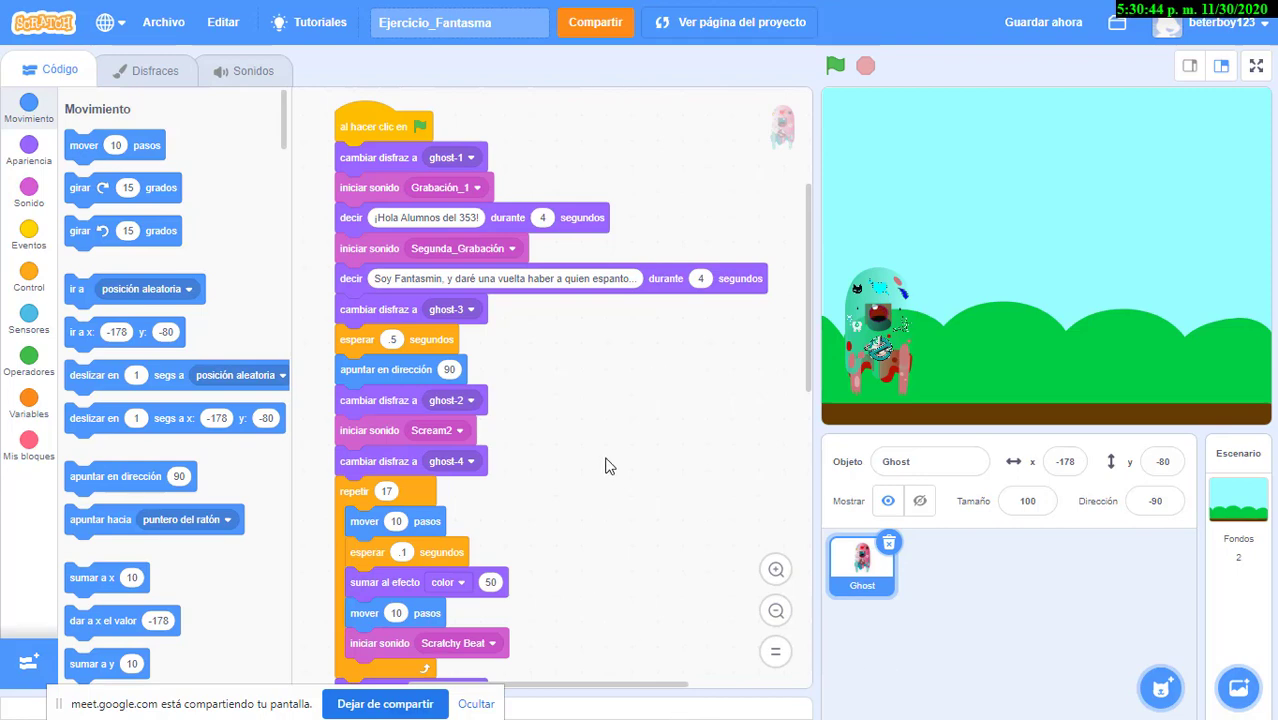
# Read through the Ghost sprite's script from the green-flag block to the last costume change.
pyautogui.scroll(-10, 605, 466)
pyautogui.scroll(-2, 607, 473)
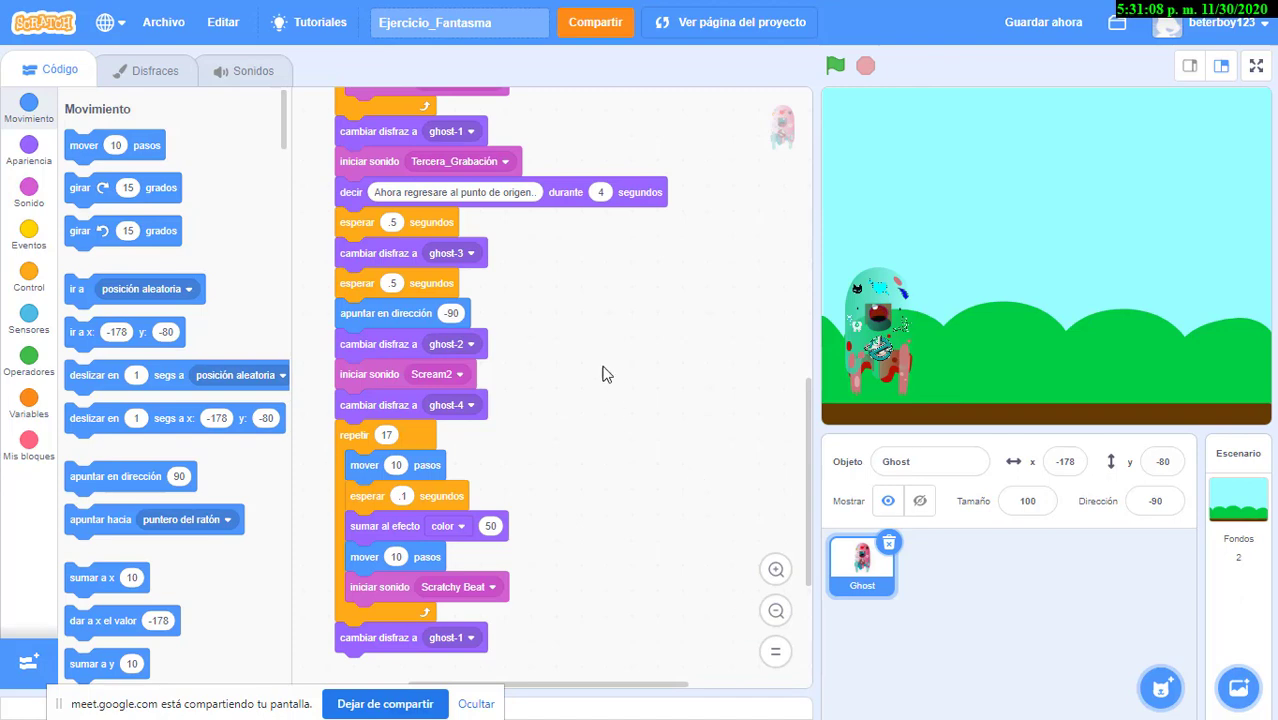
pyautogui.scroll(10, 600, 420)
pyautogui.scroll(-4, 548, 427)
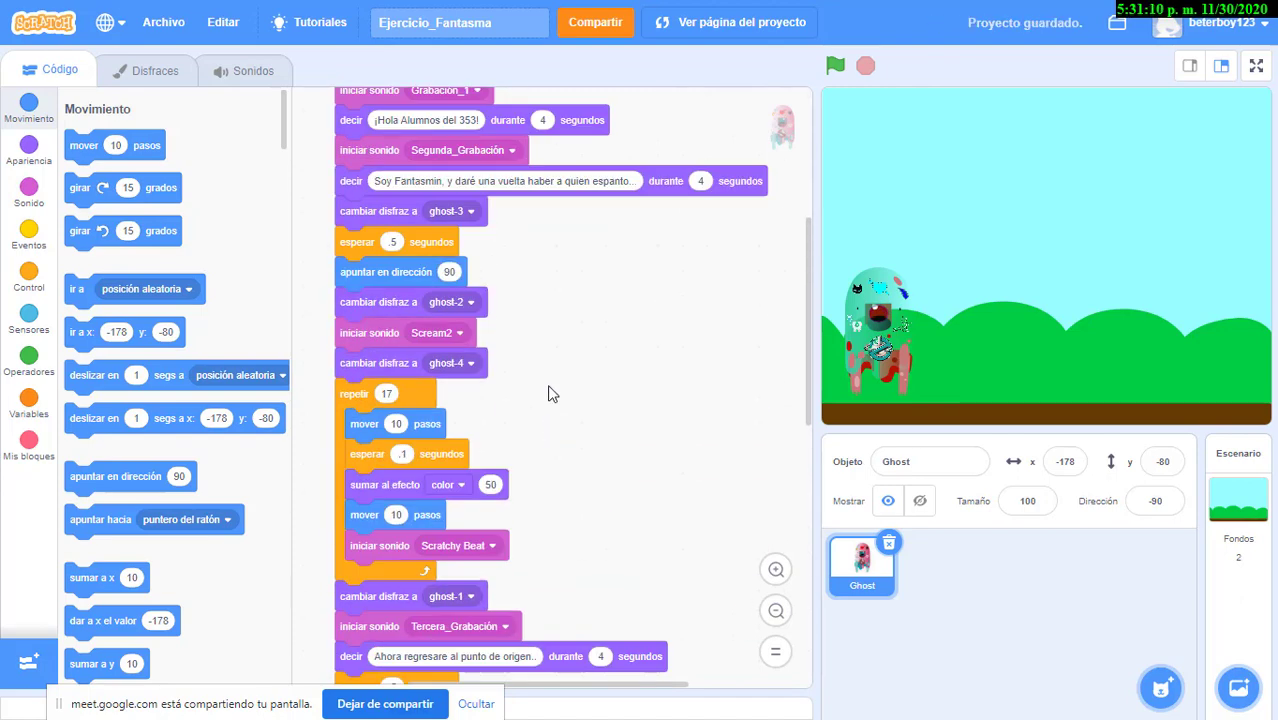
pyautogui.scroll(2, 548, 394)
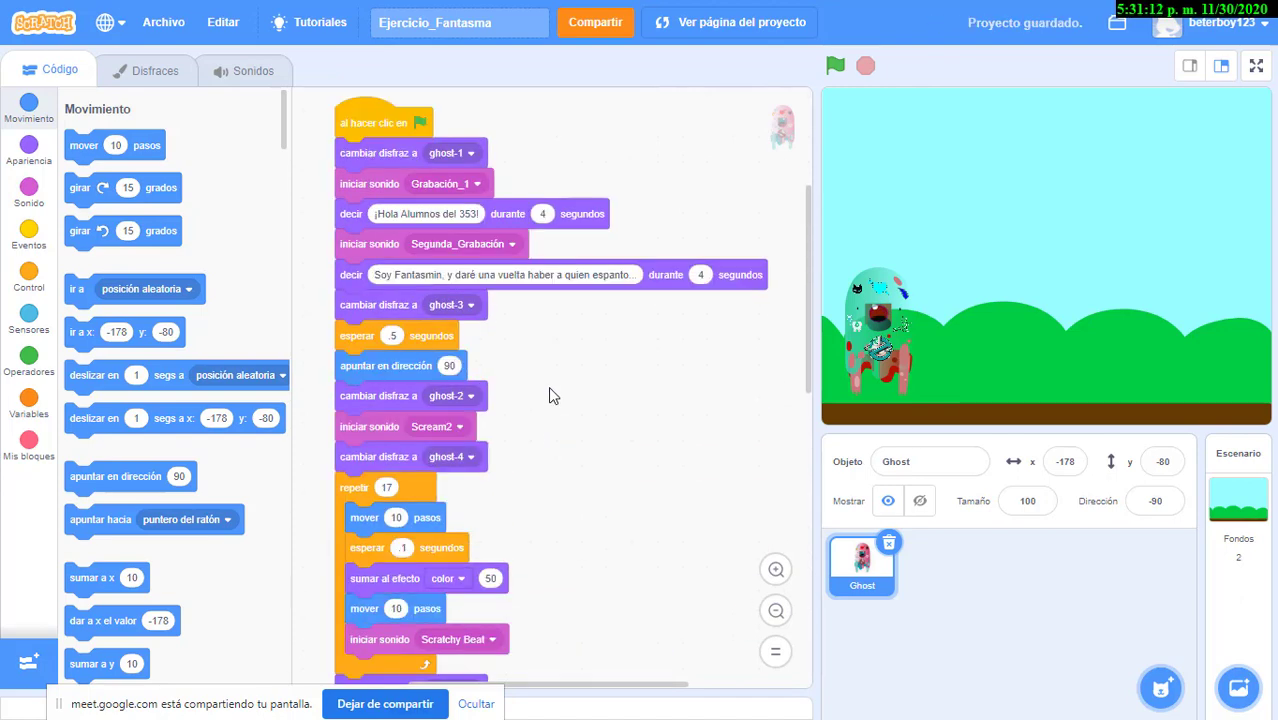
pyautogui.scroll(2, 548, 386)
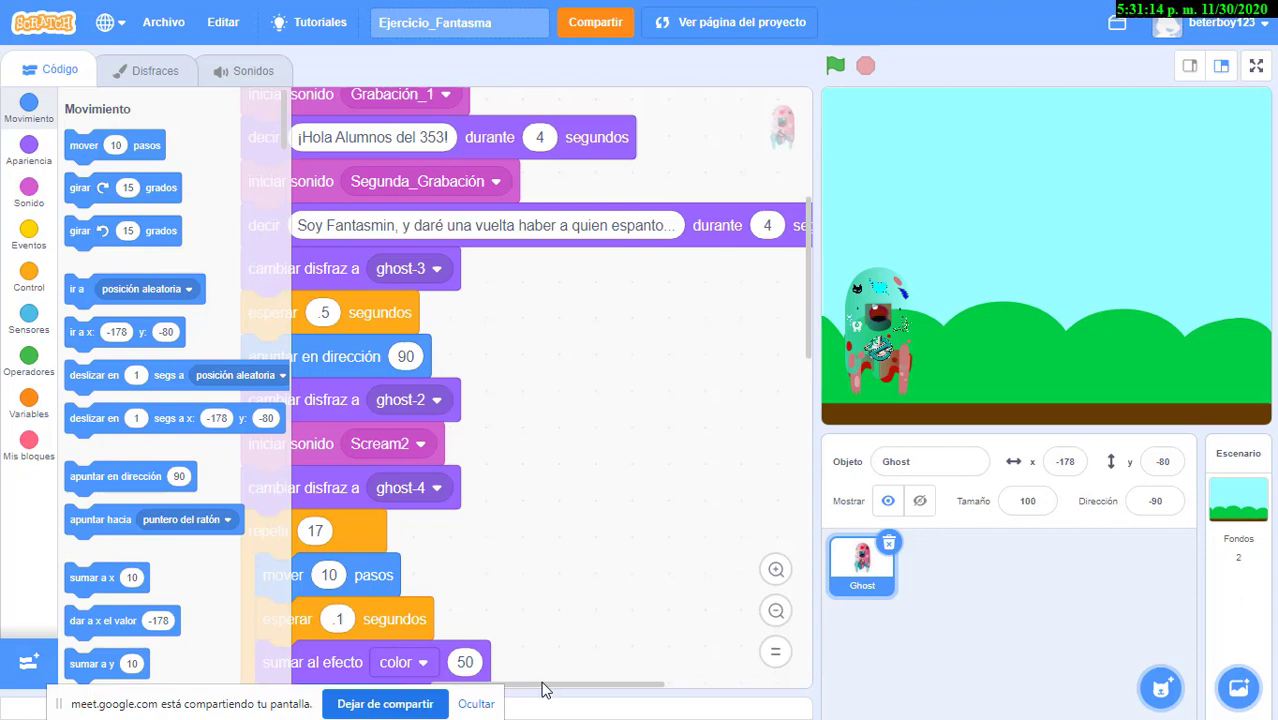
pyautogui.moveTo(545, 690); pyautogui.dragTo(511, 690)
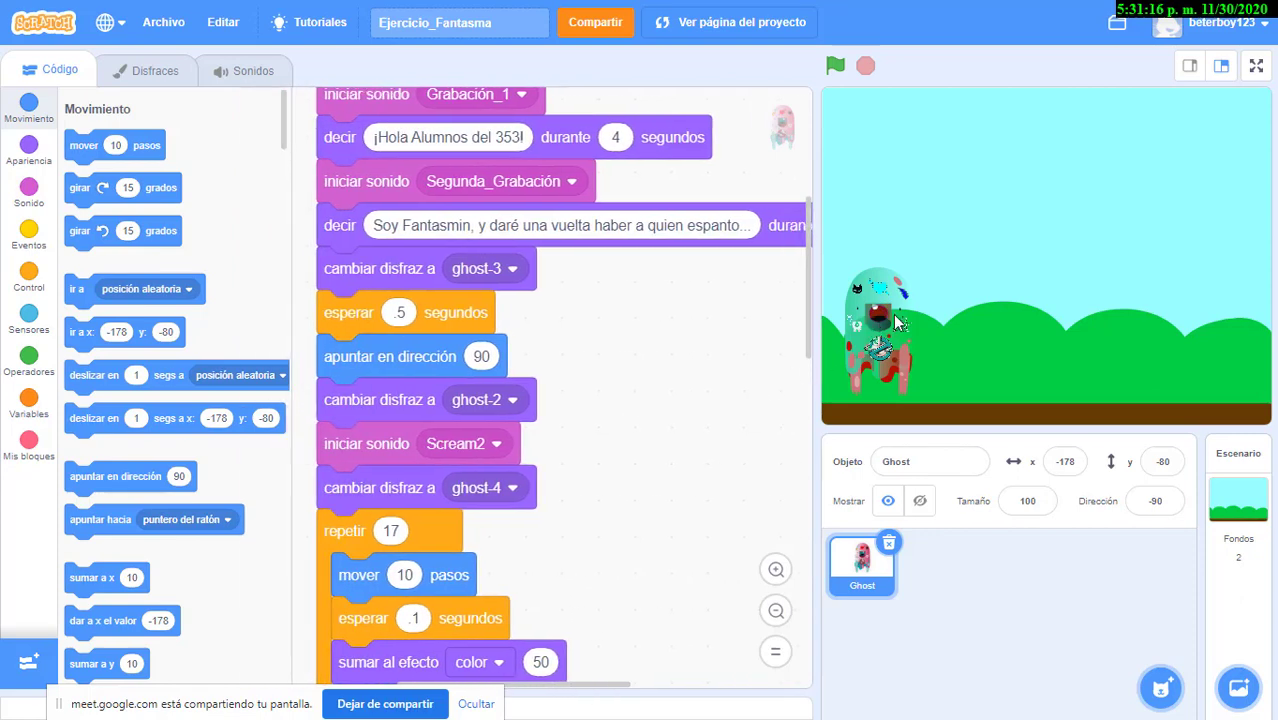
# Look through the Ghost sprite's four costumes and inspect the separate decorations placed on ghost-1.
pyautogui.click(172, 80)
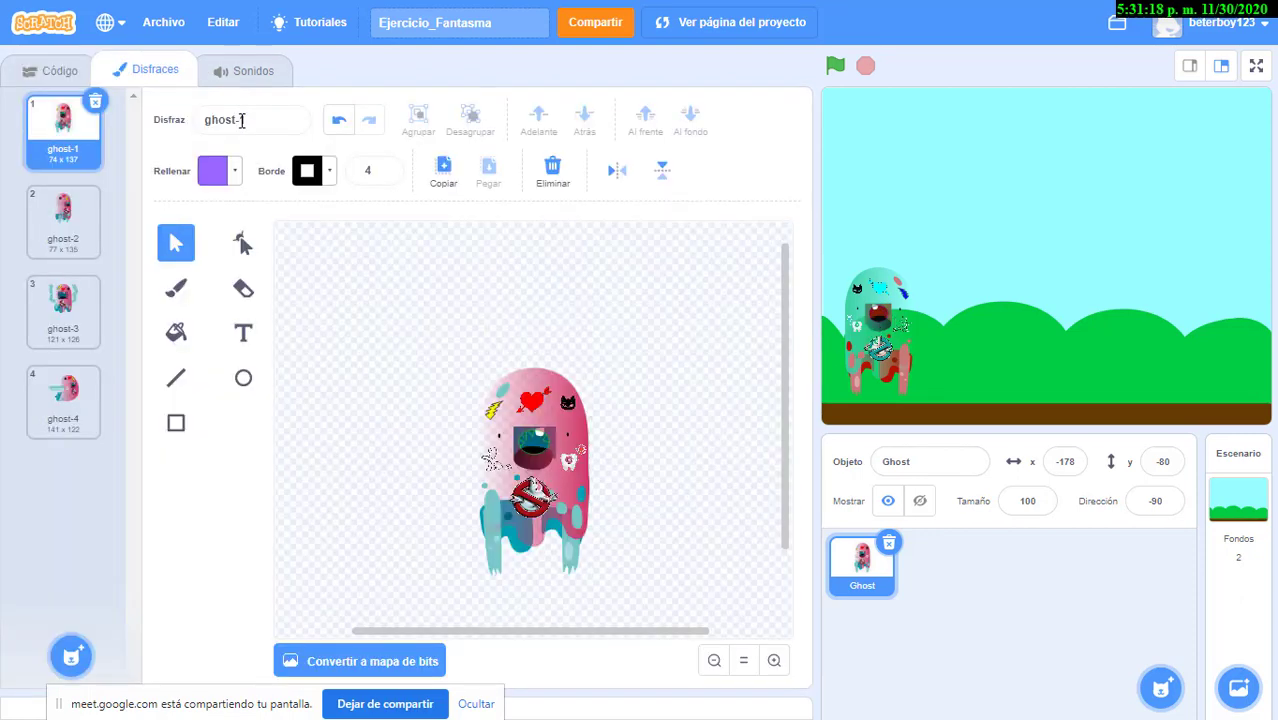
pyautogui.click(85, 215)
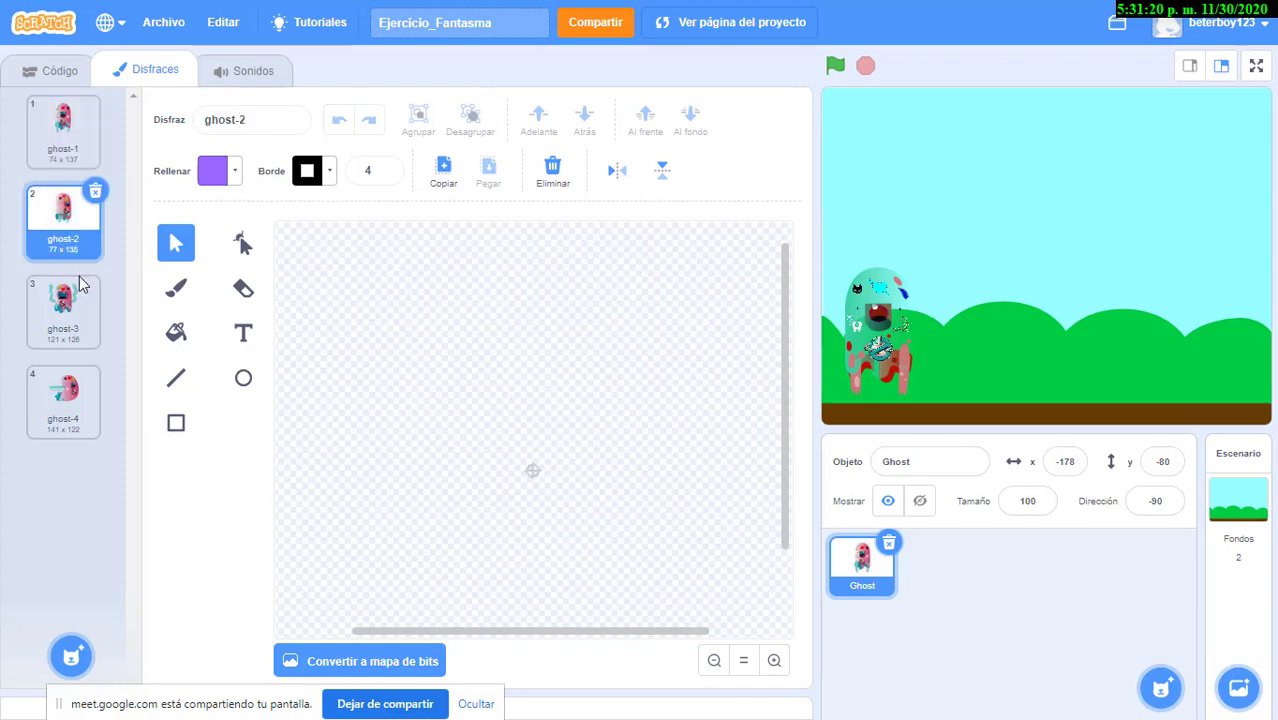
pyautogui.click(86, 350)
pyautogui.click(90, 402)
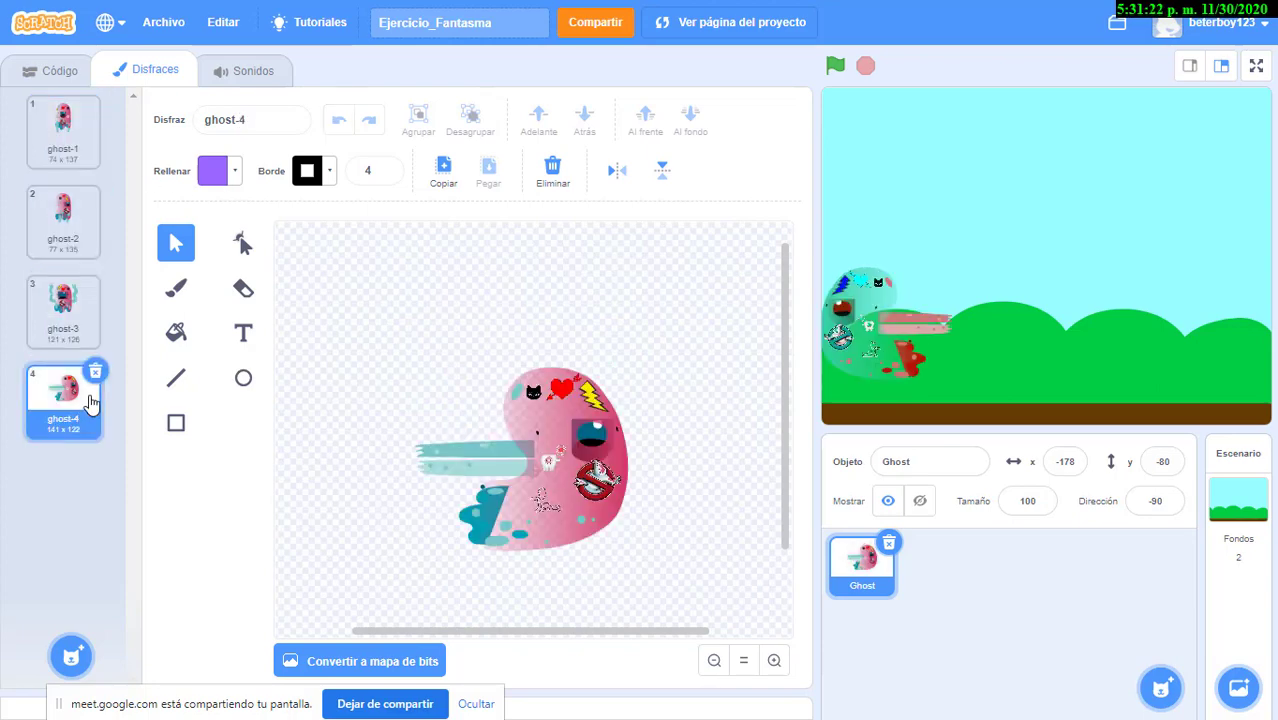
pyautogui.click(66, 150)
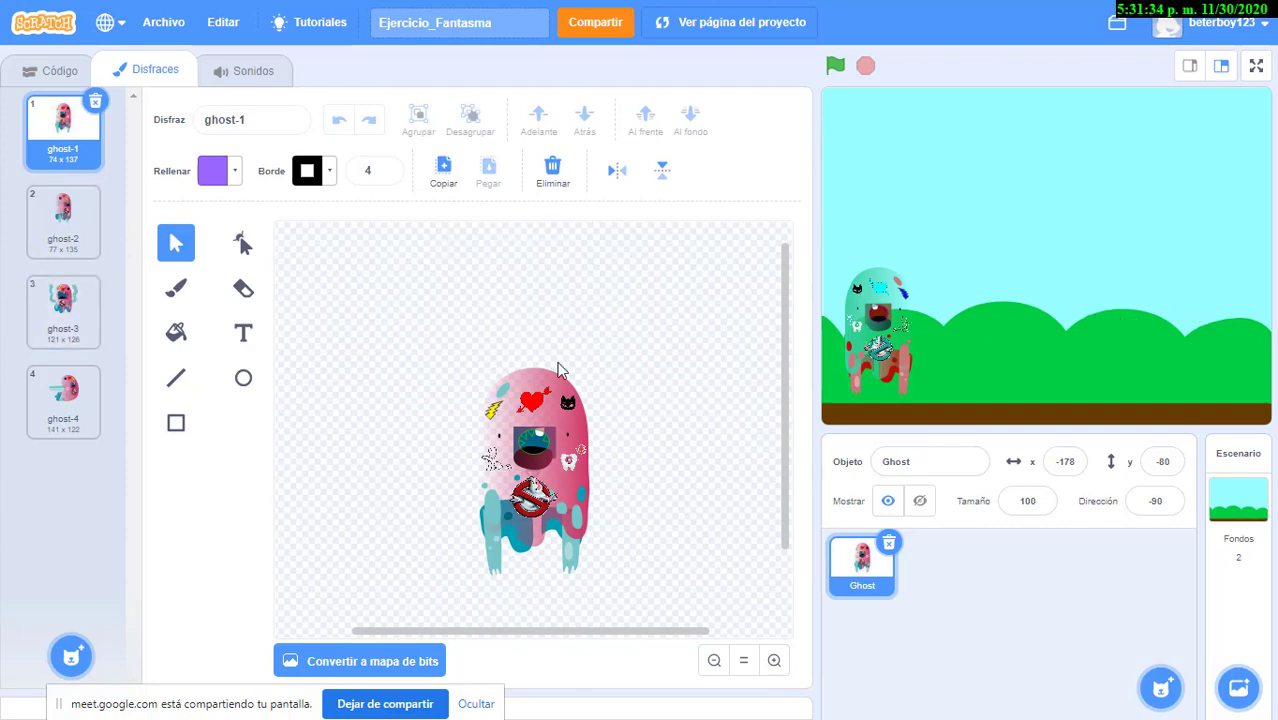
pyautogui.click(541, 508)
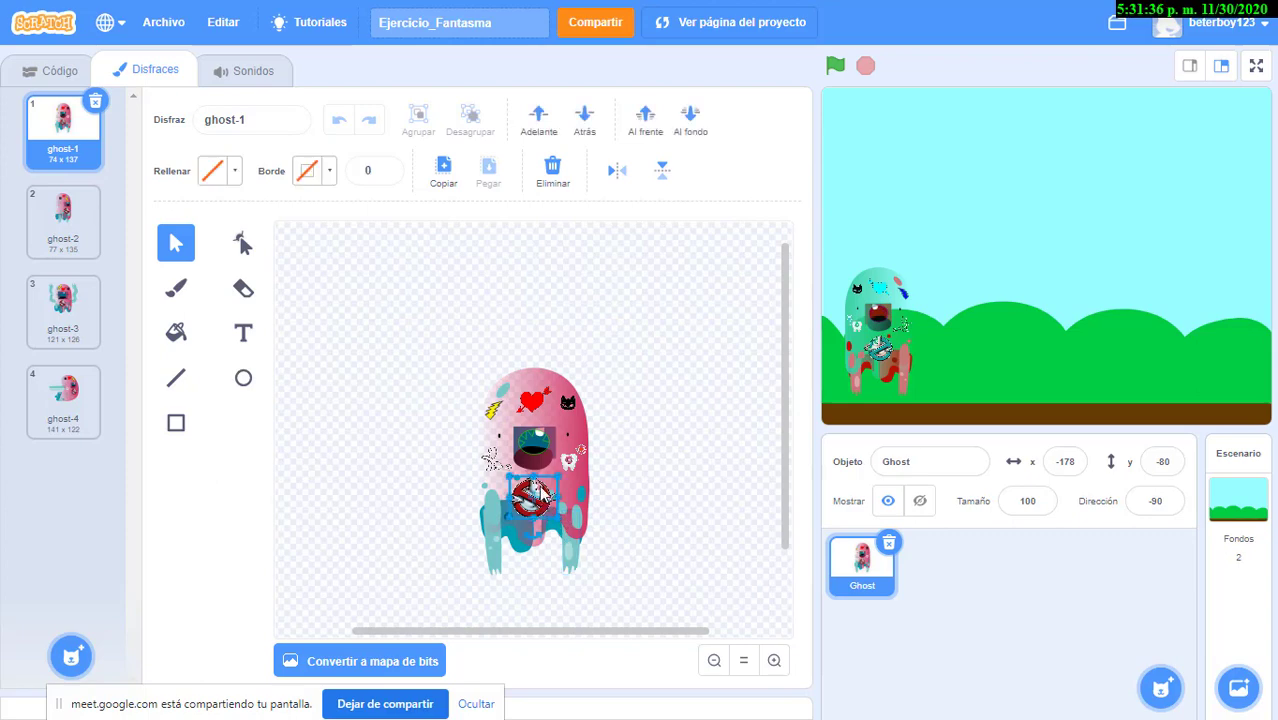
pyautogui.click(527, 402)
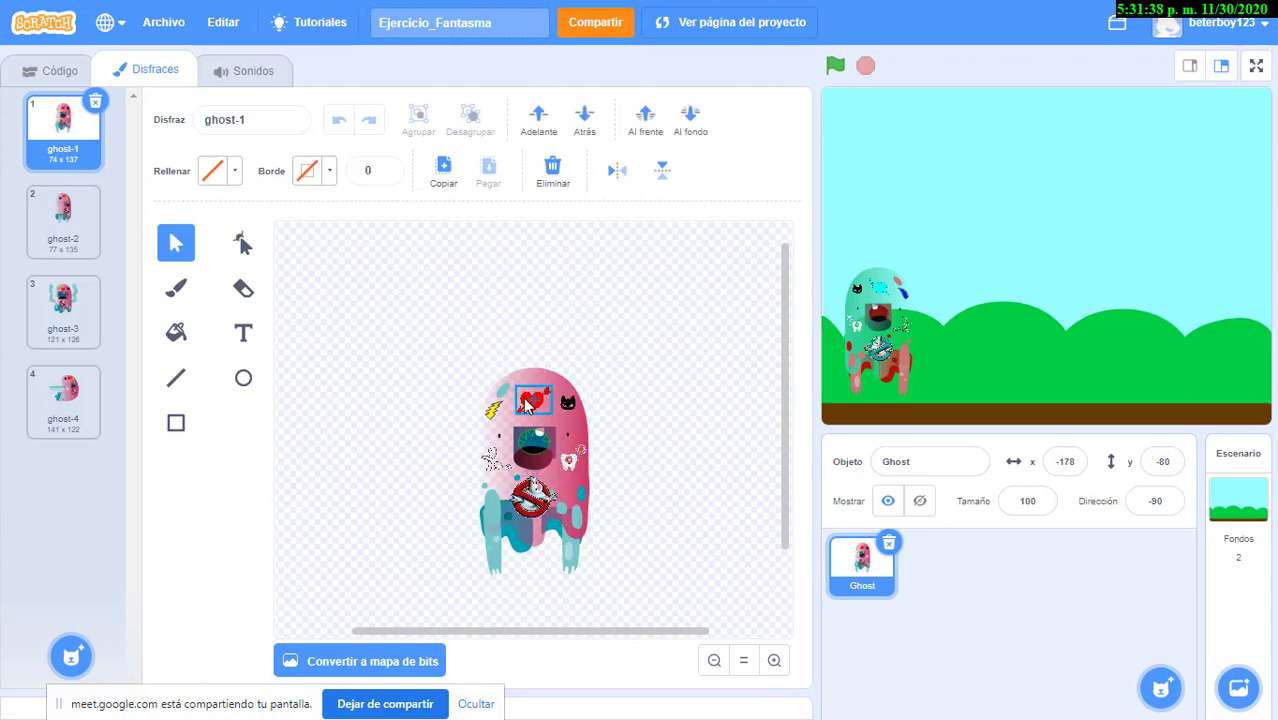
pyautogui.click(495, 430)
pyautogui.click(492, 458)
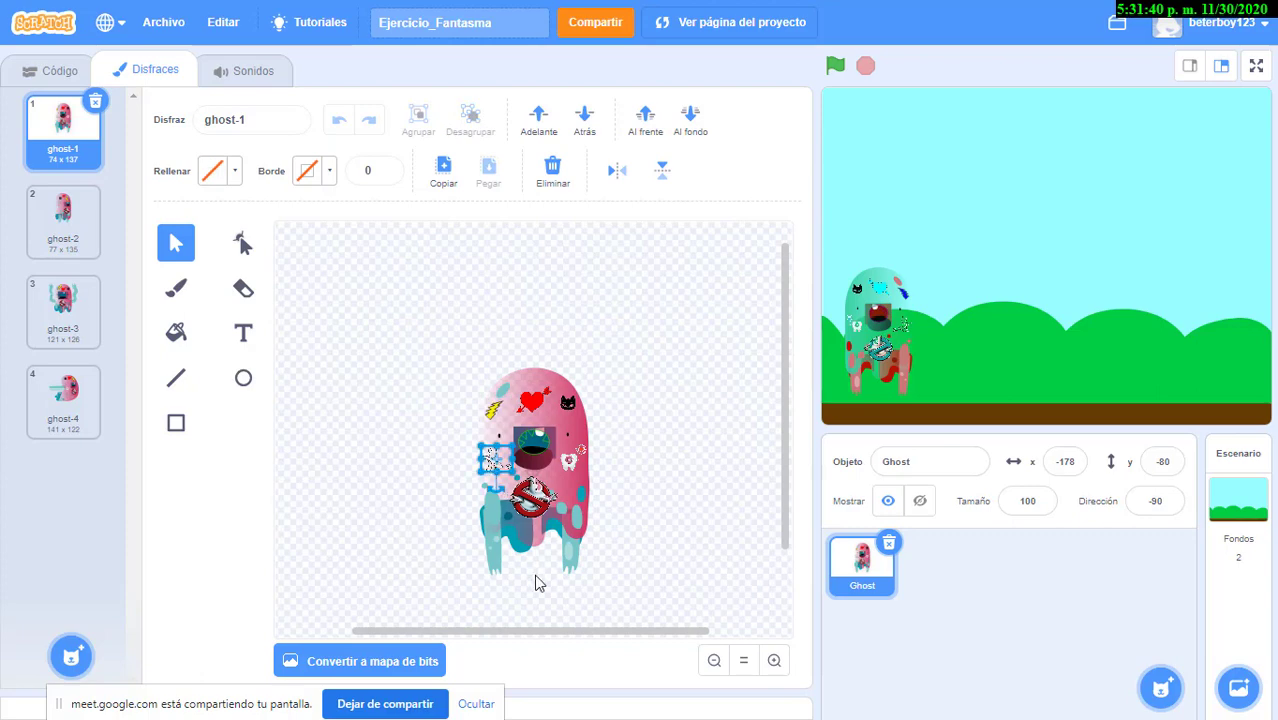
# Add the Balloon1-c costume from the costume library to the Ghost sprite.
pyautogui.moveTo(71, 656)
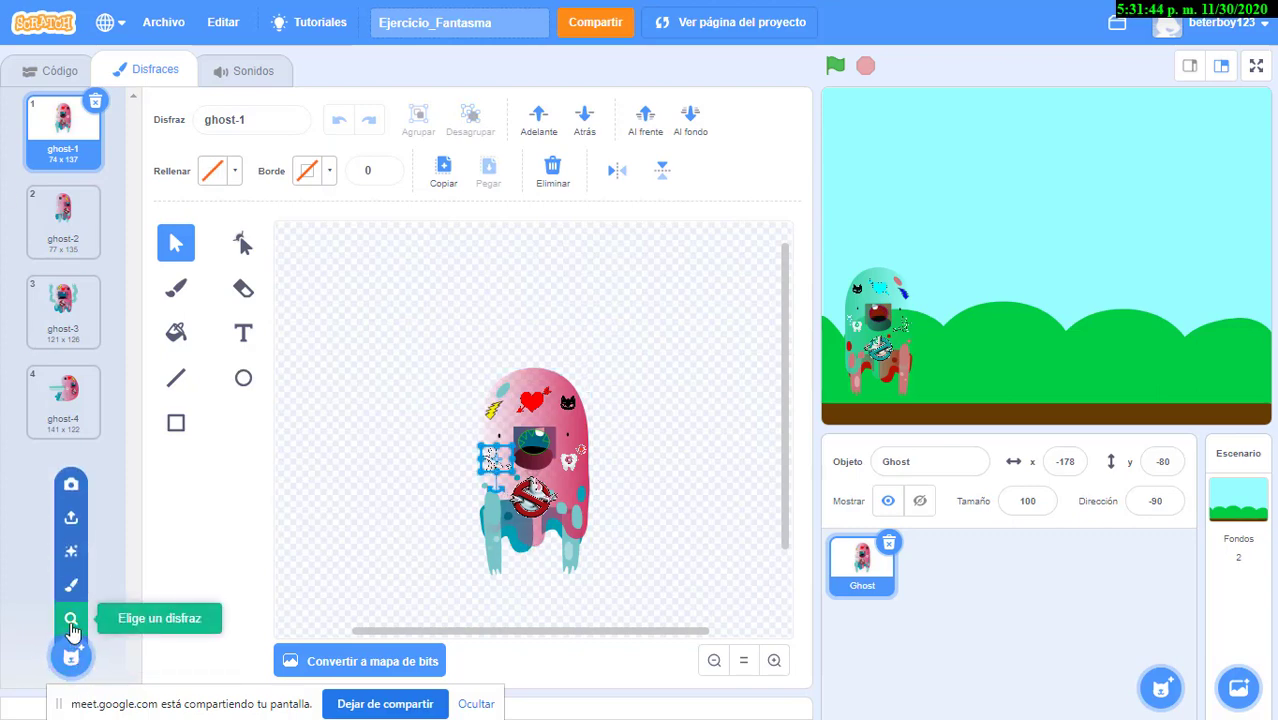
pyautogui.click(71, 620)
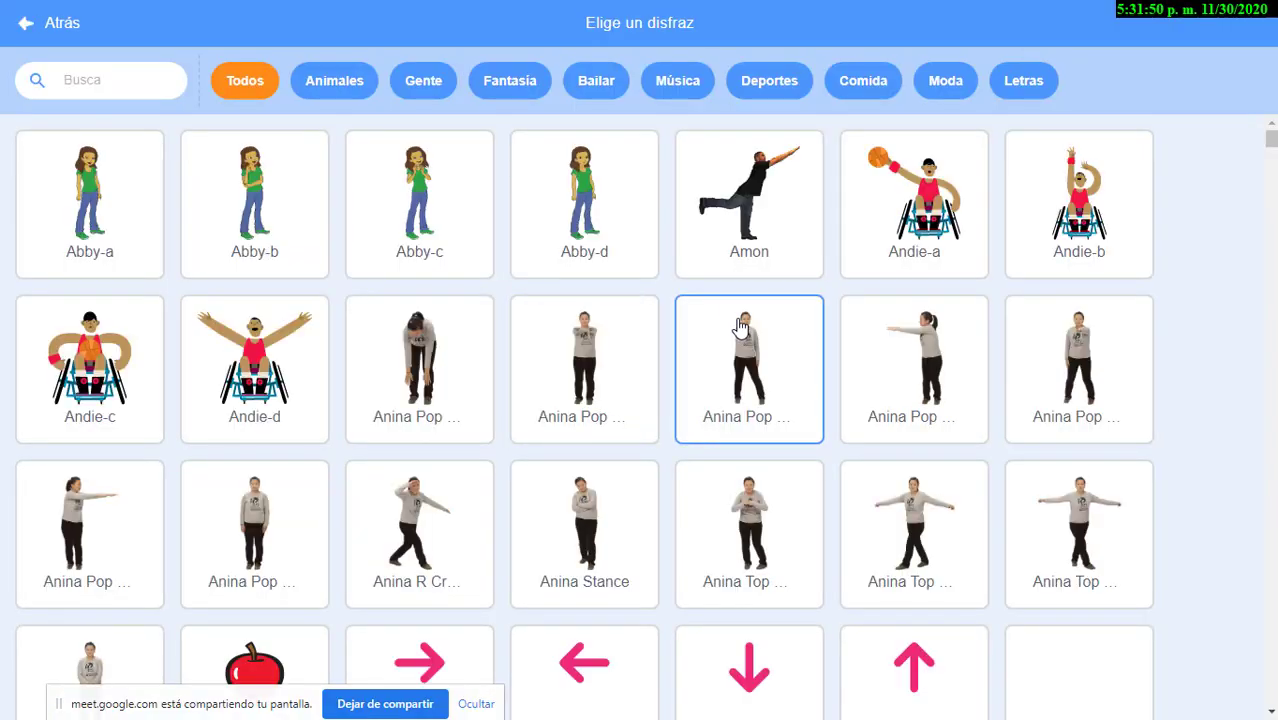
pyautogui.scroll(-5, 740, 328)
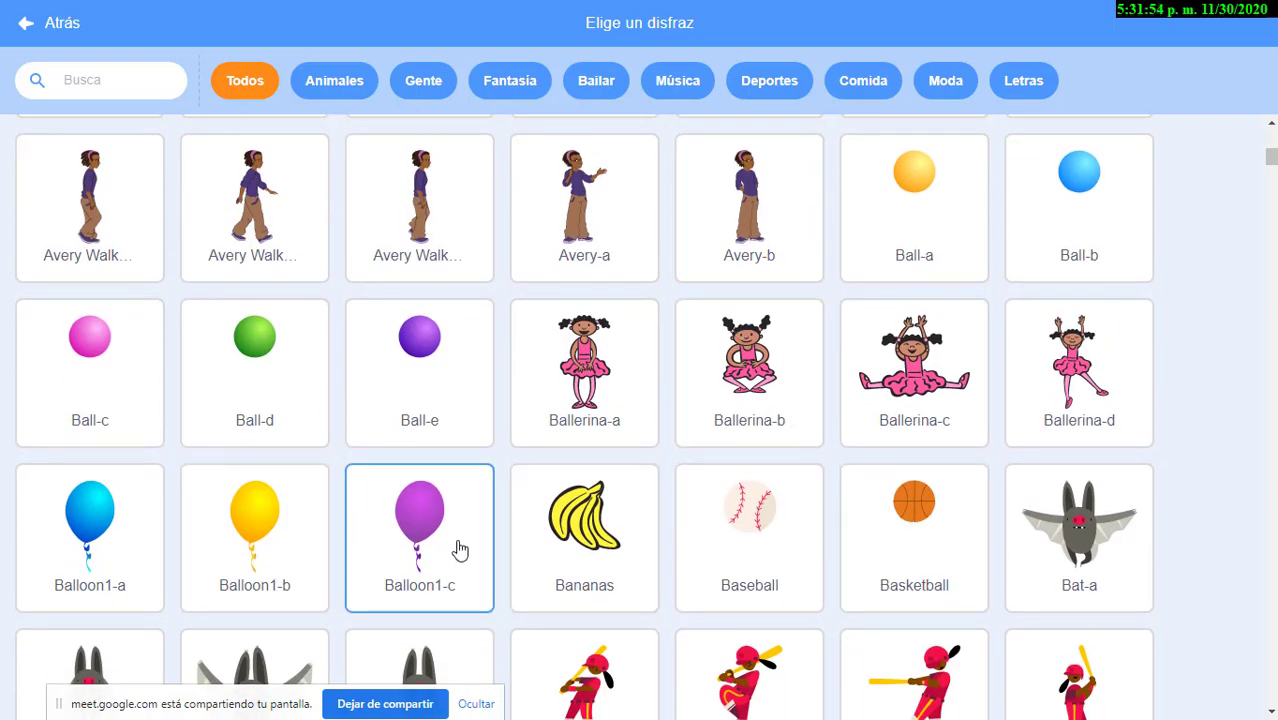
pyautogui.click(456, 508)
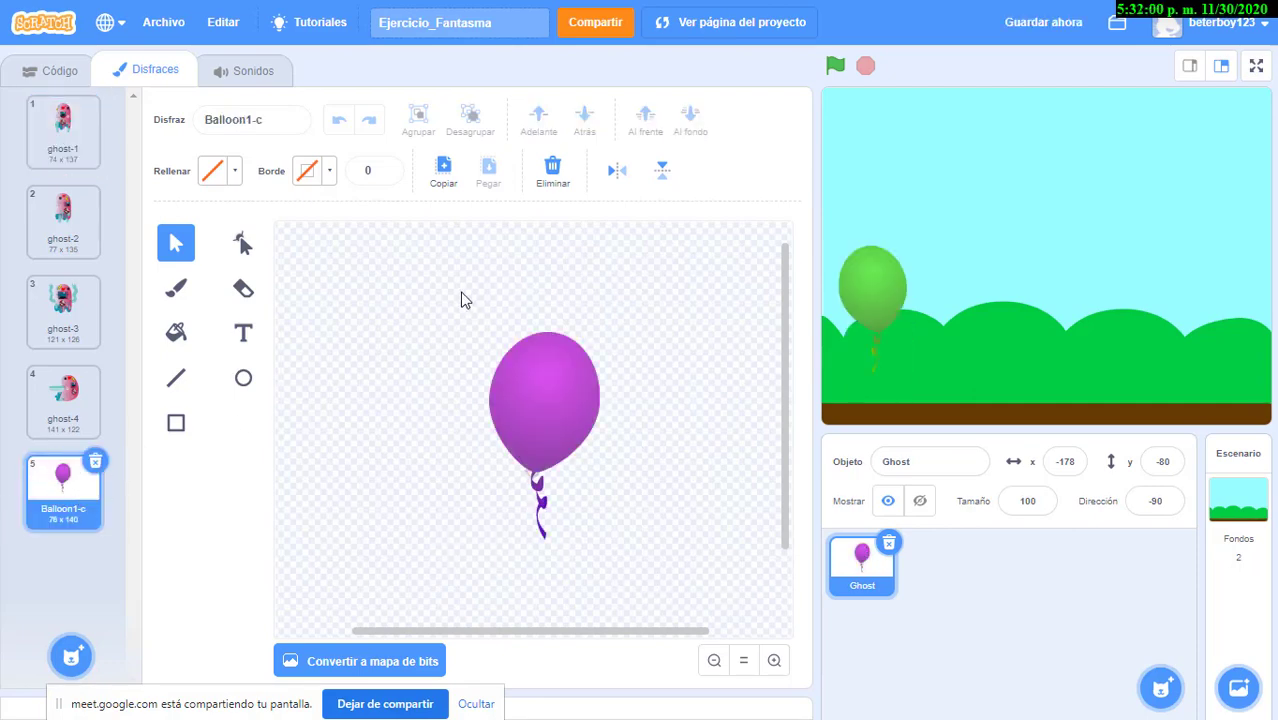
# Group all parts of the balloon, cut the group out, and remove the emptied Balloon1-c costume.
pyautogui.moveTo(461, 300); pyautogui.dragTo(618, 602)
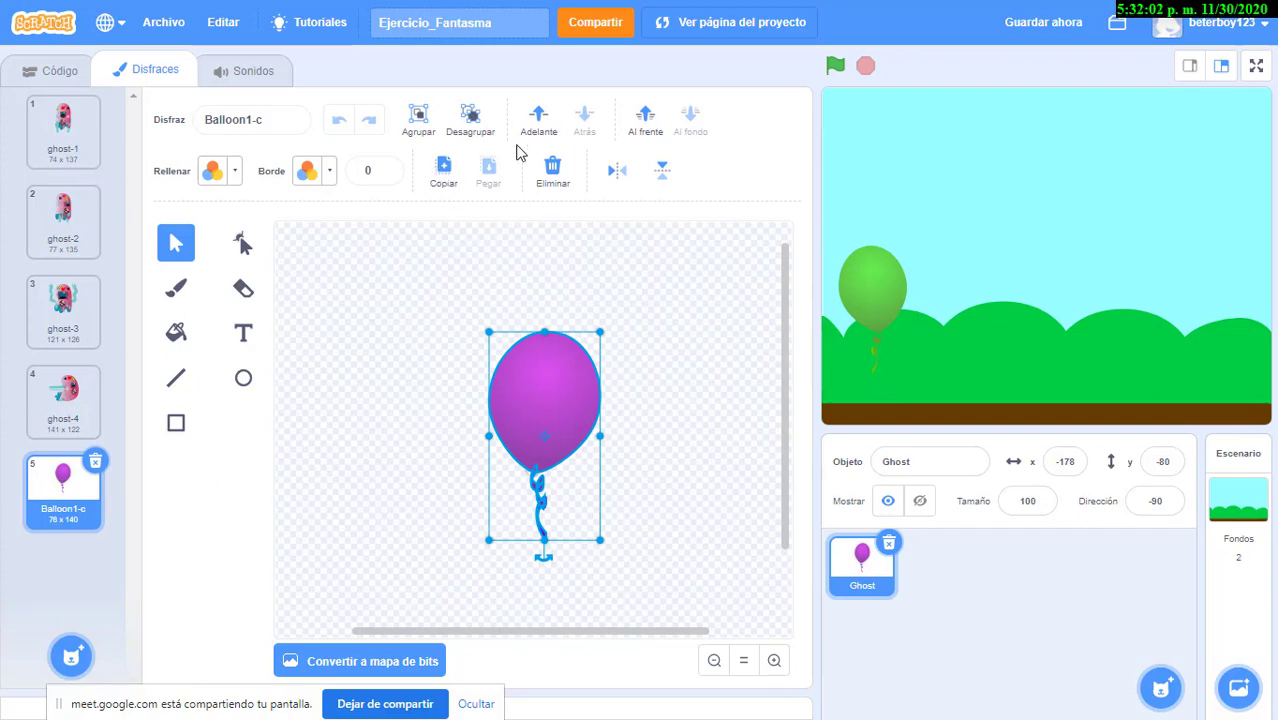
pyautogui.click(420, 120)
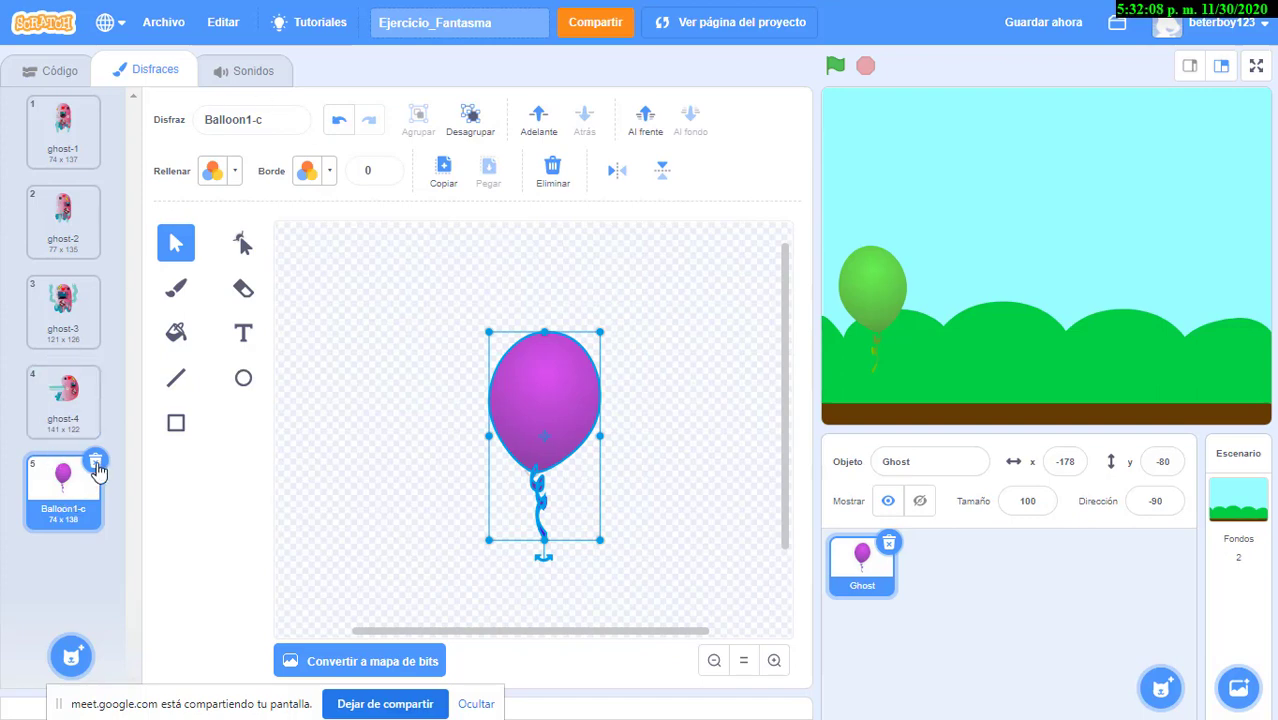
pyautogui.press('Delete')
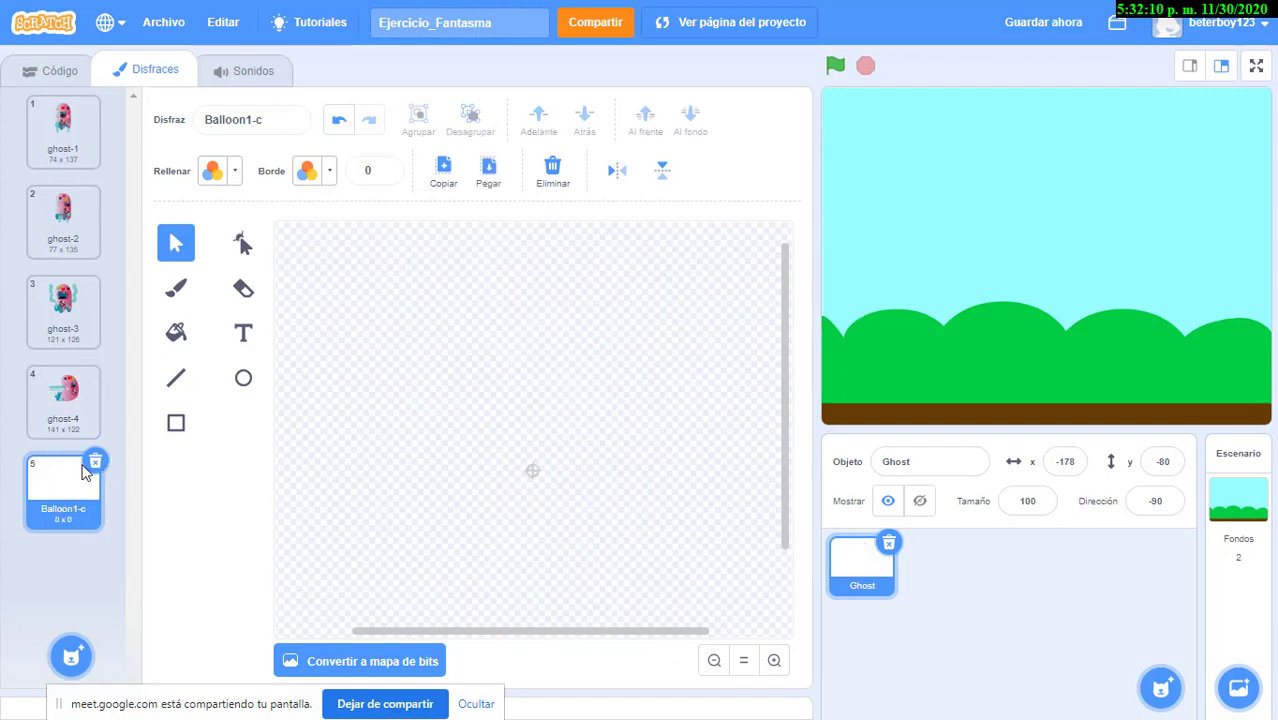
pyautogui.click(95, 461)
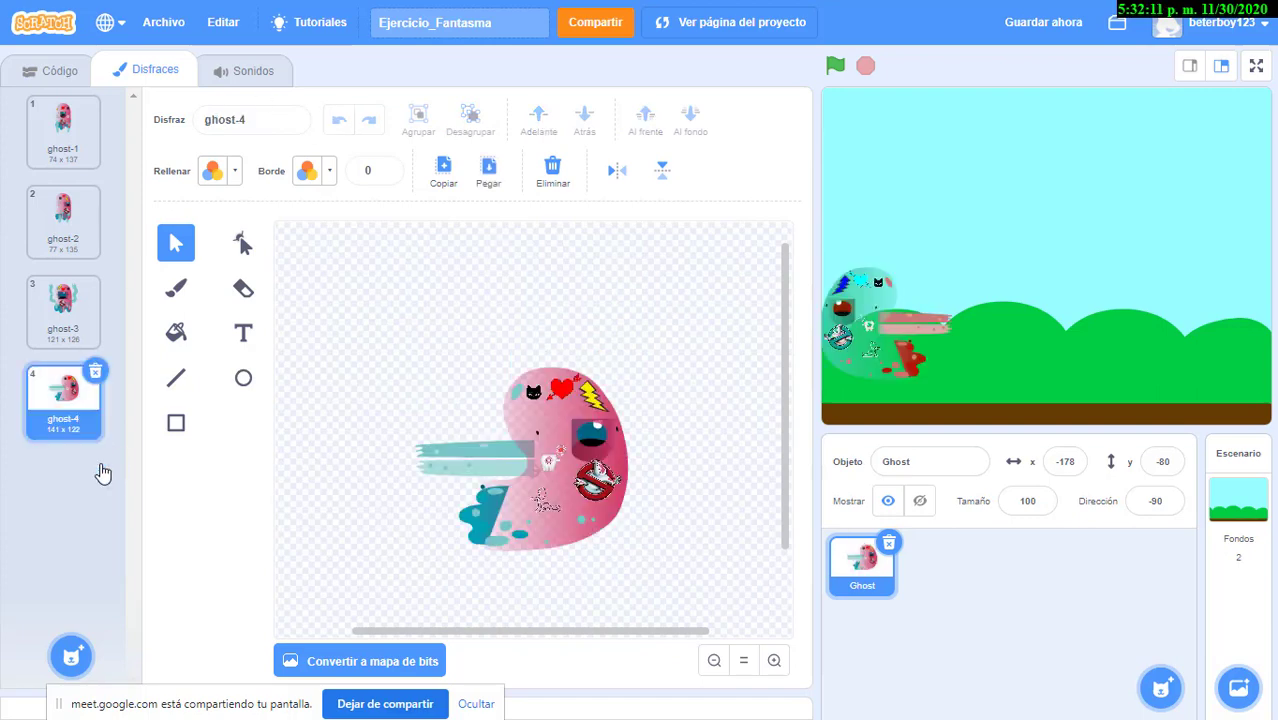
# Paste the balloon into the ghost-1 costume, shrink it and place it beside the ghost's head.
pyautogui.click(84, 146)
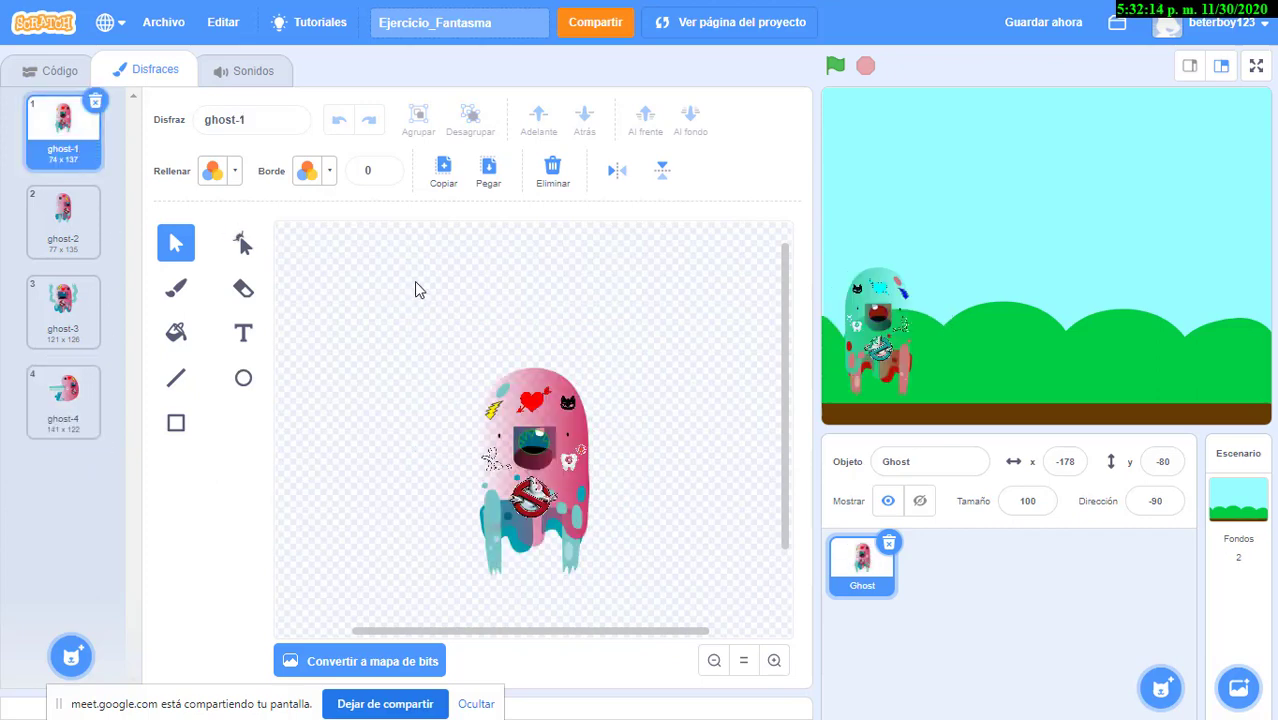
pyautogui.hotkey('ctrl', 'v')
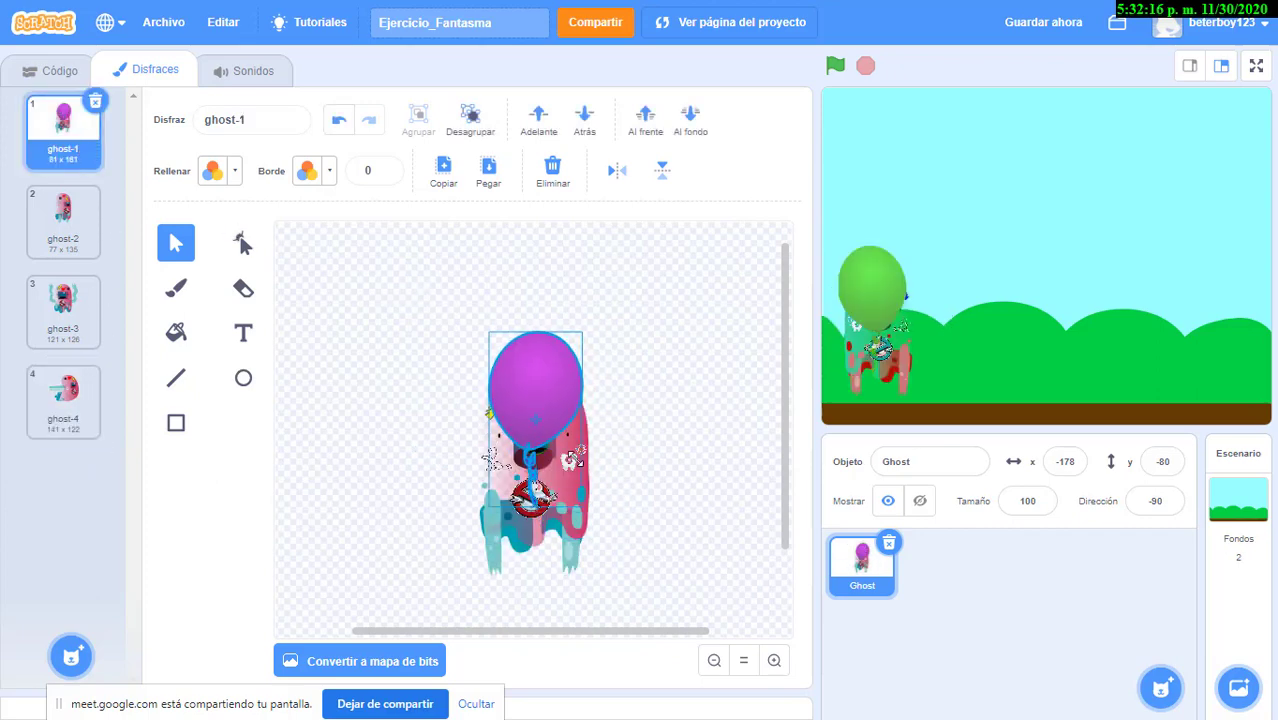
pyautogui.moveTo(582, 498); pyautogui.dragTo(547, 443)
pyautogui.moveTo(515, 371); pyautogui.dragTo(583, 377)
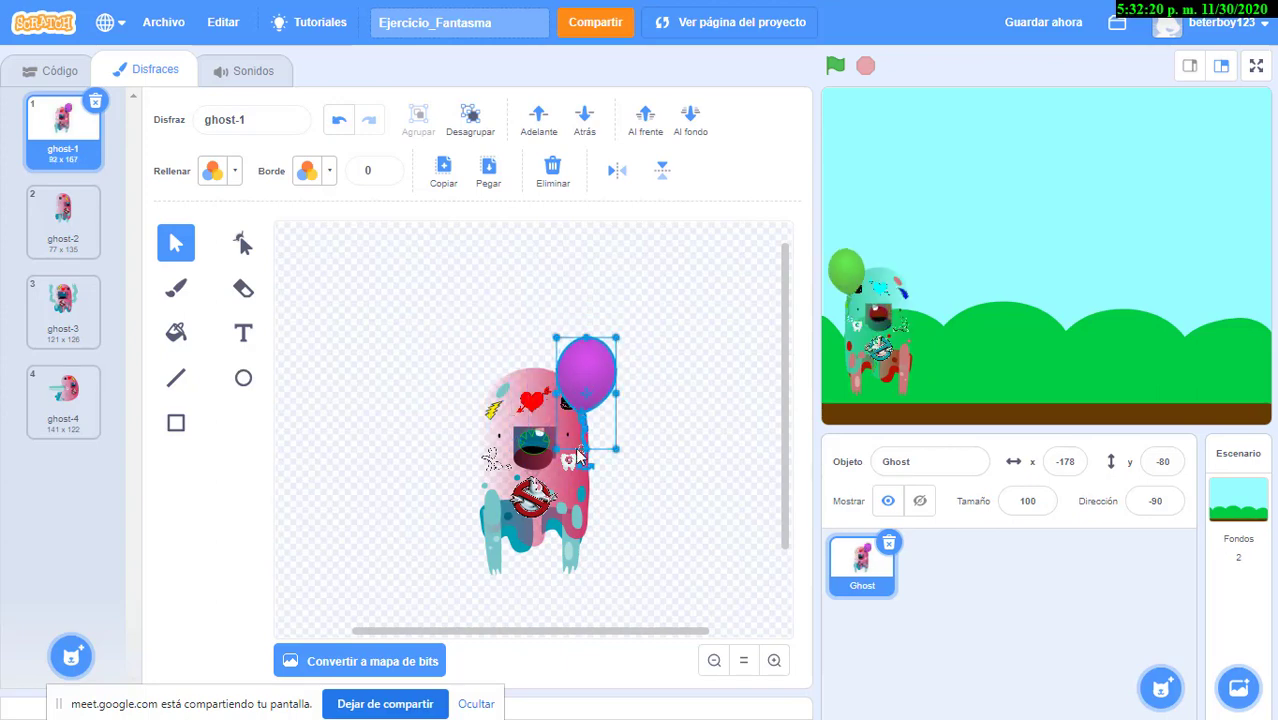
# Tilt the balloon outward and move it beside the ghost's lower left side, with its string at the left limb.
pyautogui.moveTo(577, 455); pyautogui.dragTo(628, 534)
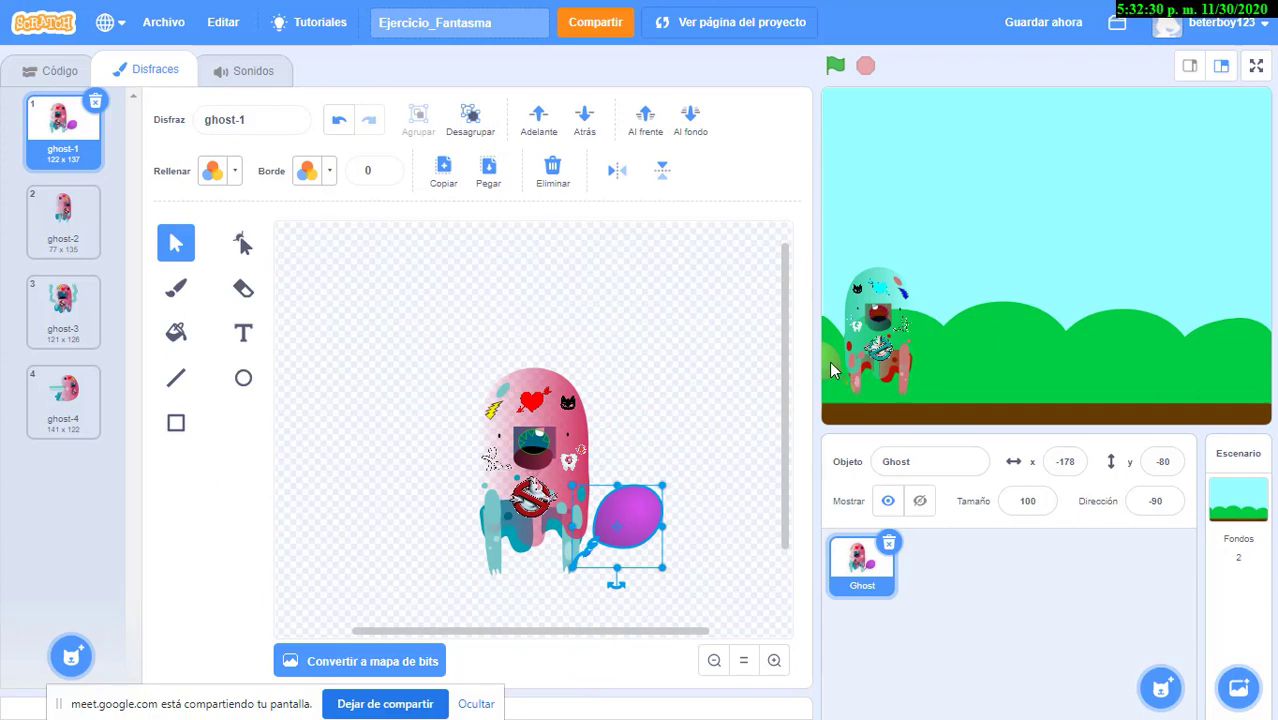
pyautogui.moveTo(616, 585); pyautogui.dragTo(692, 546)
pyautogui.moveTo(612, 522); pyautogui.dragTo(457, 515)
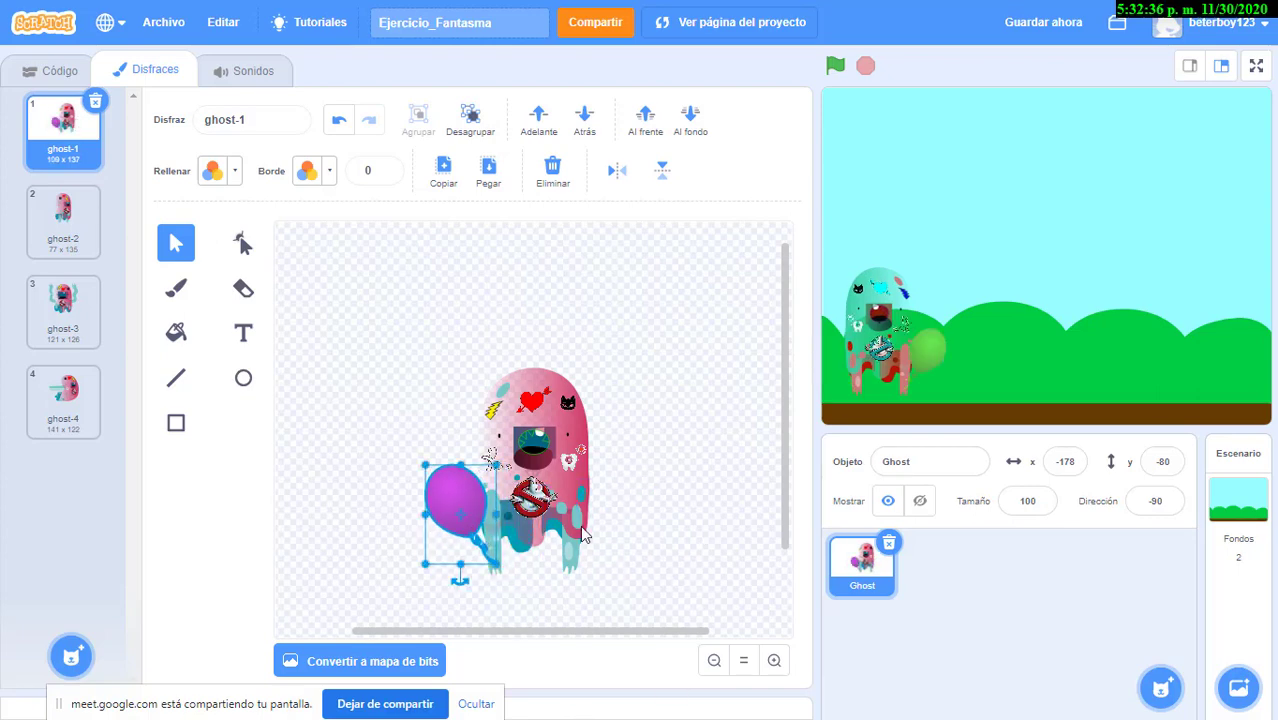
pyautogui.moveTo(459, 578); pyautogui.dragTo(448, 537)
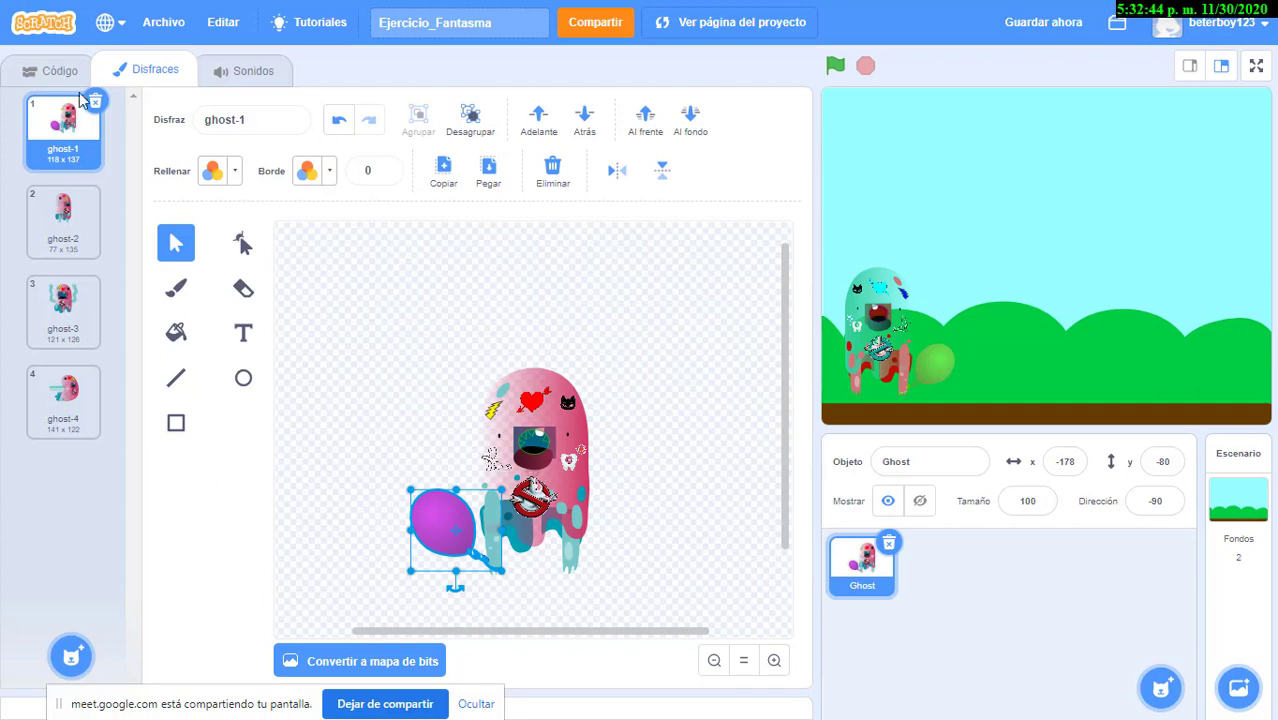
# Review the costume changes used in the Ghost script.
pyautogui.click(55, 70)
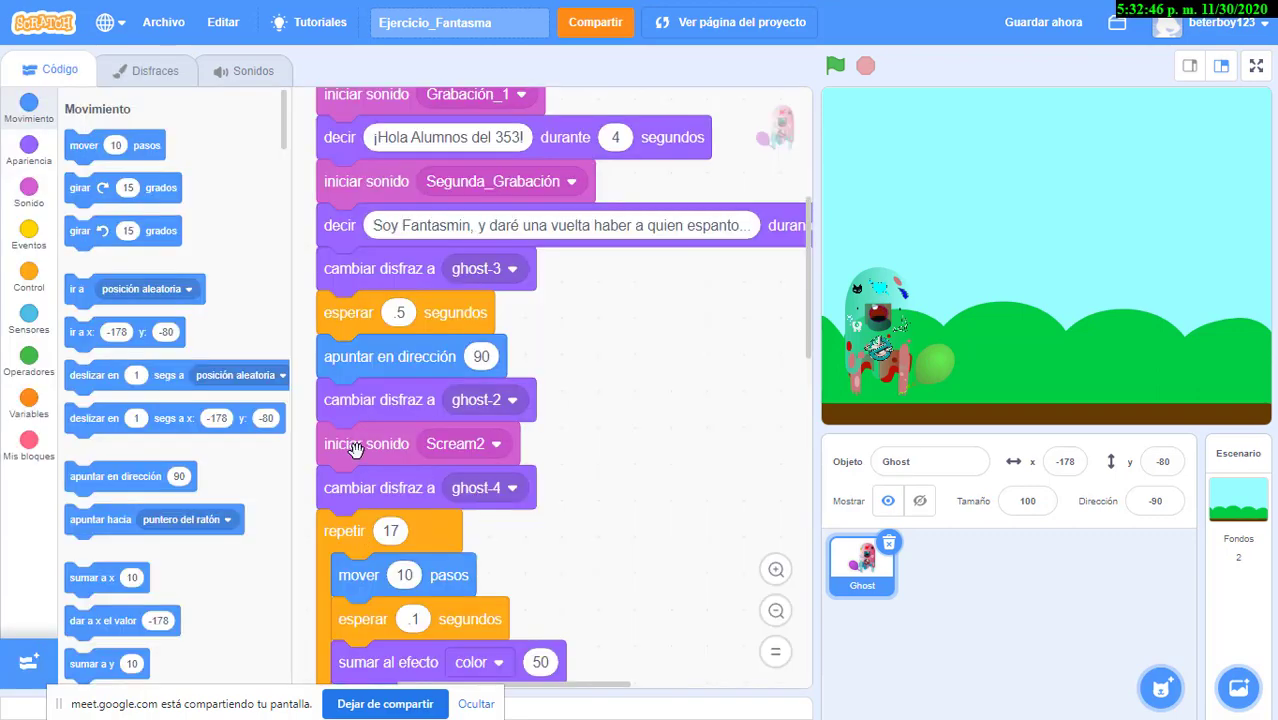
pyautogui.scroll(2, 448, 196)
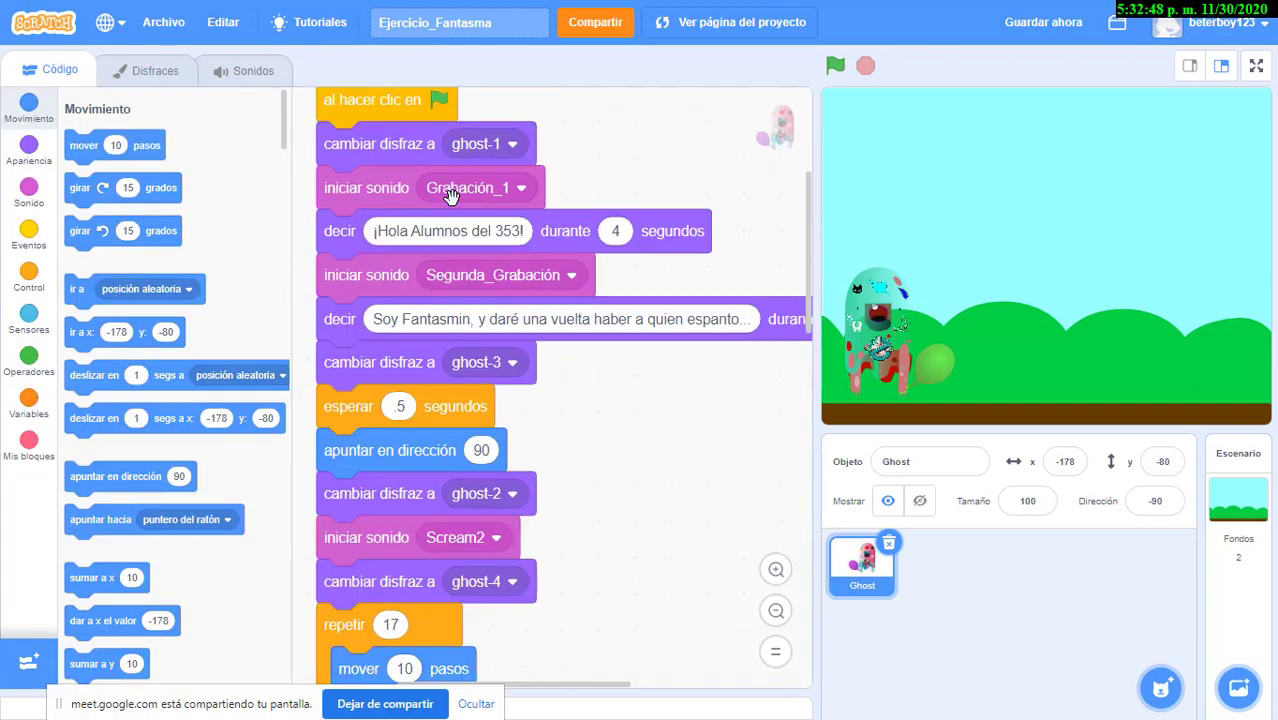
pyautogui.scroll(-4, 490, 290)
pyautogui.scroll(-4, 499, 350)
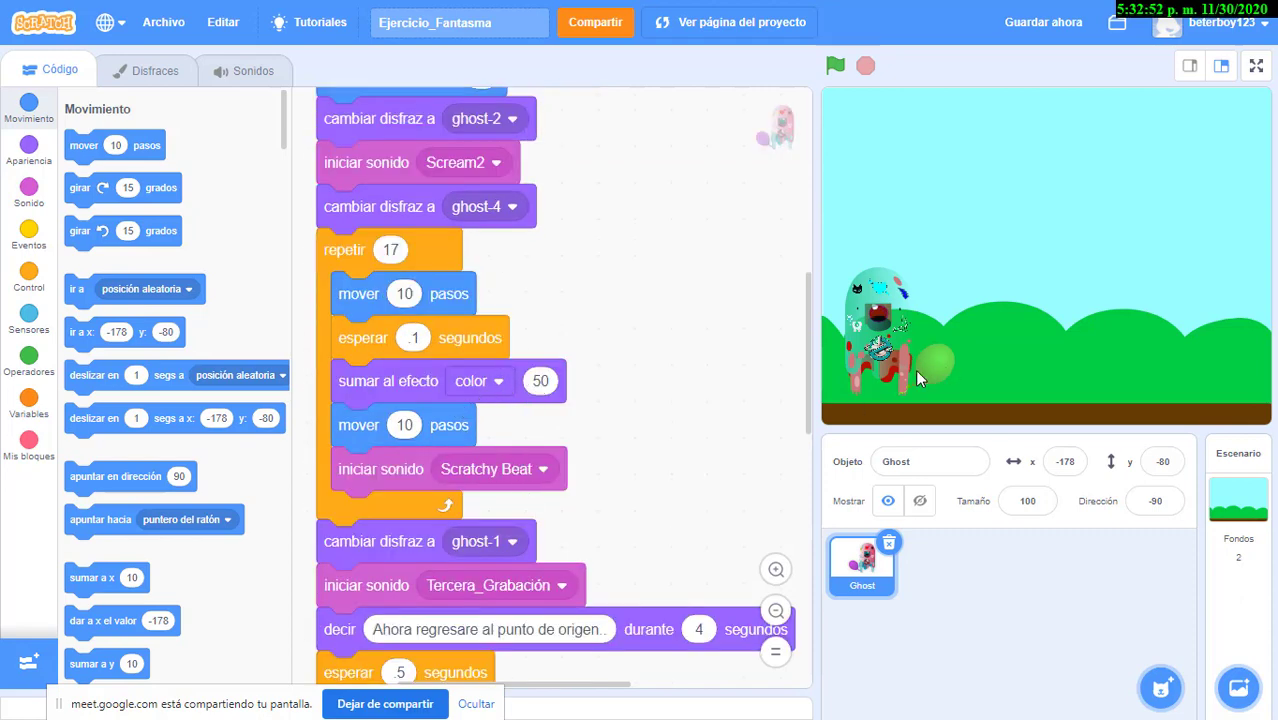
# Copy the balloon from ghost-1 into the ghost-2 costume and place its string against the ghost's lower left limb.
pyautogui.click(150, 80)
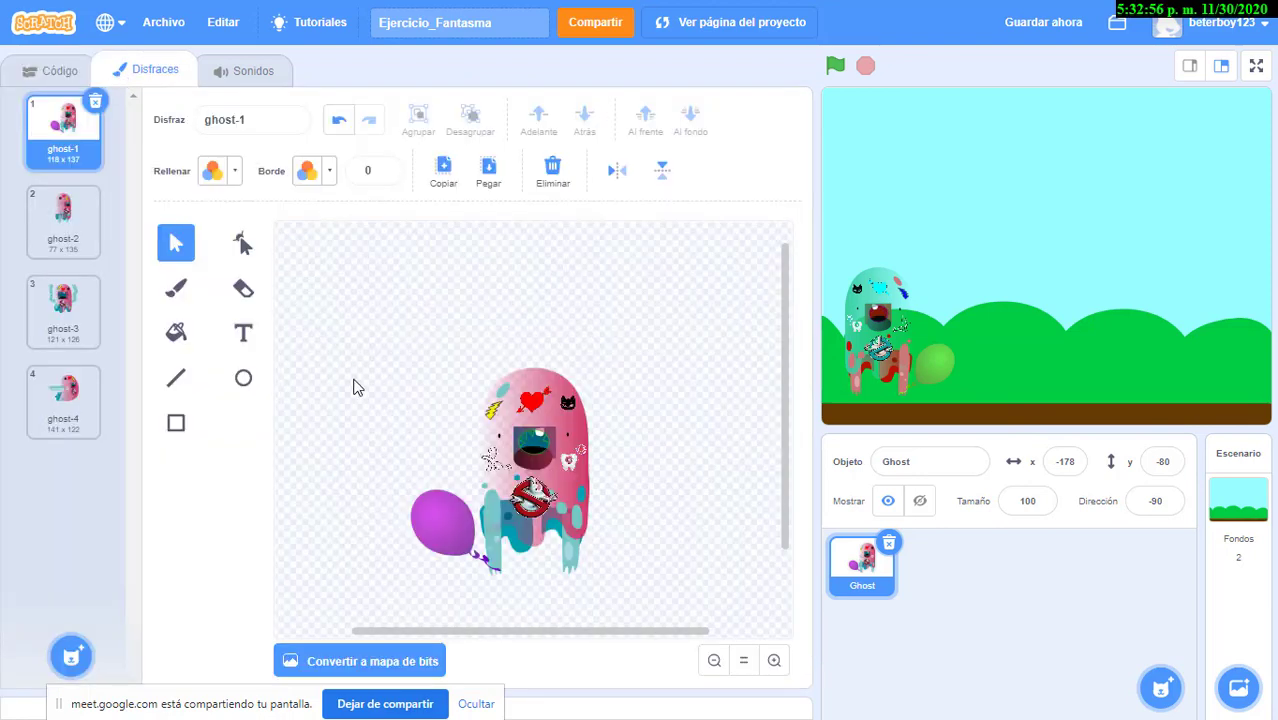
pyautogui.click(430, 538)
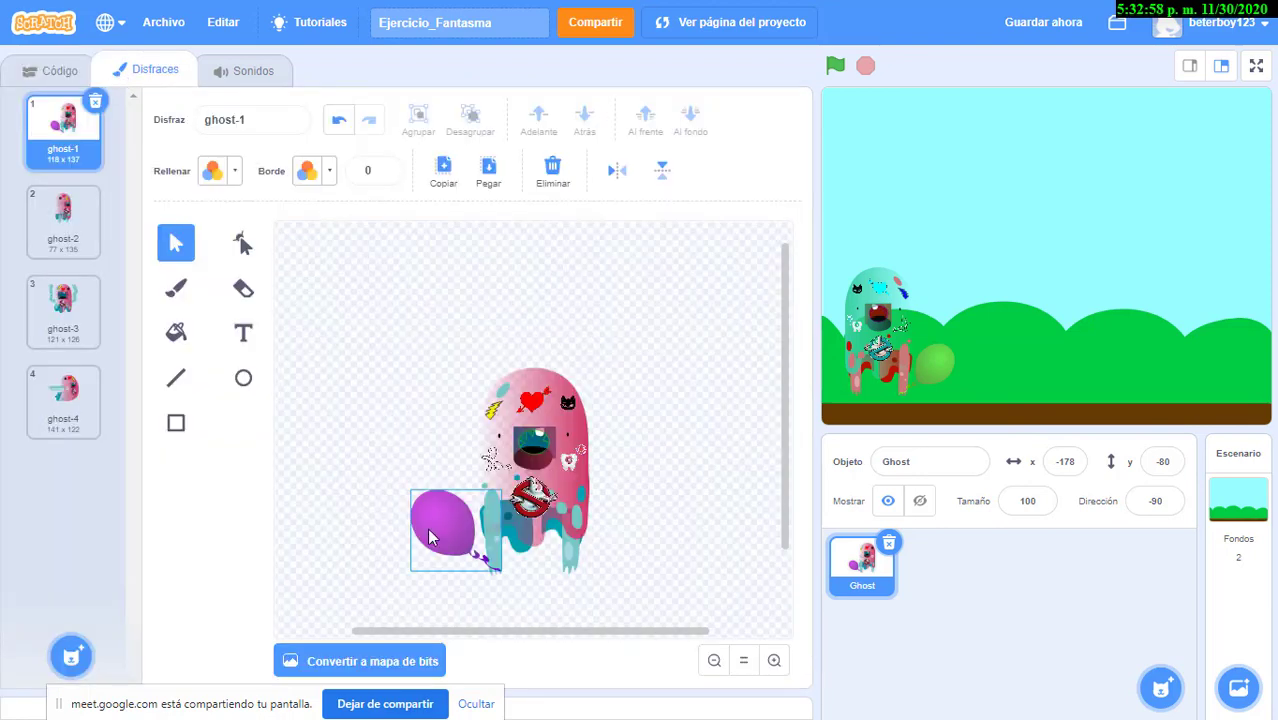
pyautogui.click(430, 538)
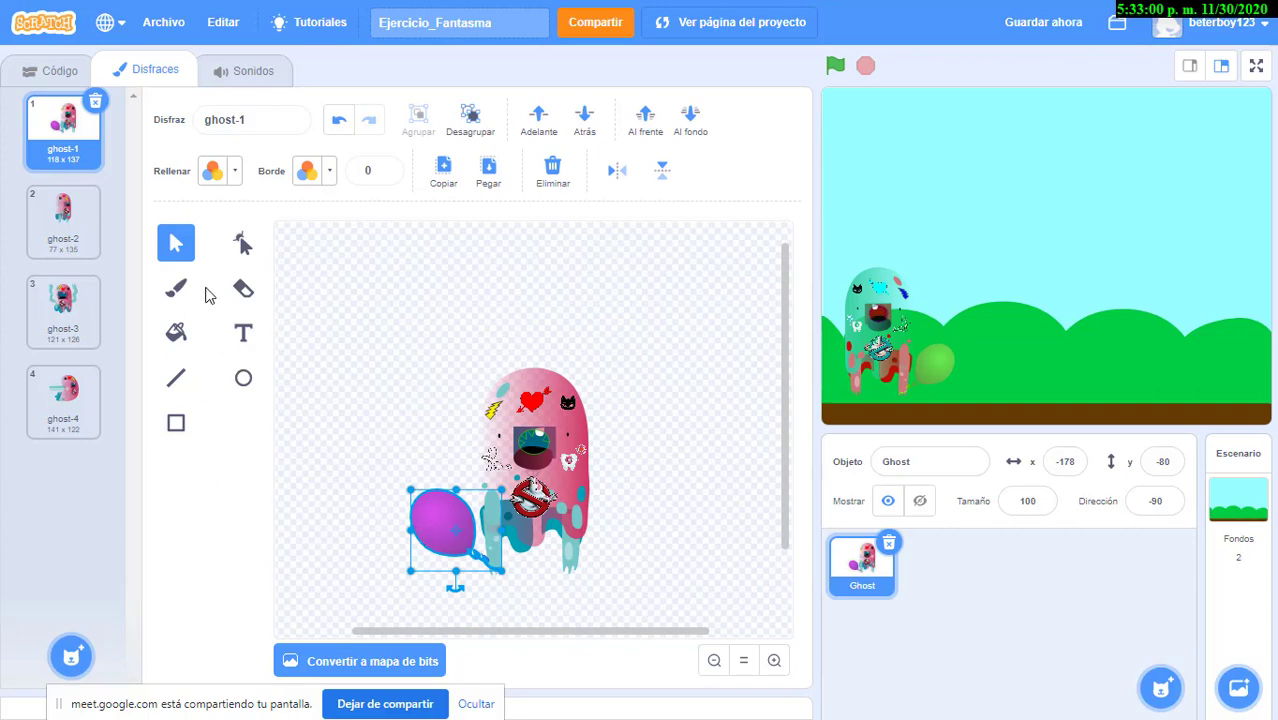
pyautogui.click(64, 206)
pyautogui.hotkey('ctrl', 'v')
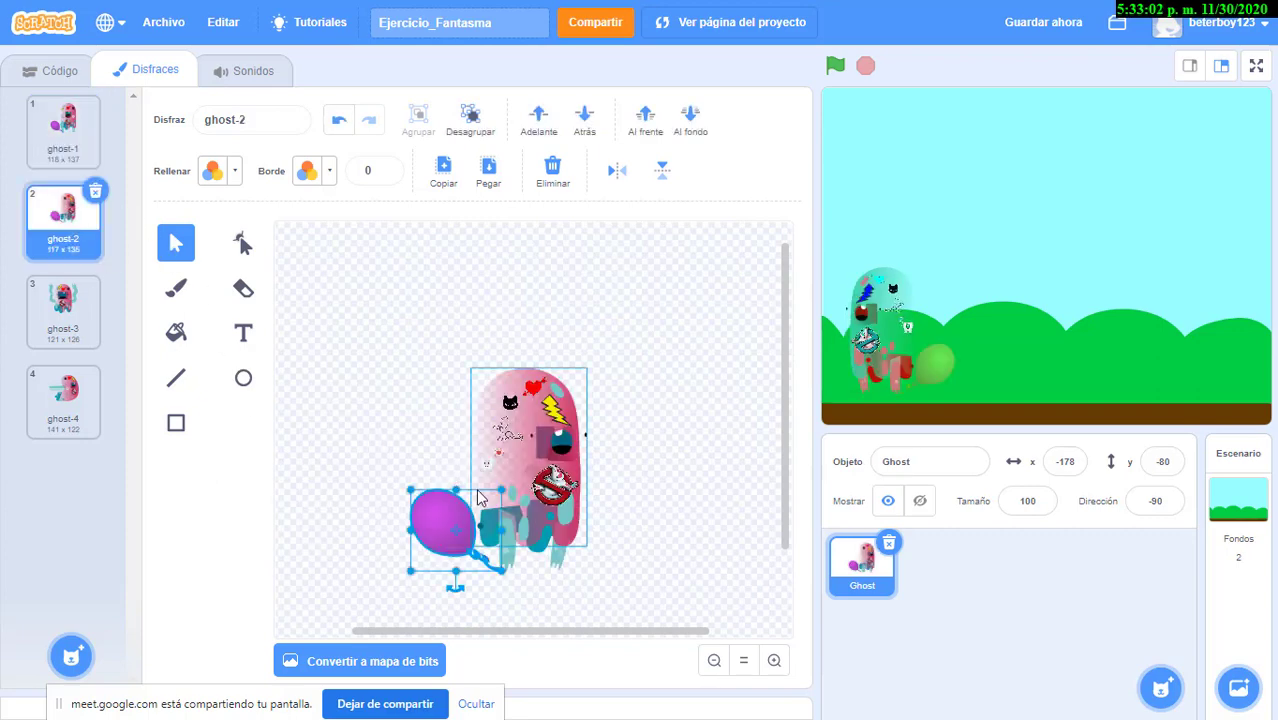
pyautogui.moveTo(450, 532); pyautogui.dragTo(450, 517)
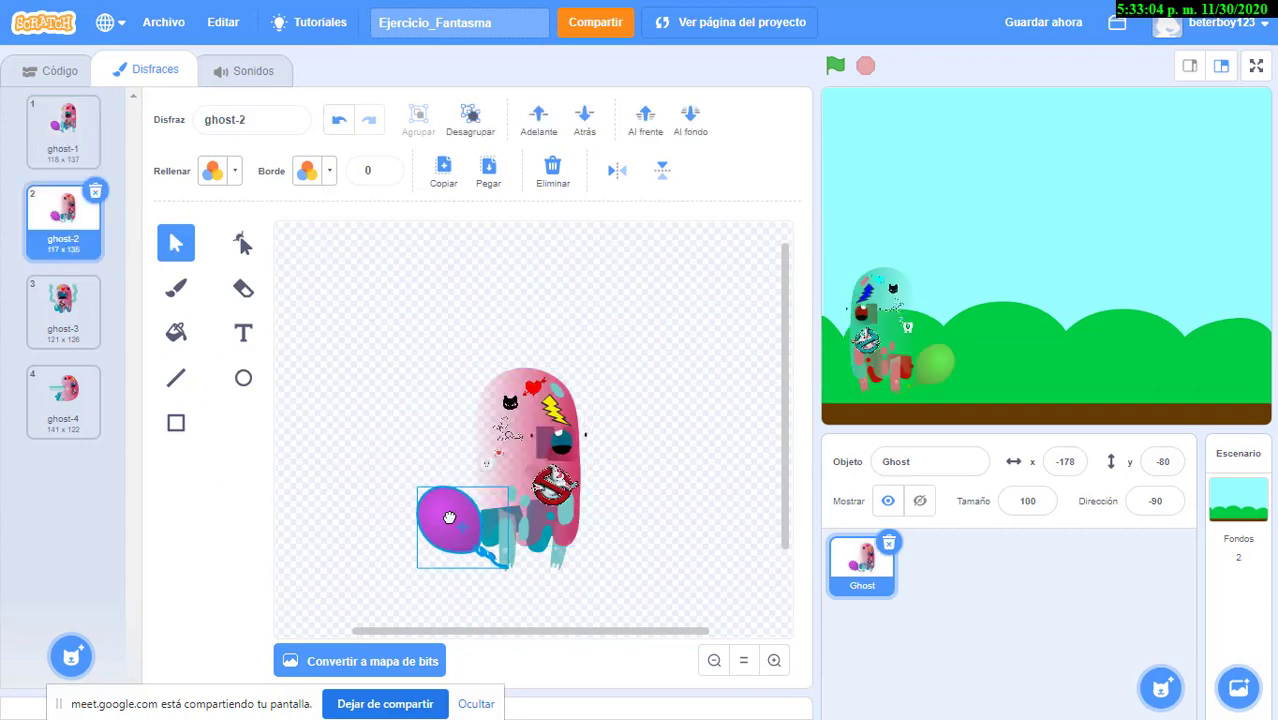
# Paste the balloon into the ghost-3 costume and place its string at the ghost's raised left hand.
pyautogui.click(88, 335)
pyautogui.hotkey('ctrl', 'v')
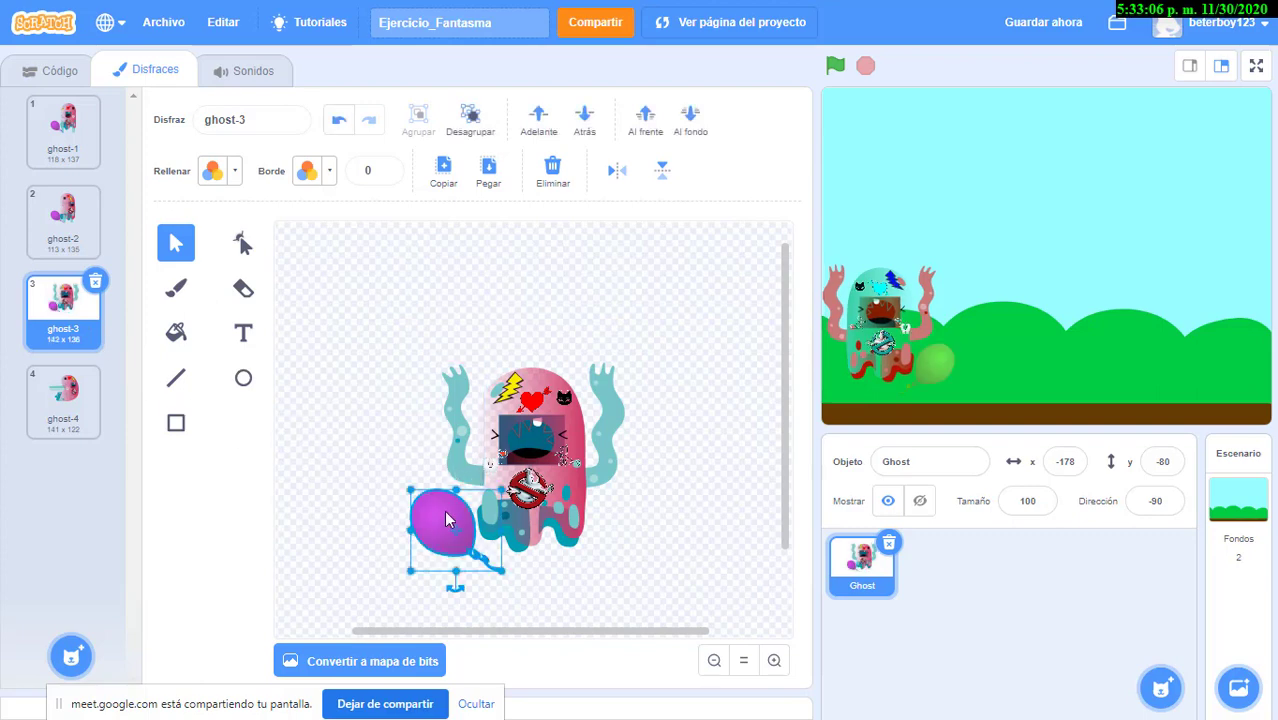
pyautogui.moveTo(438, 510); pyautogui.dragTo(397, 326)
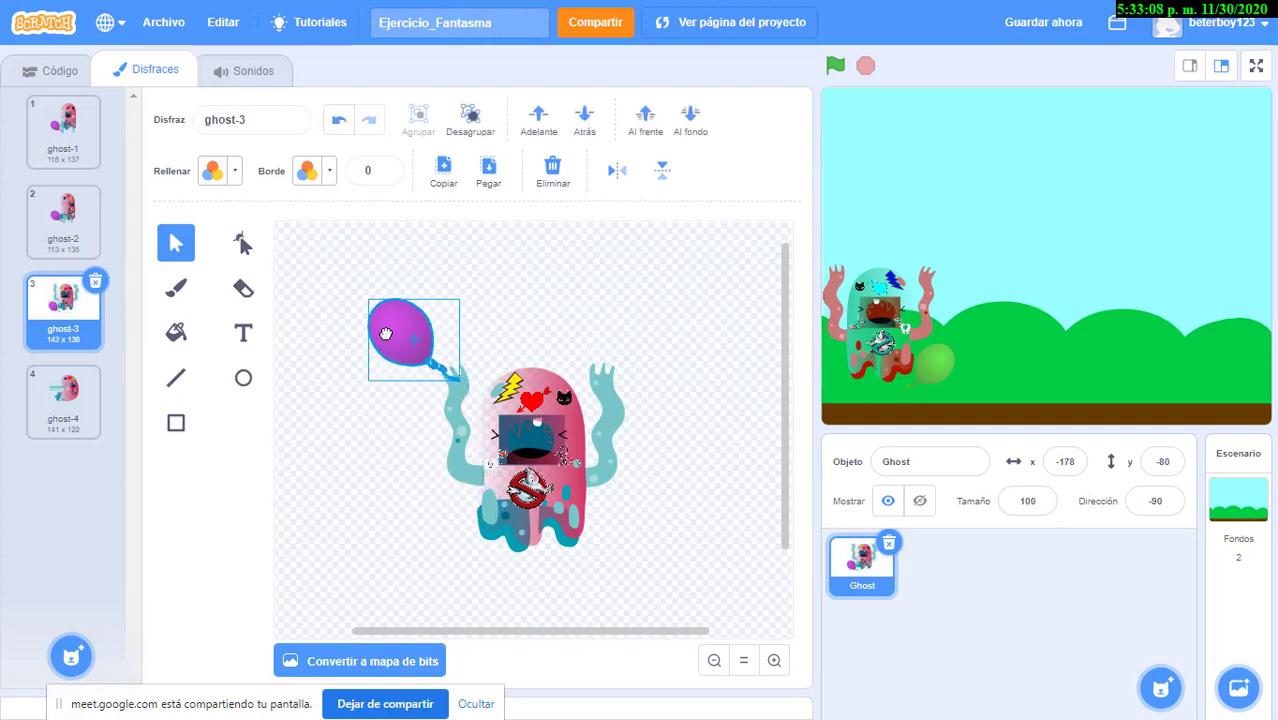
# Paste the balloon into the ghost-4 costume at the tip of the outstretched arm, and return to the ghost-1 costume.
pyautogui.click(63, 400)
pyautogui.hotkey('ctrl', 'v')
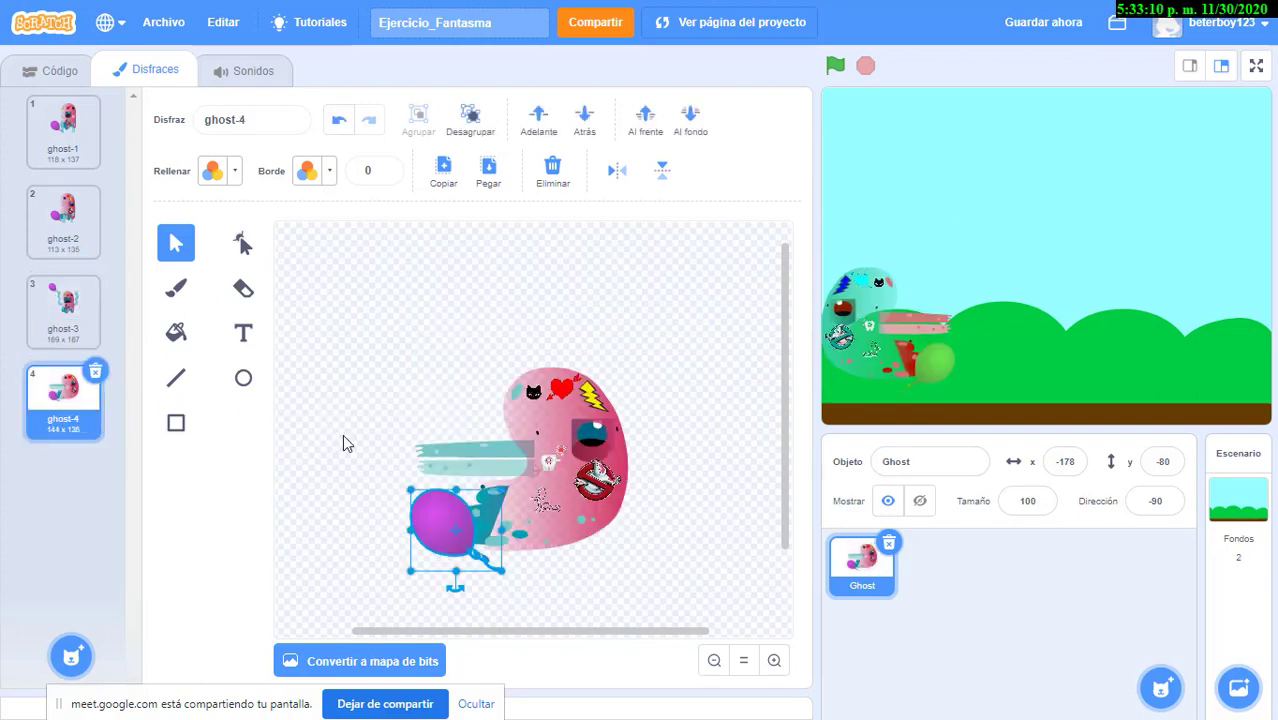
pyautogui.moveTo(428, 522); pyautogui.dragTo(385, 432)
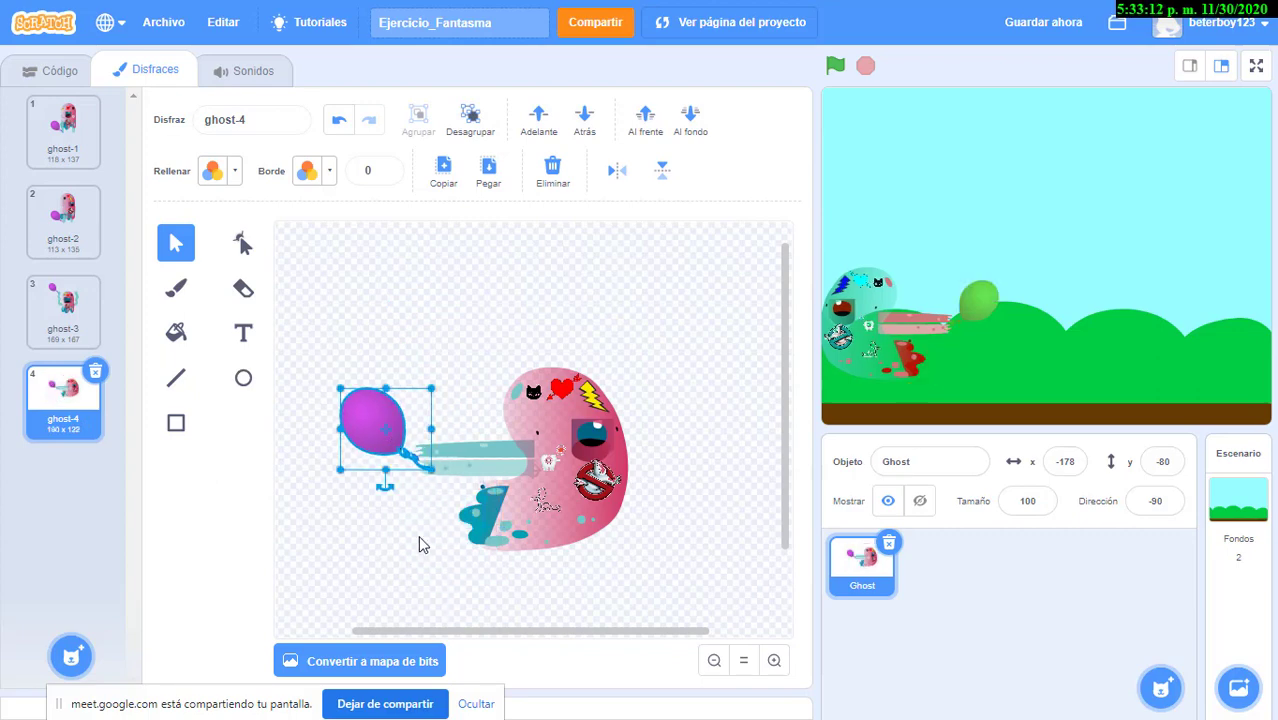
pyautogui.click(60, 333)
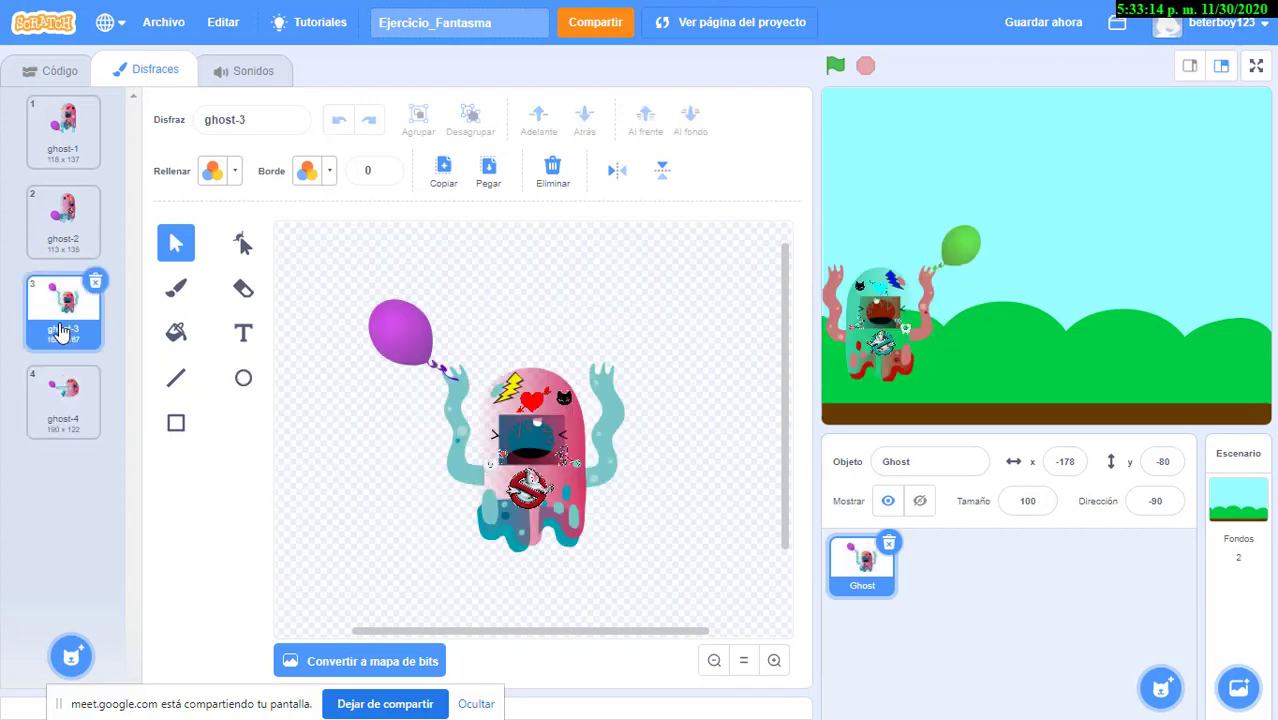
pyautogui.click(58, 245)
pyautogui.click(60, 150)
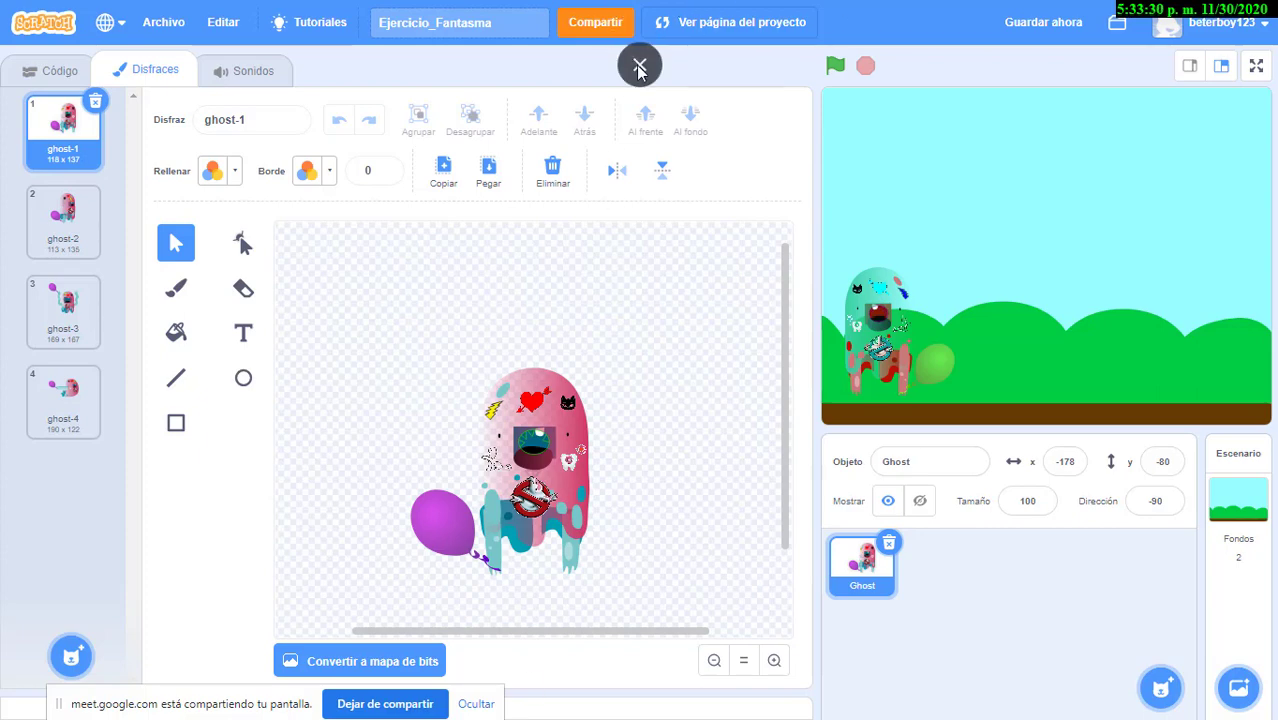
# Leave the full-screen view and search Google Images for "sombrero" in a new browser tab.
pyautogui.click(640, 66)
pyautogui.hotkey('ctrl', 't')
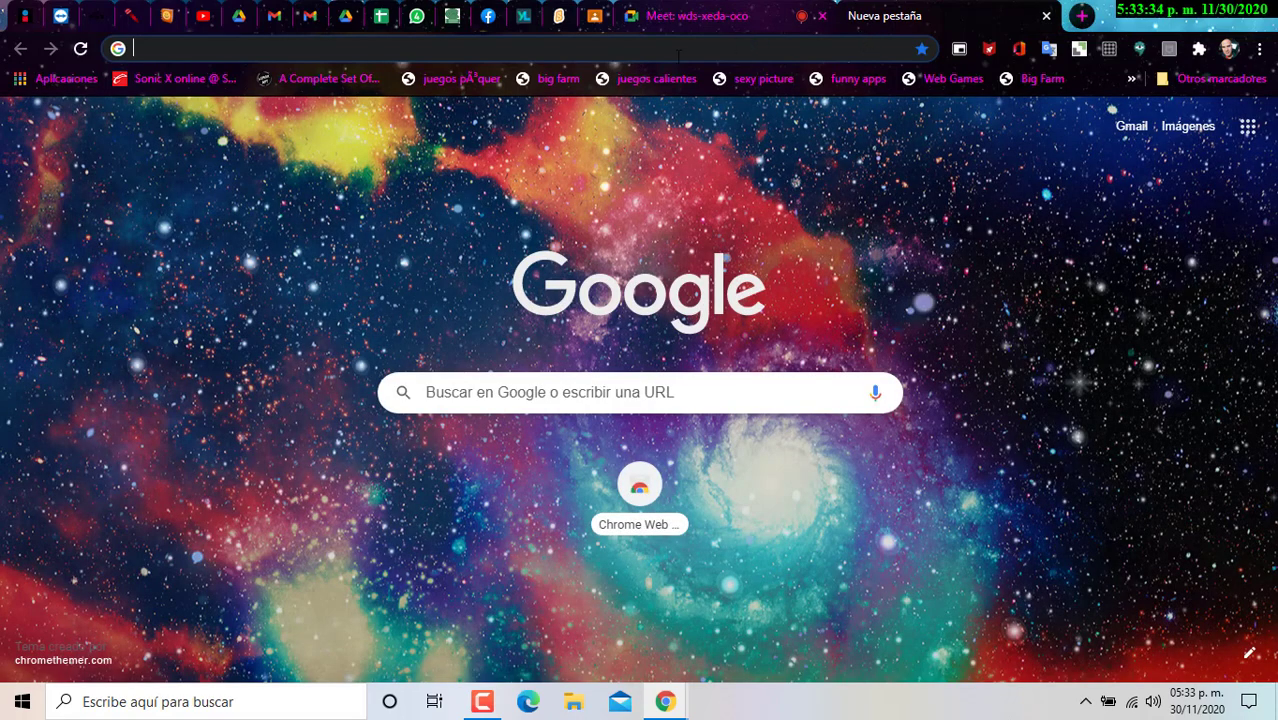
pyautogui.write('sombre')
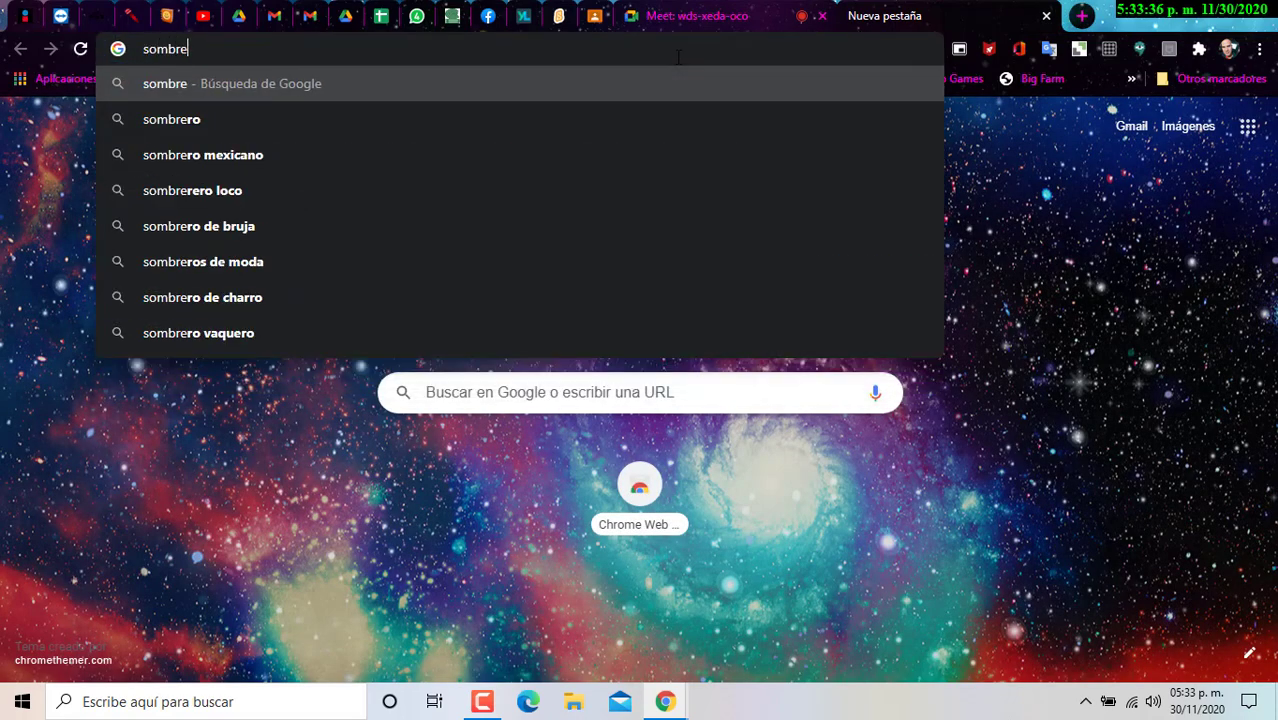
pyautogui.write('ro')
pyautogui.press('Return')
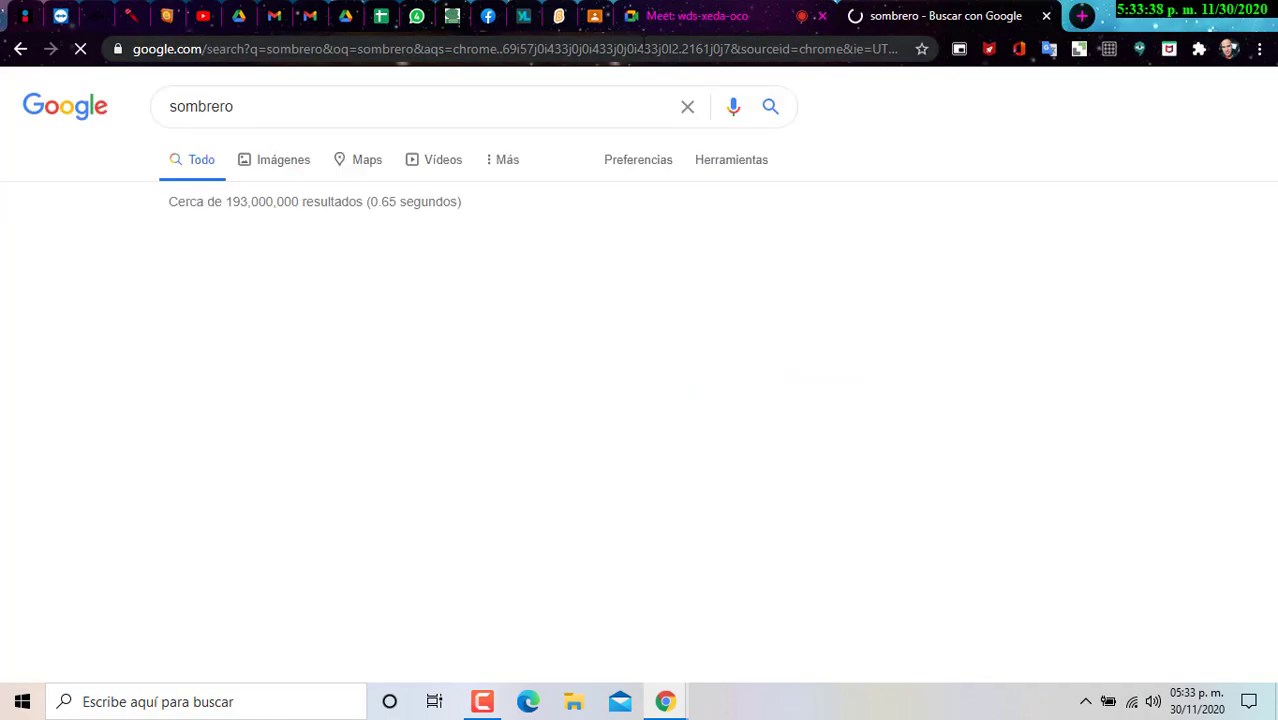
pyautogui.click(262, 161)
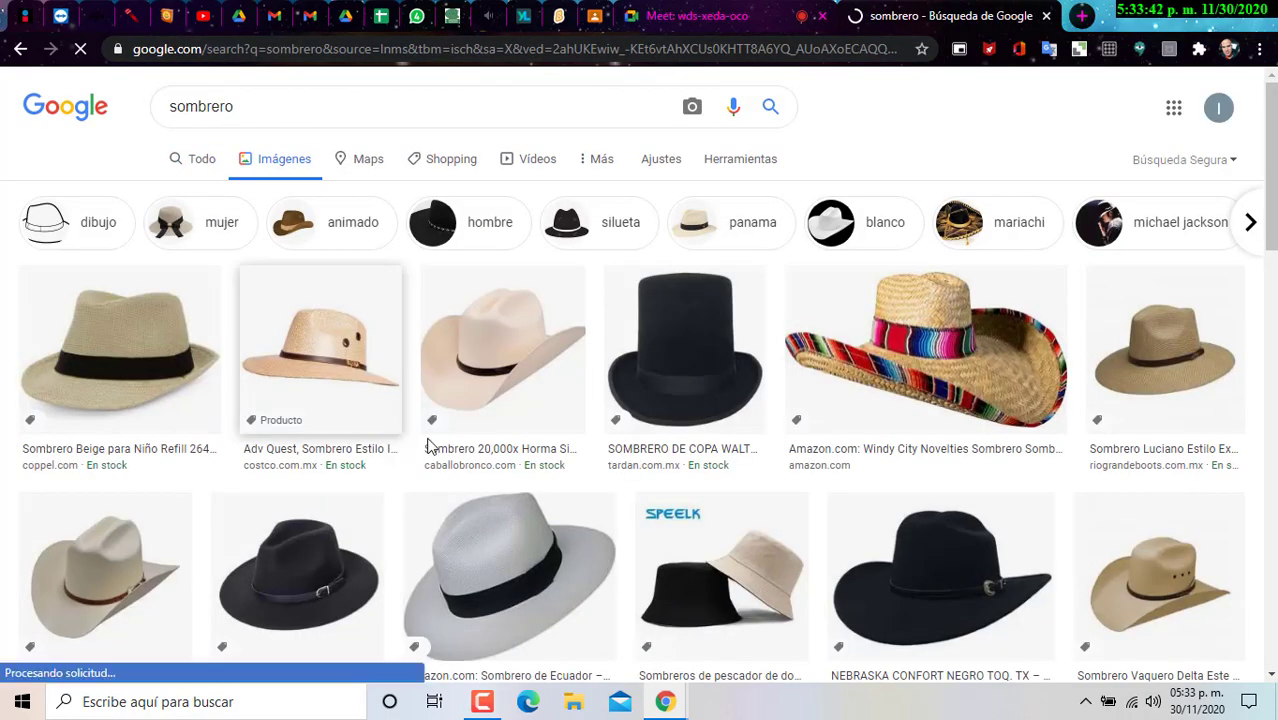
# Choose the orange adidas bucket hat from the image results and save it as a JPEG in the Imágenes folder.
pyautogui.scroll(-3, 504, 505)
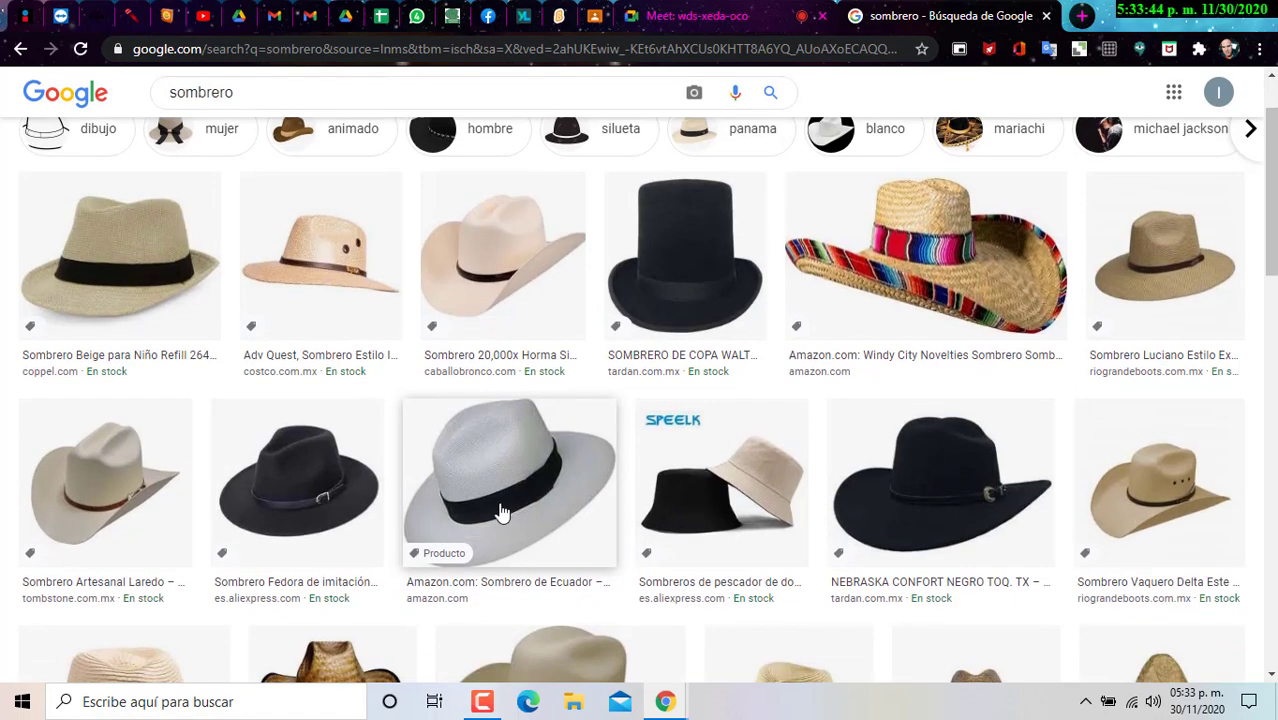
pyautogui.scroll(-3, 505, 513)
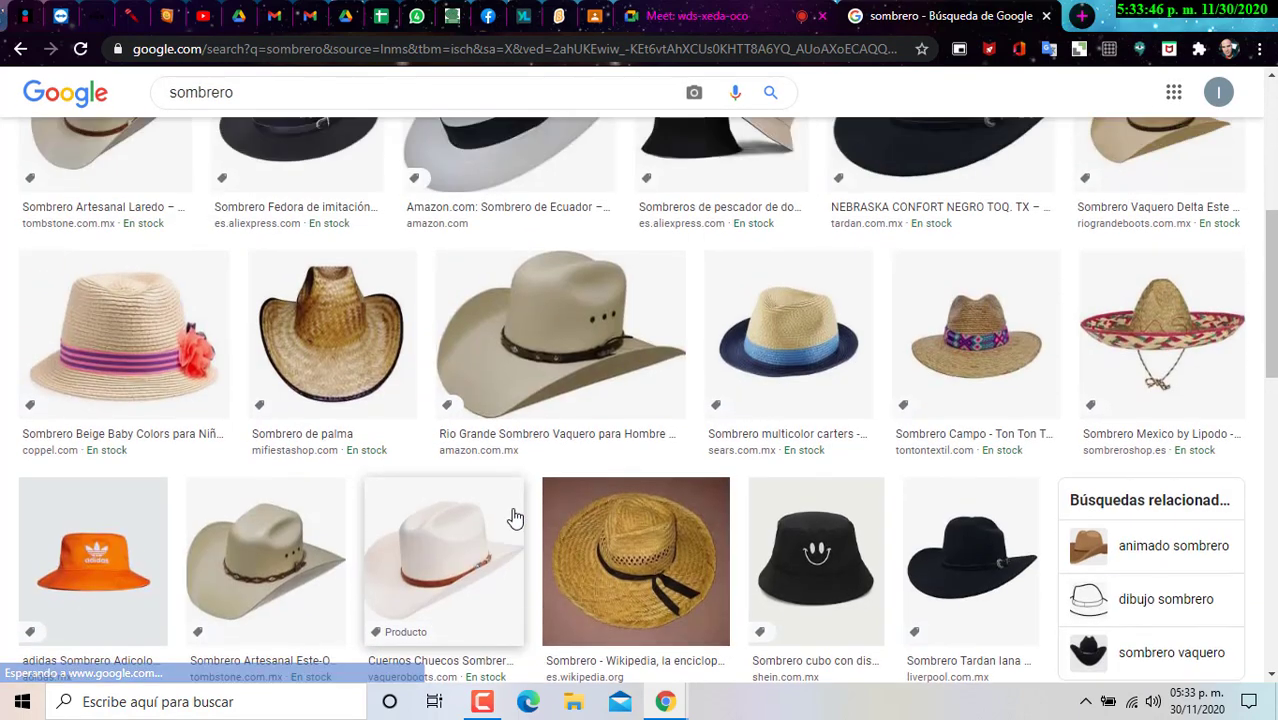
pyautogui.scroll(4, 510, 515)
pyautogui.scroll(-5, 480, 508)
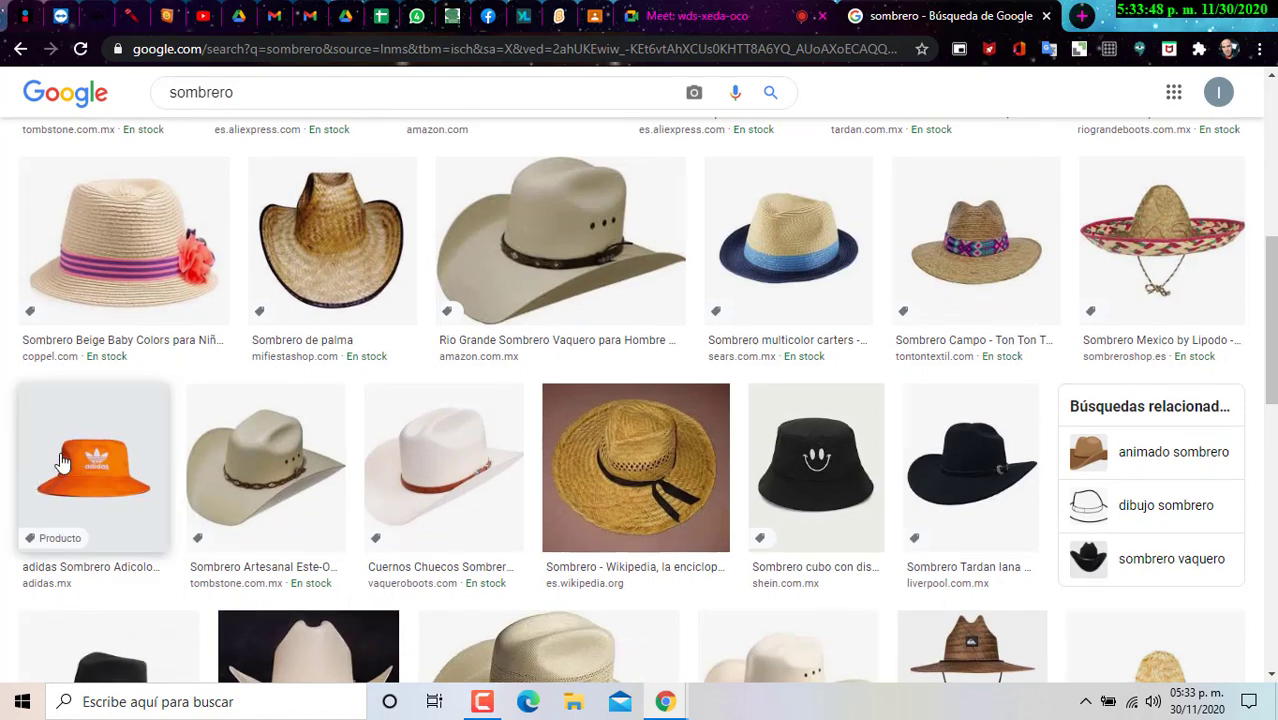
pyautogui.click(79, 459)
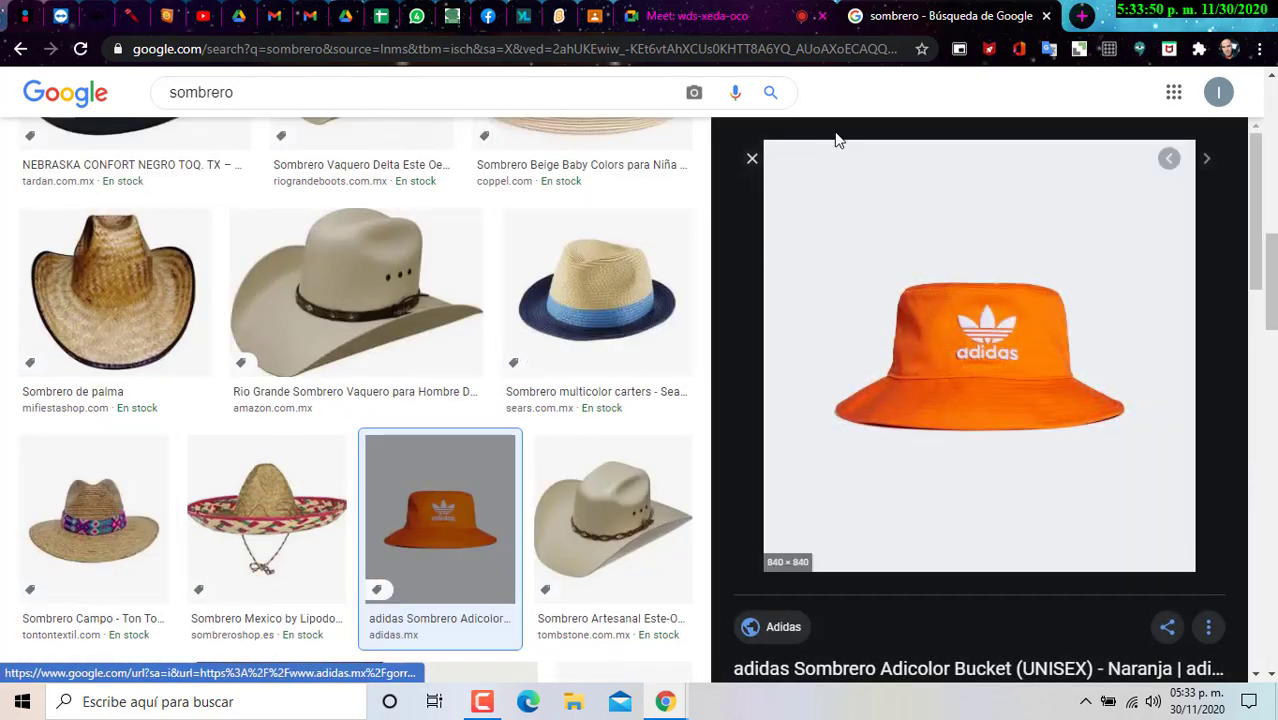
pyautogui.rightClick(953, 180)
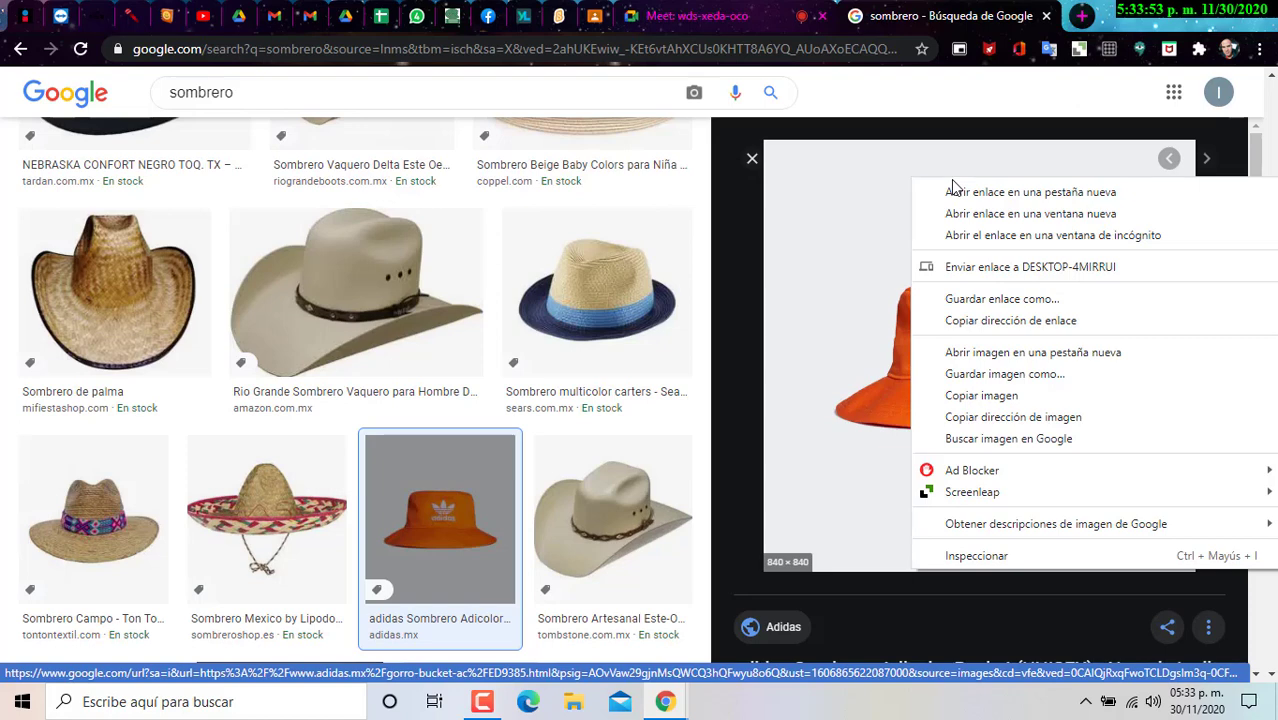
pyautogui.click(1009, 380)
pyautogui.rightClick(1015, 404)
pyautogui.press('v')
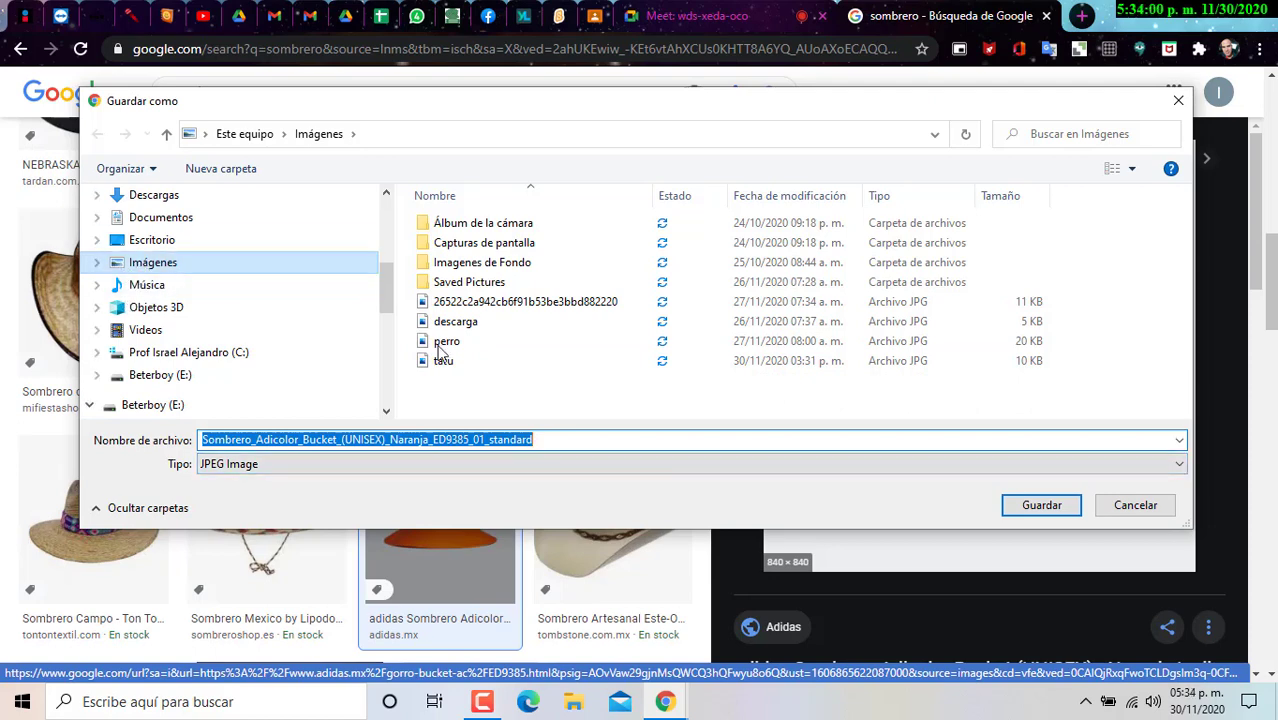
pyautogui.click(1041, 505)
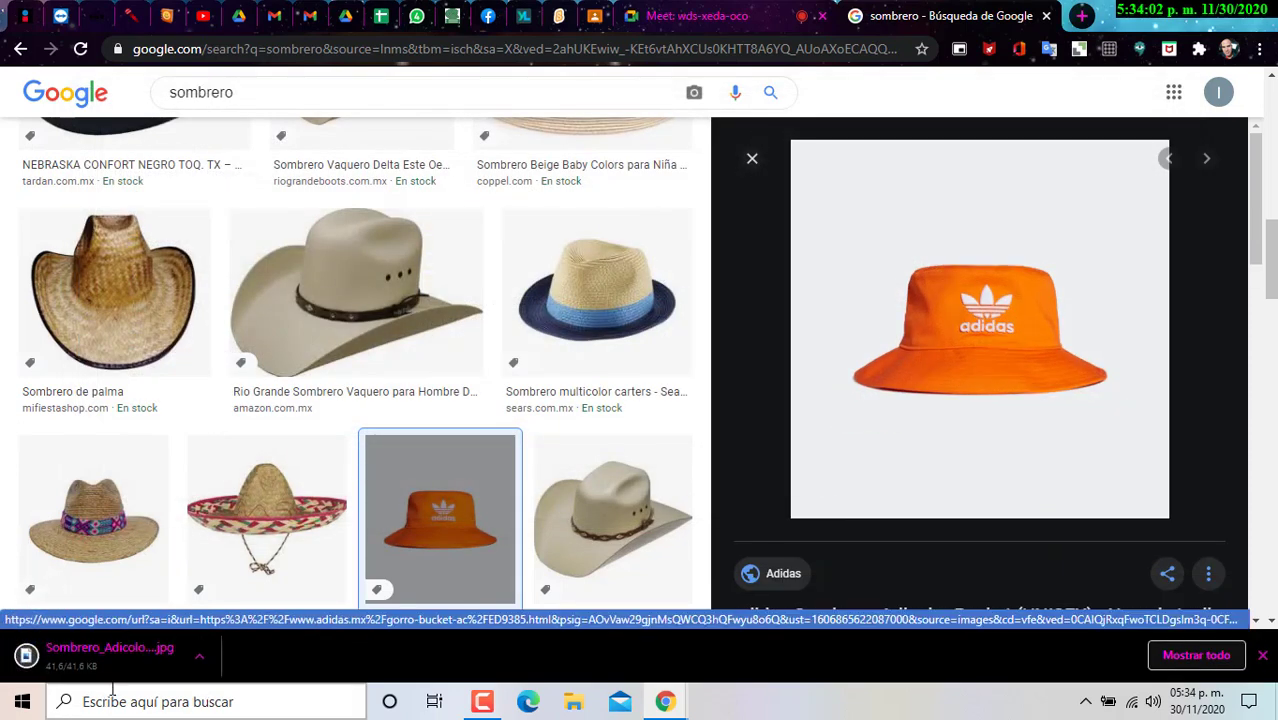
# Switch to Google Classroom, dismiss the security banner and open the main page of the Tecnologías de la Información class.
pyautogui.click(452, 16)
pyautogui.click(559, 16)
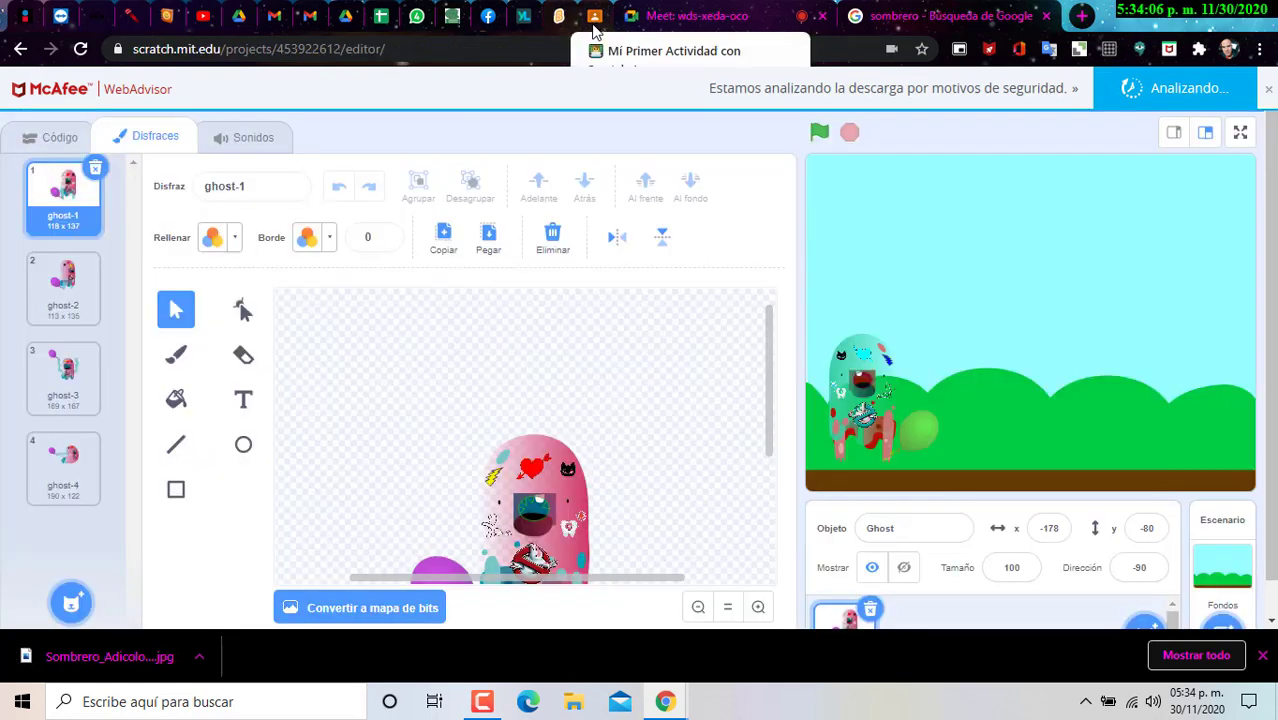
pyautogui.click(594, 20)
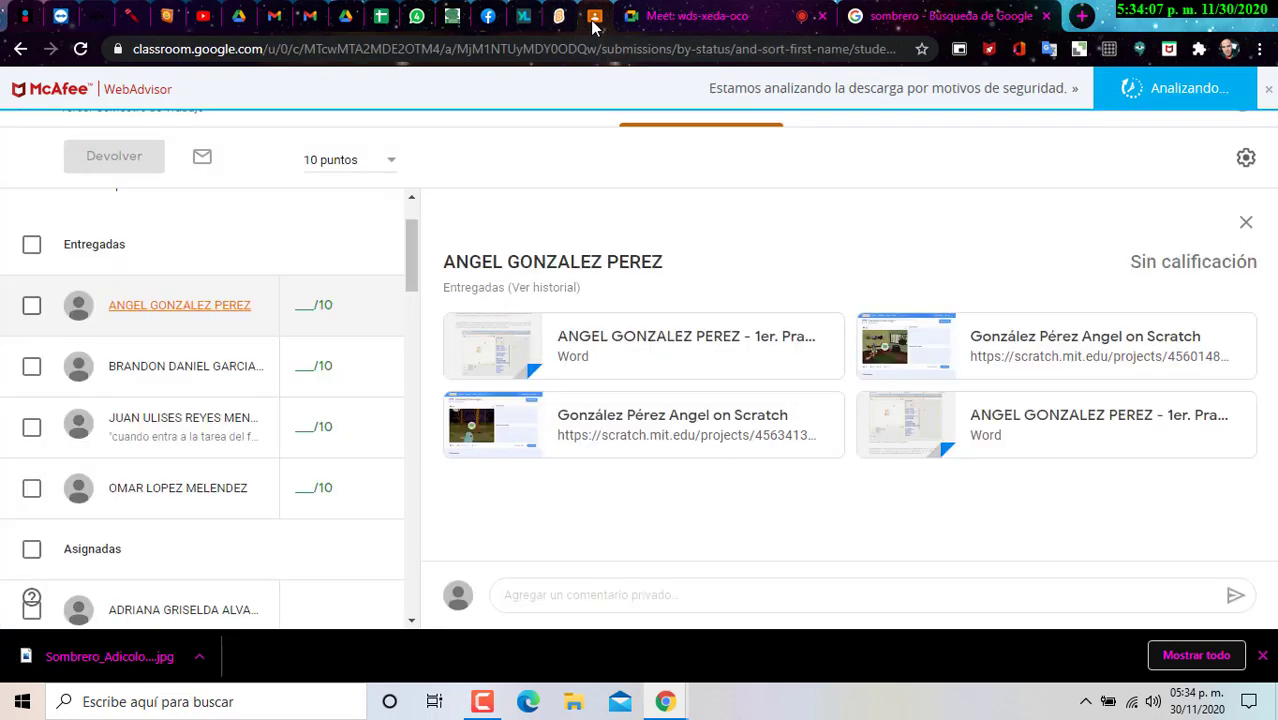
pyautogui.click(1270, 92)
pyautogui.click(171, 88)
pyautogui.scroll(-3, 583, 373)
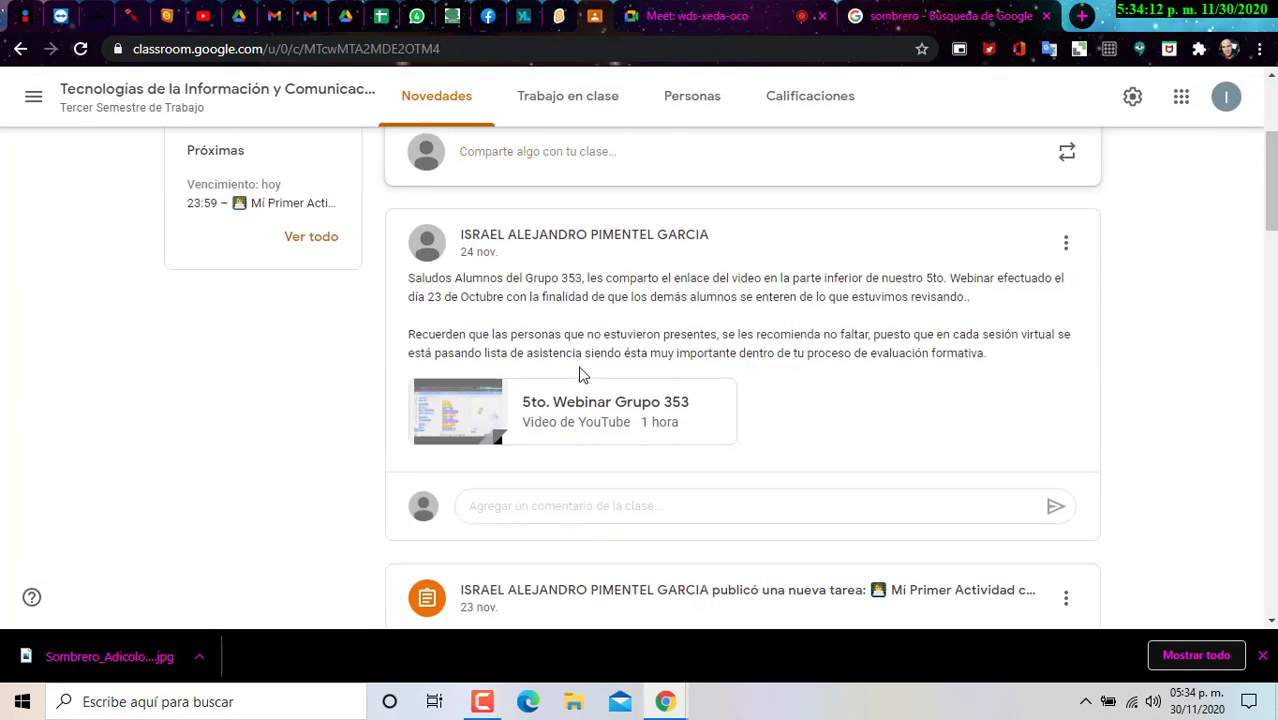
pyautogui.scroll(5, 583, 300)
# Open the white-background removal link from the "¿Qué es Scratch?" material in the Semana 5 classwork.
pyautogui.click(585, 118)
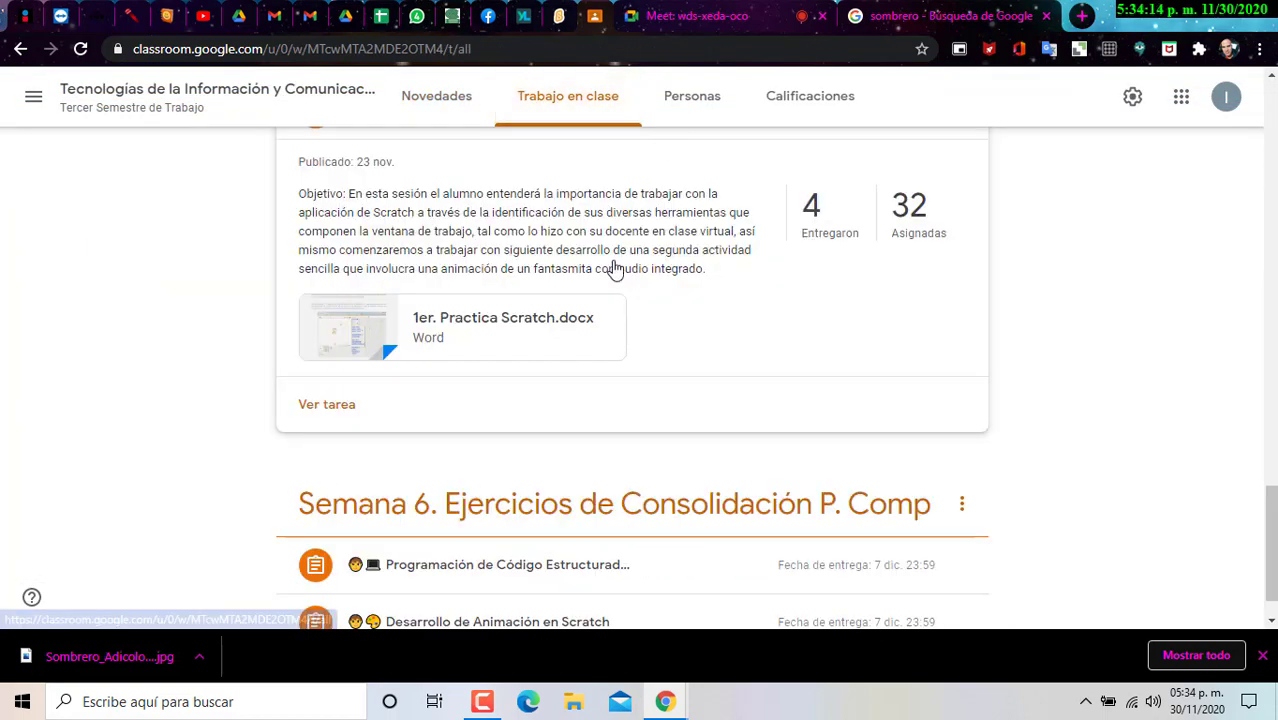
pyautogui.scroll(4, 613, 266)
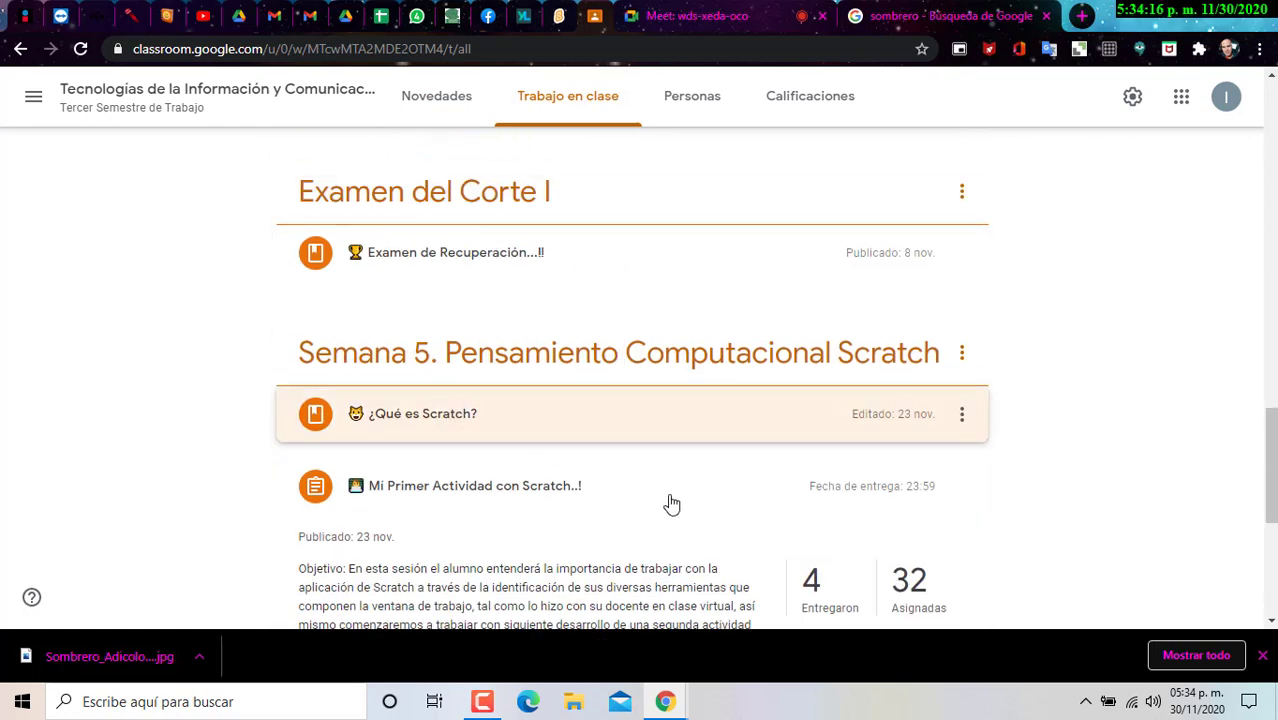
pyautogui.scroll(-2, 1033, 476)
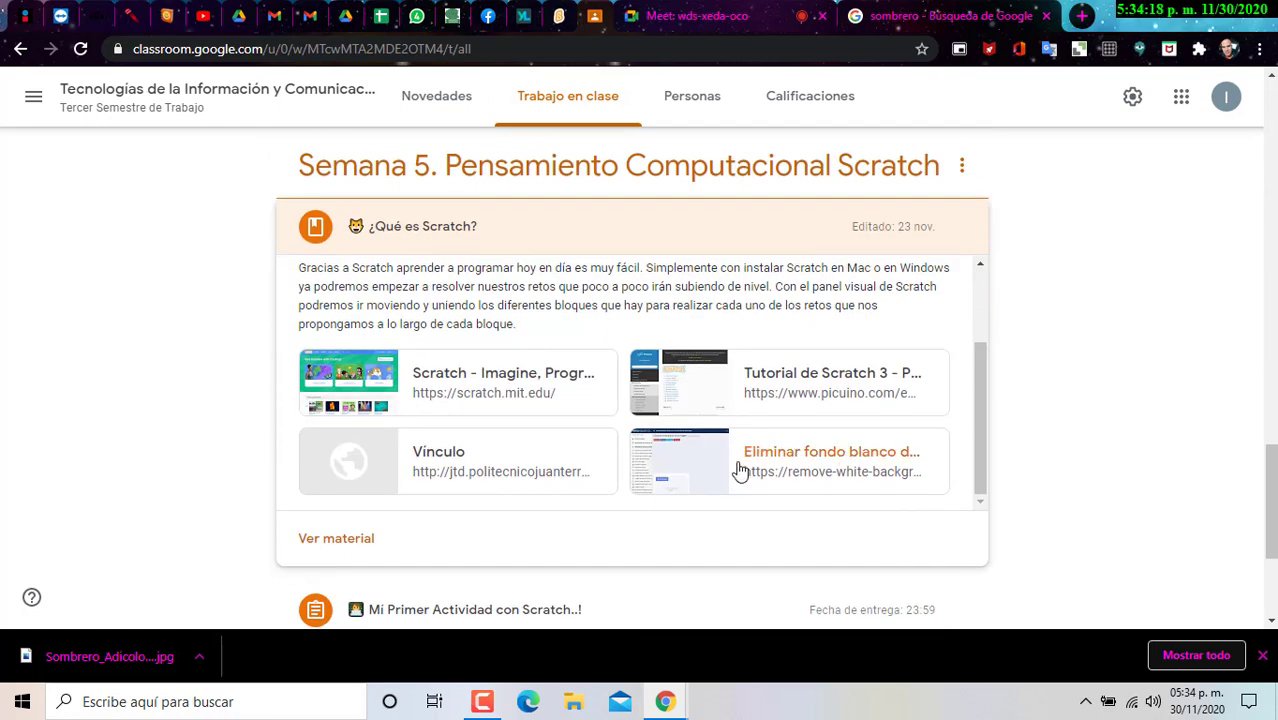
pyautogui.click(826, 451)
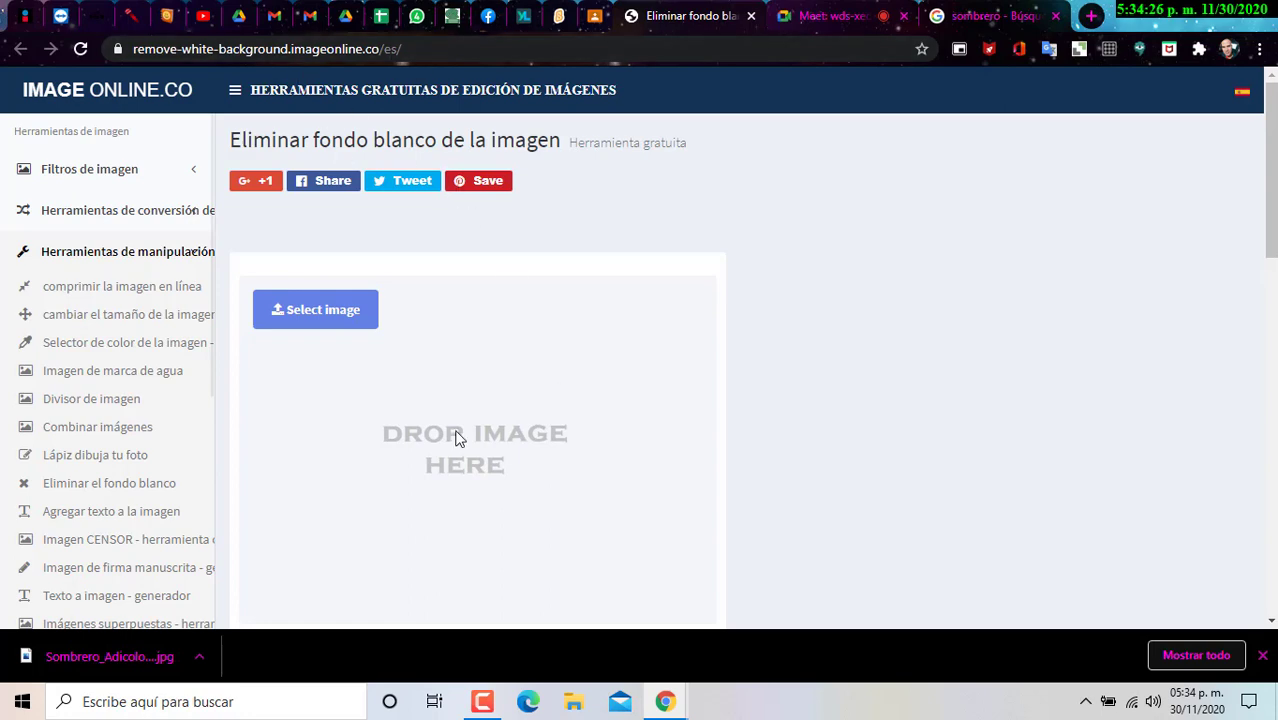
# Load the saved orange hat picture from the Imágenes folder into the online tool and remove its white background.
pyautogui.click(325, 309)
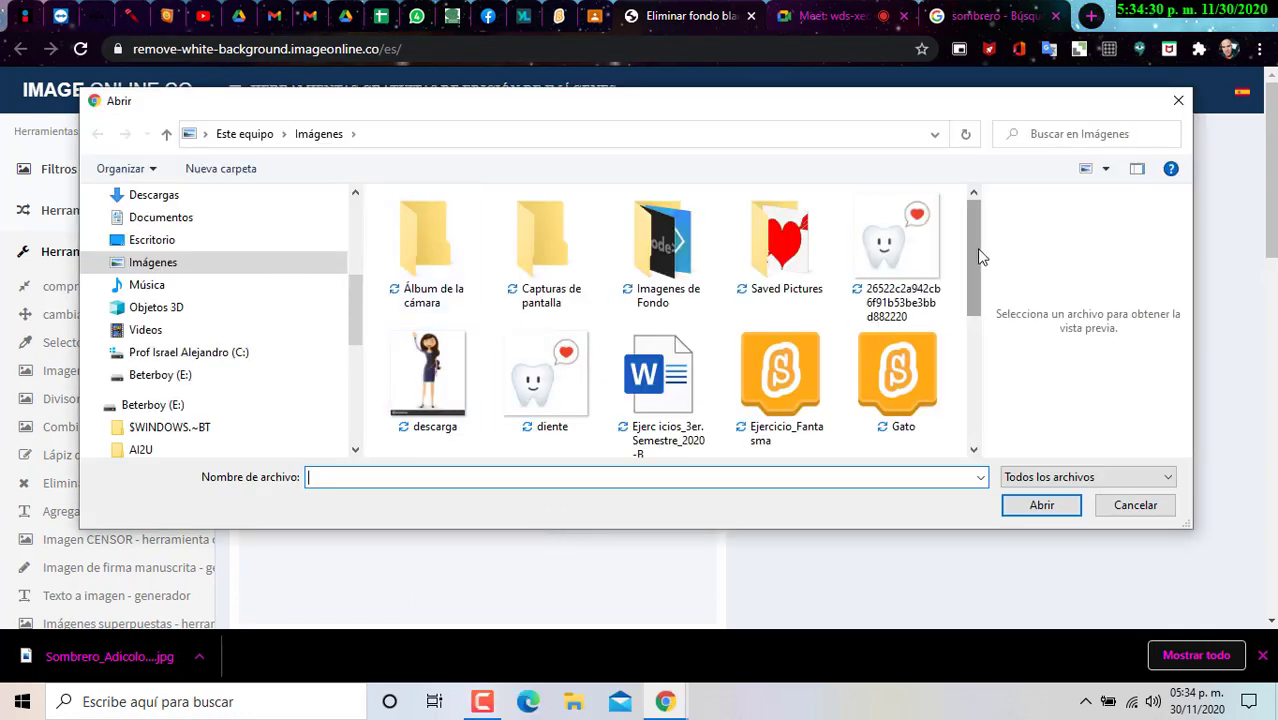
pyautogui.moveTo(976, 257); pyautogui.dragTo(976, 385)
pyautogui.click(545, 355)
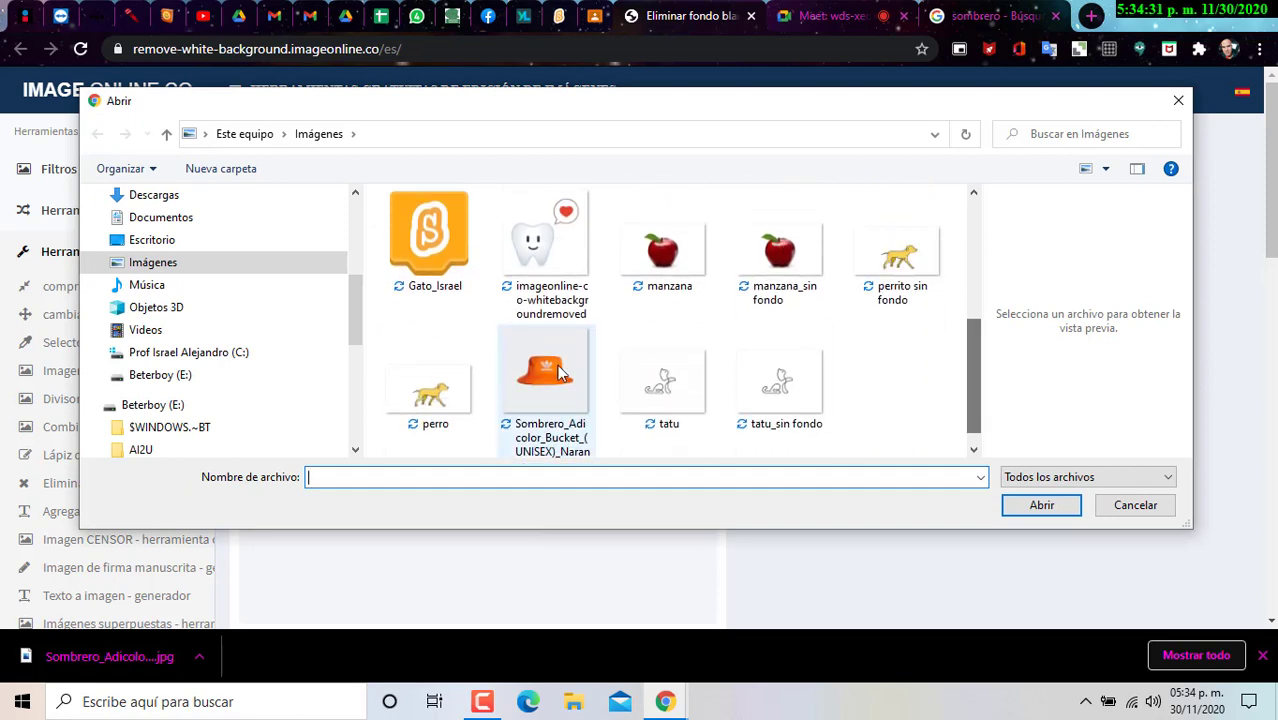
pyautogui.click(1041, 505)
pyautogui.scroll(-4, 665, 536)
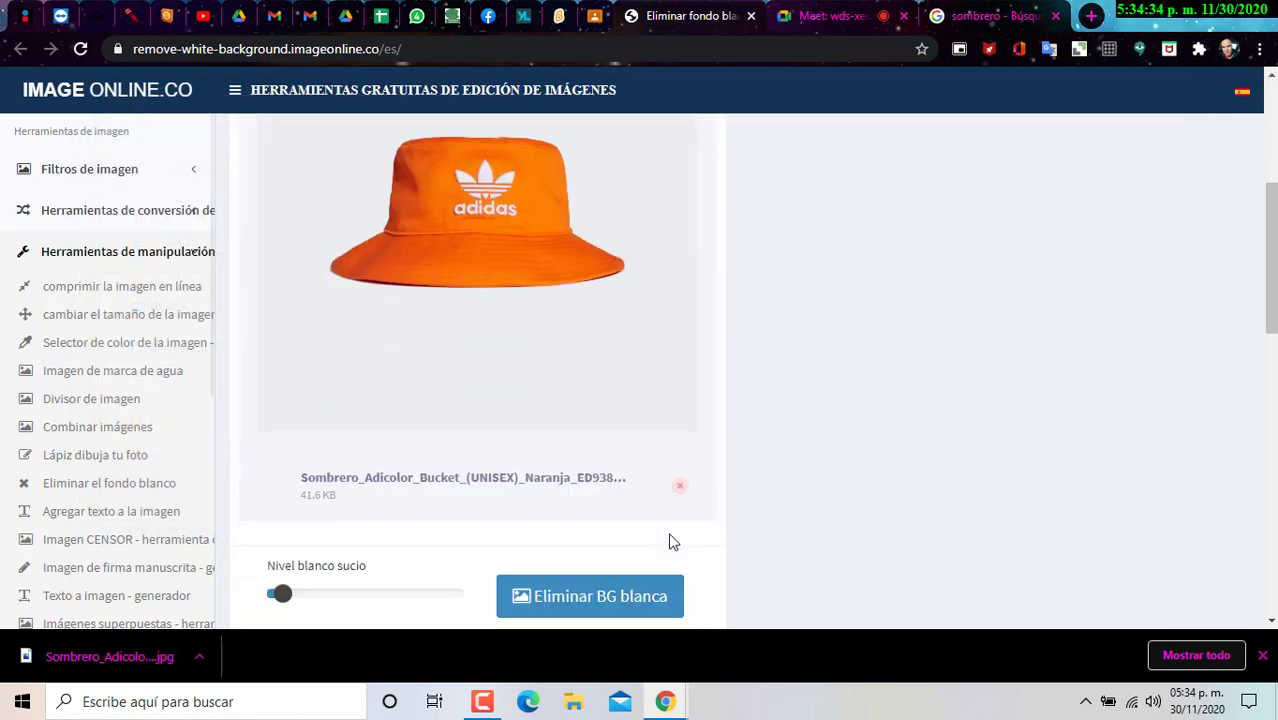
pyautogui.scroll(-2, 672, 541)
pyautogui.click(602, 428)
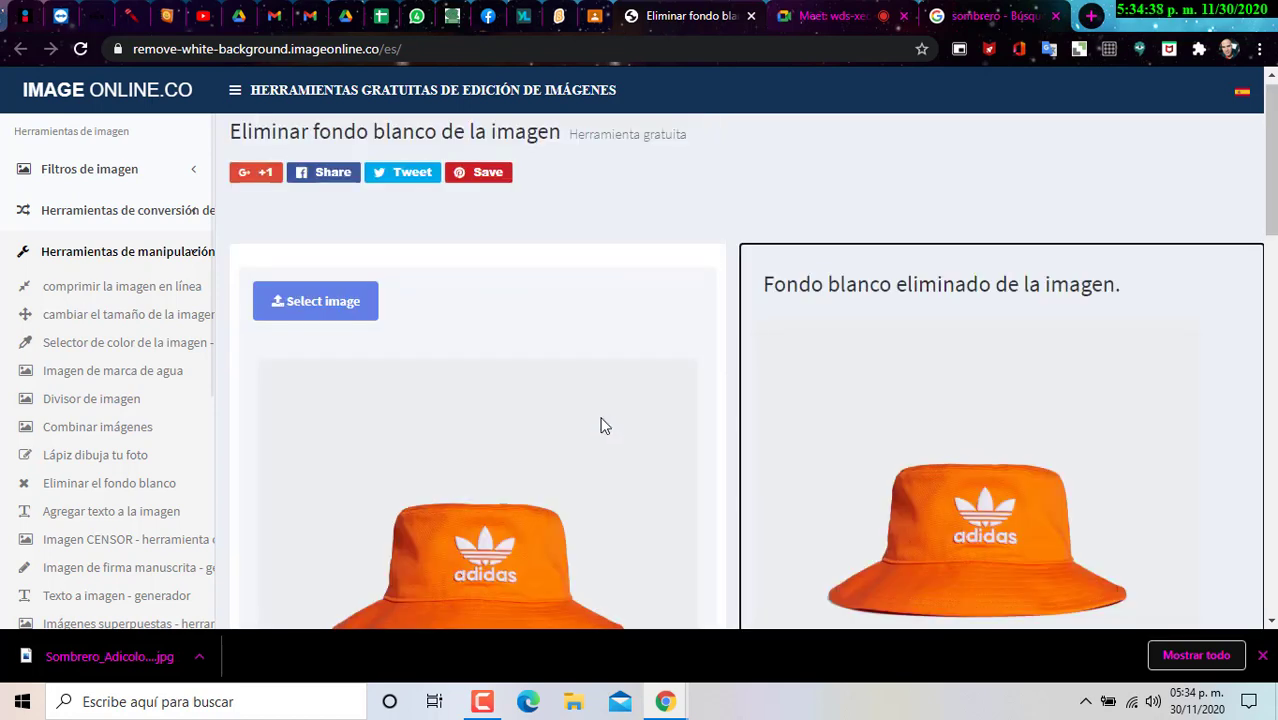
# Download the processed hat image as the PNG imageonline-co-whitebackgroundremoved (1) in the Imágenes folder.
pyautogui.scroll(-3, 732, 387)
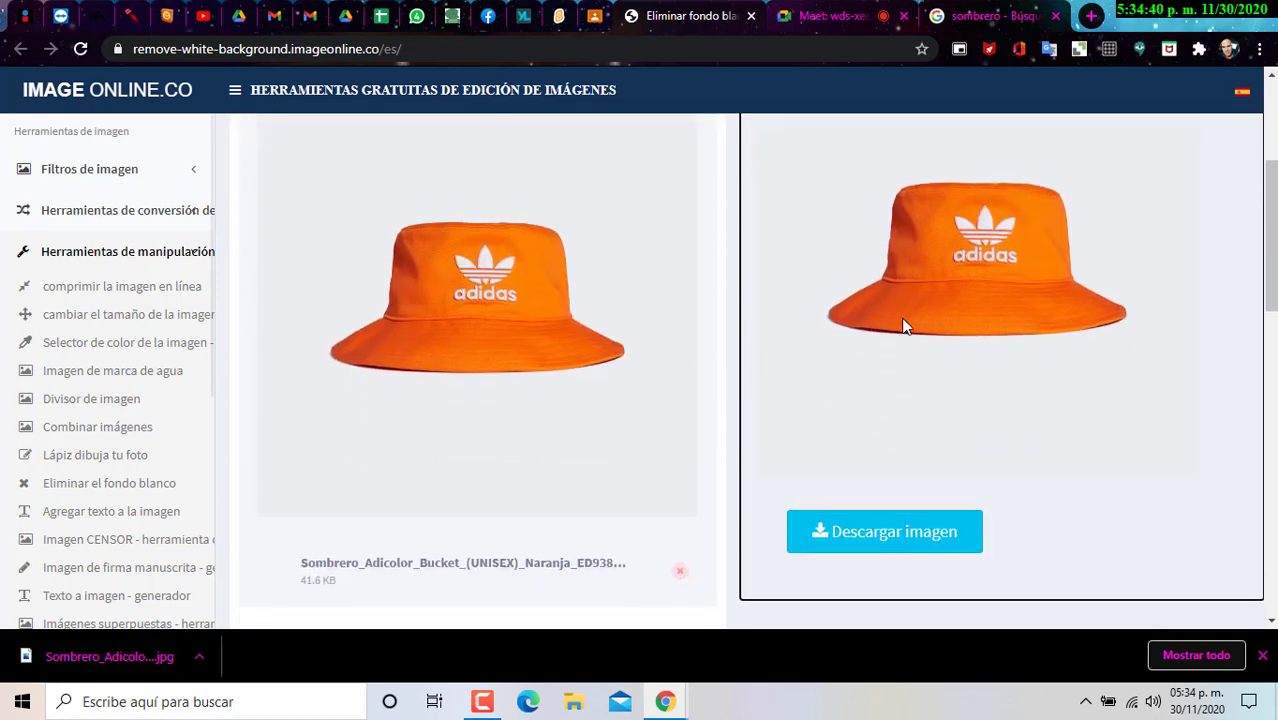
pyautogui.click(915, 535)
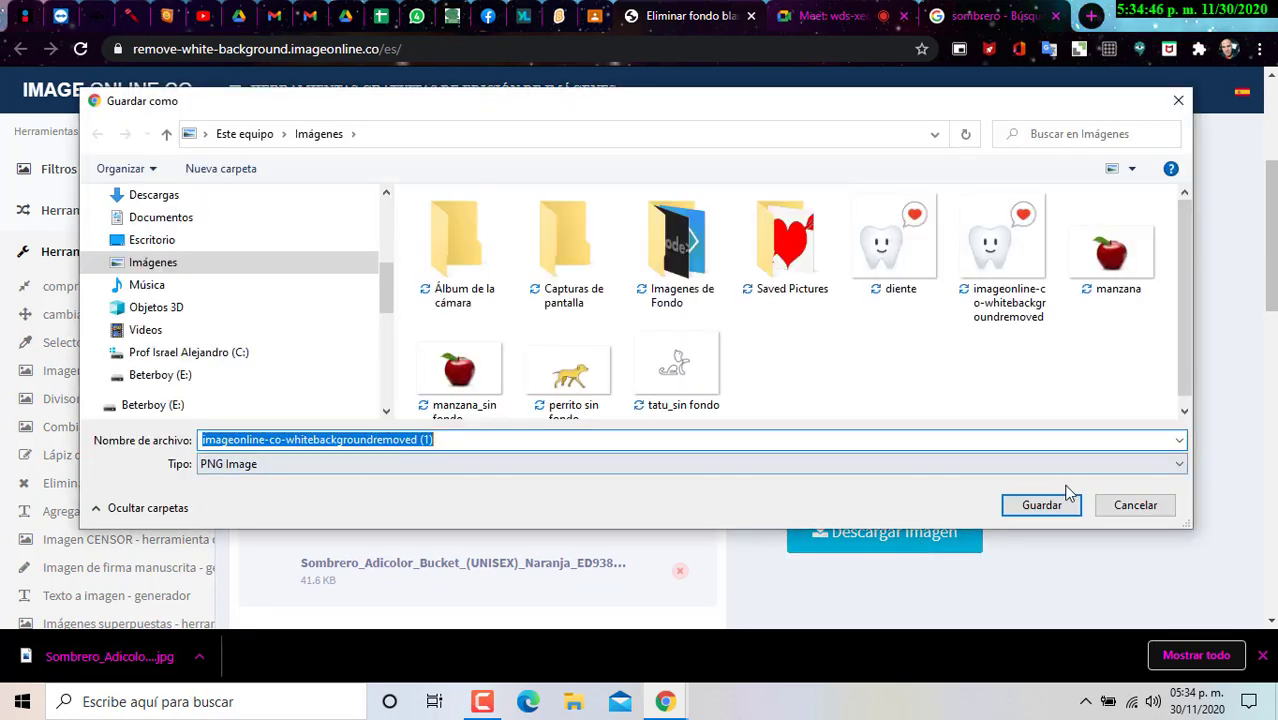
pyautogui.click(1041, 505)
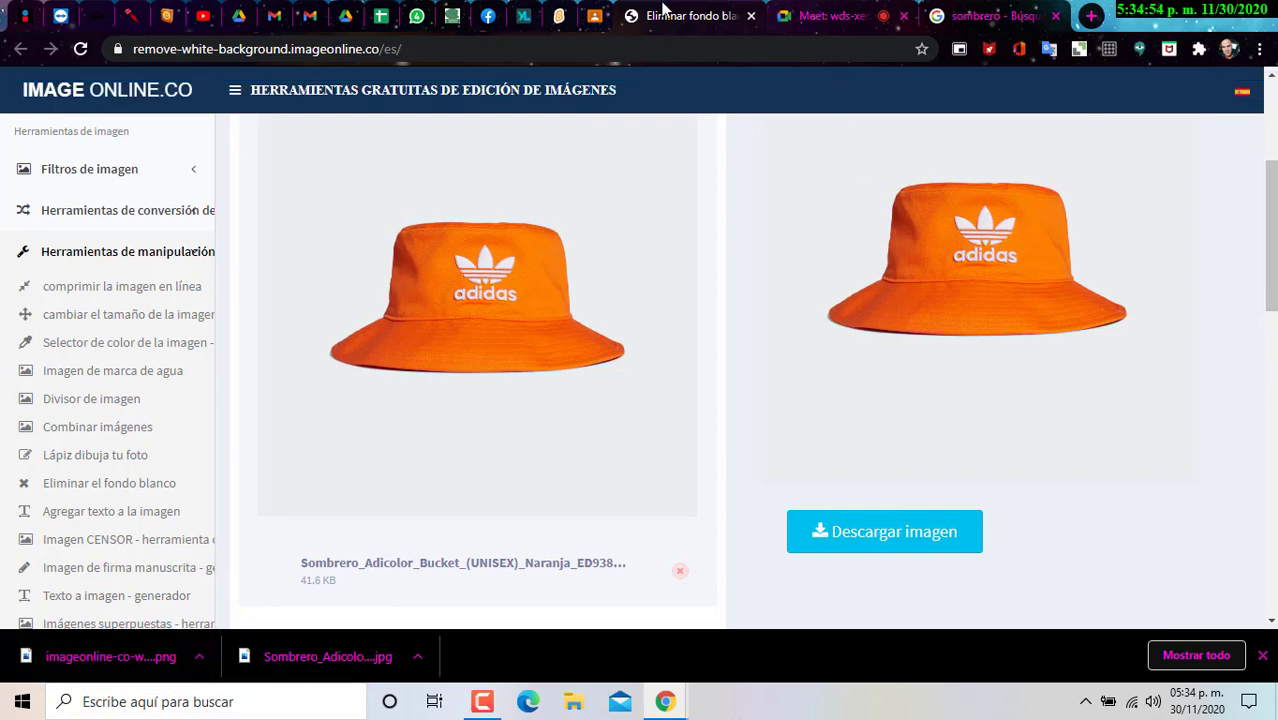
# Switch to the Scratch project and upload imageonline-co-whitebackgroundremoved (1) from the Imágenes folder as a new Ghost costume.
pyautogui.click(558, 22)
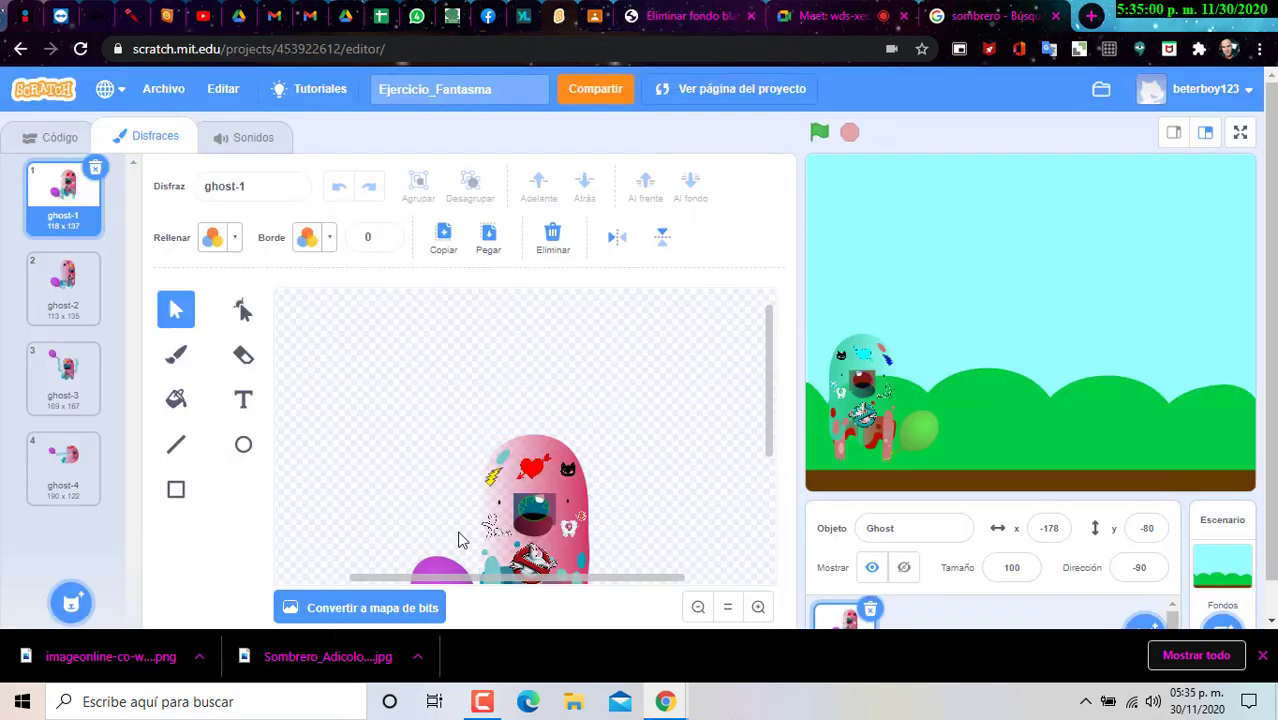
pyautogui.click(478, 570)
pyautogui.click(491, 404)
pyautogui.moveTo(84, 605)
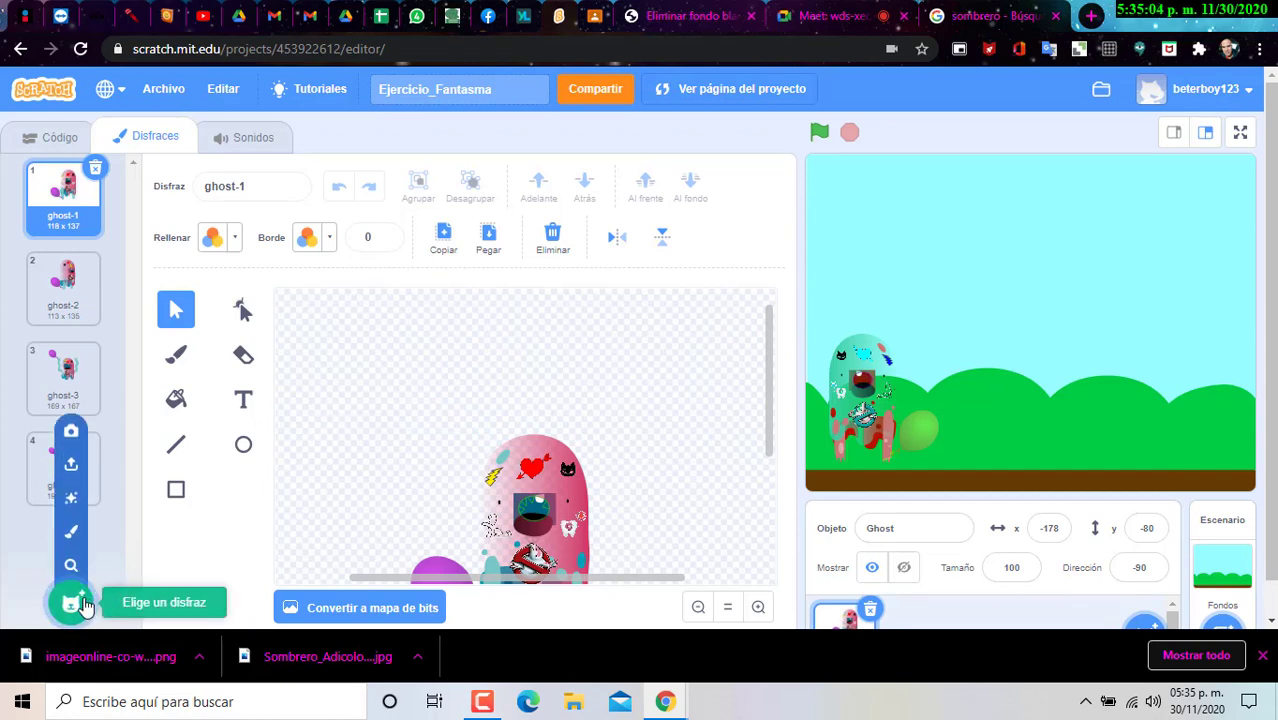
pyautogui.click(71, 464)
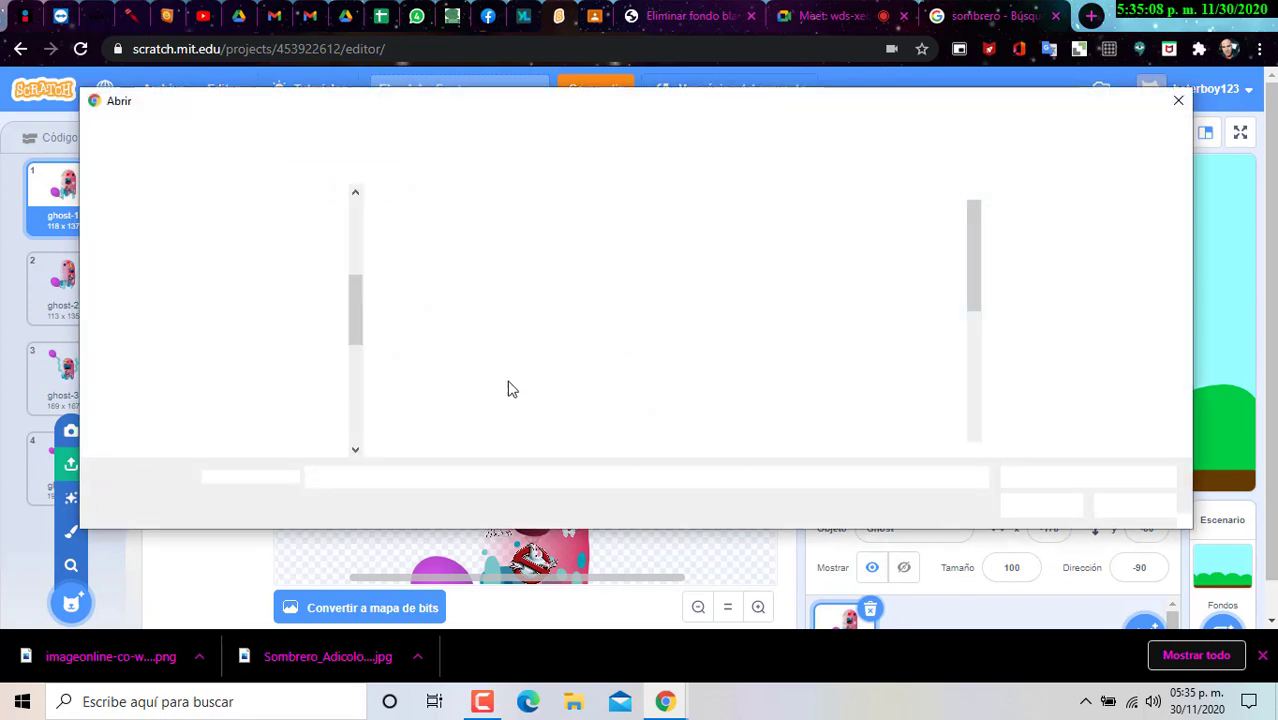
pyautogui.moveTo(975, 243); pyautogui.dragTo(980, 400)
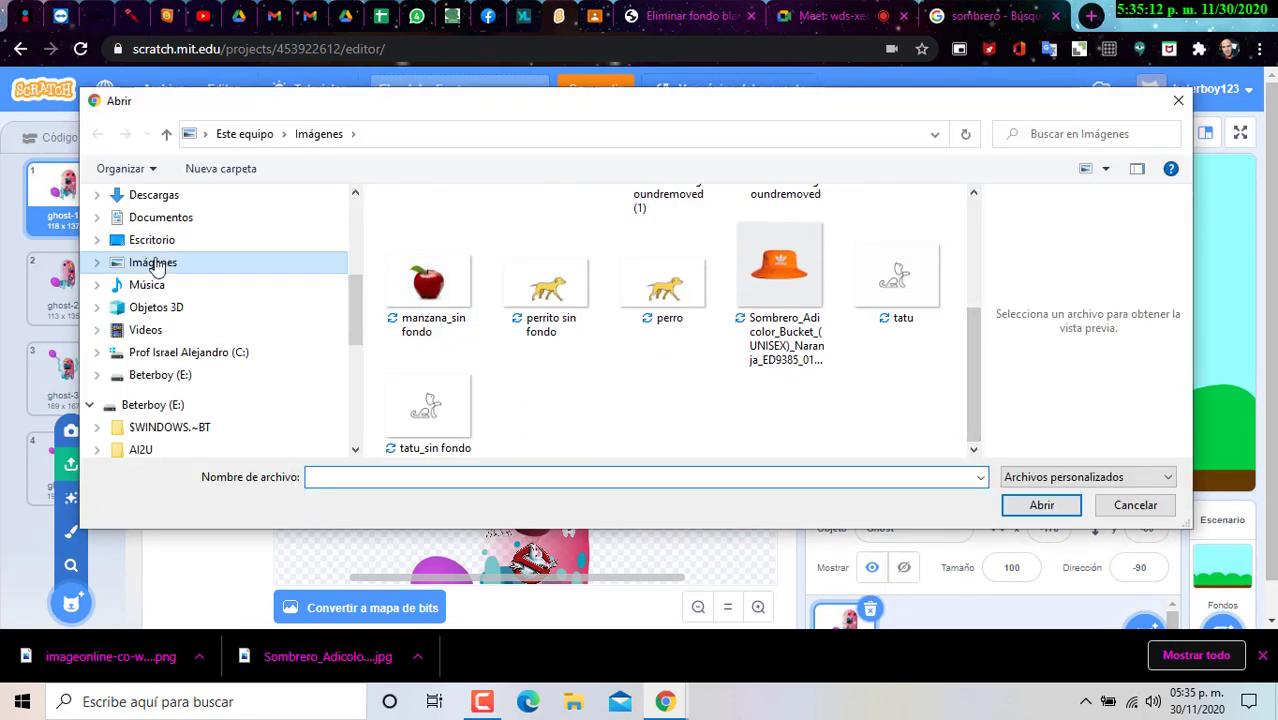
pyautogui.click(765, 282)
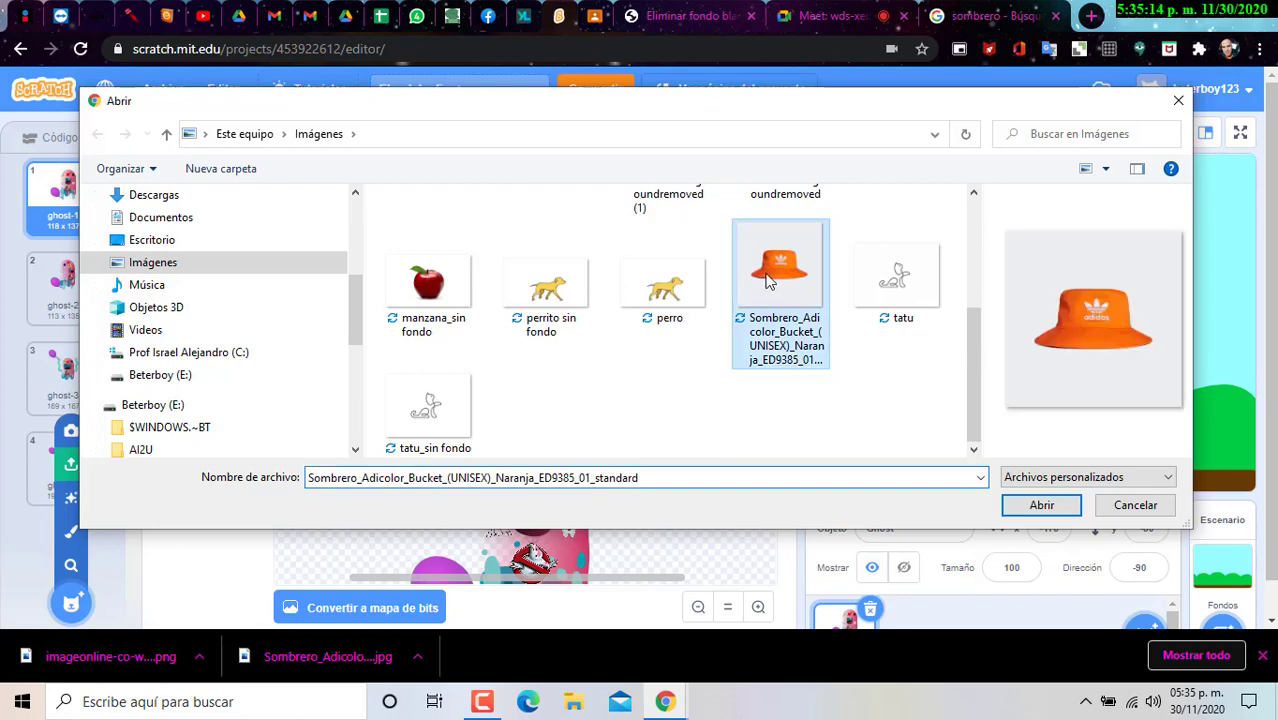
pyautogui.scroll(3, 918, 328)
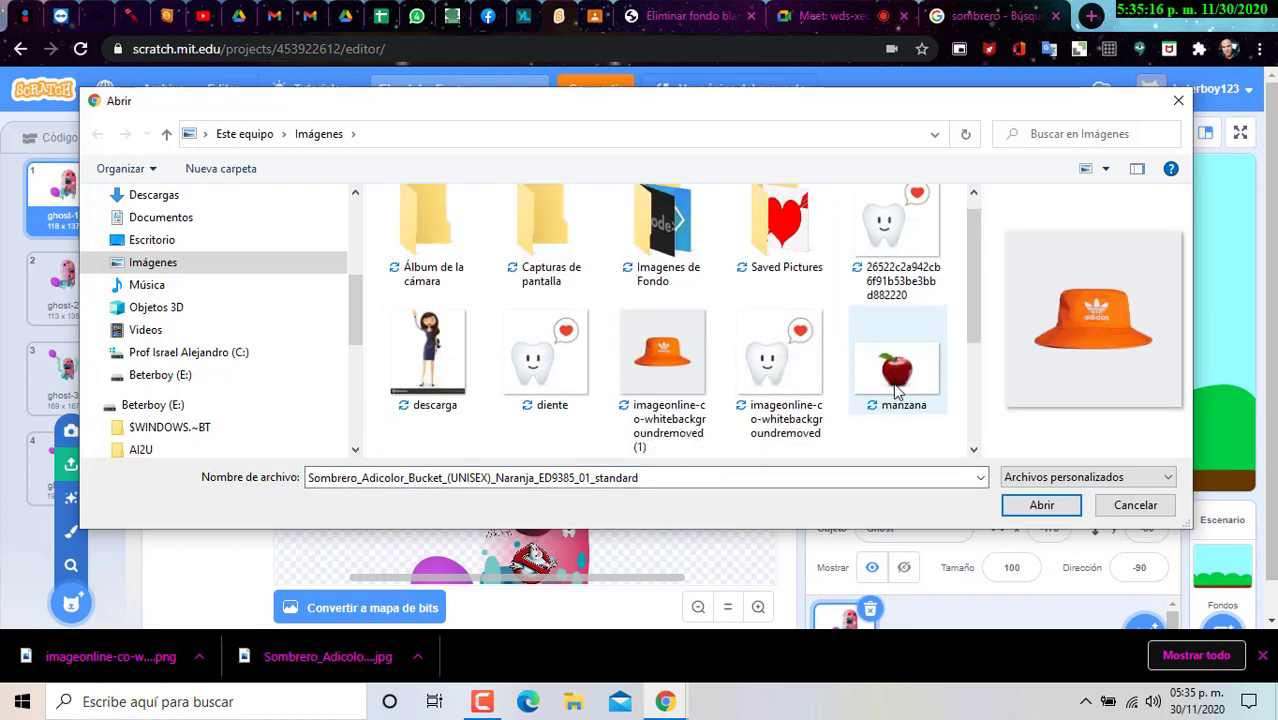
pyautogui.click(680, 352)
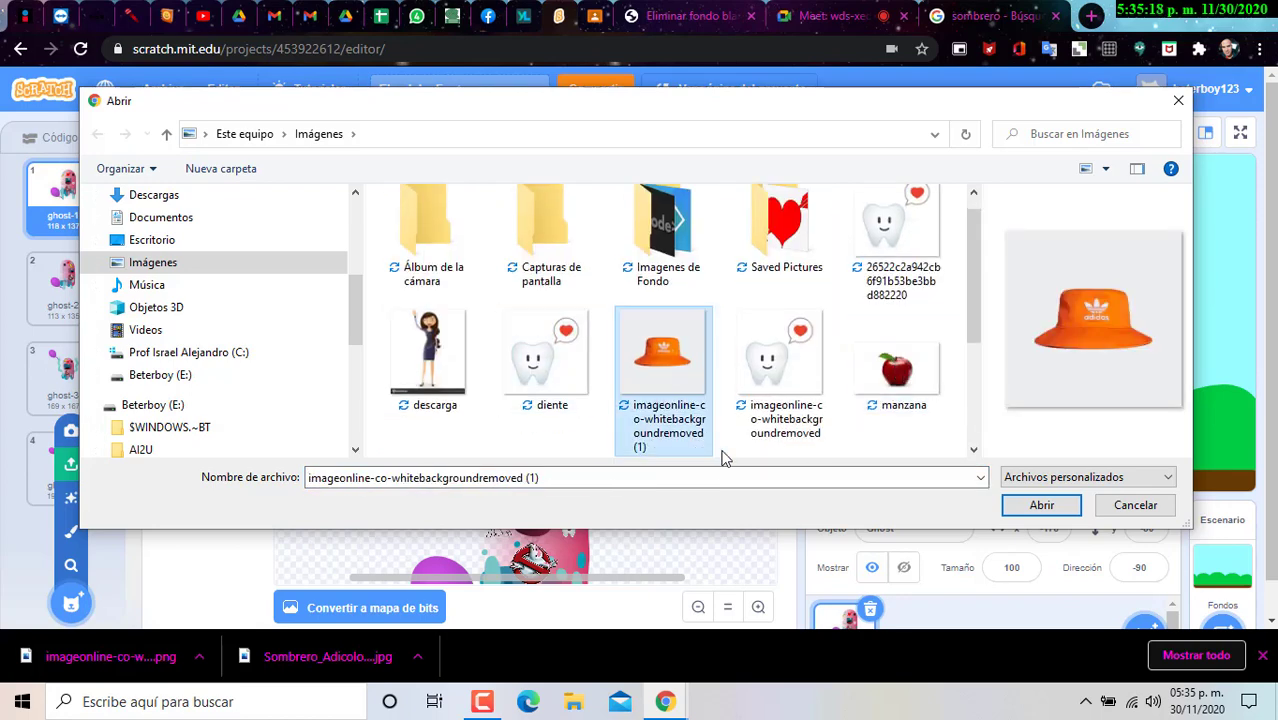
pyautogui.scroll(-2, 825, 428)
pyautogui.click(1028, 511)
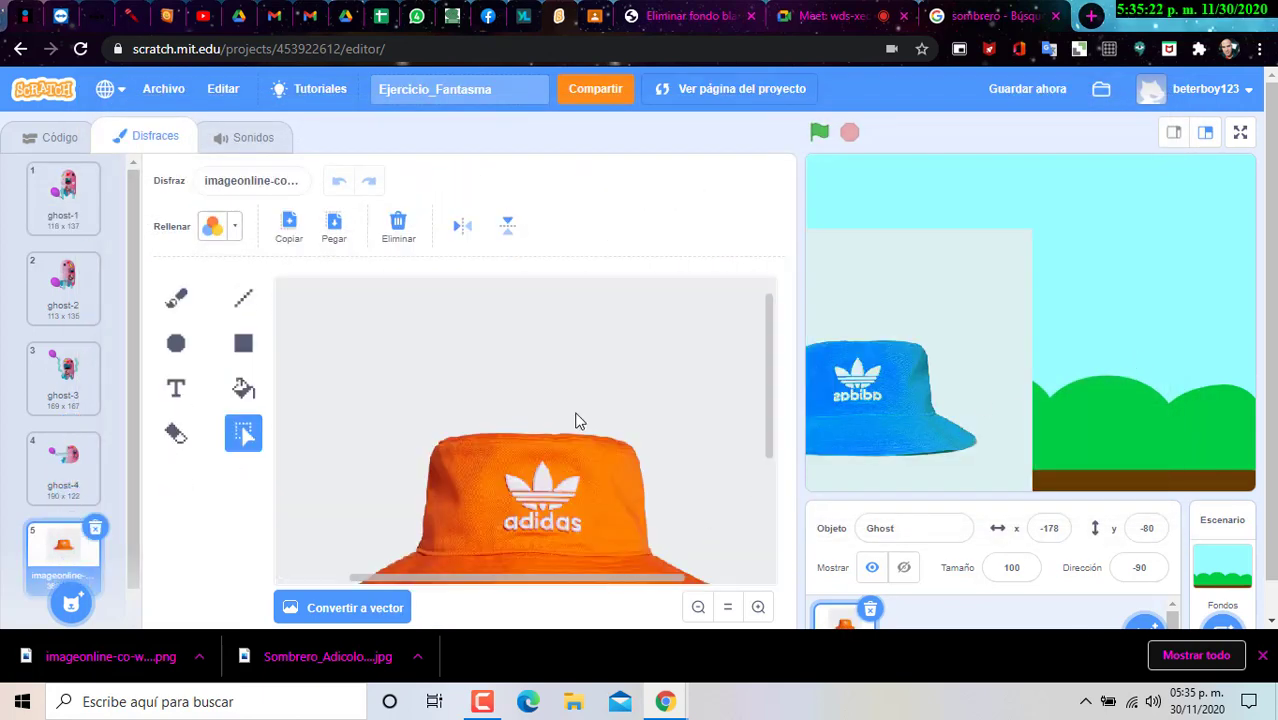
# Convert the uploaded orange hat costume to vector and delete it from the Ghost's costumes.
pyautogui.scroll(-2, 574, 420)
pyautogui.scroll(2, 490, 440)
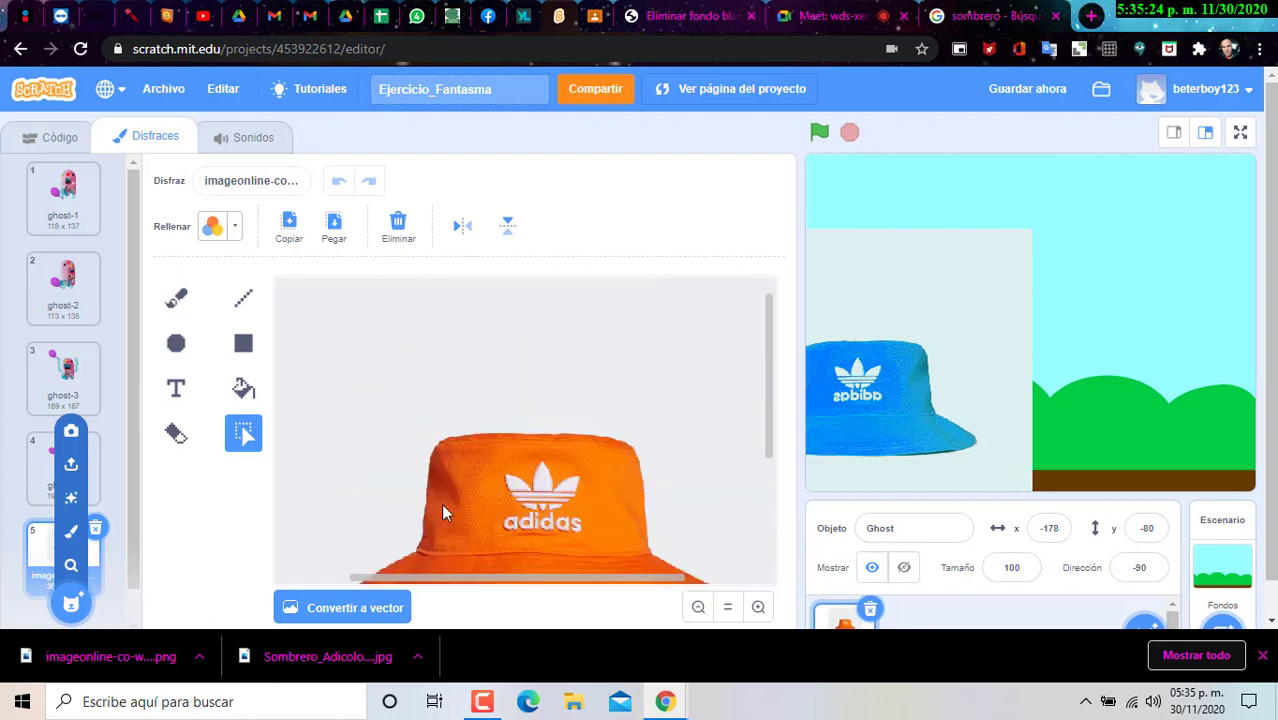
pyautogui.click(331, 607)
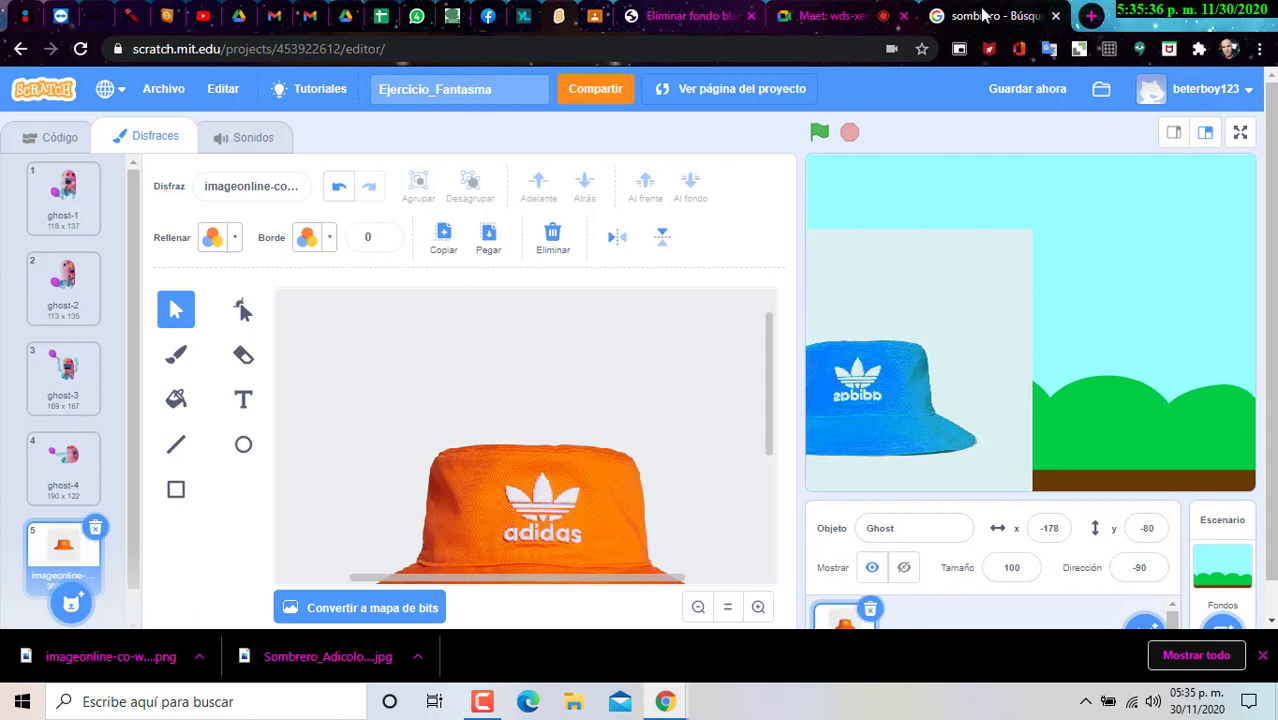
pyautogui.click(95, 530)
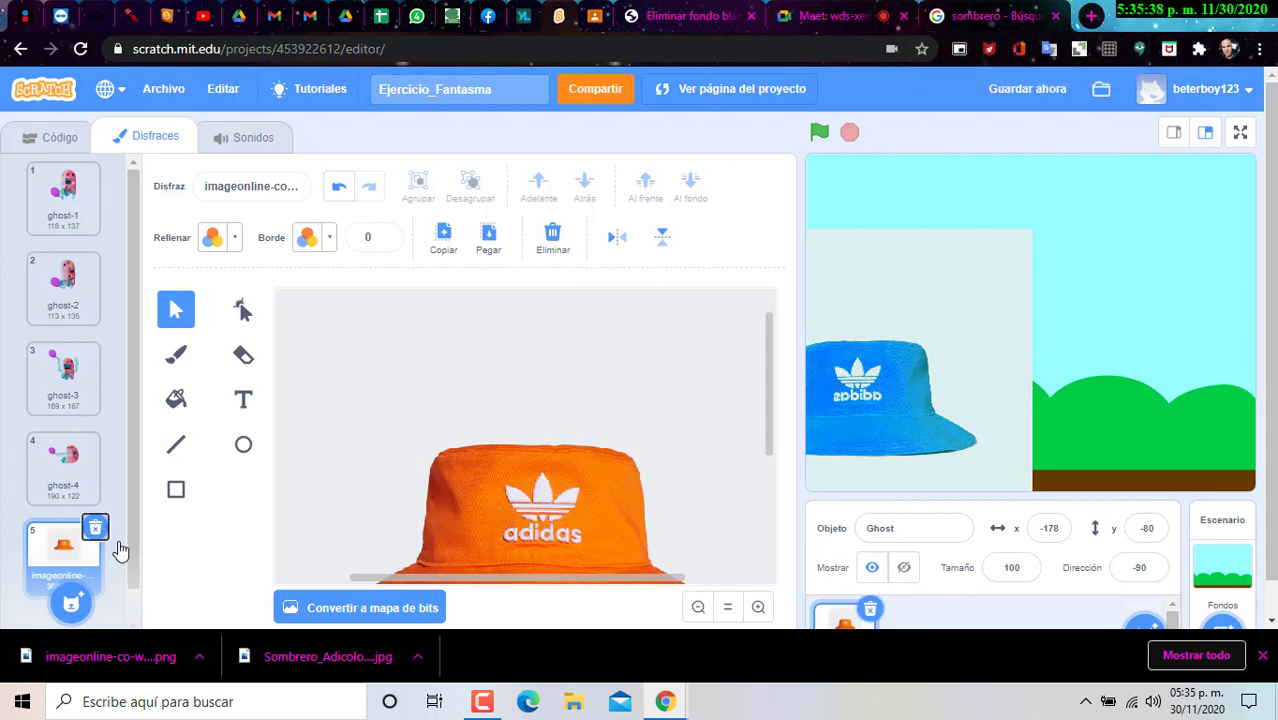
# Upload the original Sombrero_Adicolor_Bucket orange hat picture as a Ghost costume and delete it again.
pyautogui.moveTo(71, 600)
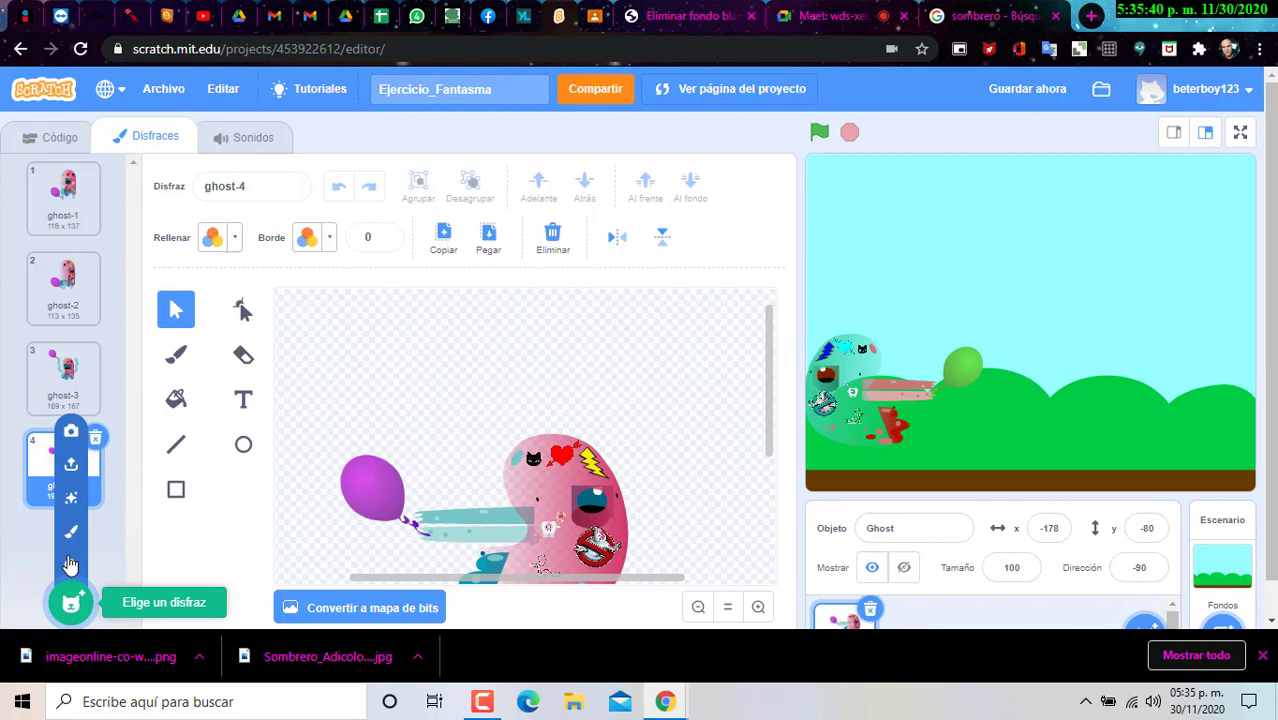
pyautogui.click(72, 470)
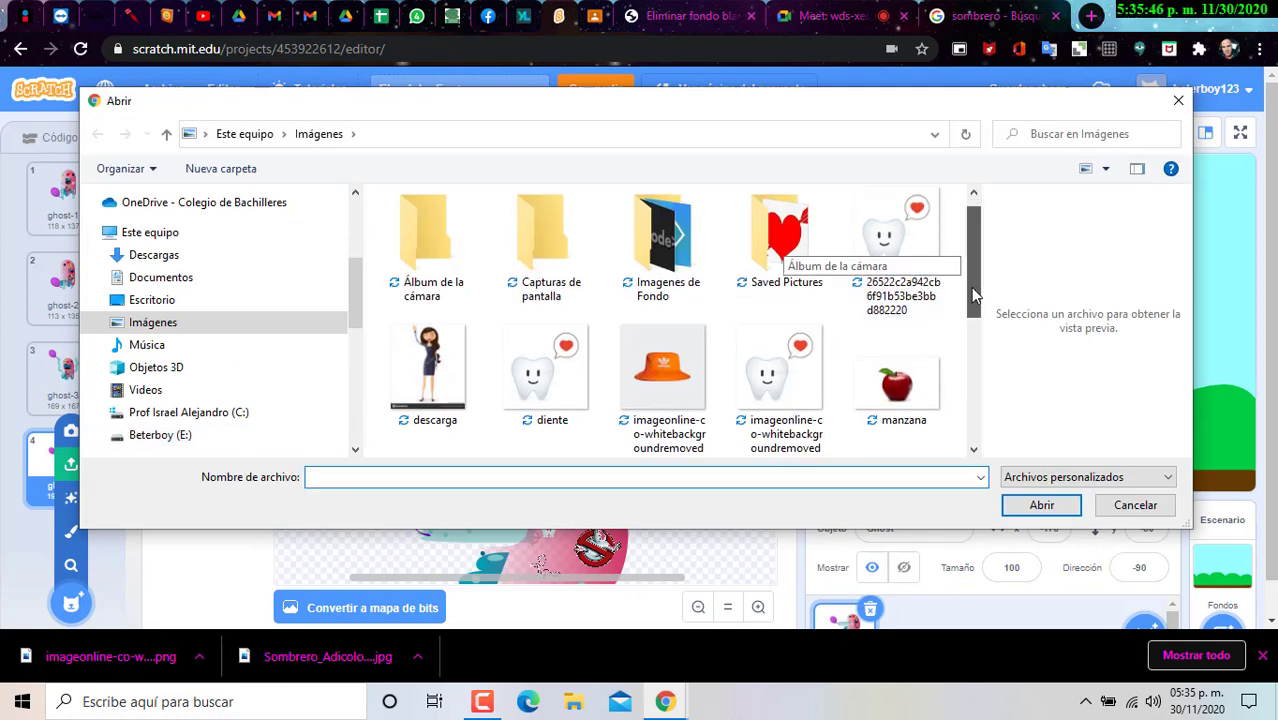
pyautogui.scroll(-2, 860, 326)
pyautogui.click(780, 345)
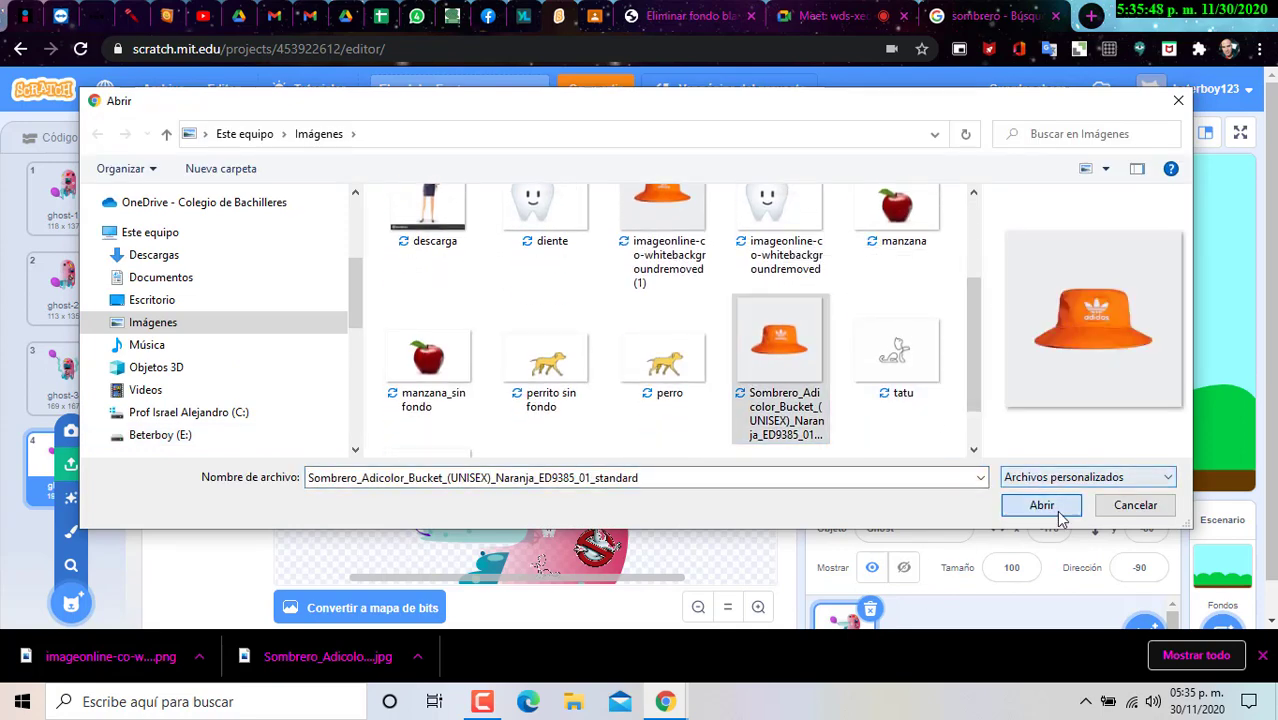
pyautogui.click(1041, 505)
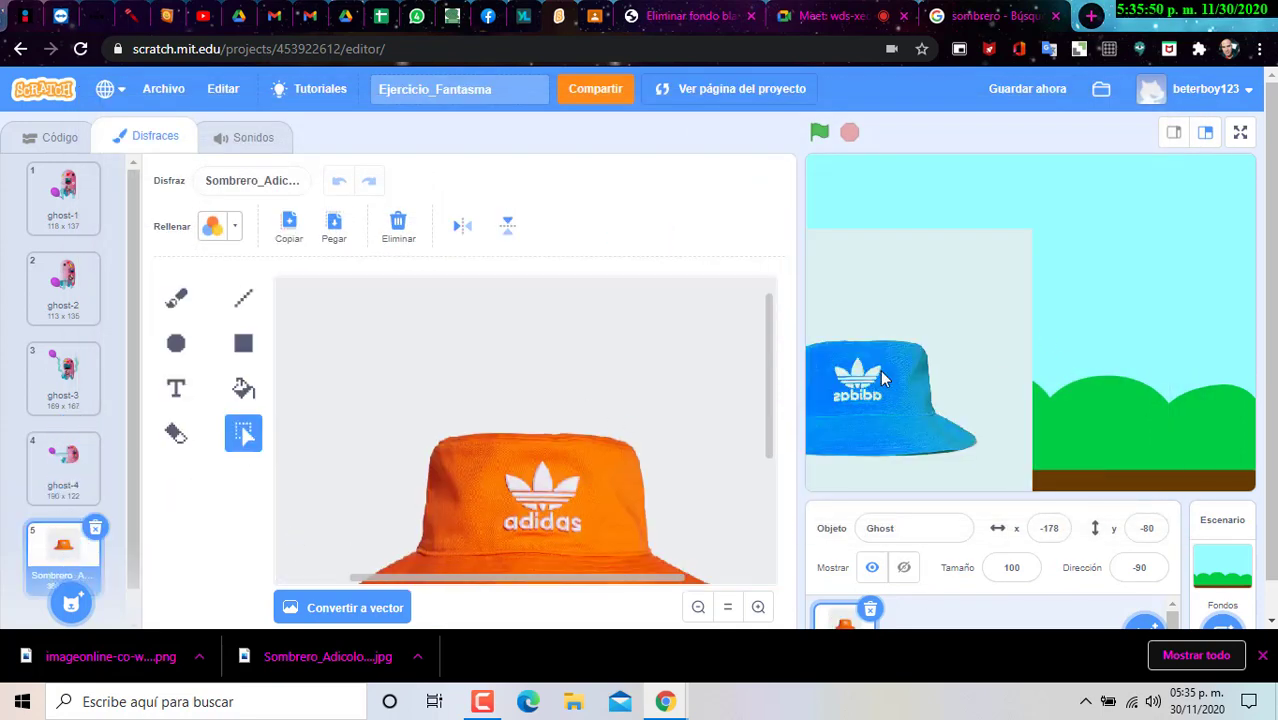
pyautogui.click(96, 533)
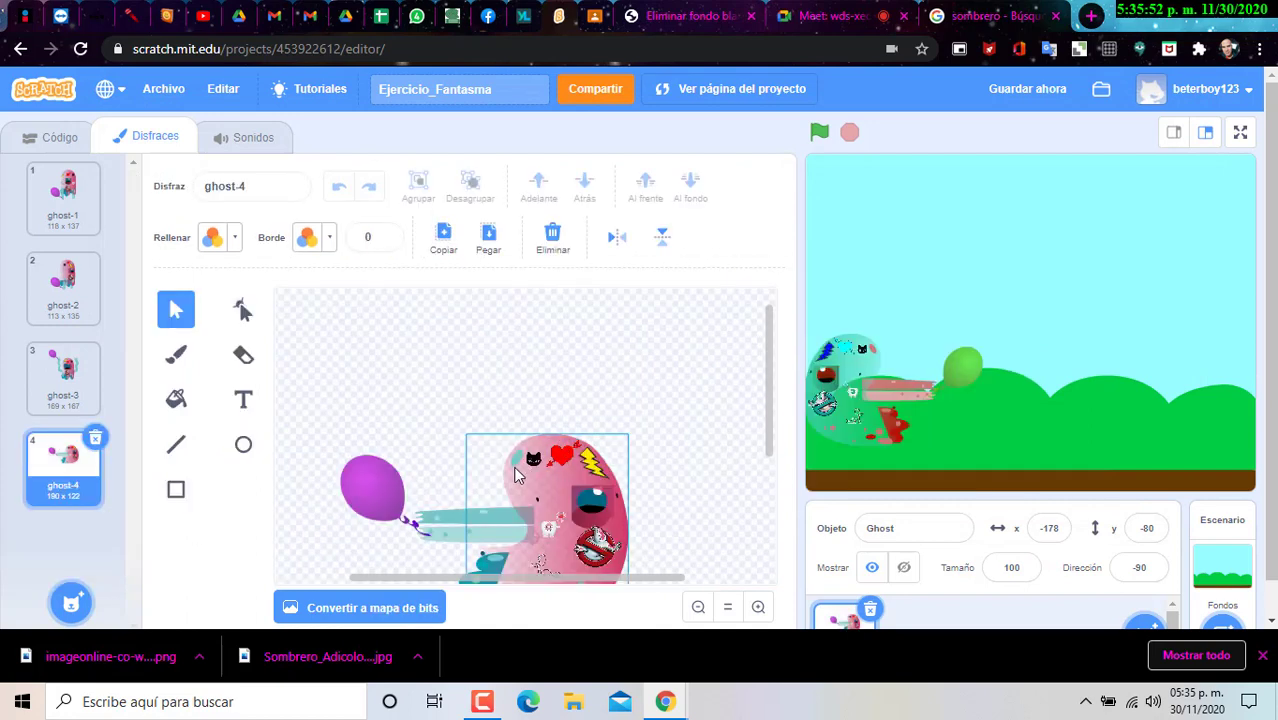
# Switch to the Google image results and save the beige Rio Grande cowboy hat picture as the JPEG sombrero in Imágenes.
pyautogui.click(990, 18)
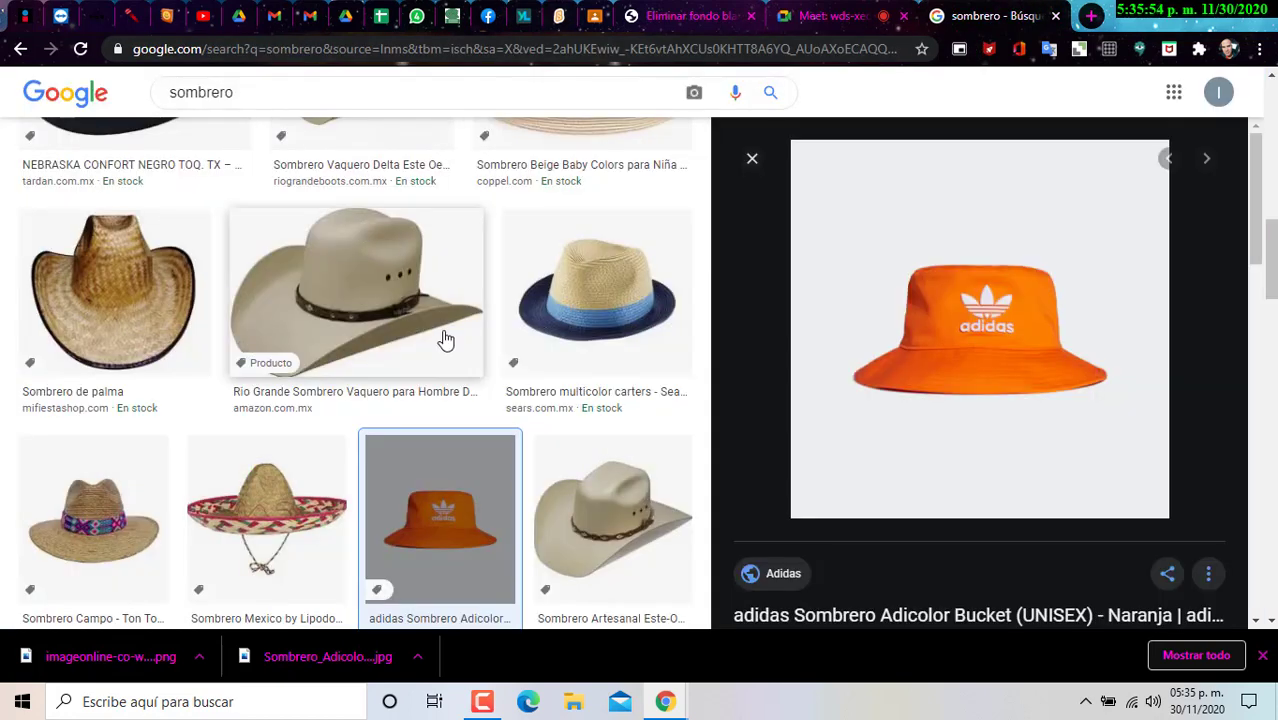
pyautogui.click(272, 342)
pyautogui.rightClick(828, 276)
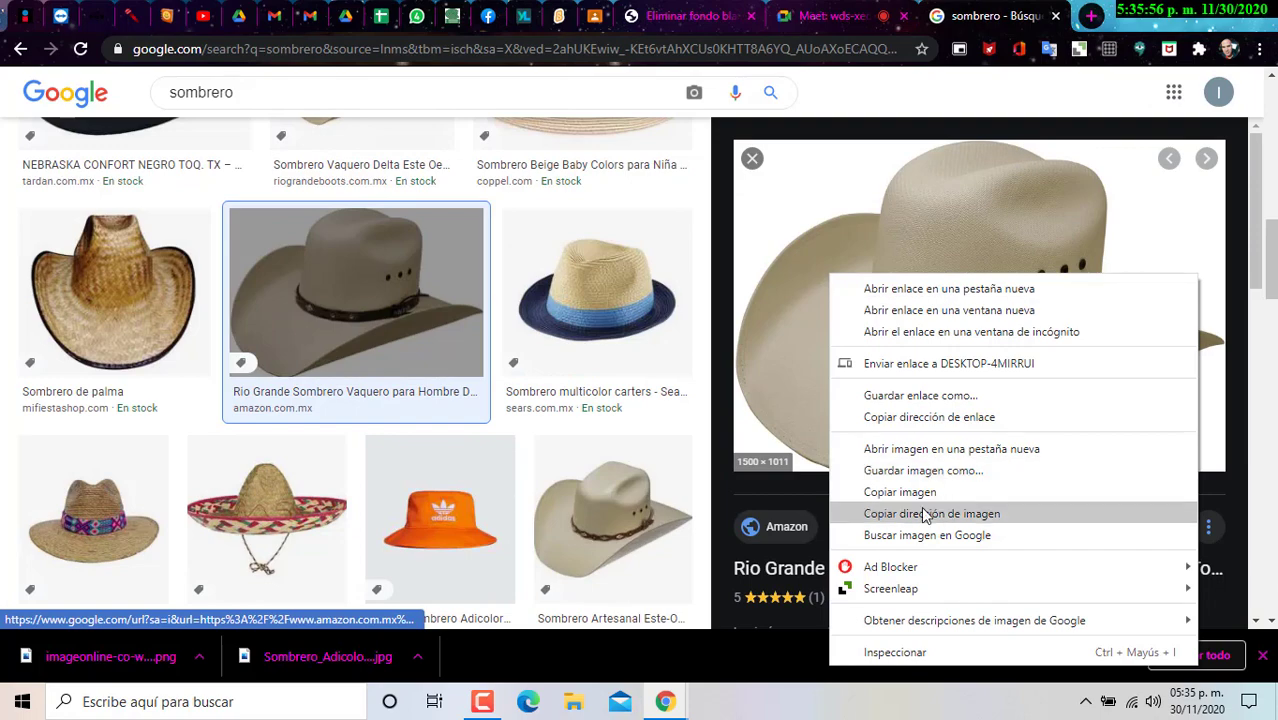
pyautogui.click(923, 471)
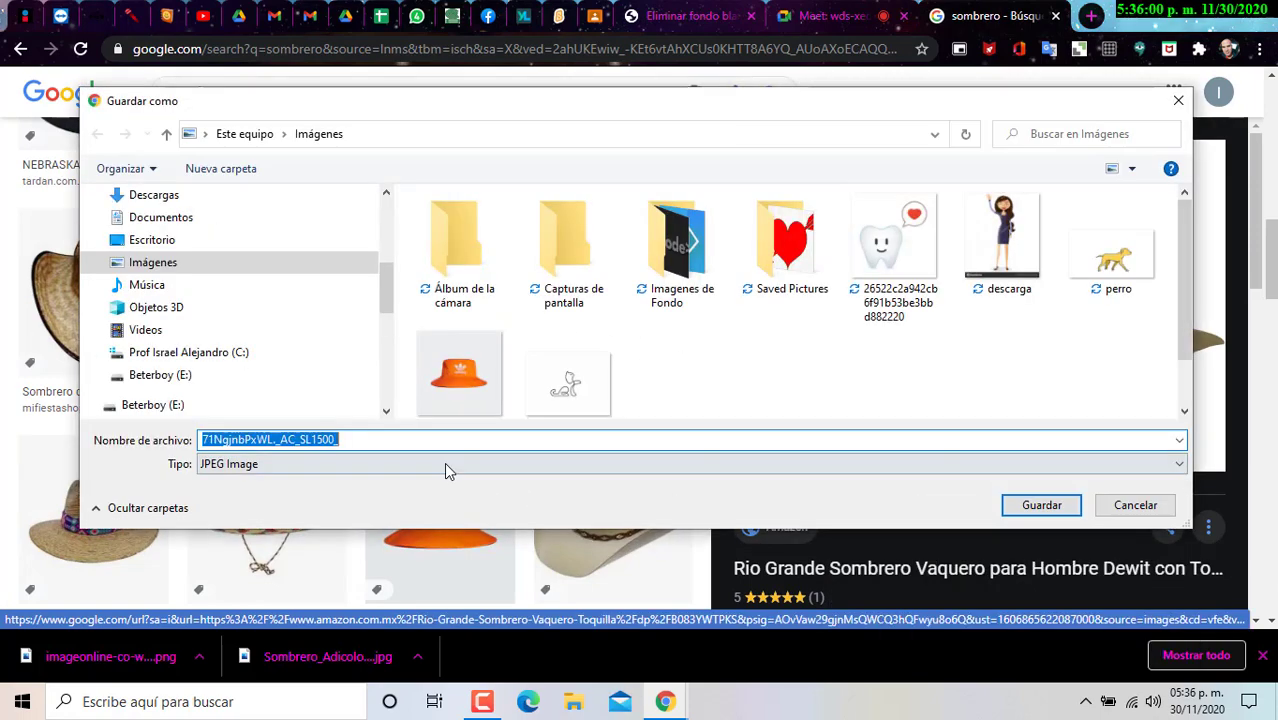
pyautogui.write('sombrero')
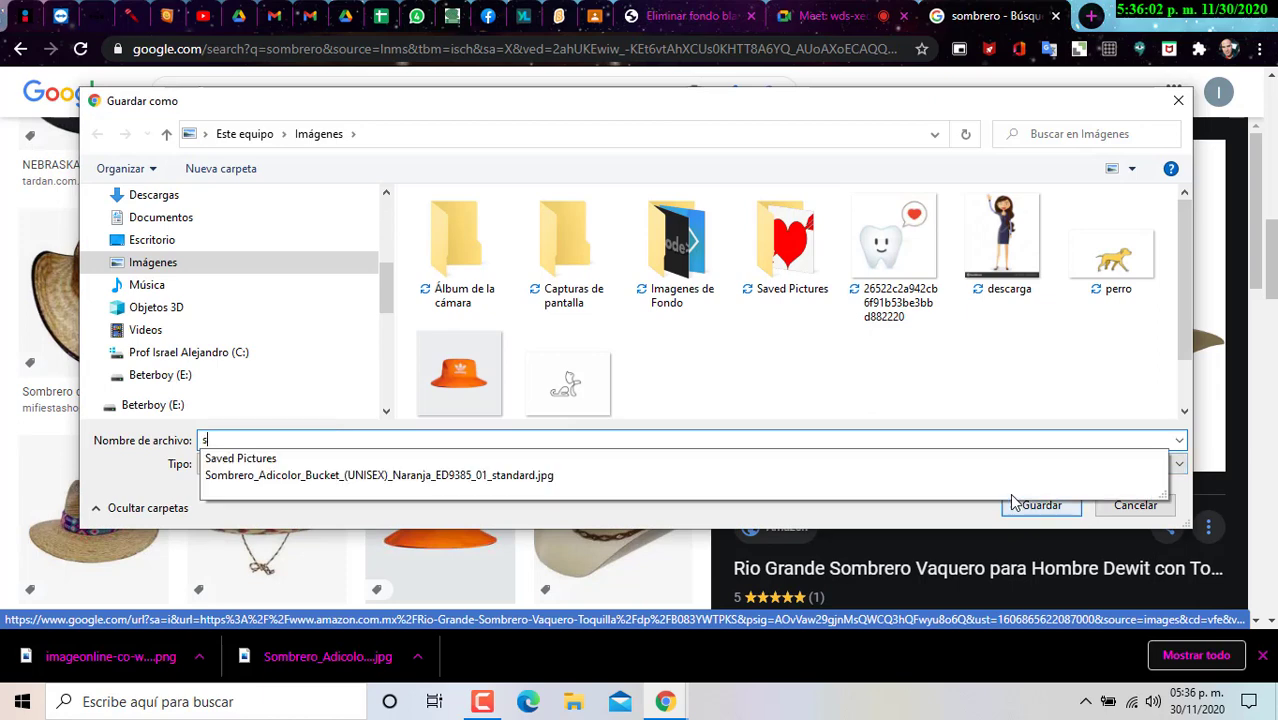
pyautogui.click(1013, 501)
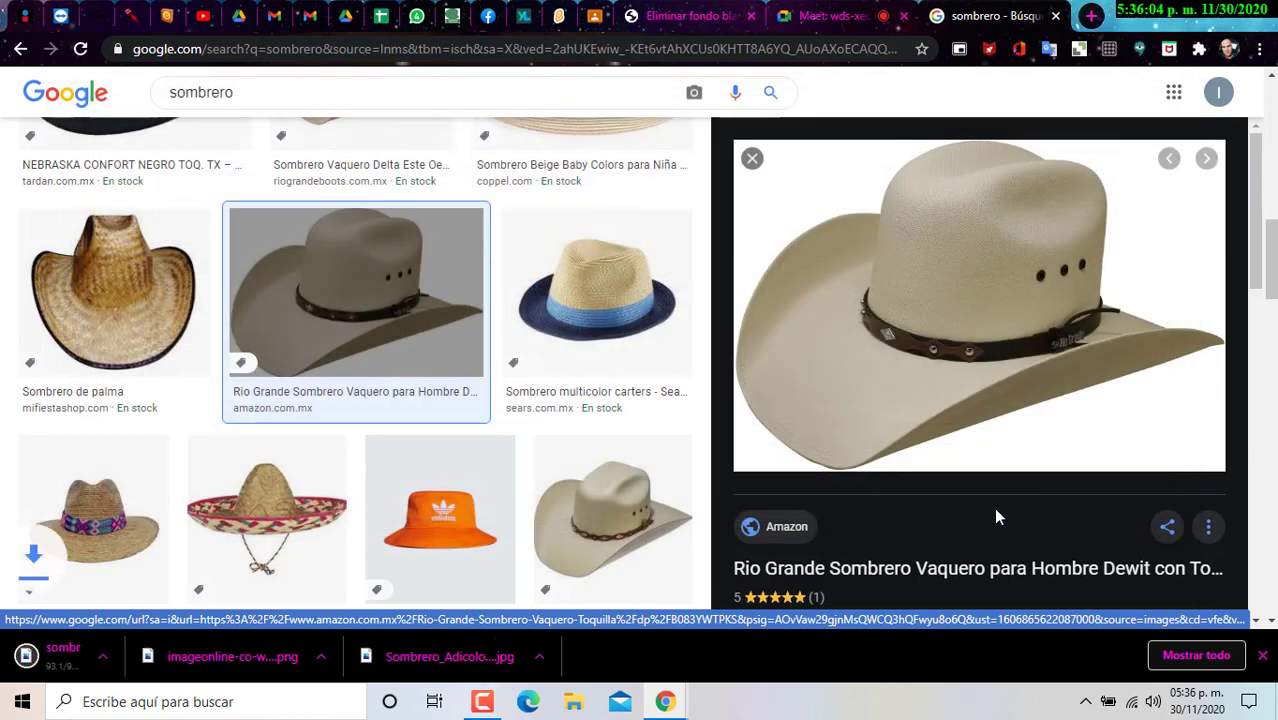
# Load the sombrero picture from the Imágenes folder into the online background removal tool and remove its white background.
pyautogui.click(826, 18)
pyautogui.click(686, 14)
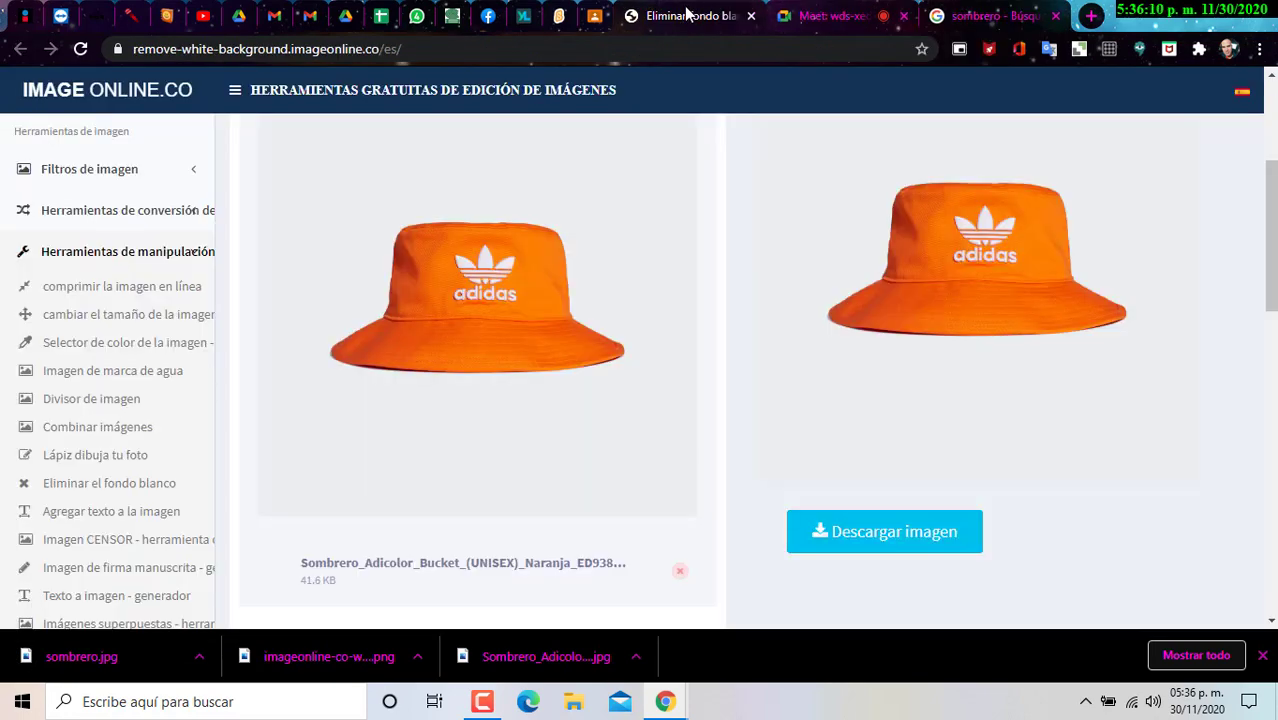
pyautogui.scroll(4, 300, 346)
pyautogui.click(316, 314)
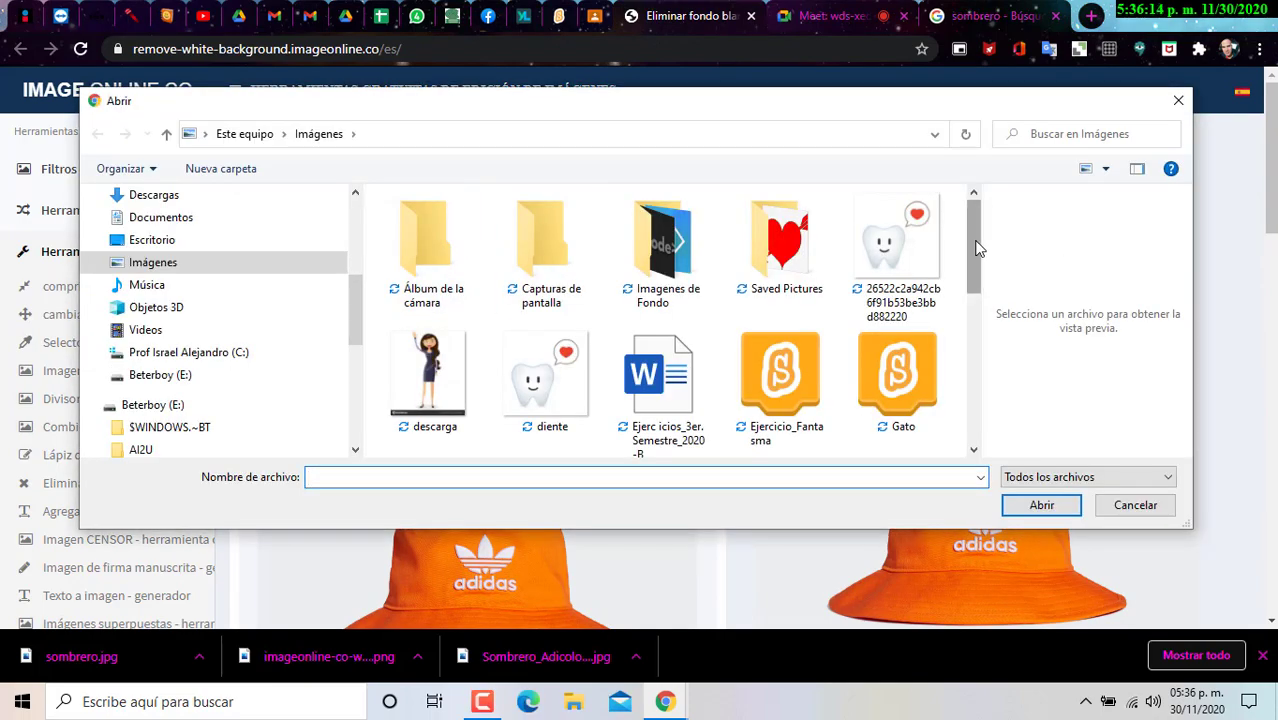
pyautogui.moveTo(975, 245); pyautogui.dragTo(997, 365)
pyautogui.scroll(-1, 745, 305)
pyautogui.click(662, 290)
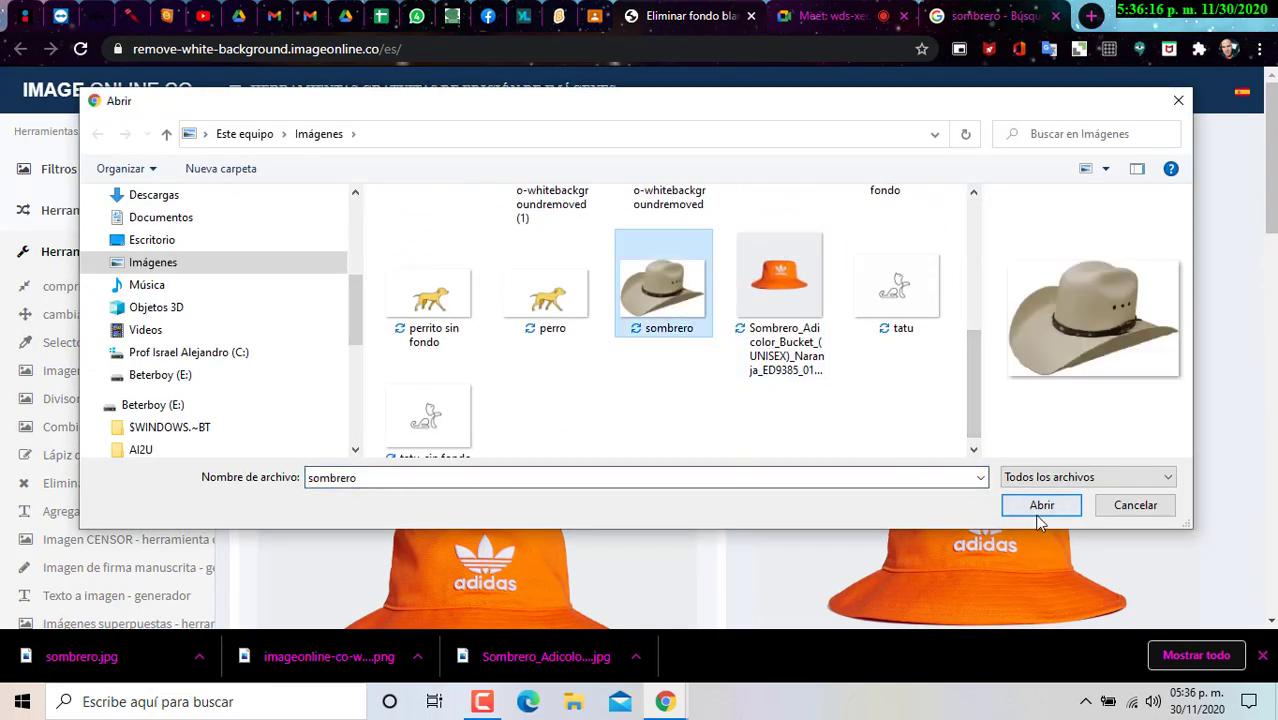
pyautogui.click(1041, 505)
pyautogui.scroll(-5, 978, 476)
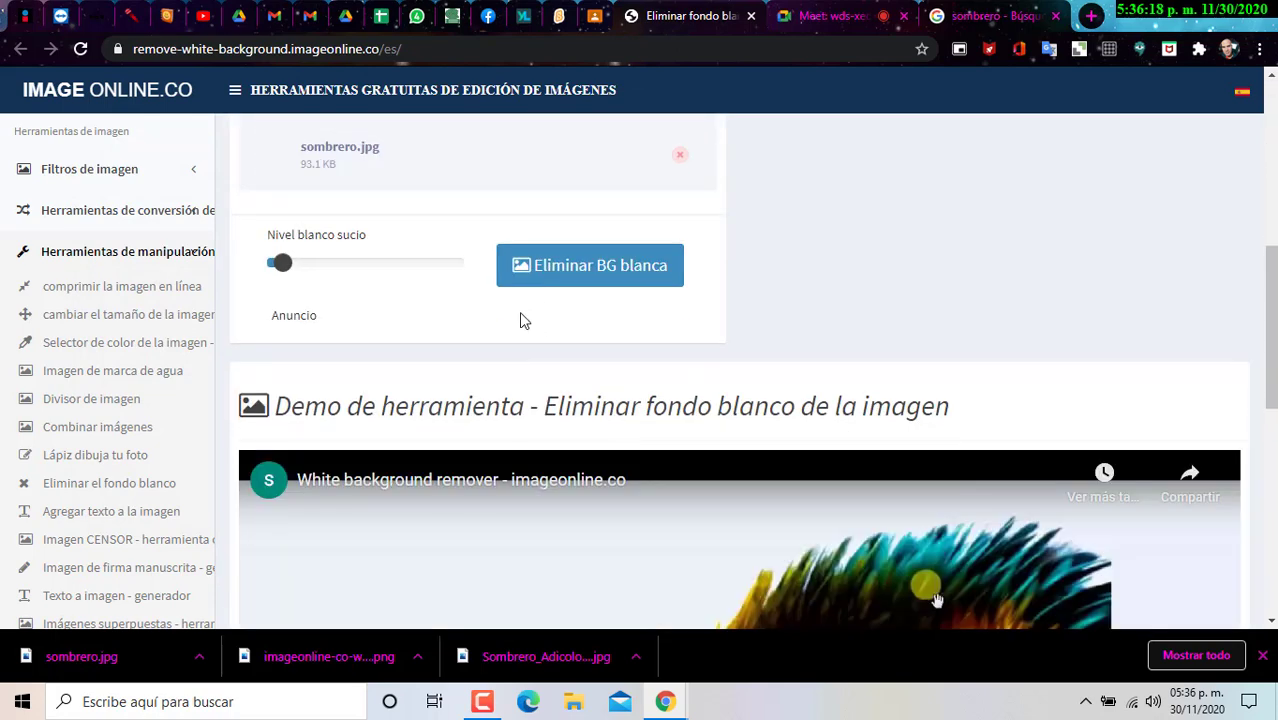
pyautogui.click(560, 268)
# Download the processed cowboy hat as the PNG "sombrero sin fondo" in the Imágenes folder and switch back to the Scratch project.
pyautogui.scroll(-1, 896, 530)
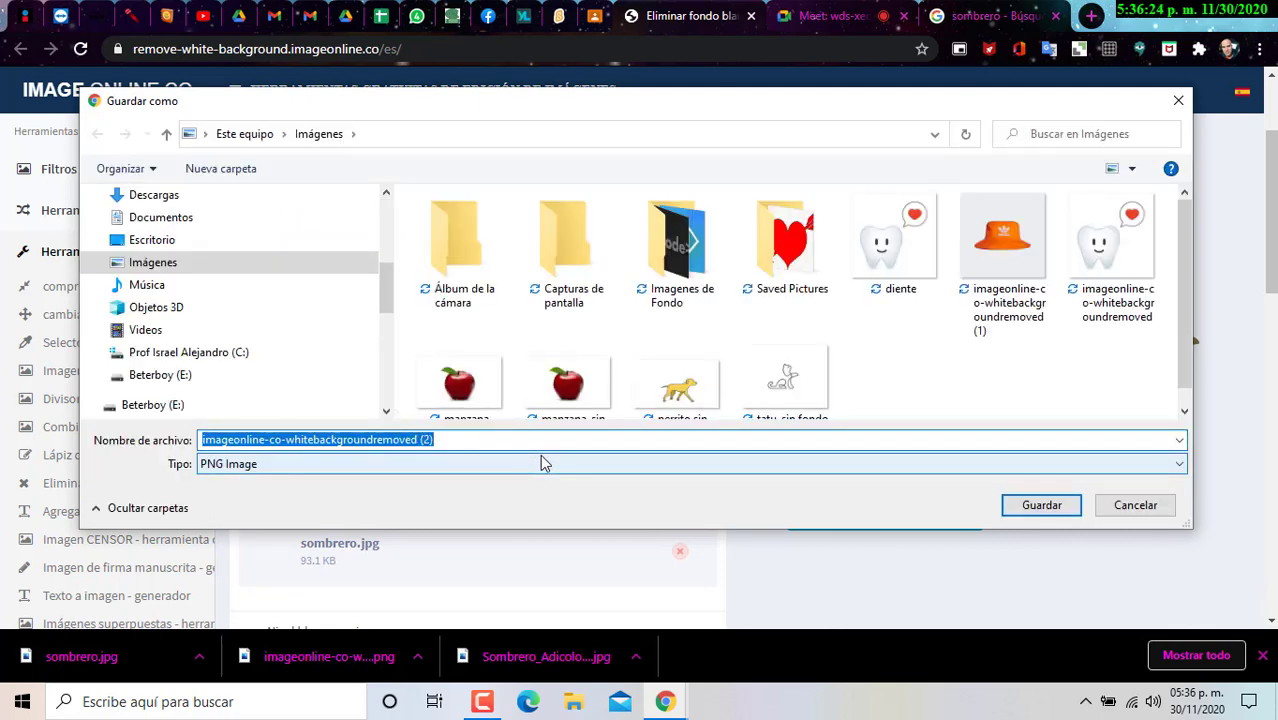
pyautogui.write('sombrero sin fondo')
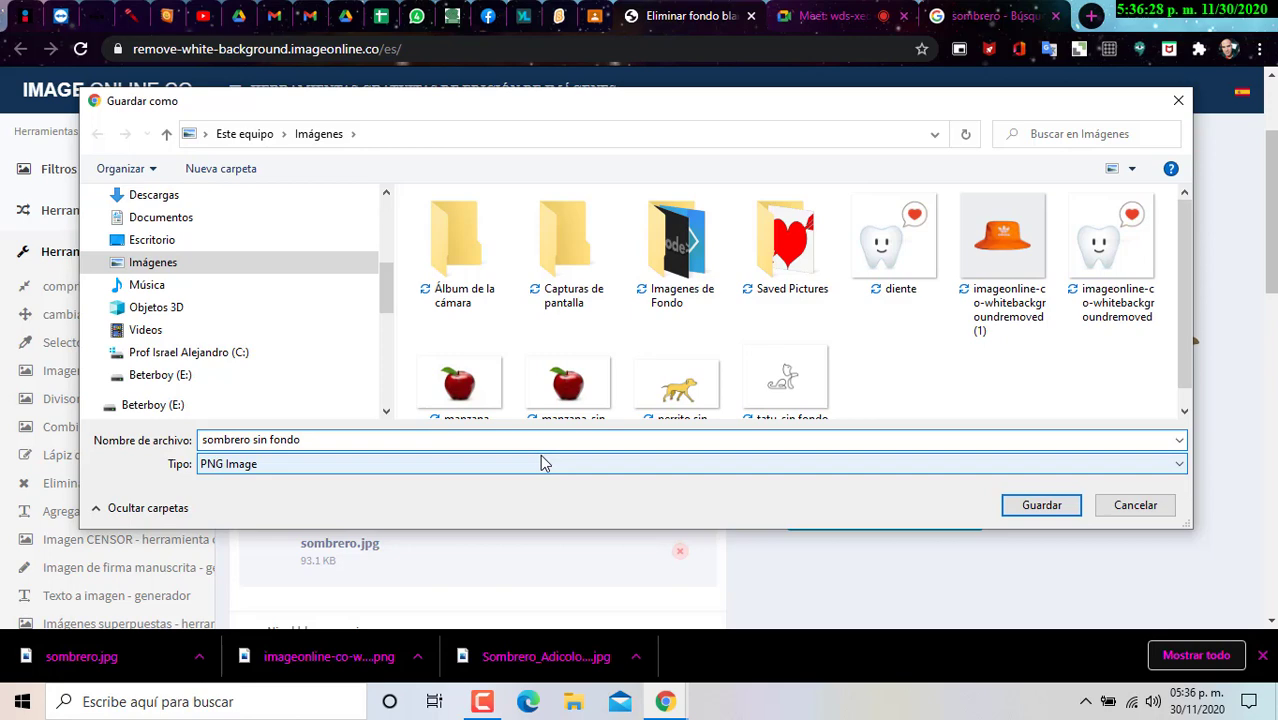
pyautogui.press('Return')
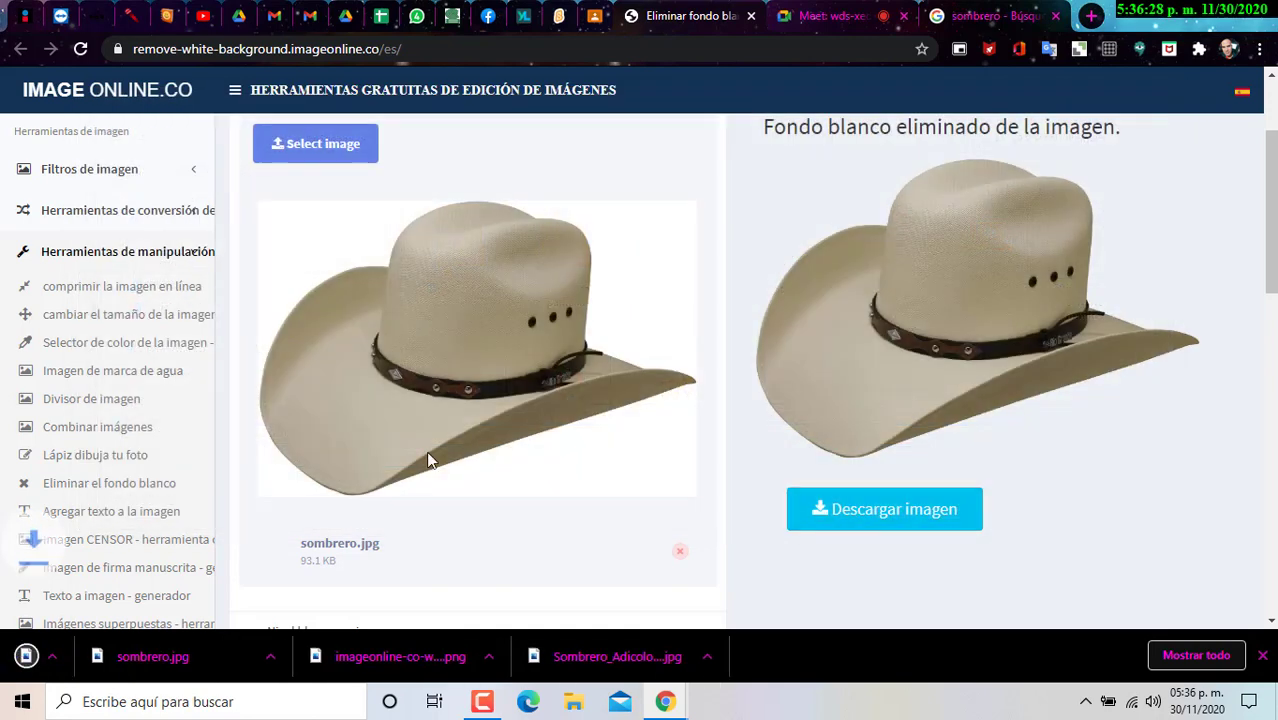
pyautogui.hotkey('ctrl', 'Tab')
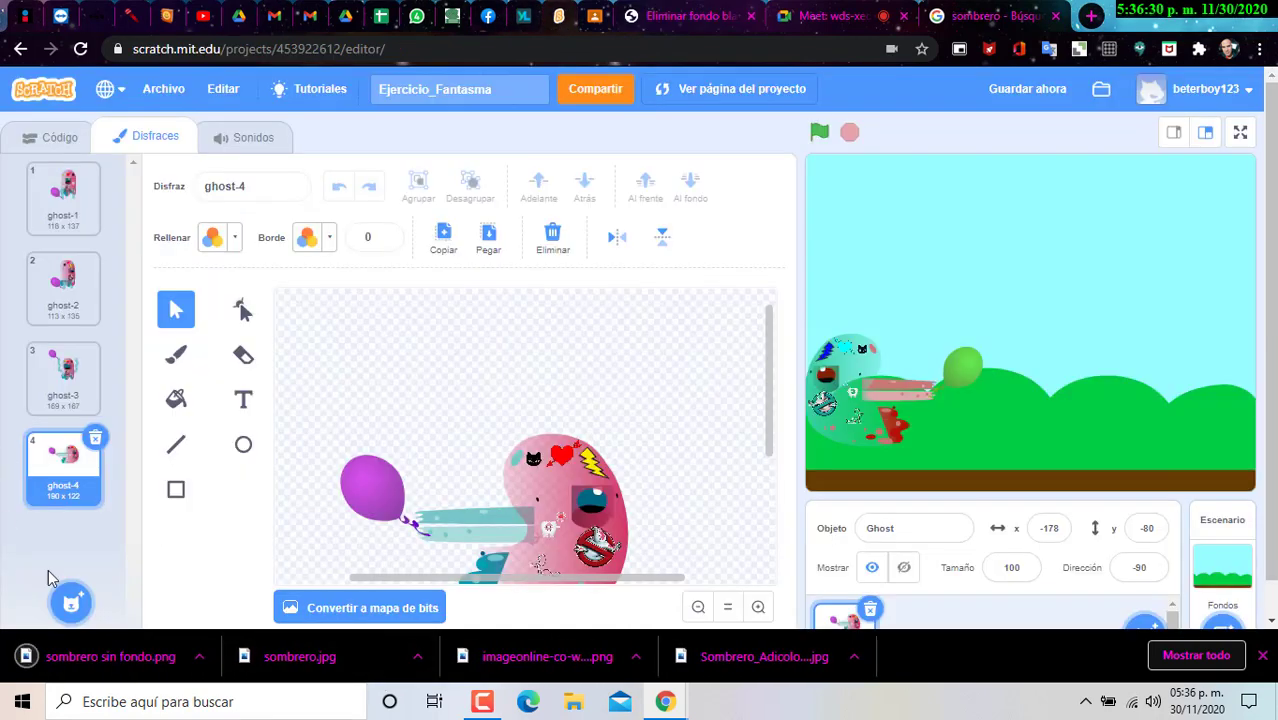
pyautogui.click(71, 601)
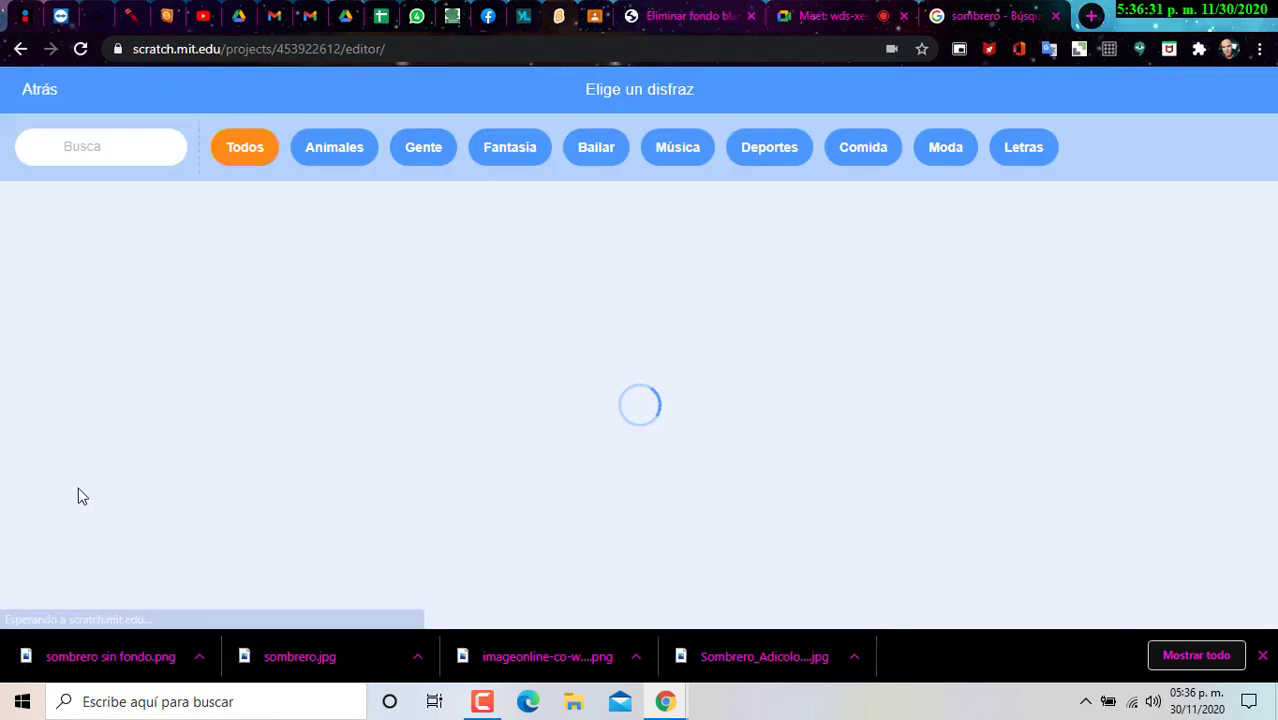
pyautogui.click(18, 55)
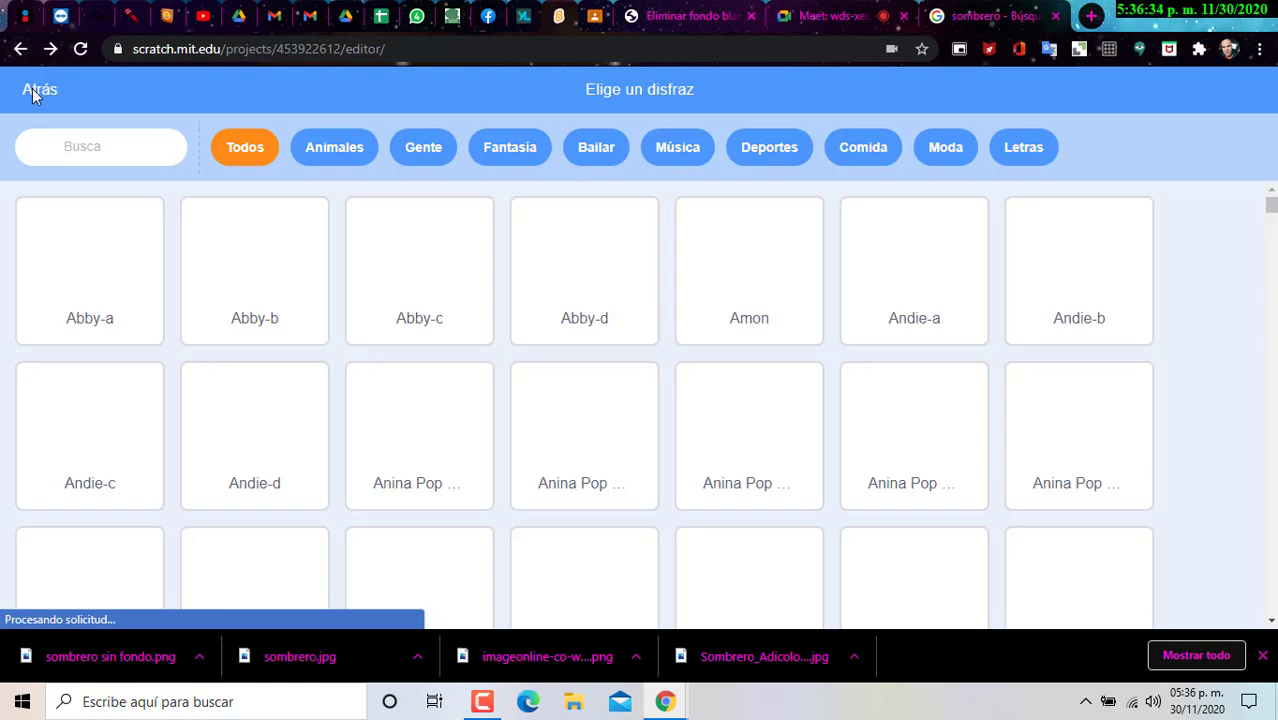
pyautogui.click(35, 94)
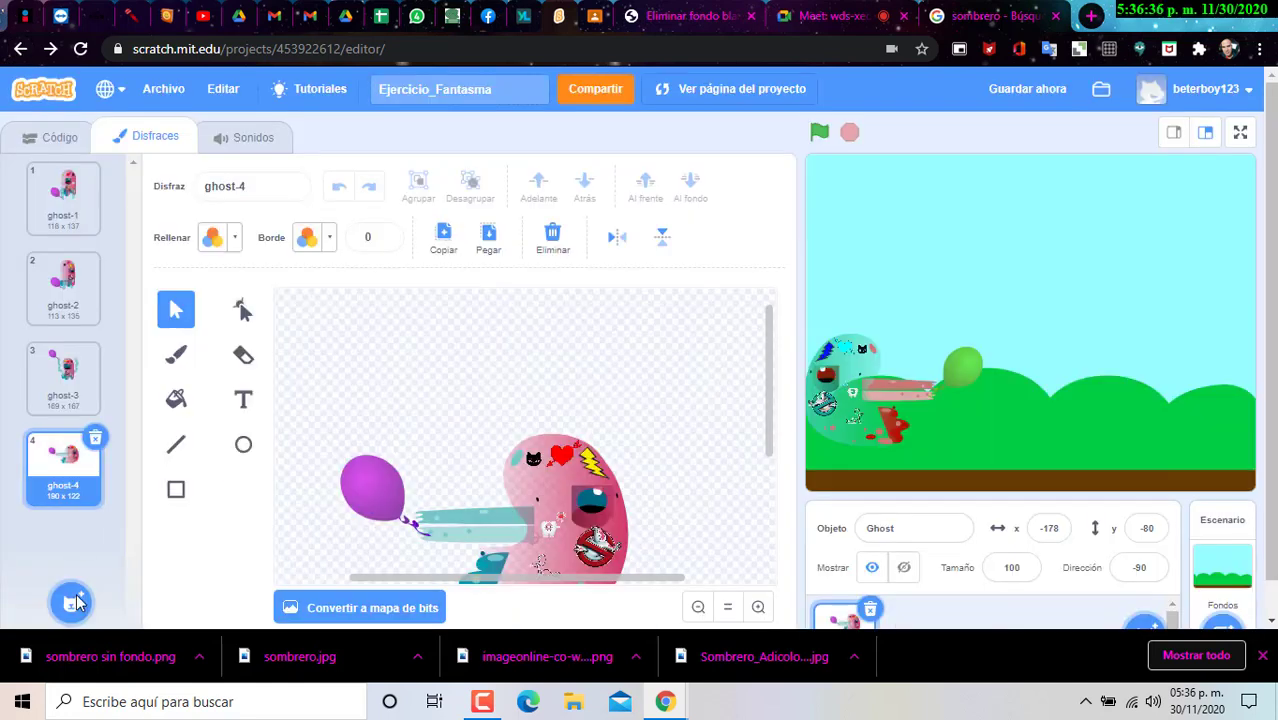
# Upload the "sombrero sin fondo" picture from Imágenes as a new Ghost costume and move the sprite to x -47, y -4 on the stage.
pyautogui.moveTo(70, 598)
pyautogui.click(84, 476)
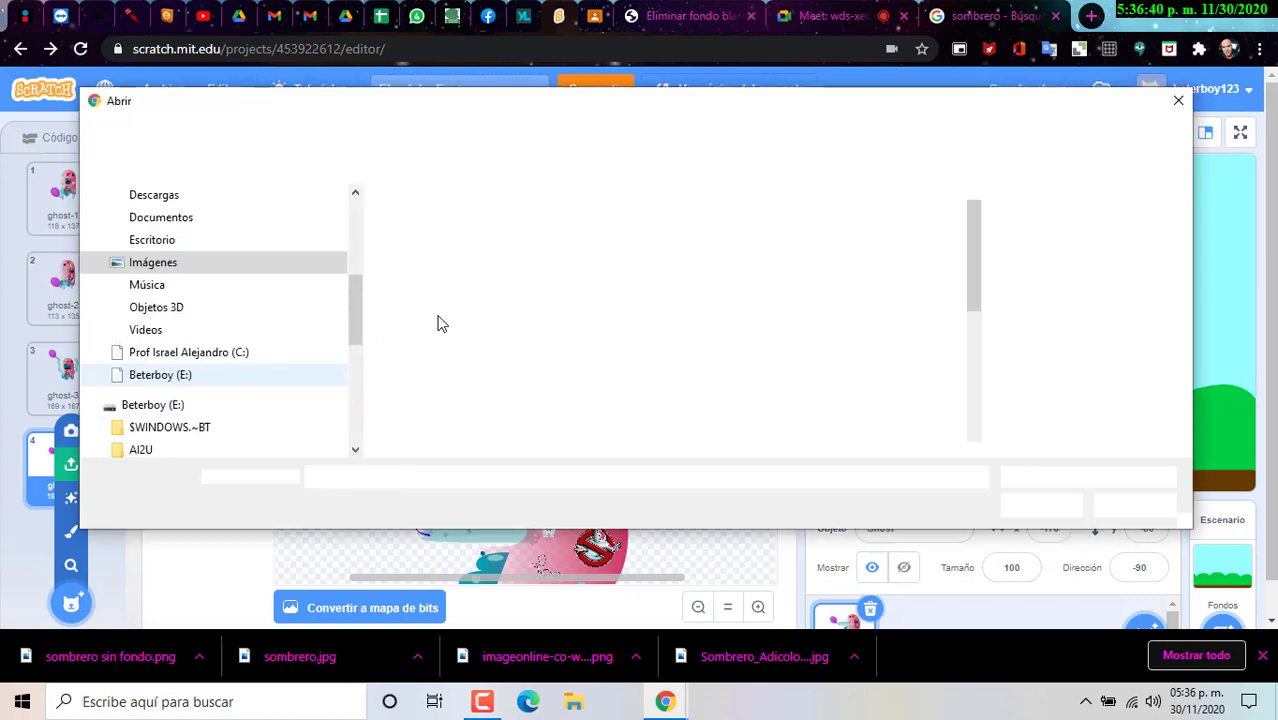
pyautogui.moveTo(971, 254); pyautogui.dragTo(978, 378)
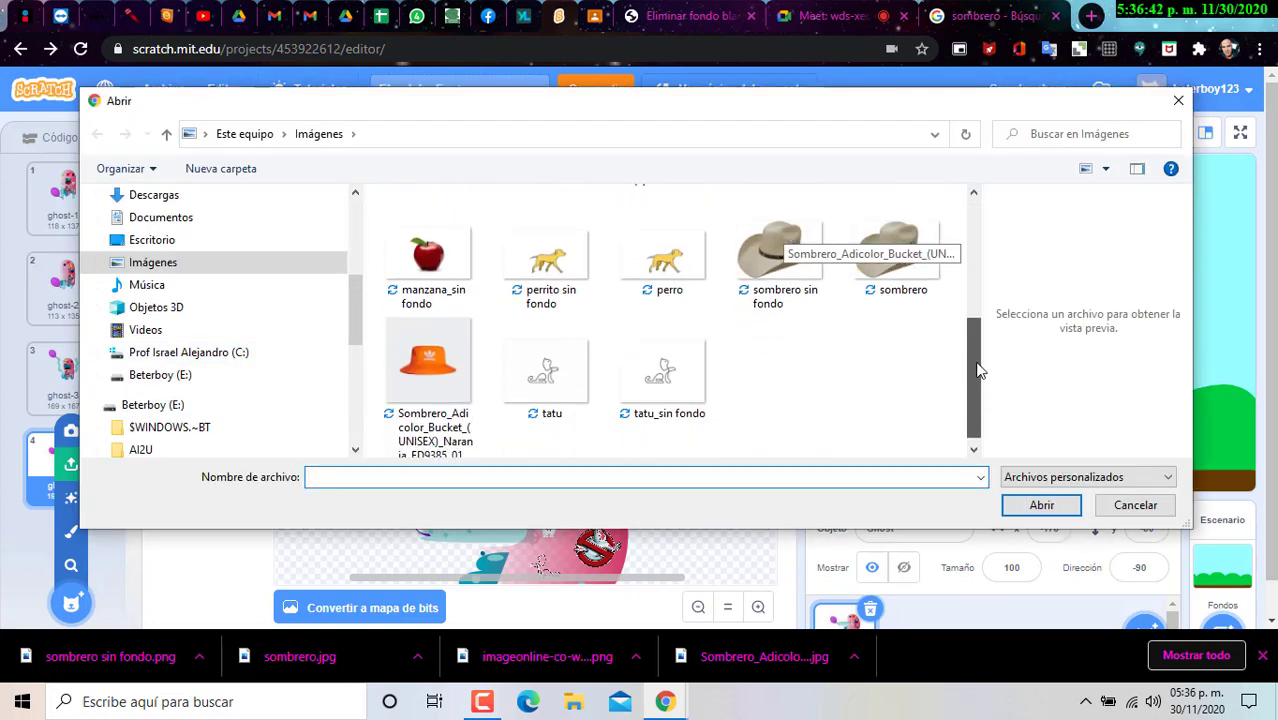
pyautogui.click(897, 250)
pyautogui.click(785, 300)
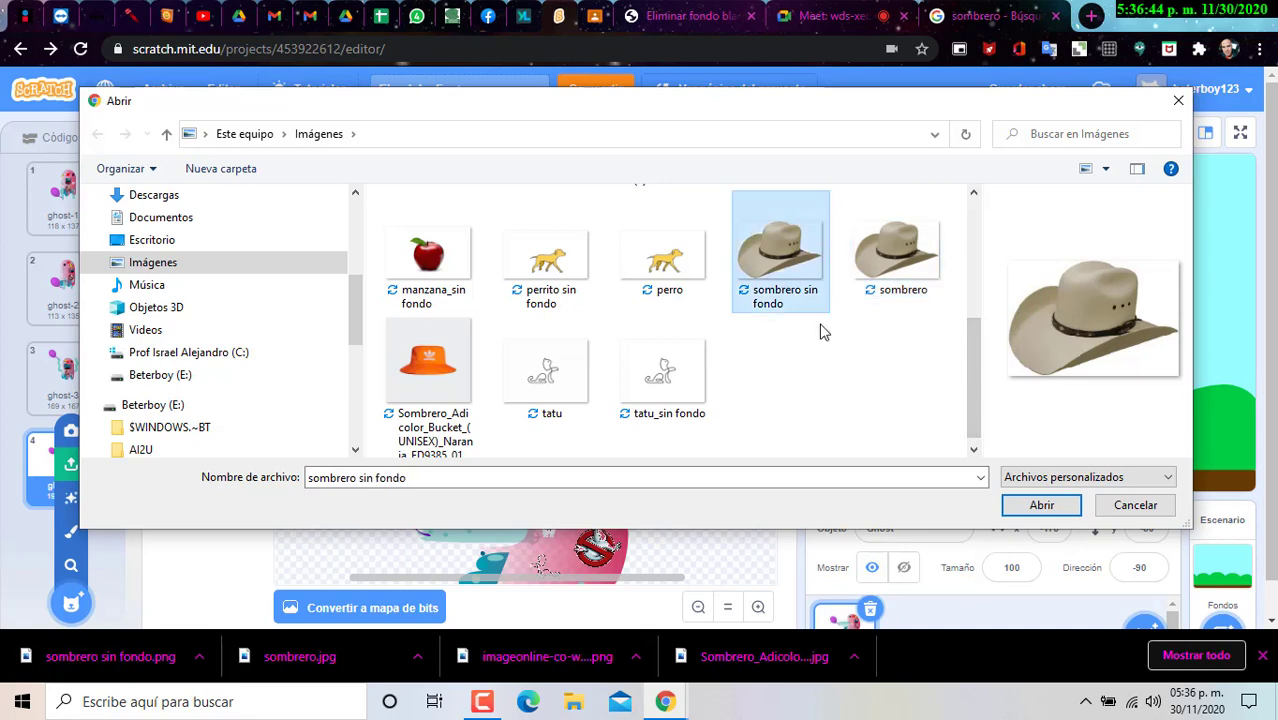
pyautogui.click(1040, 505)
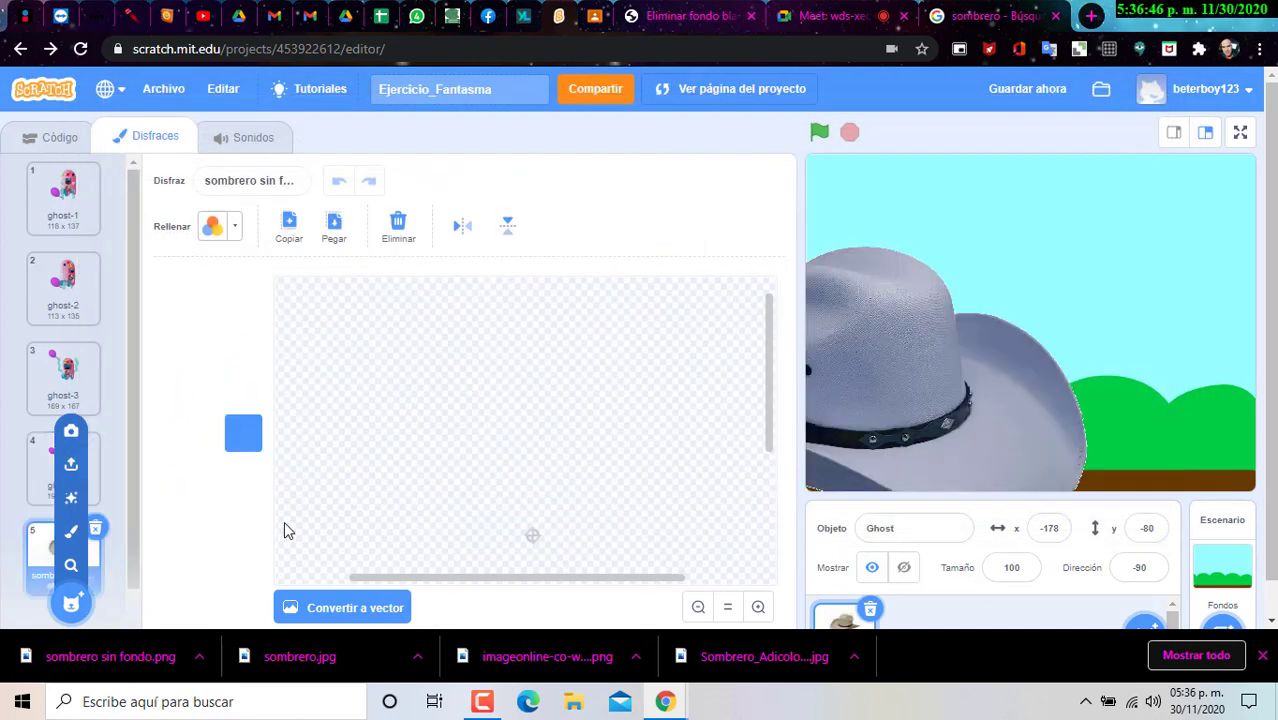
pyautogui.moveTo(965, 325); pyautogui.dragTo(1088, 256)
pyautogui.scroll(-4, 555, 395)
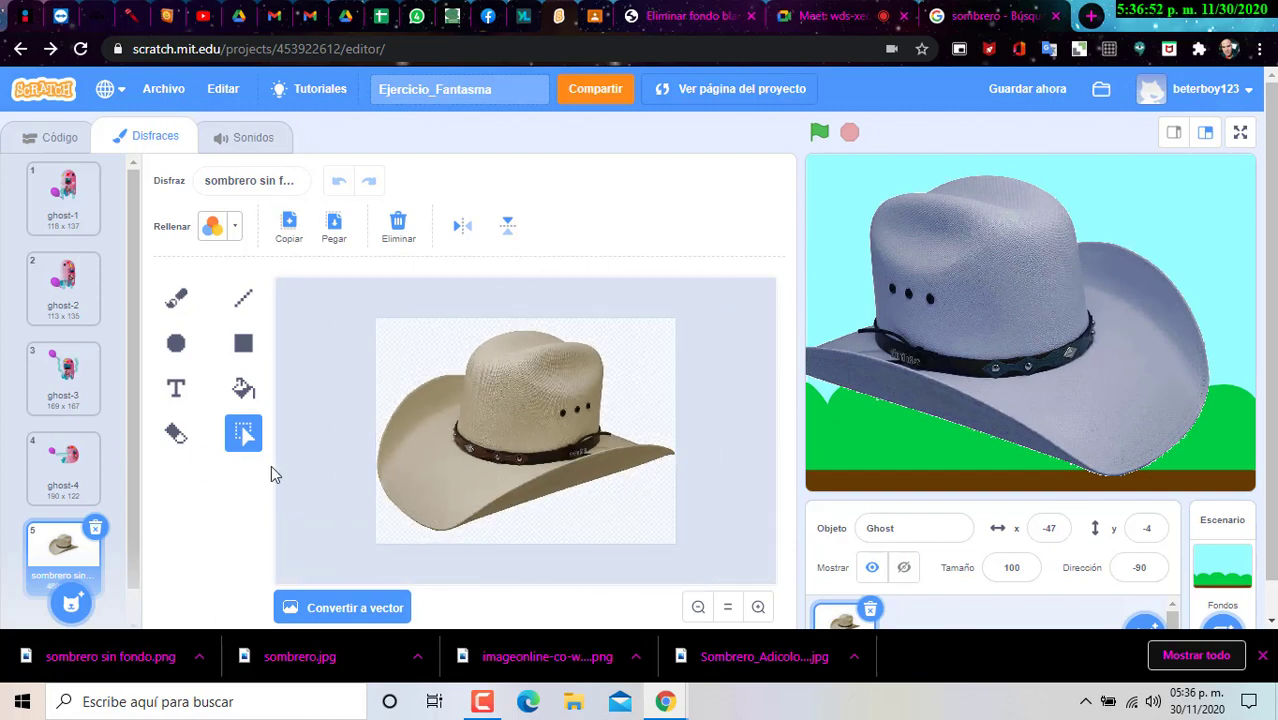
# Convert the hat costume to vector, take the hat out for pasting elsewhere, and delete the emptied costume.
pyautogui.click(342, 608)
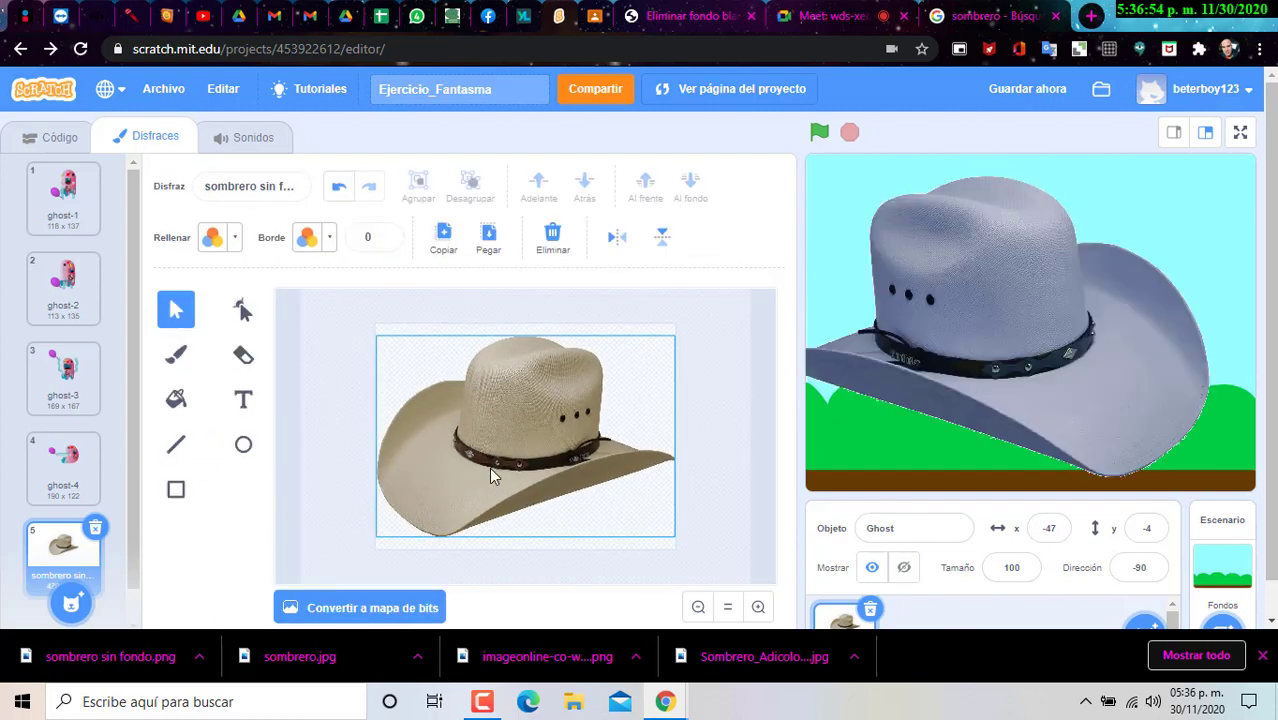
pyautogui.click(490, 466)
pyautogui.press('Delete')
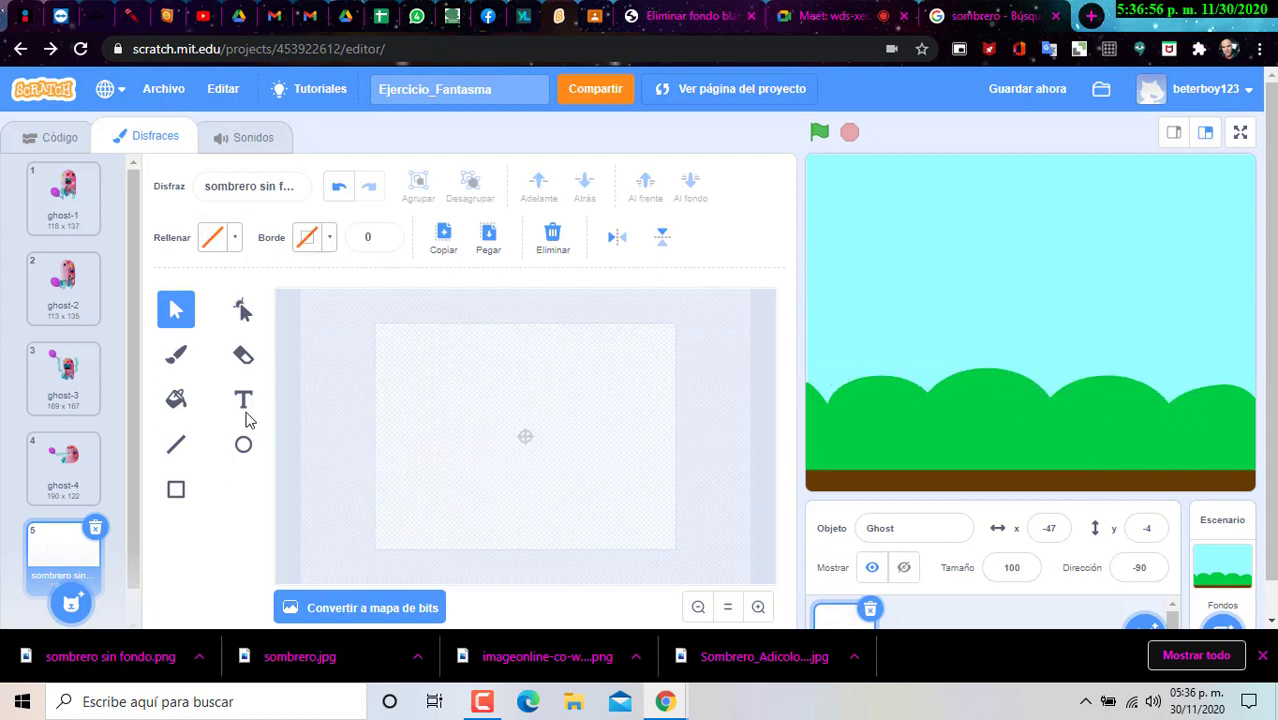
pyautogui.click(93, 533)
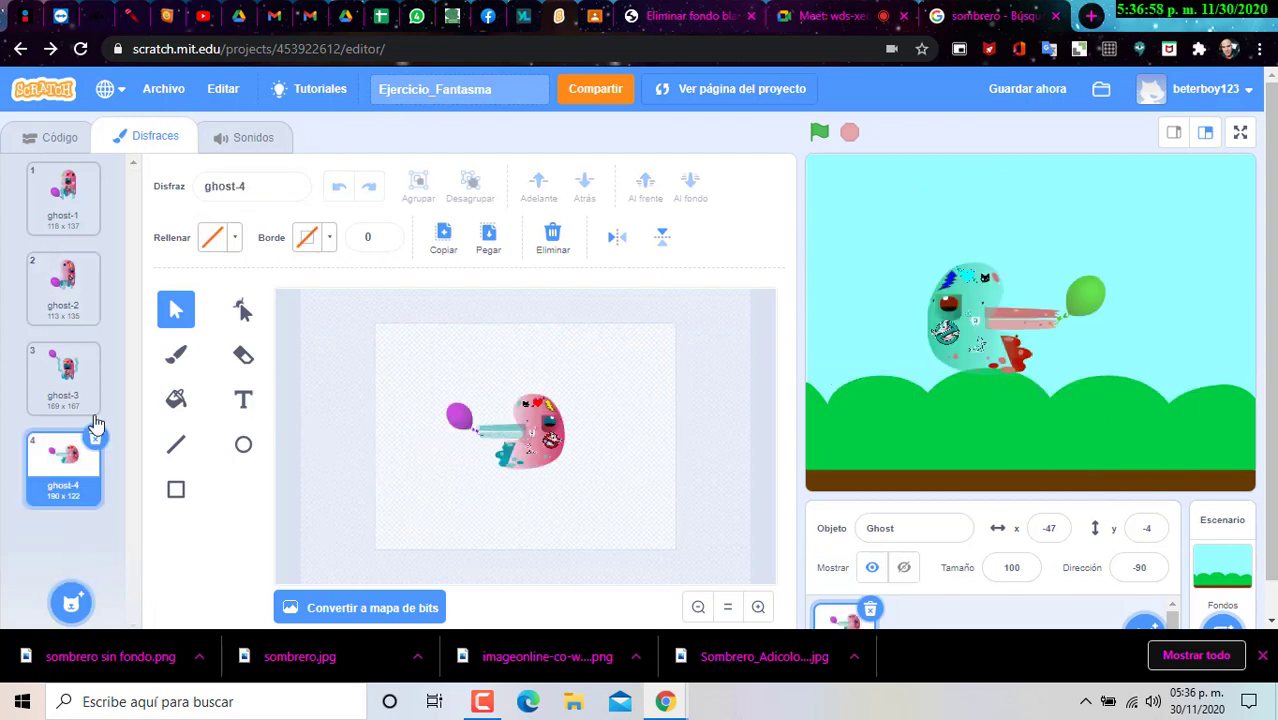
# Paste the cowboy hat into the ghost-1 costume, shrink it to head width, and place it on top of the head.
pyautogui.click(63, 195)
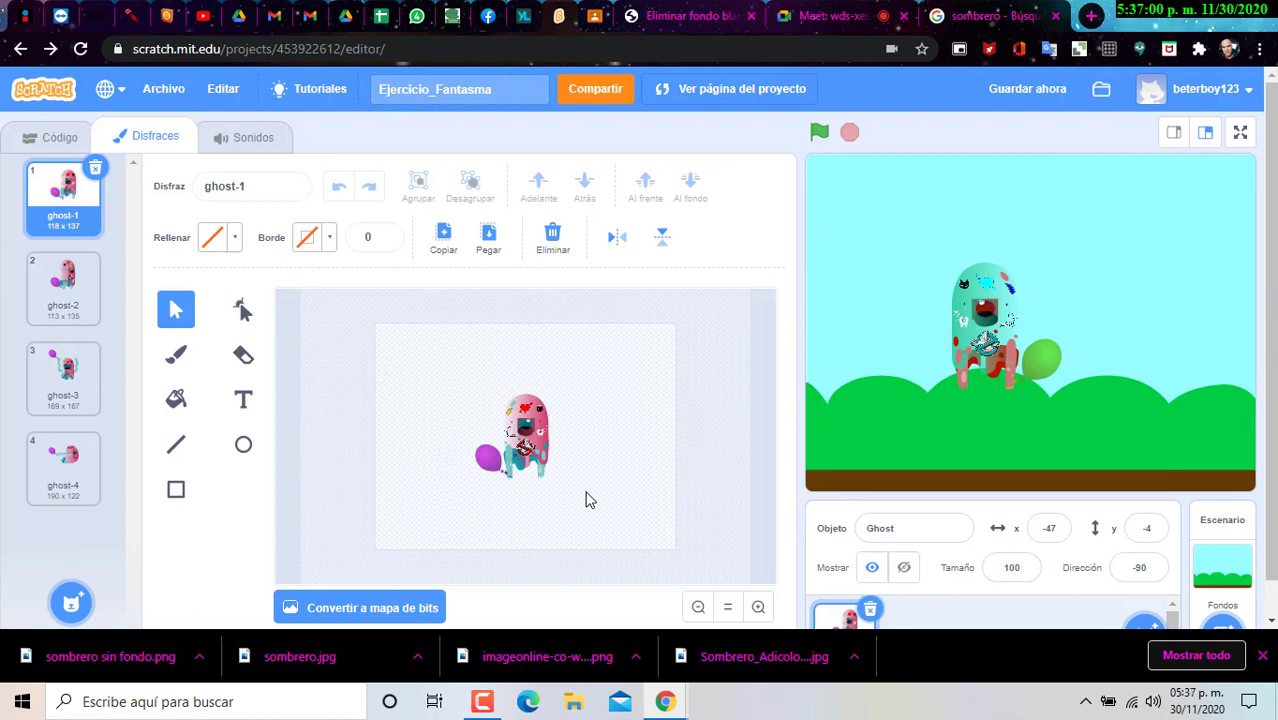
pyautogui.hotkey('ctrl', 'v')
pyautogui.moveTo(673, 538); pyautogui.dragTo(576, 396)
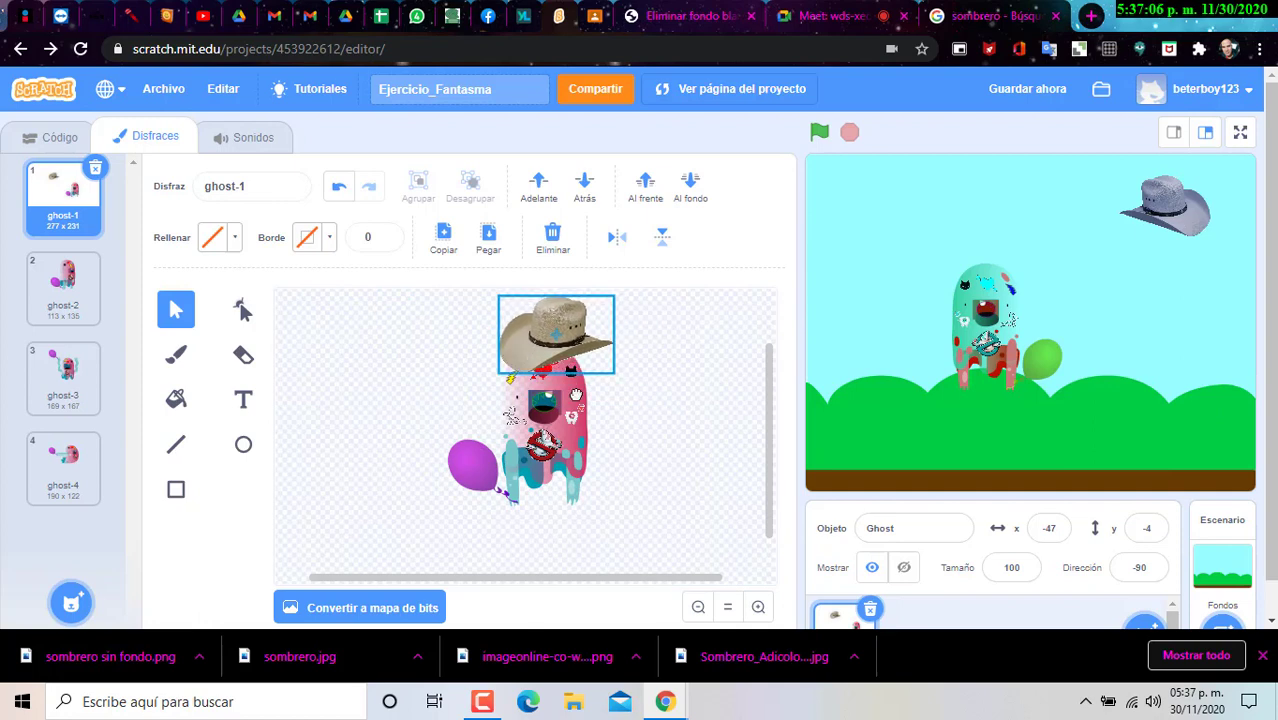
pyautogui.moveTo(560, 318); pyautogui.dragTo(540, 316)
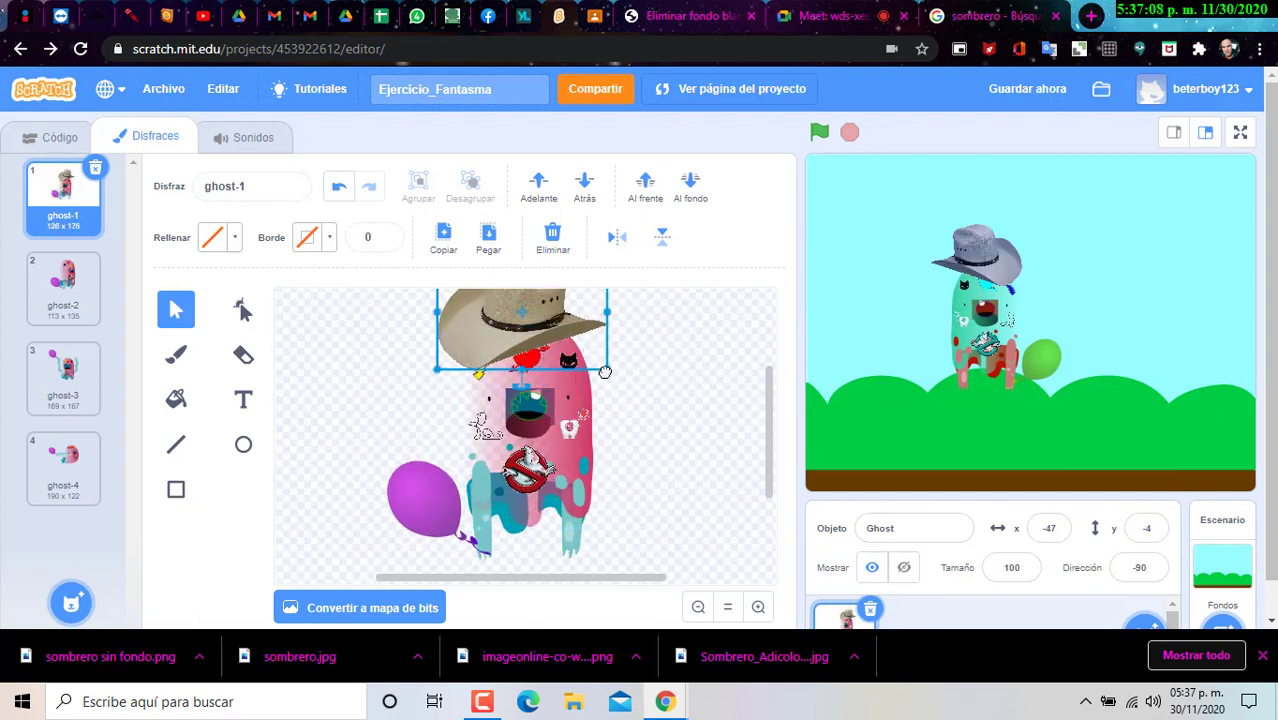
pyautogui.moveTo(605, 372); pyautogui.dragTo(546, 339)
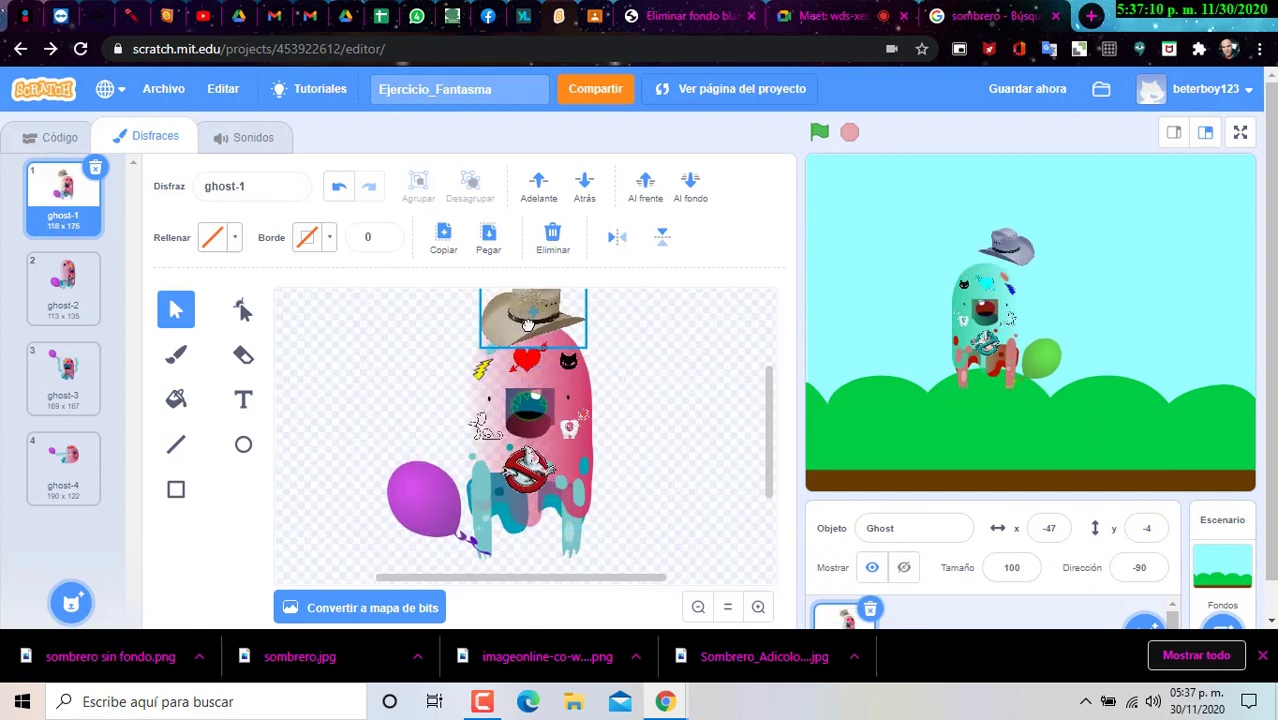
pyautogui.click(897, 536)
pyautogui.click(945, 281)
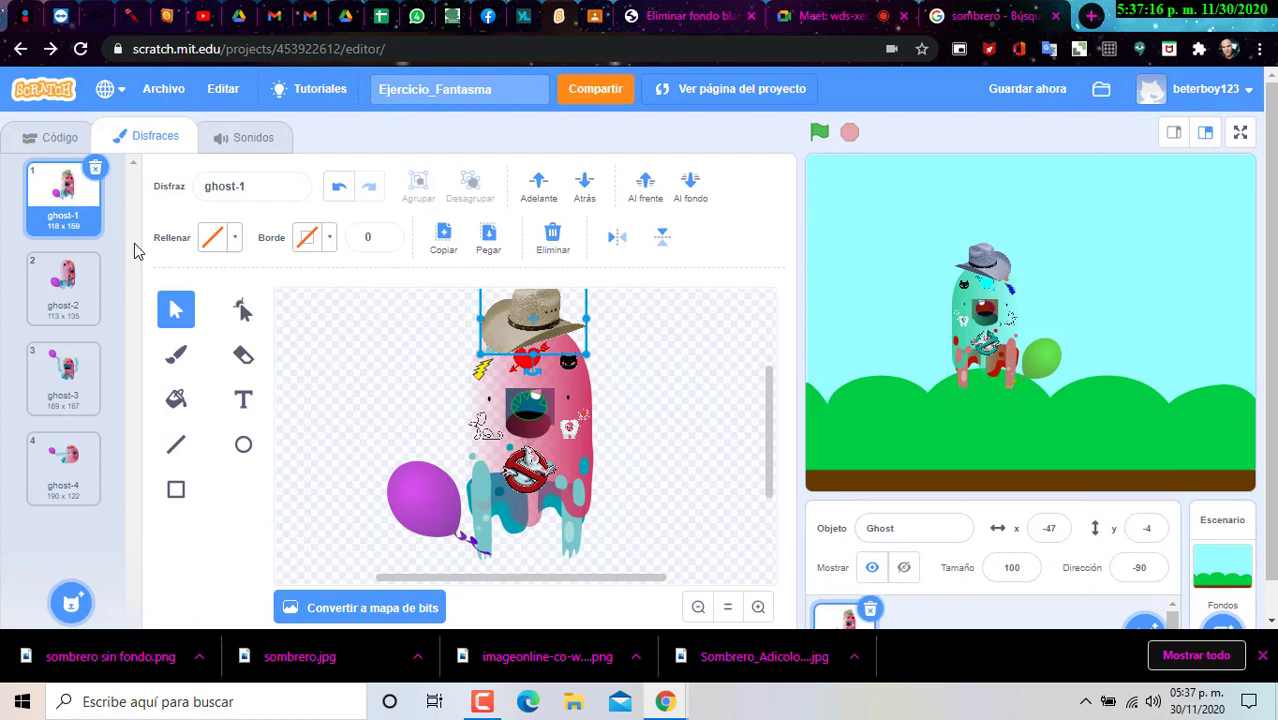
# Paste the resized hat into ghost-2, shift it toward the back of the head, and tilt it slightly counterclockwise.
pyautogui.click(75, 280)
pyautogui.hotkey('ctrl', 'v')
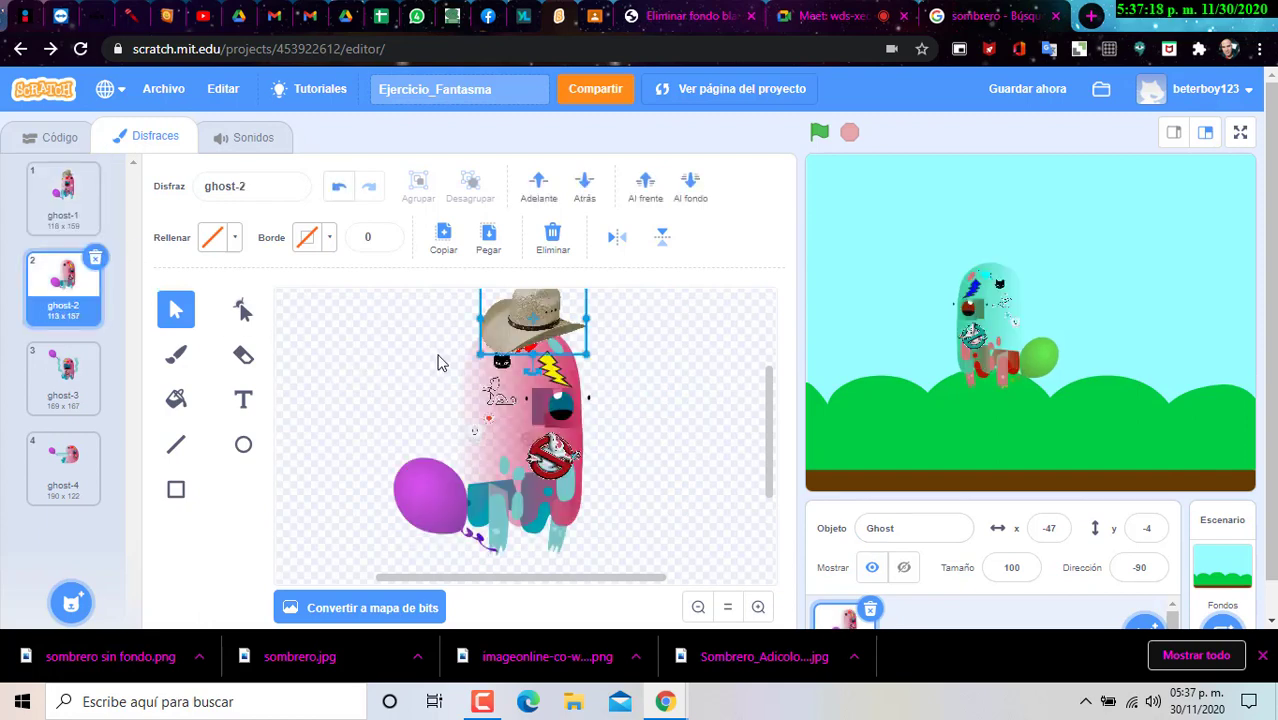
pyautogui.moveTo(502, 316); pyautogui.dragTo(470, 324)
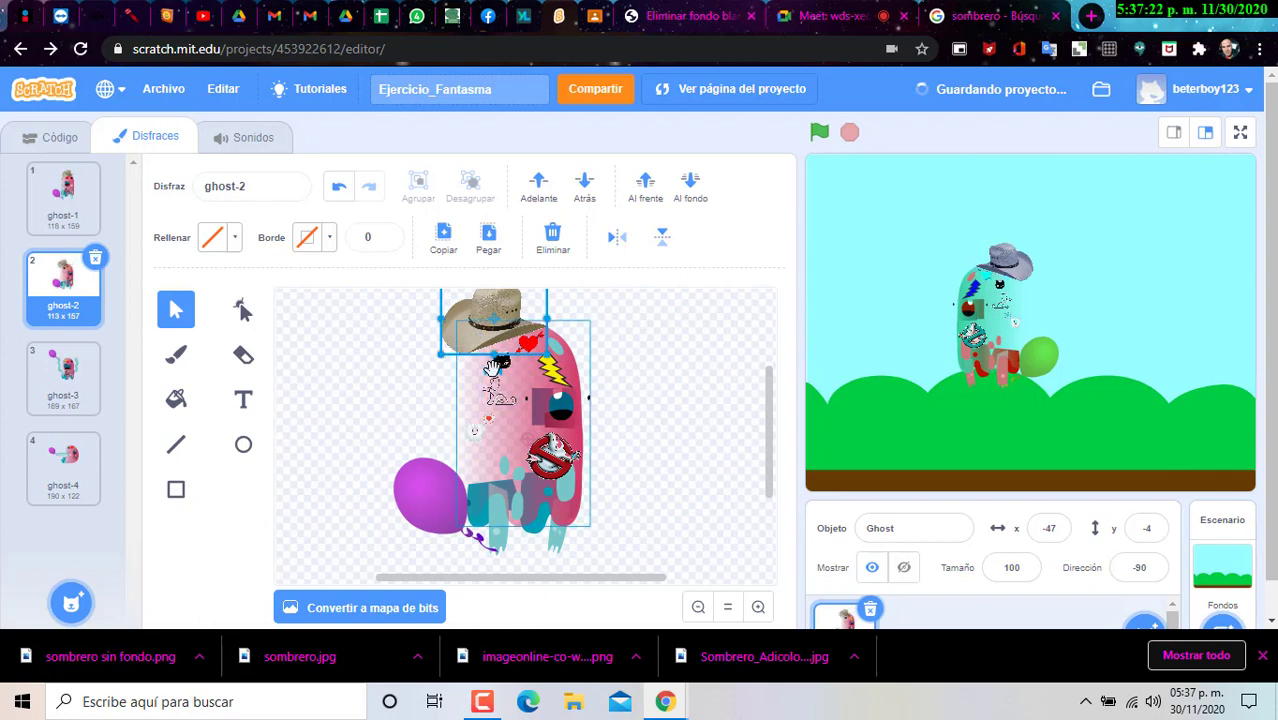
pyautogui.moveTo(494, 368); pyautogui.dragTo(506, 366)
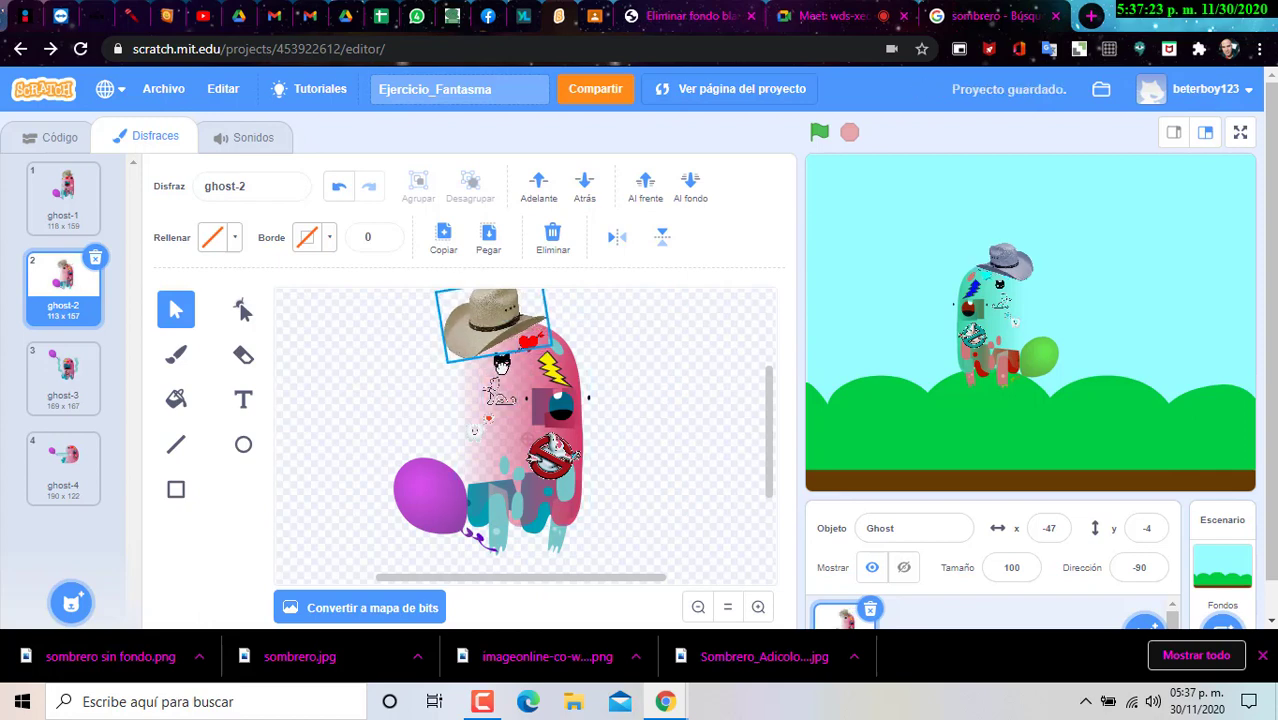
# Paste the hat into ghost-3, set it on the head between the raised arms, and tilt it clockwise.
pyautogui.click(64, 375)
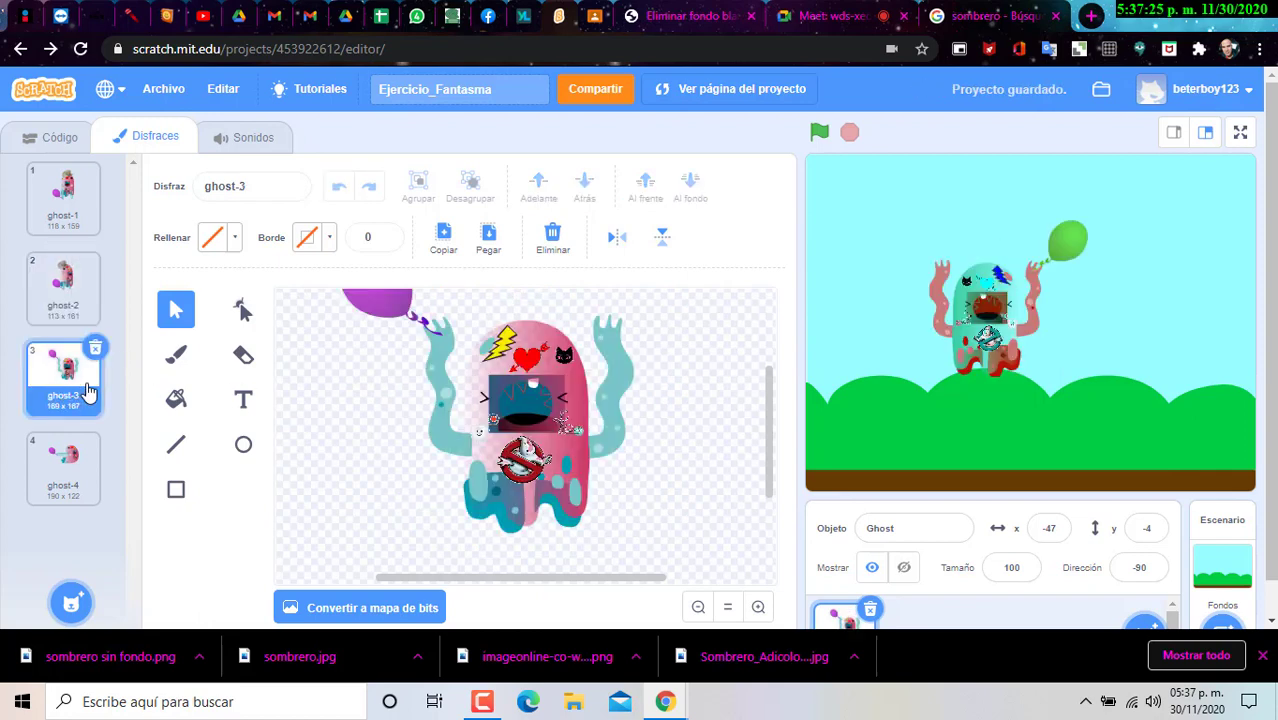
pyautogui.click(530, 383)
pyautogui.hotkey('ctrl', 'v')
pyautogui.moveTo(522, 318); pyautogui.dragTo(517, 312)
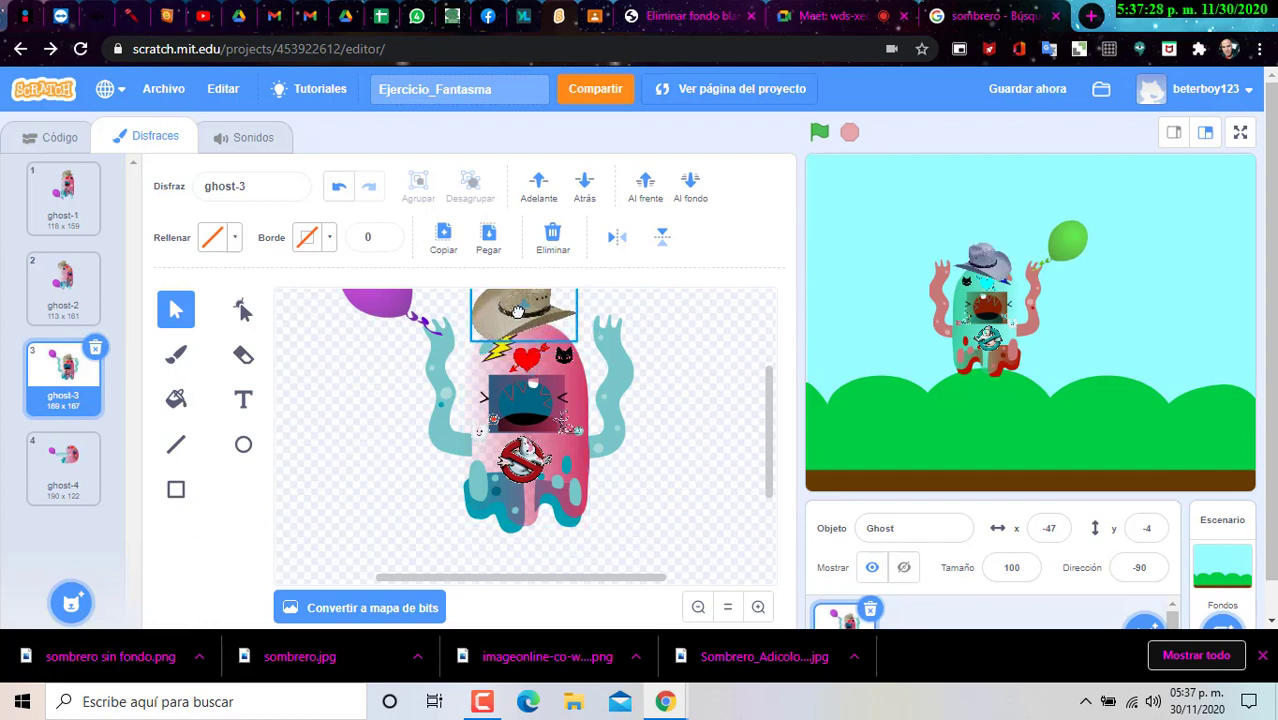
pyautogui.moveTo(524, 362); pyautogui.dragTo(554, 318)
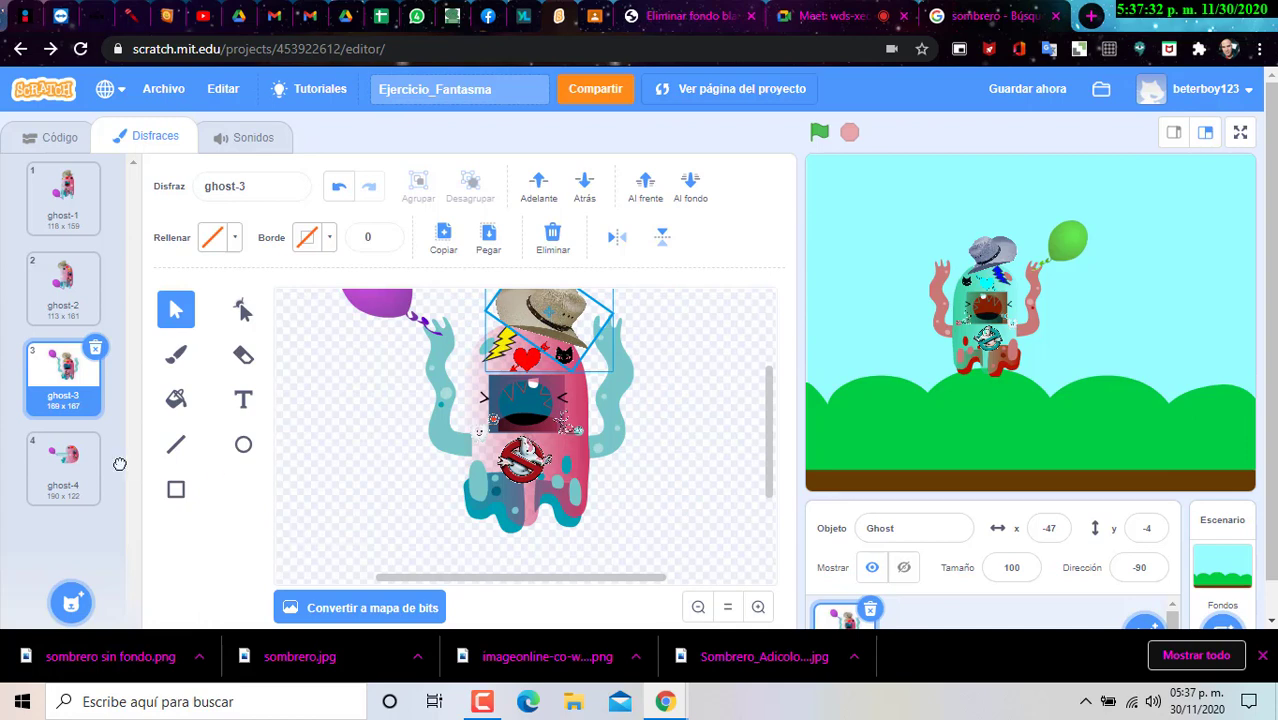
# Paste the hat into ghost-4 and place it on the head with a slight tilt.
pyautogui.click(28, 505)
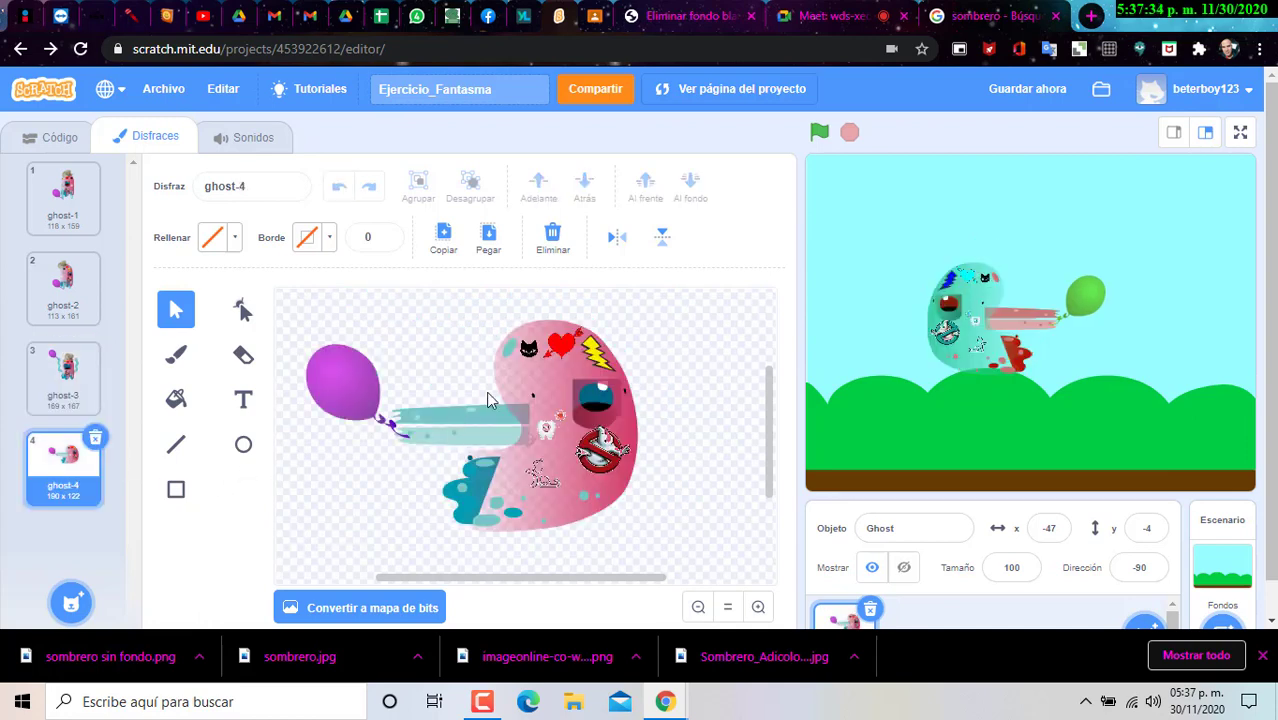
pyautogui.hotkey('ctrl', 'v')
pyautogui.moveTo(512, 350); pyautogui.dragTo(510, 331)
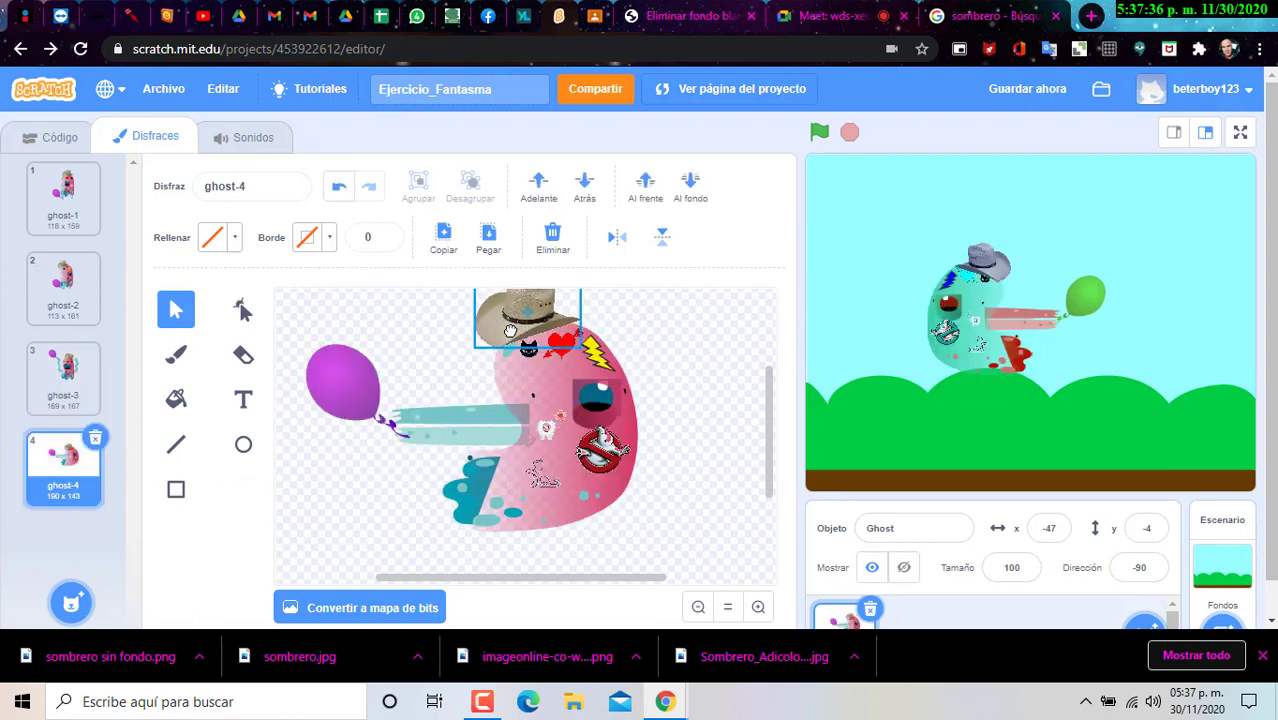
pyautogui.click(716, 405)
pyautogui.click(530, 410)
pyautogui.click(345, 385)
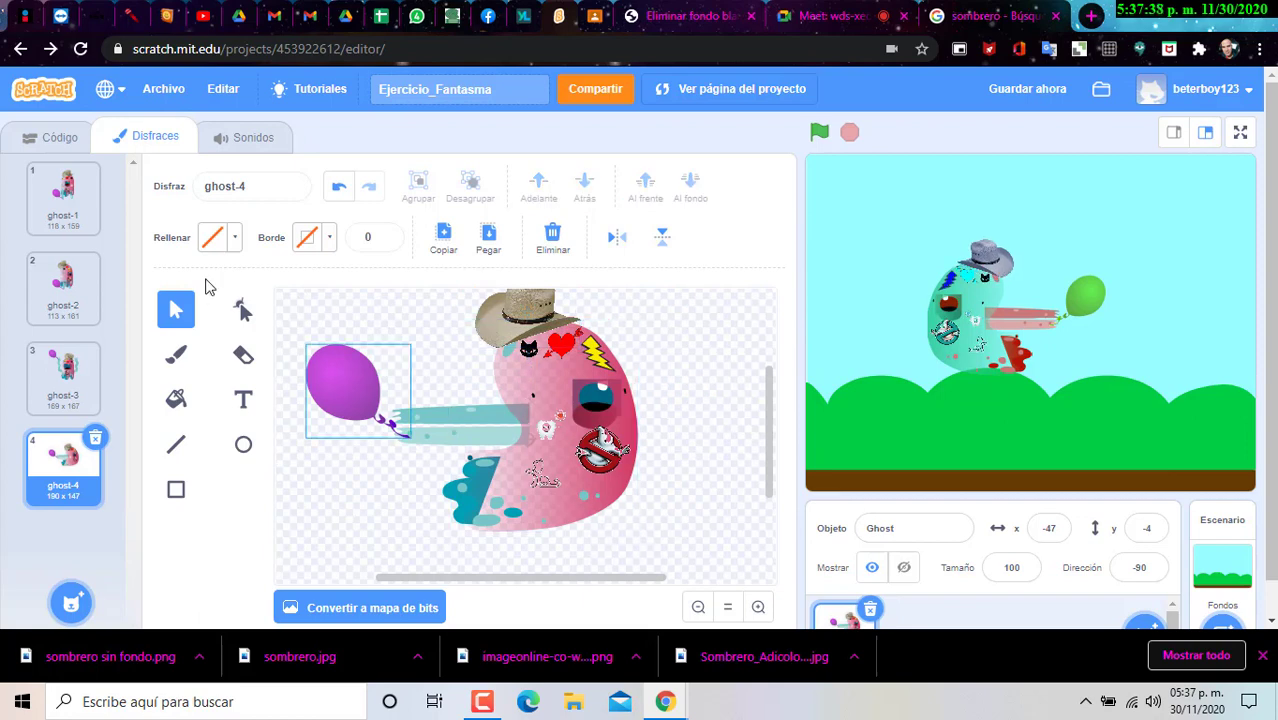
# Go through the costumes to ghost-3 and move the Ghost on the stage to x -180, y -98.
pyautogui.click(62, 300)
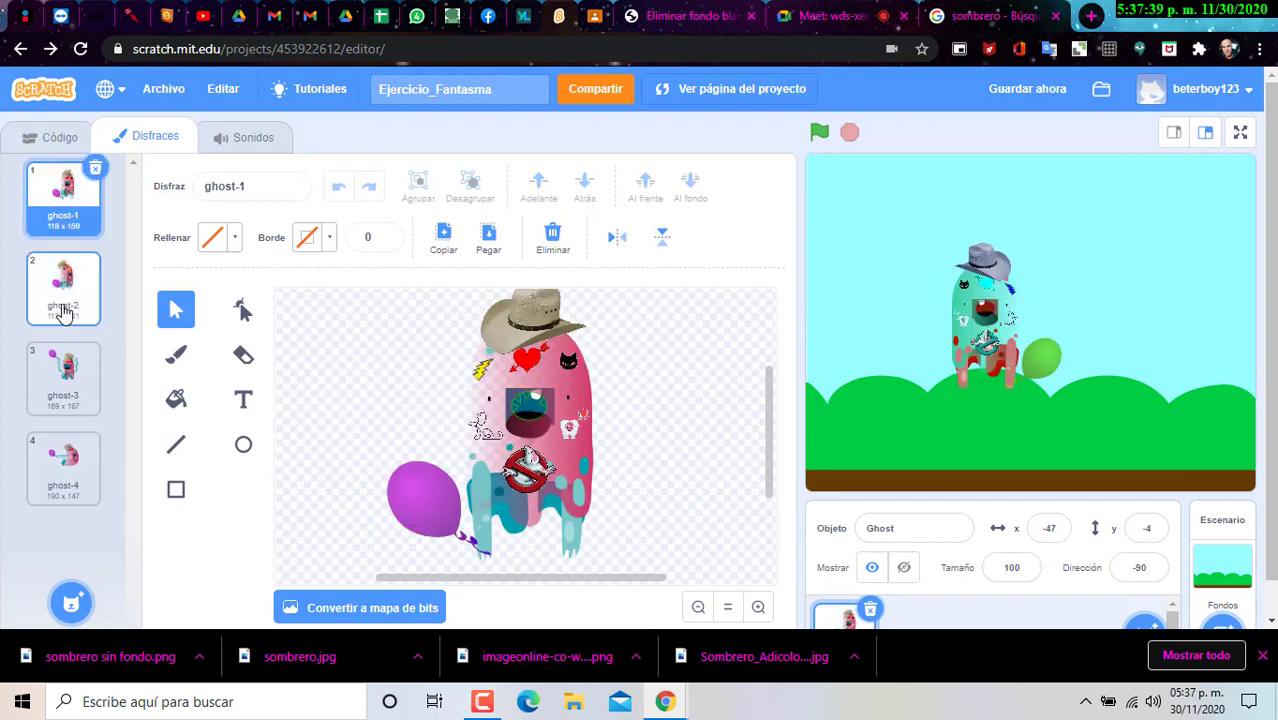
pyautogui.click(68, 385)
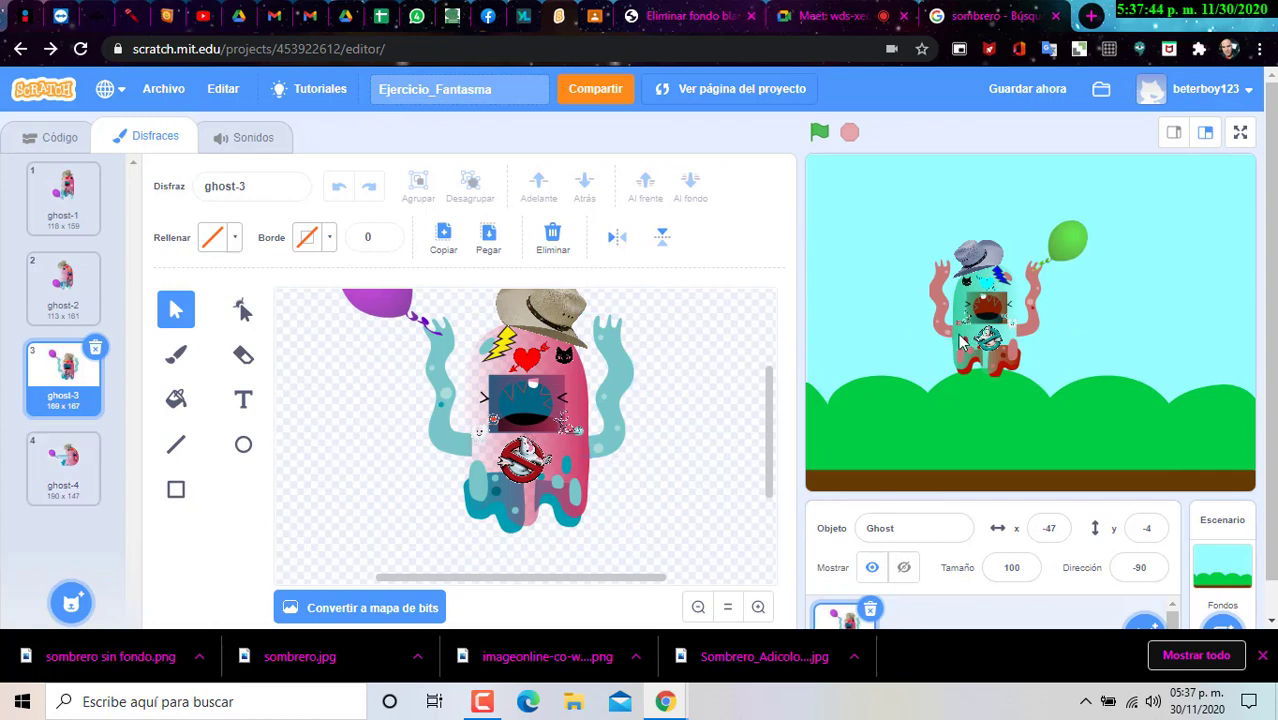
pyautogui.moveTo(958, 333); pyautogui.dragTo(833, 421)
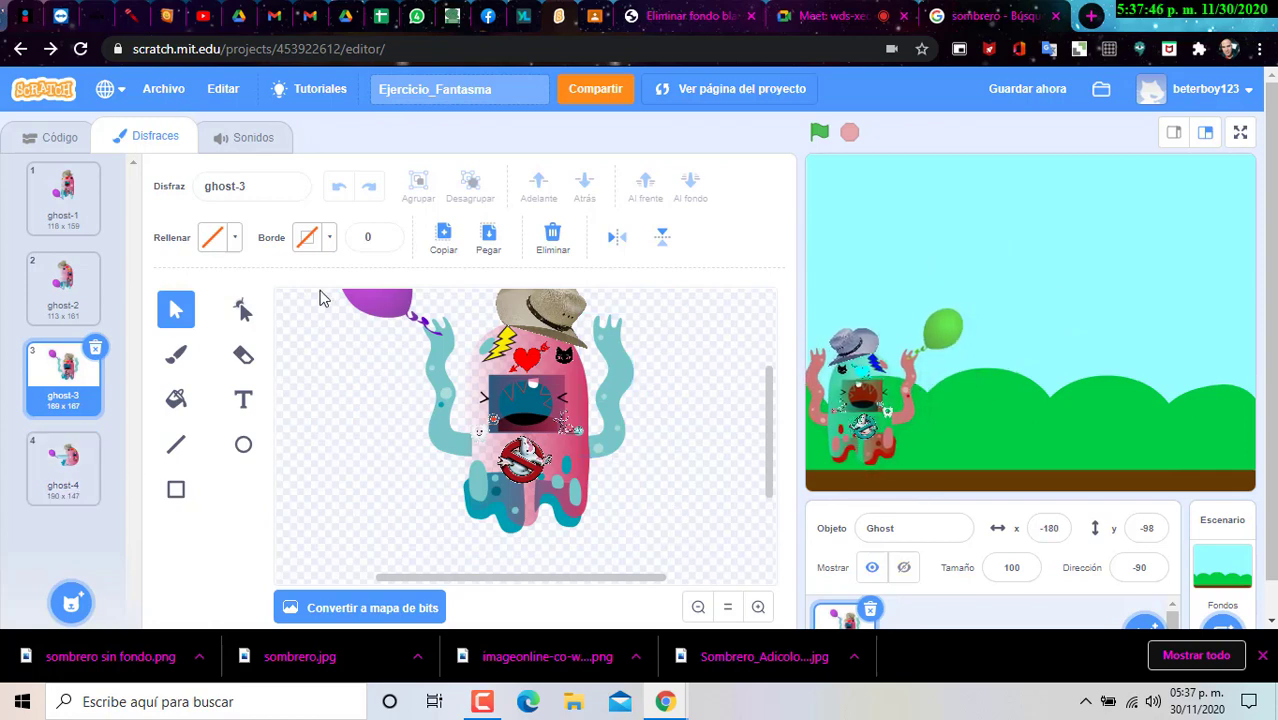
# Save the project to the online account and open the account options.
pyautogui.click(163, 92)
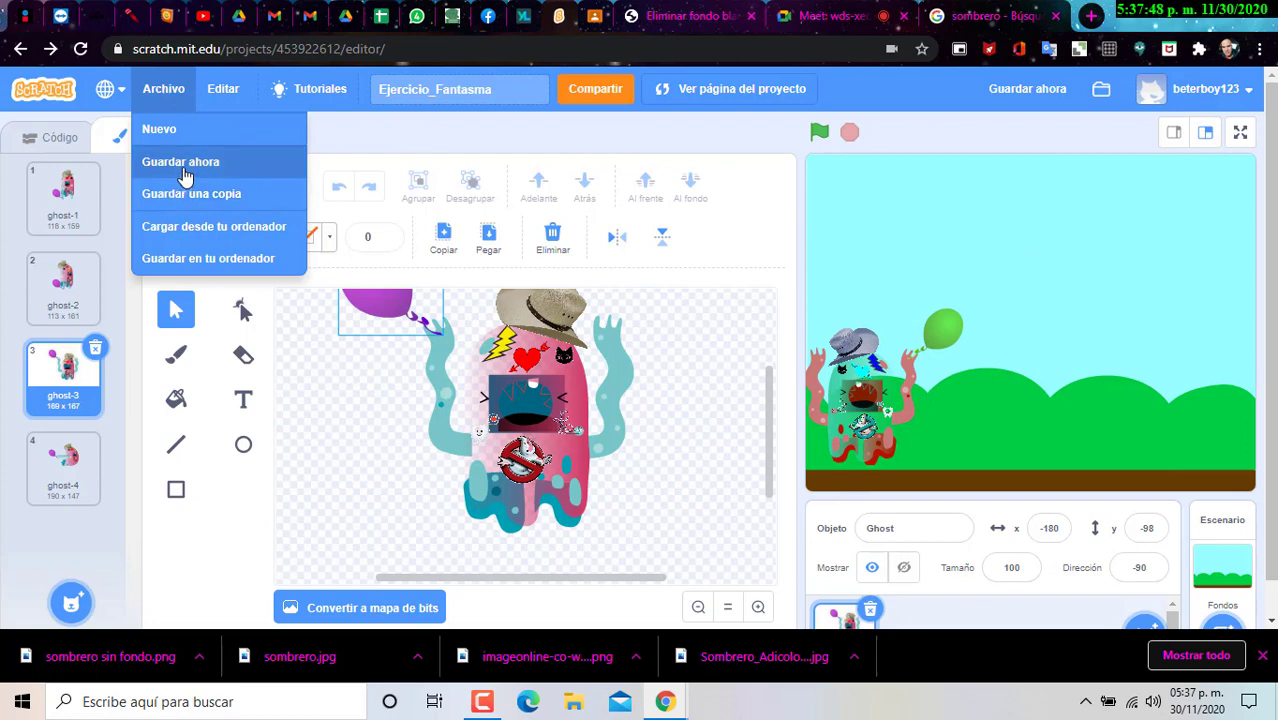
pyautogui.click(185, 175)
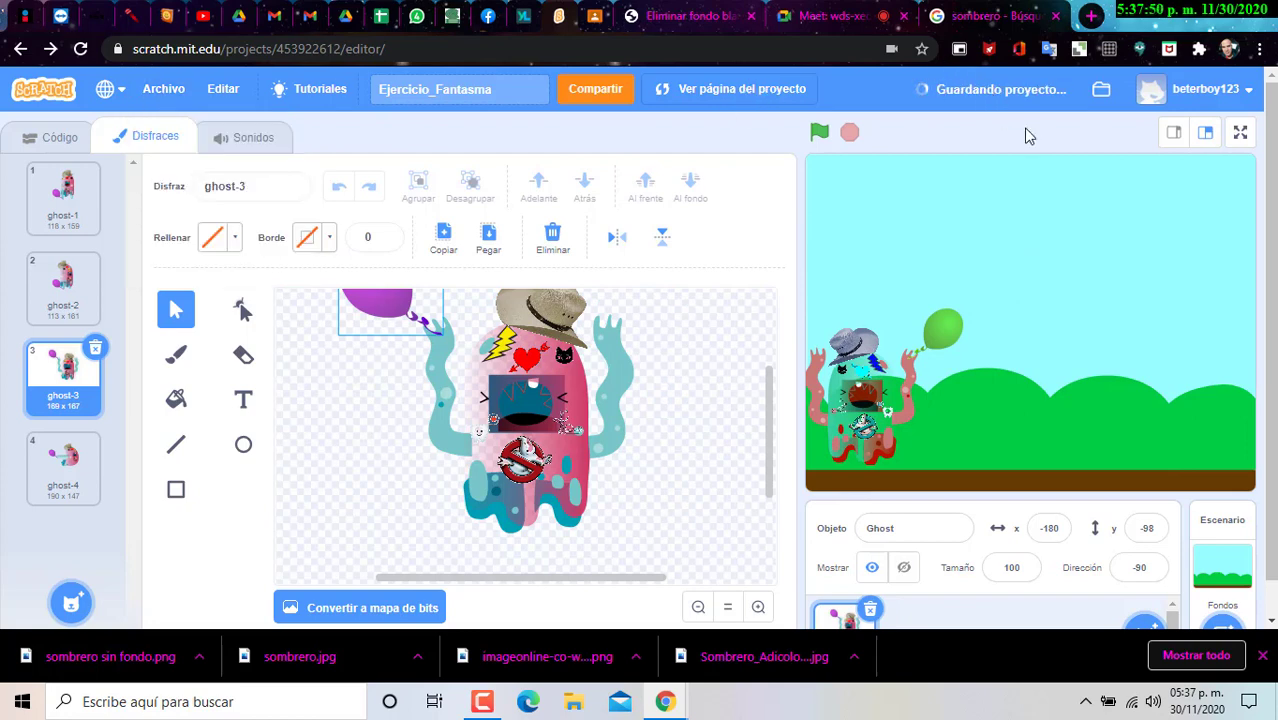
pyautogui.click(1263, 94)
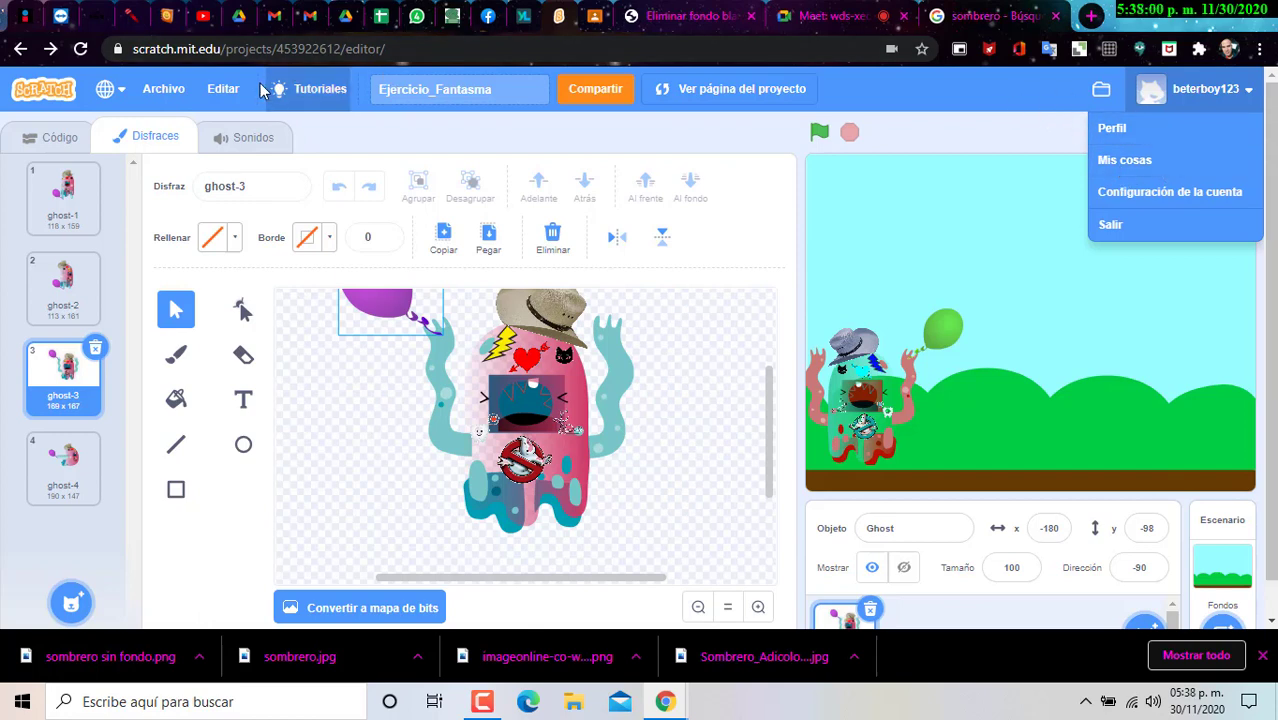
# Start saving the project to the computer and delete the 550 KB Gato variant file from the Imágenes folder.
pyautogui.click(170, 90)
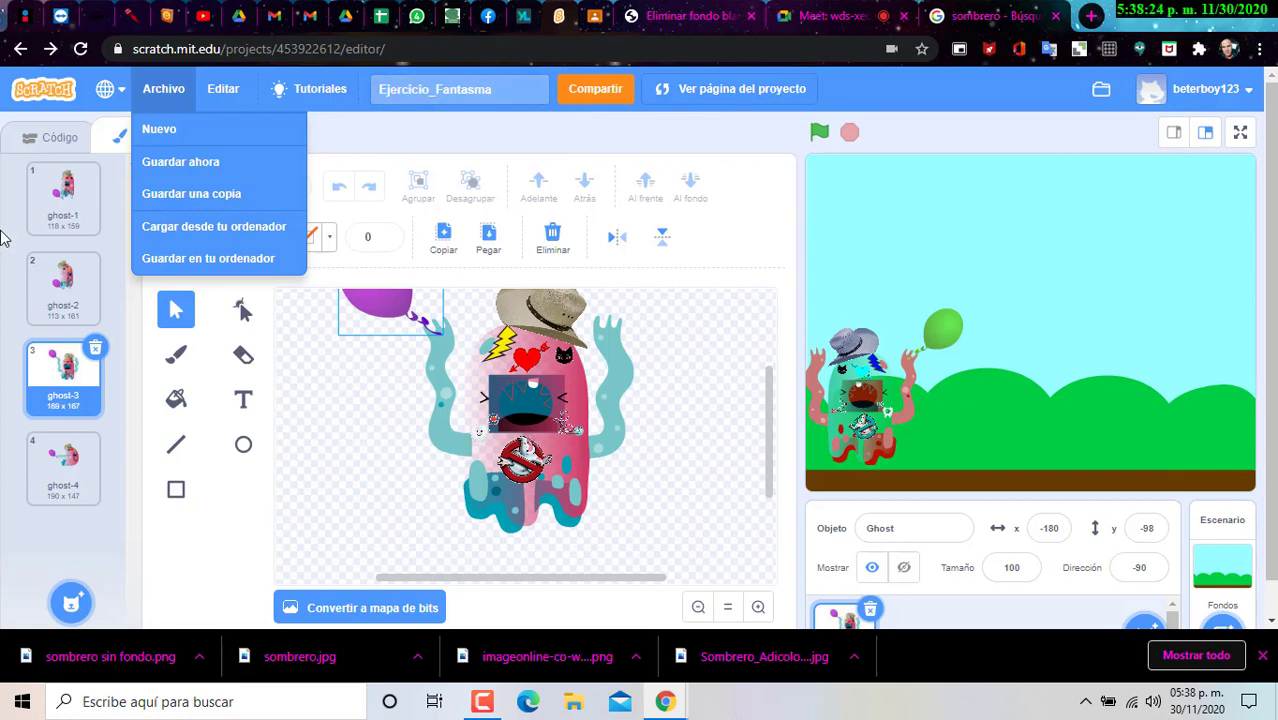
pyautogui.click(244, 262)
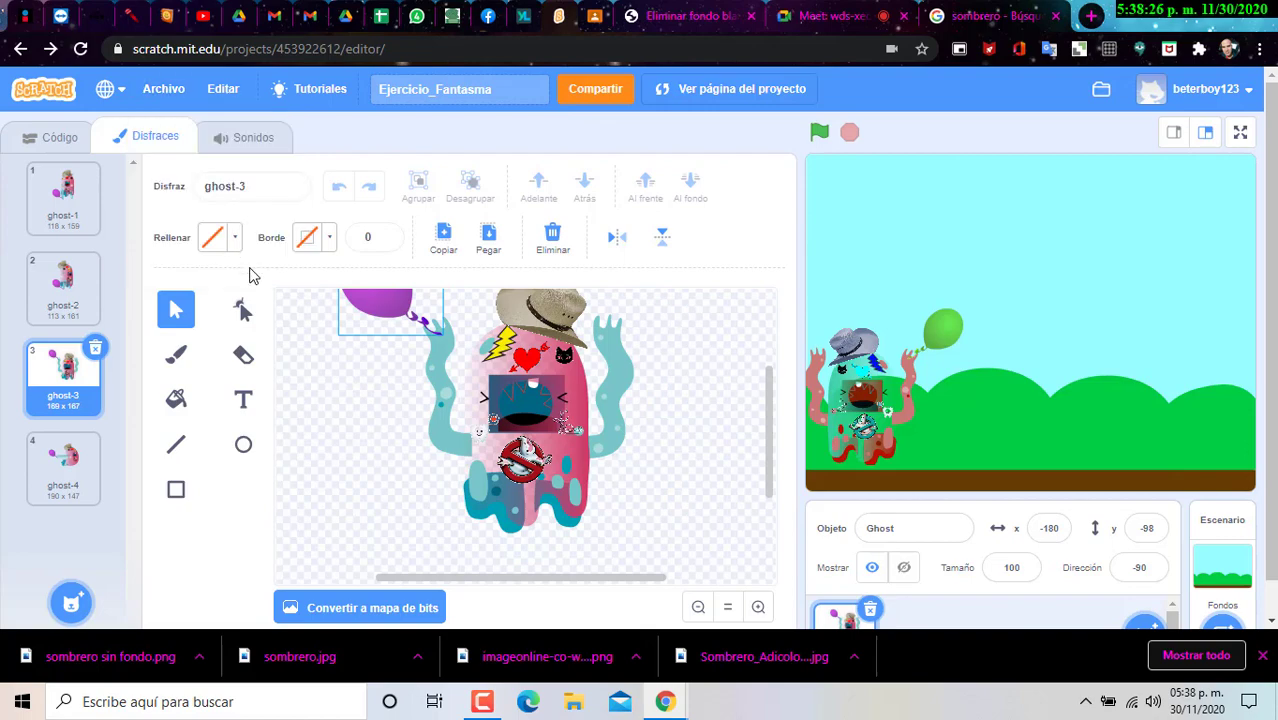
pyautogui.click(332, 290)
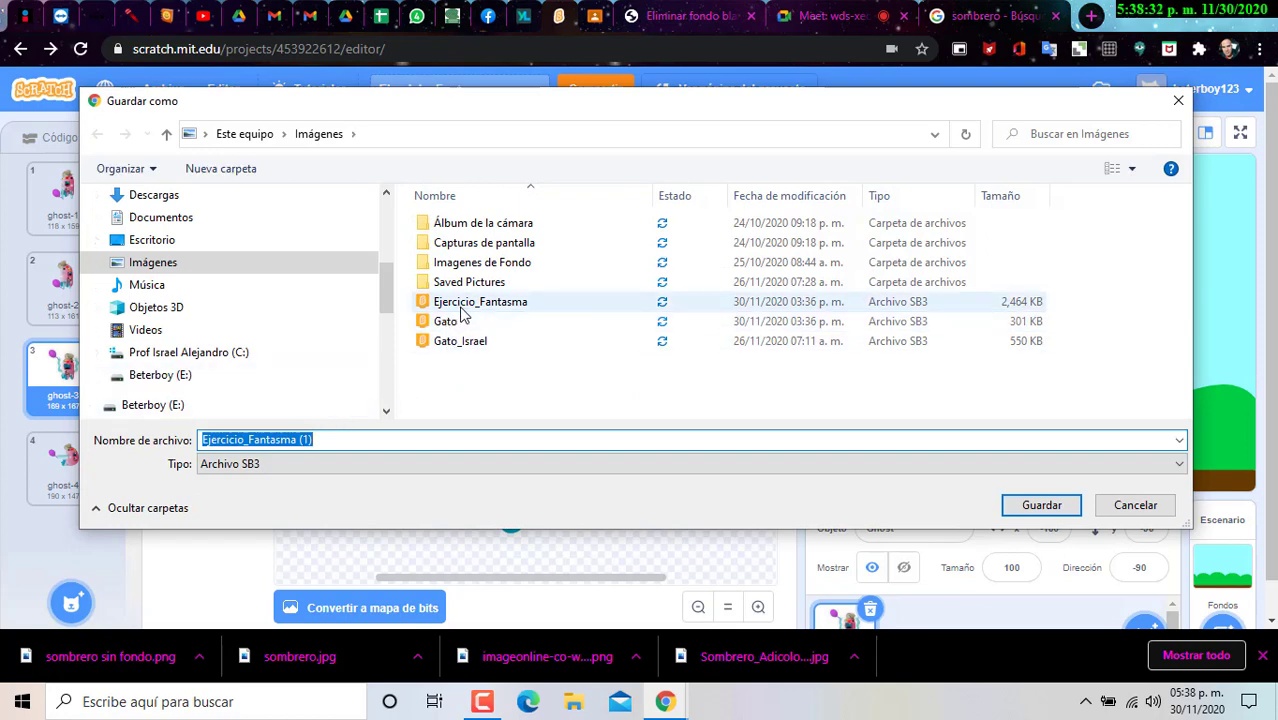
pyautogui.click(457, 305)
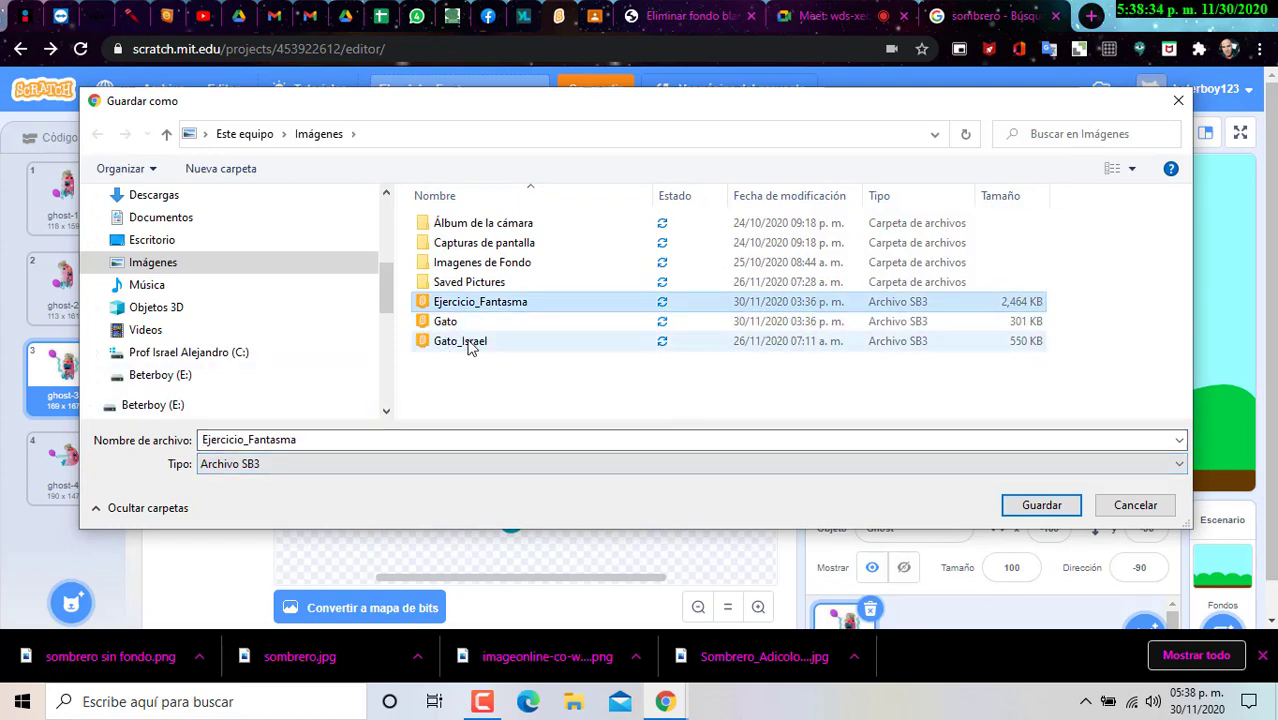
pyautogui.click(485, 345)
pyautogui.press('Delete')
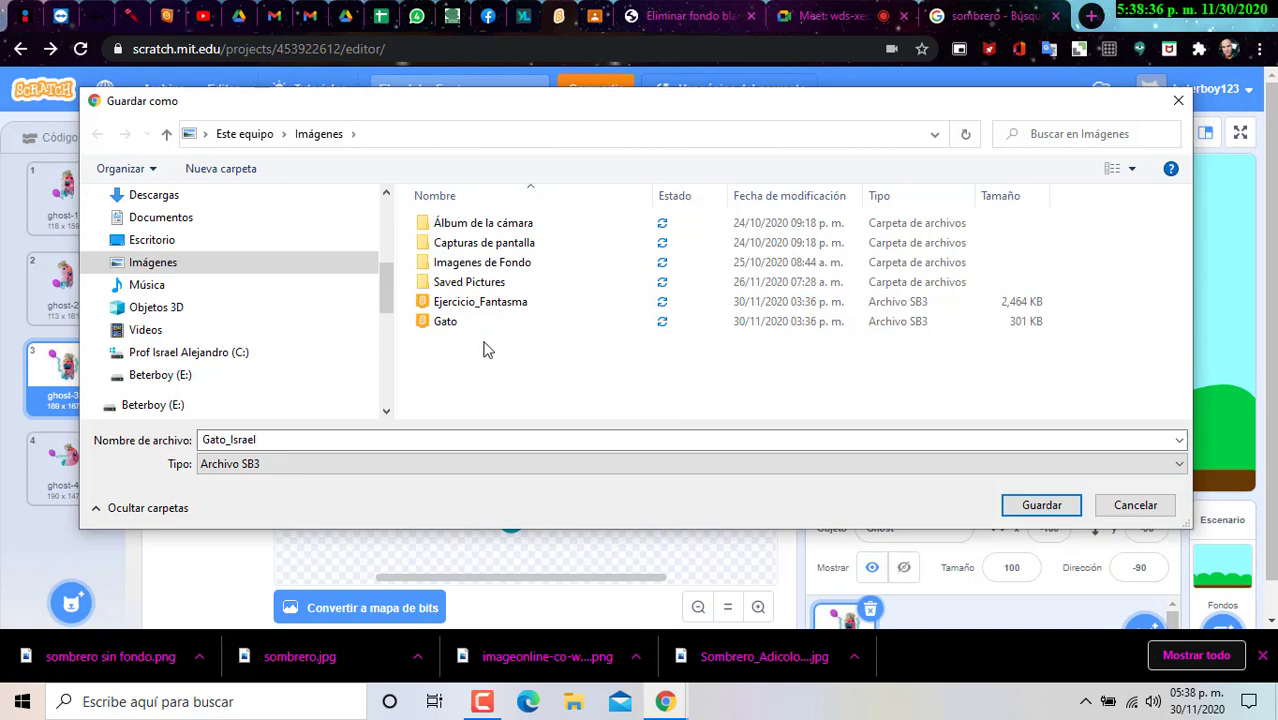
# Save the project as Ejercicio_Fantasma in Imágenes, replacing the existing SB3 file.
pyautogui.click(490, 308)
pyautogui.click(1040, 505)
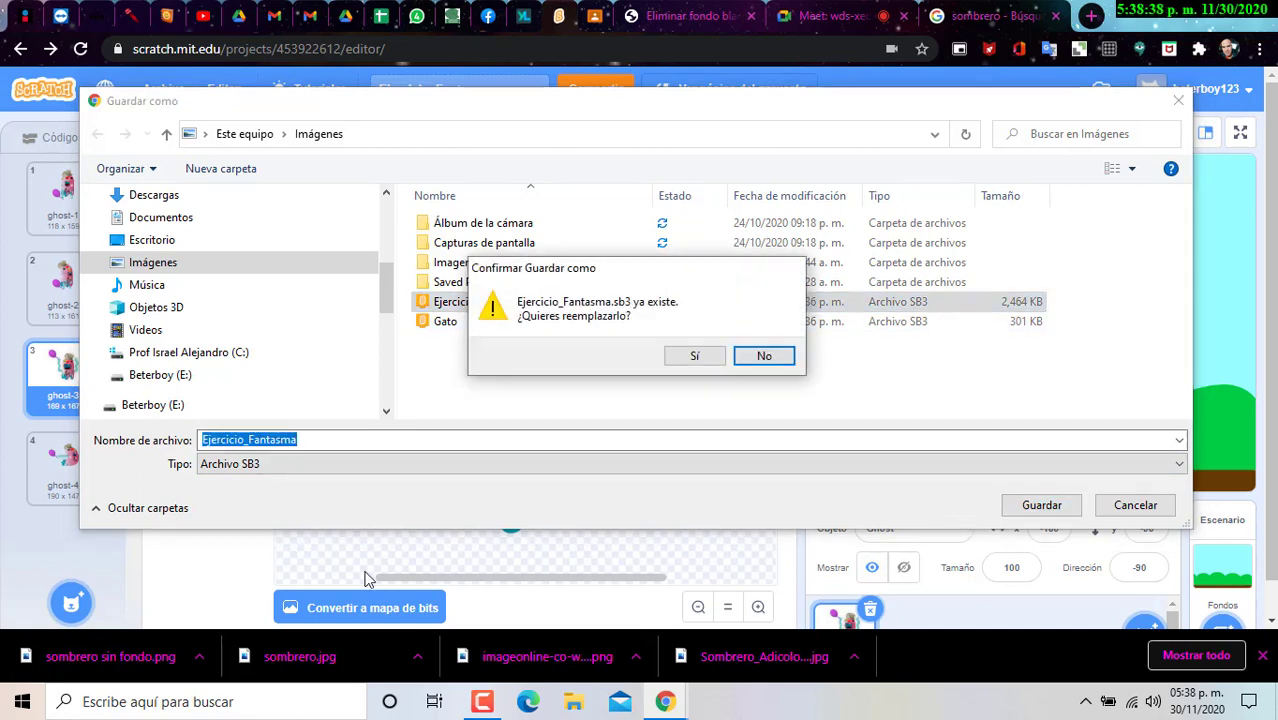
pyautogui.click(703, 362)
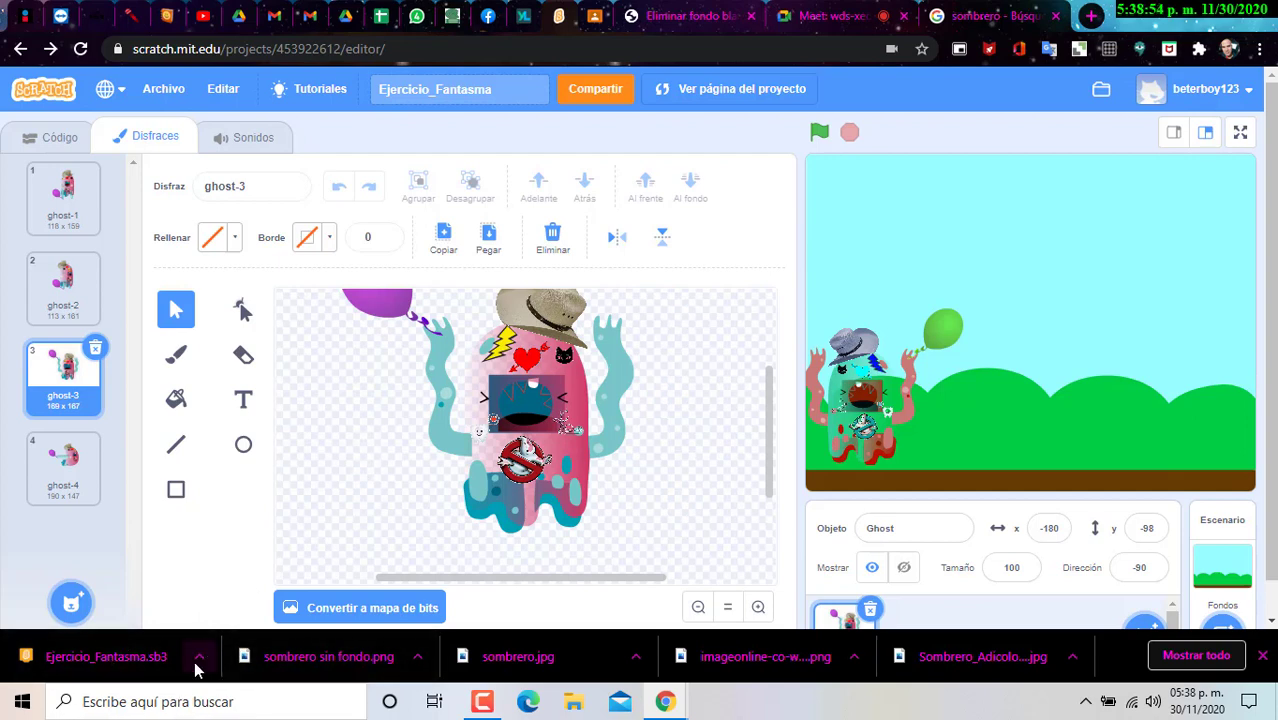
# Switch to Google Classroom and examine the first two students' submissions for the assignment Mi Primer Actividad con Scratch..!
pyautogui.click(590, 18)
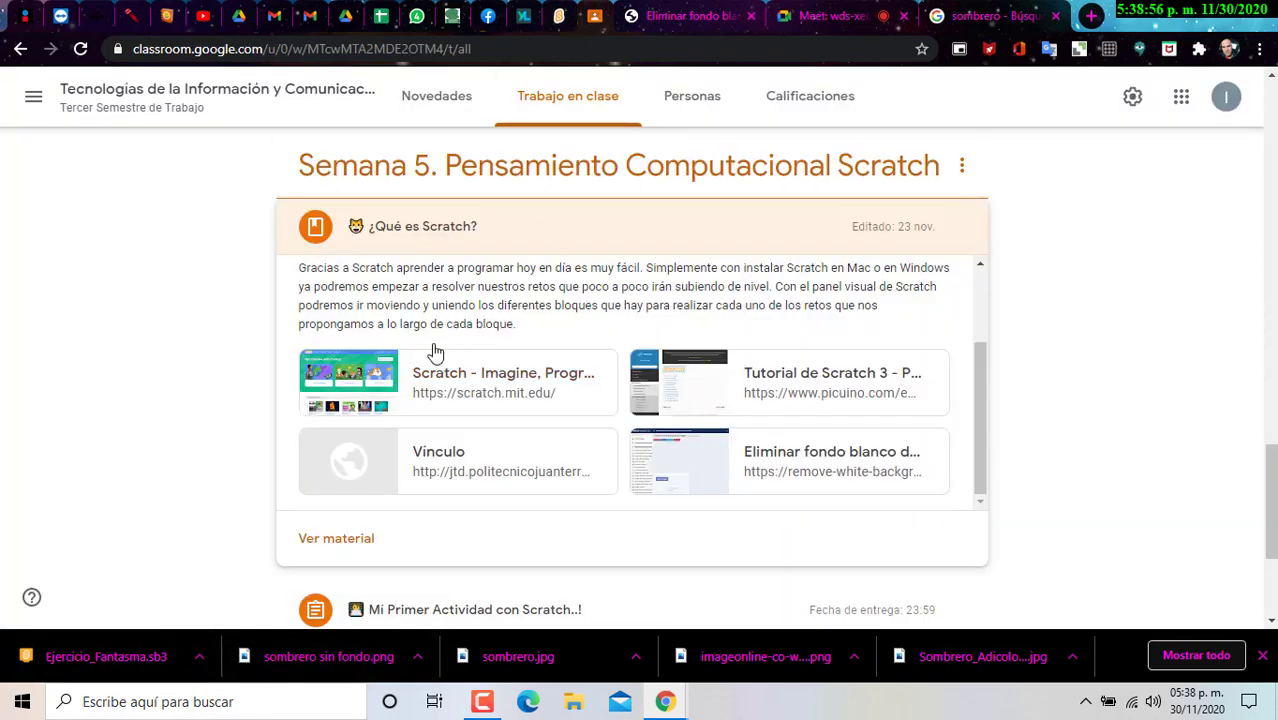
pyautogui.scroll(-2, 500, 428)
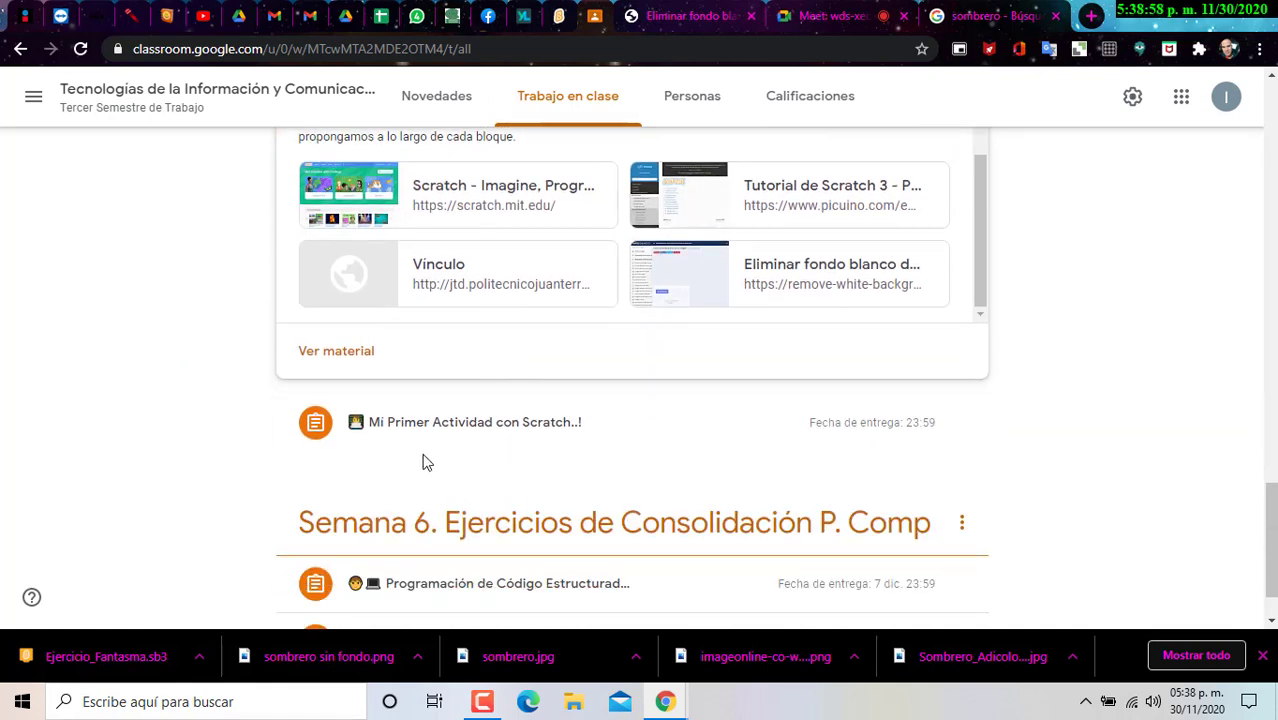
pyautogui.click(422, 420)
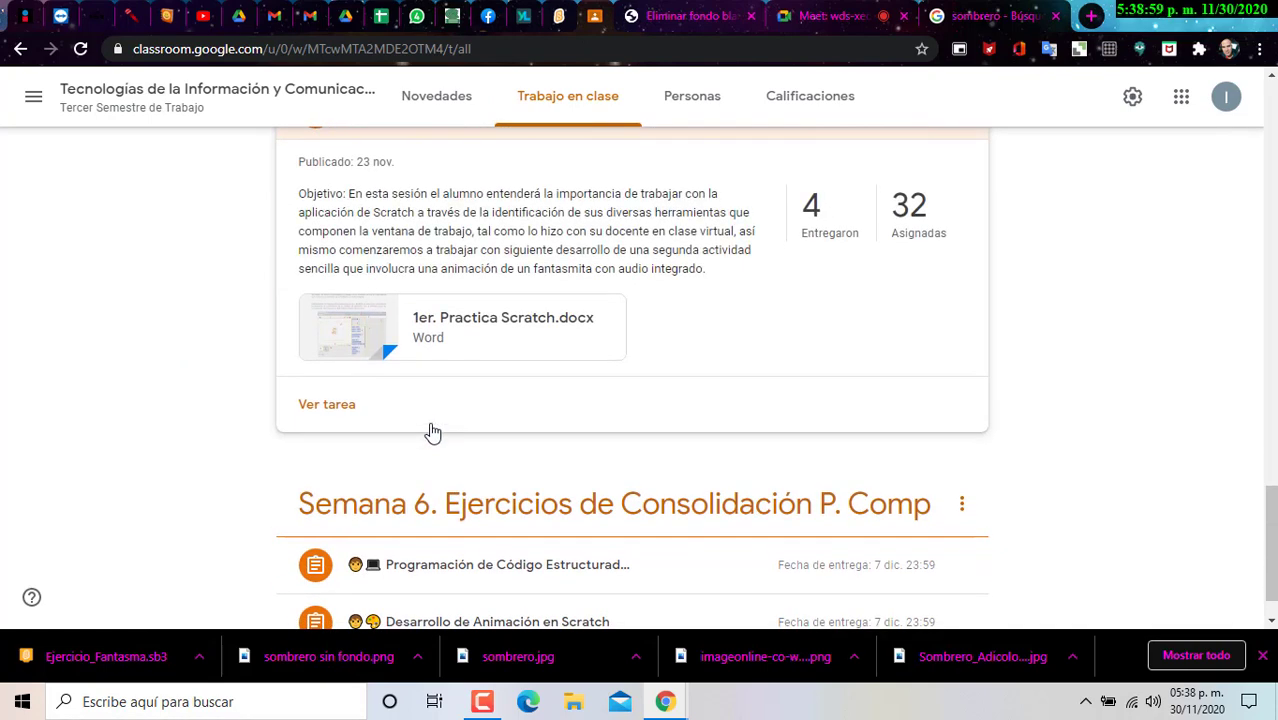
pyautogui.click(810, 214)
pyautogui.click(200, 312)
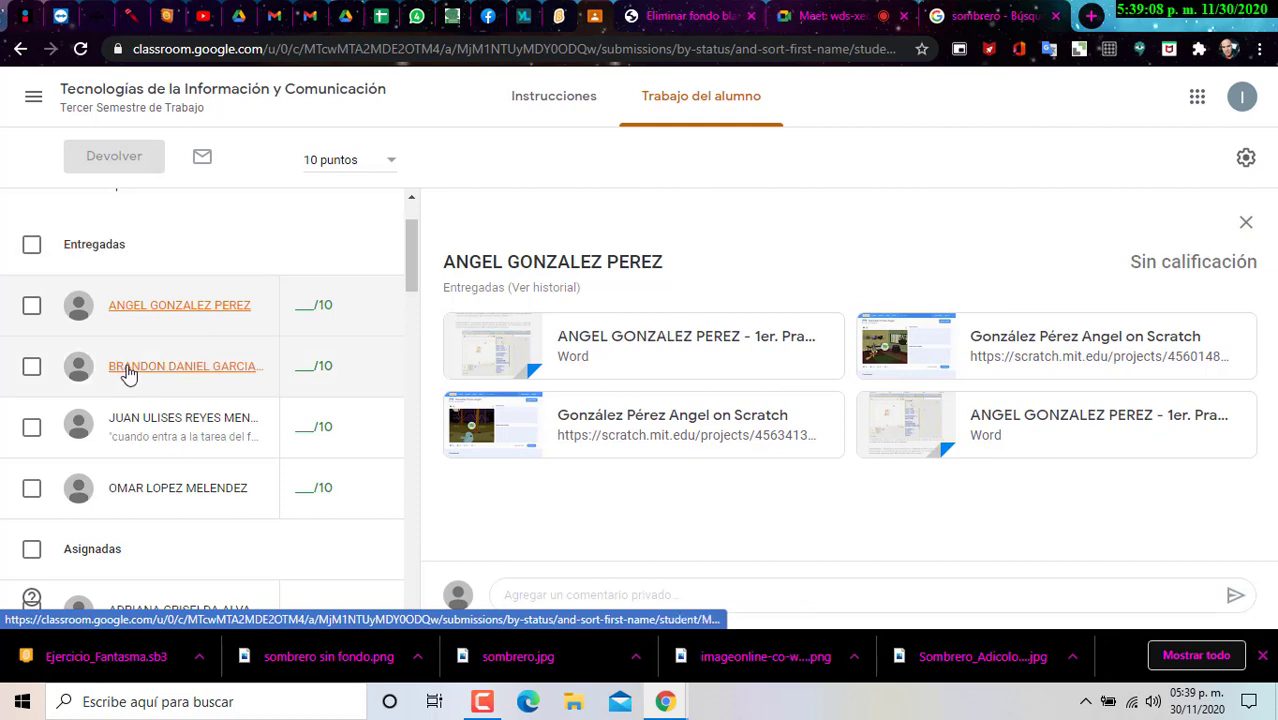
pyautogui.click(160, 366)
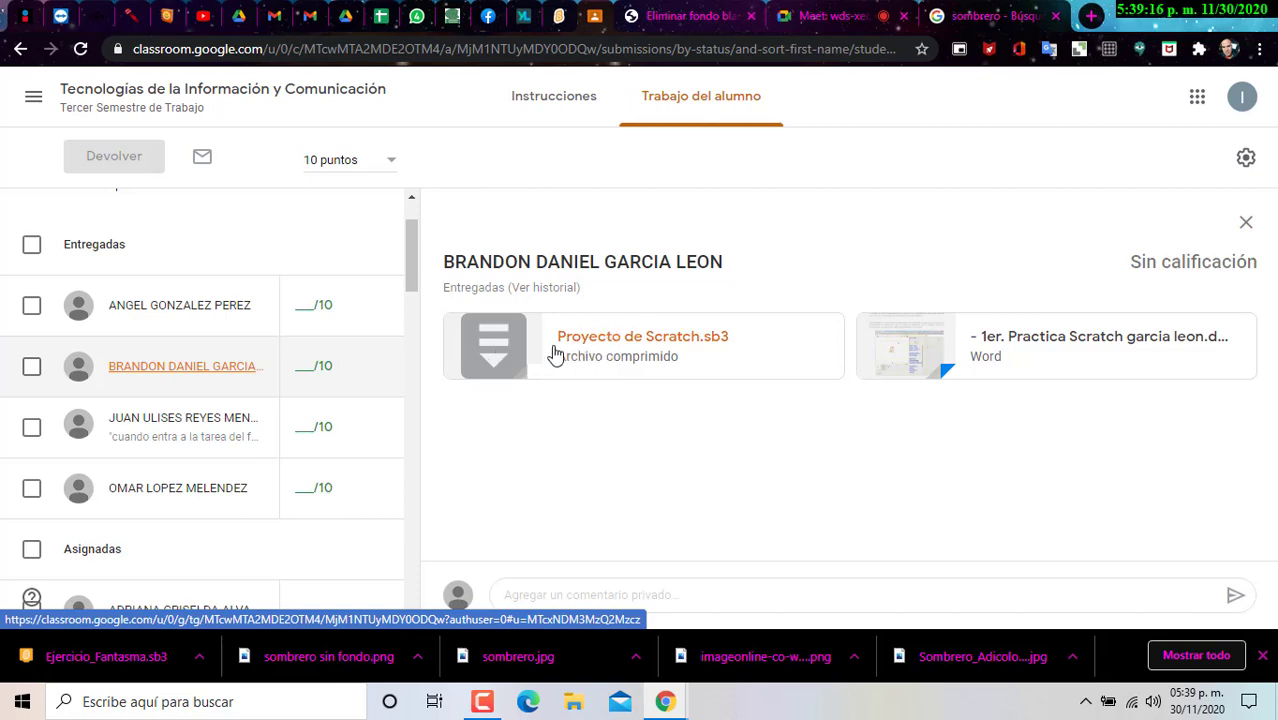
# Open the second student's submitted Proyecto de Scratch.sb3 and download it to the Imágenes folder.
pyautogui.click(559, 16)
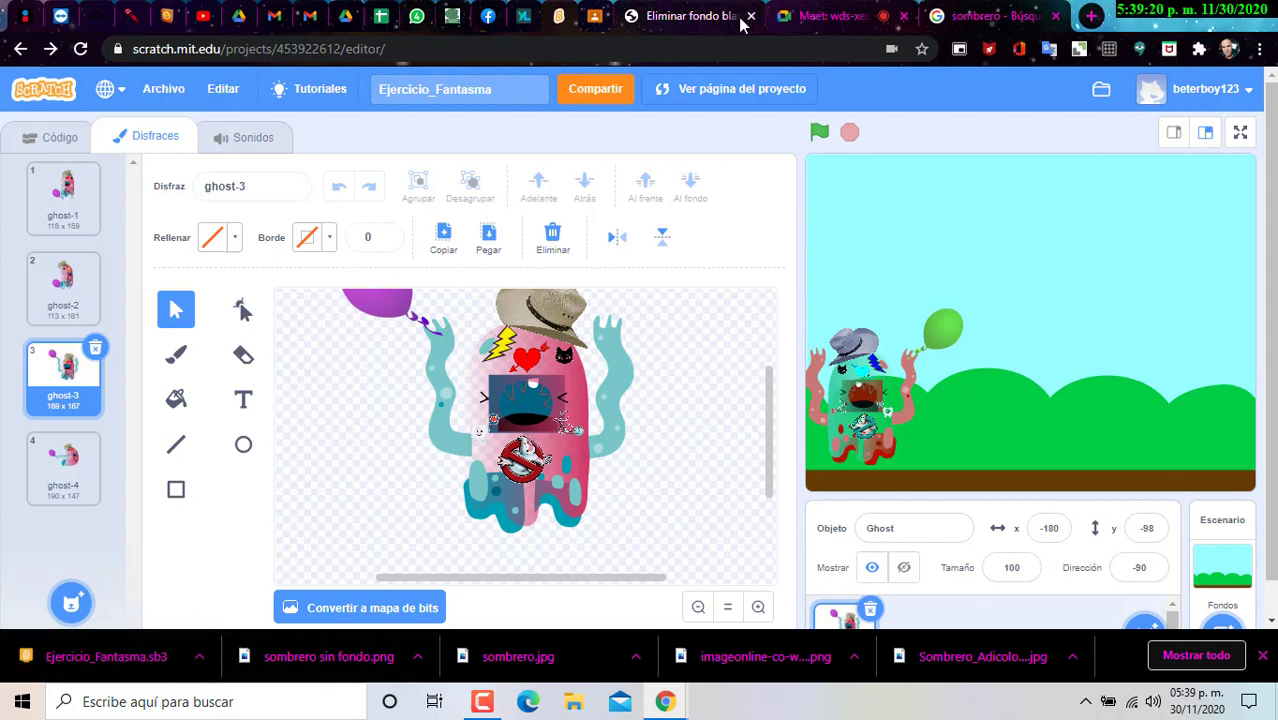
pyautogui.click(700, 16)
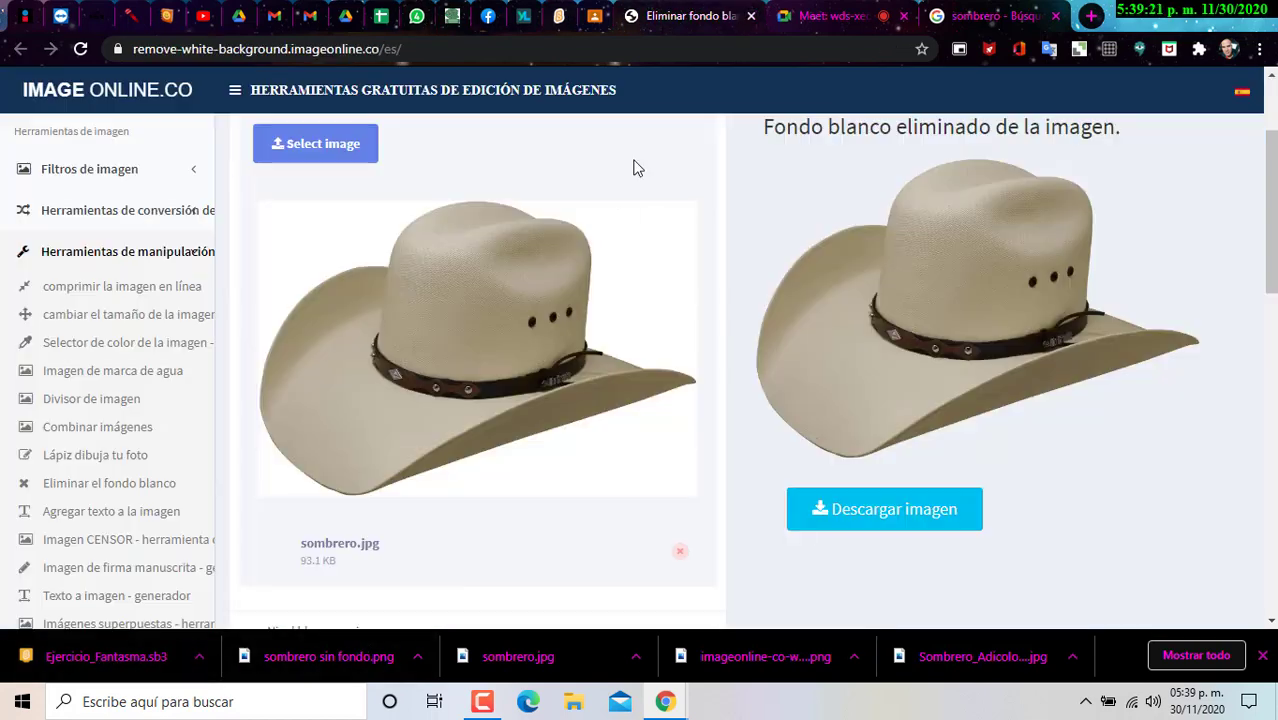
pyautogui.click(595, 16)
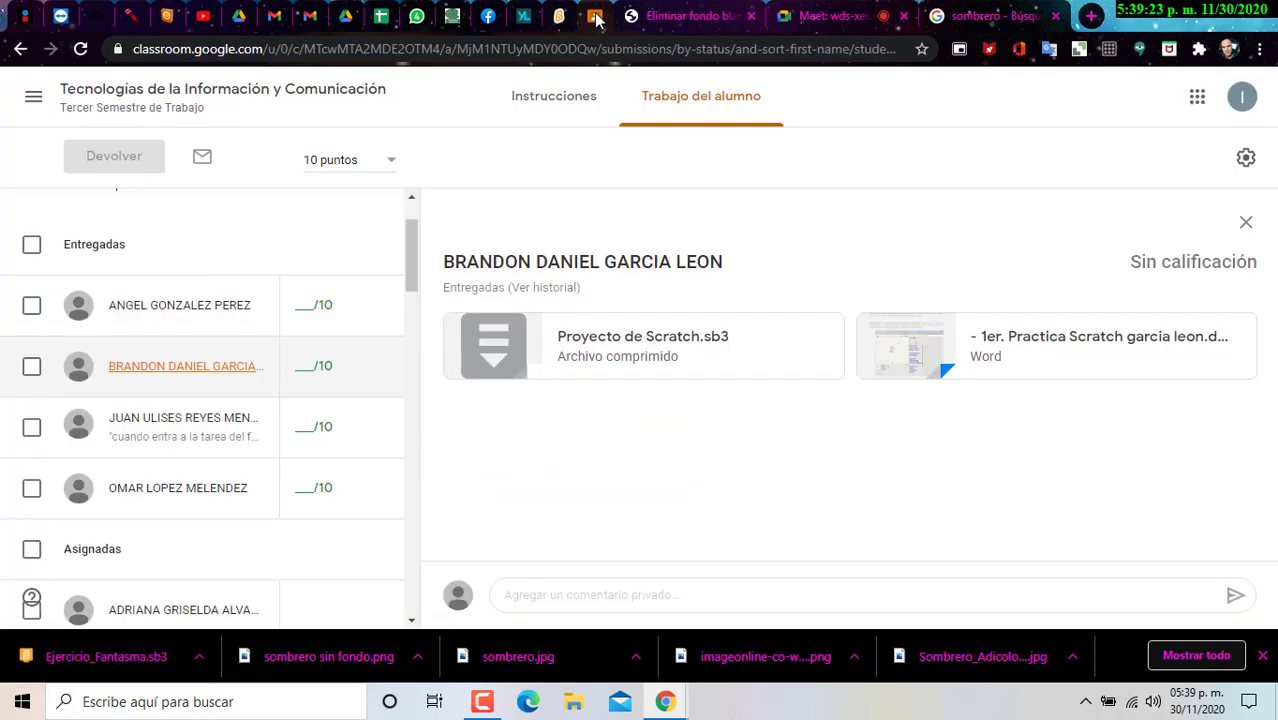
pyautogui.click(676, 334)
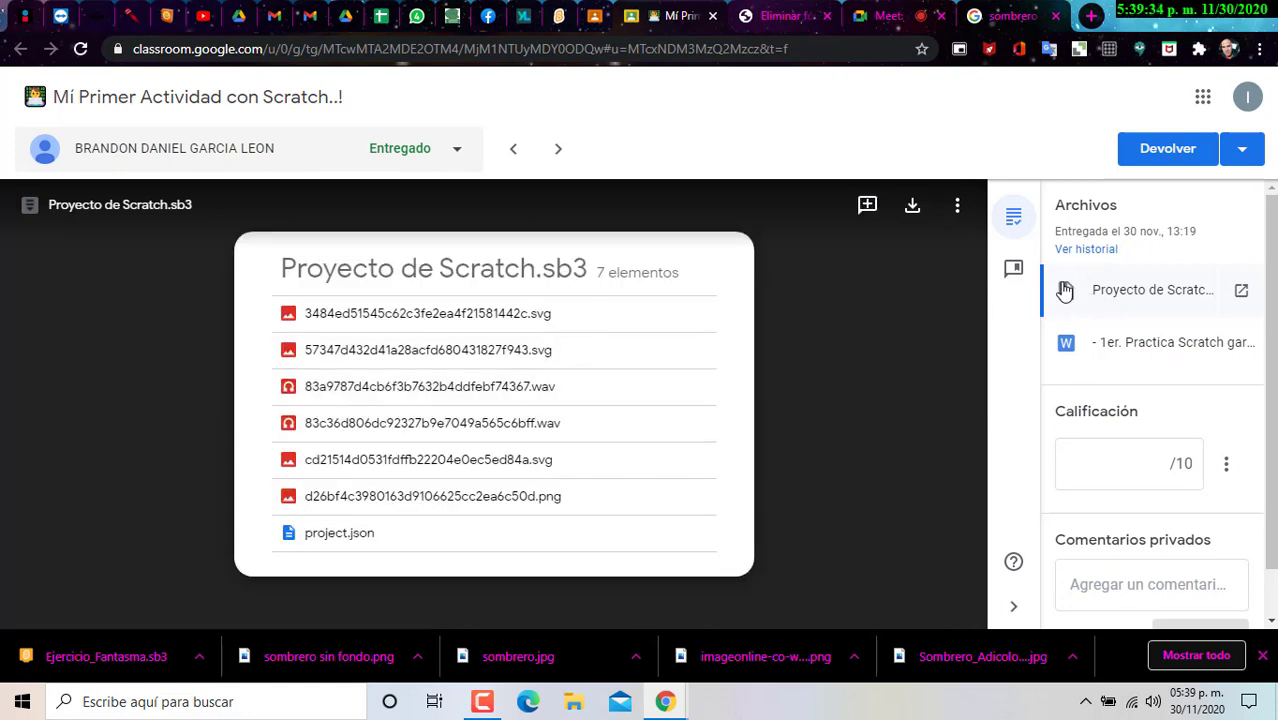
pyautogui.click(910, 210)
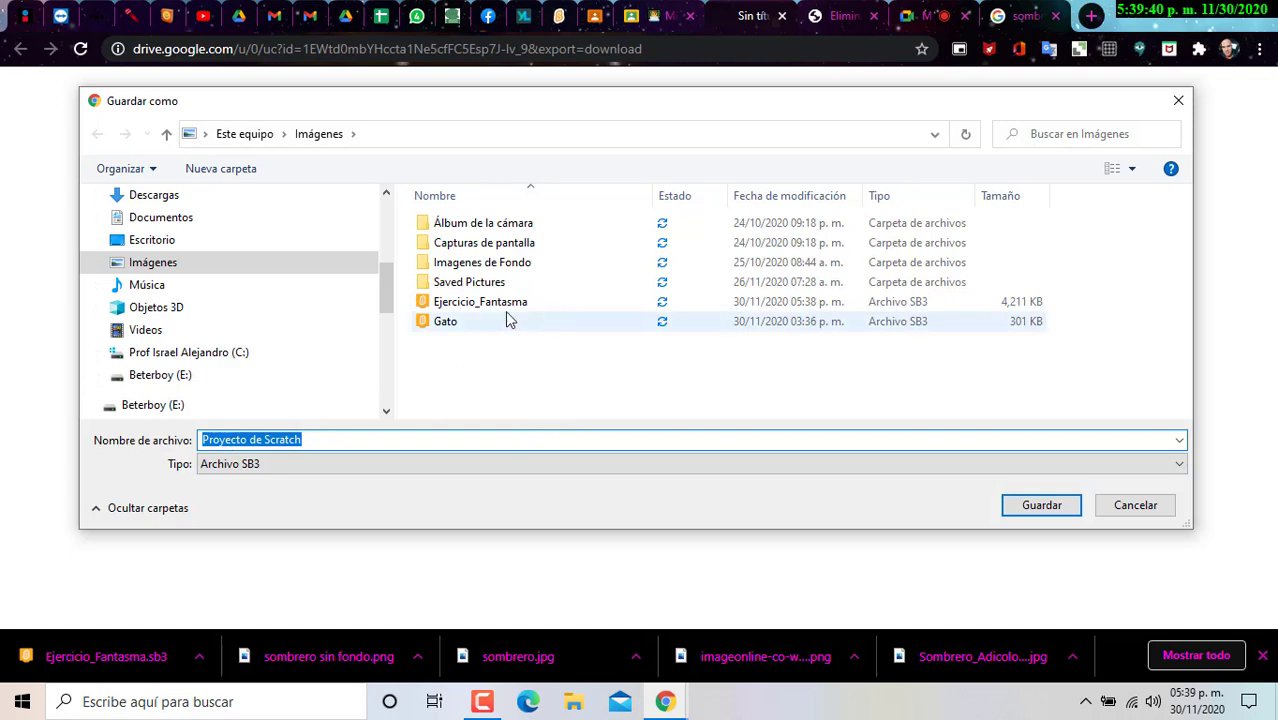
pyautogui.click(1050, 512)
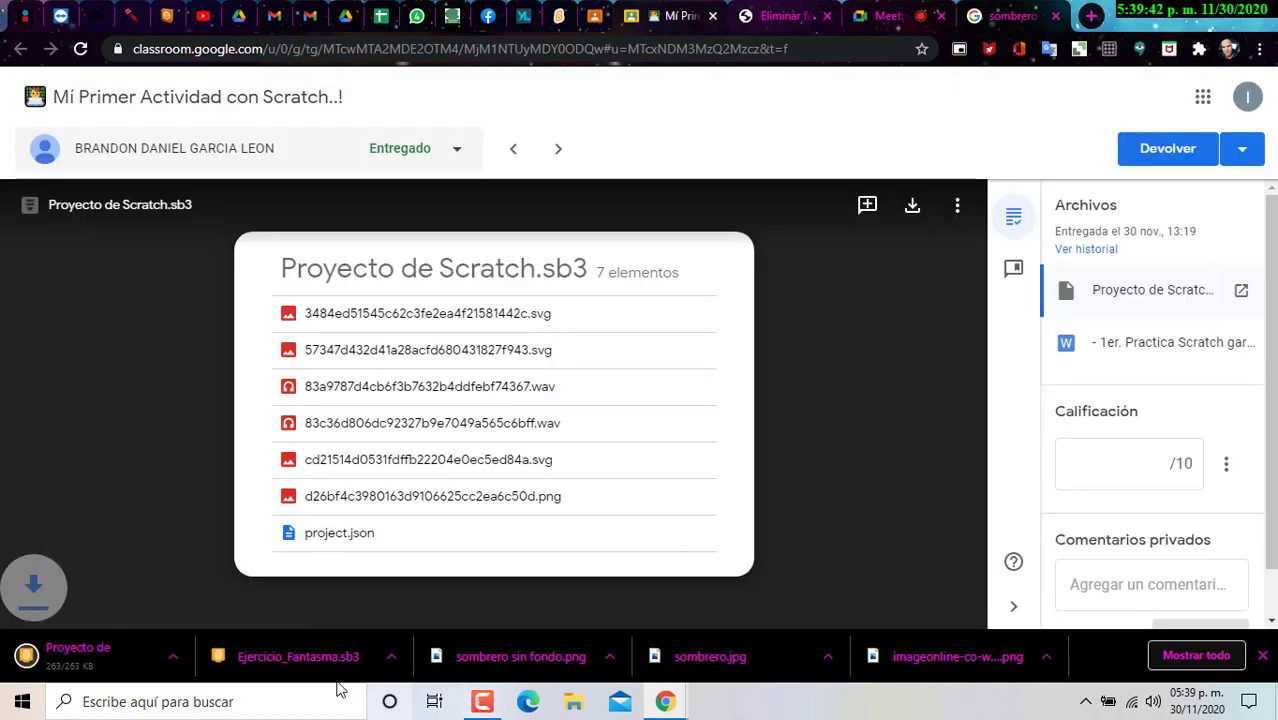
# Find and launch the Scratch Desktop application.
pyautogui.click(254, 700)
pyautogui.write('scra')
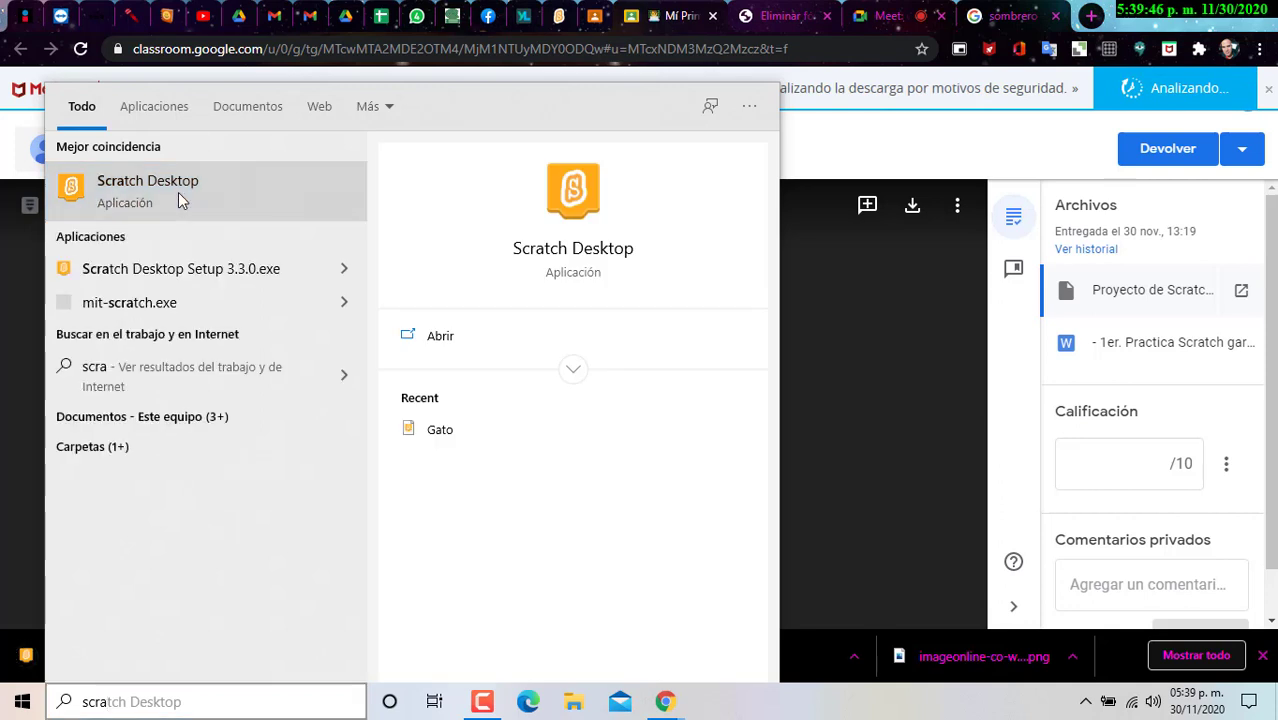
pyautogui.click(178, 195)
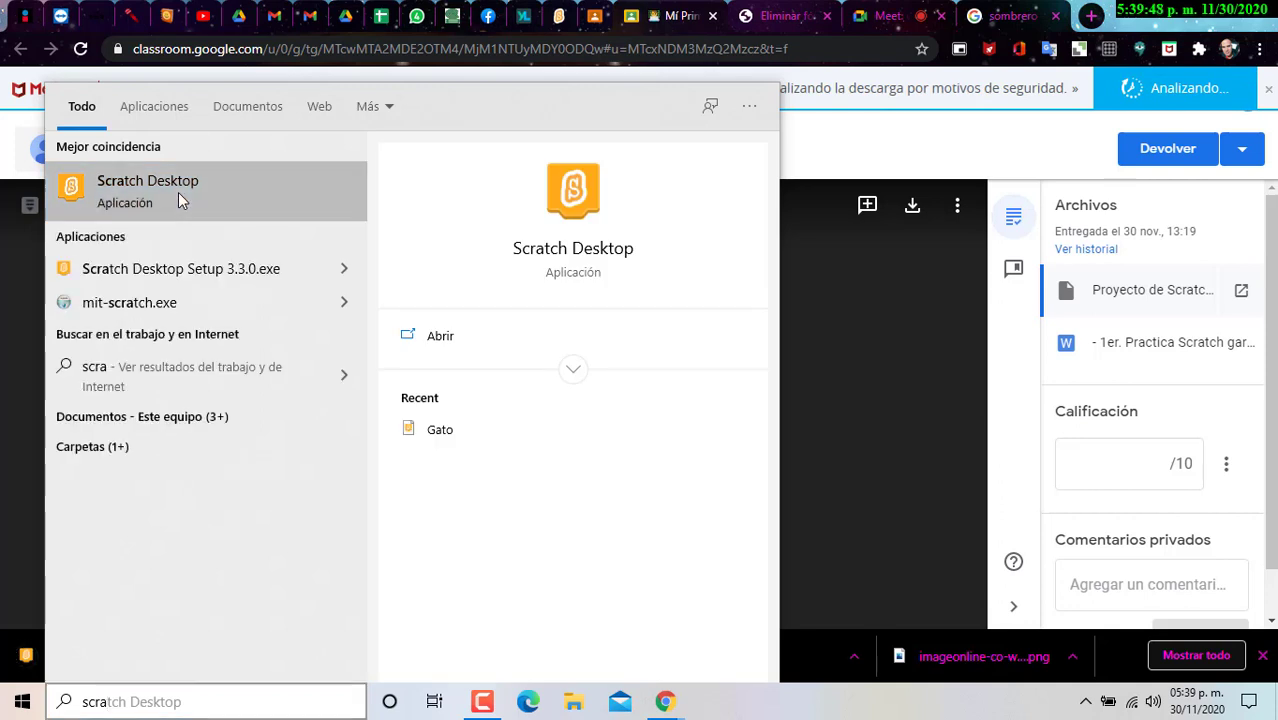
pyautogui.click(780, 215)
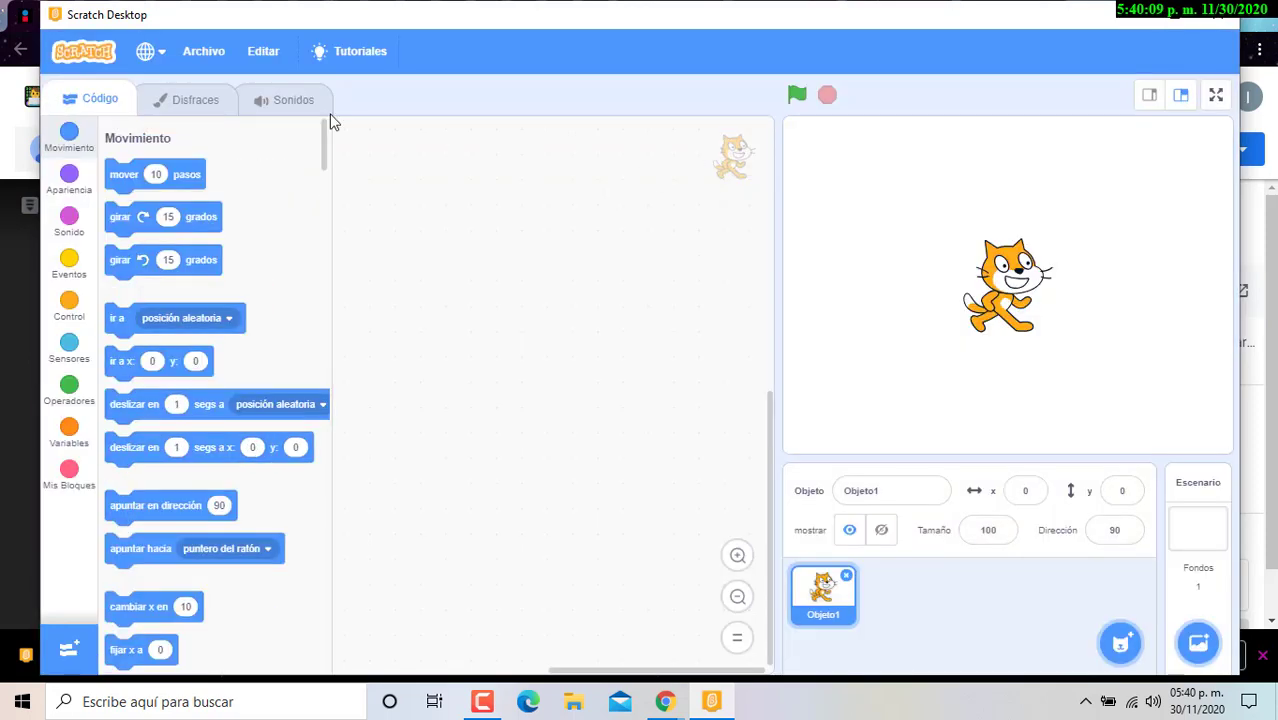
# Load the Proyecto de Scratch file from the Imágenes folder on the computer.
pyautogui.click(196, 54)
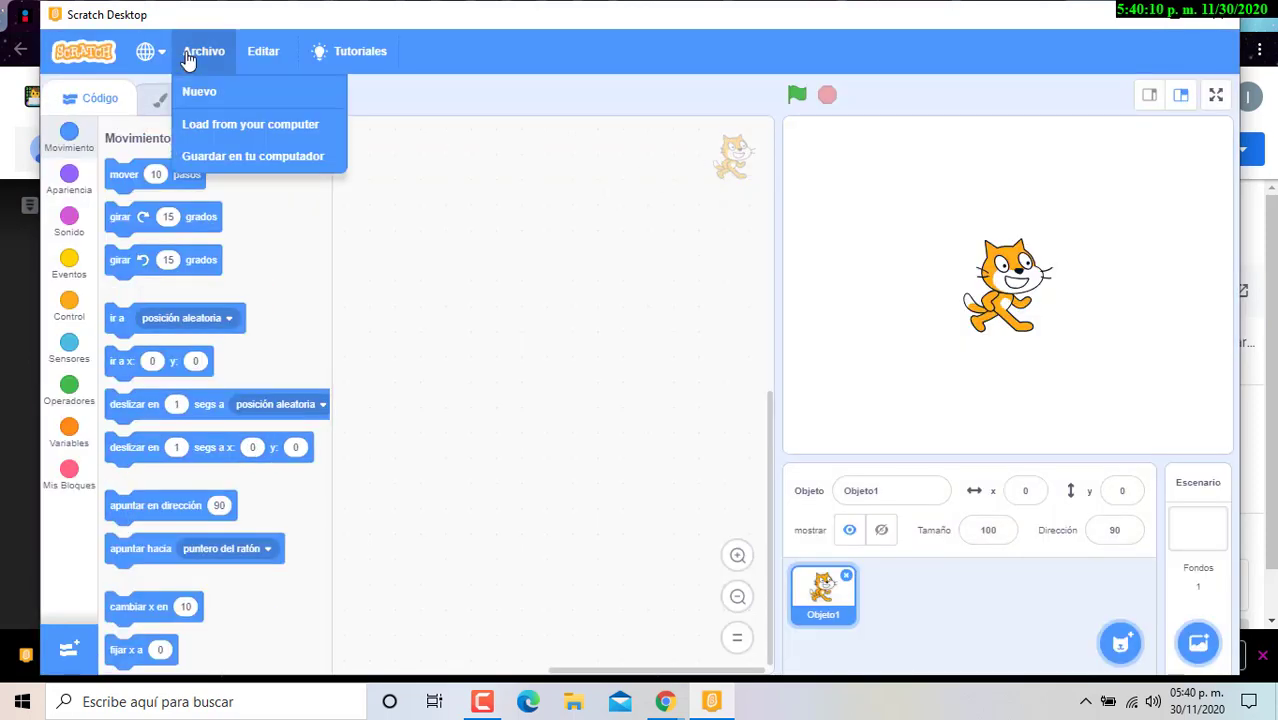
pyautogui.click(218, 127)
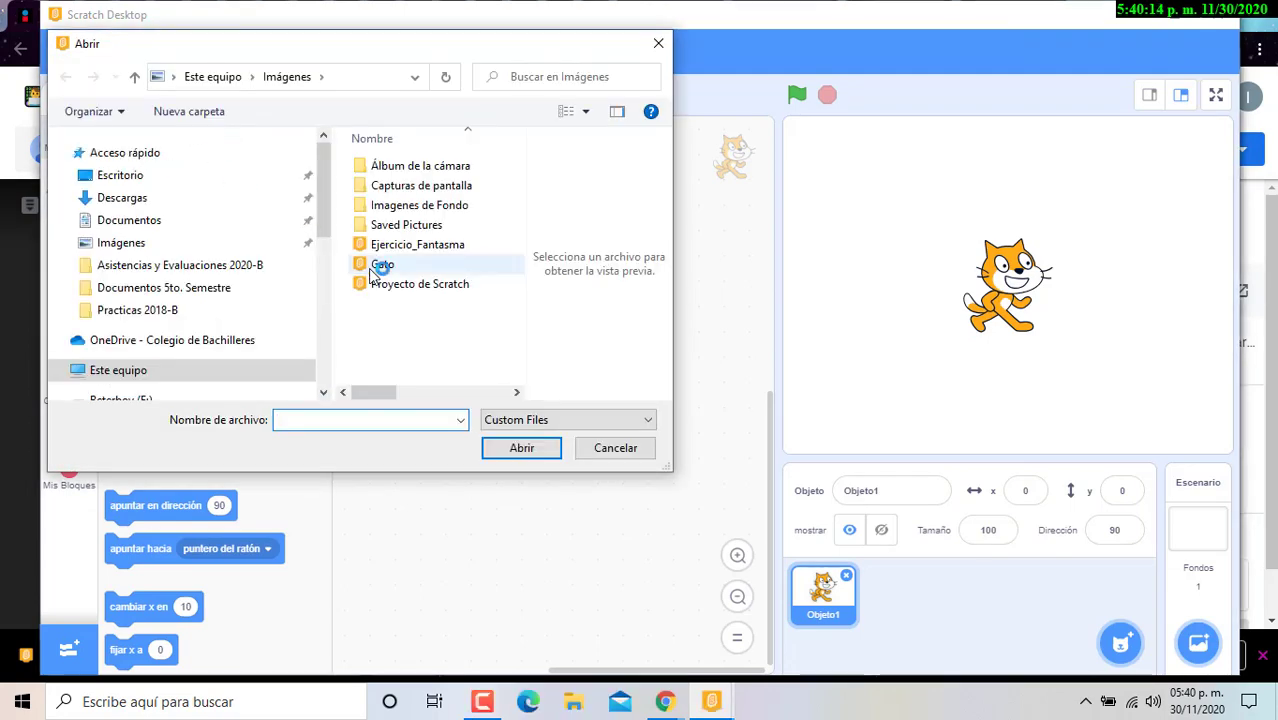
pyautogui.click(422, 285)
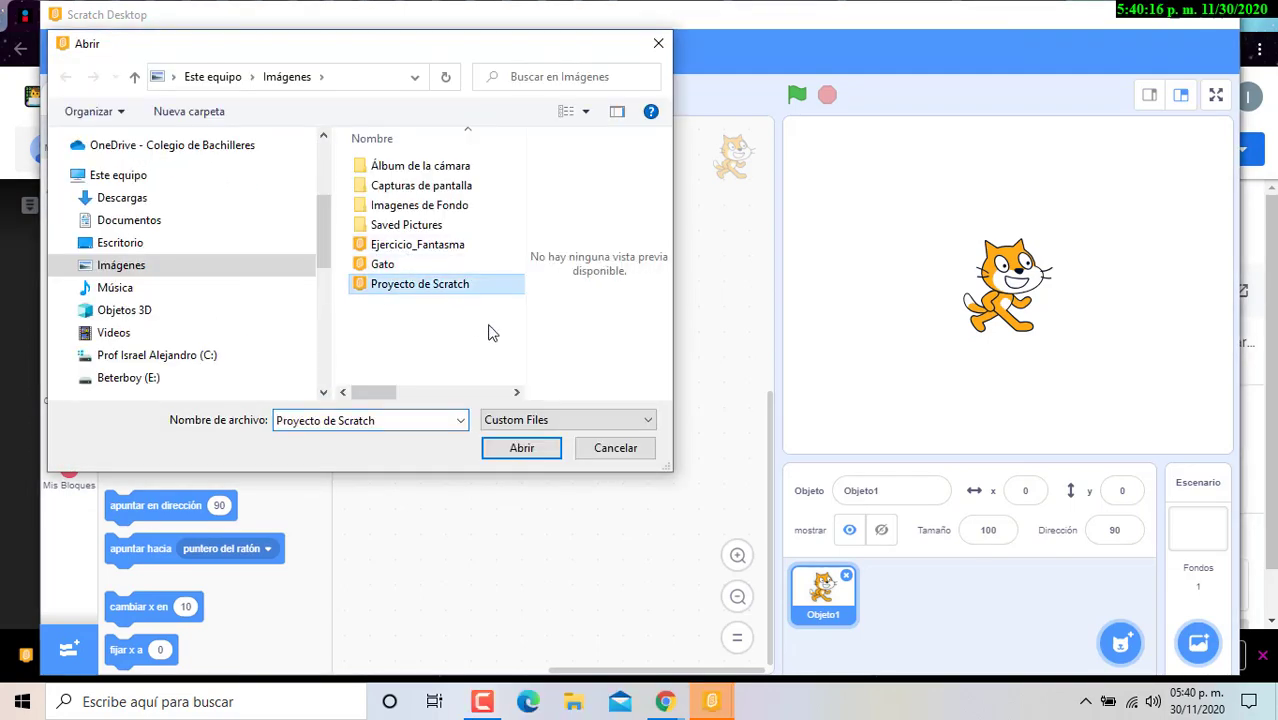
pyautogui.click(541, 446)
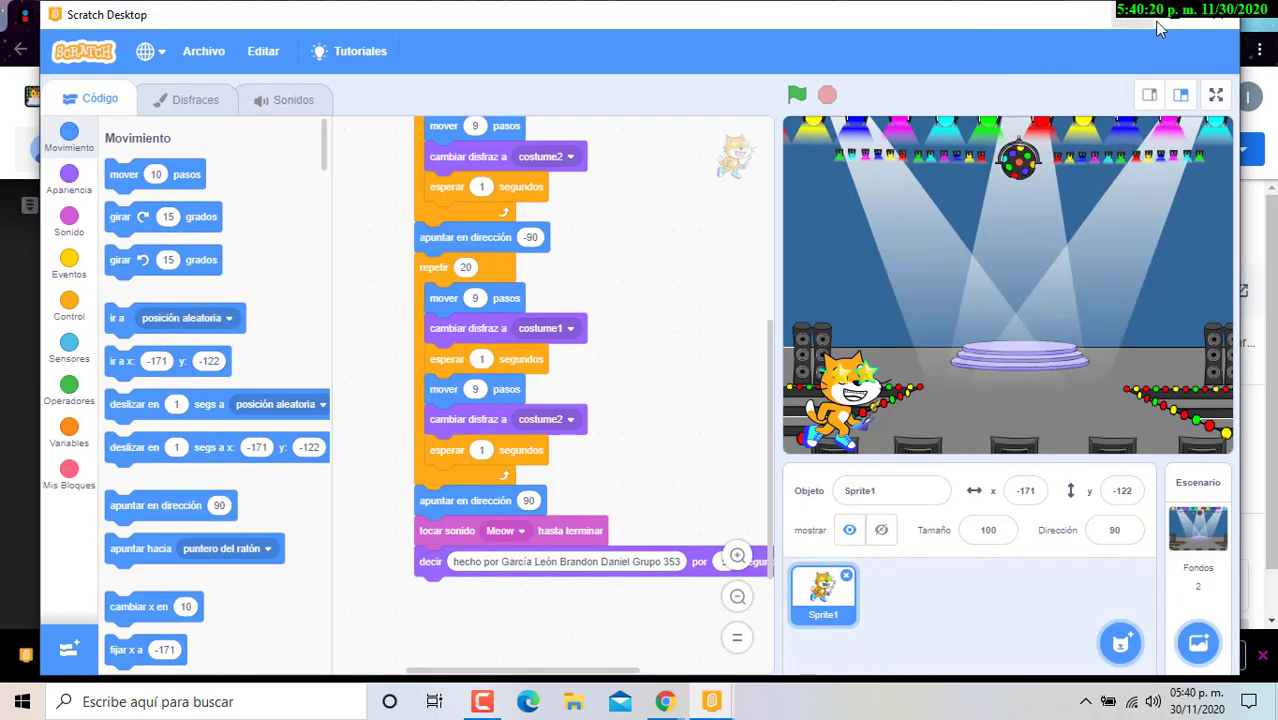
# Maximize the window, run the student's project to watch its animation, and close Scratch Desktop.
pyautogui.click(1171, 14)
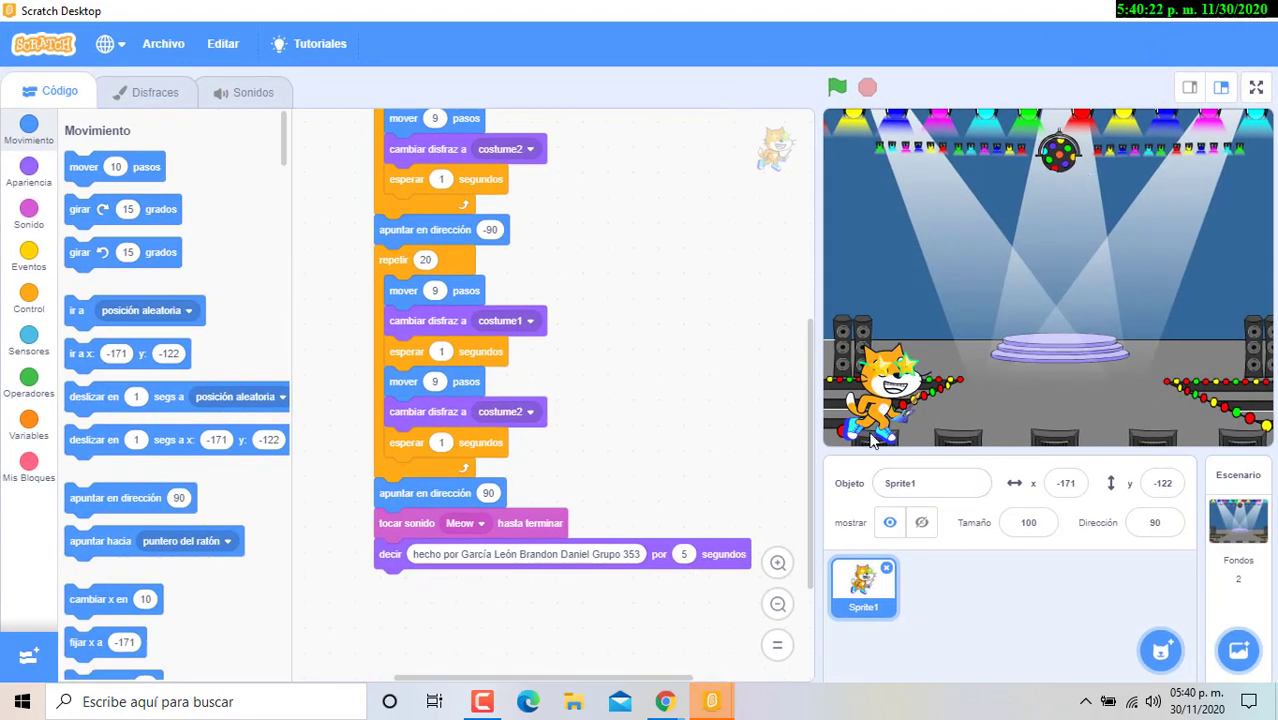
pyautogui.click(837, 89)
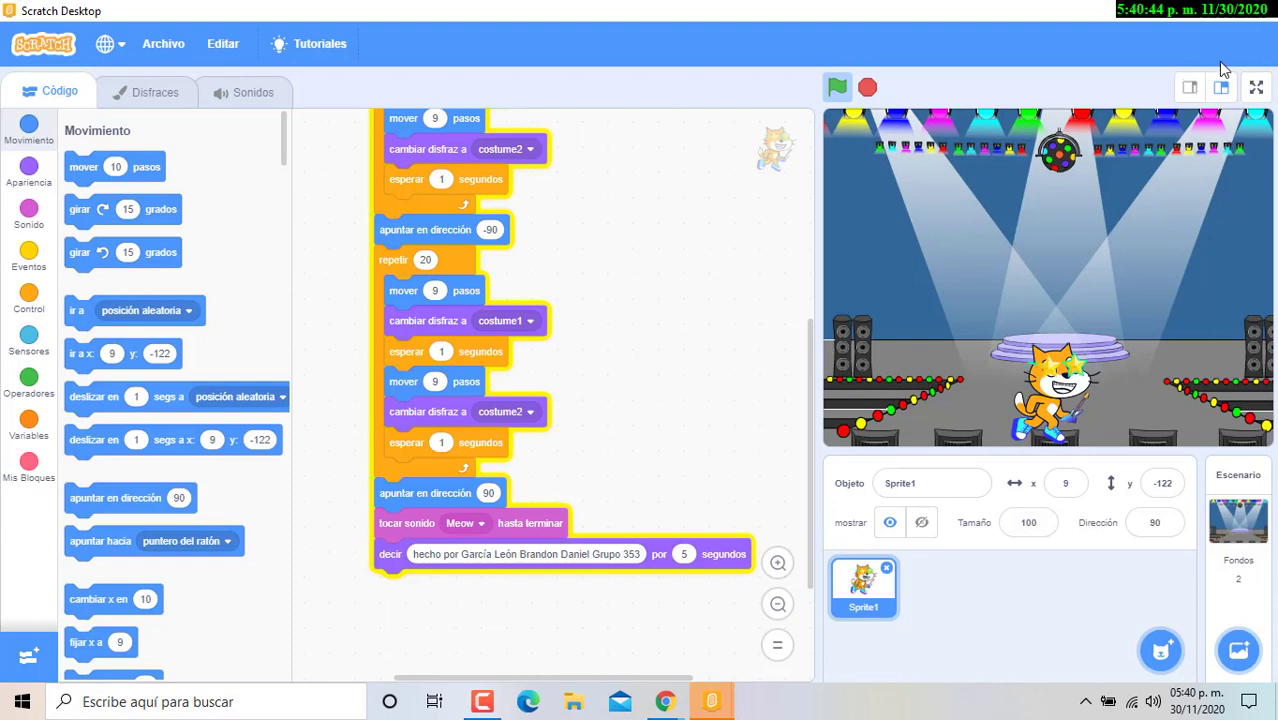
pyautogui.click(1262, 12)
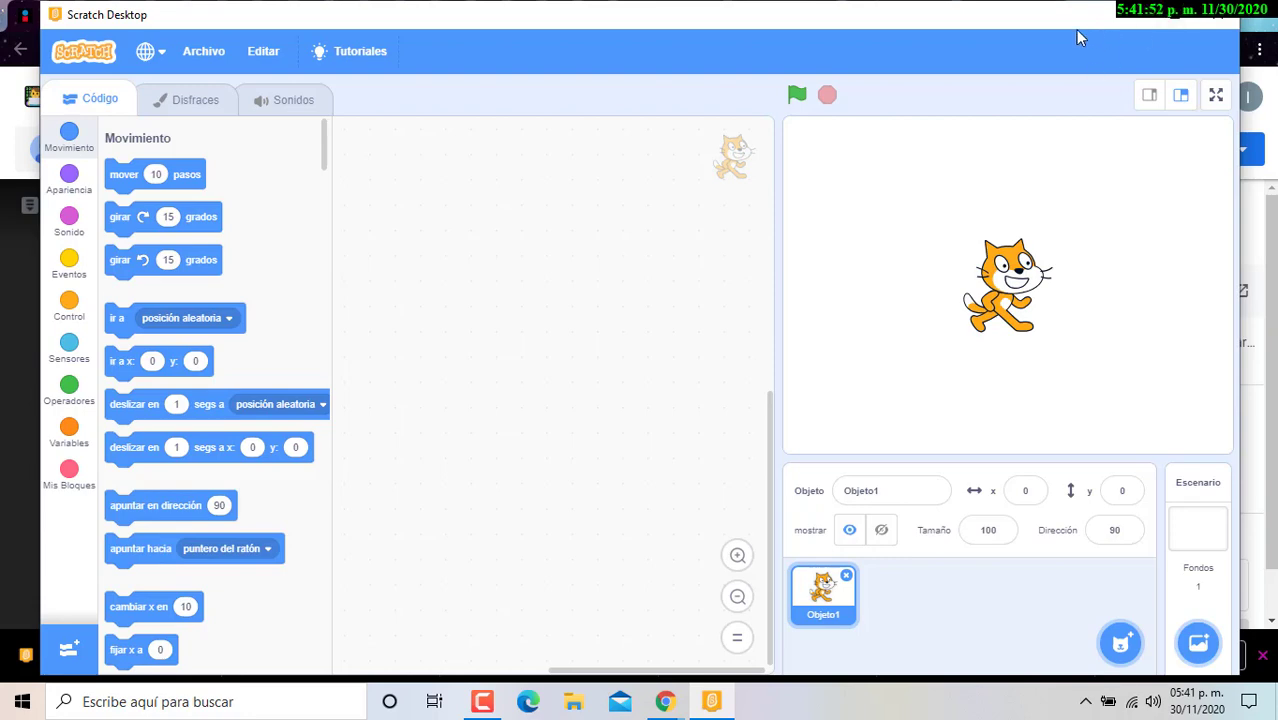
pyautogui.click(1219, 12)
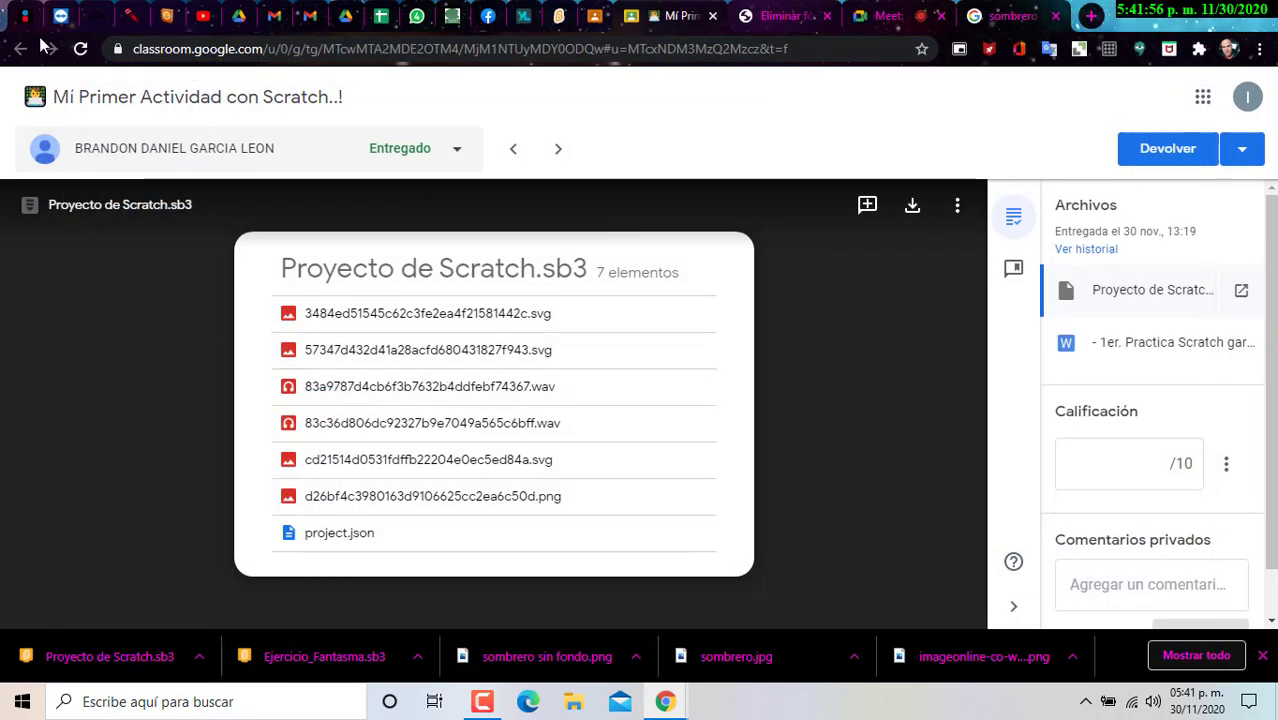
# Close the browser pages for the hat search, the white-background remover and the student's submission.
pyautogui.click(1040, 16)
pyautogui.click(1055, 16)
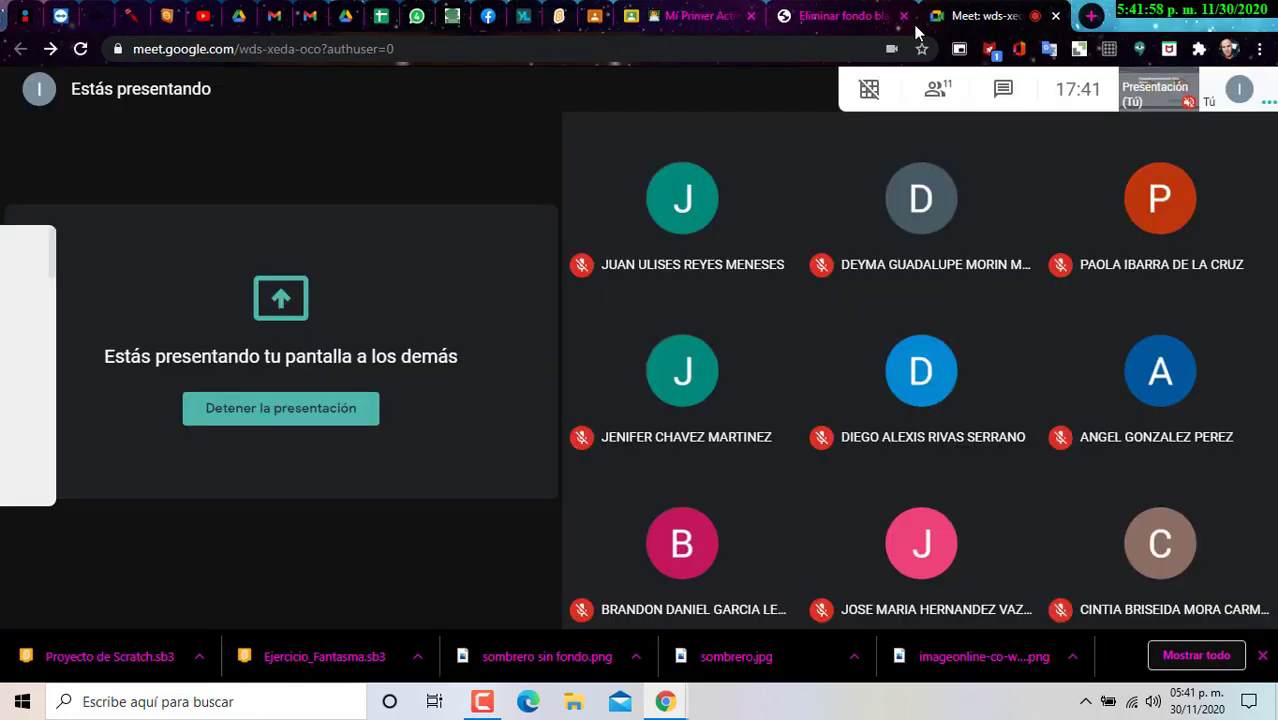
pyautogui.click(877, 18)
pyautogui.click(903, 16)
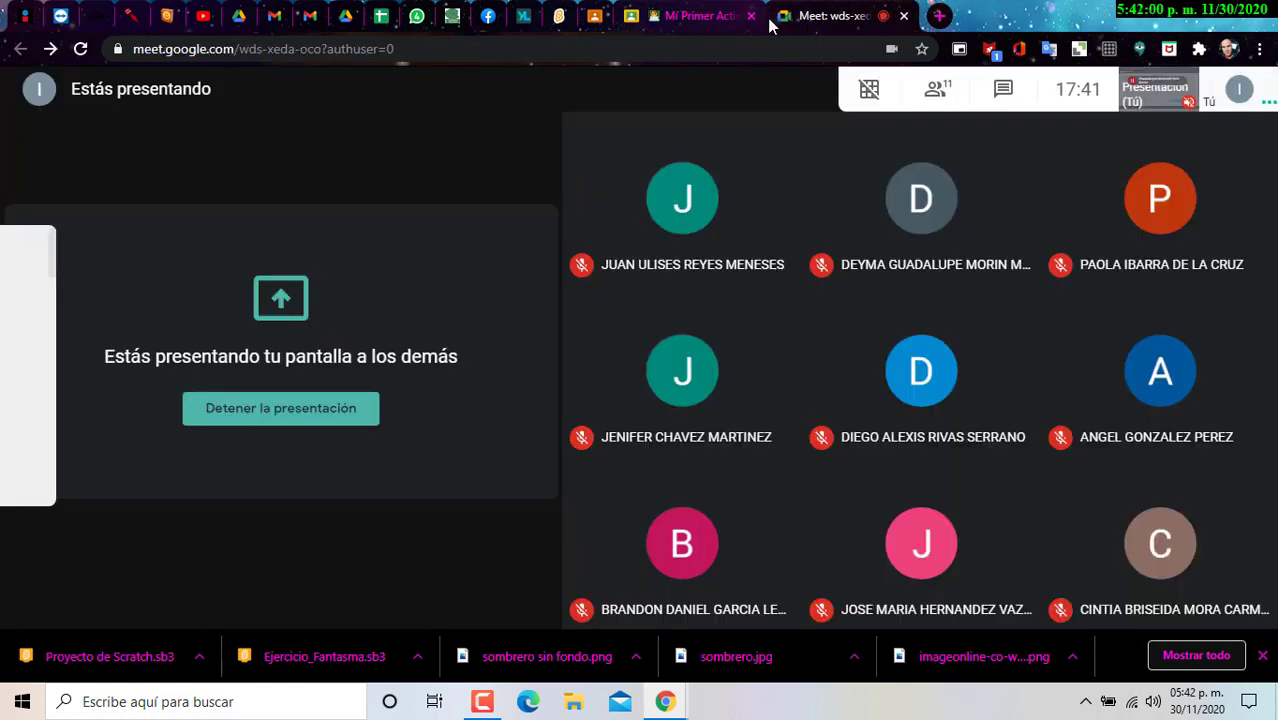
pyautogui.click(661, 18)
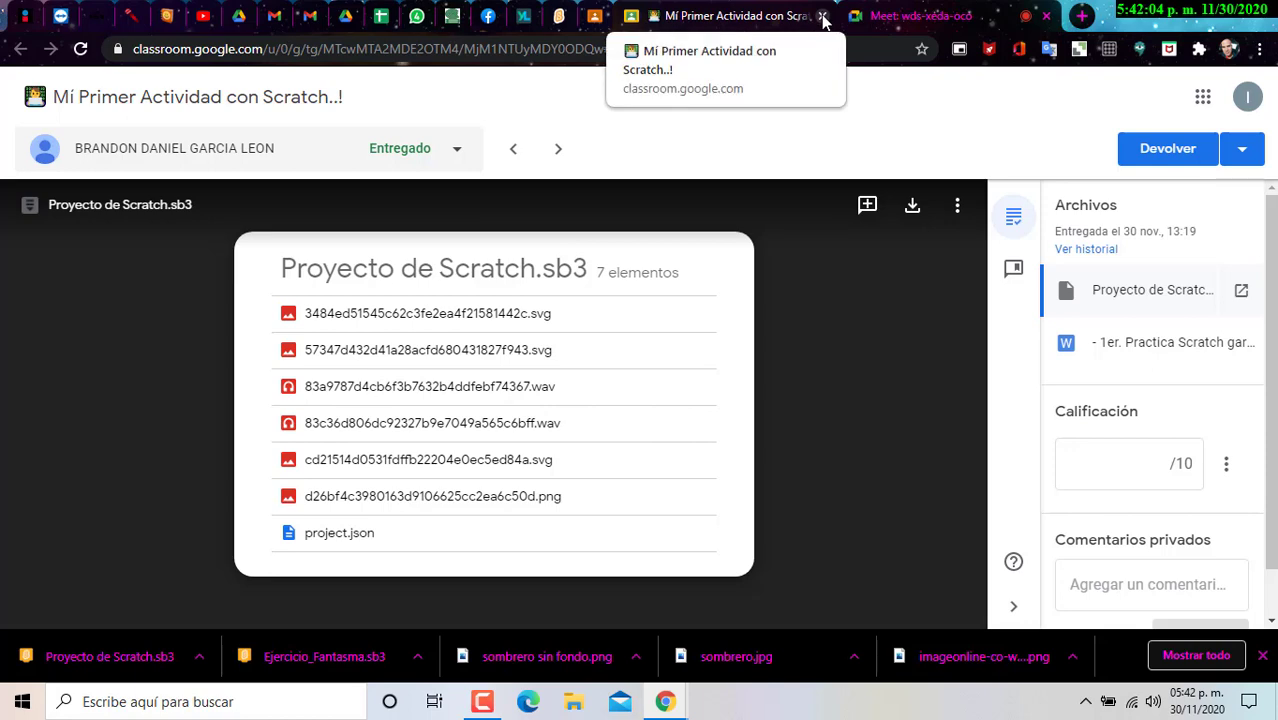
pyautogui.click(822, 16)
# Return to the class's Trabajo en clase page in Google Classroom and examine the Semana 6 code programming assignment.
pyautogui.click(596, 18)
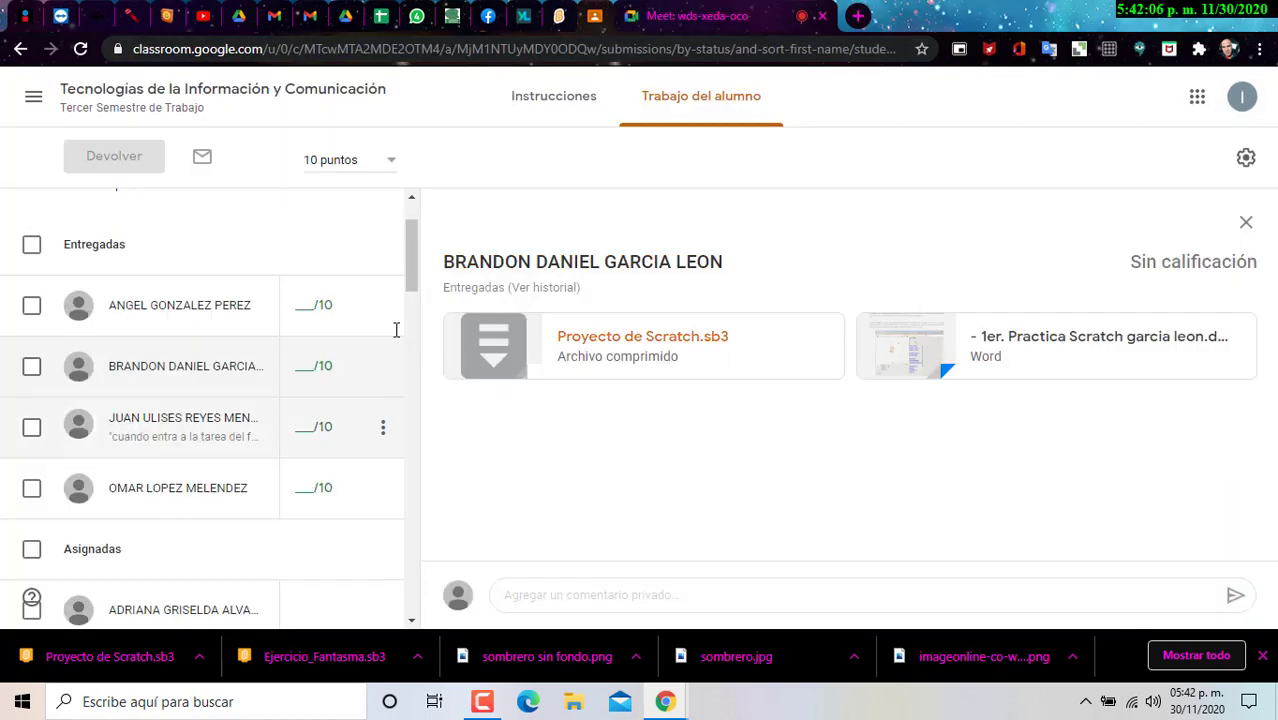
pyautogui.click(276, 93)
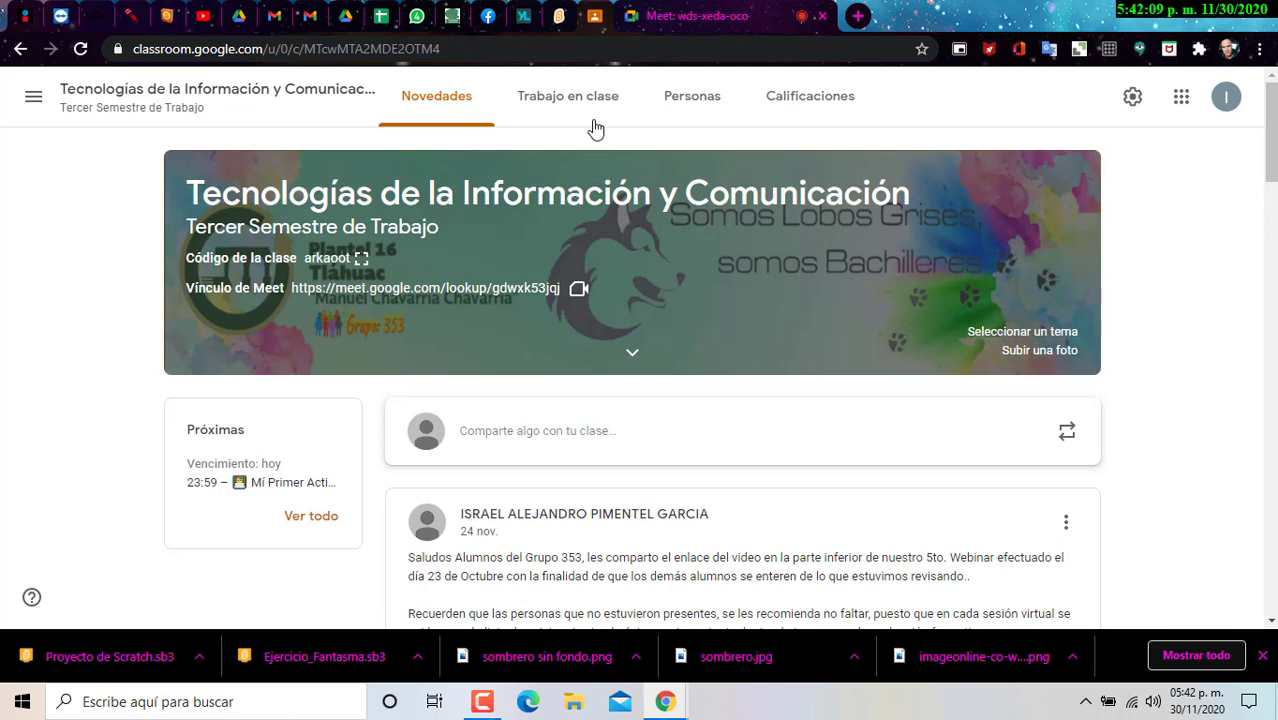
pyautogui.click(594, 122)
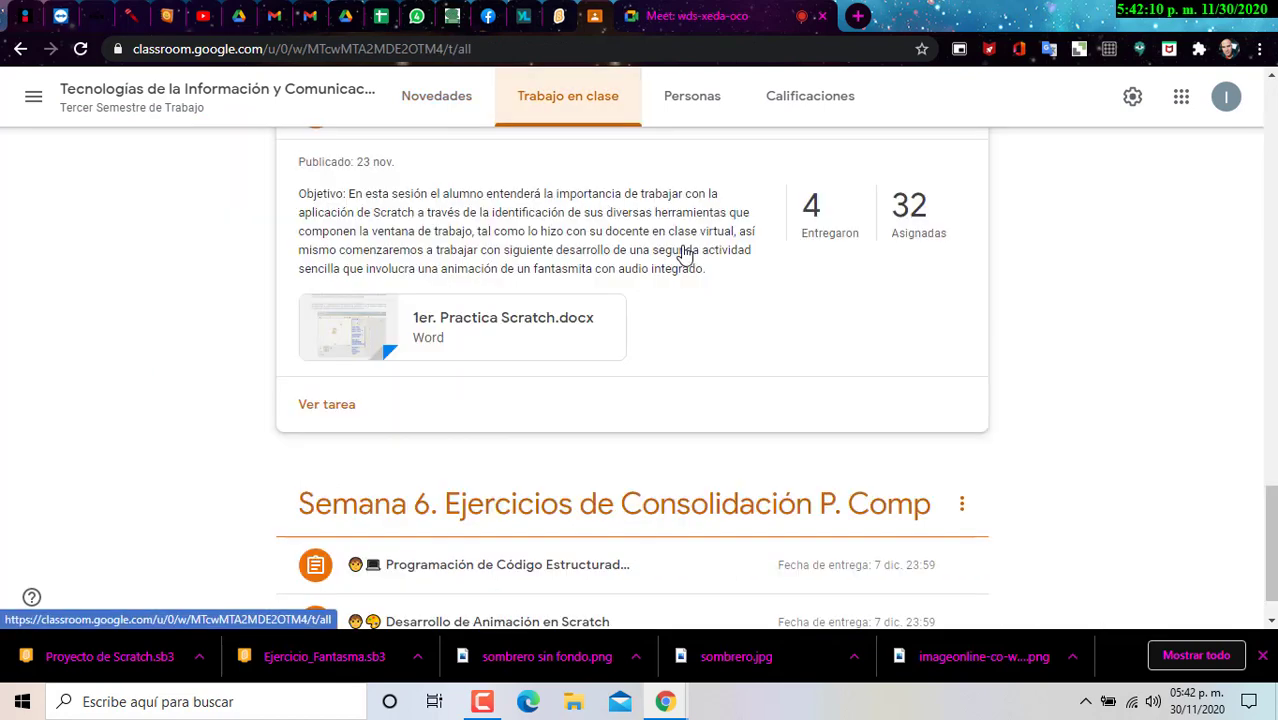
pyautogui.click(465, 566)
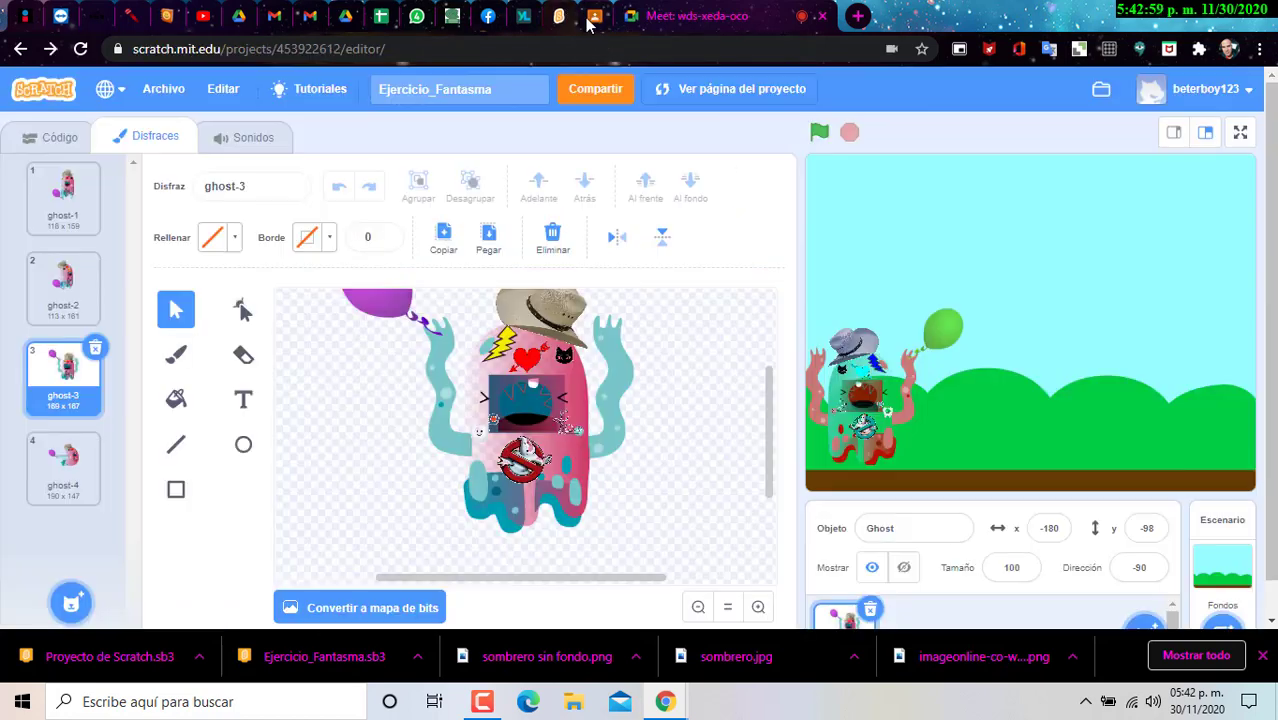
pyautogui.click(594, 16)
# Switch to the Google Meet call and stop presenting the screen.
pyautogui.click(678, 14)
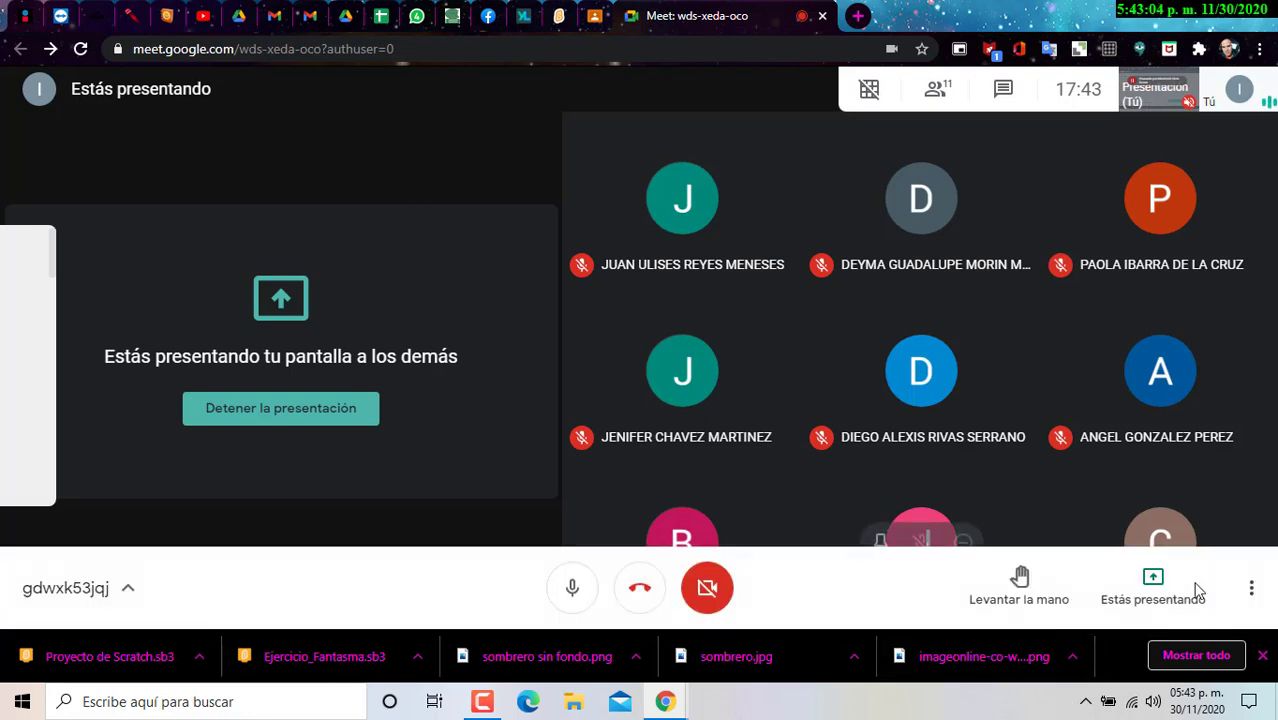
pyautogui.click(1153, 585)
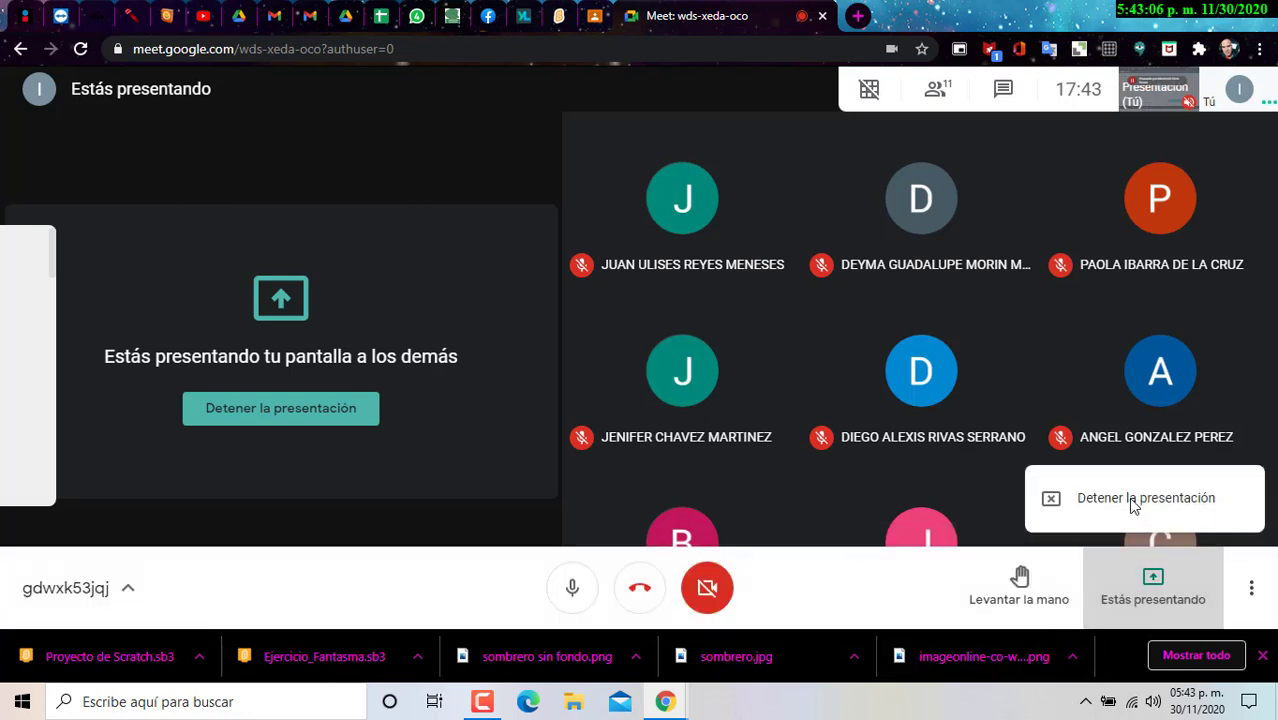
pyautogui.click(1138, 516)
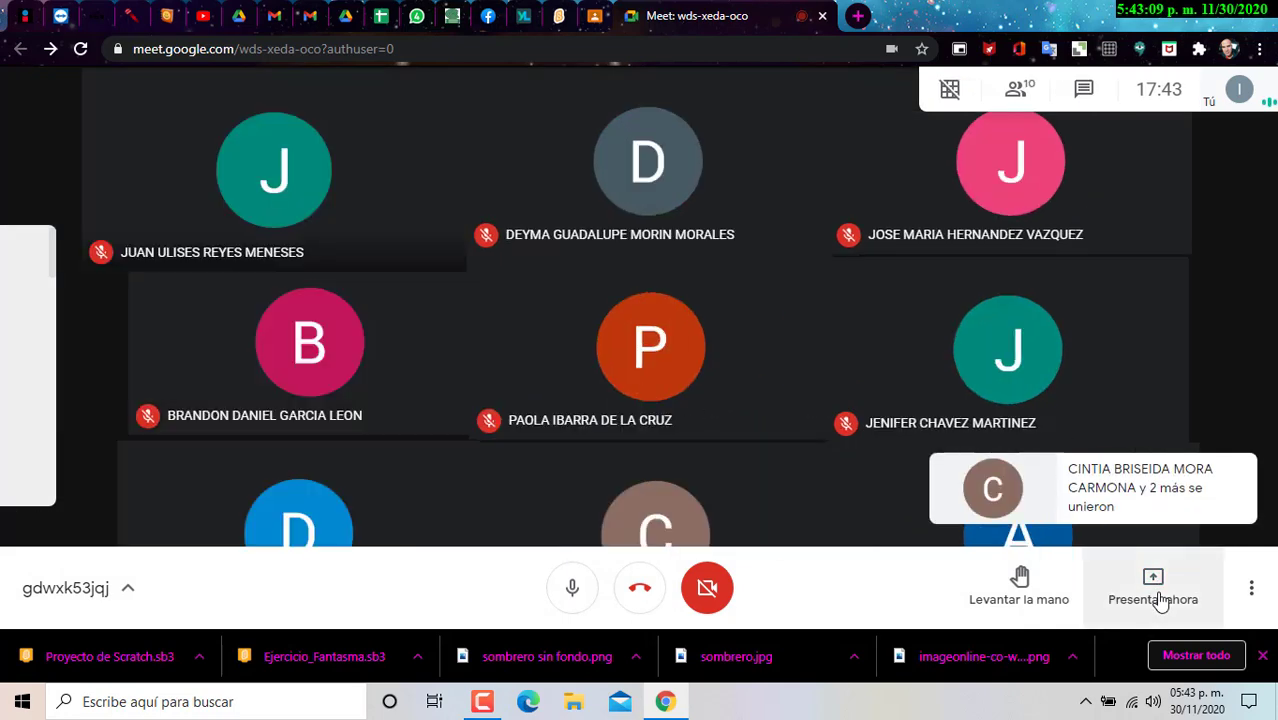
# Present the Trabajo en clase browser tab in the Meet call with its audio shared.
pyautogui.click(1157, 592)
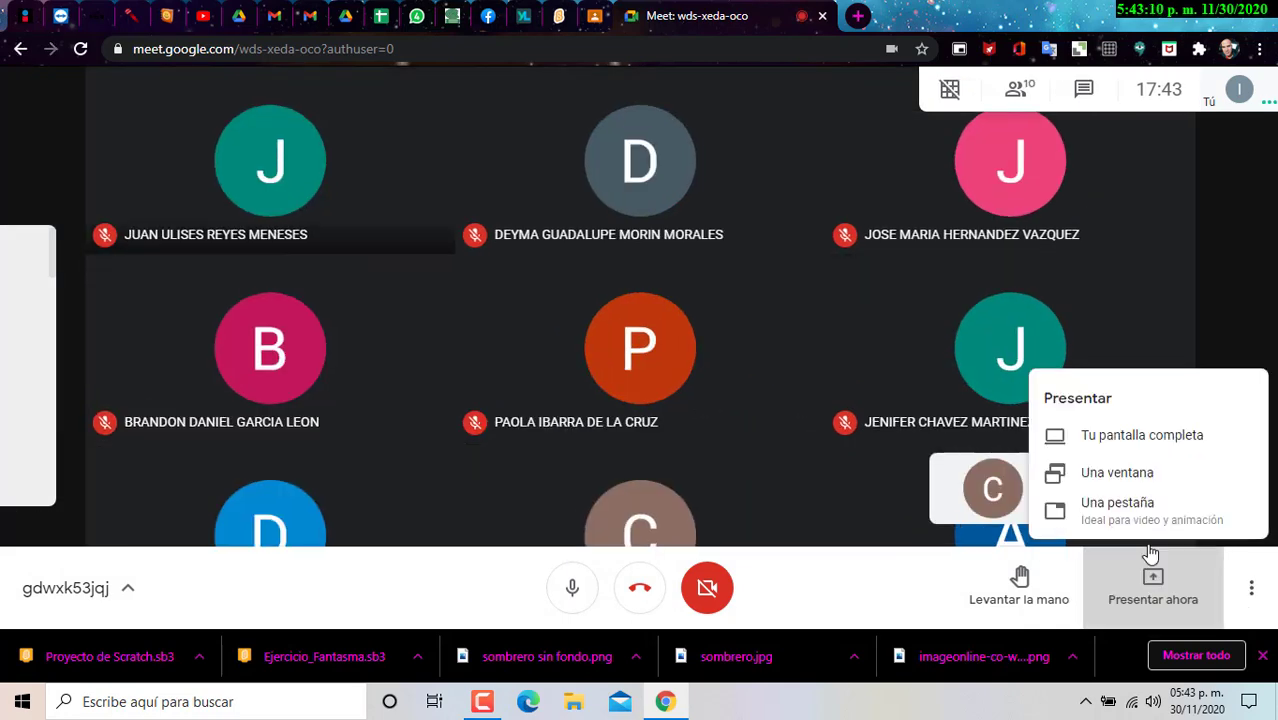
pyautogui.click(1138, 516)
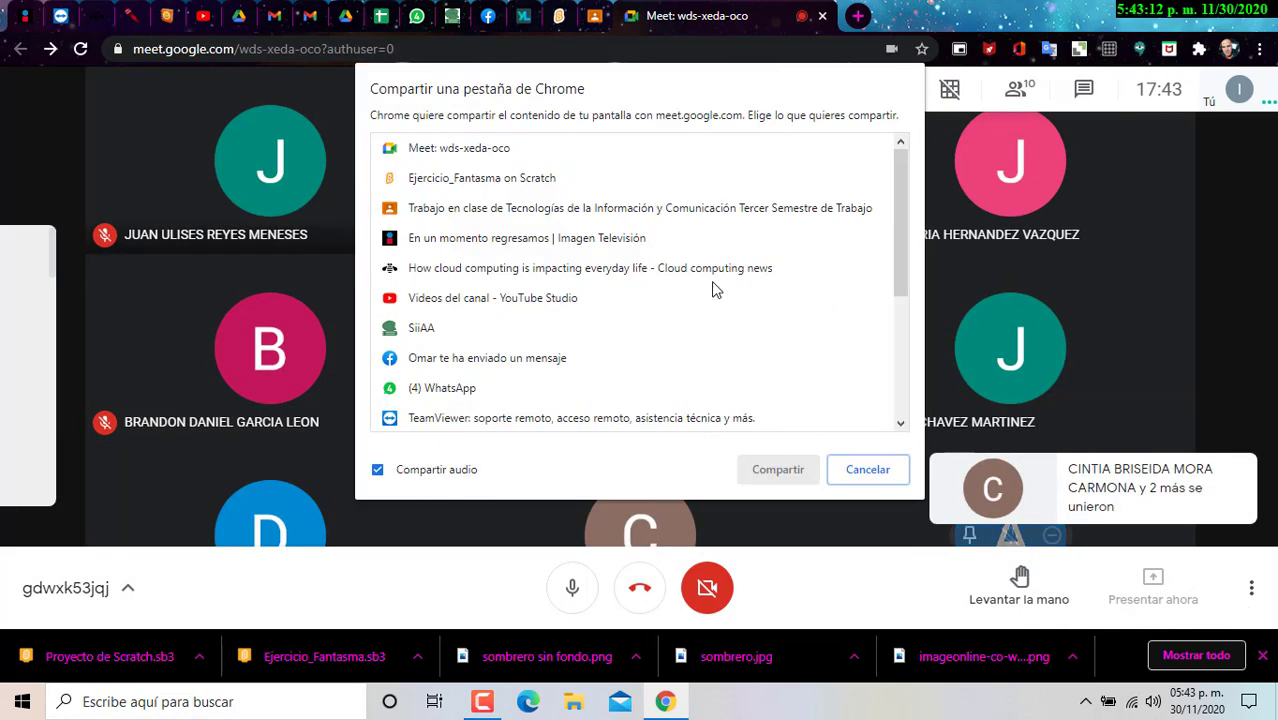
pyautogui.click(522, 210)
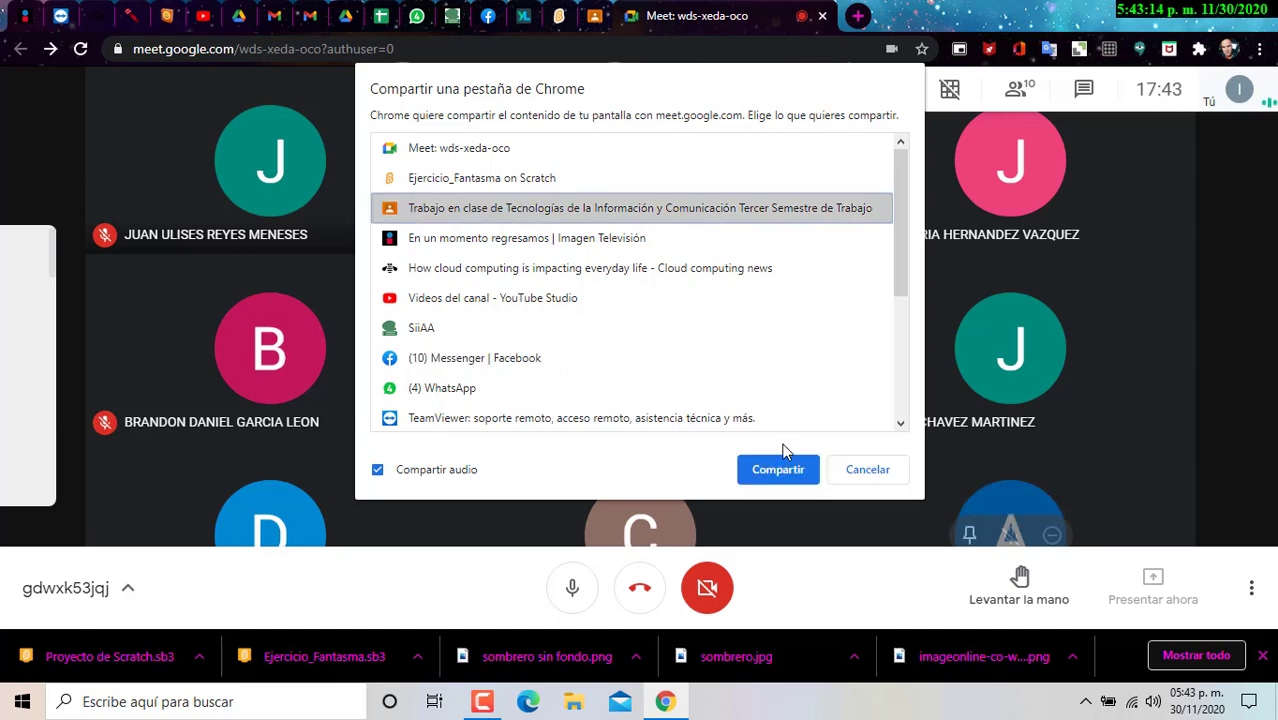
pyautogui.click(790, 475)
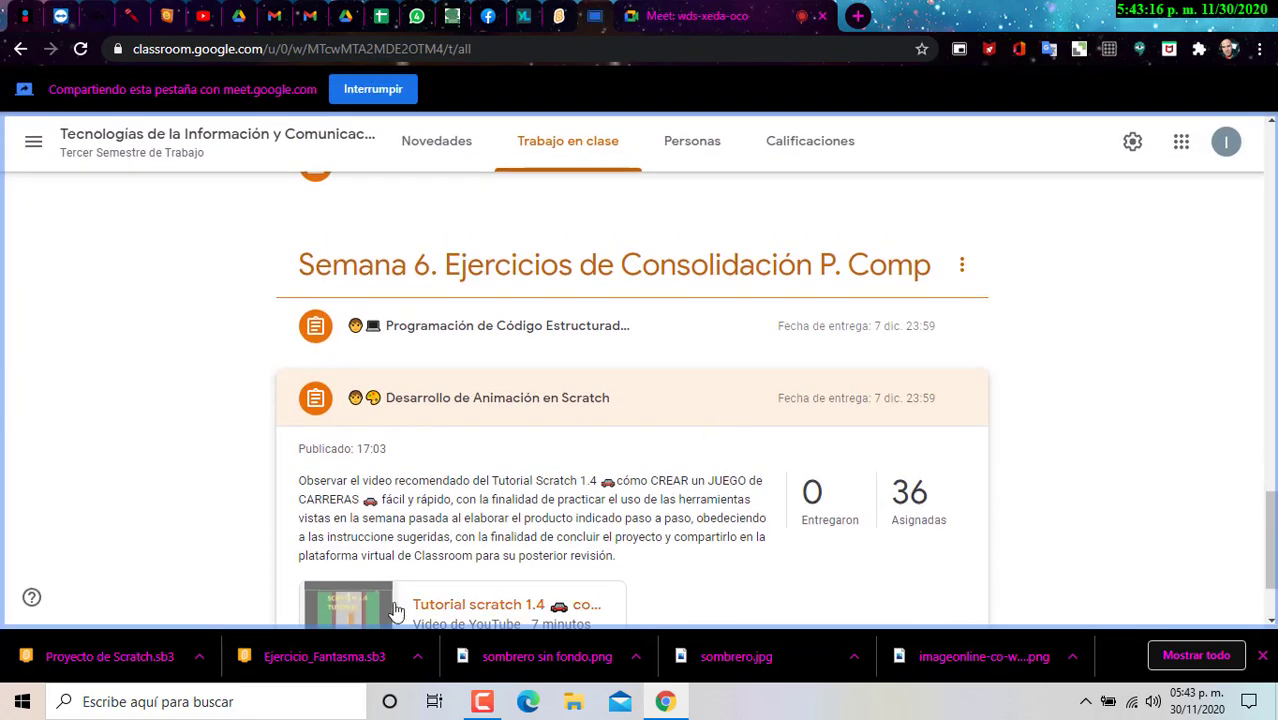
# Open the Tutorial scratch 1.4 racing game video from the animation assignment, play its opening, pause at 0:49 and dismiss the video suggestions.
pyautogui.click(417, 606)
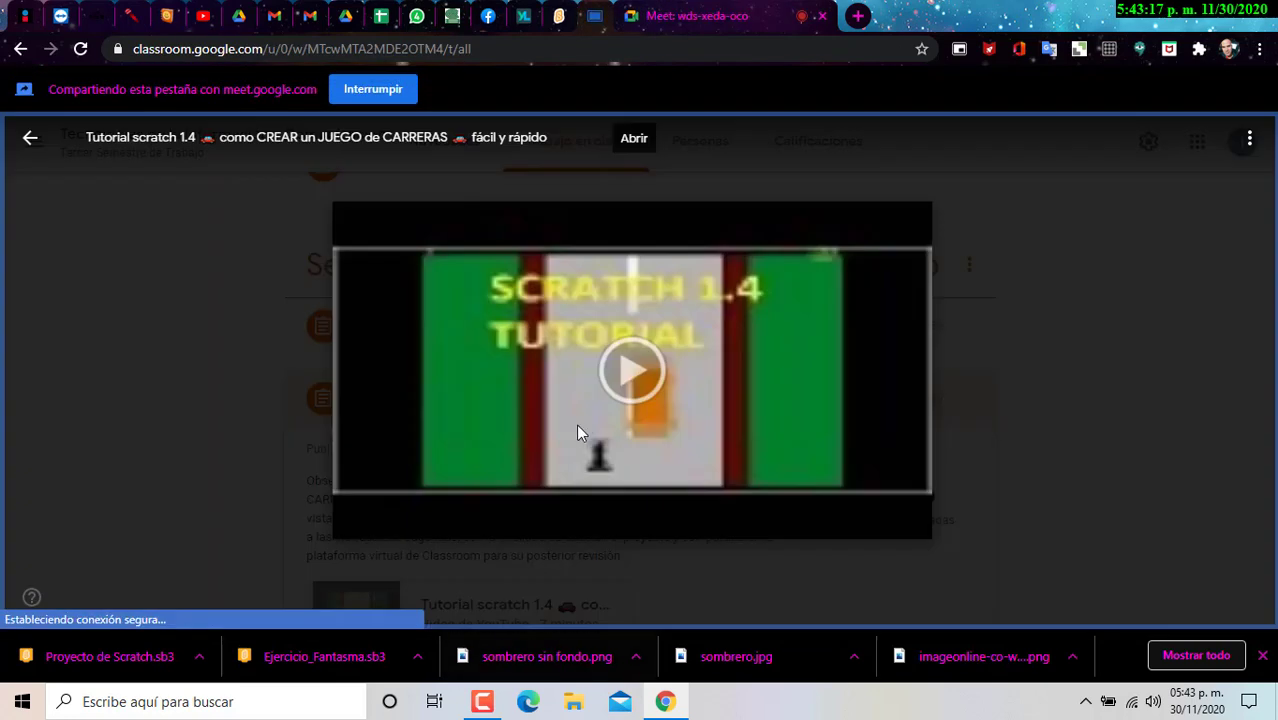
pyautogui.click(674, 445)
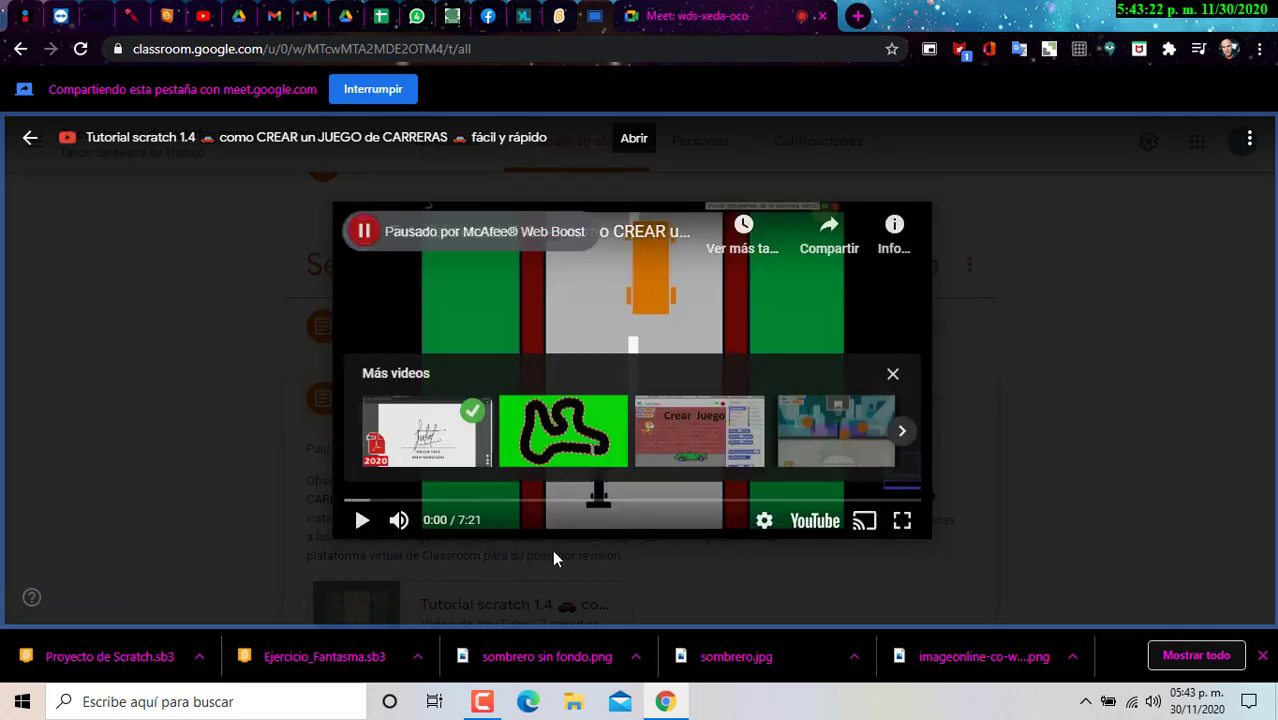
pyautogui.press('space')
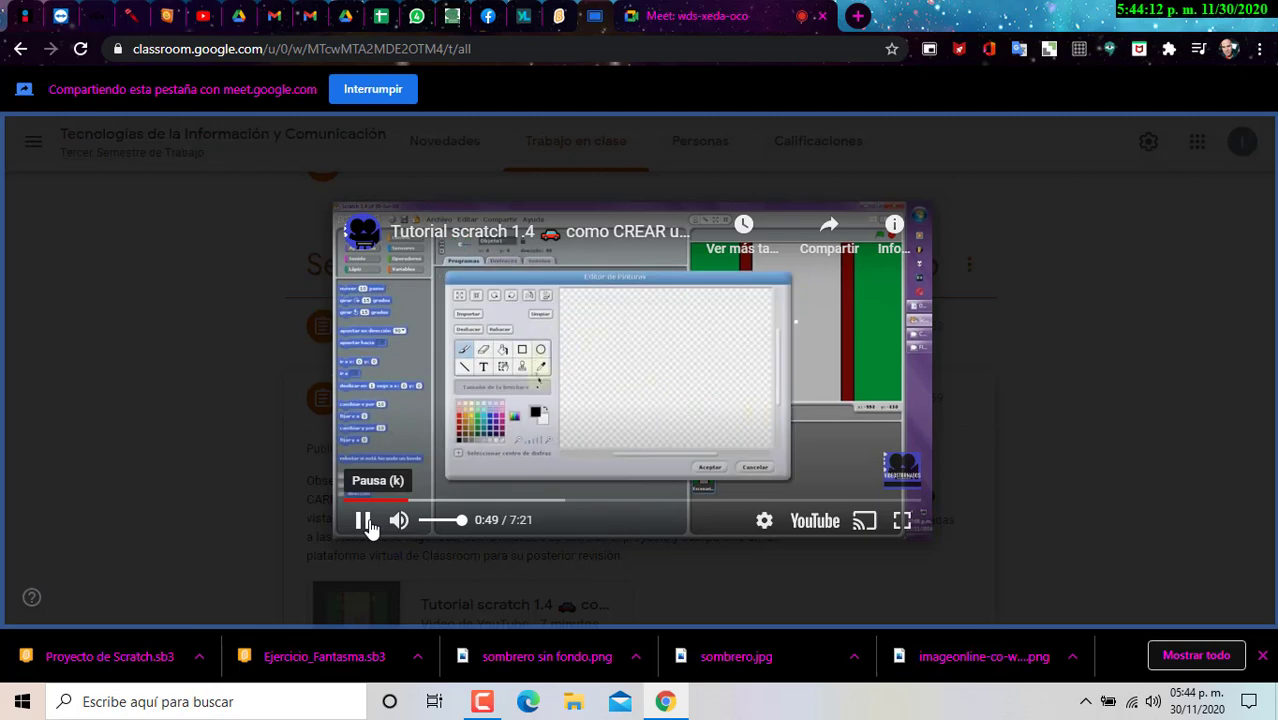
pyautogui.click(363, 520)
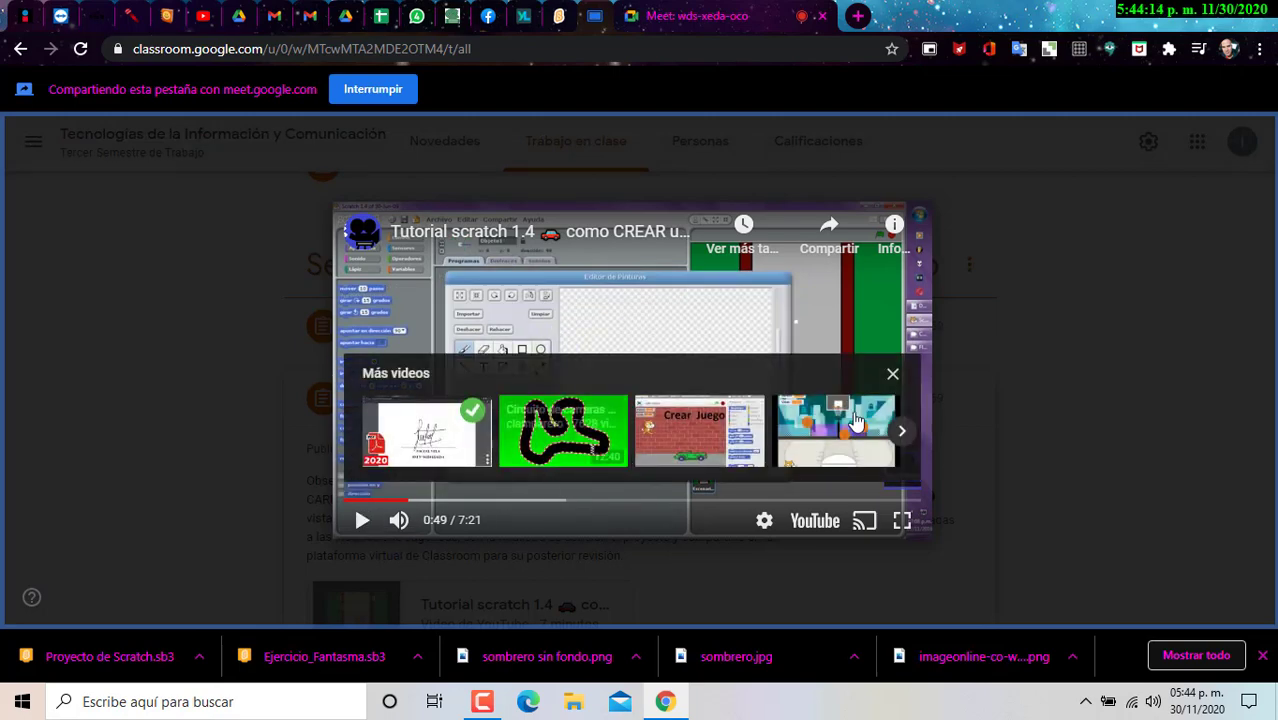
pyautogui.click(893, 376)
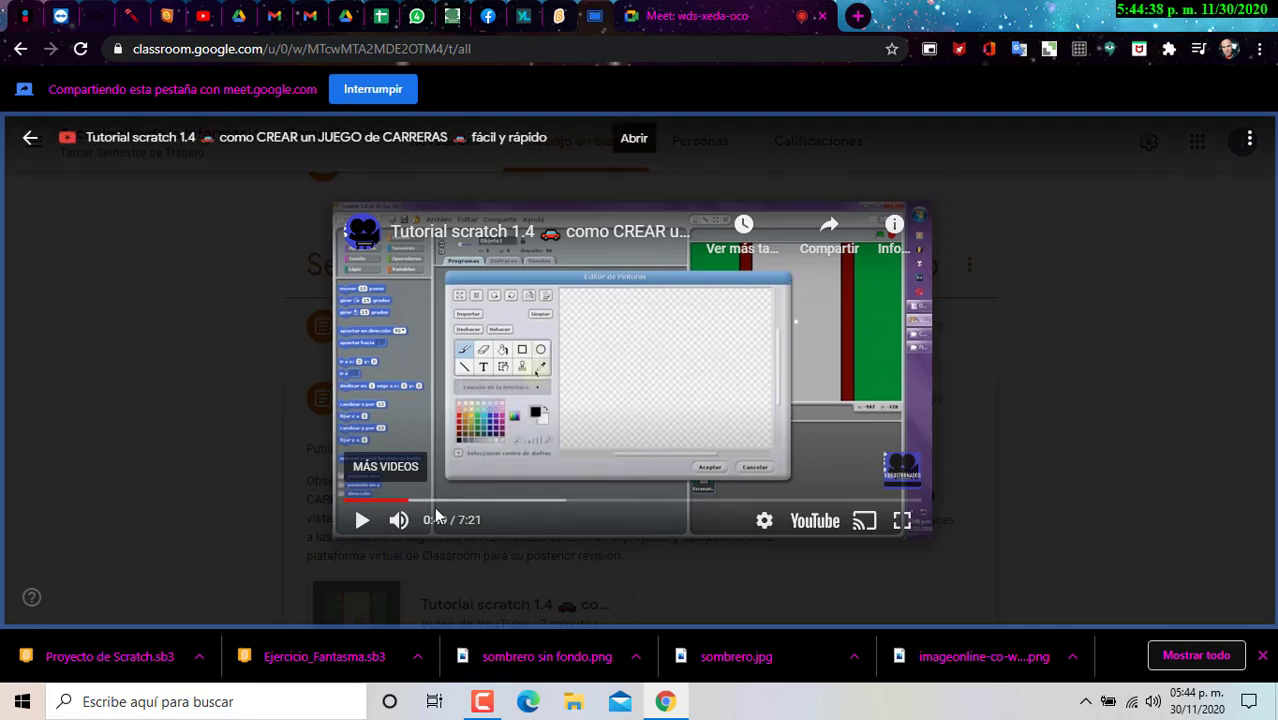
# Skip the tutorial video ahead to about 5:19, play the car programming part and pause it.
pyautogui.moveTo(417, 502); pyautogui.dragTo(765, 514)
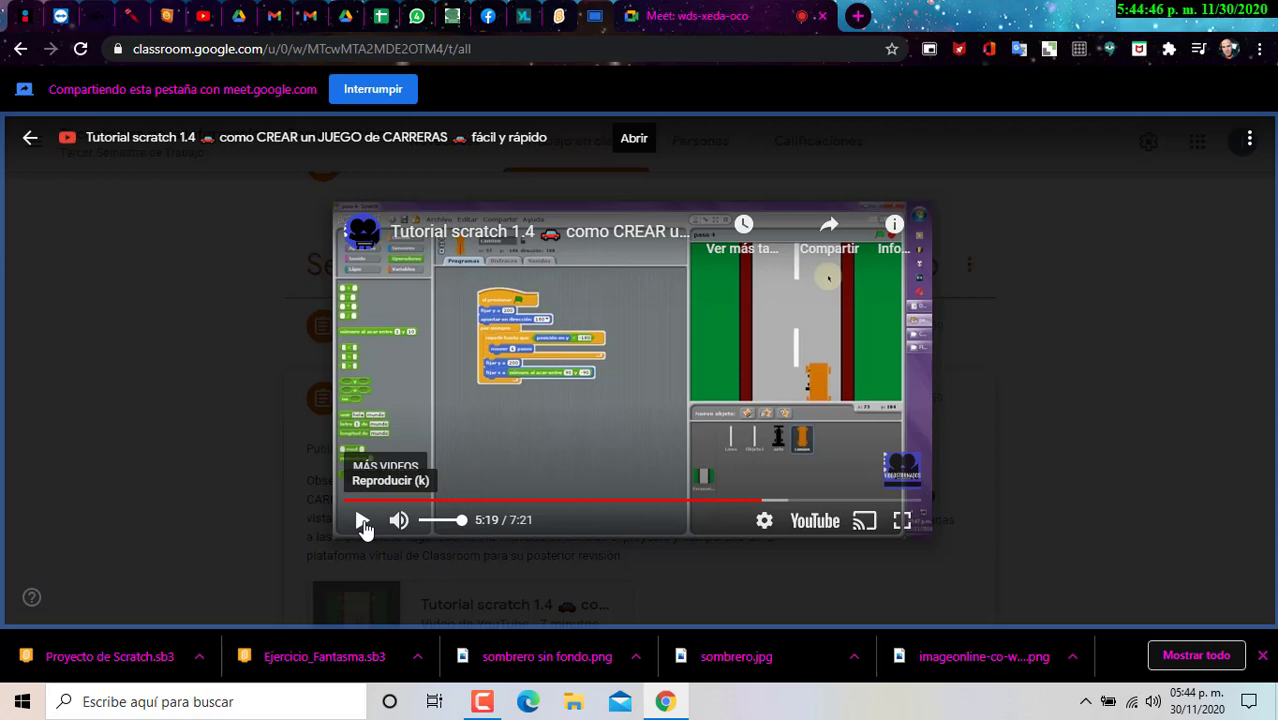
pyautogui.click(364, 525)
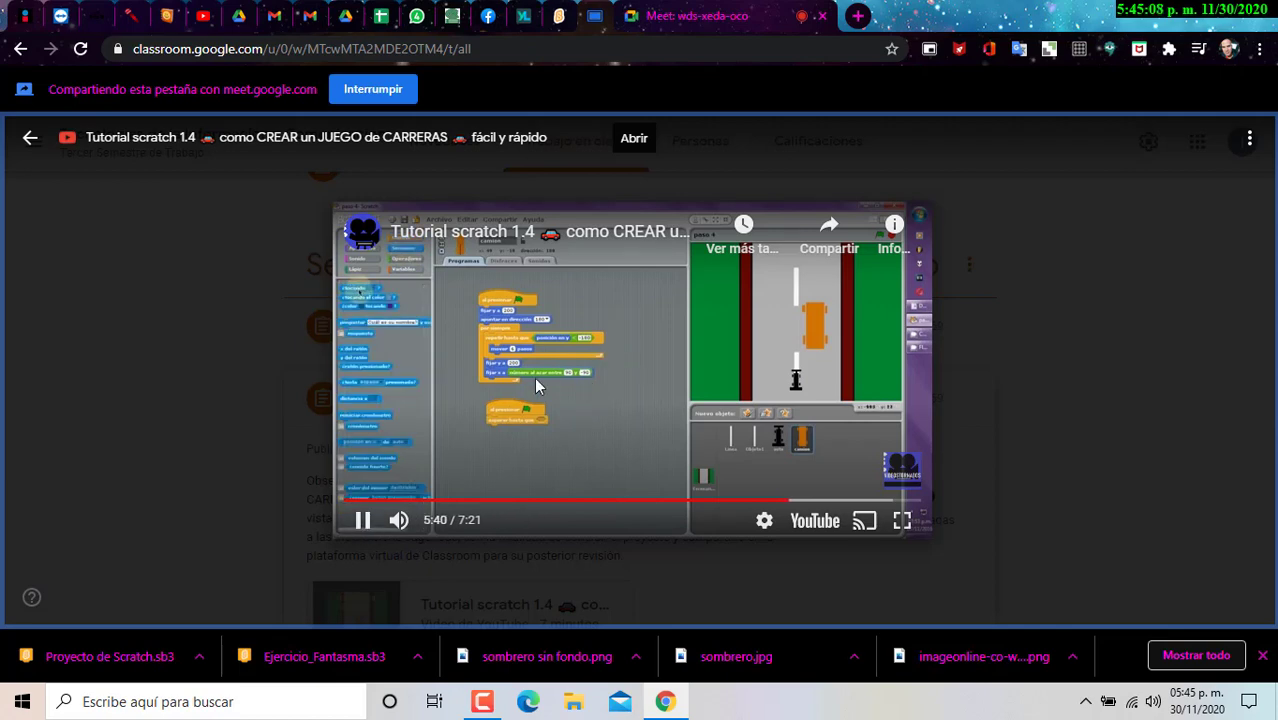
pyautogui.click(368, 522)
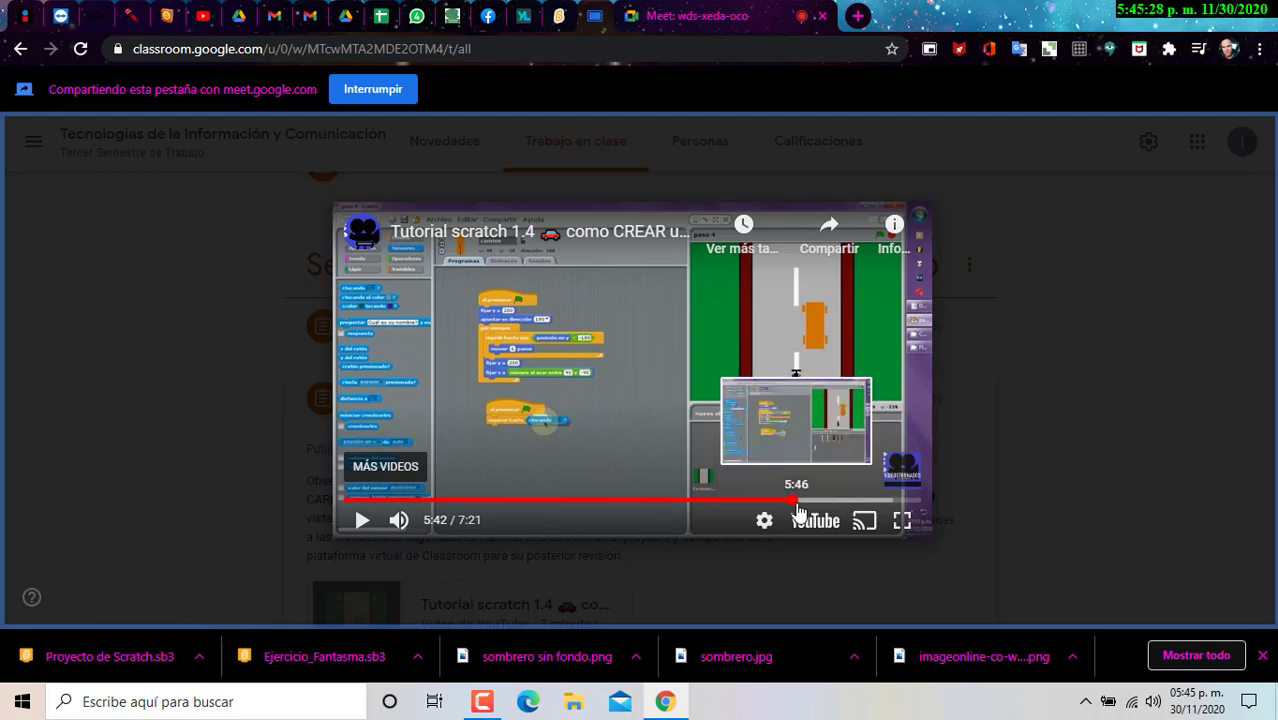
# Skip to the end of the tutorial video, play the finished game demonstration and pause at 7:06.
pyautogui.moveTo(797, 510); pyautogui.dragTo(894, 523)
pyautogui.click(364, 520)
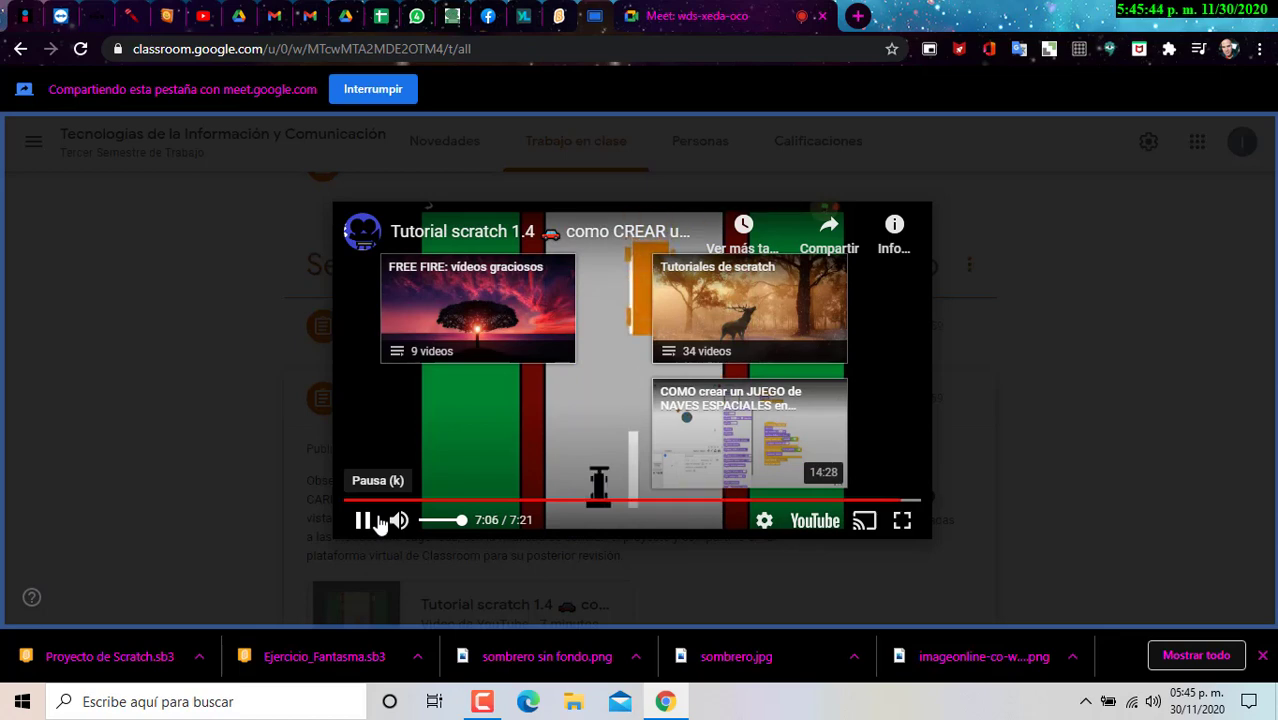
pyautogui.click(378, 525)
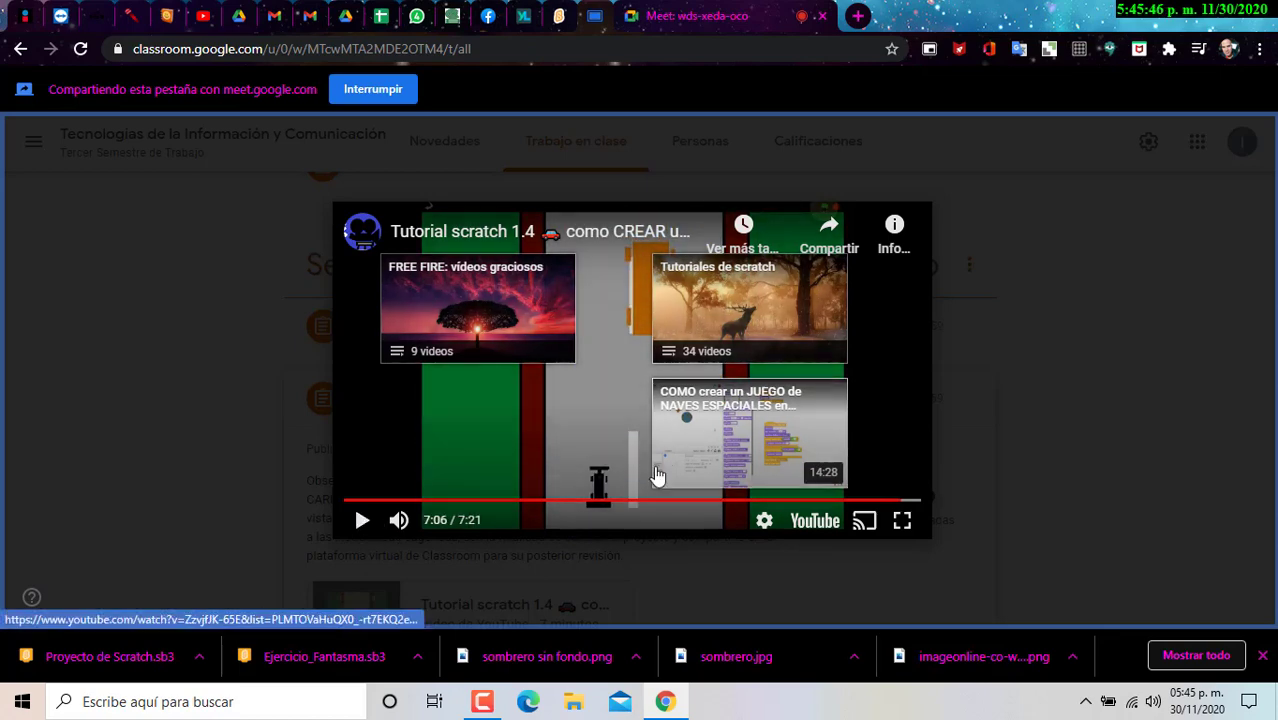
# Switch to the Ejercicio_Fantasma project in the Scratch editor and save it.
pyautogui.click(560, 16)
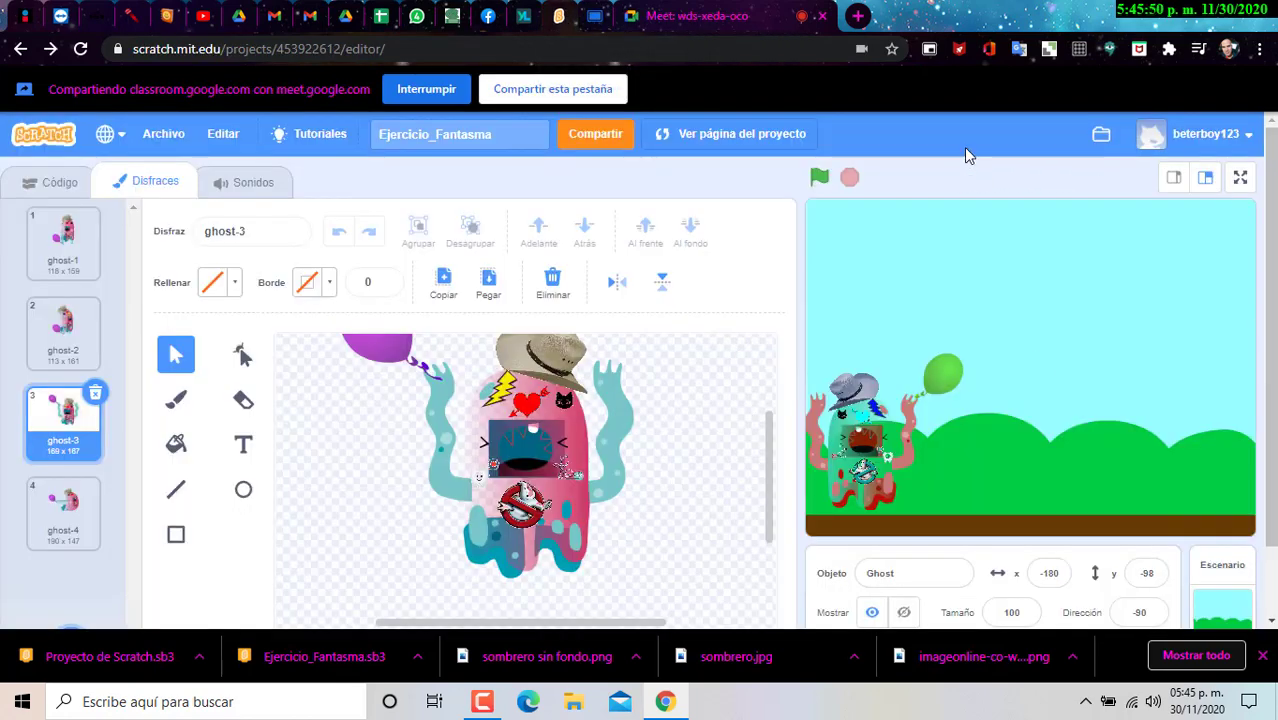
pyautogui.click(160, 134)
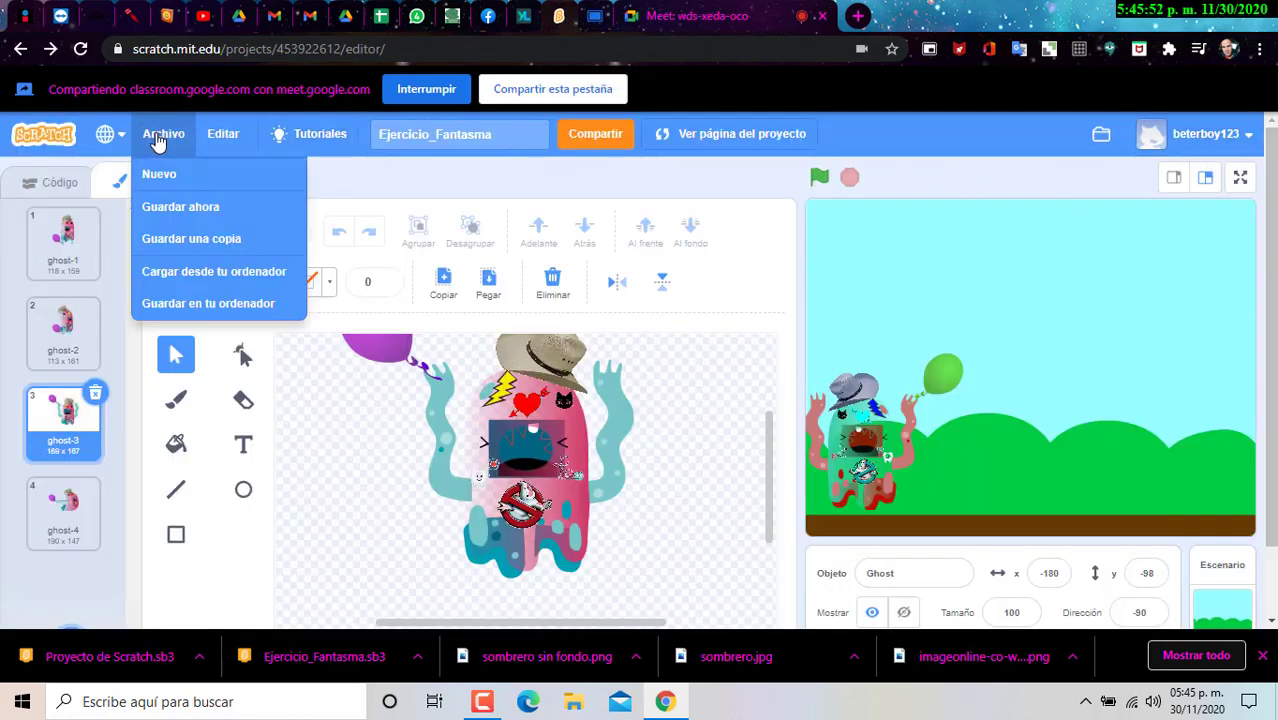
pyautogui.click(172, 206)
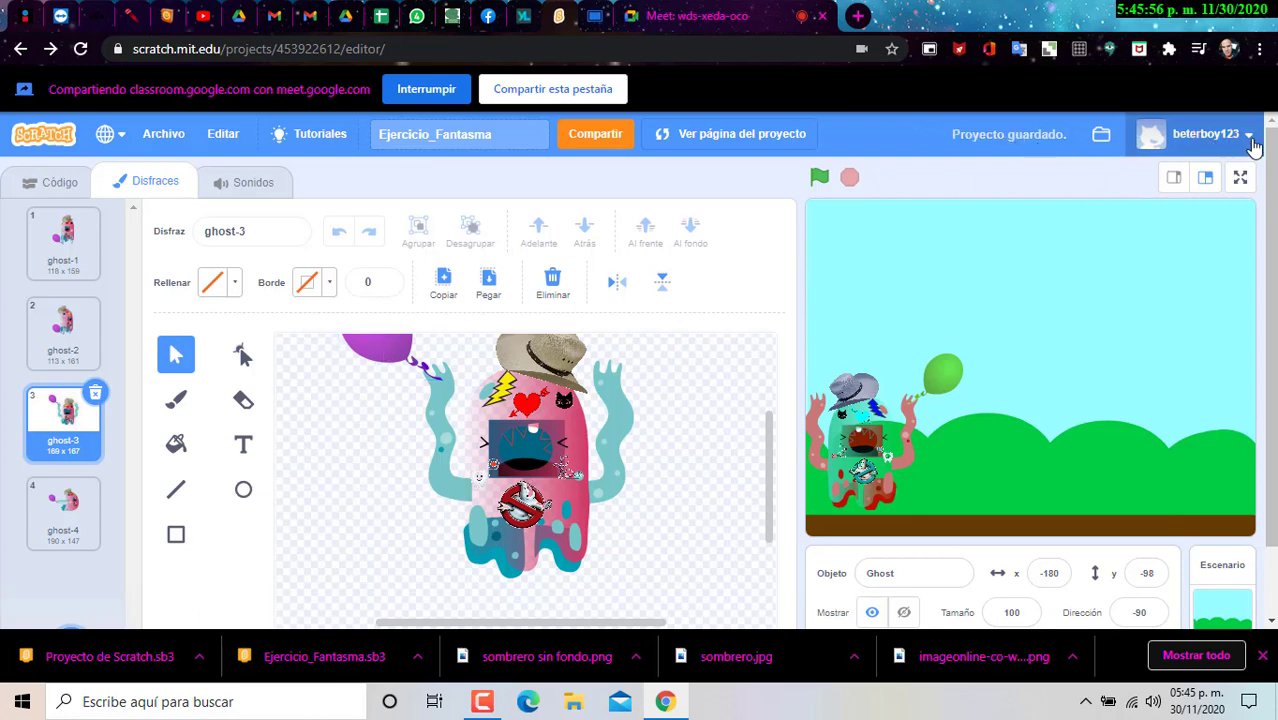
# Go to the account's Mis Cosas project list and open the Mi Carro project.
pyautogui.click(1195, 134)
pyautogui.click(1180, 204)
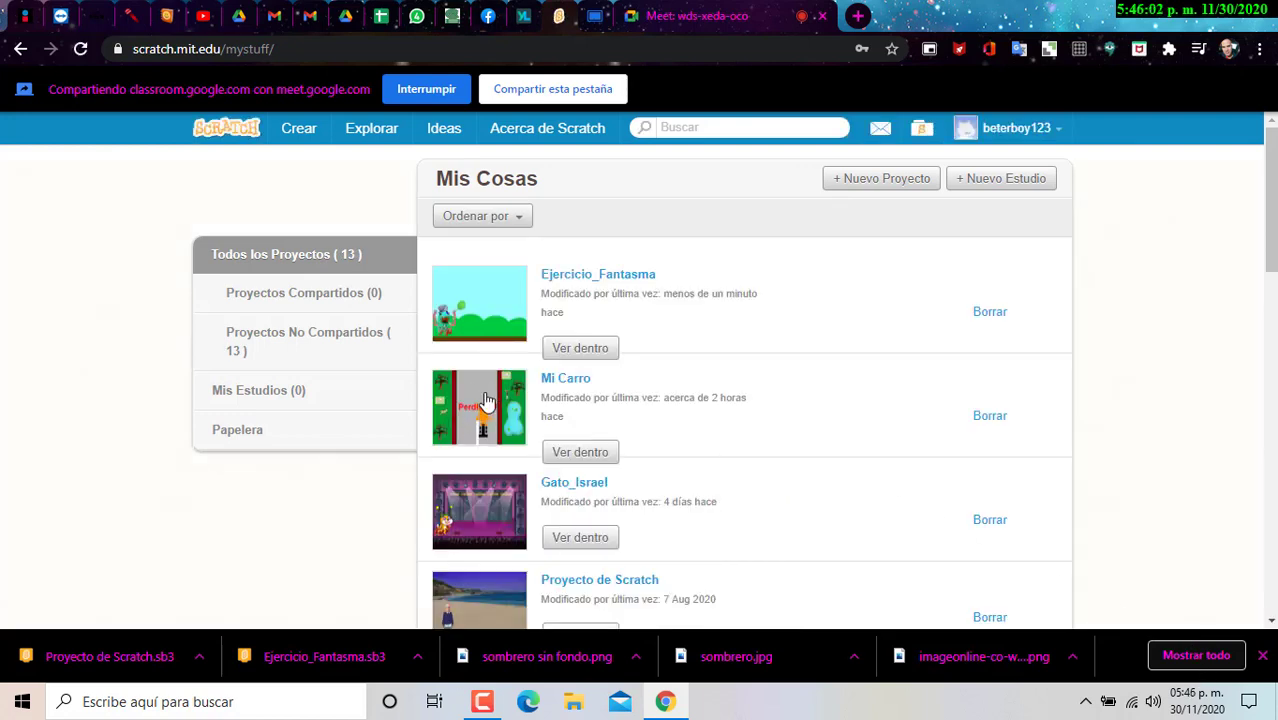
pyautogui.click(491, 425)
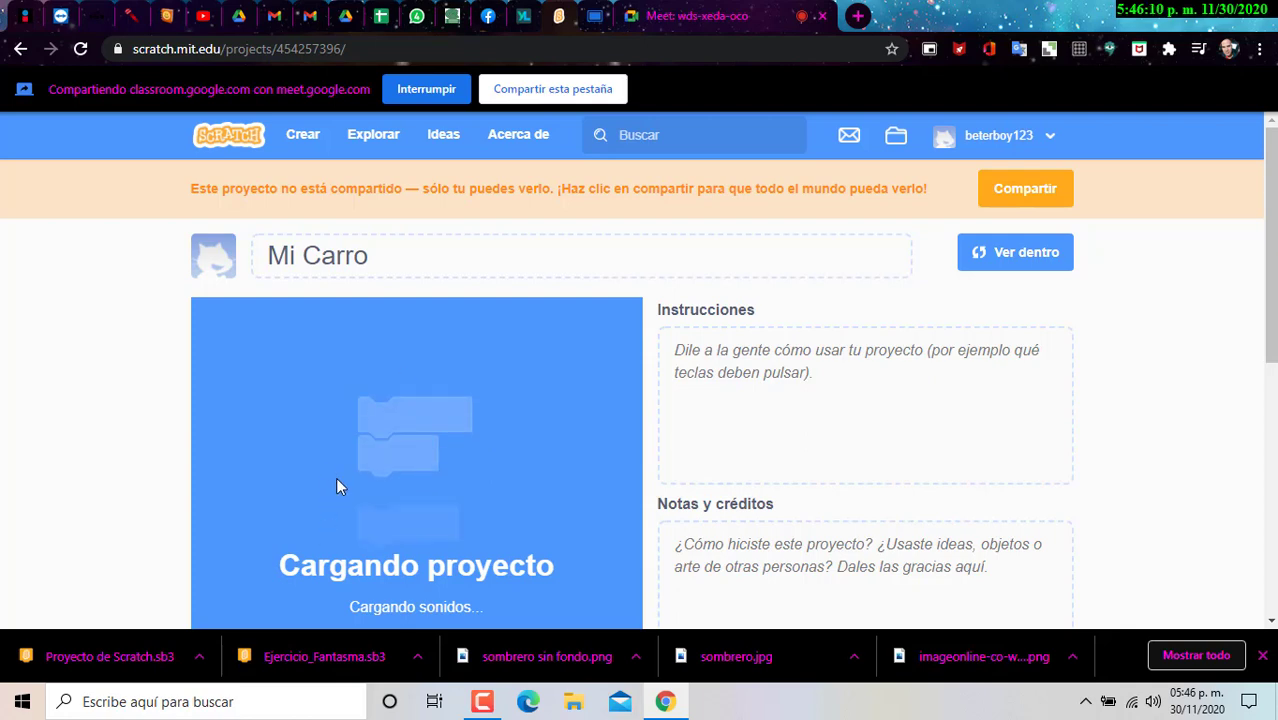
# Run the Mi Carro game, restart it once, and steer the black car sideways to dodge the orange car.
pyautogui.scroll(-1, 400, 450)
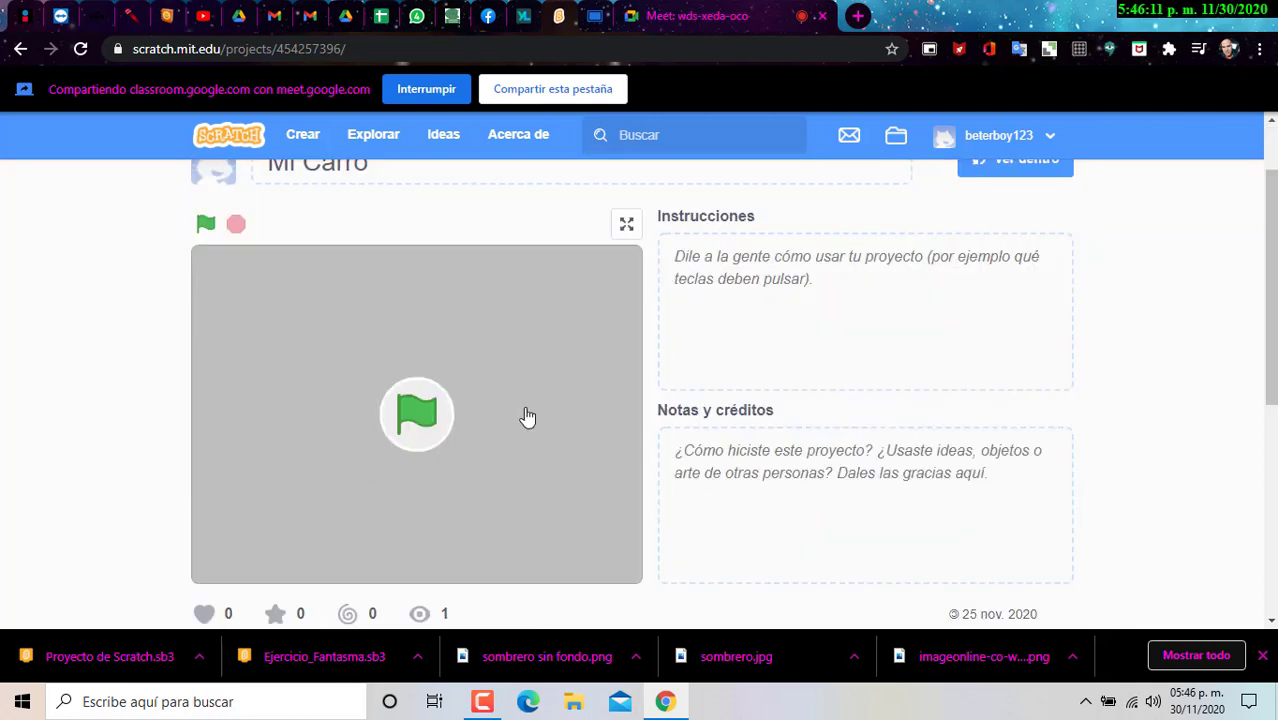
pyautogui.click(420, 415)
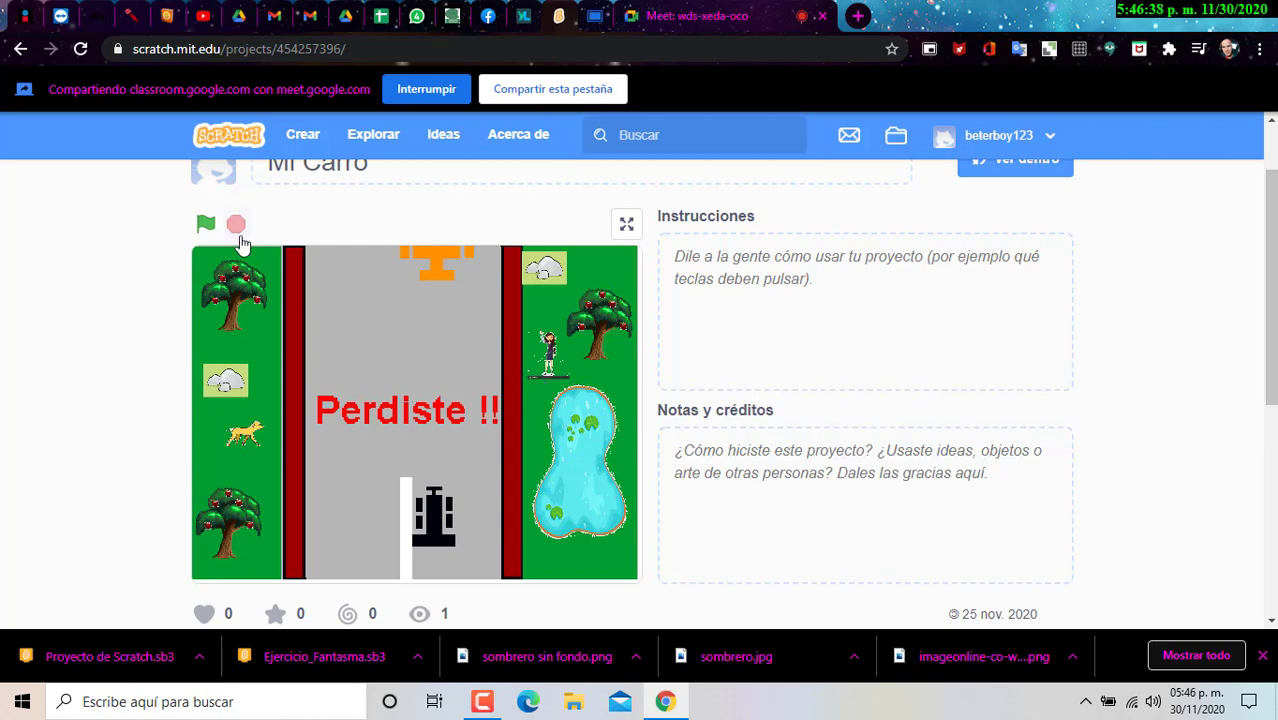
pyautogui.click(203, 226)
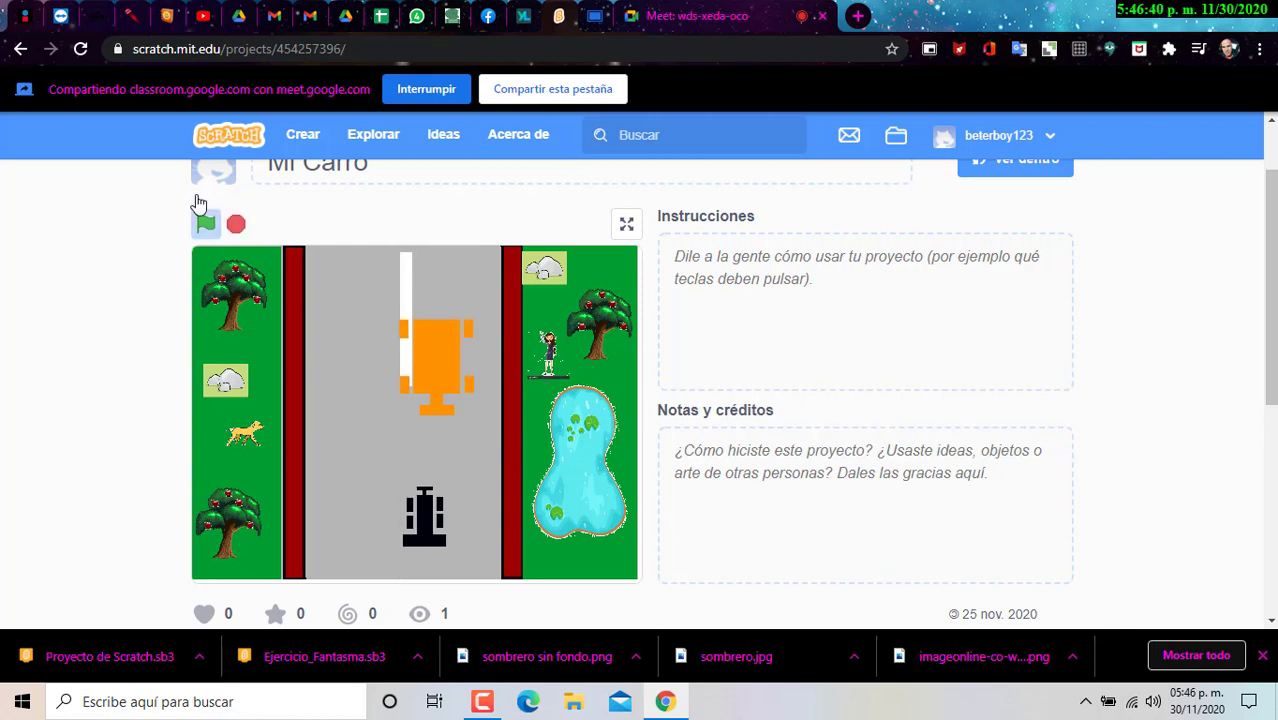
pyautogui.press('Left')
pyautogui.press('Right')
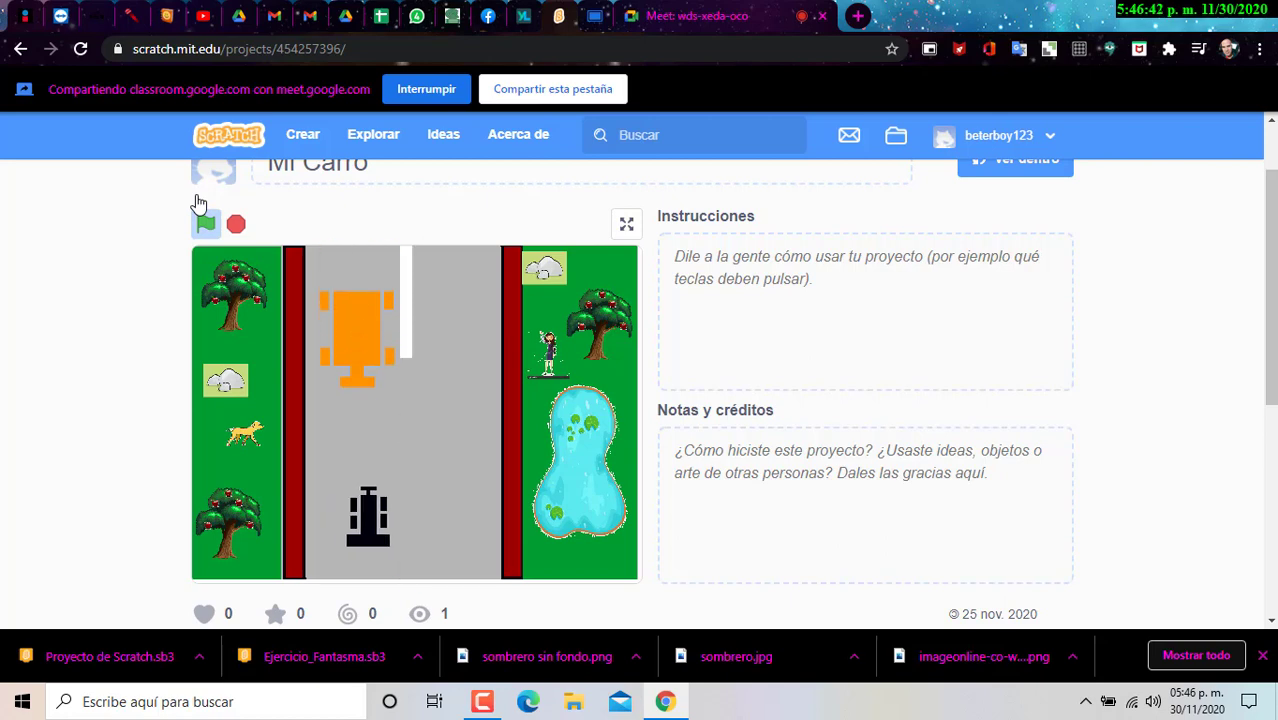
pyautogui.press('Left')
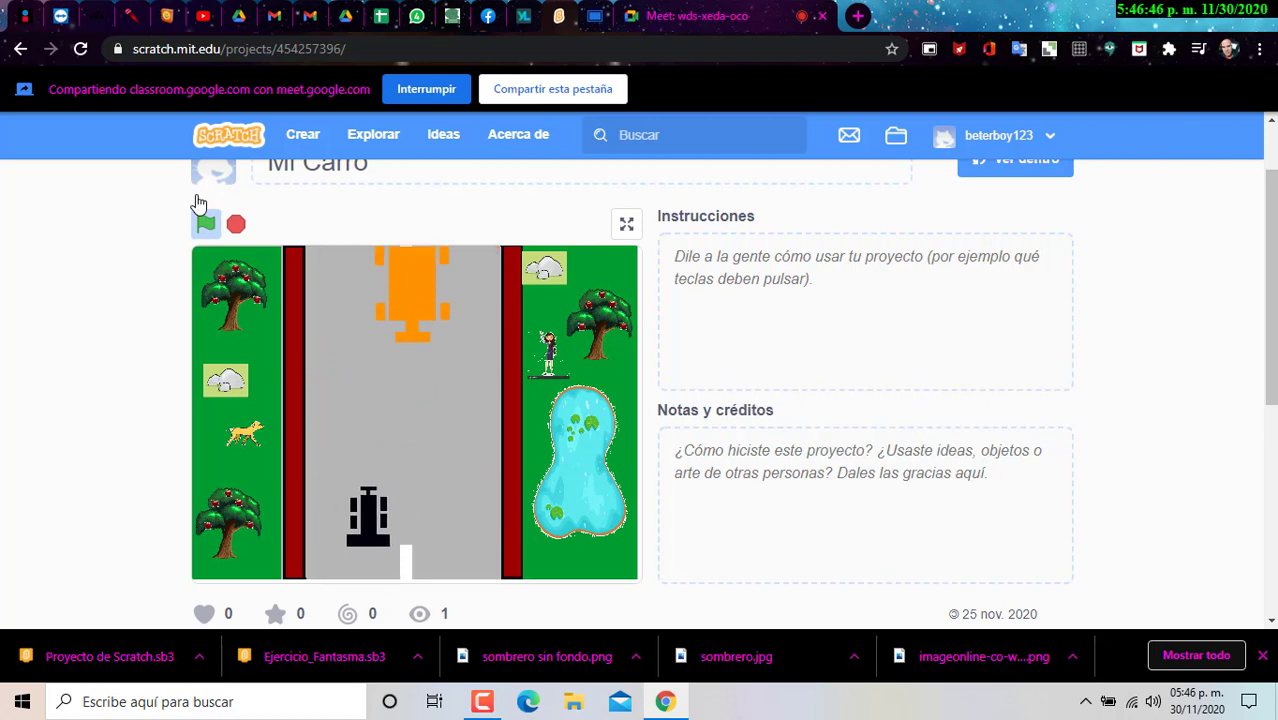
pyautogui.press('Right')
pyautogui.press('Left')
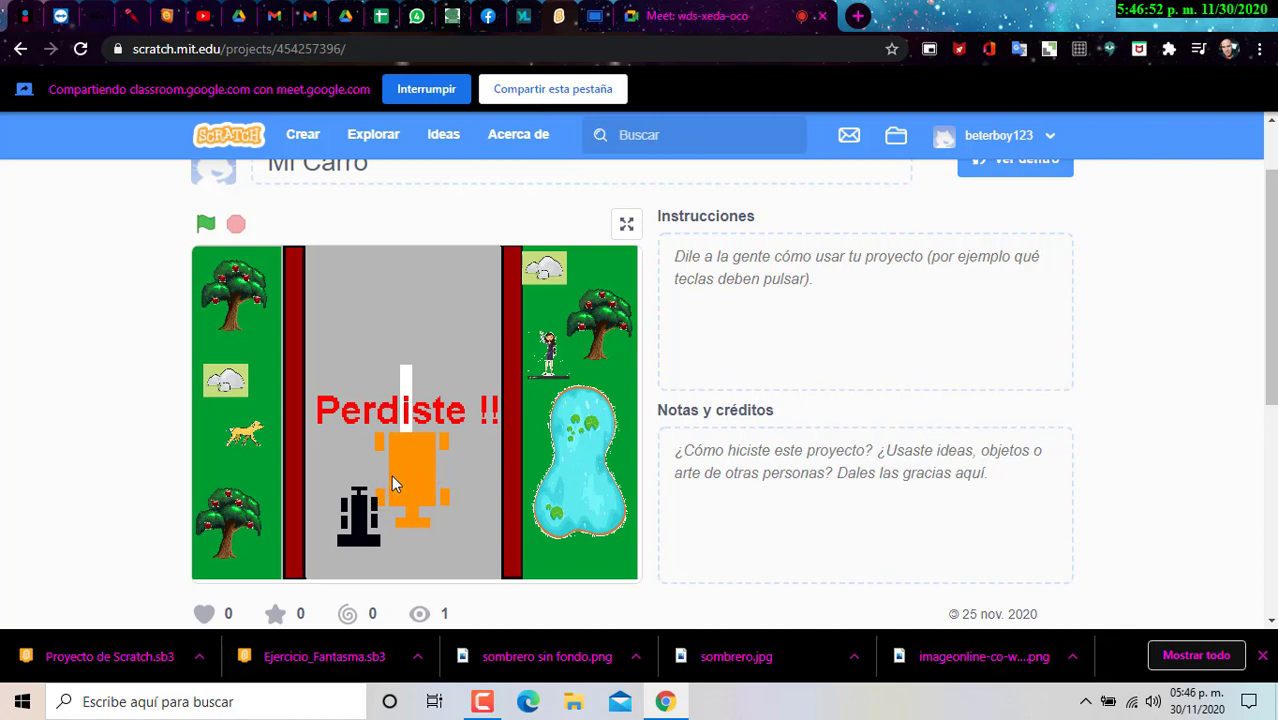
# Restart the Mi Carro game for further rounds, moving the black car left and right to test its controls and collisions.
pyautogui.click(201, 228)
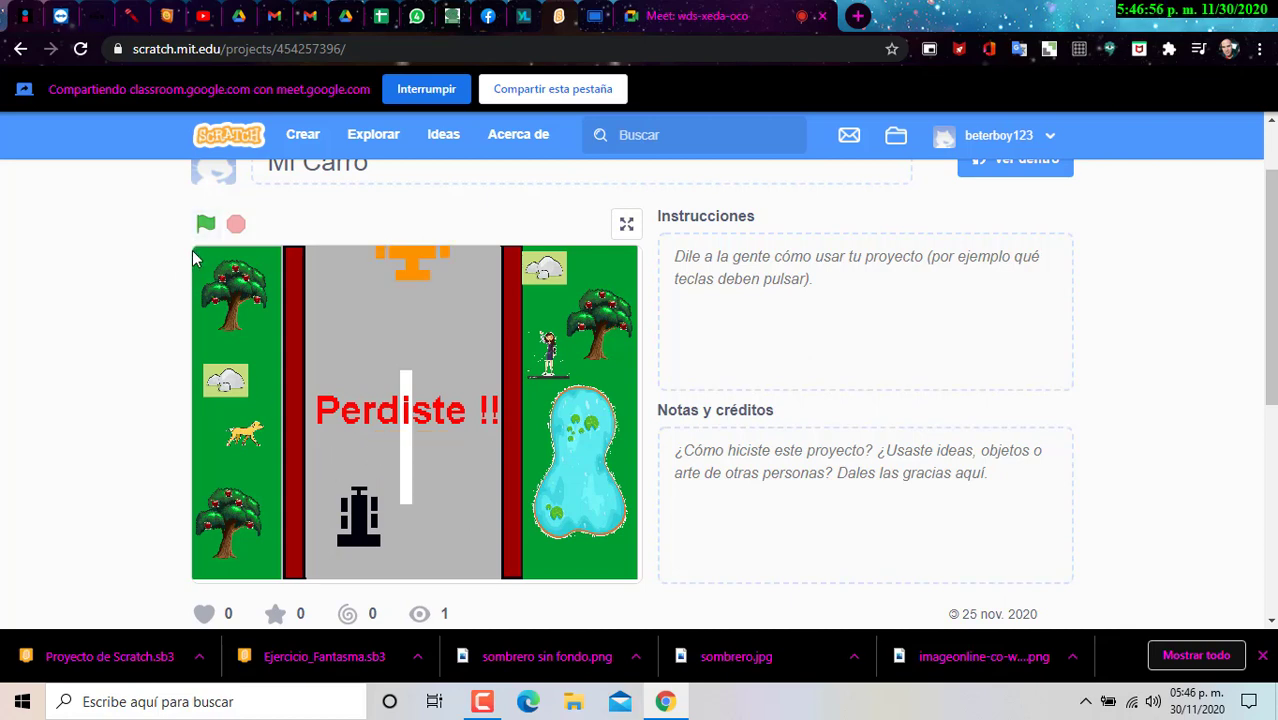
pyautogui.click(208, 229)
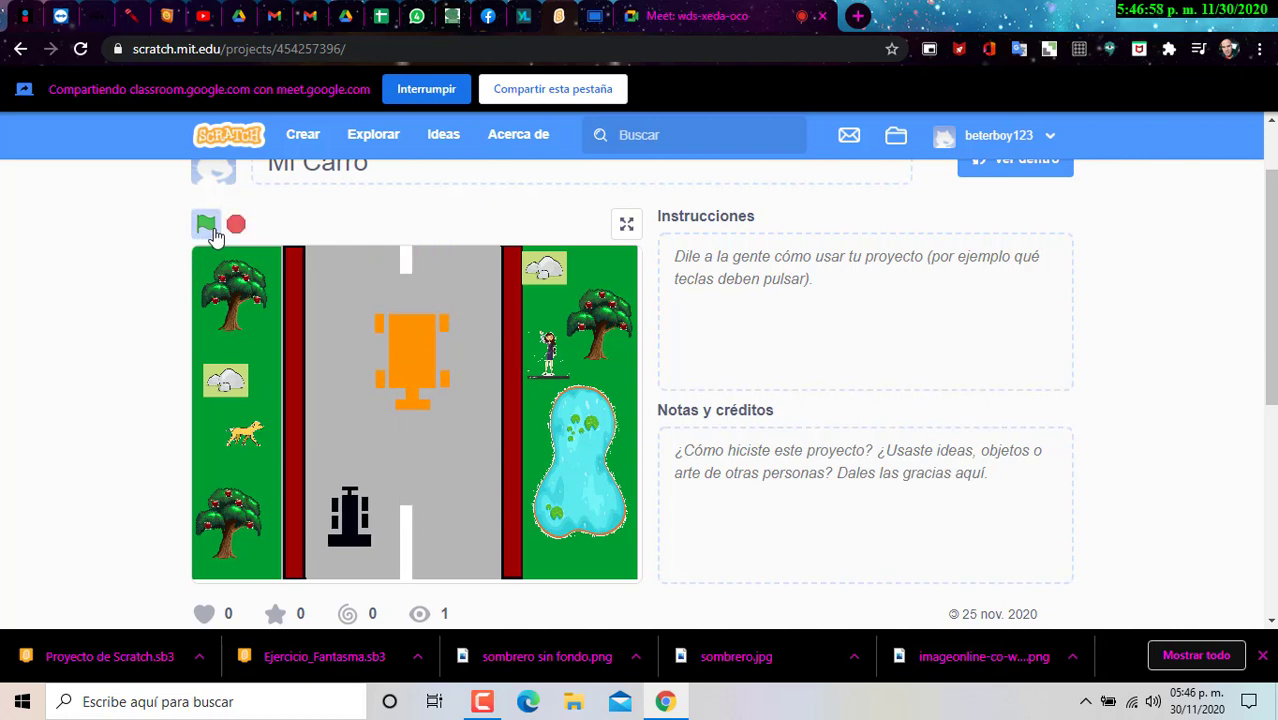
pyautogui.press('Right')
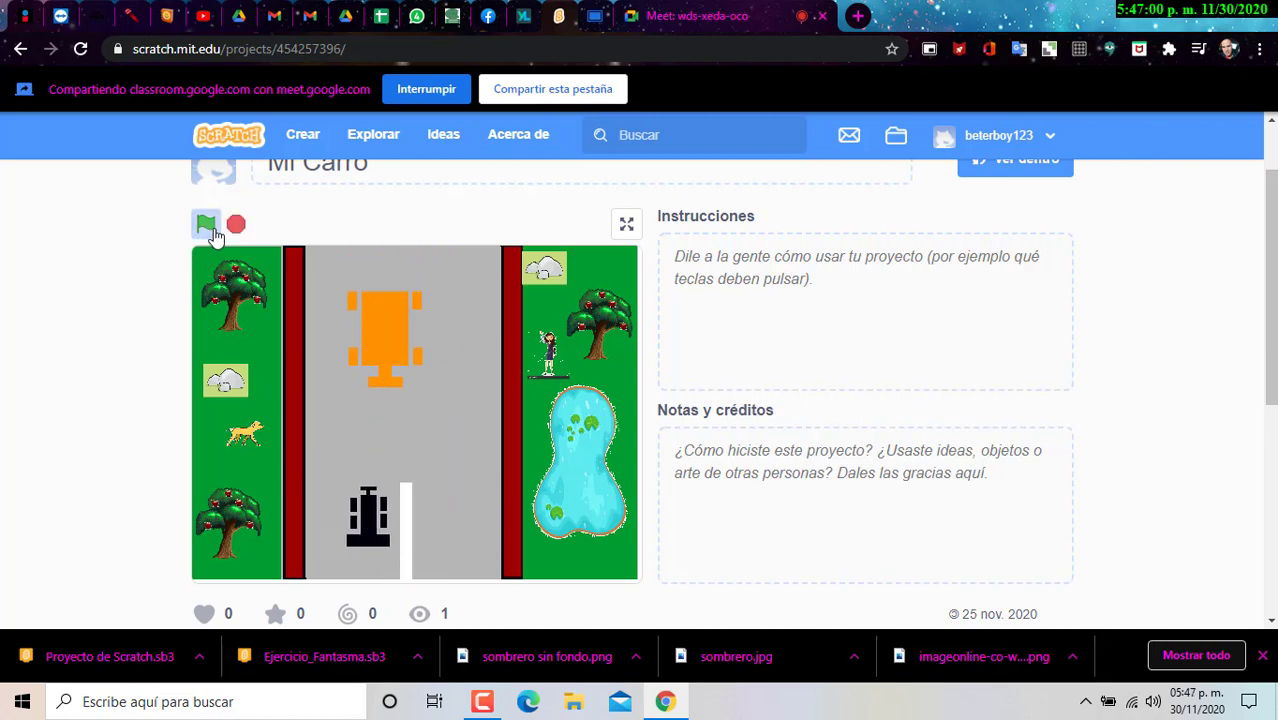
pyautogui.press('Left')
pyautogui.press('Right')
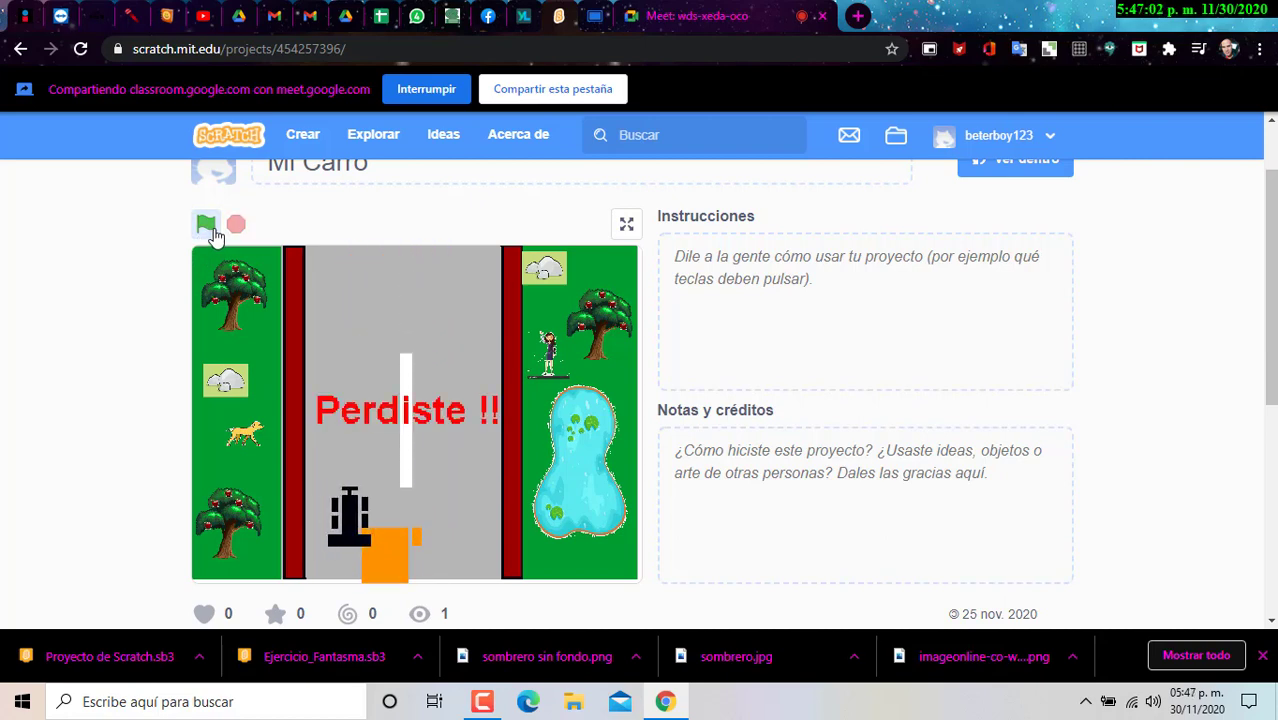
pyautogui.press('Left')
pyautogui.press('Right')
pyautogui.press('Right')
pyautogui.press('Left')
pyautogui.press('Left')
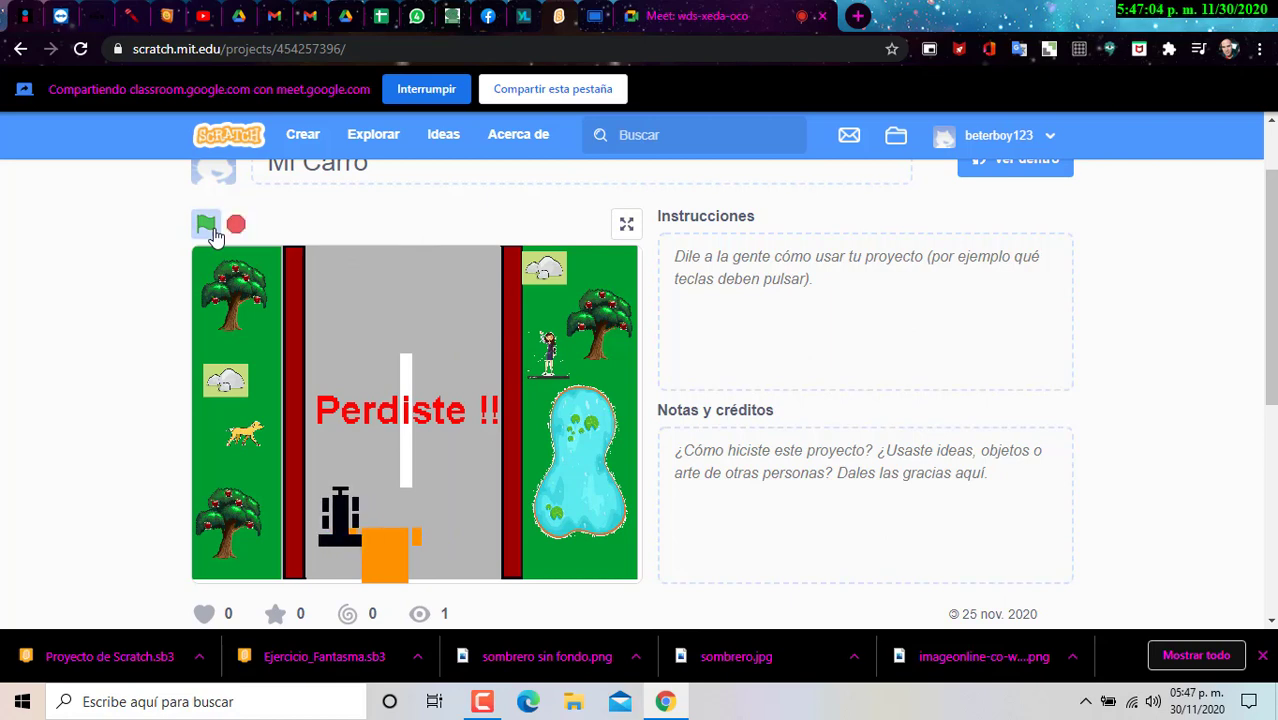
pyautogui.press('Right')
pyautogui.press('Right')
pyautogui.press('Left')
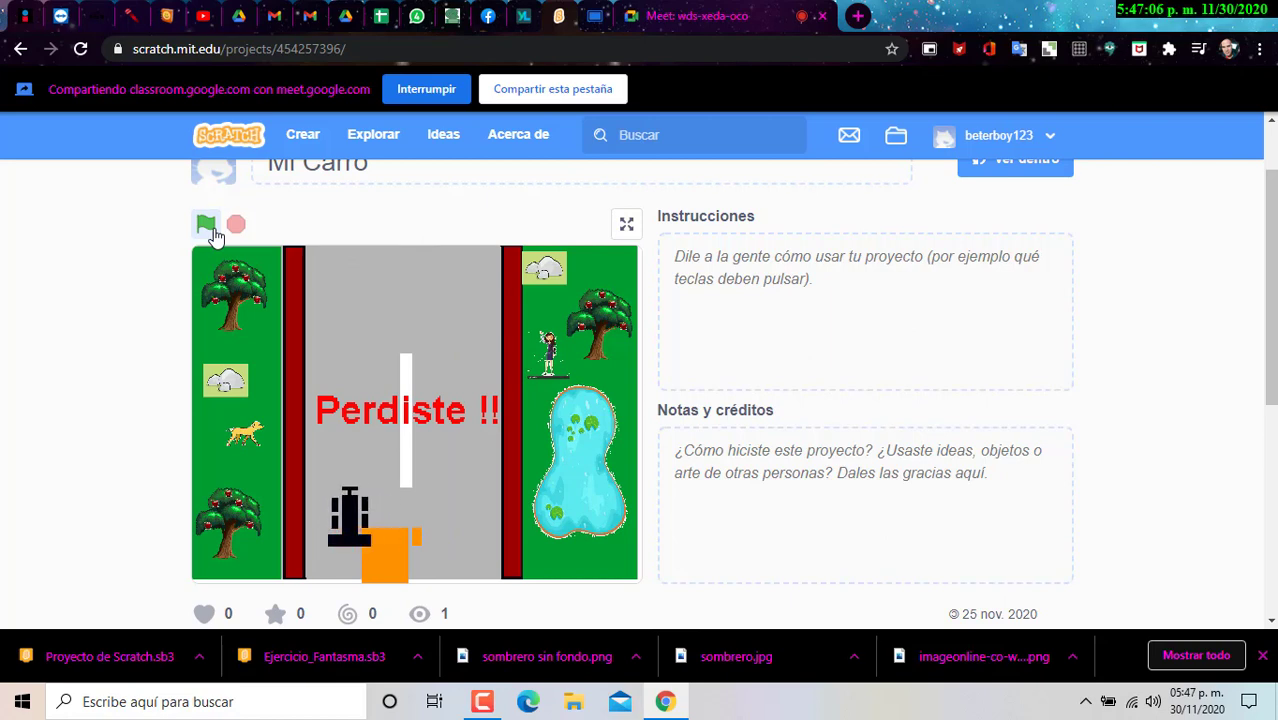
pyautogui.press('Left')
pyautogui.press('Right')
pyautogui.click(210, 229)
pyautogui.press('Left')
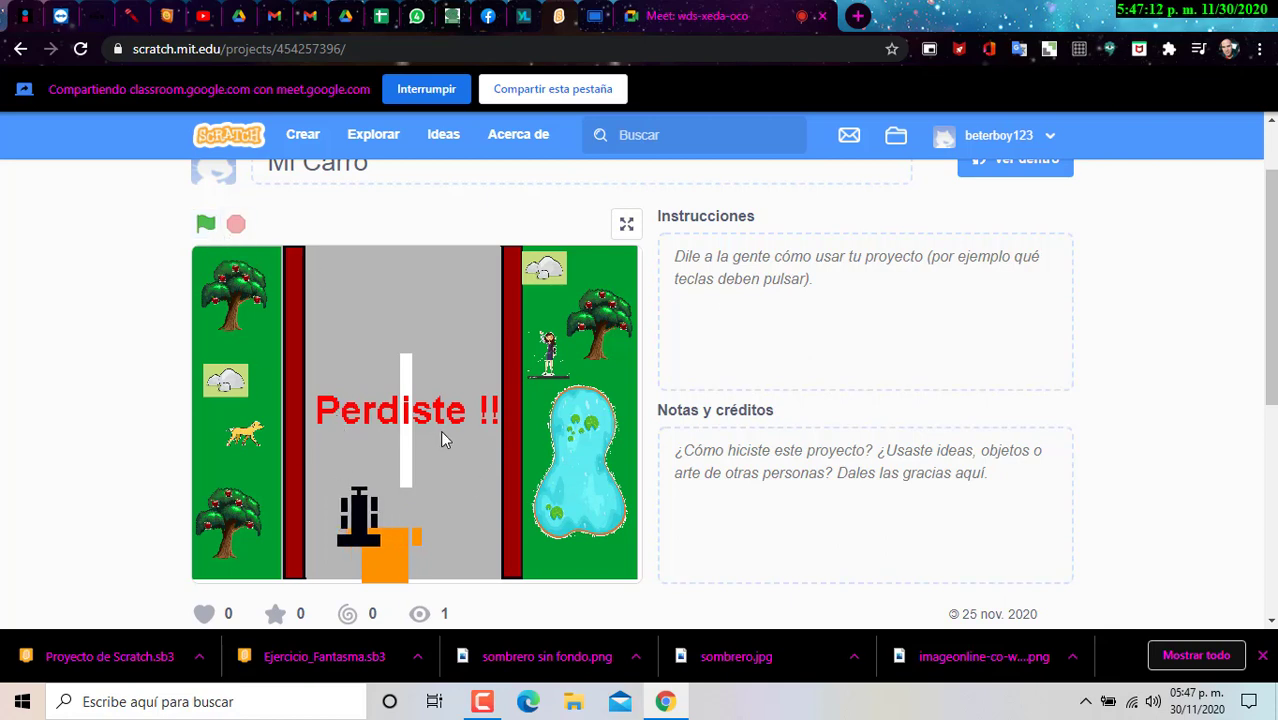
pyautogui.scroll(2, 464, 406)
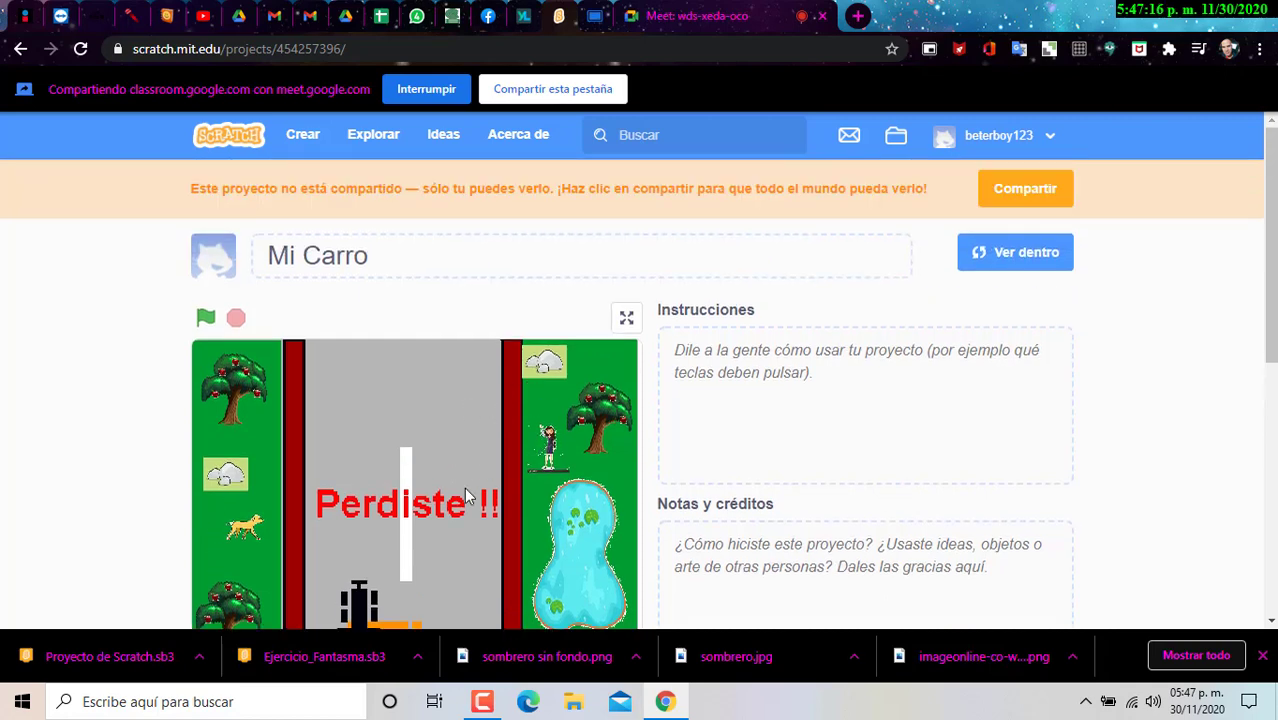
pyautogui.scroll(-2, 497, 447)
pyautogui.scroll(1, 496, 442)
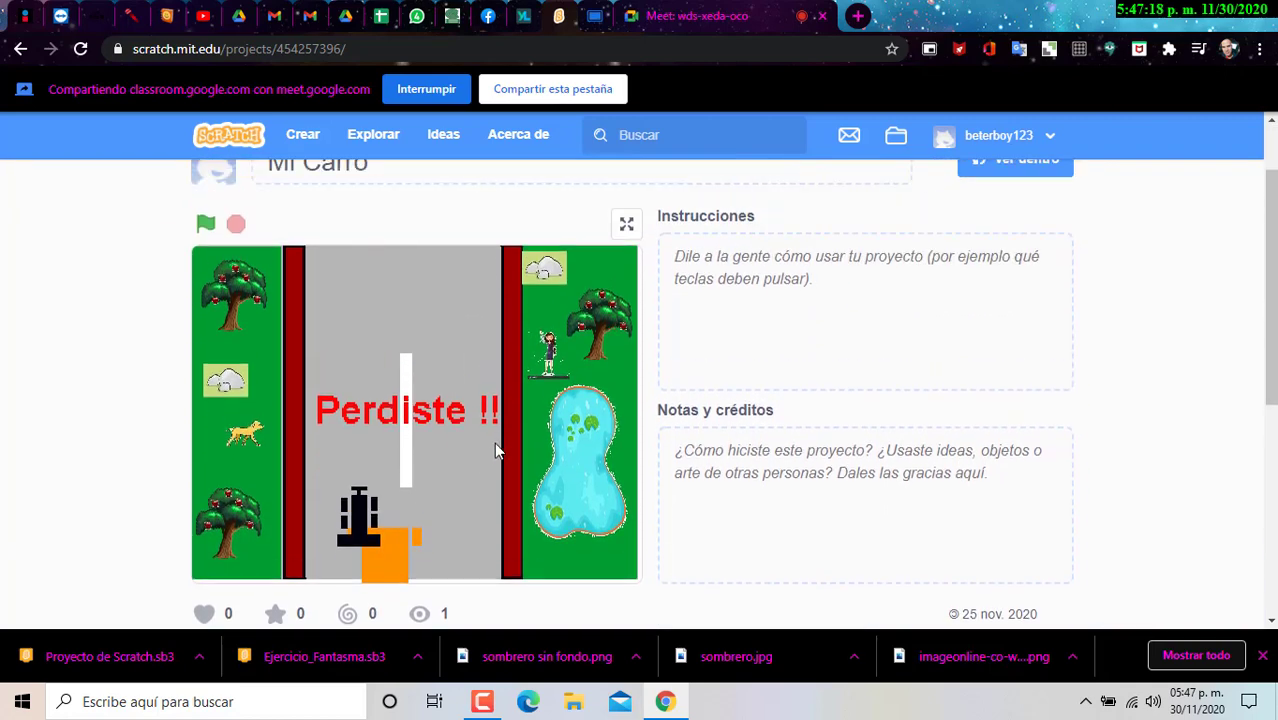
pyautogui.scroll(1, 496, 442)
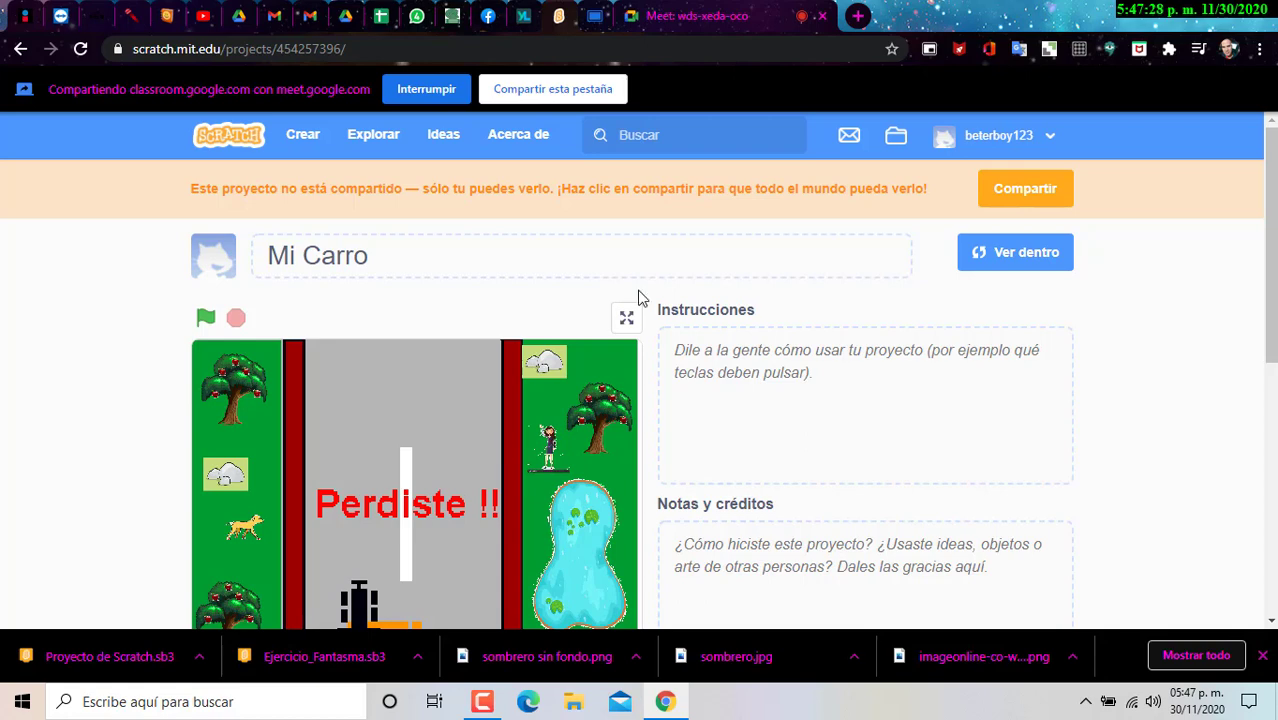
# Return to the Classroom coursework and collapse the Desarrollo de Animación en Scratch assignment under Semana 6.
pyautogui.scroll(-1, 650, 304)
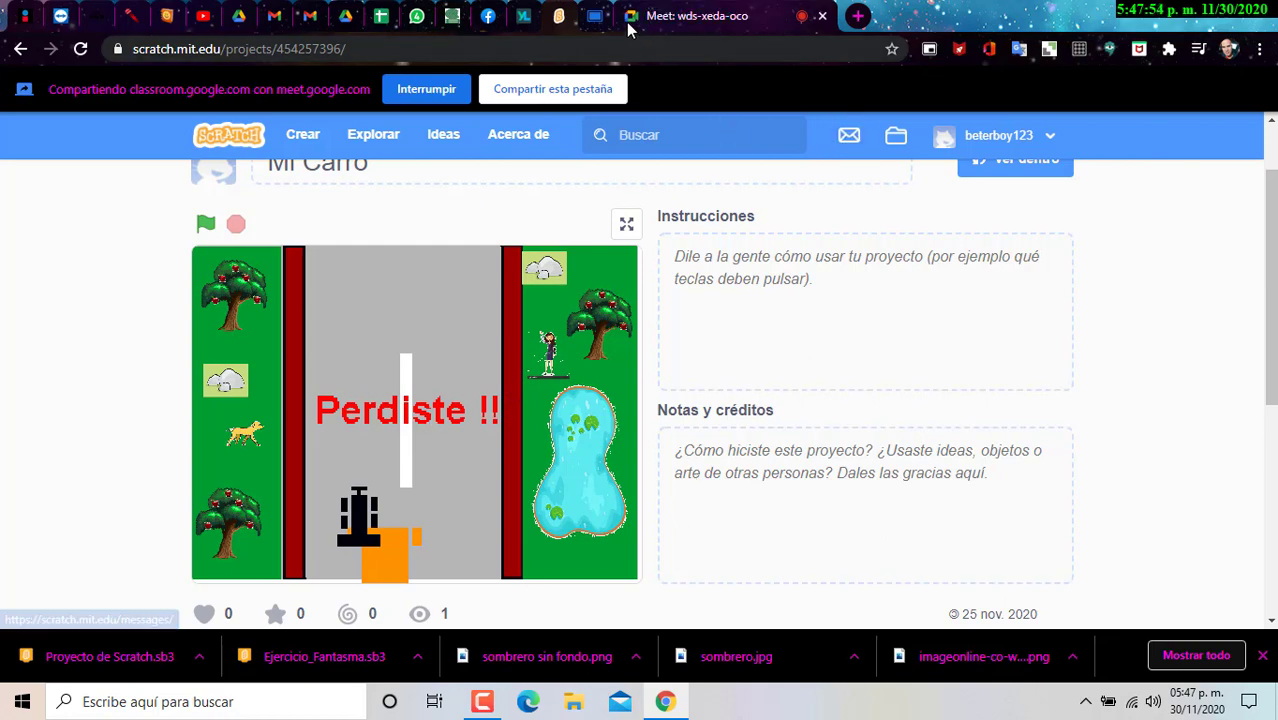
pyautogui.click(735, 20)
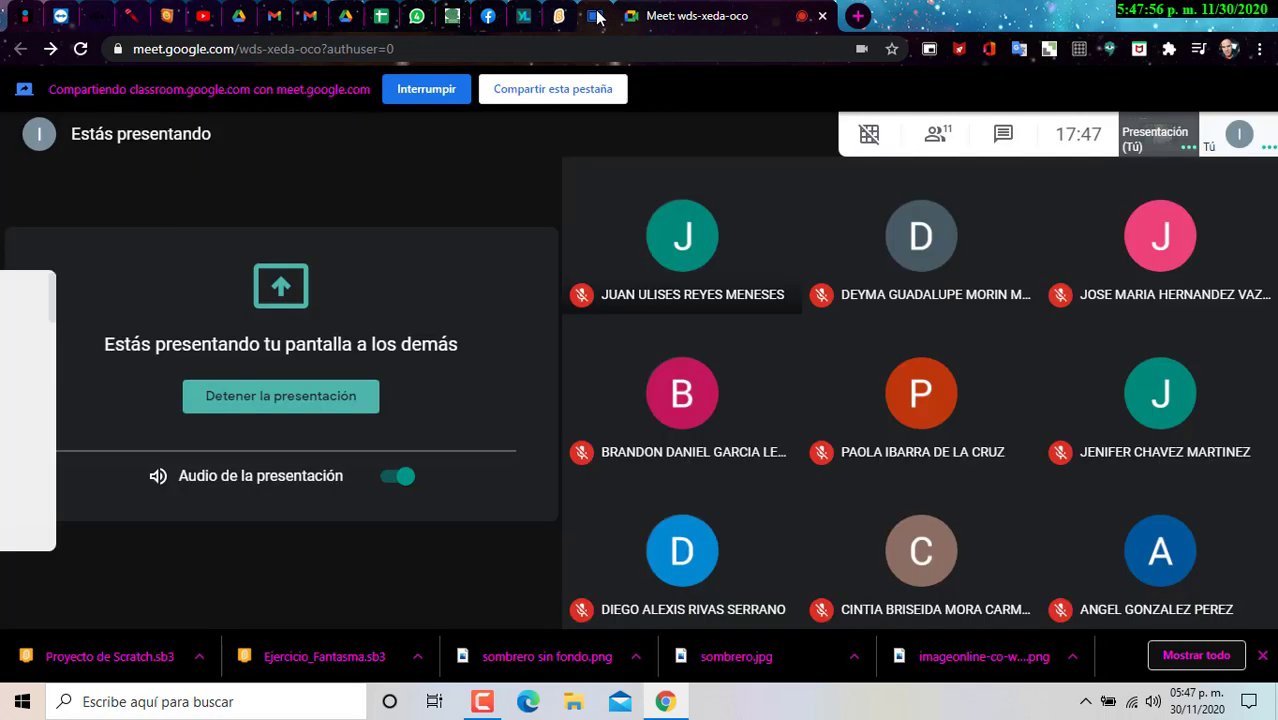
pyautogui.click(596, 17)
pyautogui.click(28, 142)
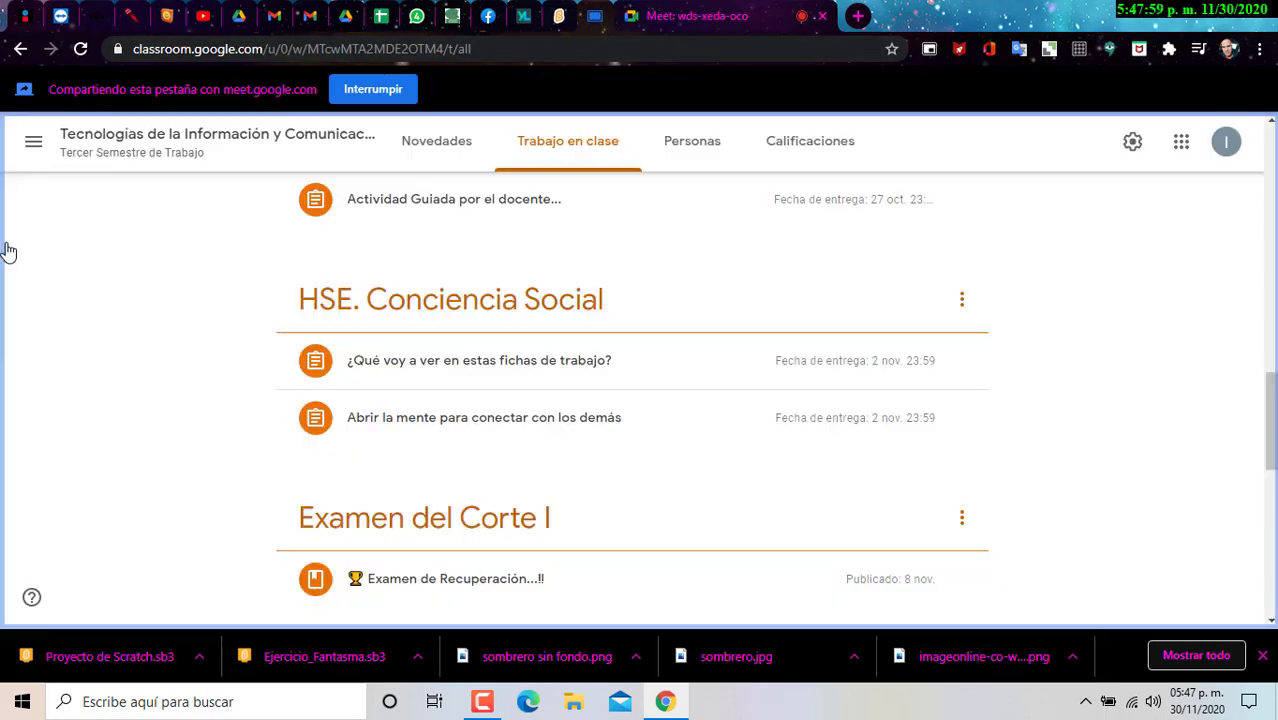
pyautogui.click(408, 374)
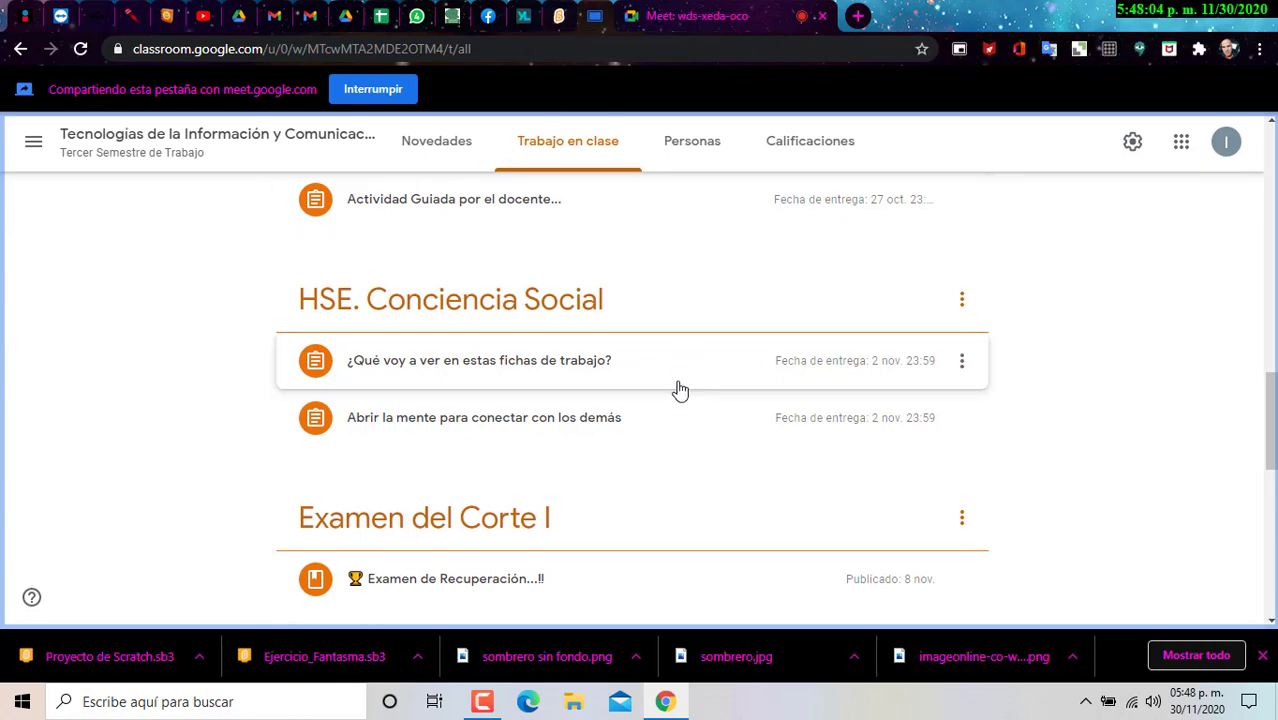
pyautogui.scroll(-3, 679, 390)
pyautogui.scroll(-3, 679, 390)
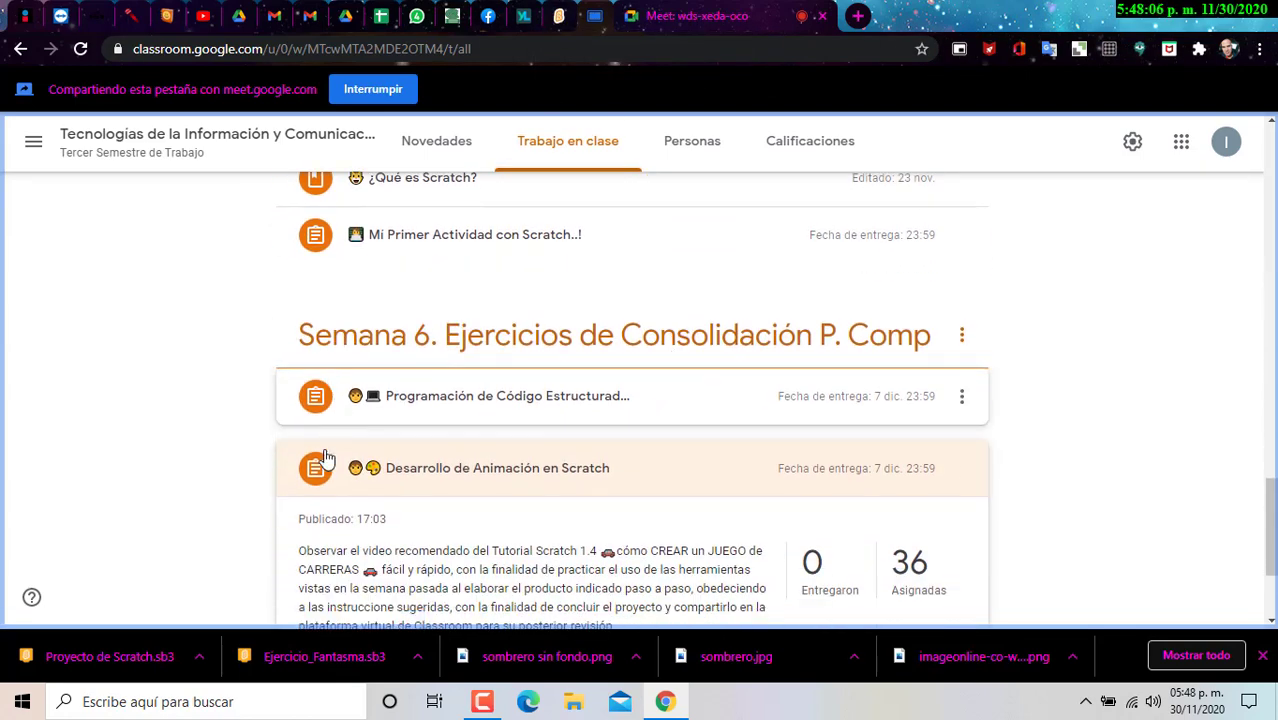
pyautogui.click(316, 470)
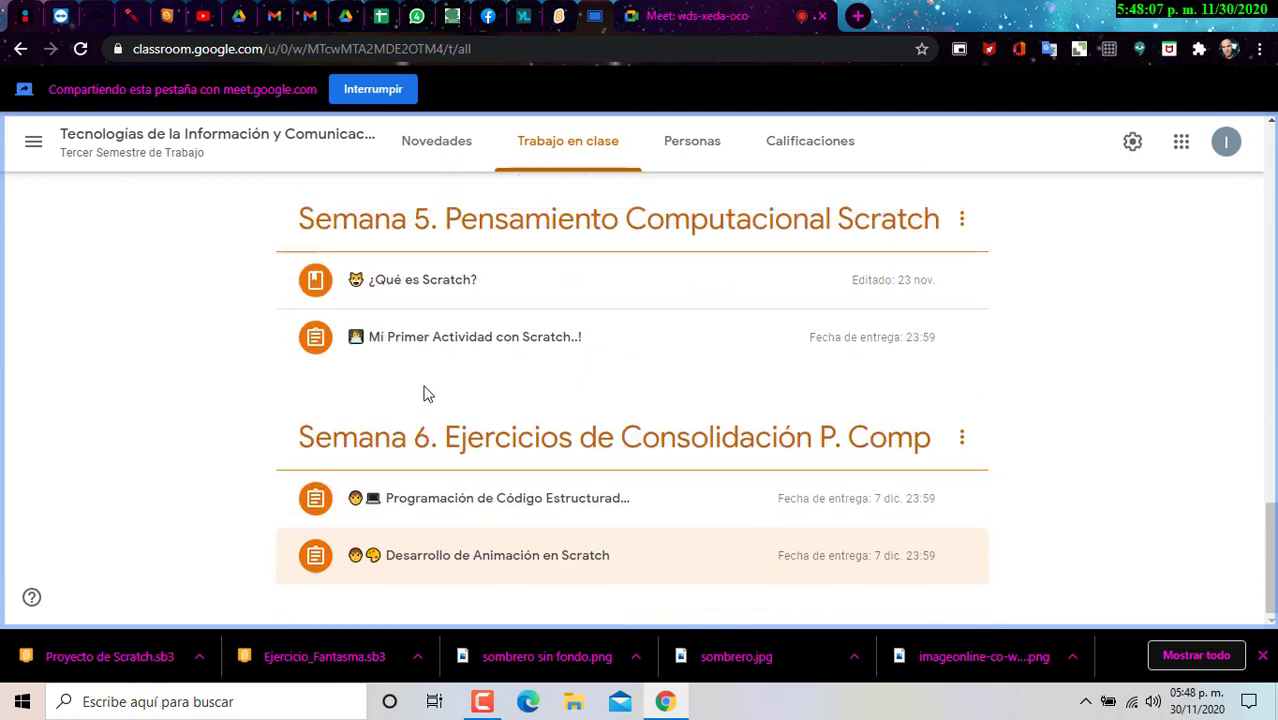
# Open the Ejerc icios_3er. Semestre_2020-B.docx attachment of the Semana 6 Programación de Código assignment and show it in a new window.
pyautogui.click(386, 506)
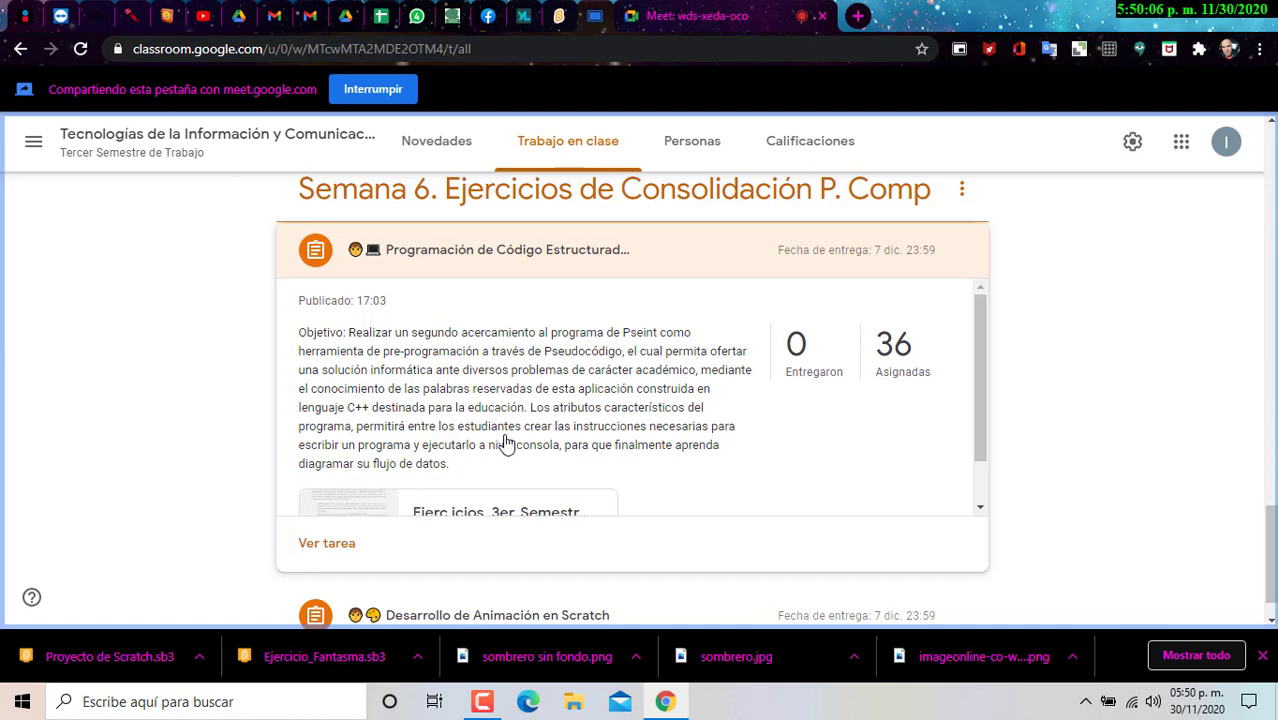
pyautogui.scroll(-1, 505, 444)
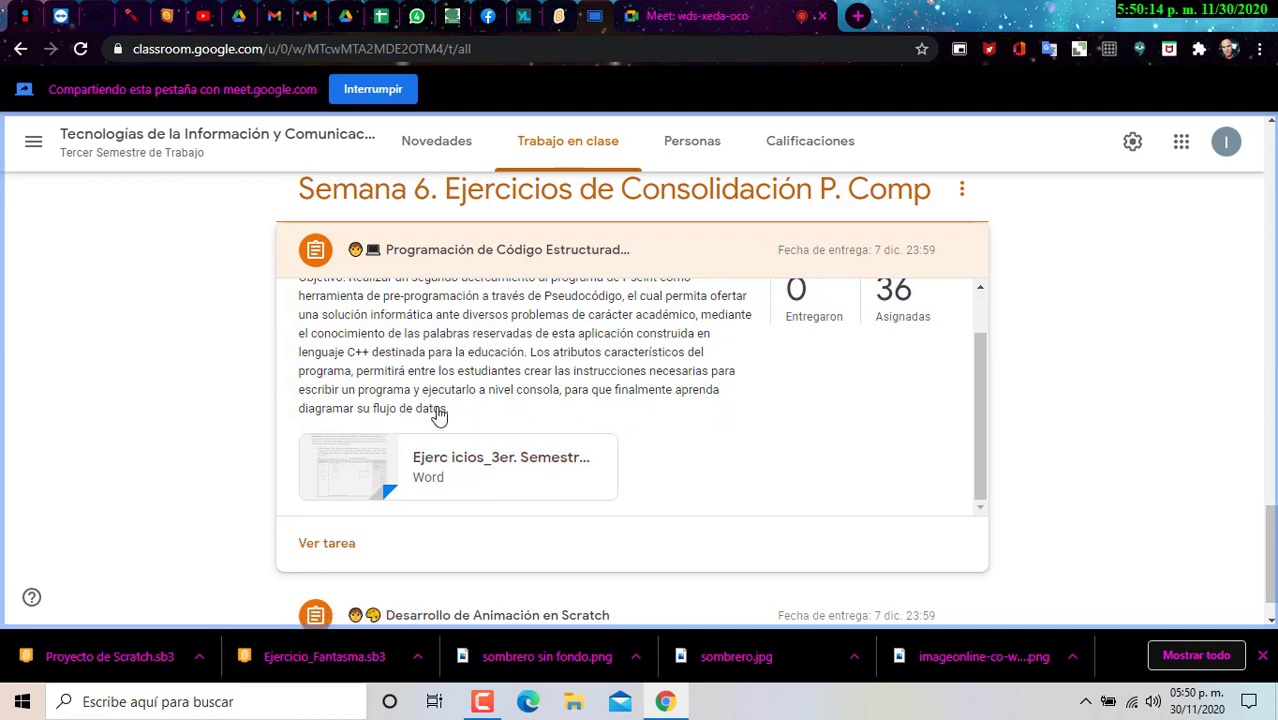
pyautogui.click(479, 481)
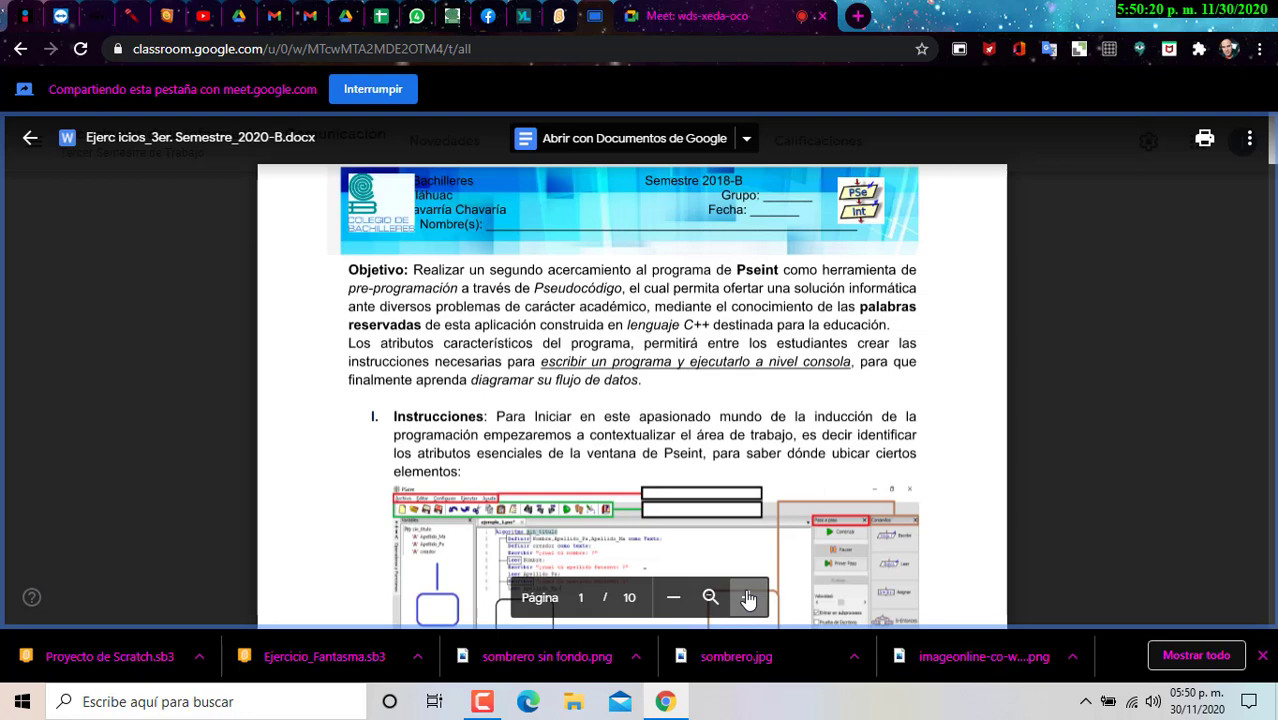
pyautogui.click(748, 597)
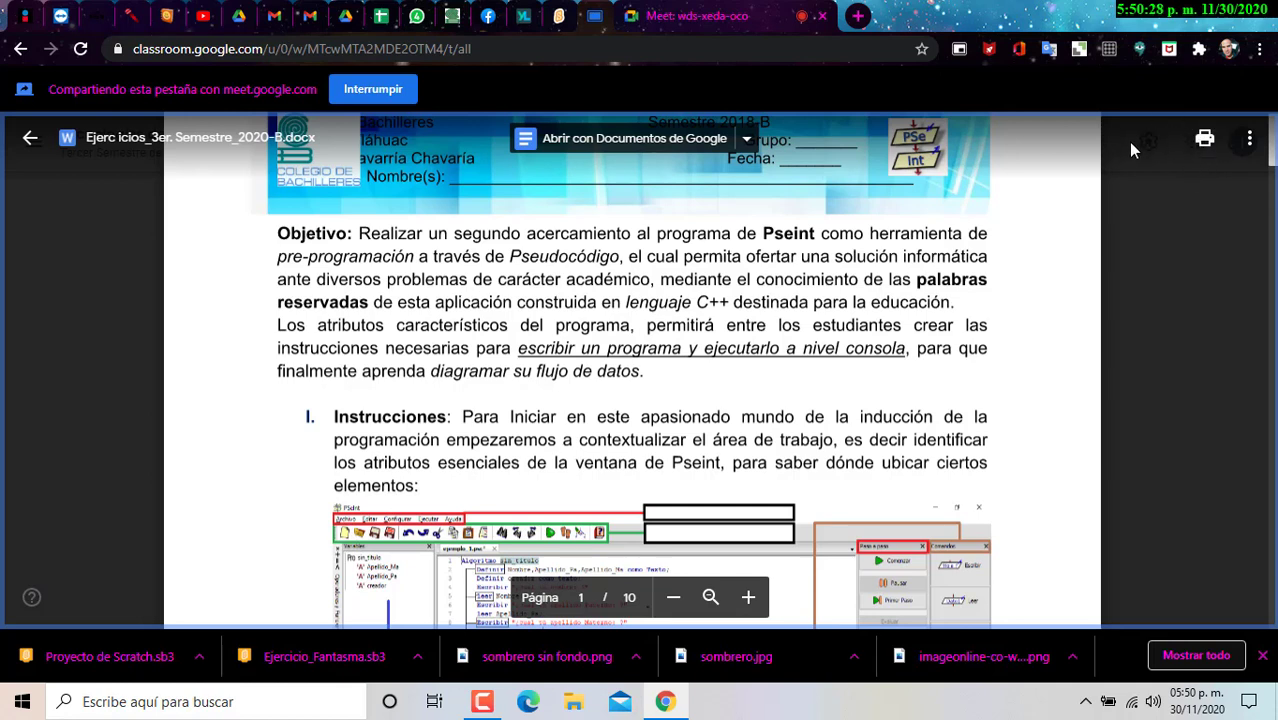
pyautogui.click(1249, 140)
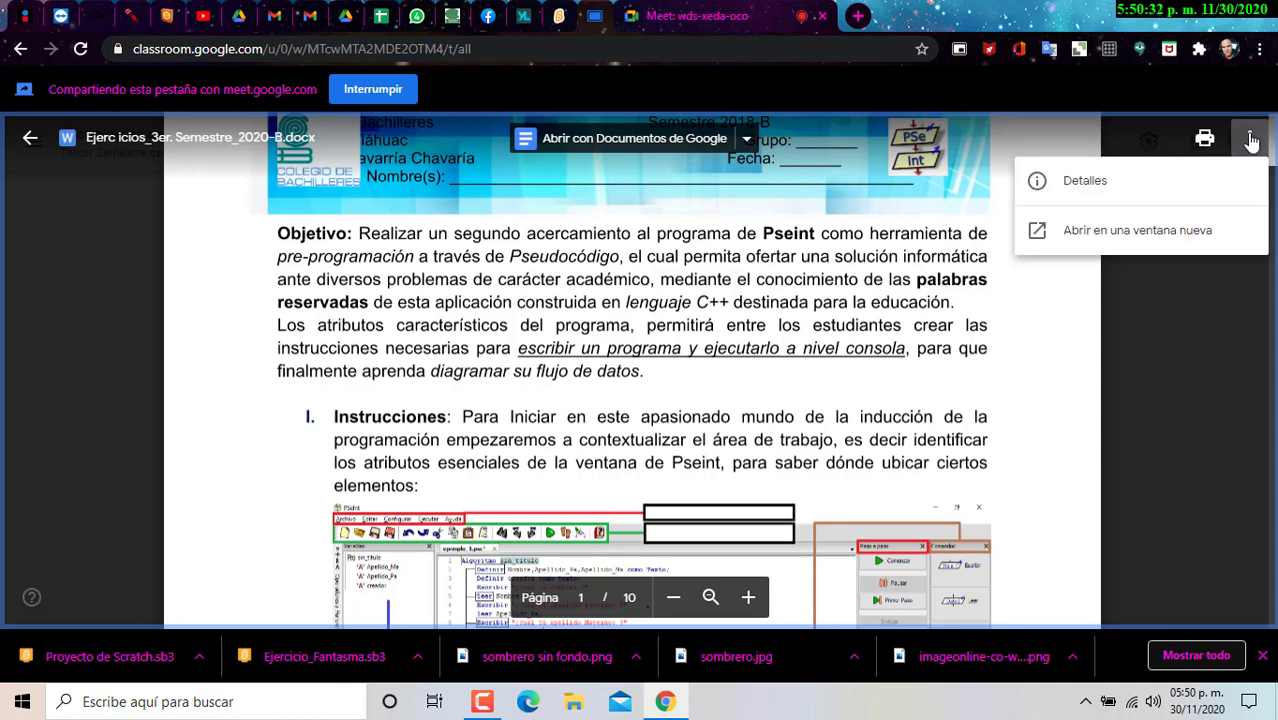
pyautogui.click(1140, 231)
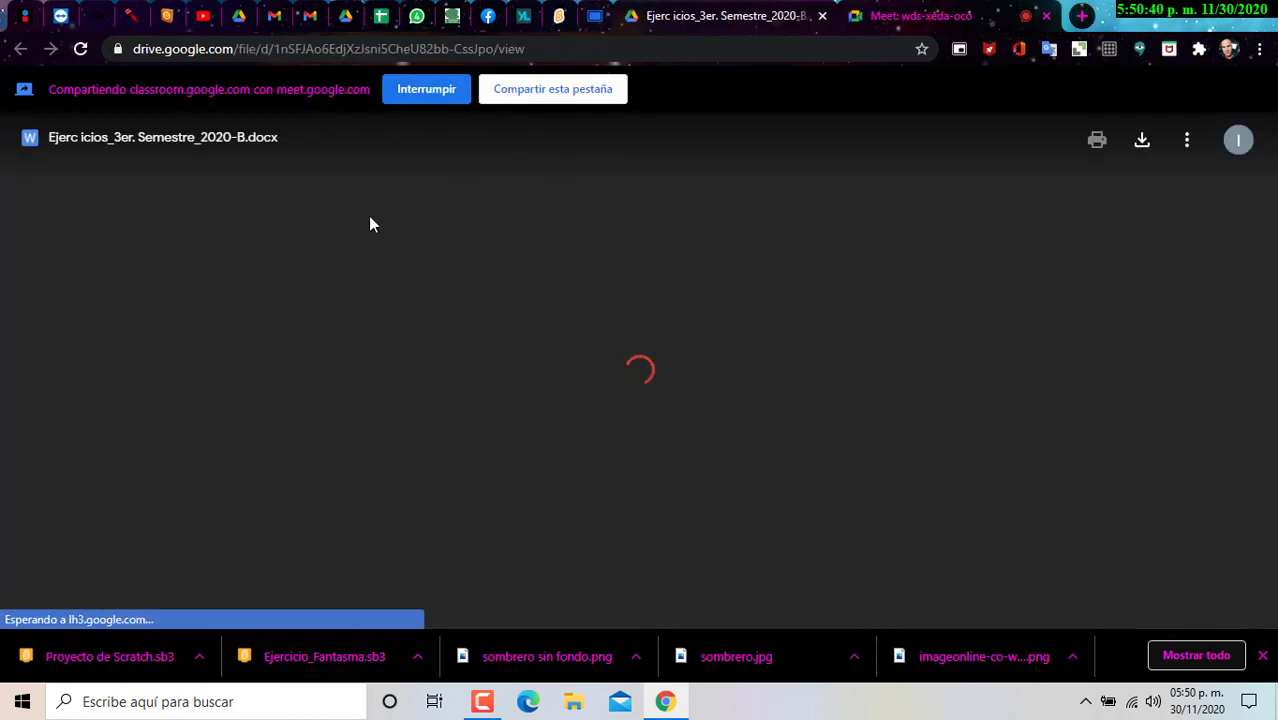
# Switch to Google Meet, stop presenting the Classroom tab, and present the entire screen instead.
pyautogui.click(594, 16)
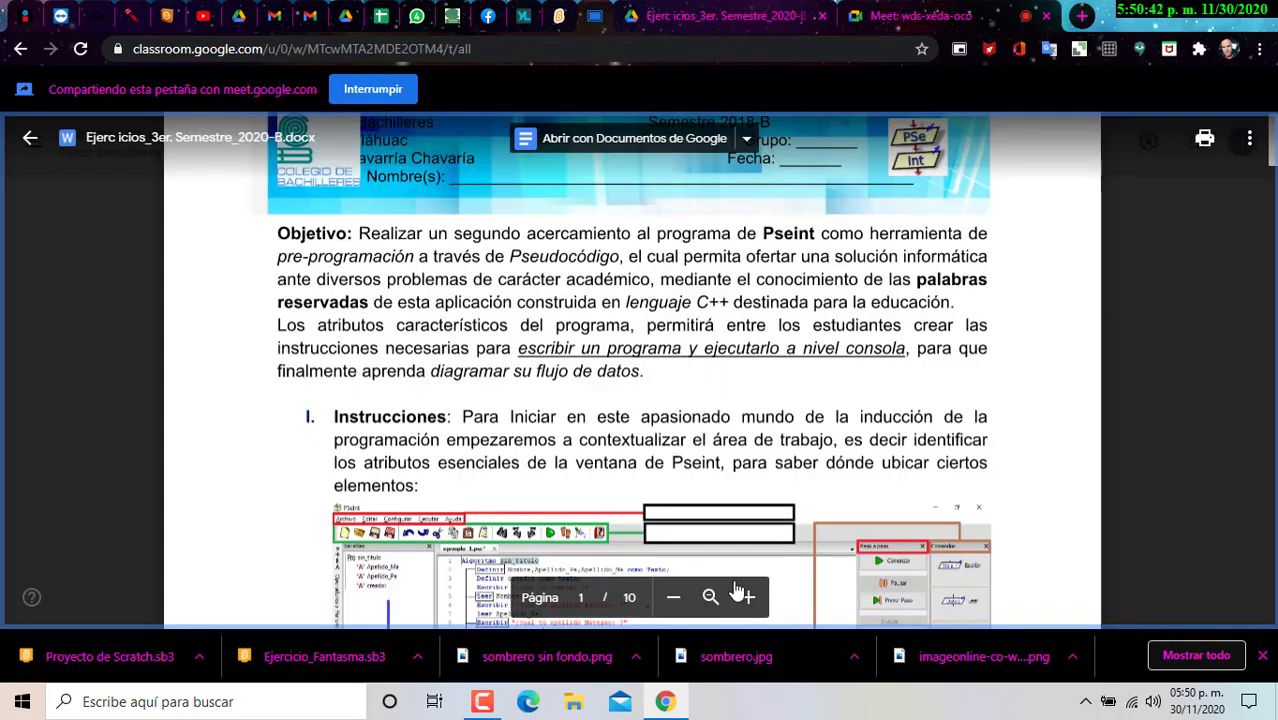
pyautogui.click(920, 16)
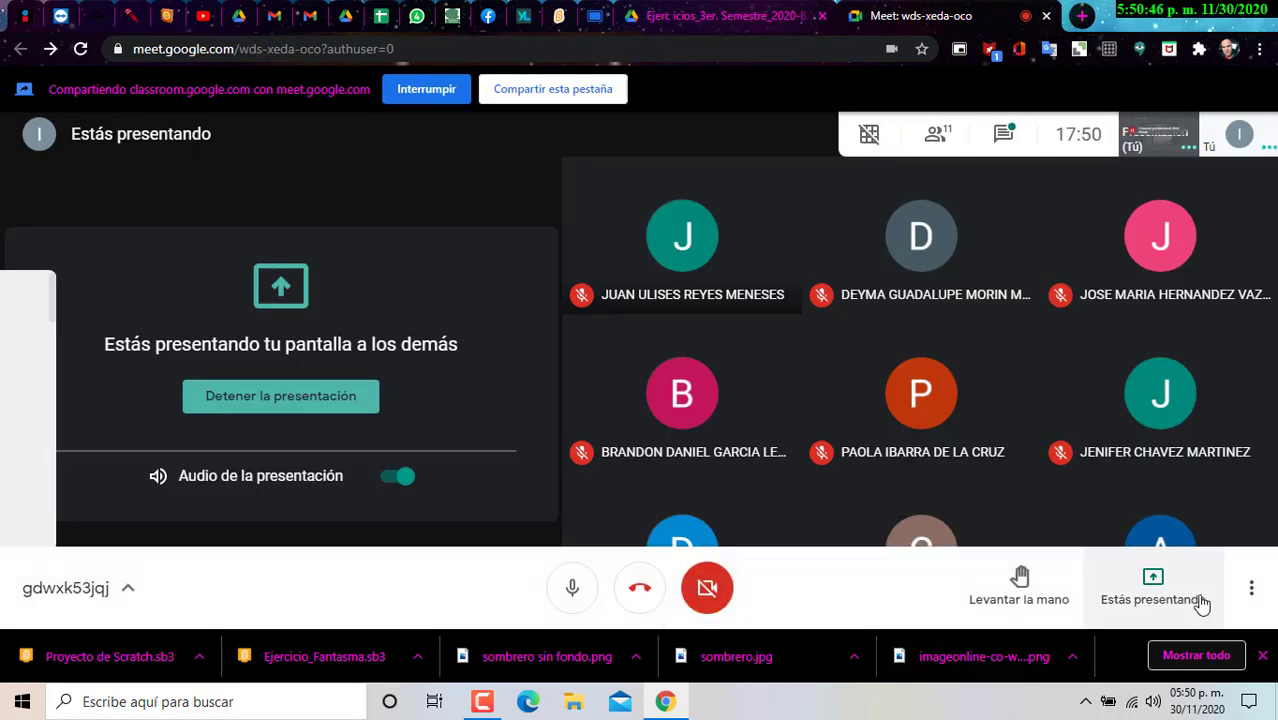
pyautogui.click(1185, 595)
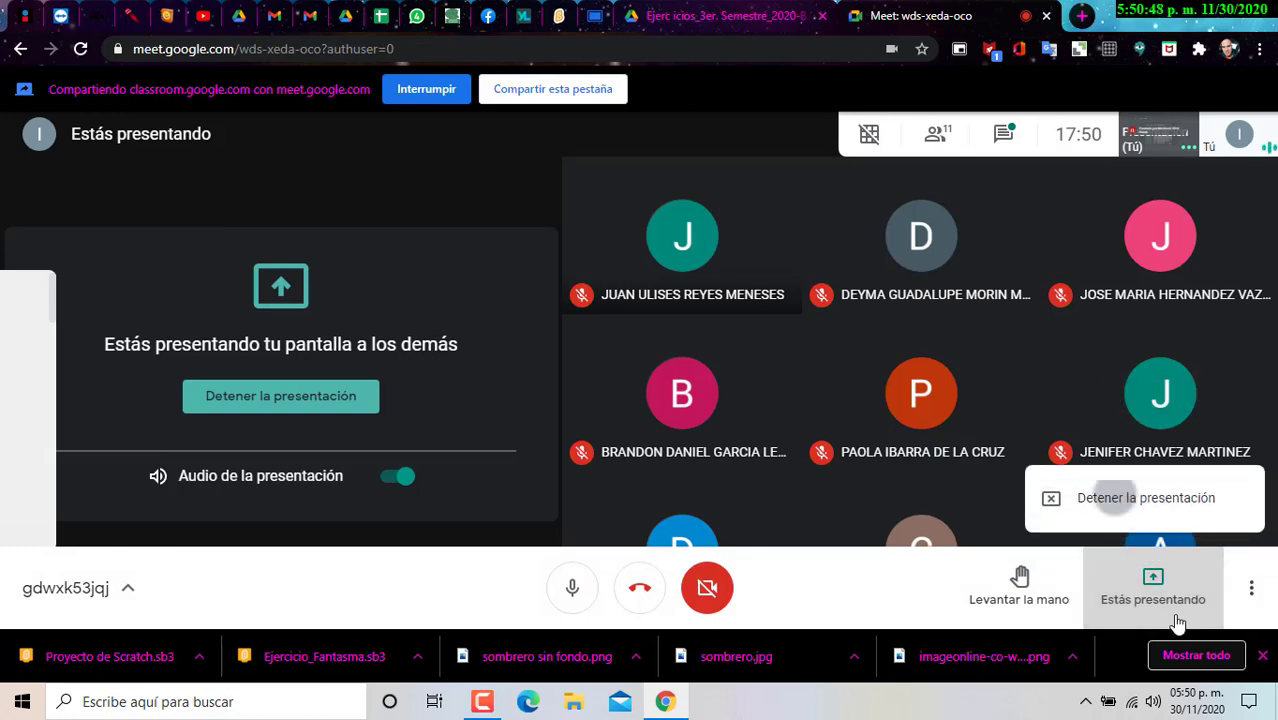
pyautogui.click(1175, 605)
pyautogui.click(1150, 593)
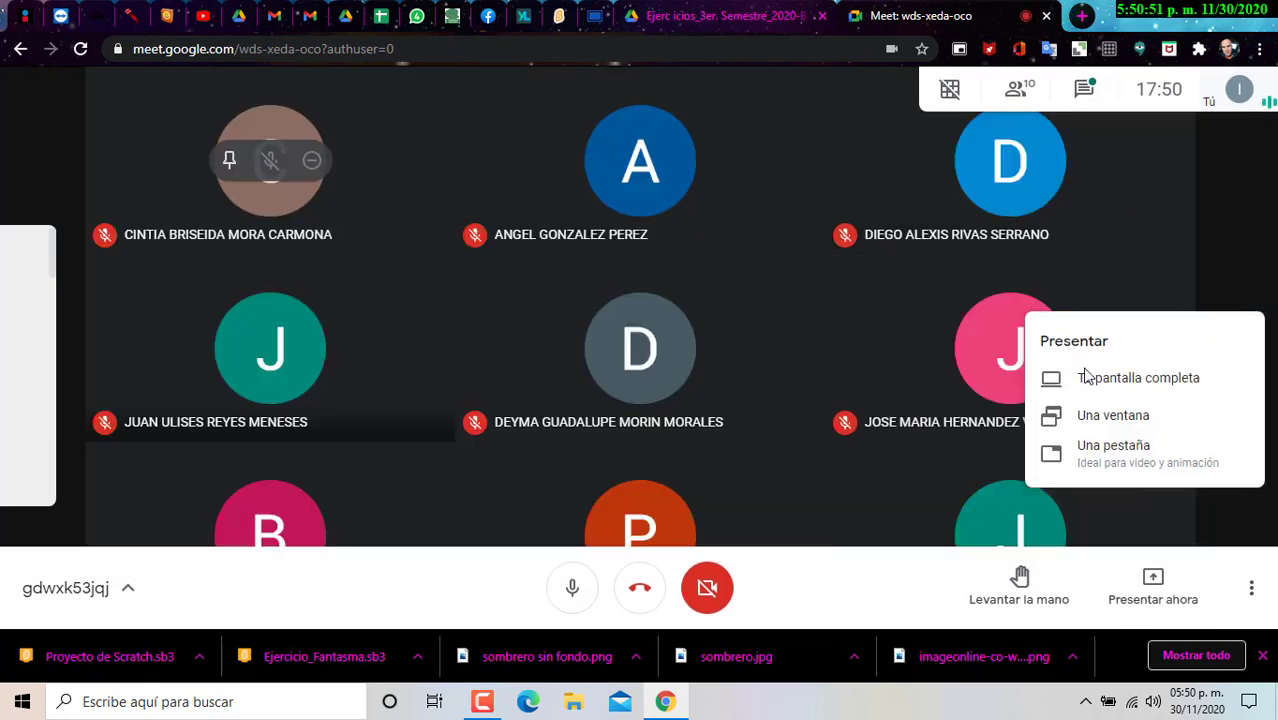
pyautogui.click(1100, 390)
pyautogui.click(1176, 580)
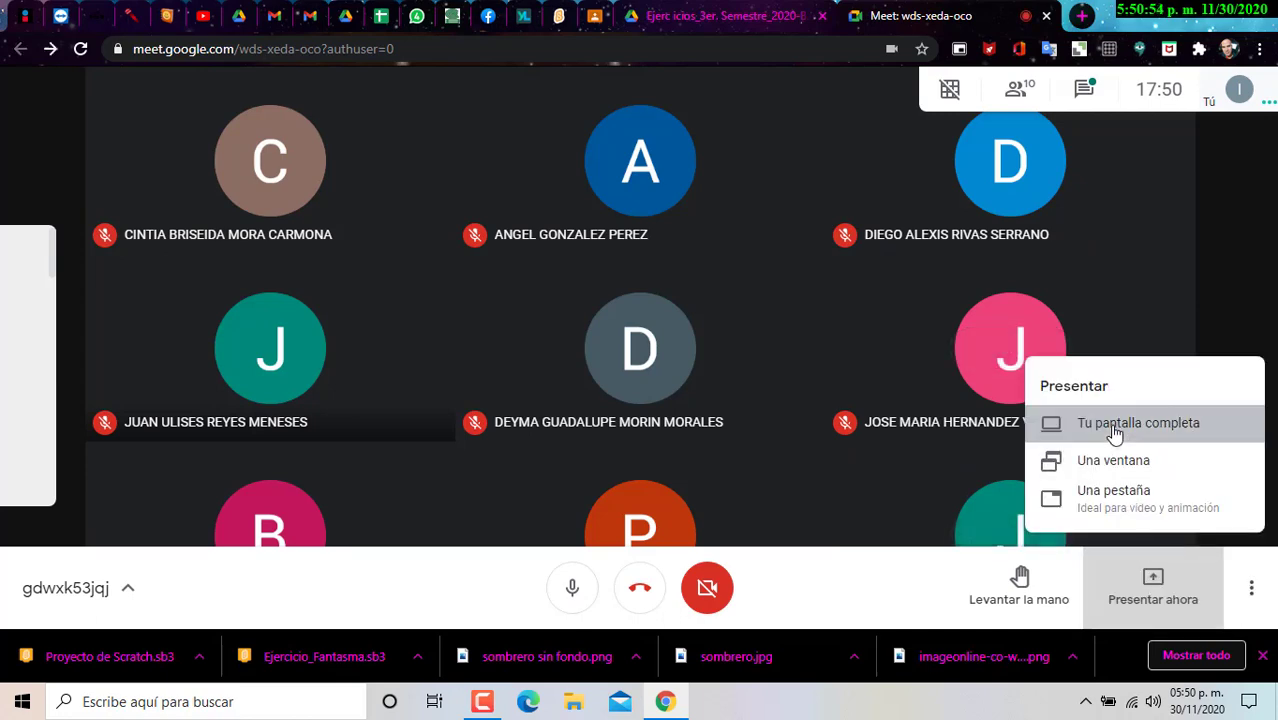
pyautogui.click(1115, 434)
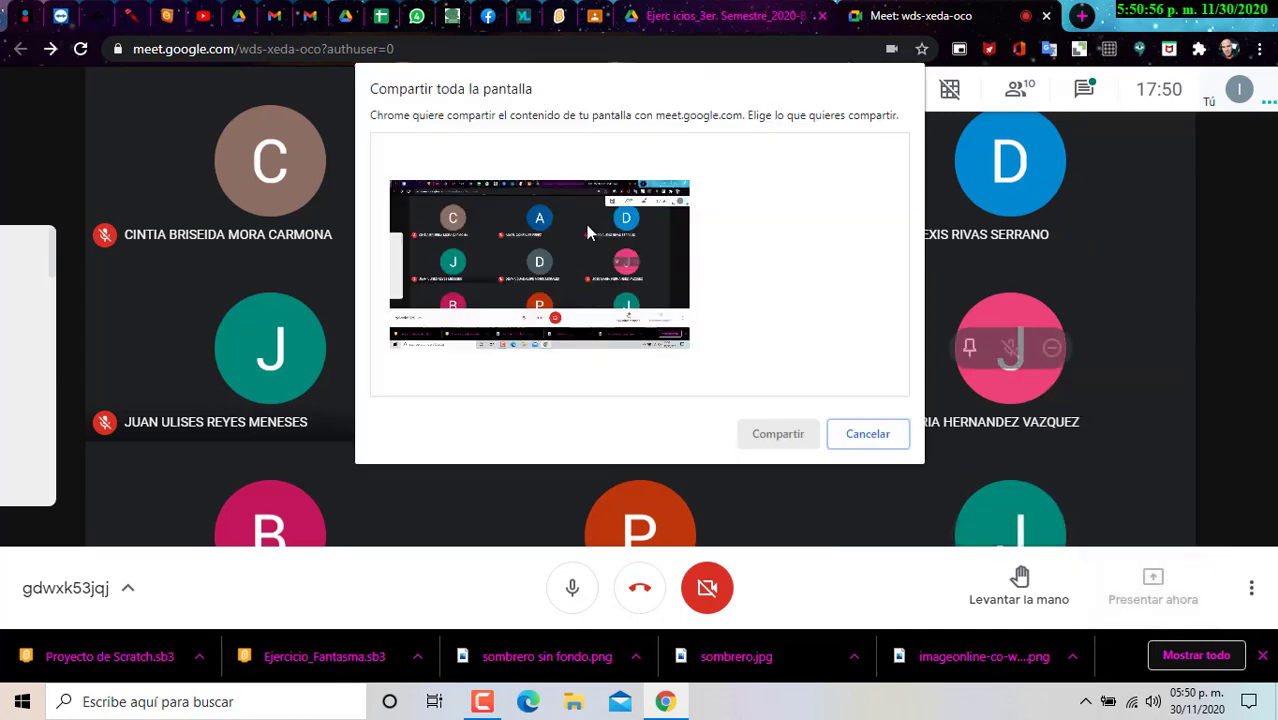
pyautogui.click(778, 436)
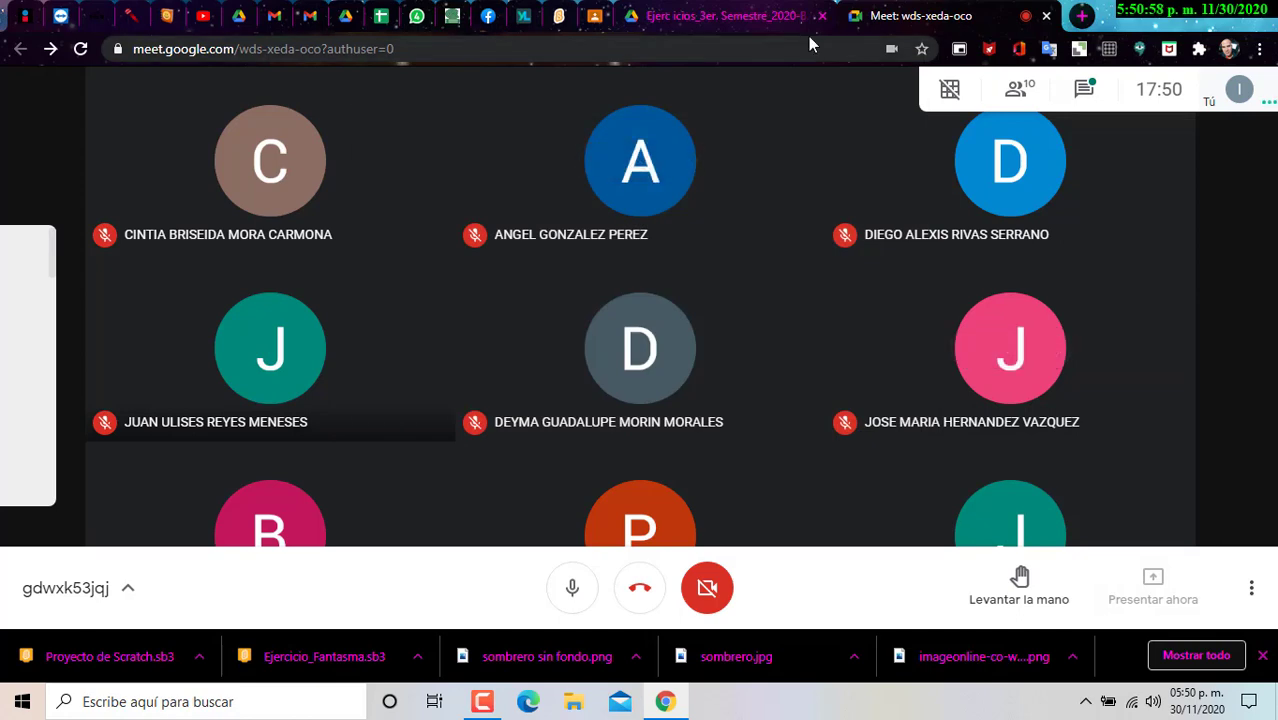
# Download Ejerc icios_3er. Semestre_2020-B.docx from its Drive window into the Imágenes folder, replacing the existing copy.
pyautogui.click(594, 16)
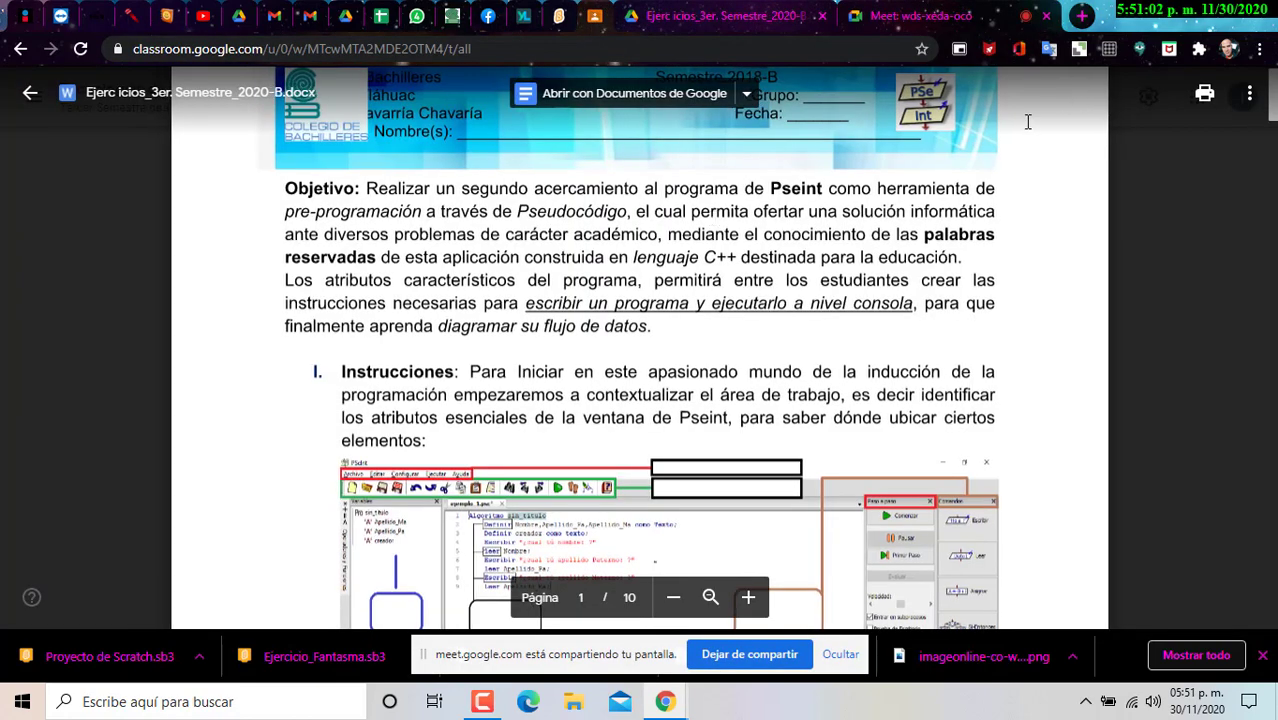
pyautogui.click(1248, 98)
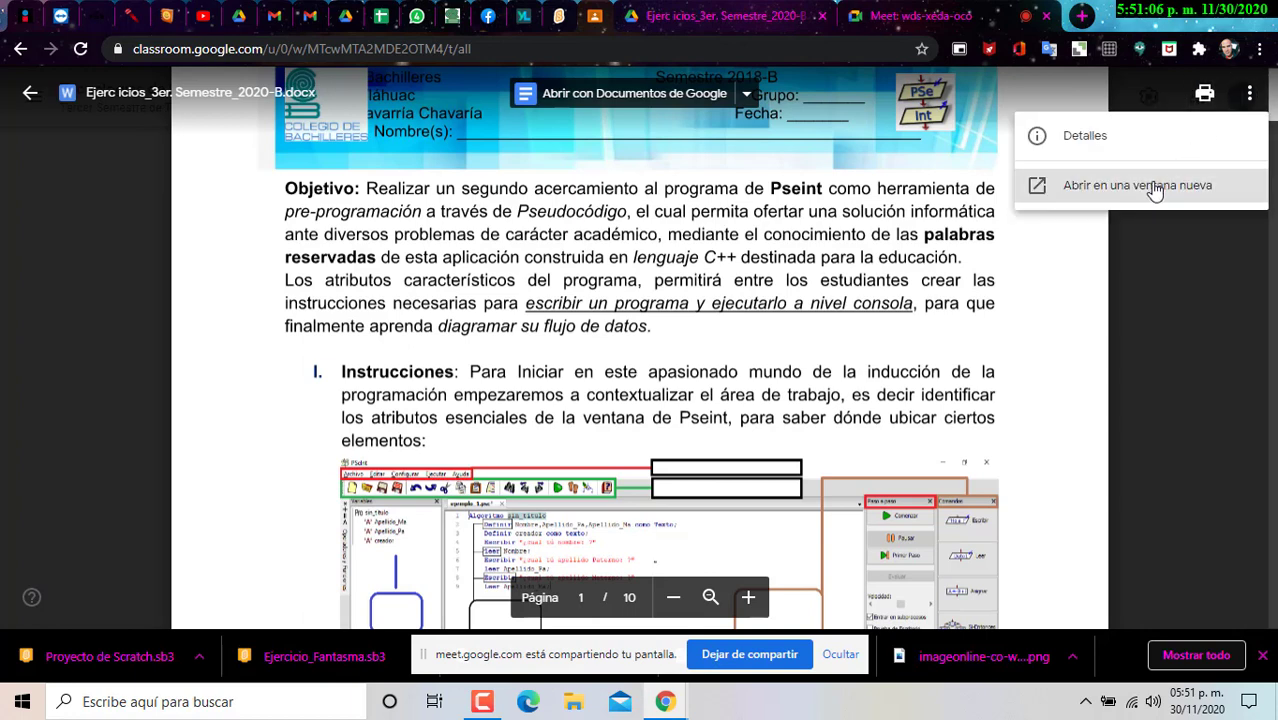
pyautogui.click(750, 20)
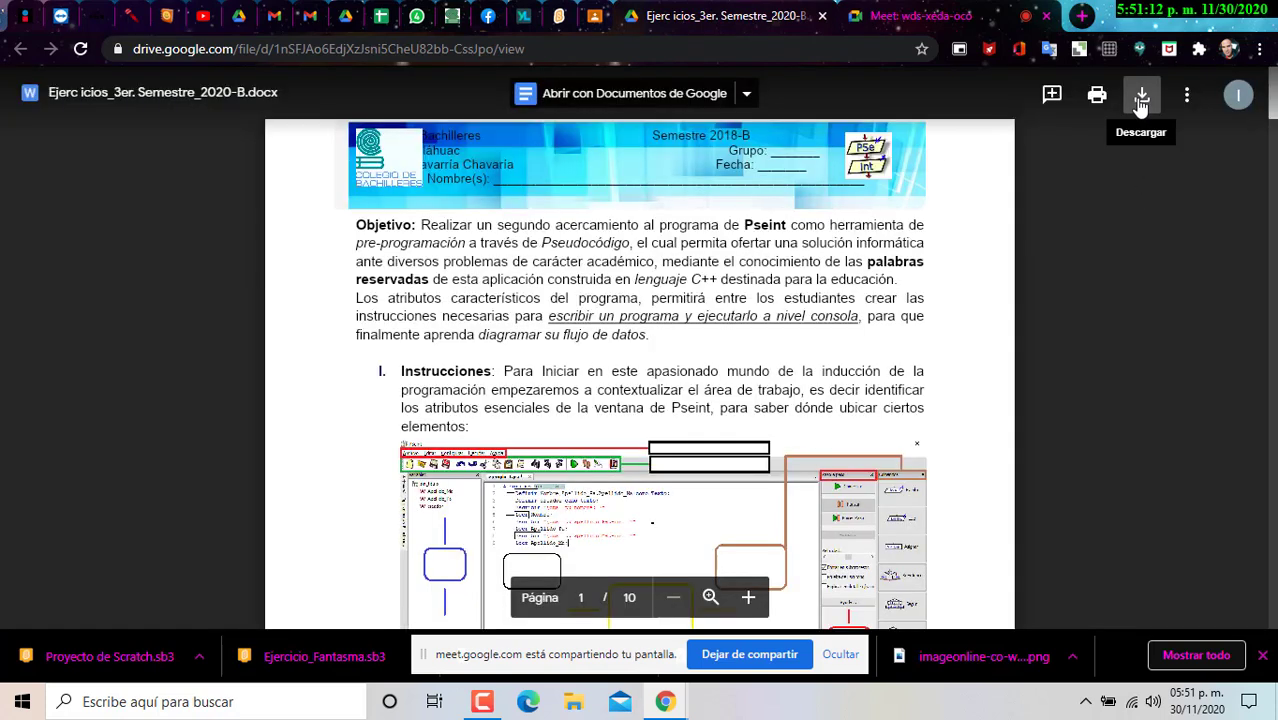
pyautogui.click(1141, 96)
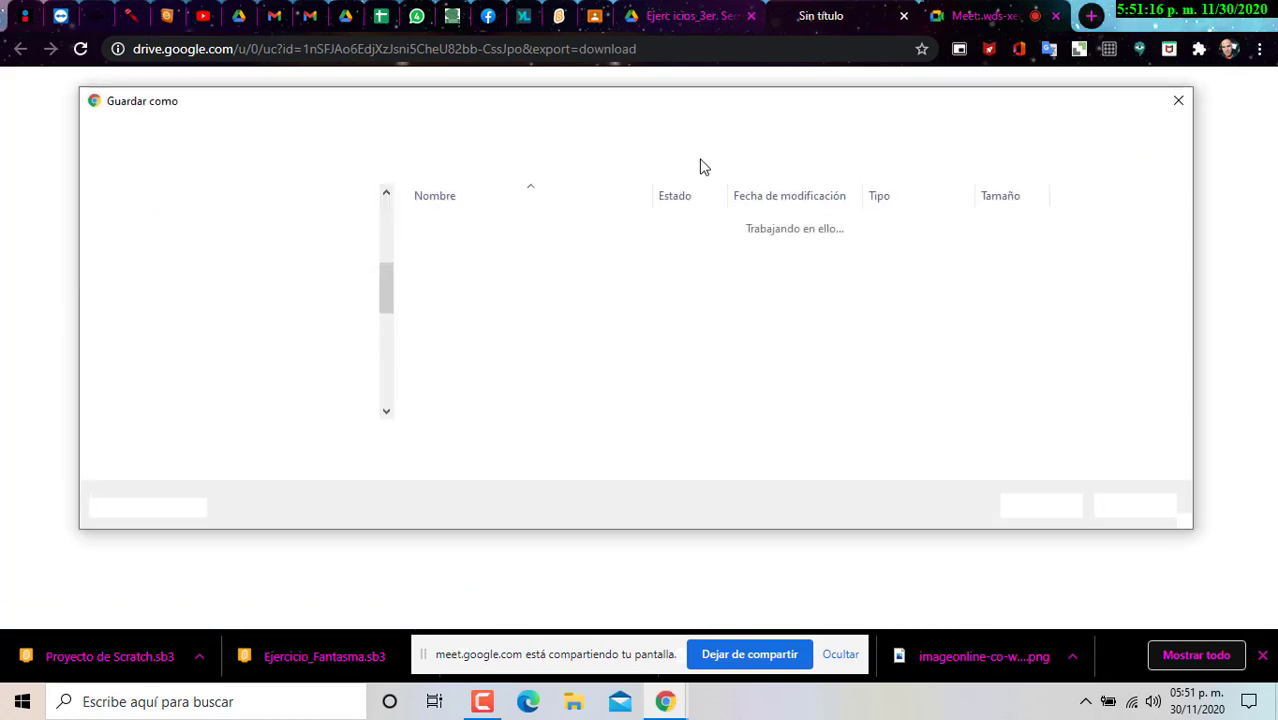
pyautogui.moveTo(700, 107); pyautogui.dragTo(748, 110)
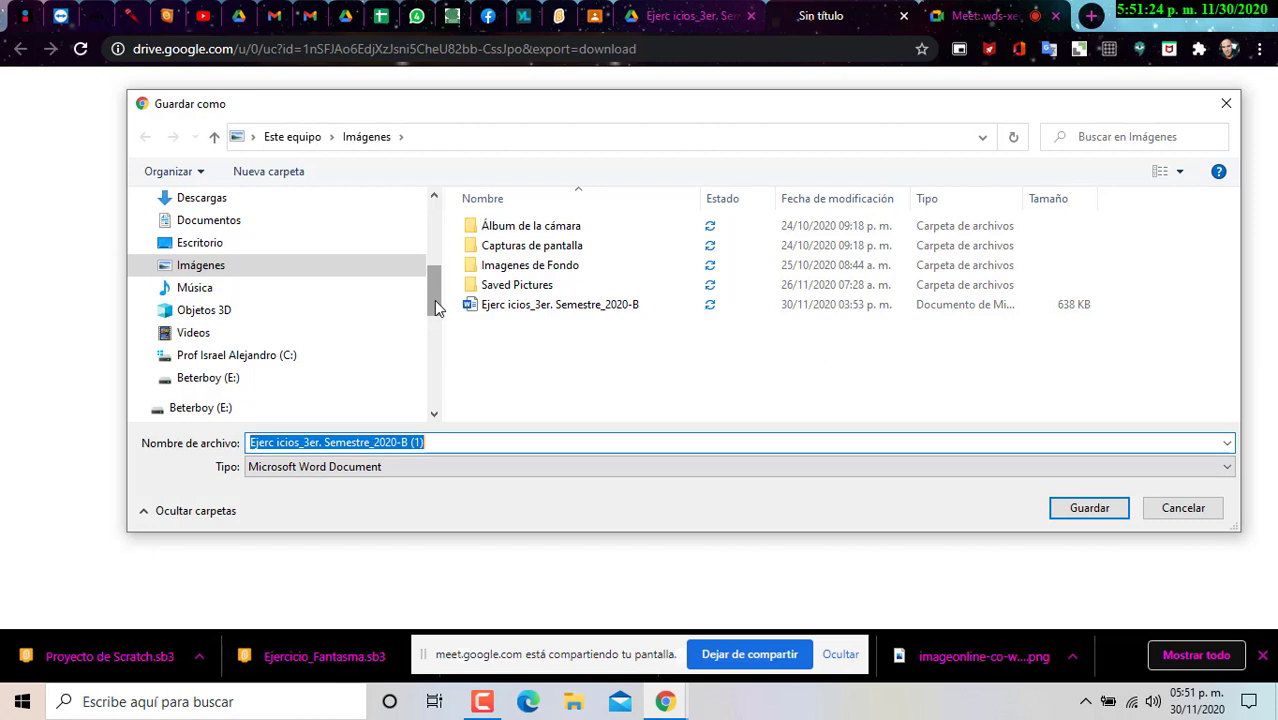
pyautogui.click(522, 305)
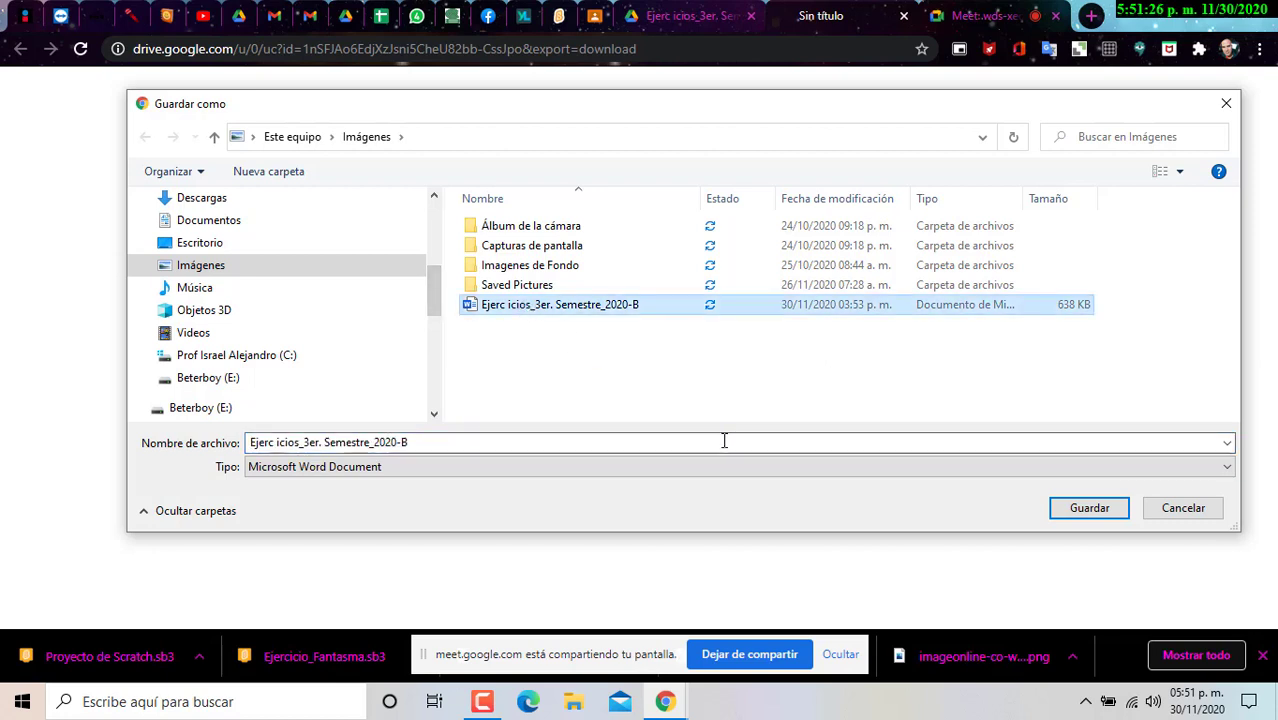
pyautogui.click(1076, 513)
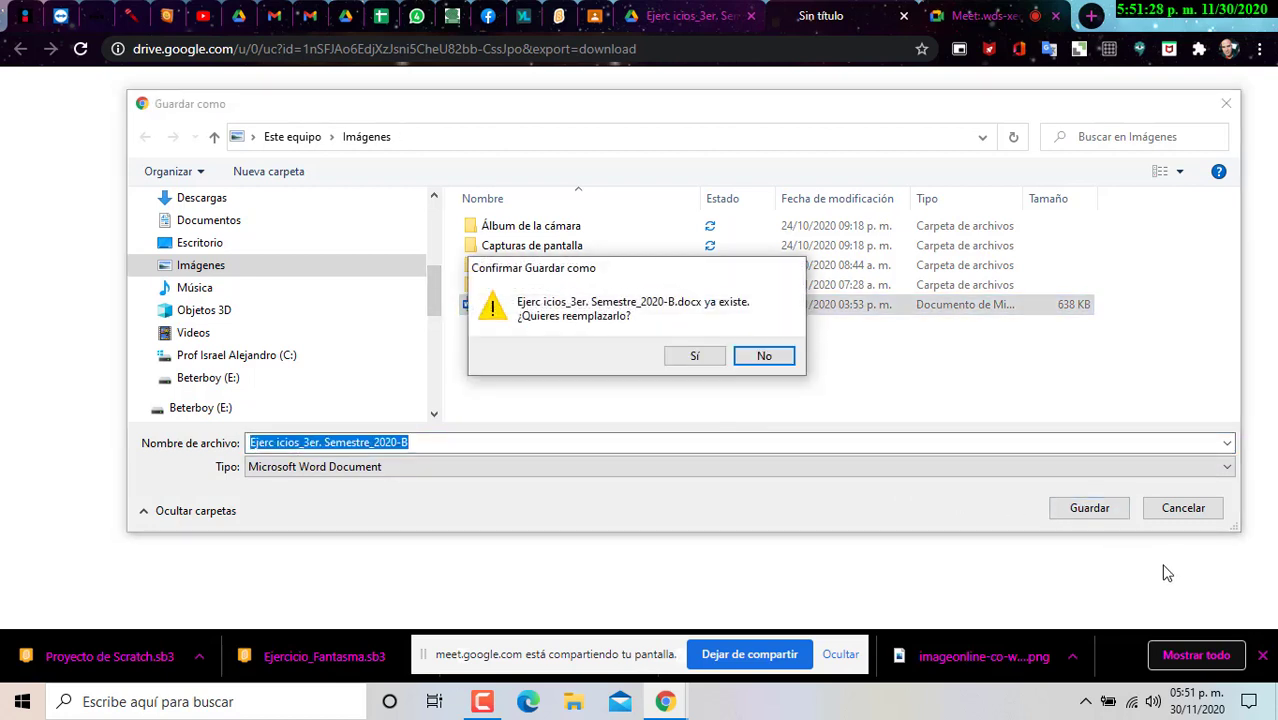
pyautogui.click(712, 364)
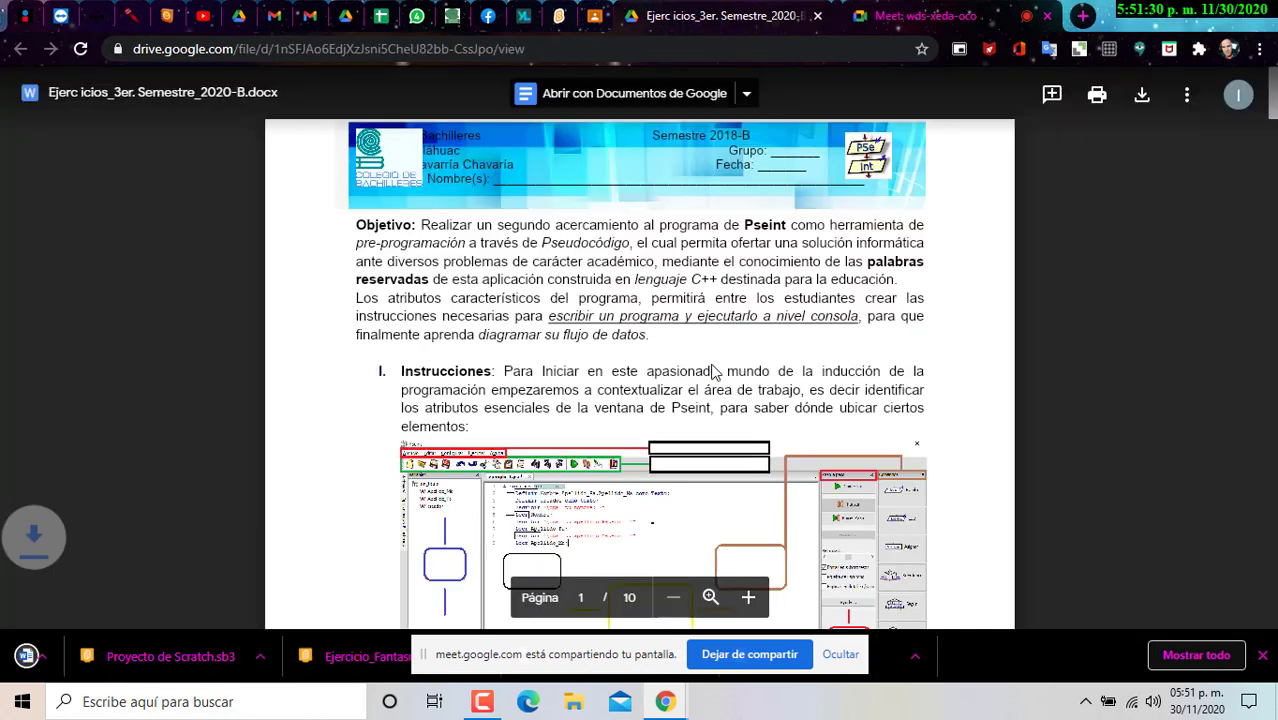
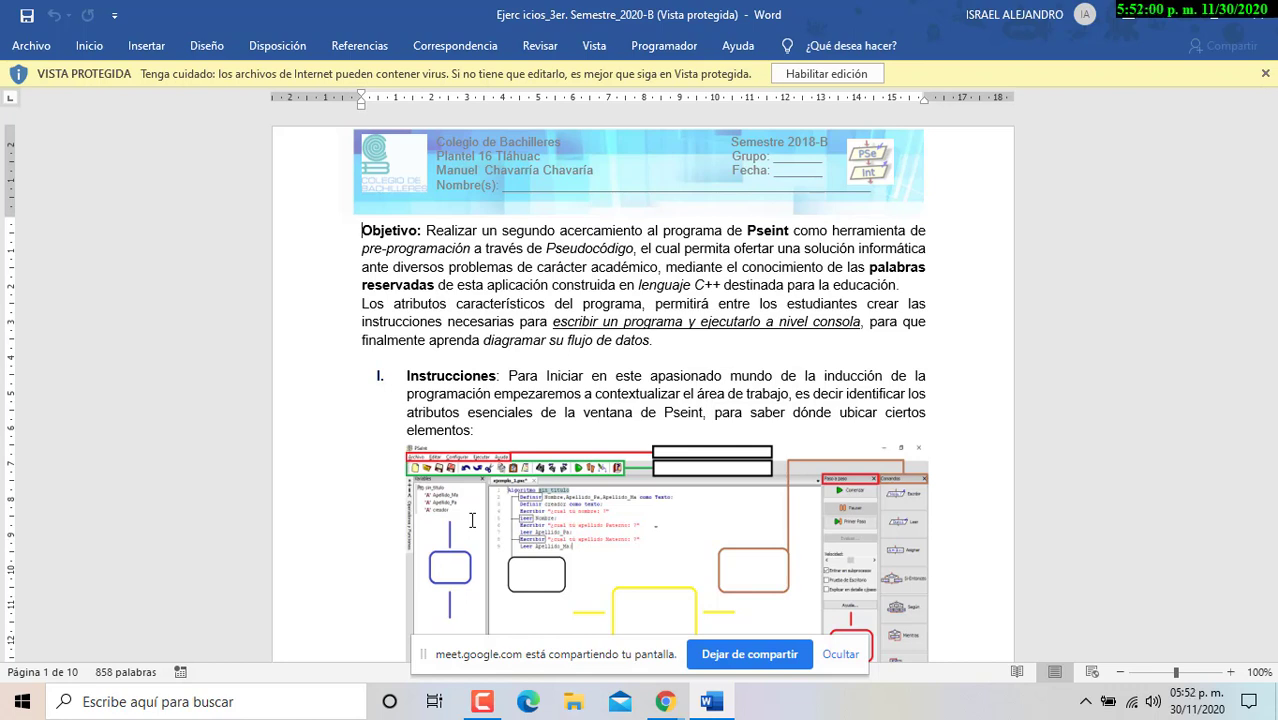
# Enable editing of the downloaded exercises document in Word and review the Pseint window diagram and its A–G element list.
pyautogui.click(820, 73)
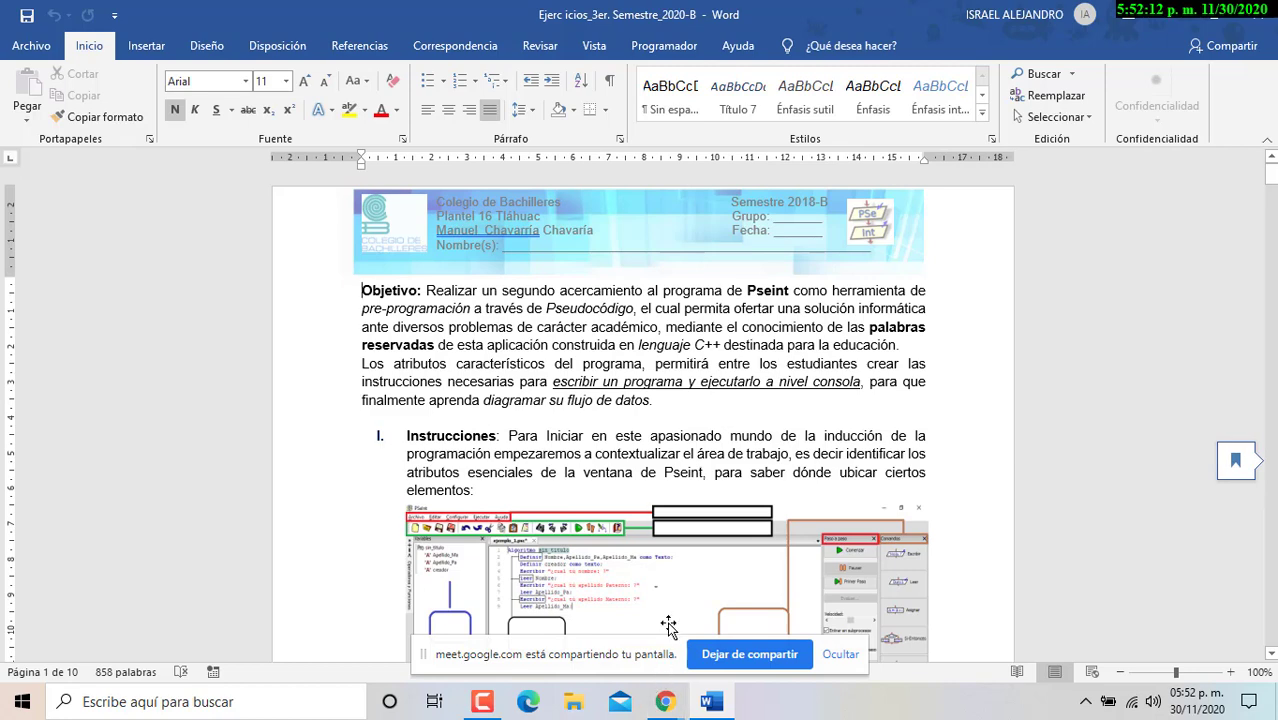
pyautogui.scroll(-3, 690, 557)
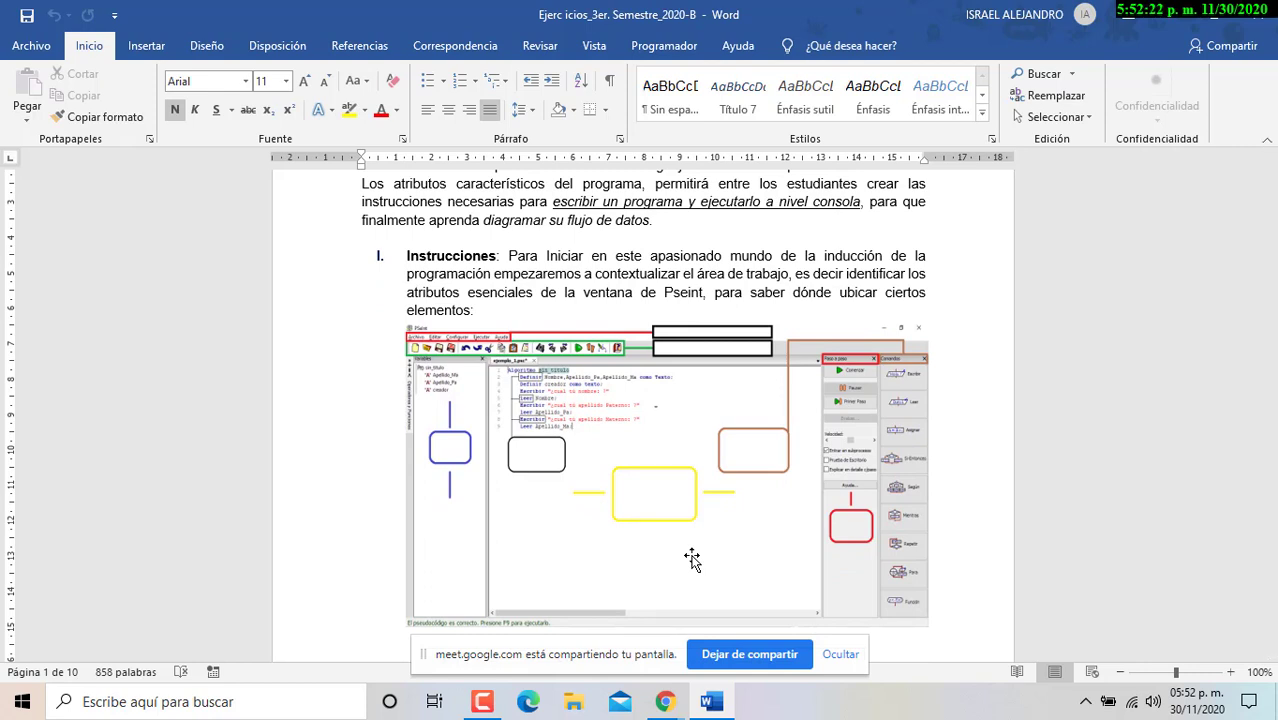
pyautogui.scroll(-2, 590, 580)
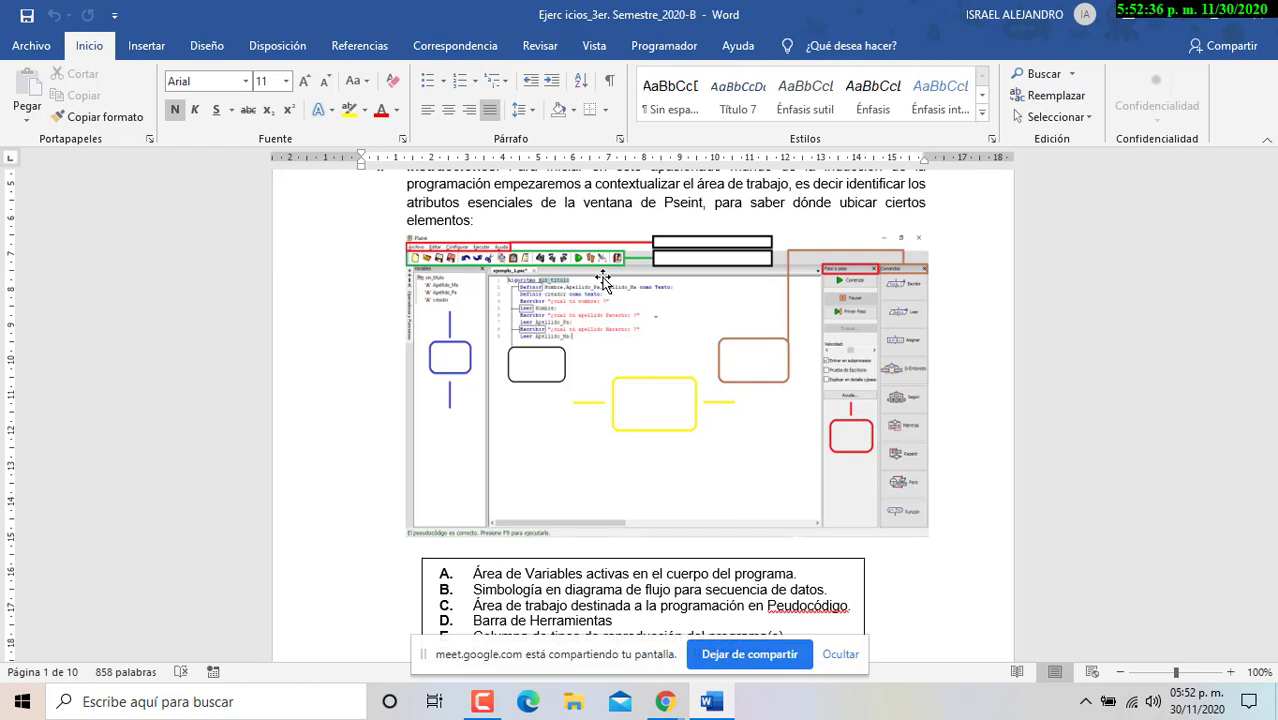
pyautogui.scroll(-3, 799, 294)
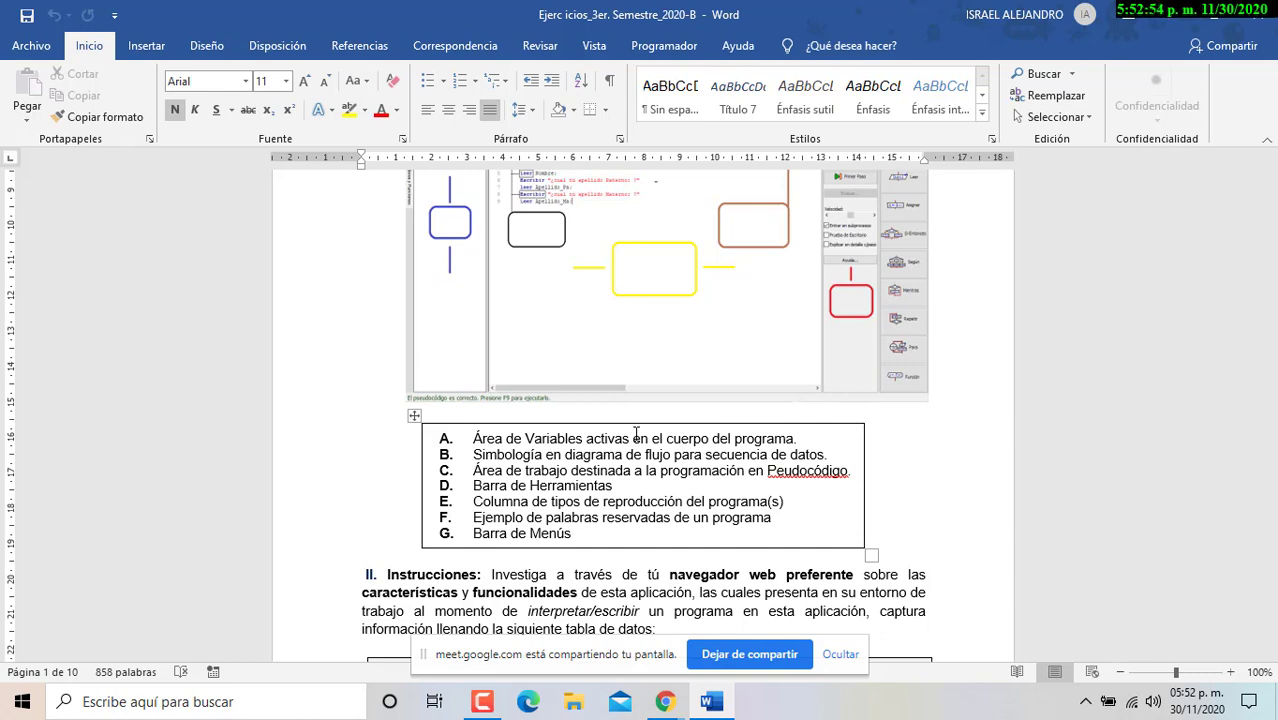
# Insert a simple text box (Cuadro de texto simple) into the exercises document.
pyautogui.click(146, 45)
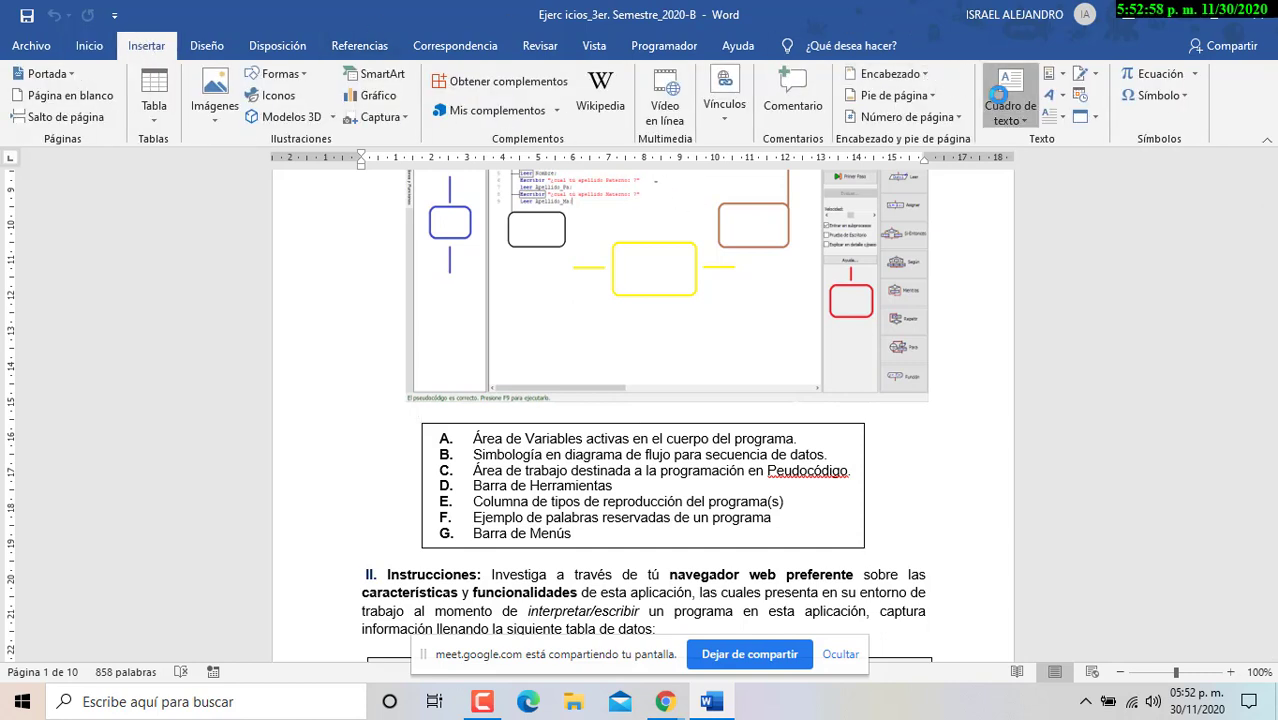
pyautogui.click(975, 120)
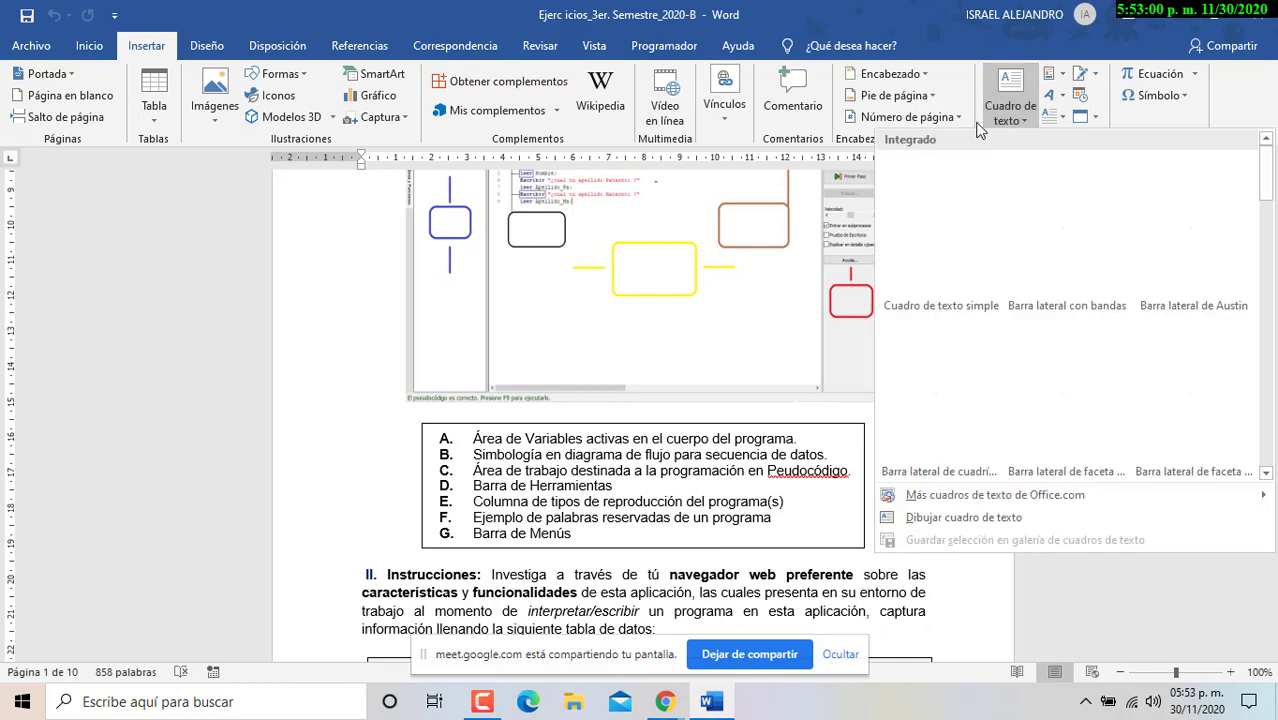
pyautogui.click(964, 182)
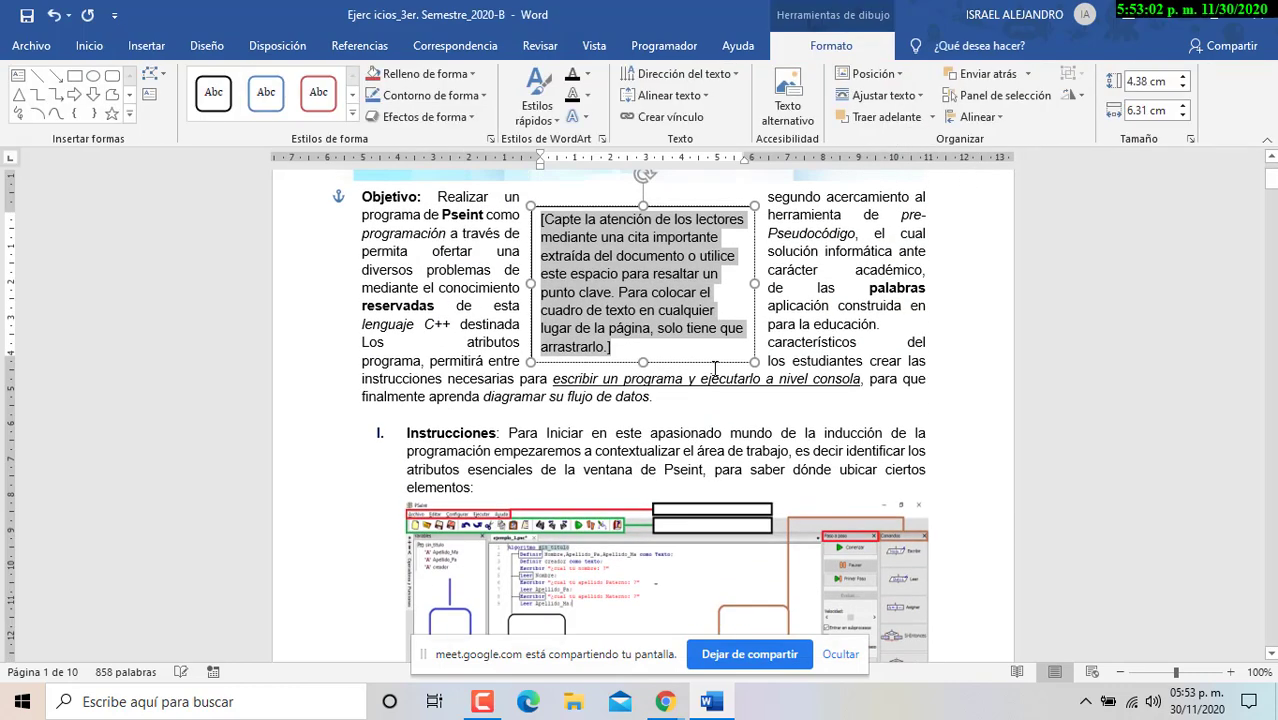
# Enter the letter A in the text box, then size it to 0.79 by 0.79 cm inside the diagram's yellow box.
pyautogui.write('A')
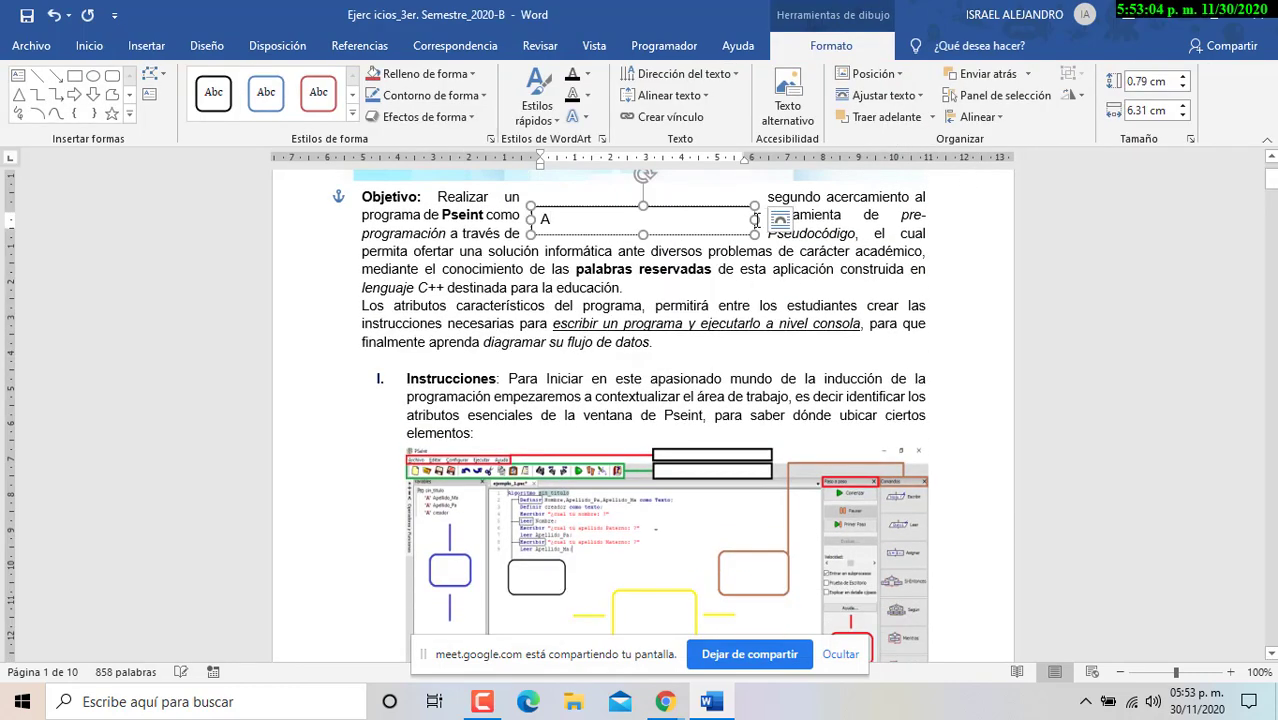
pyautogui.moveTo(757, 219); pyautogui.dragTo(659, 592)
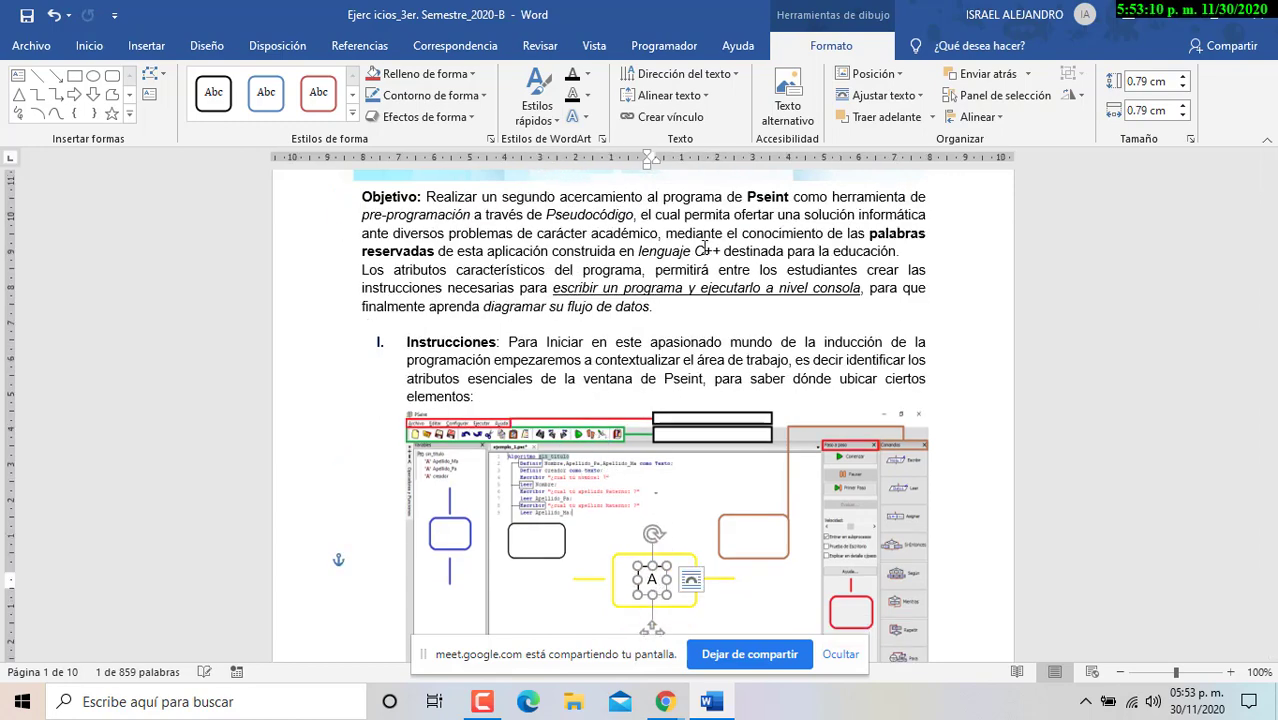
# Fill the A text box with light aqua and give its letter a dark red font colour and the outlined red text effect.
pyautogui.click(471, 74)
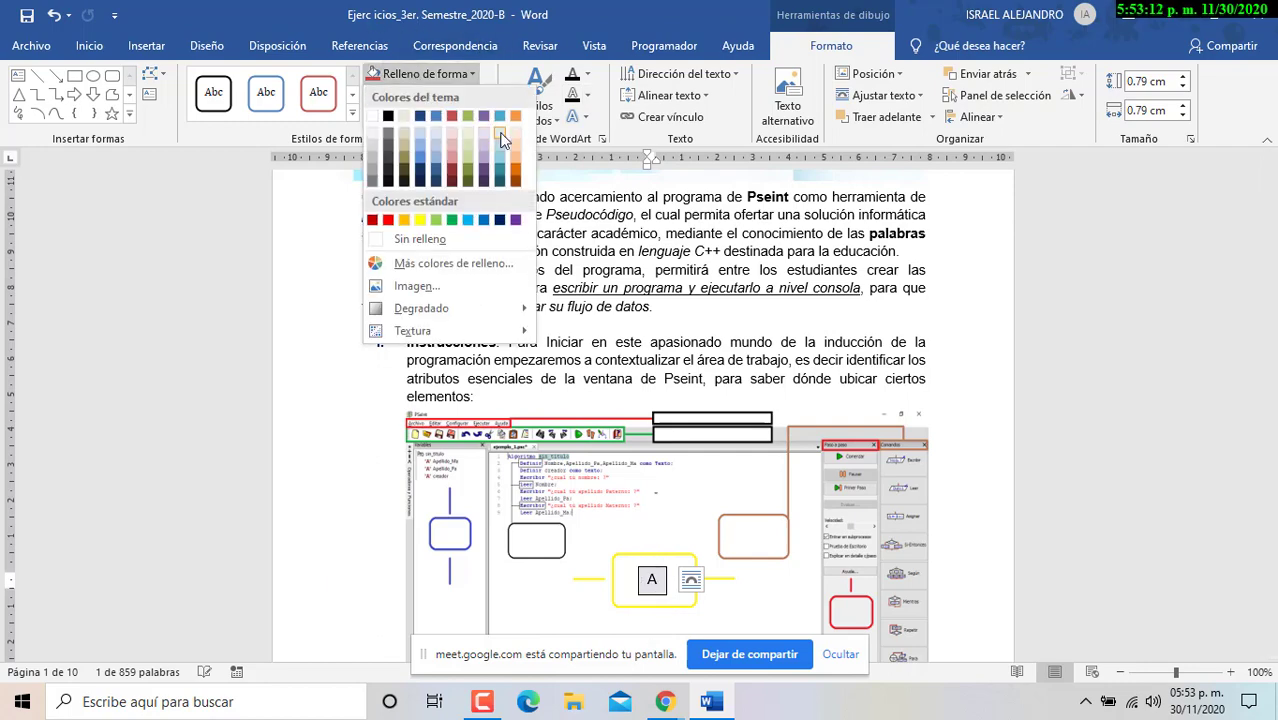
pyautogui.click(502, 140)
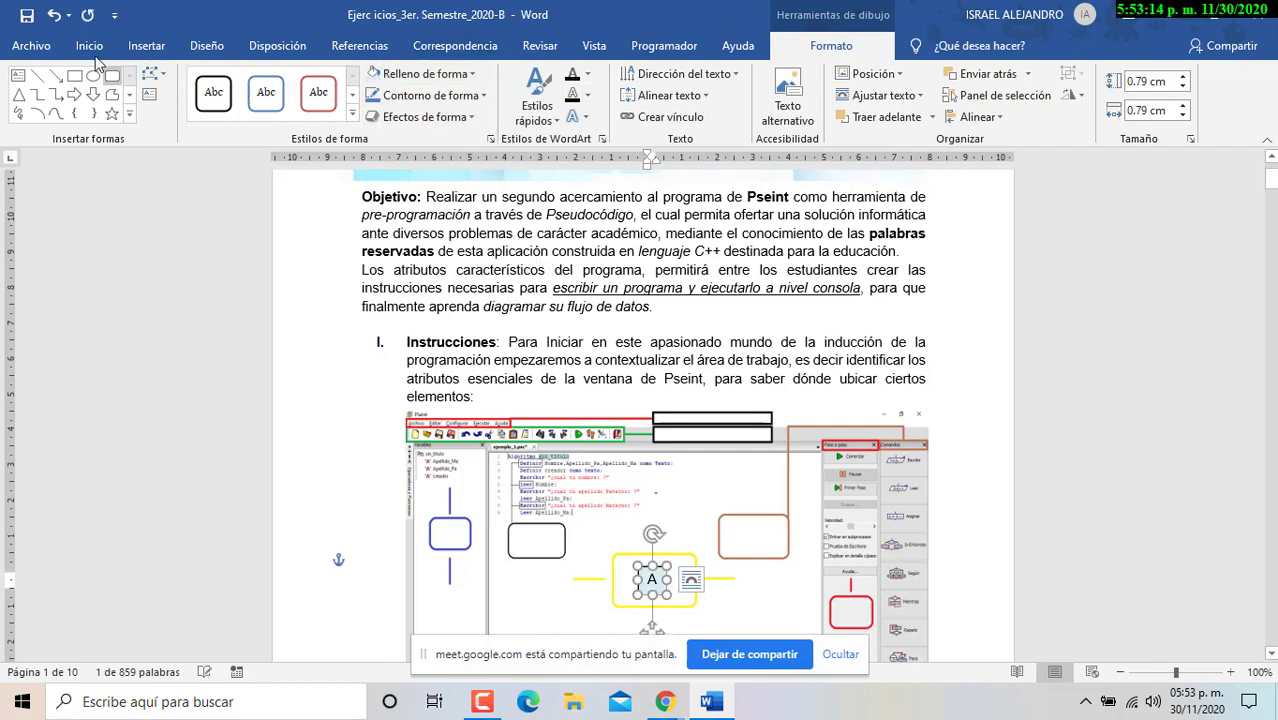
pyautogui.click(89, 46)
pyautogui.click(396, 110)
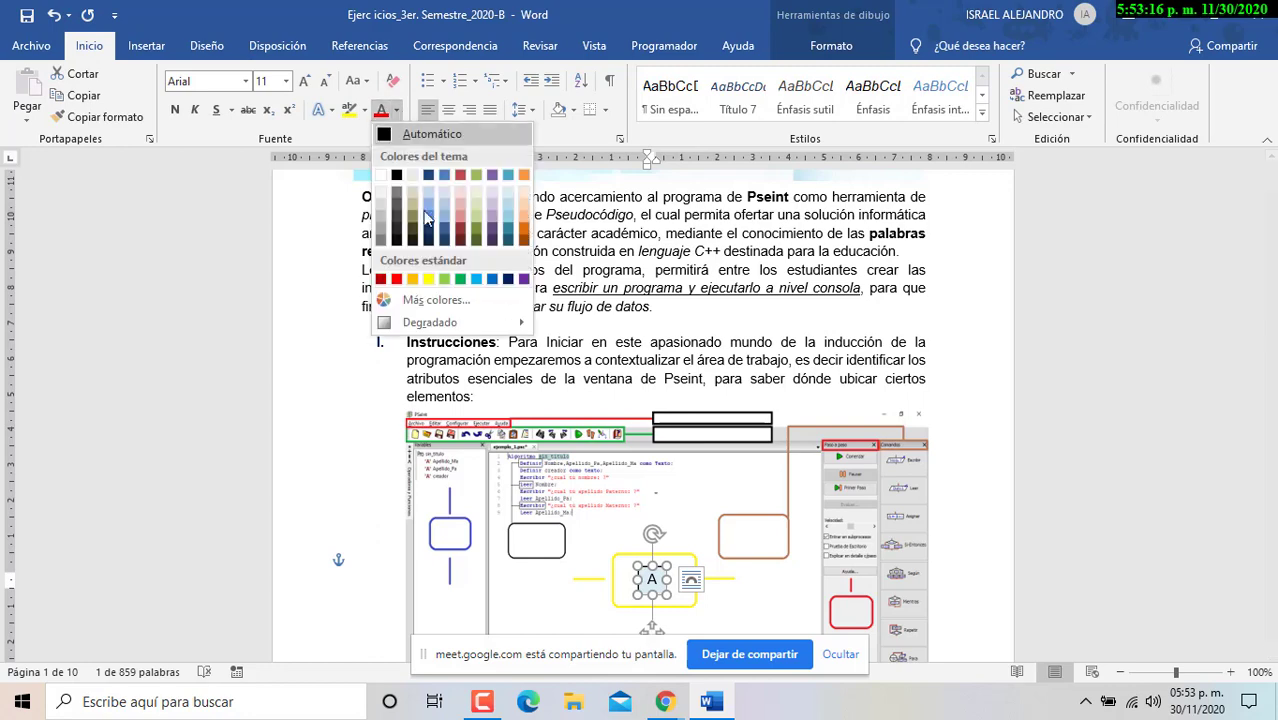
pyautogui.click(460, 238)
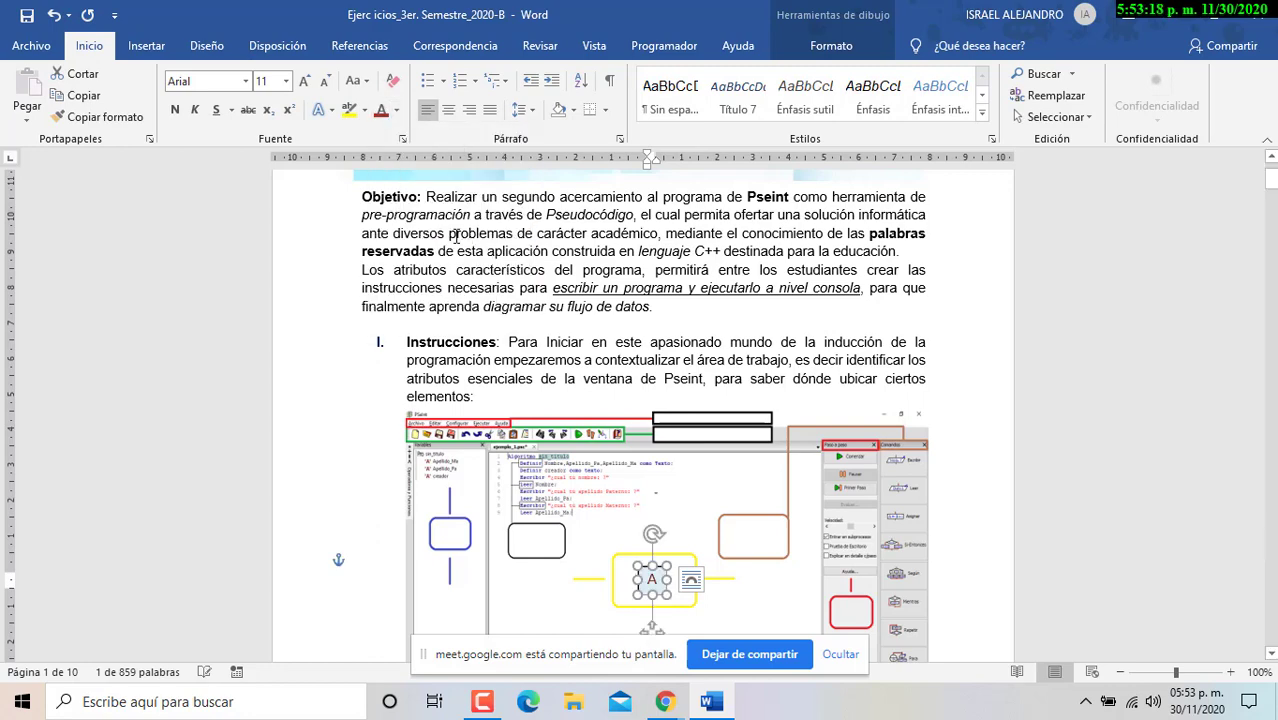
pyautogui.click(318, 110)
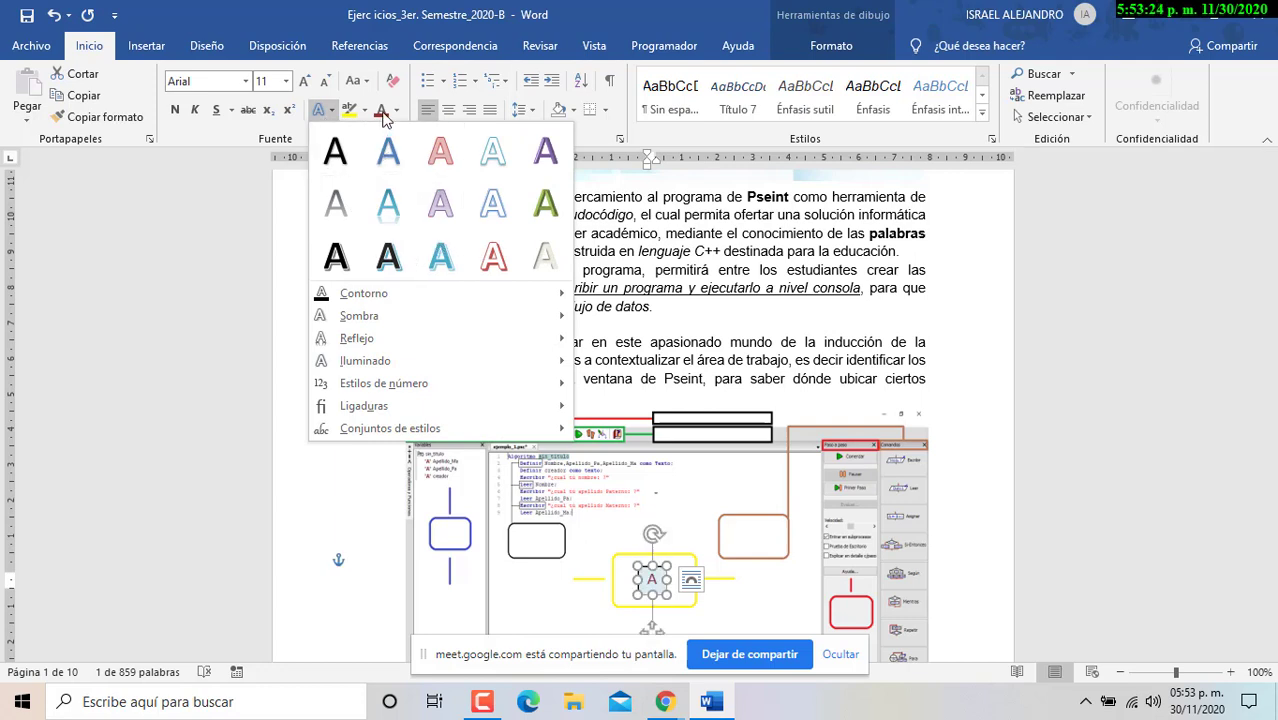
pyautogui.click(440, 152)
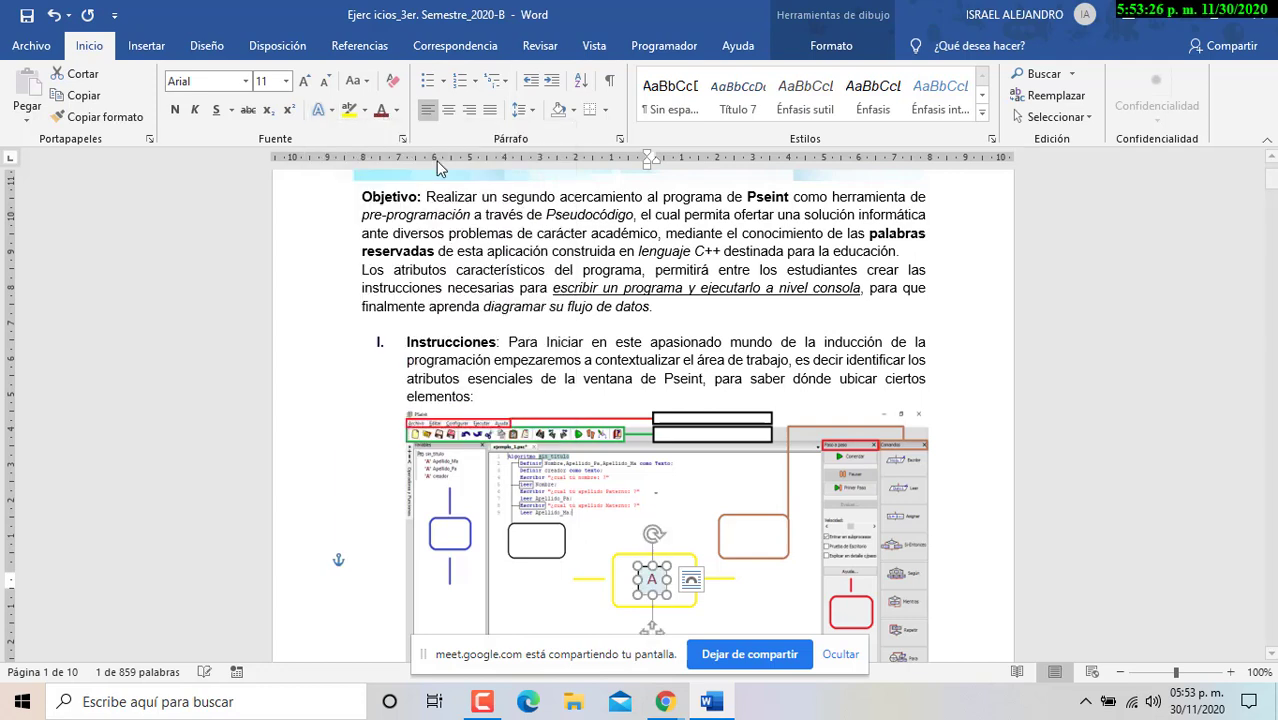
# Remove the shape outline from the A text box in the diagram's yellow box (Sin contorno).
pyautogui.click(936, 505)
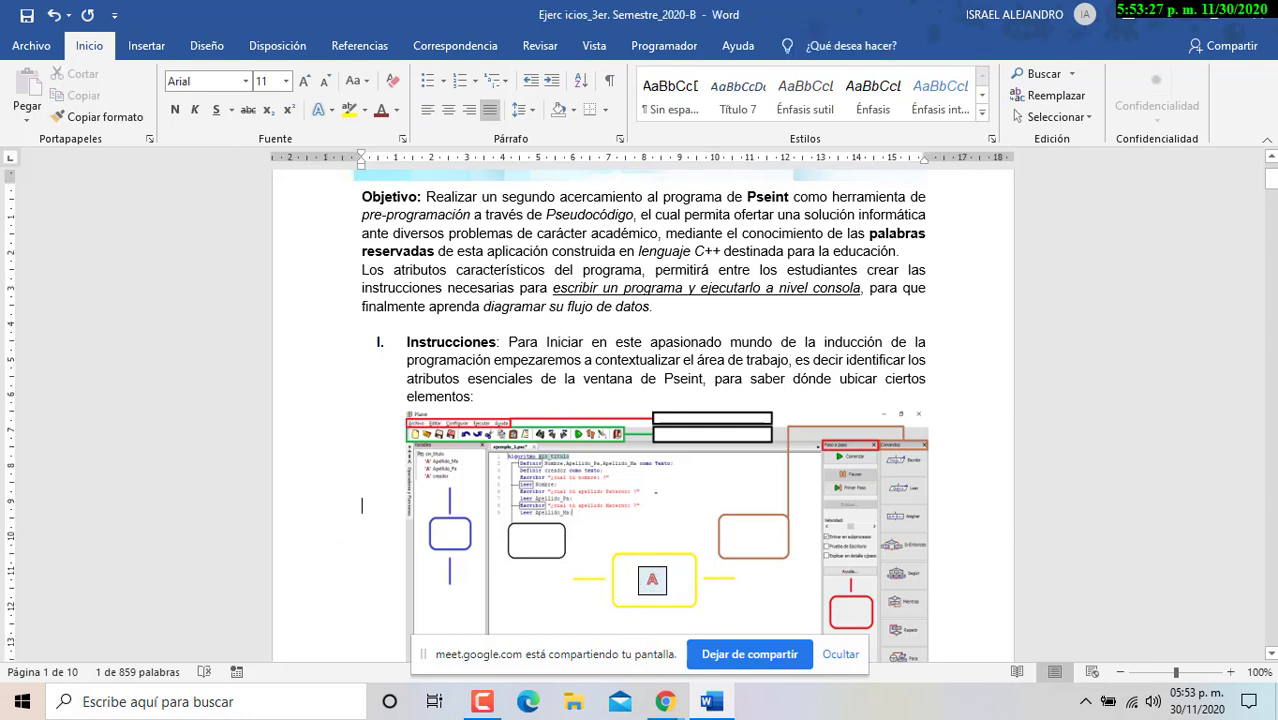
pyautogui.click(663, 594)
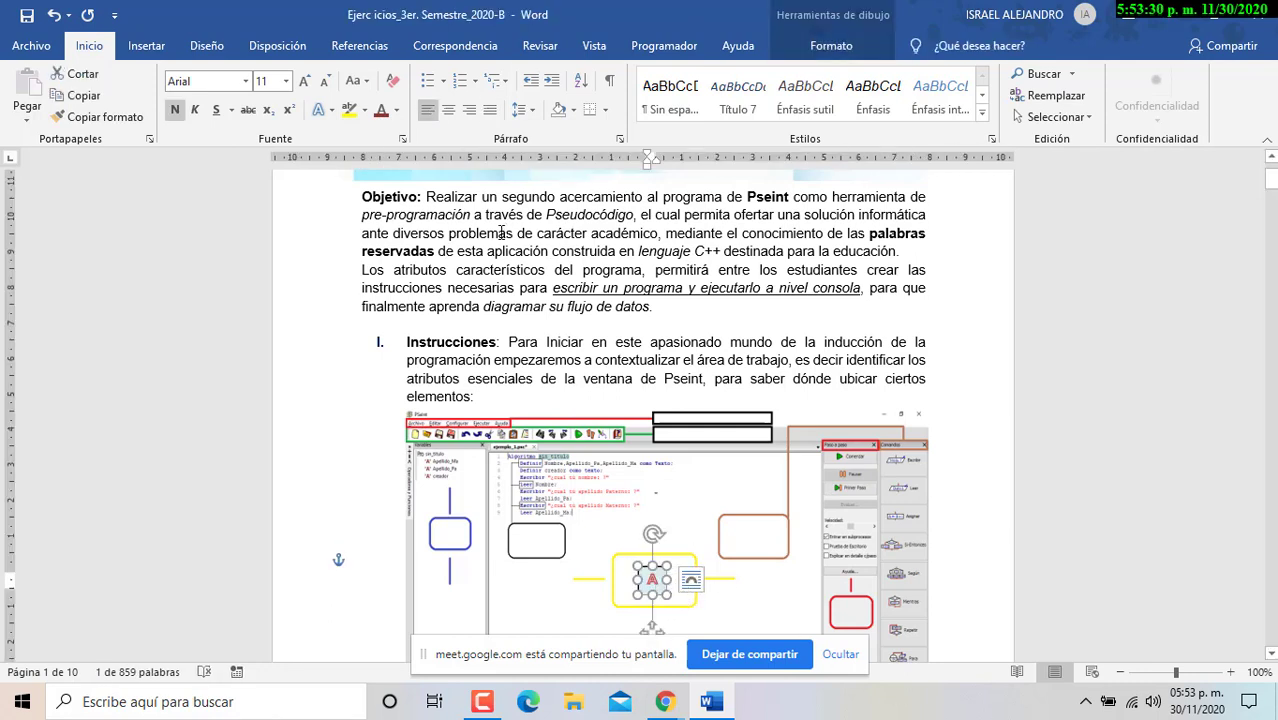
pyautogui.click(831, 46)
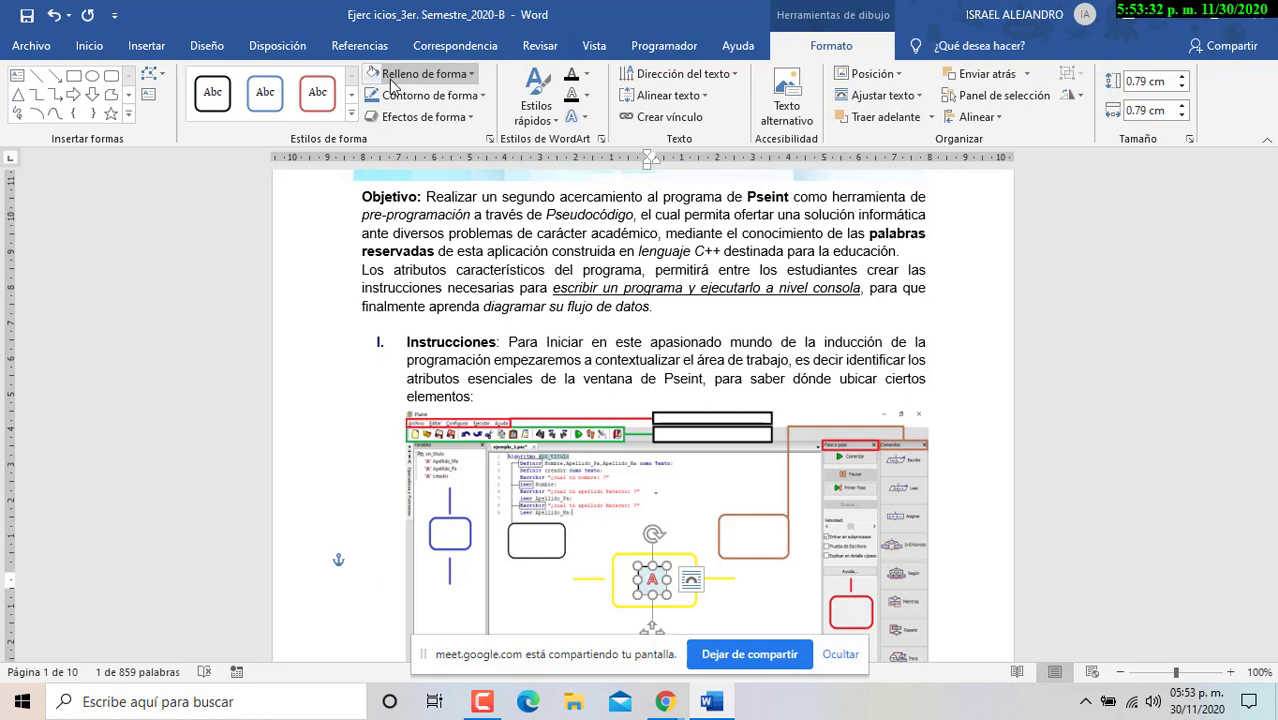
pyautogui.click(482, 96)
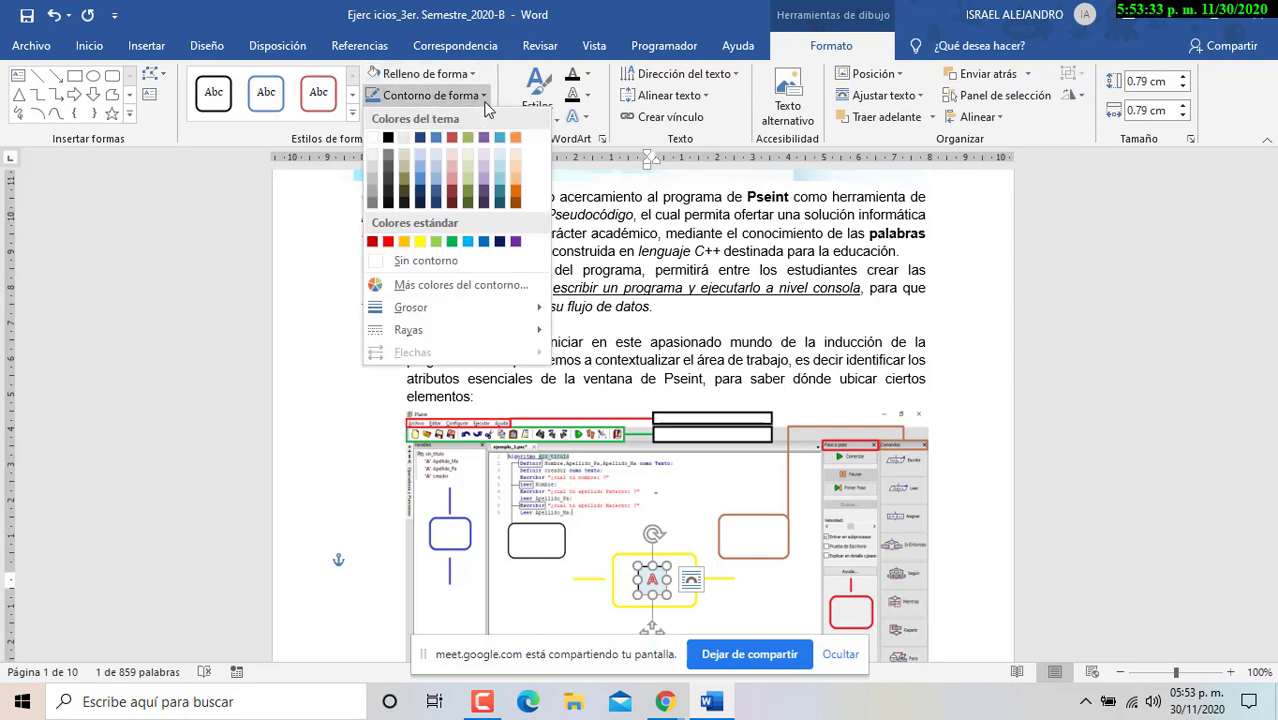
pyautogui.click(410, 260)
pyautogui.click(958, 467)
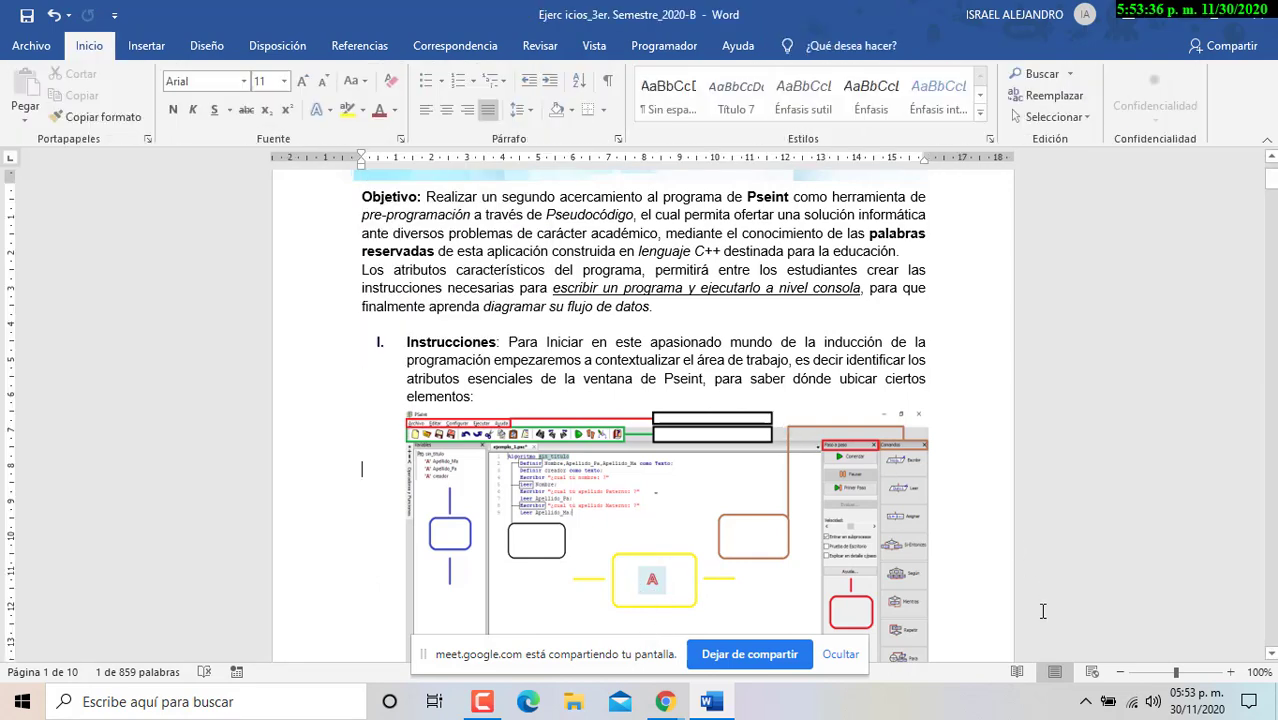
# Review the A–G element list and the section II instructions, highlighting the preferred web browser and características y funcionalidades phrases, through the table to fill in.
pyautogui.scroll(-4, 831, 515)
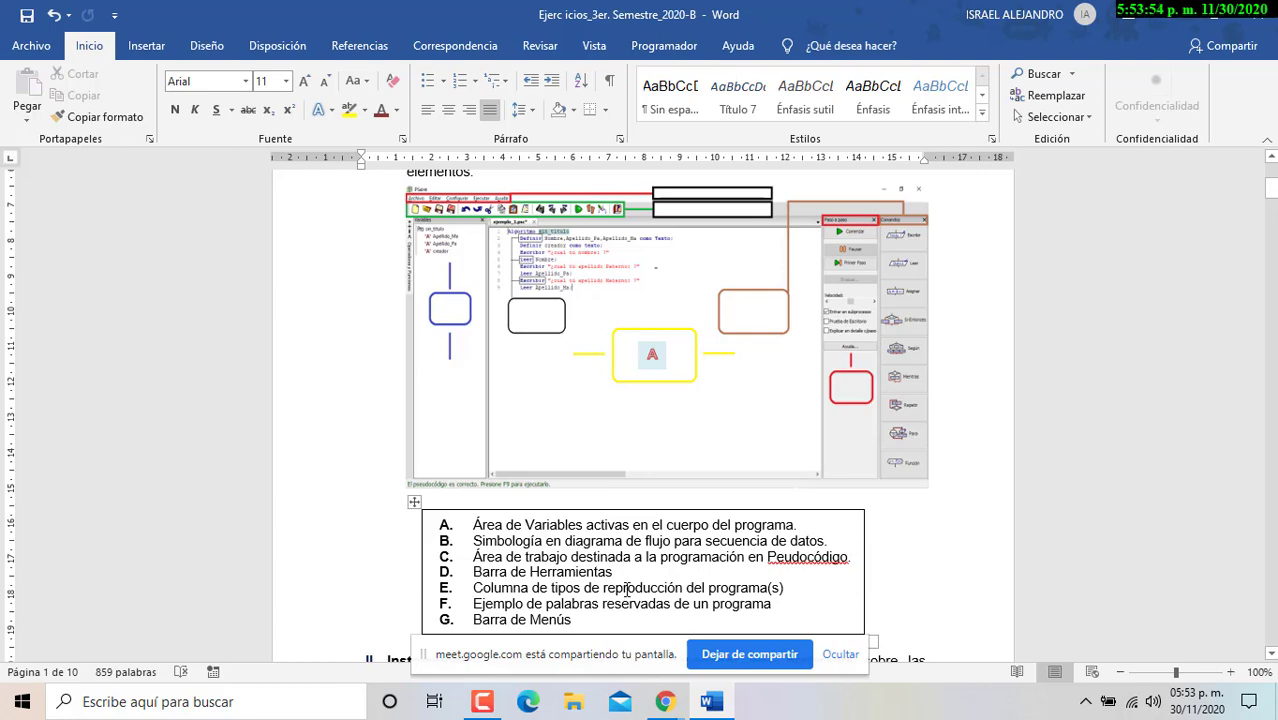
pyautogui.scroll(1, 627, 590)
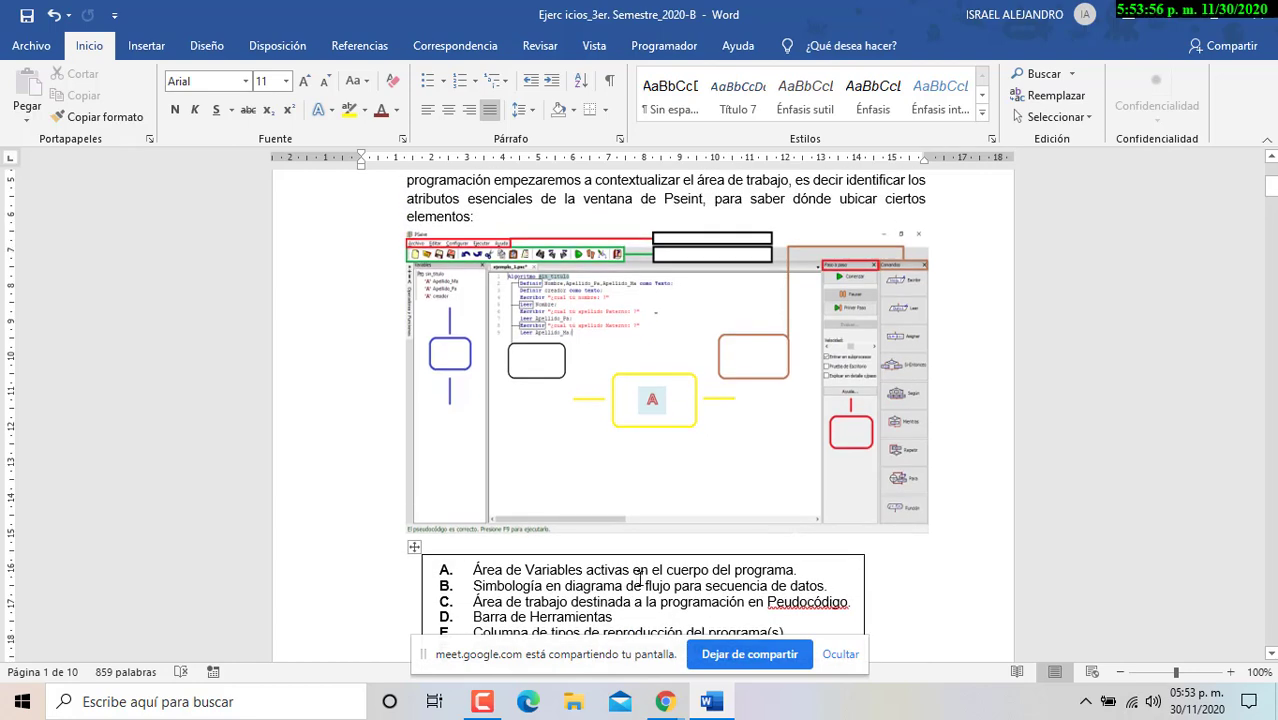
pyautogui.scroll(-10, 633, 497)
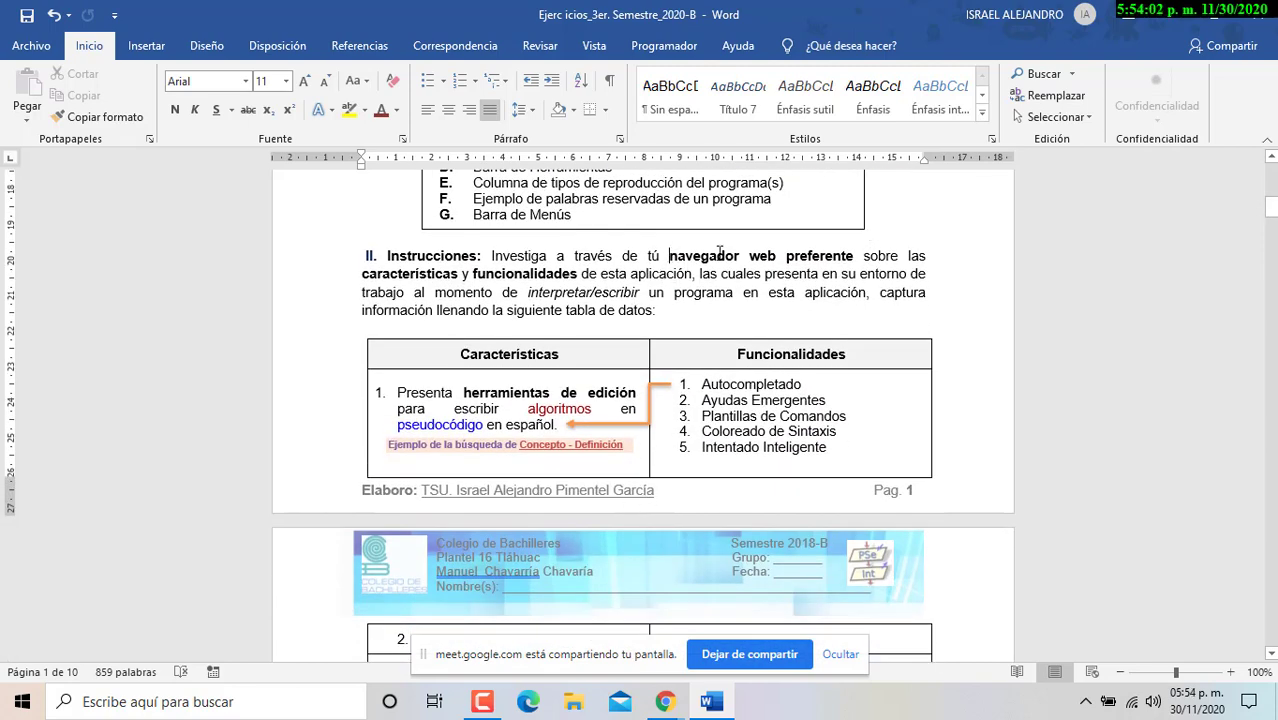
pyautogui.moveTo(720, 255); pyautogui.dragTo(856, 257)
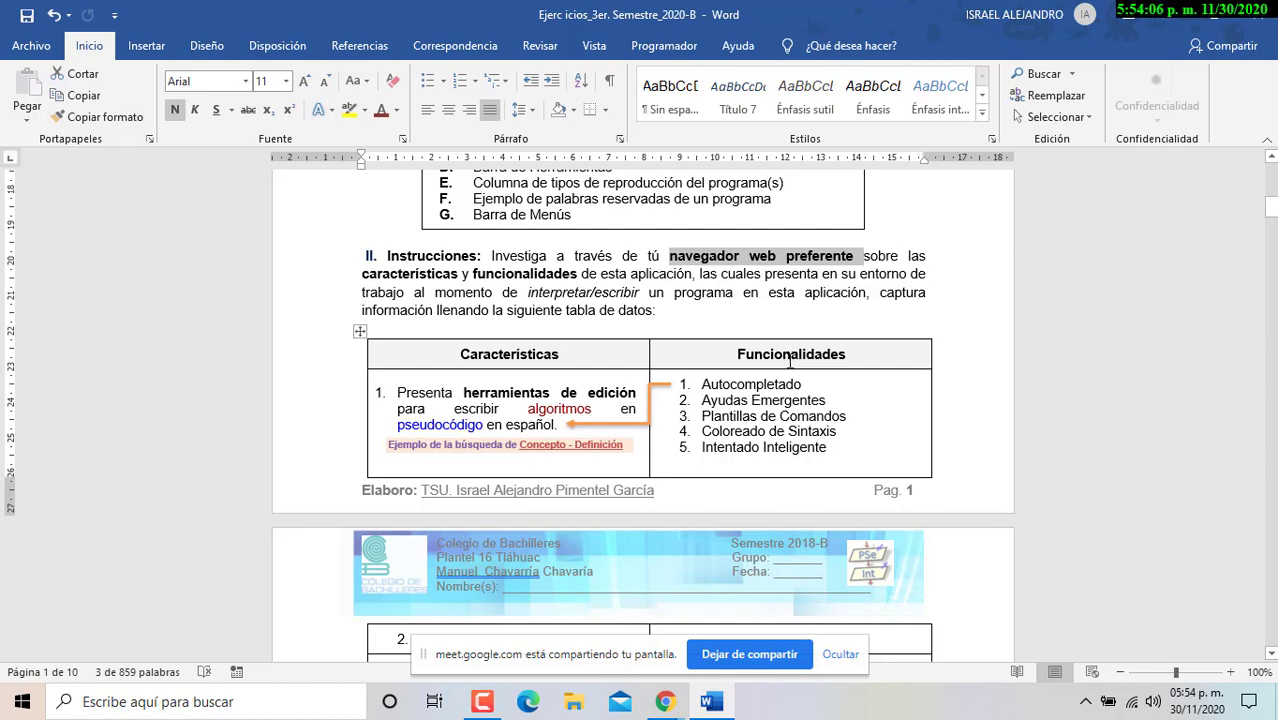
pyautogui.click(432, 255)
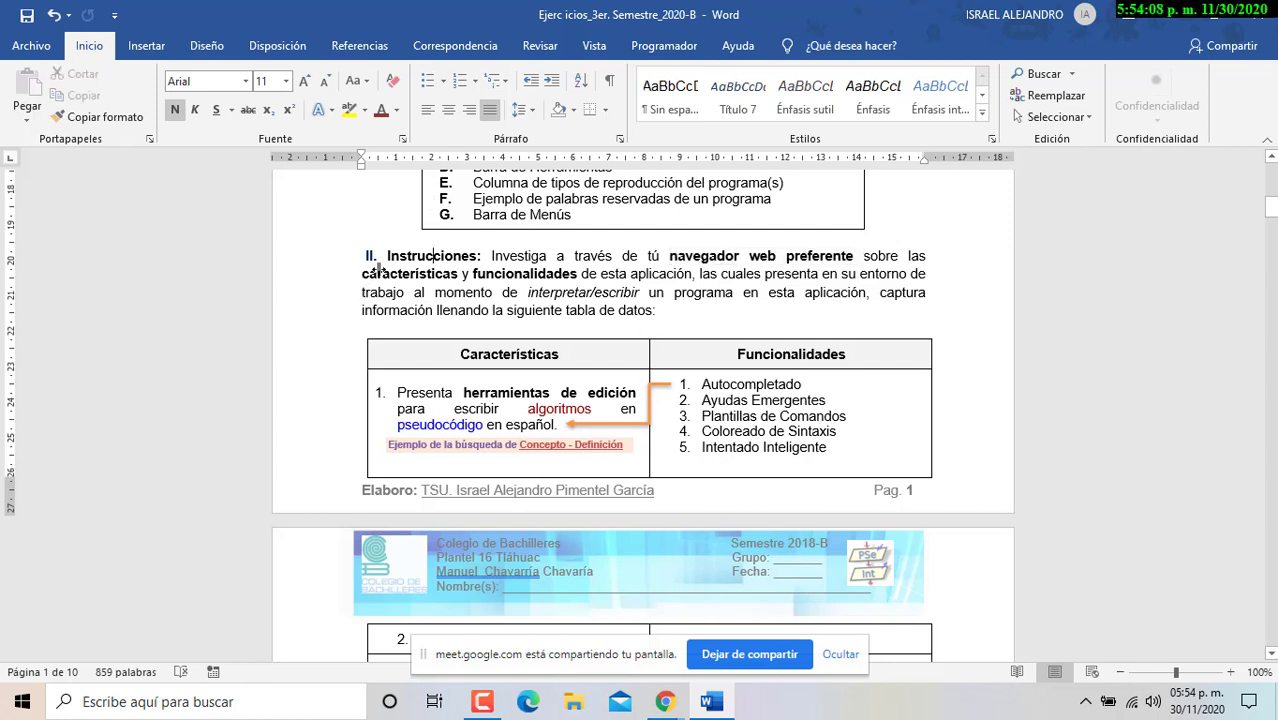
pyautogui.moveTo(364, 273); pyautogui.dragTo(566, 275)
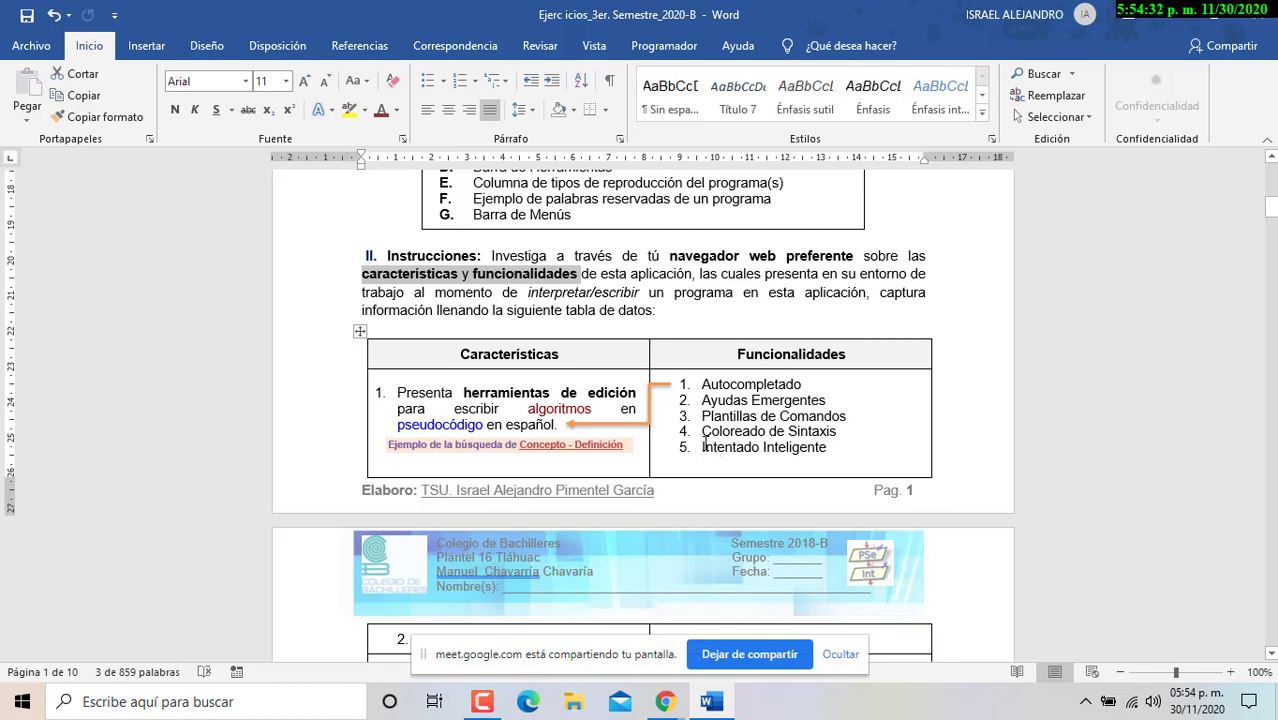
pyautogui.scroll(-3, 775, 359)
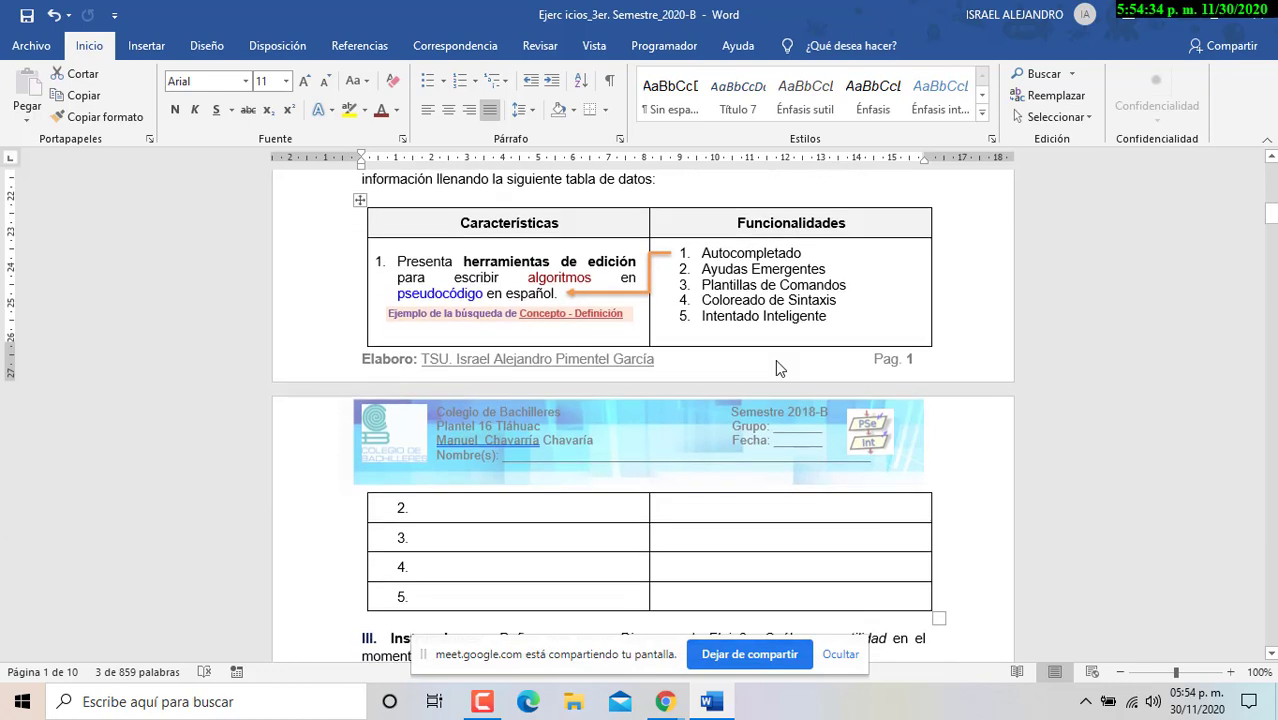
# Review the Características and Funcionalidades table in section II, comparing the listed functionalities with the empty rows 2 to 5.
pyautogui.click(710, 265)
pyautogui.click(696, 535)
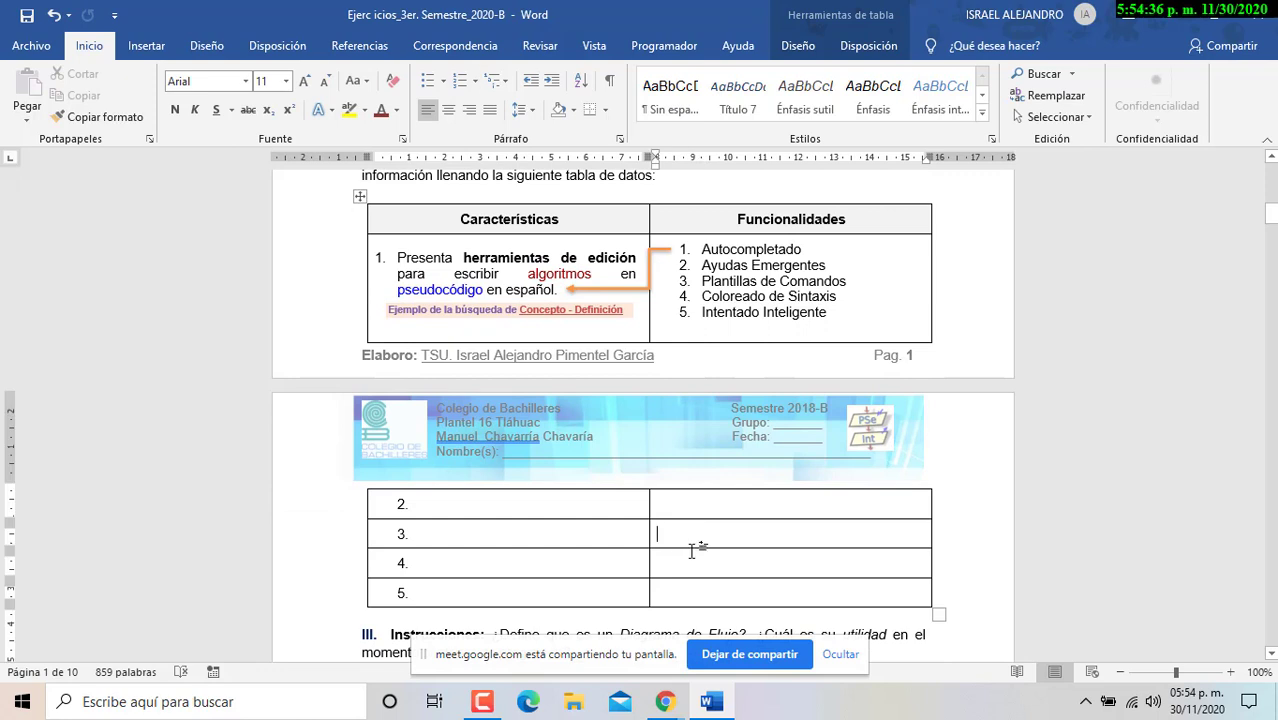
pyautogui.click(696, 593)
pyautogui.click(701, 312)
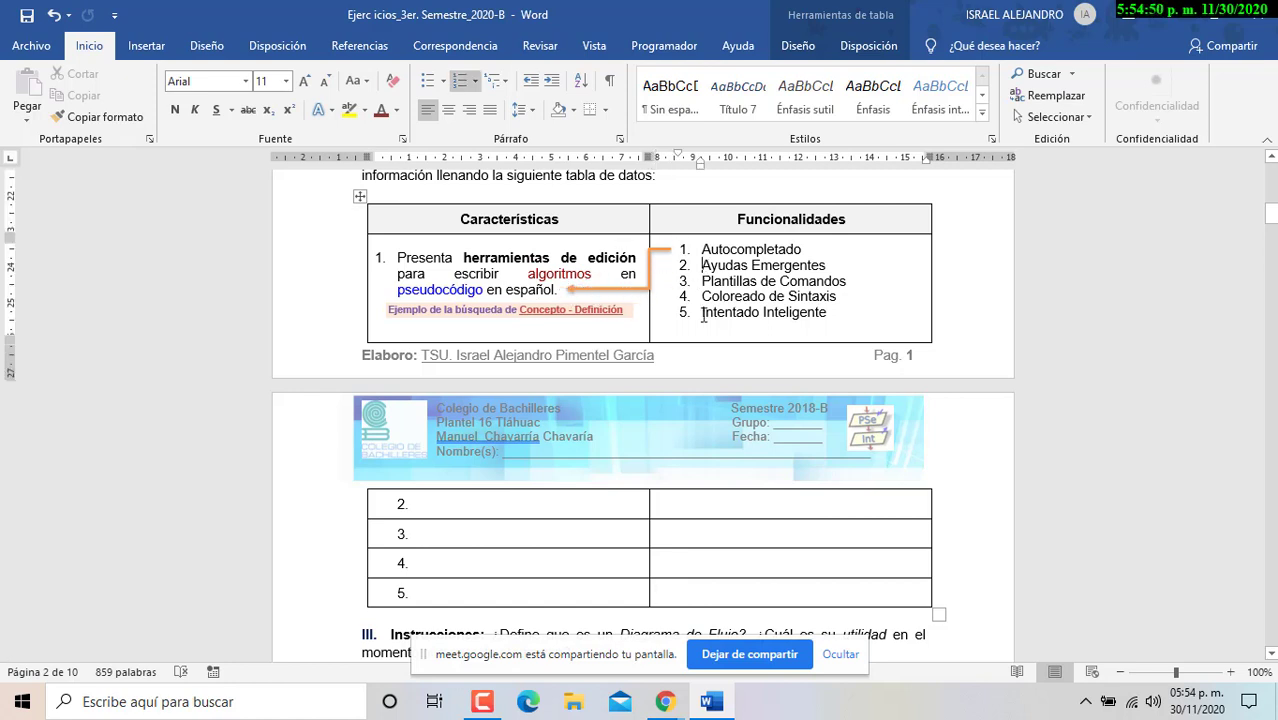
pyautogui.moveTo(703, 266); pyautogui.dragTo(830, 267)
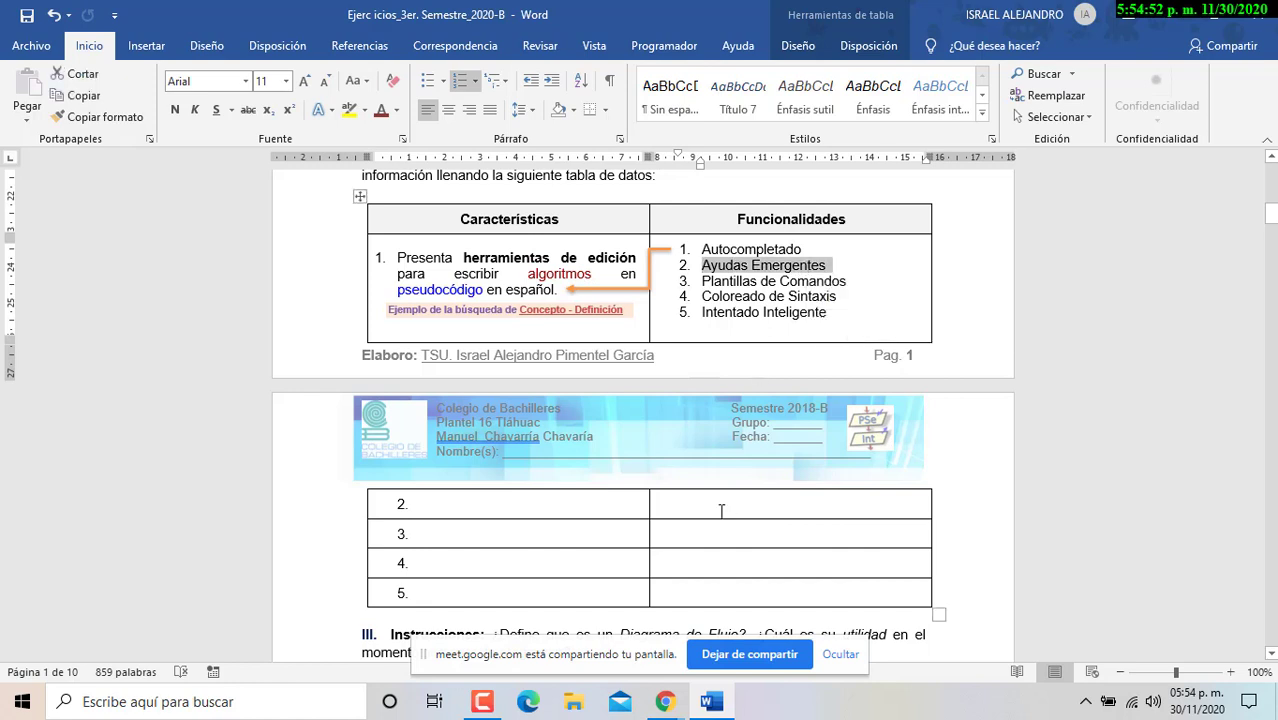
pyautogui.click(735, 534)
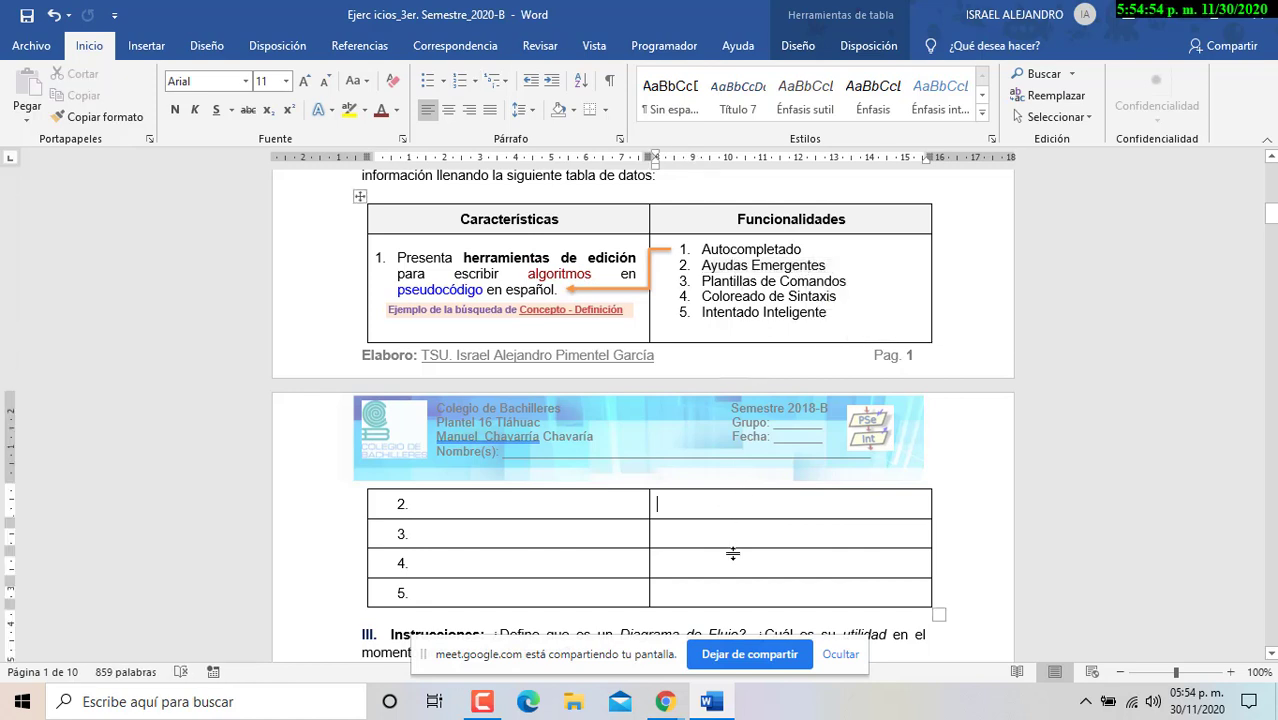
pyautogui.click(745, 593)
pyautogui.click(559, 503)
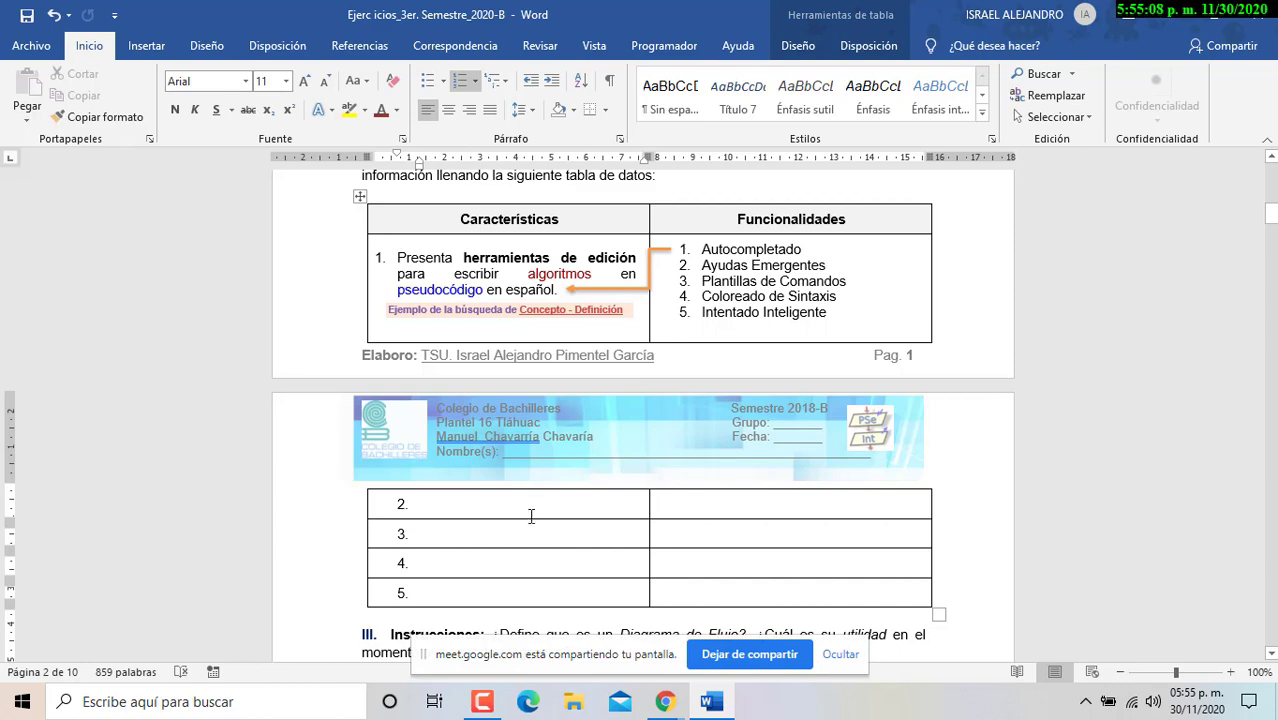
pyautogui.scroll(1, 553, 524)
pyautogui.scroll(-1, 554, 525)
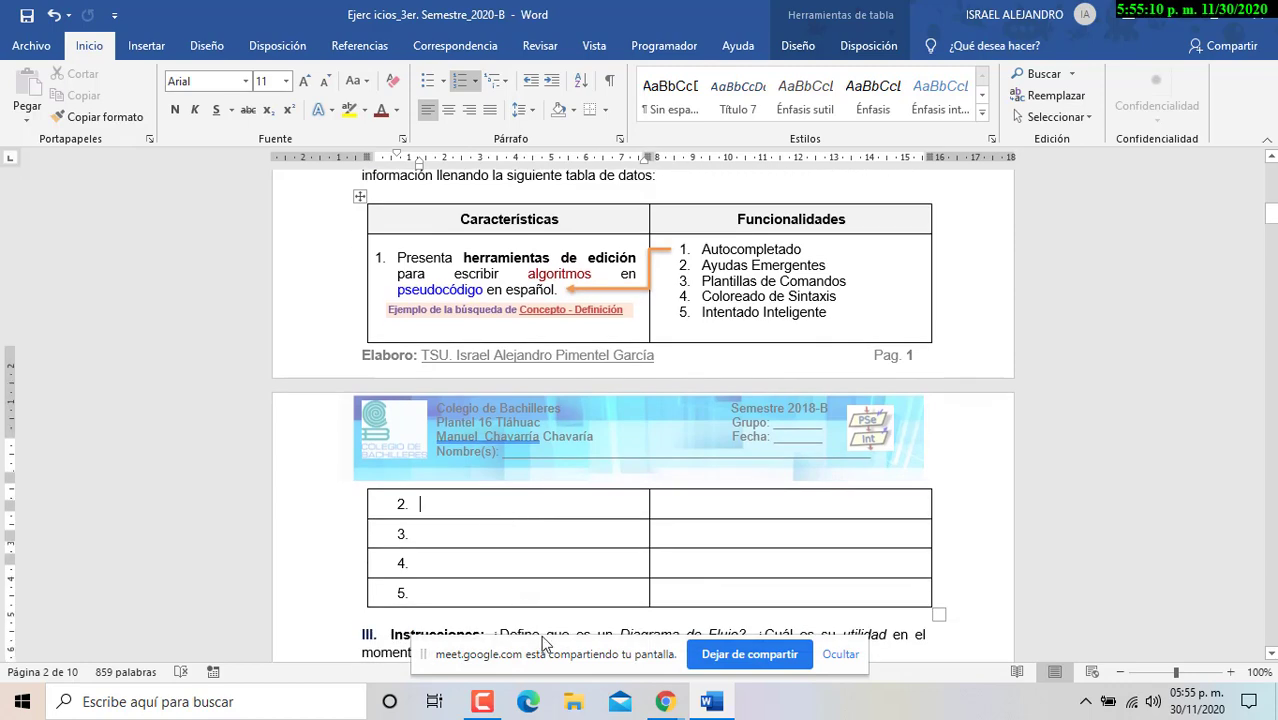
pyautogui.scroll(-1, 553, 524)
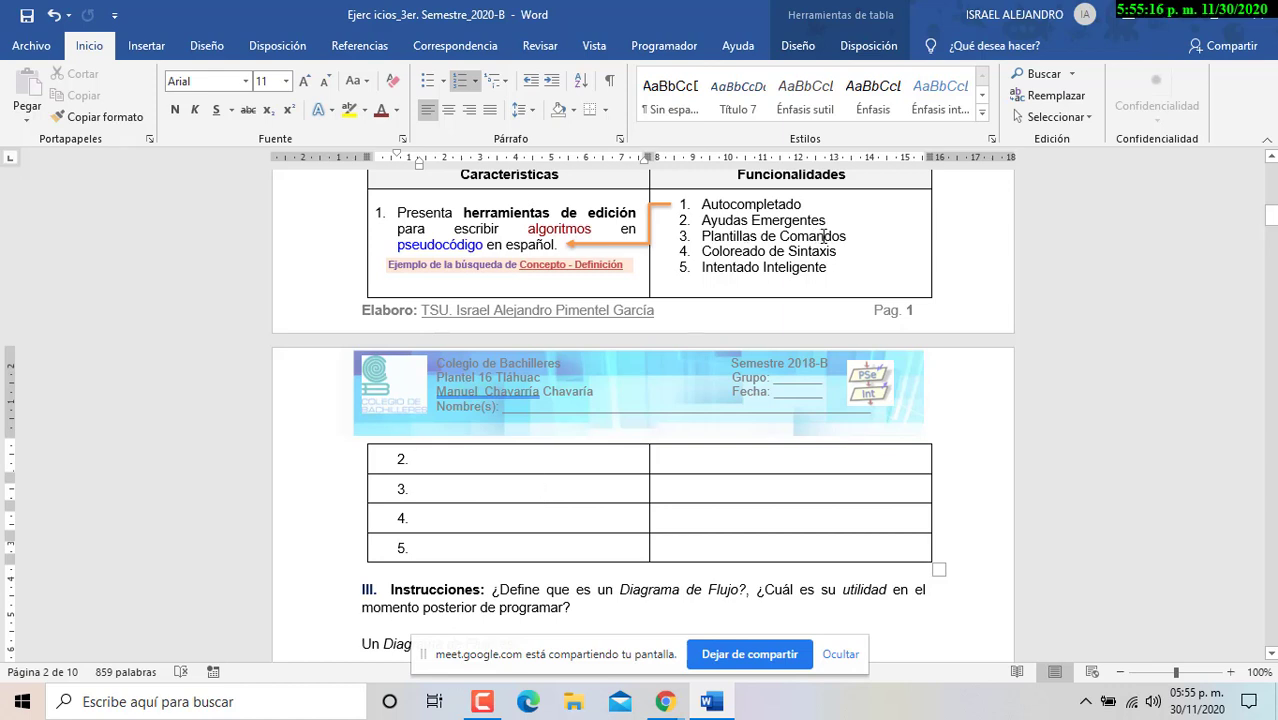
# Examine the functionalities Ayudas Emergentes, Plantillas de Comandos and Coloreado de Sintaxis against the PSeInt window image in section I.
pyautogui.moveTo(700, 220); pyautogui.dragTo(826, 220)
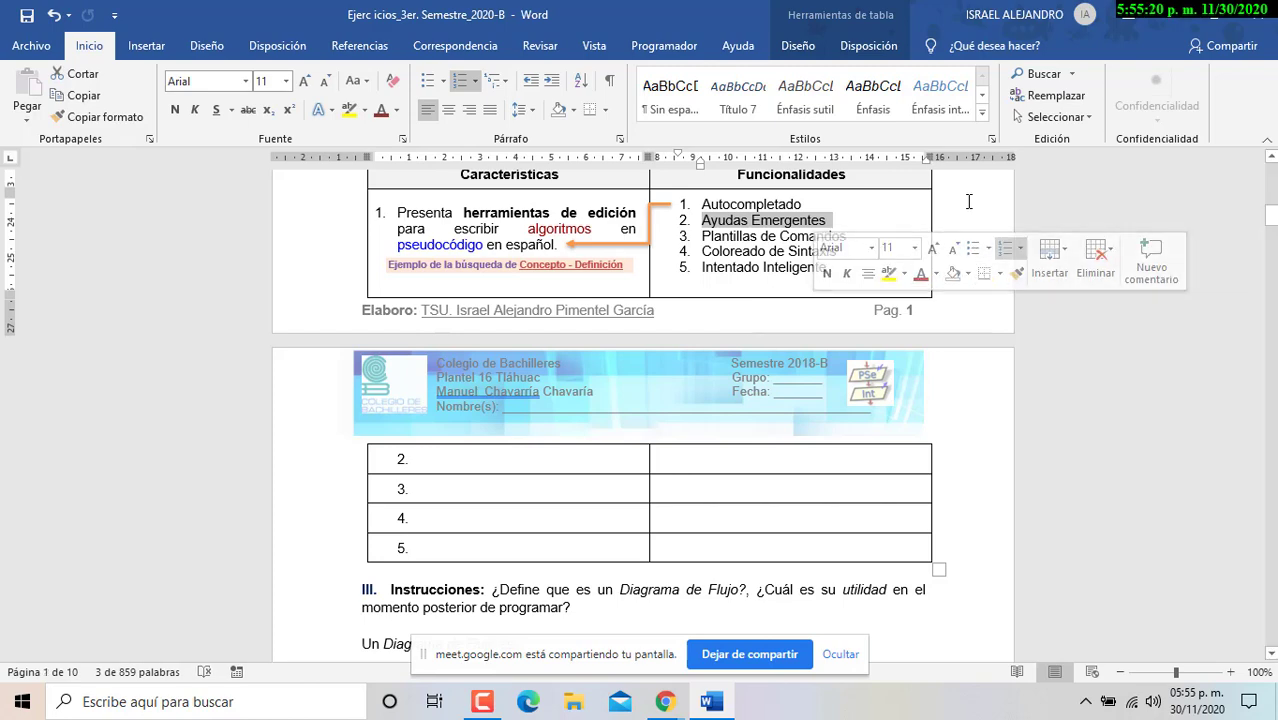
pyautogui.scroll(15, 960, 220)
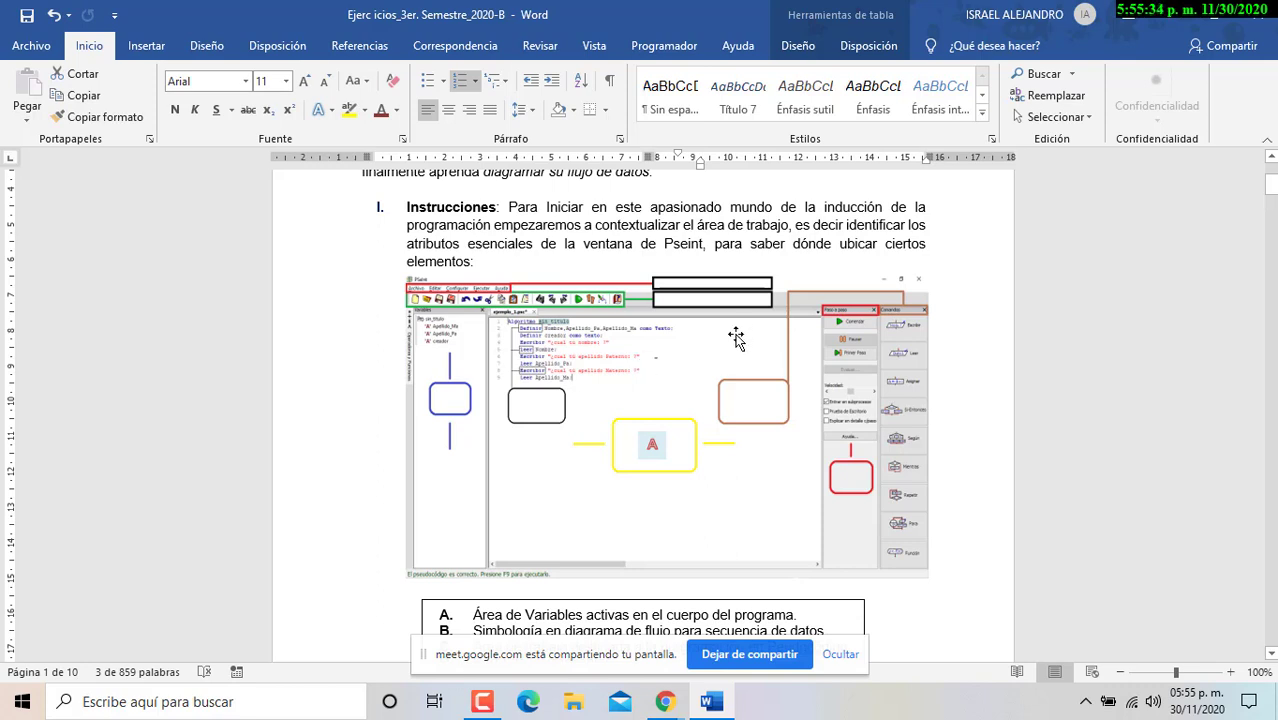
pyautogui.scroll(-8, 733, 350)
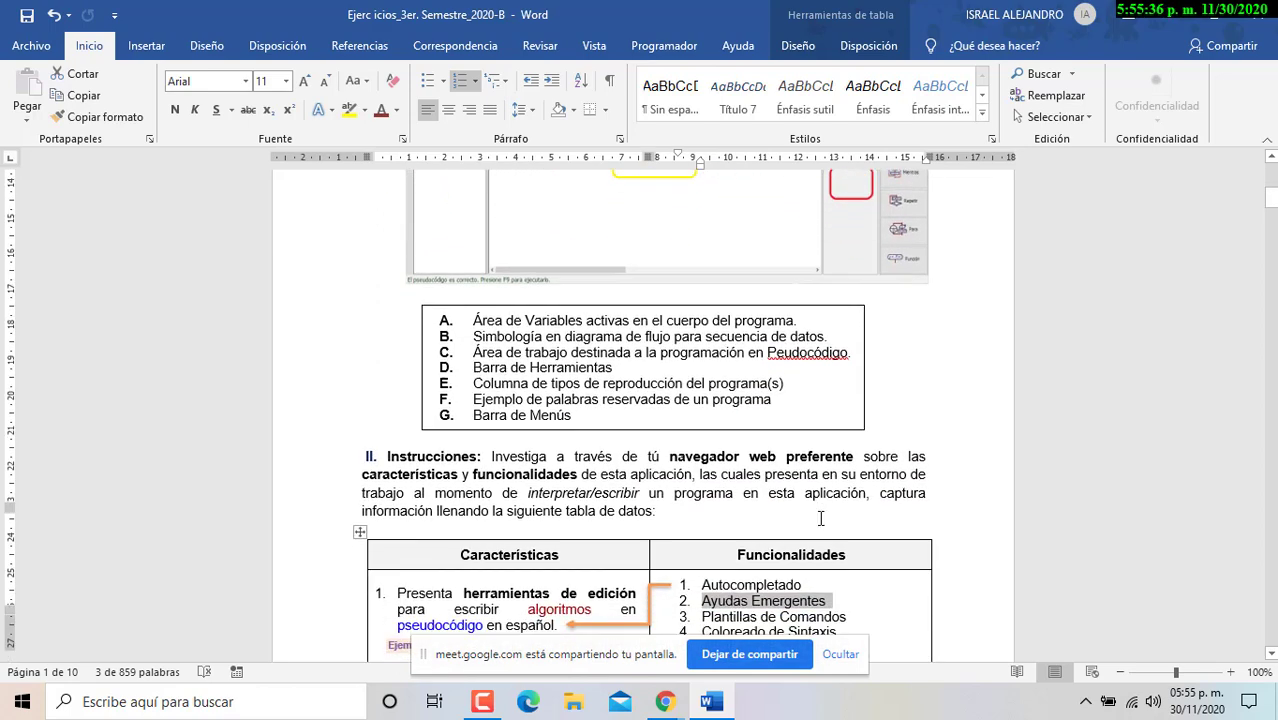
pyautogui.moveTo(846, 506); pyautogui.dragTo(702, 506)
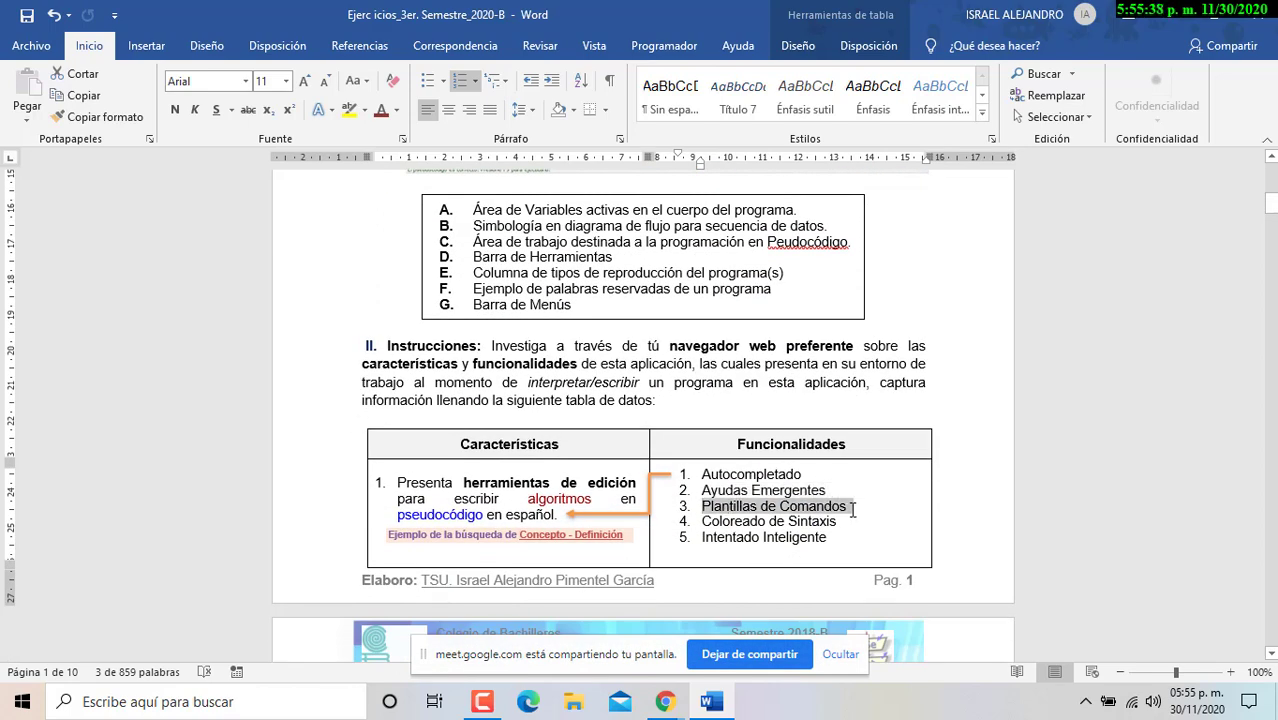
pyautogui.scroll(8, 848, 388)
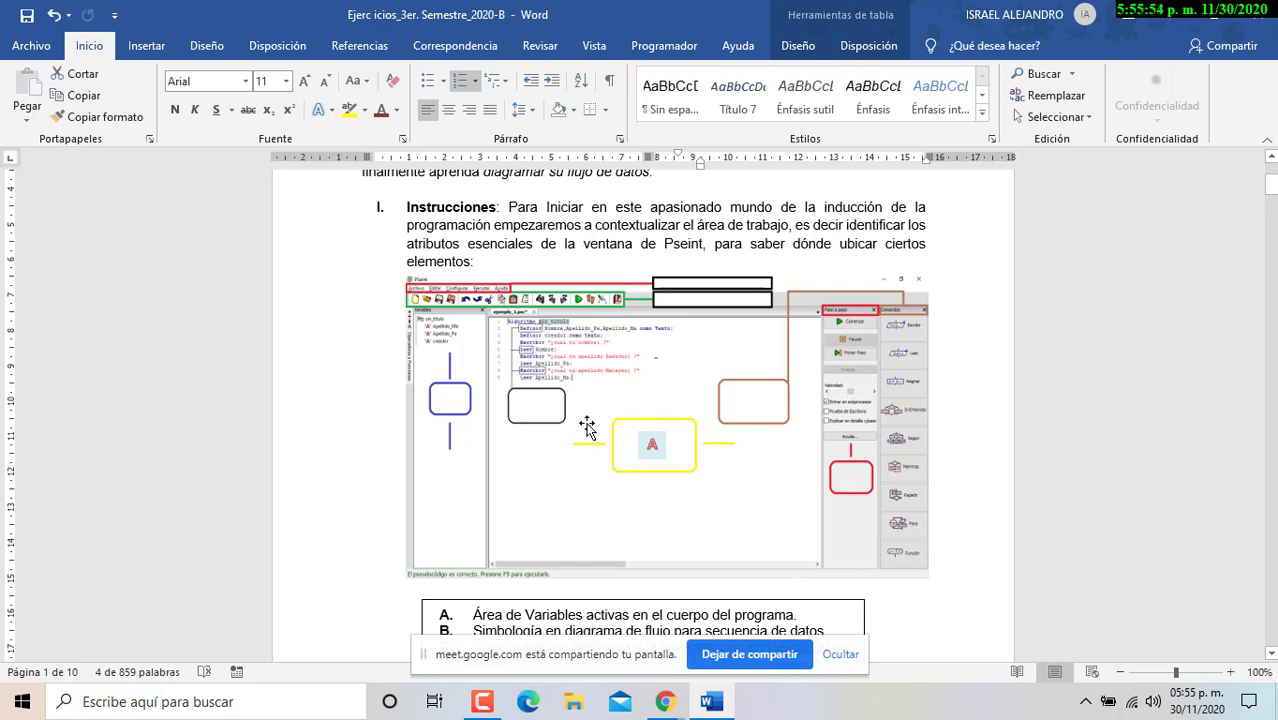
pyautogui.scroll(-5, 620, 420)
pyautogui.scroll(-2, 666, 450)
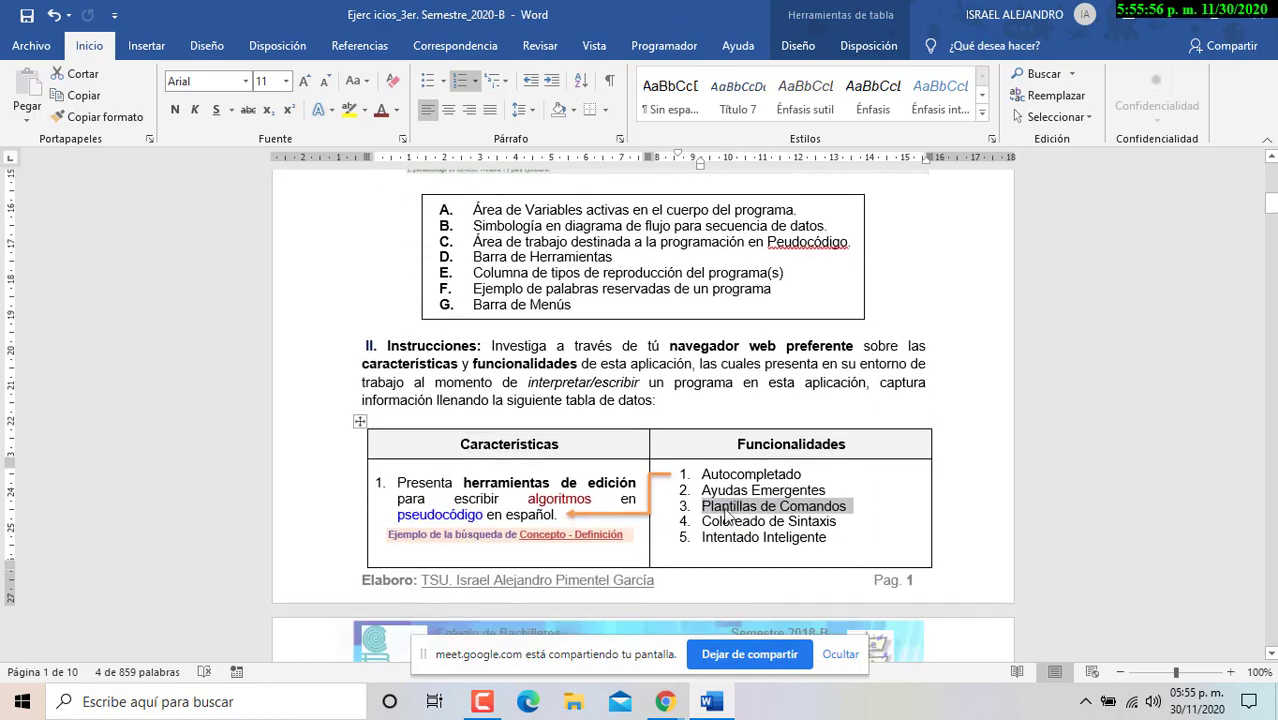
pyautogui.moveTo(703, 521); pyautogui.dragTo(830, 522)
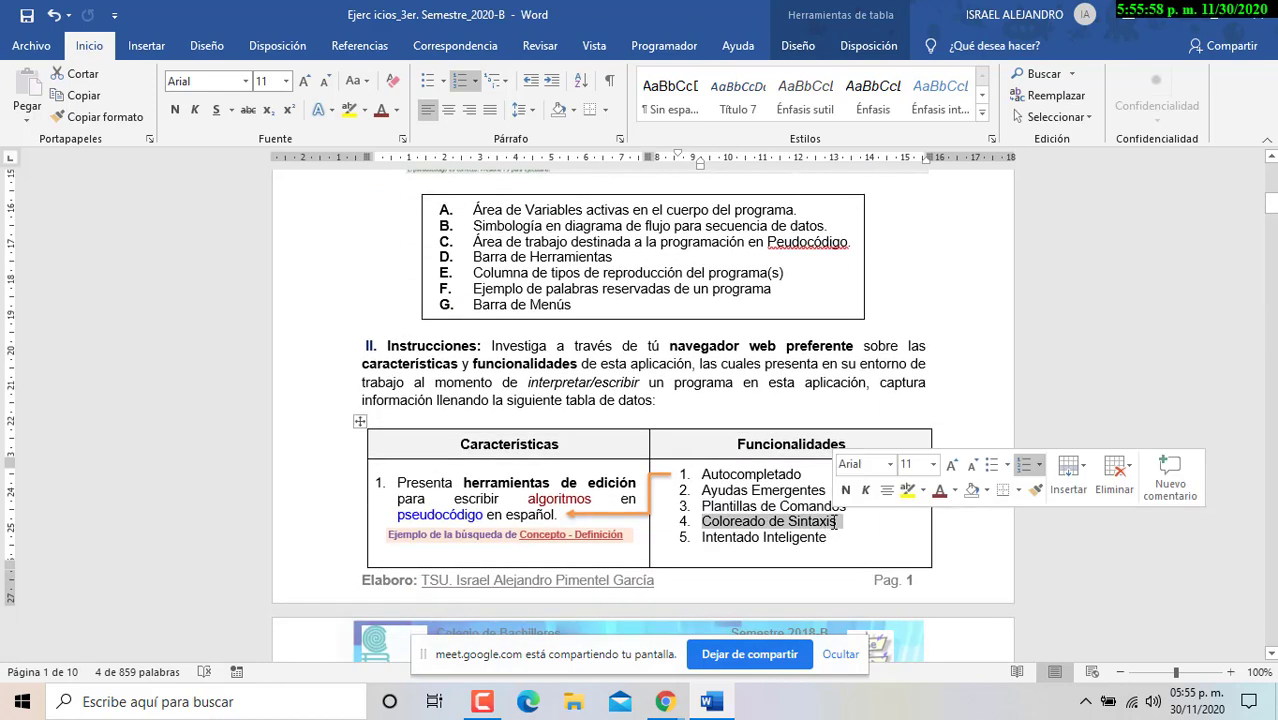
# Correct the misspelled word "Peudocódigo" in item C of the lettered list to the suggested "Seudocódigo".
pyautogui.scroll(1, 818, 300)
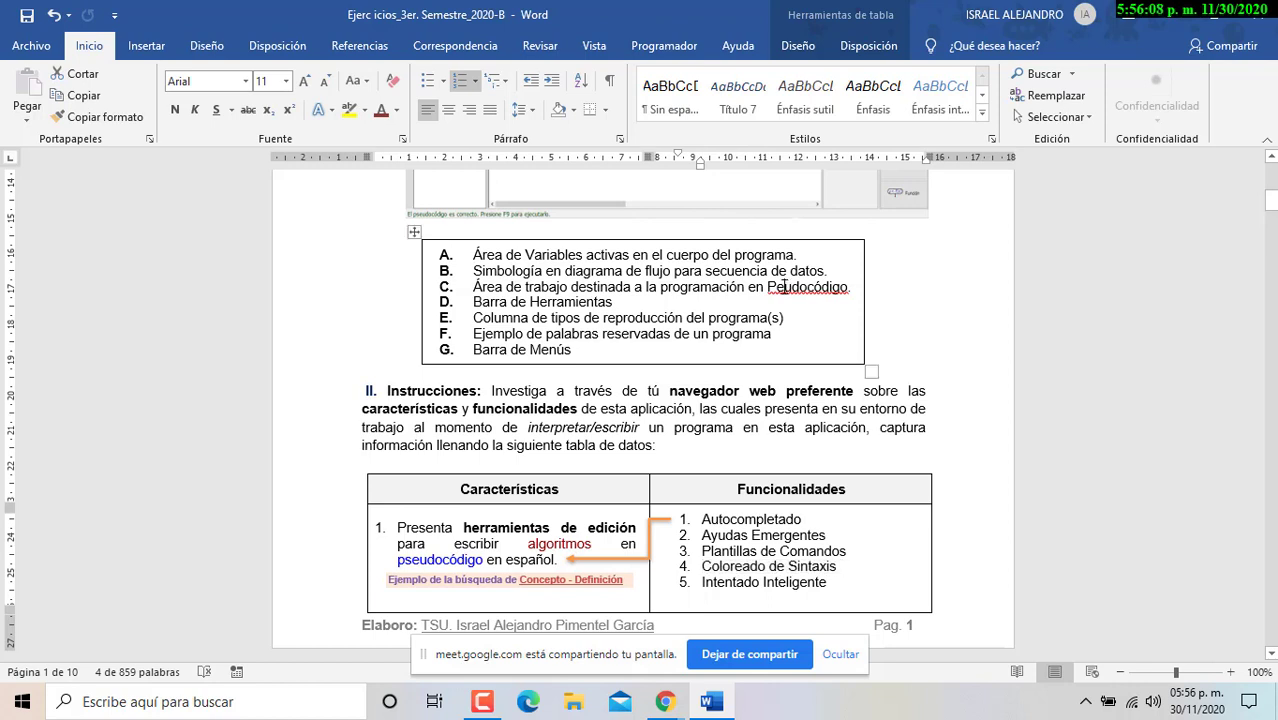
pyautogui.rightClick(785, 287)
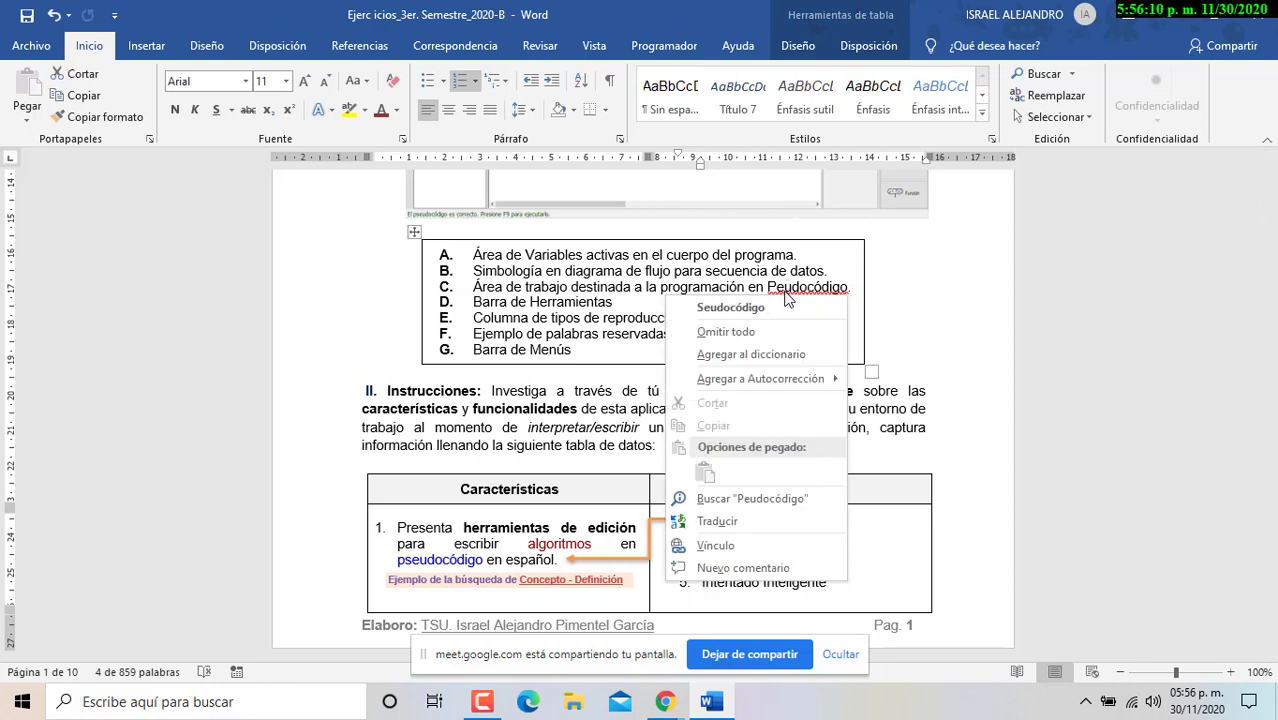
pyautogui.click(783, 309)
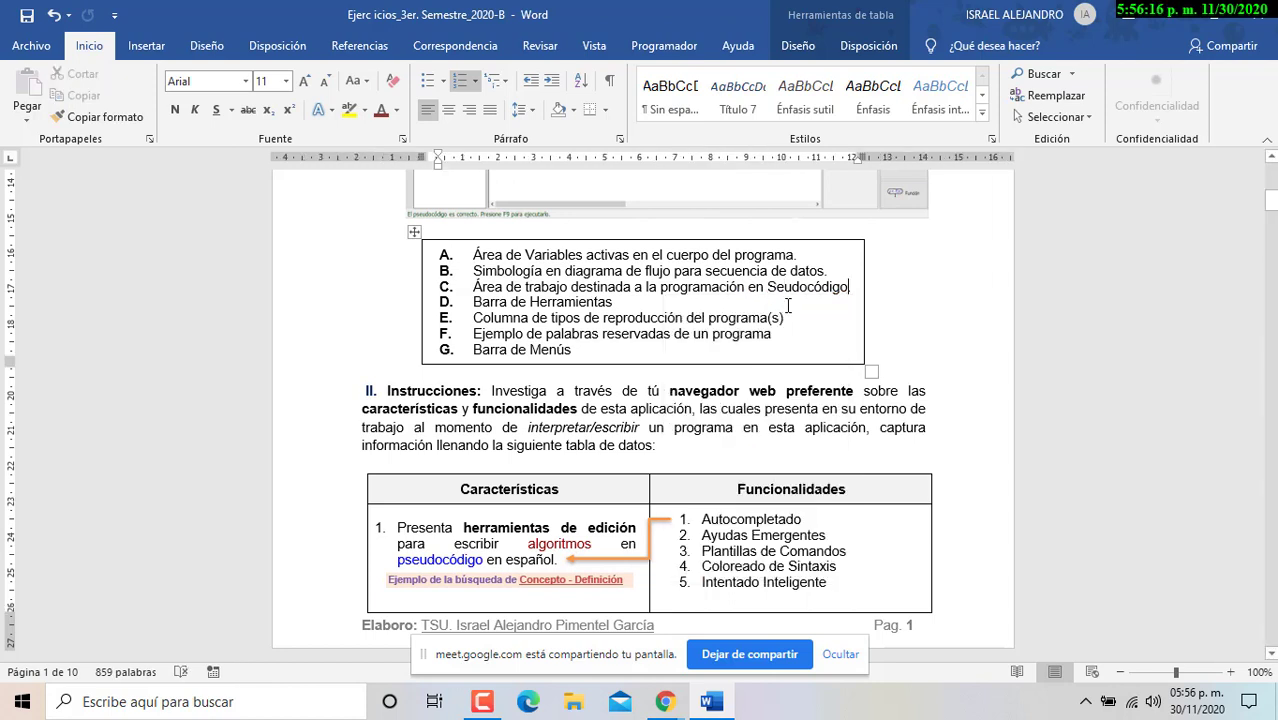
pyautogui.write('.')
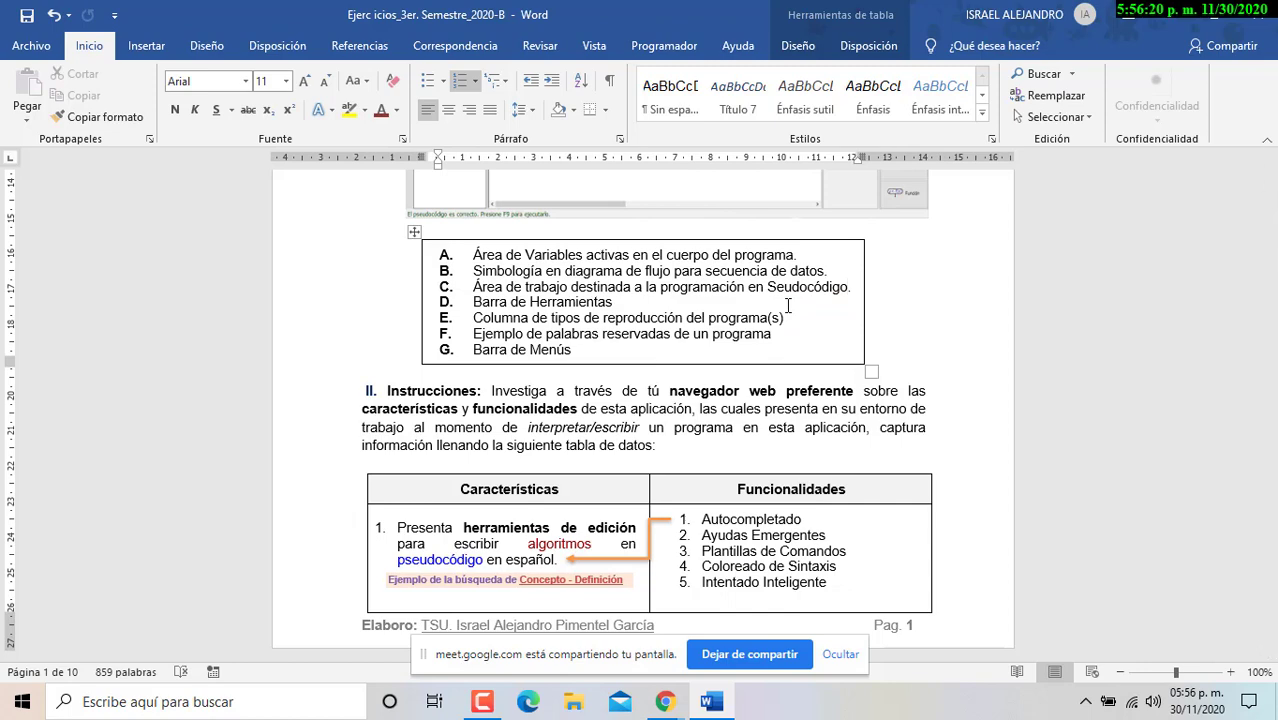
# Examine the functionality Intentado Inteligente in the table against the code shown in the PSeInt window image.
pyautogui.scroll(5, 705, 440)
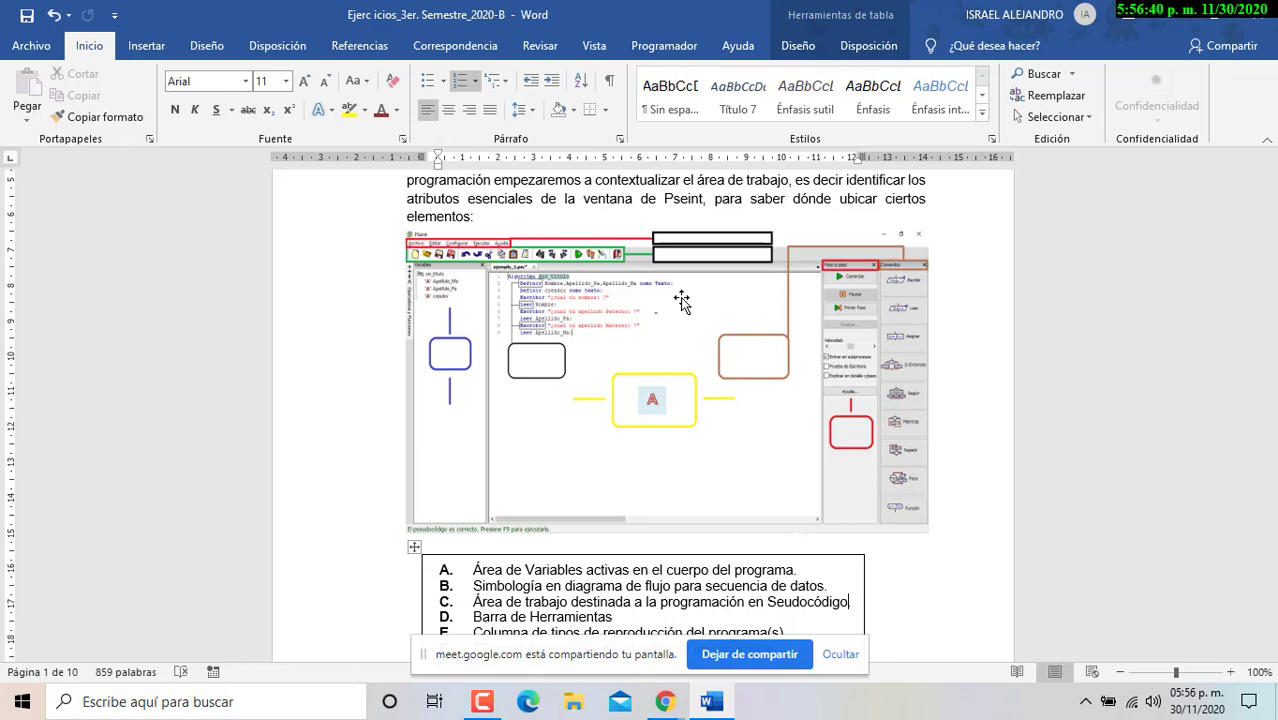
pyautogui.scroll(-3, 845, 472)
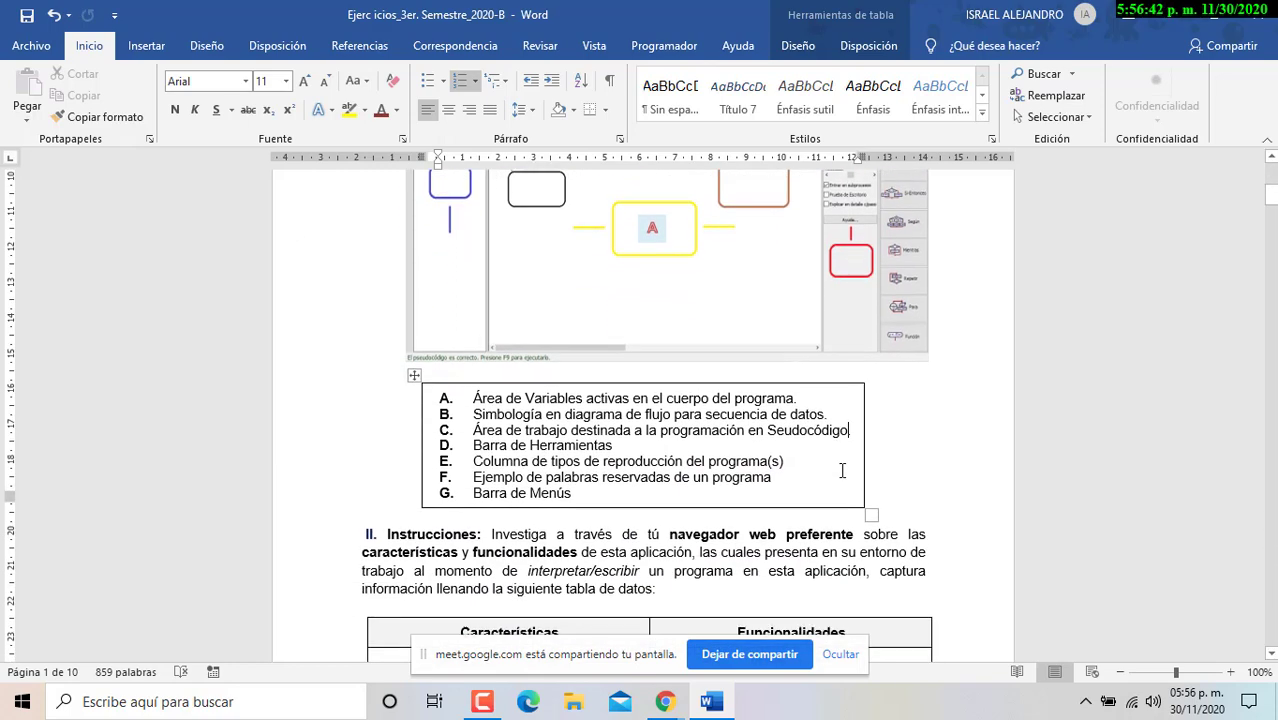
pyautogui.scroll(-7, 842, 470)
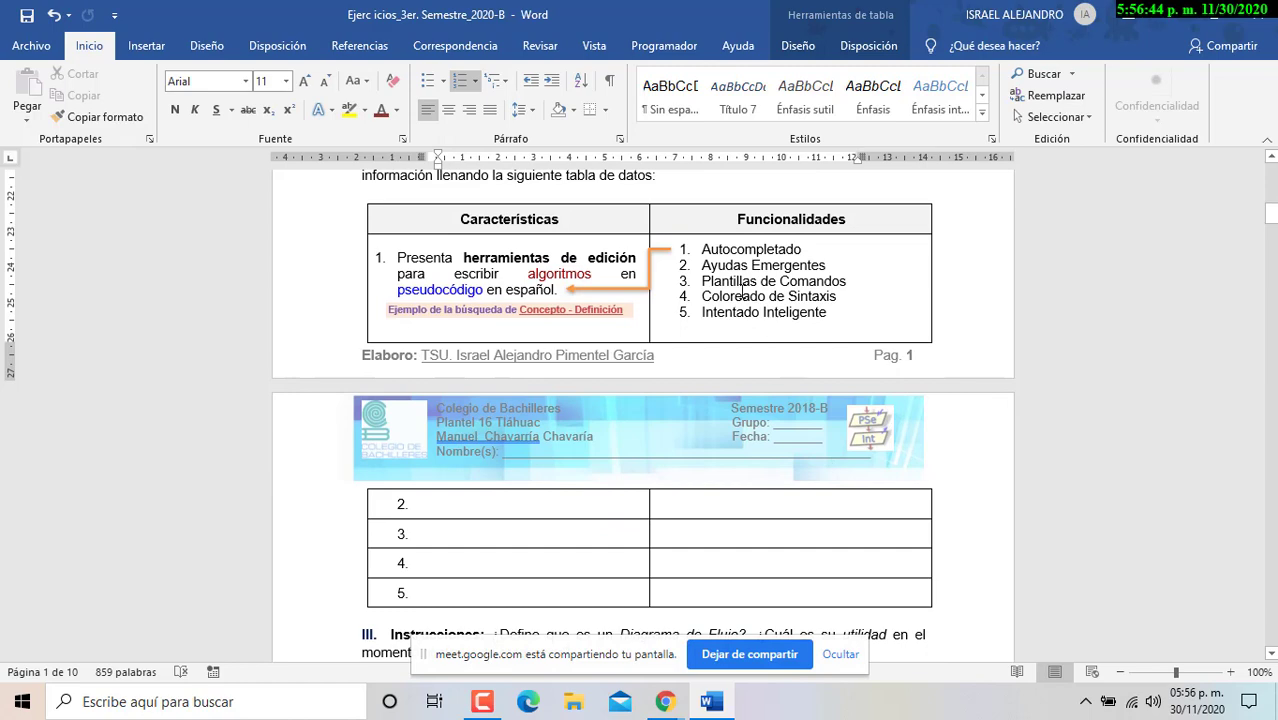
pyautogui.moveTo(703, 313); pyautogui.dragTo(814, 328)
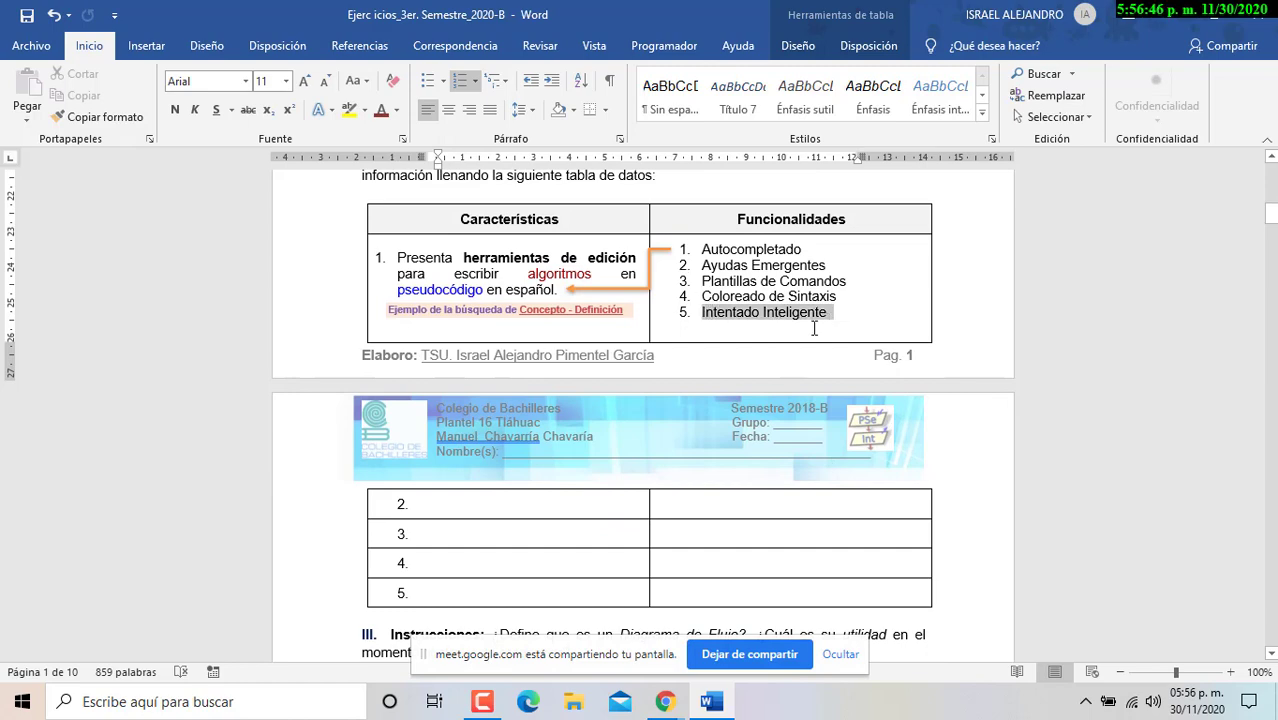
pyautogui.scroll(15, 560, 495)
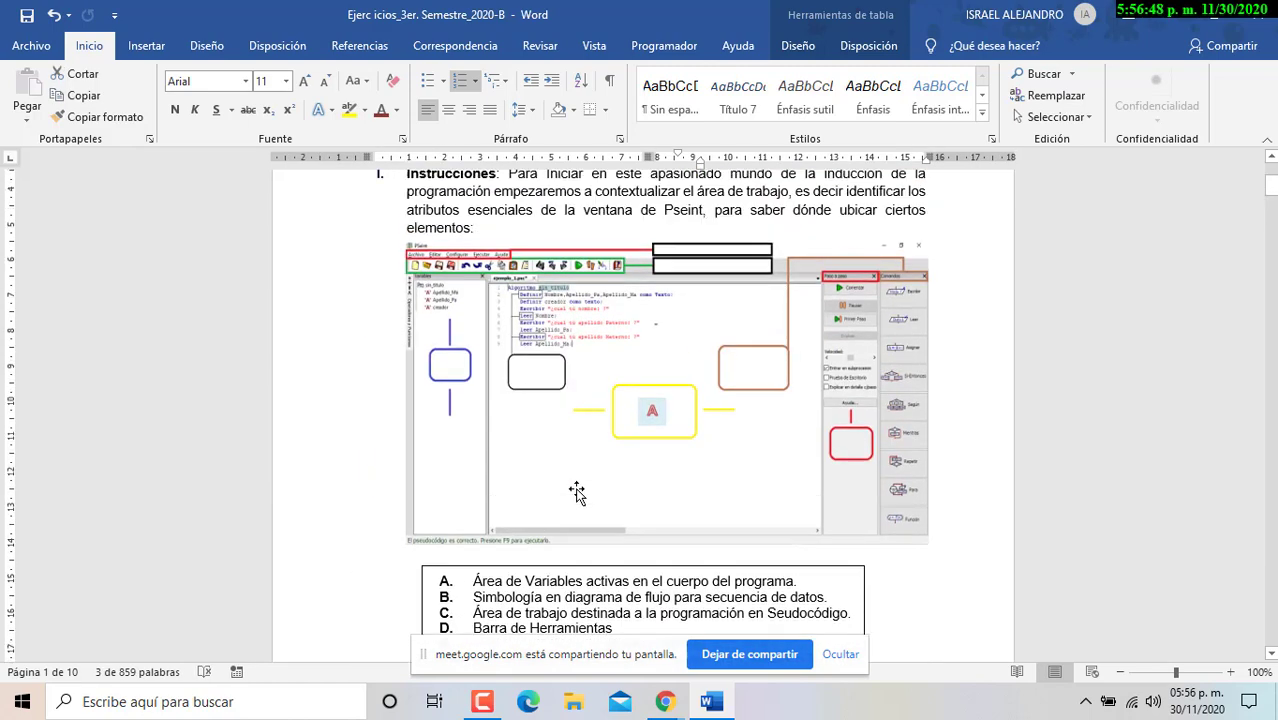
pyautogui.scroll(1, 577, 492)
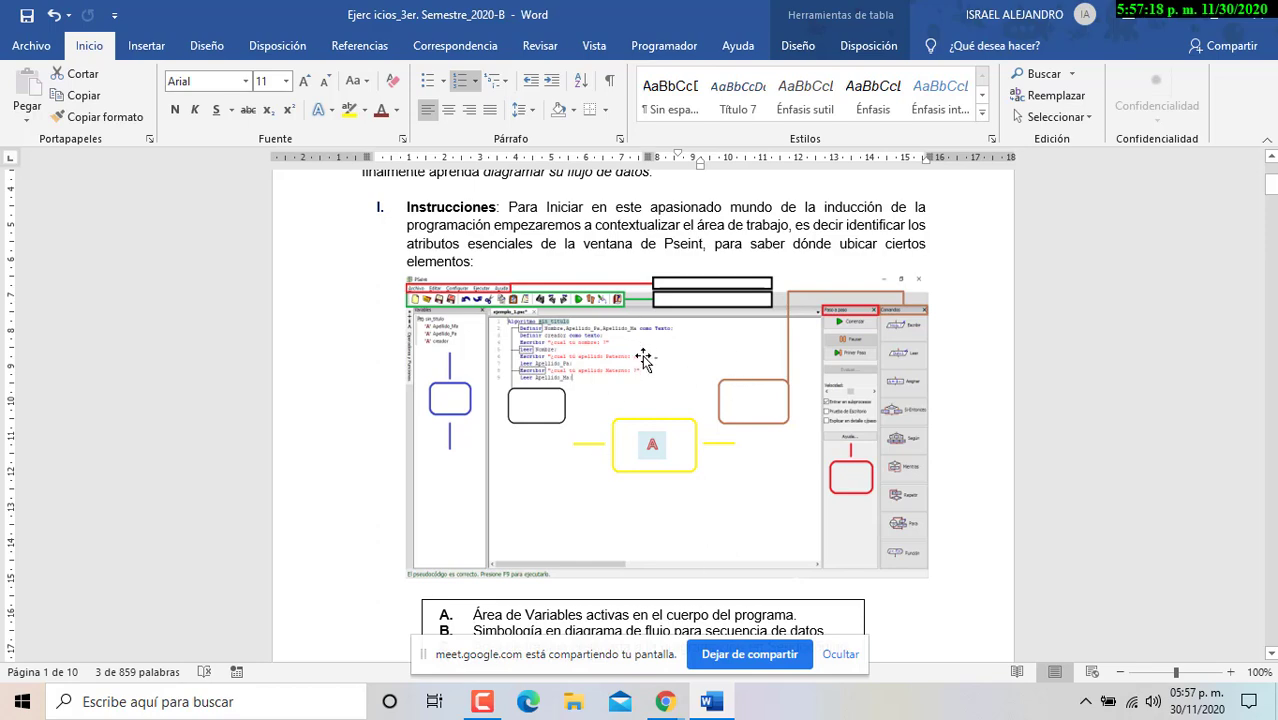
pyautogui.scroll(-10, 640, 358)
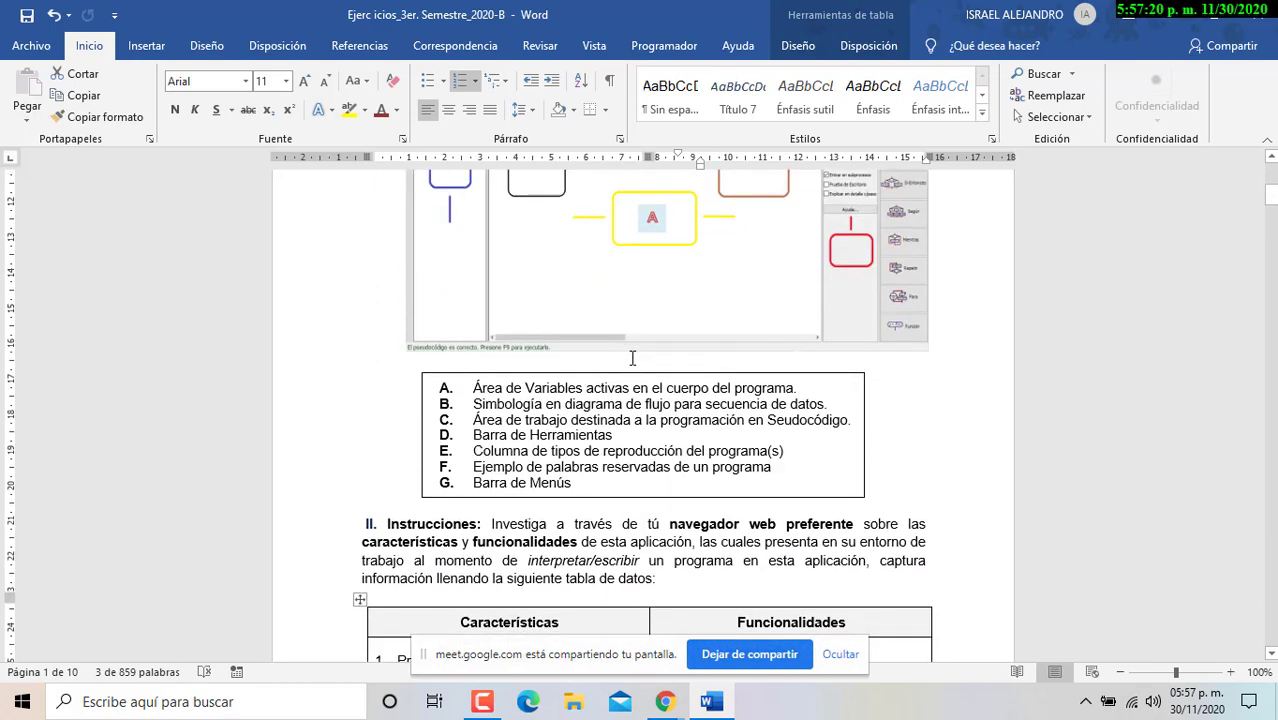
pyautogui.scroll(-4, 631, 358)
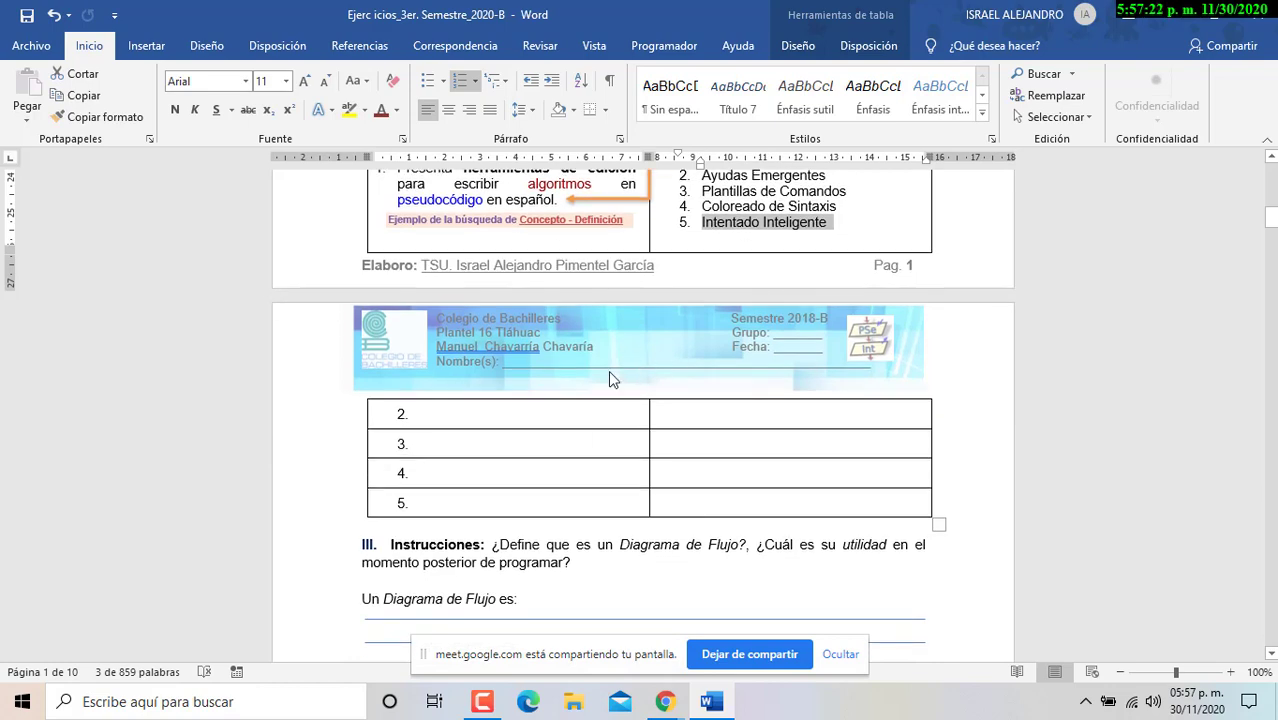
pyautogui.scroll(2, 730, 370)
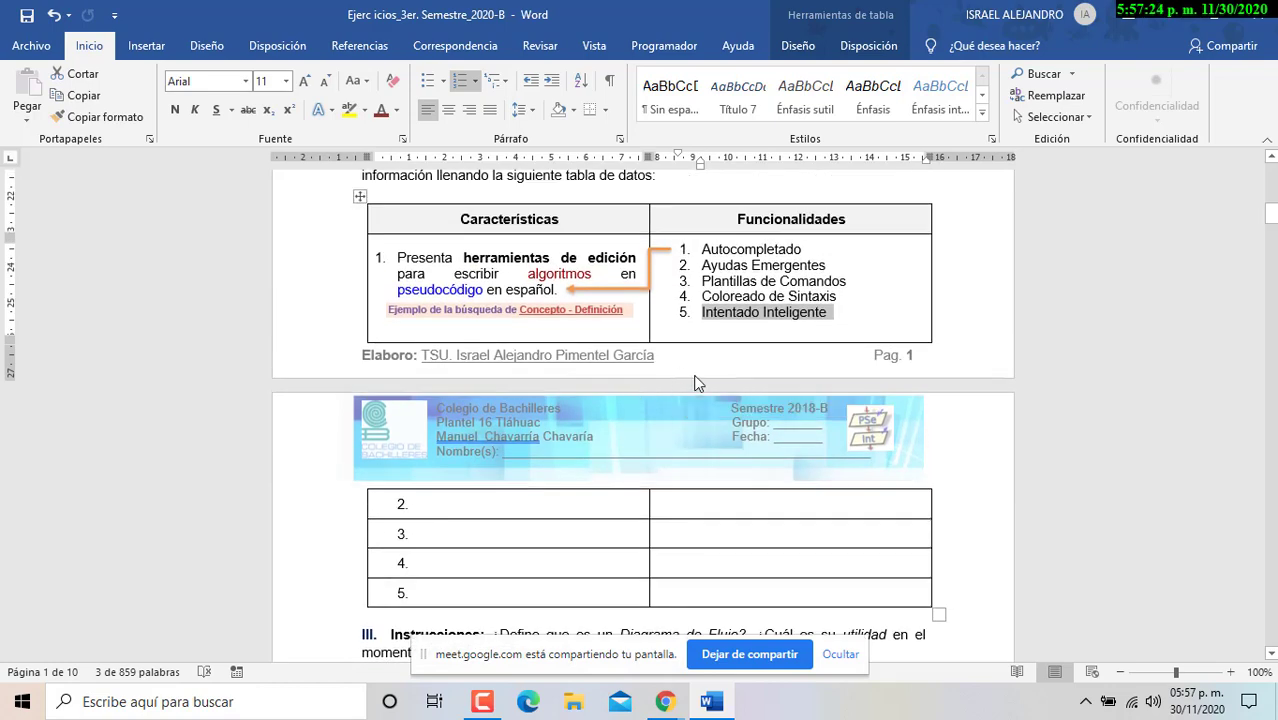
# Review the Diagrama de Flujo definition question in section III and the flowchart symbols table in section IV.
pyautogui.scroll(-10, 705, 375)
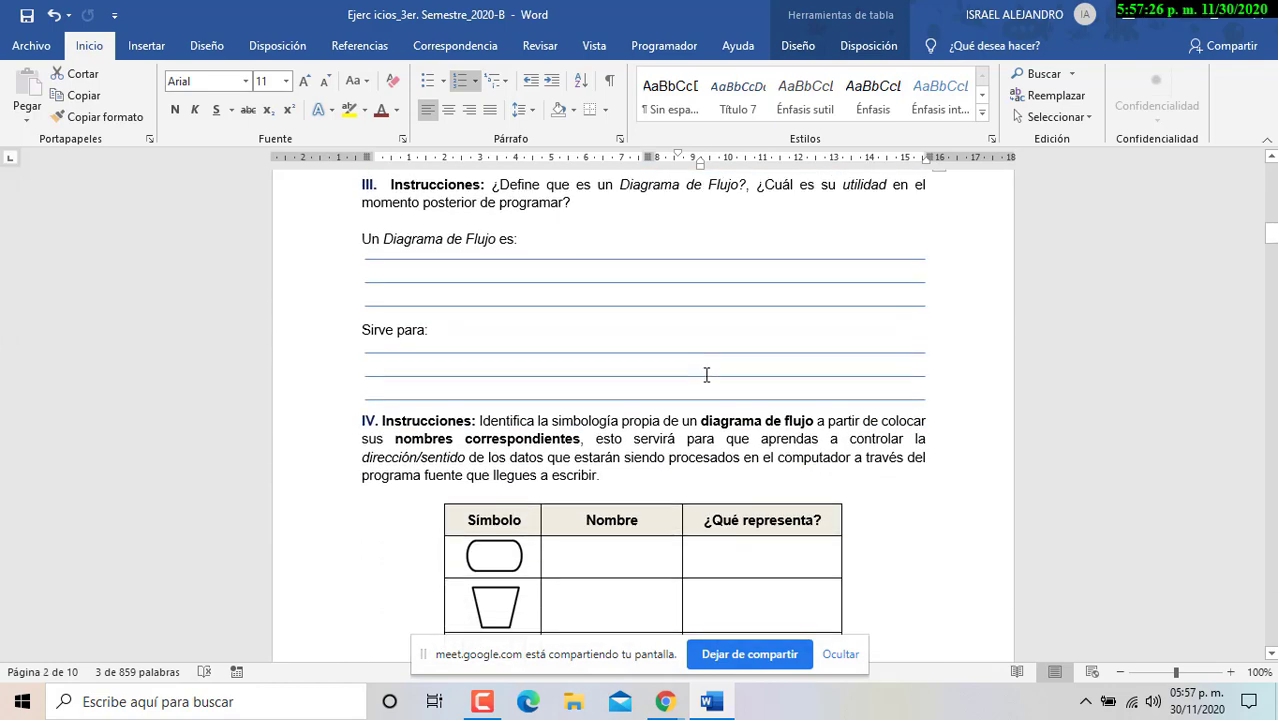
pyautogui.scroll(2, 576, 215)
pyautogui.moveTo(502, 228); pyautogui.dragTo(738, 231)
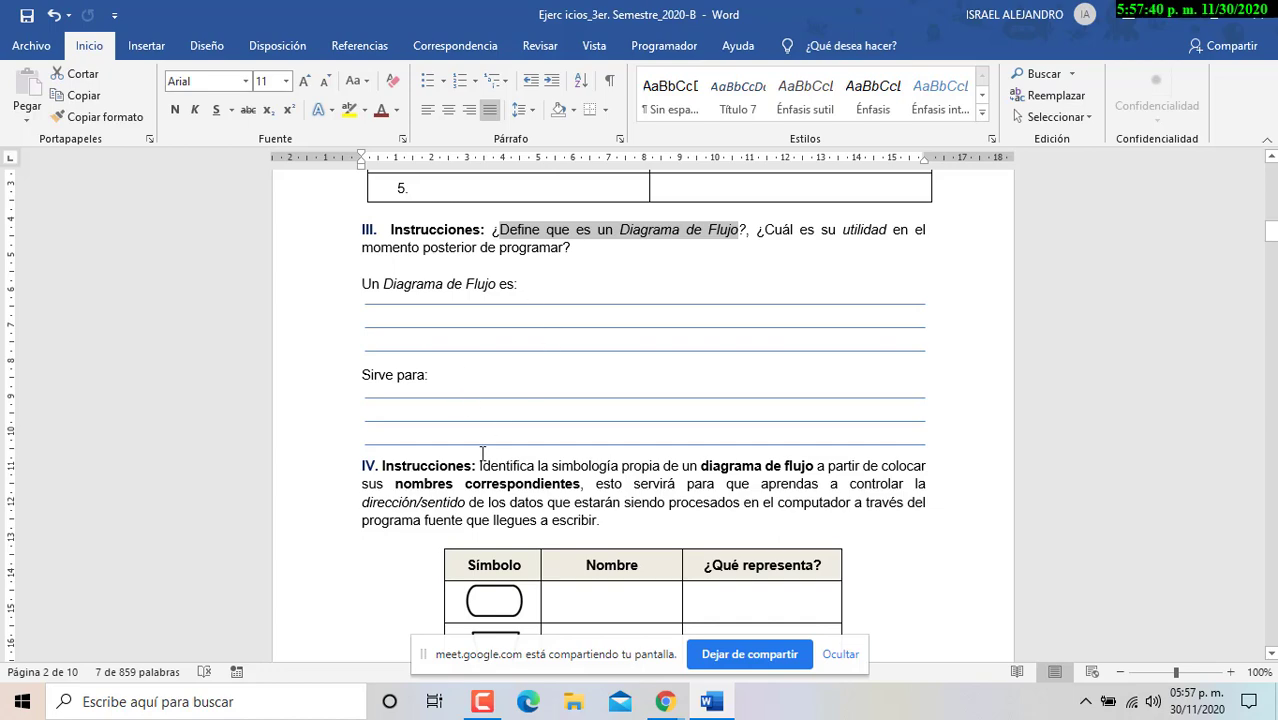
pyautogui.scroll(-7, 491, 450)
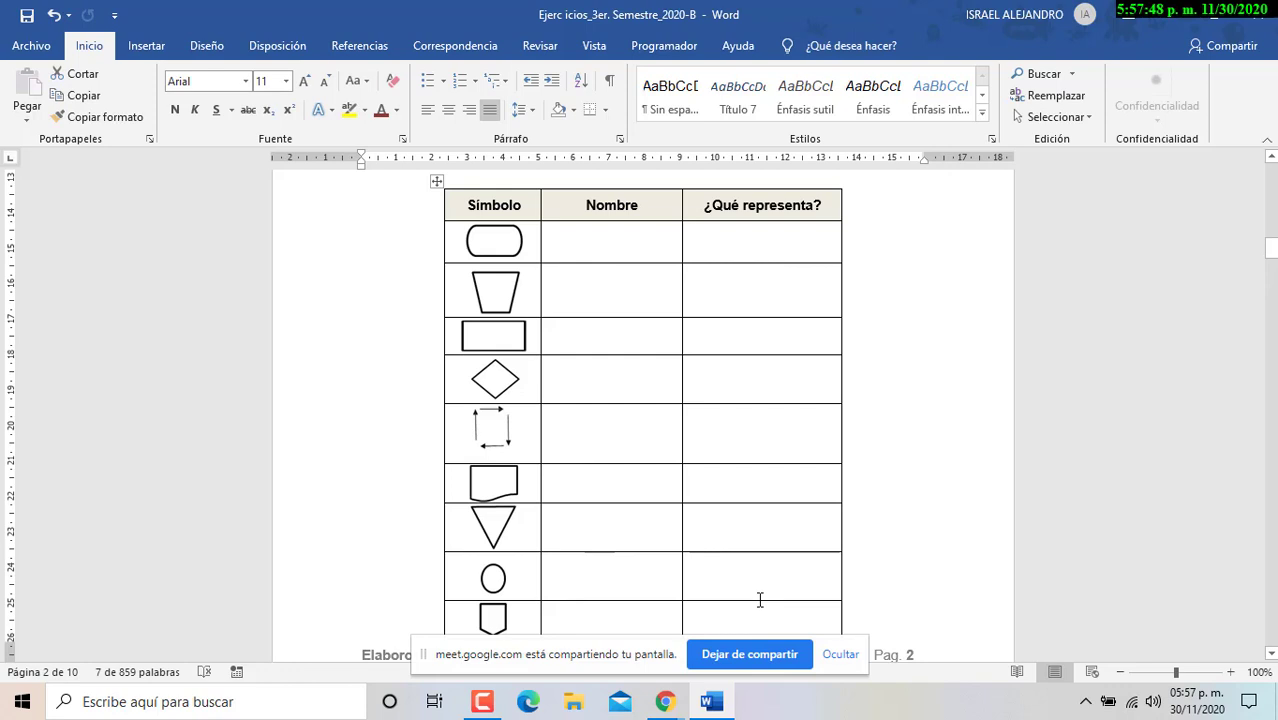
pyautogui.click(528, 253)
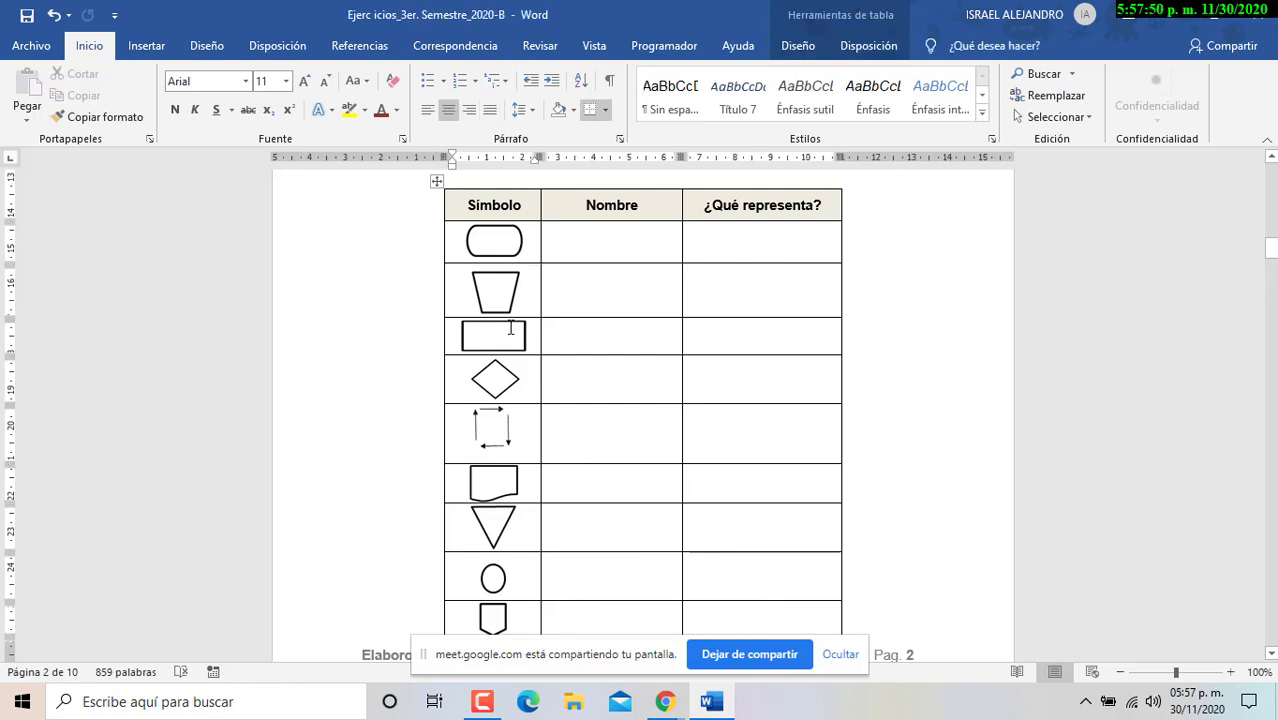
pyautogui.click(510, 328)
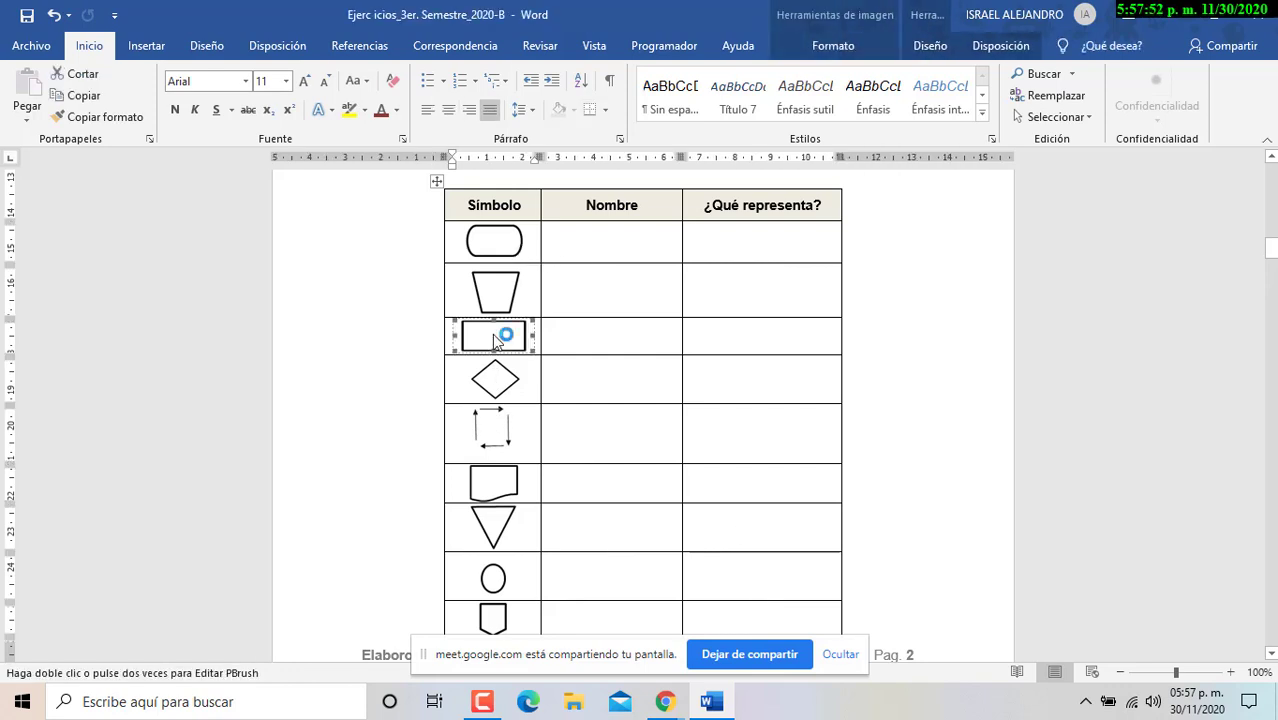
pyautogui.click(499, 255)
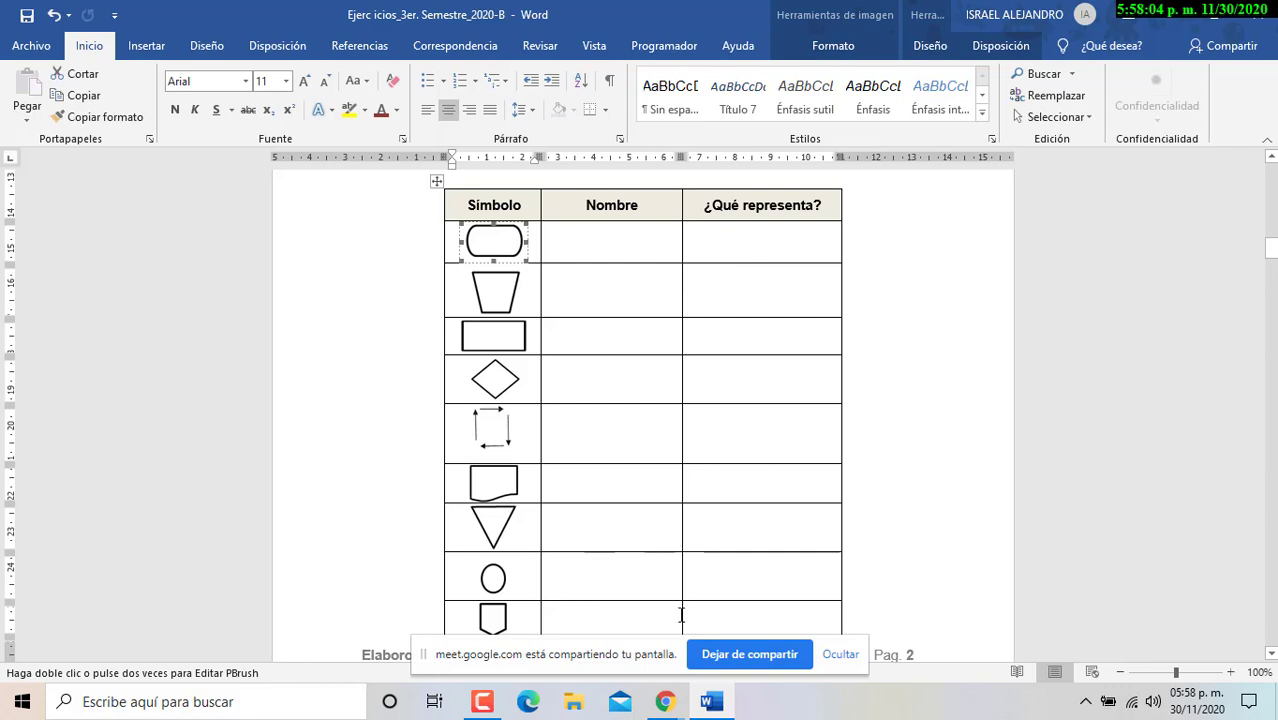
pyautogui.scroll(-1, 695, 610)
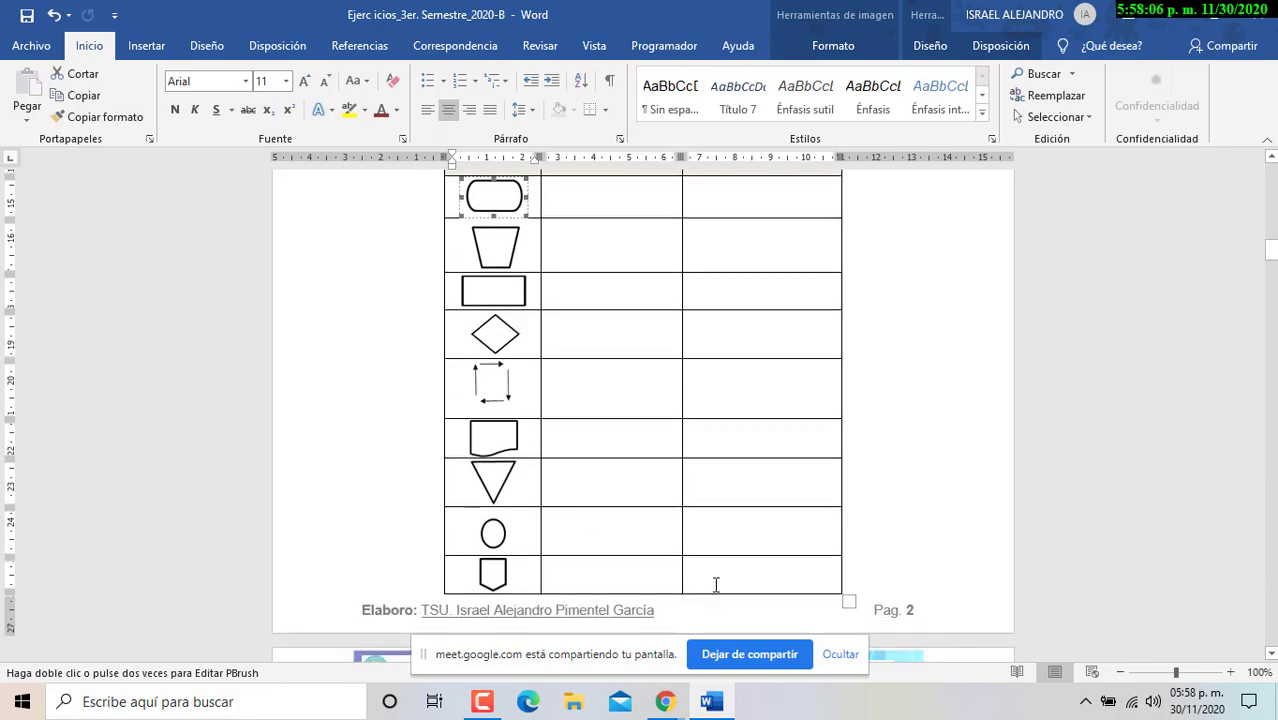
pyautogui.scroll(2, 716, 585)
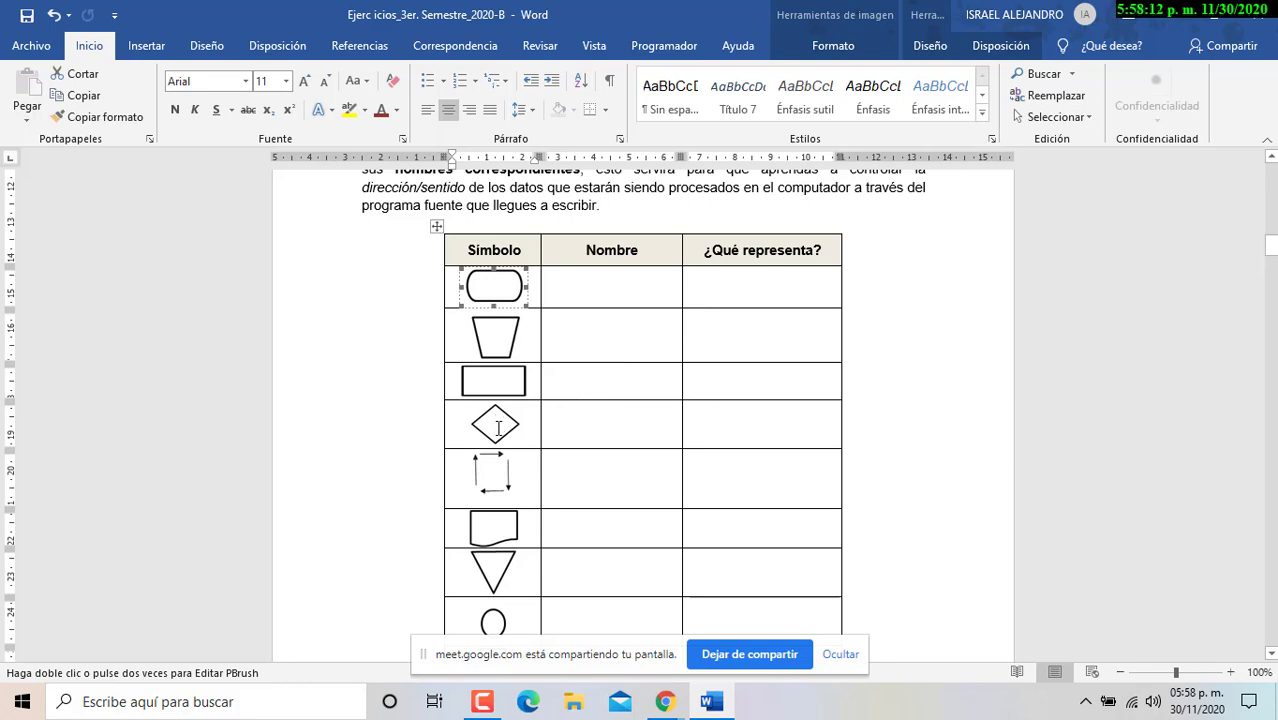
# Review the rest of the flowchart symbols table and sections V and VI of the document, enlarging the view to 140%.
pyautogui.scroll(-5, 612, 405)
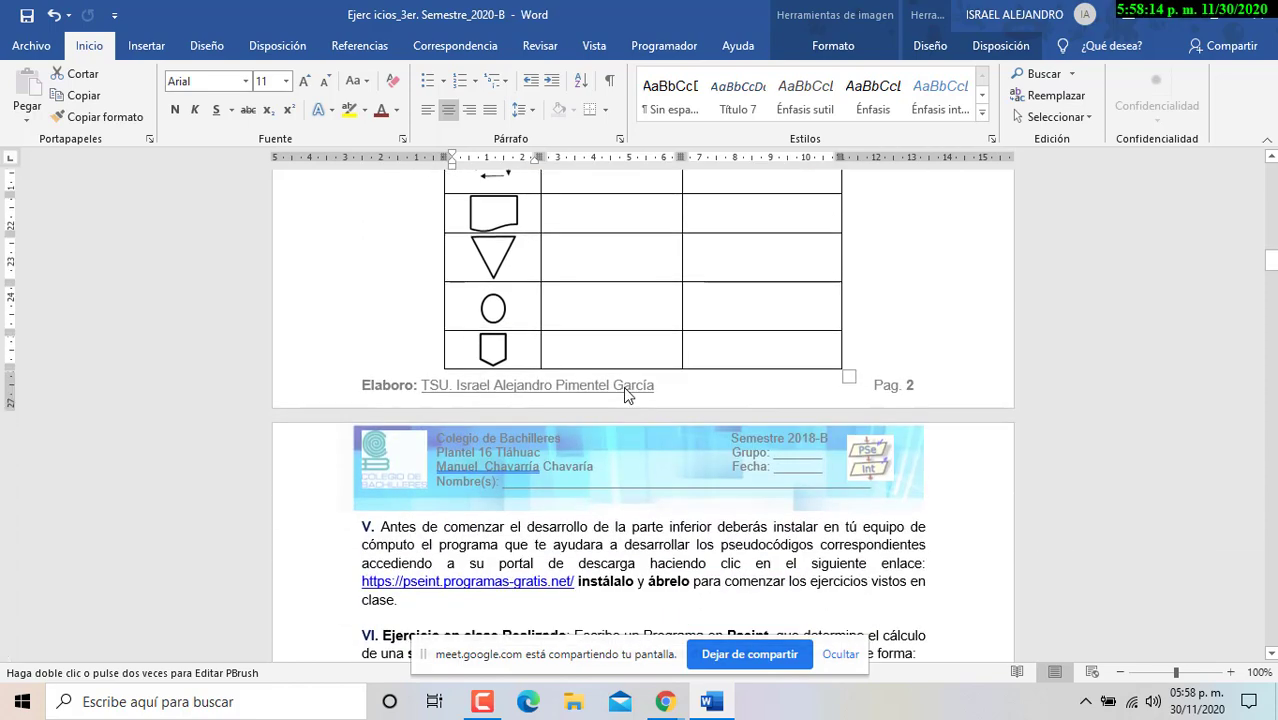
pyautogui.scroll(4, 606, 250)
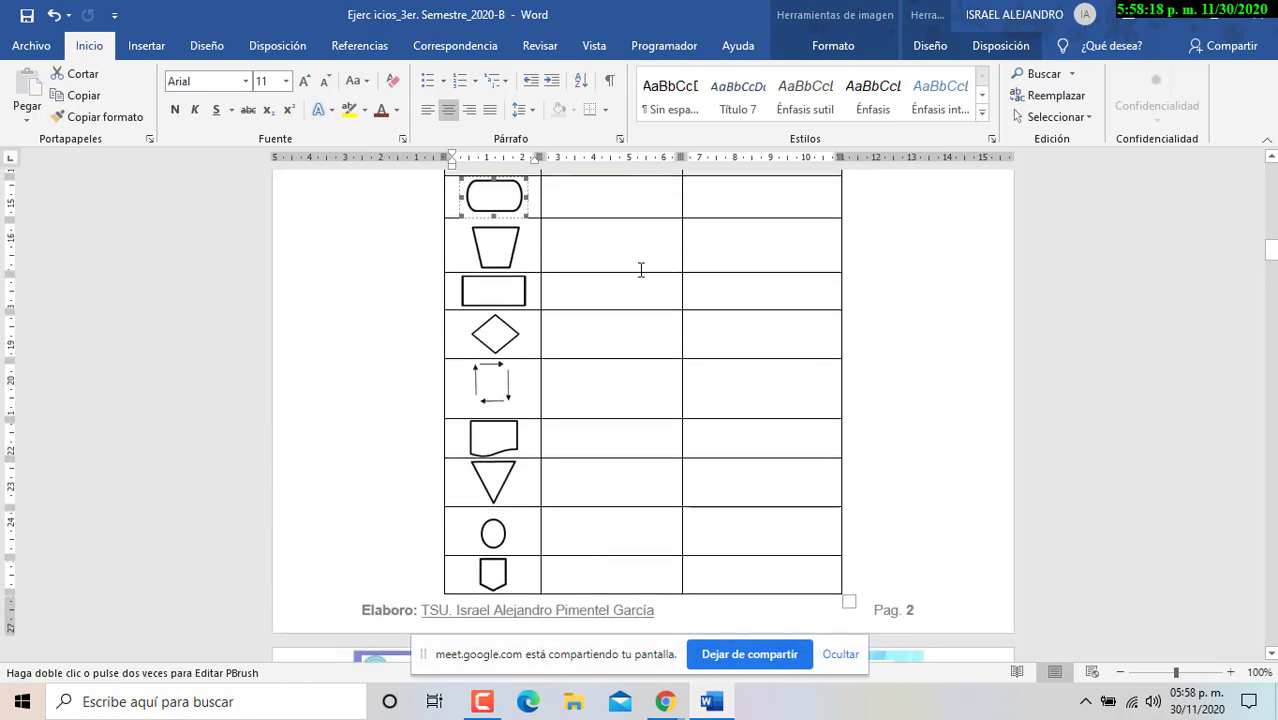
pyautogui.scroll(-8, 643, 266)
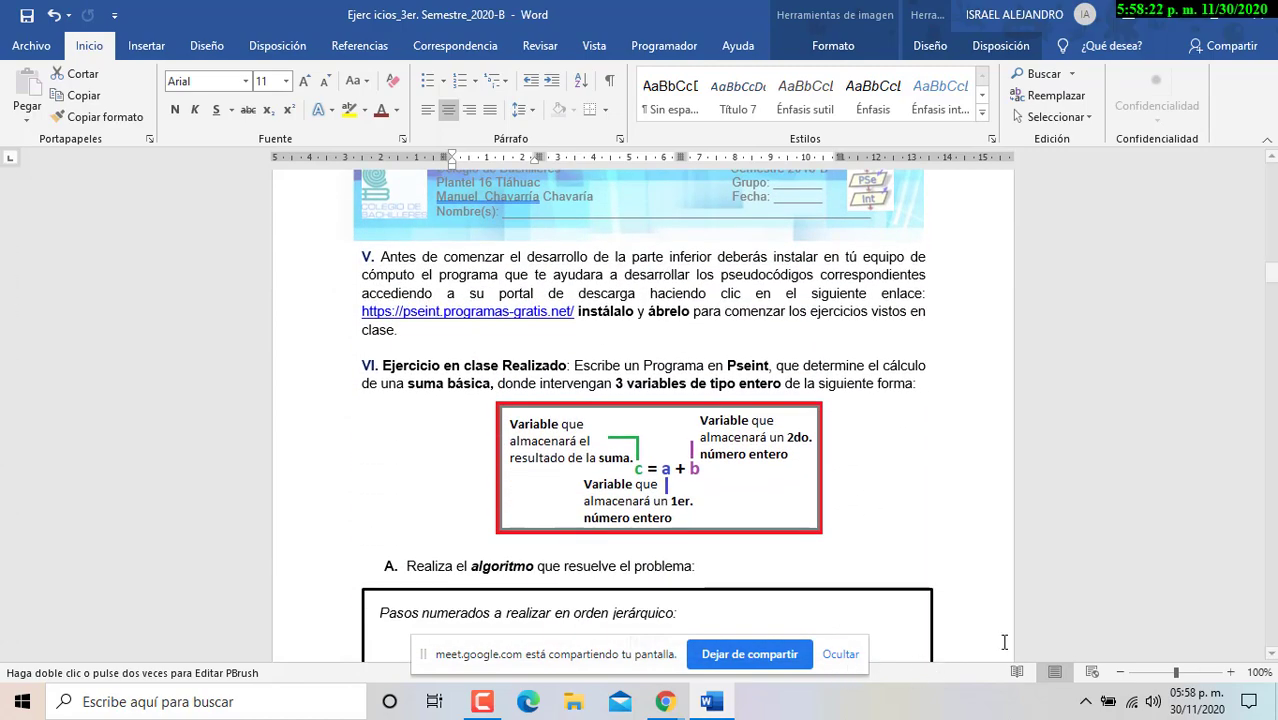
pyautogui.click(1230, 673)
pyautogui.click(1230, 673)
pyautogui.click(1230, 673)
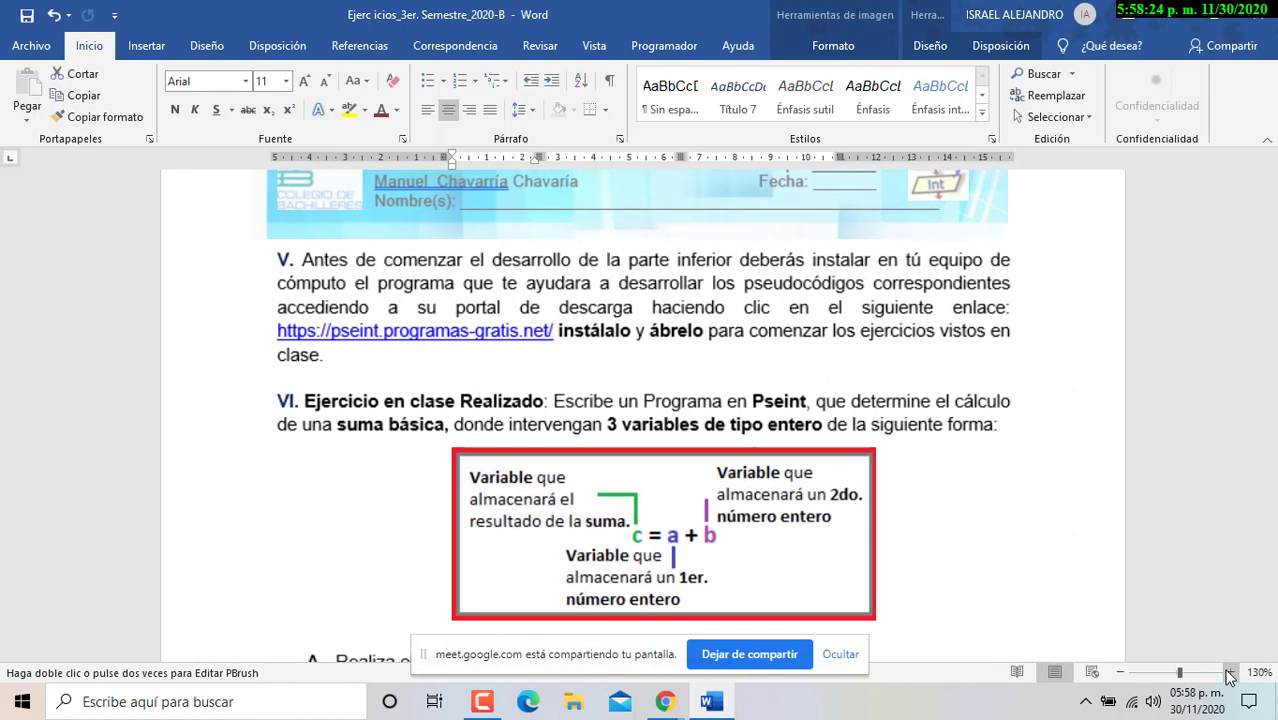
pyautogui.click(1230, 673)
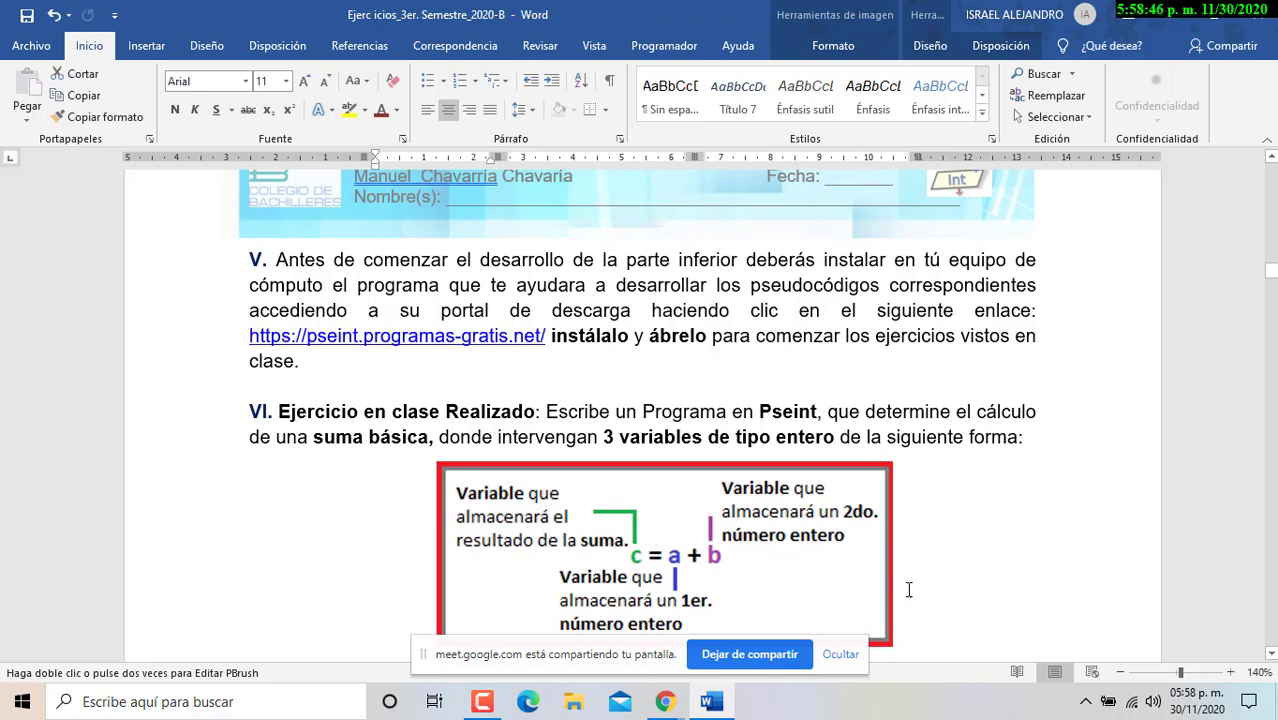
# Open the PSeInt download link from section V in the browser, examine the download page and close it.
pyautogui.keyDown('ctrl'); pyautogui.click(458, 338); pyautogui.keyUp('ctrl')
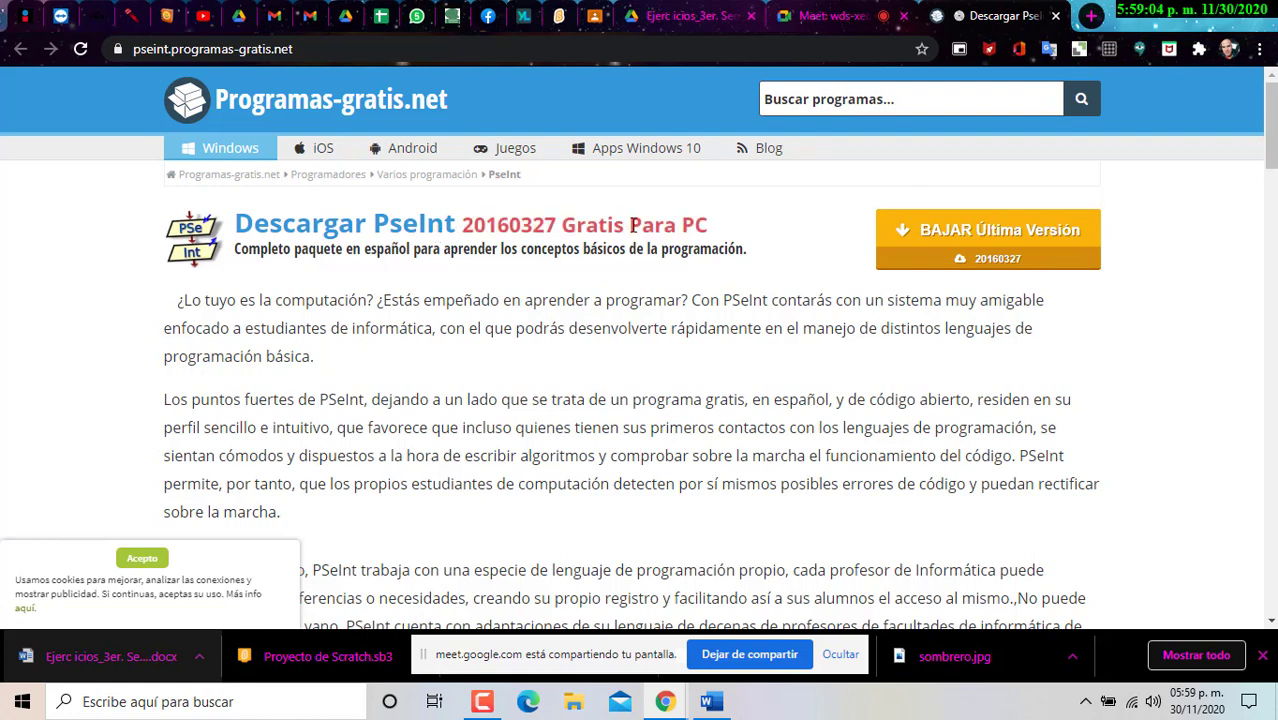
pyautogui.moveTo(628, 225); pyautogui.dragTo(708, 225)
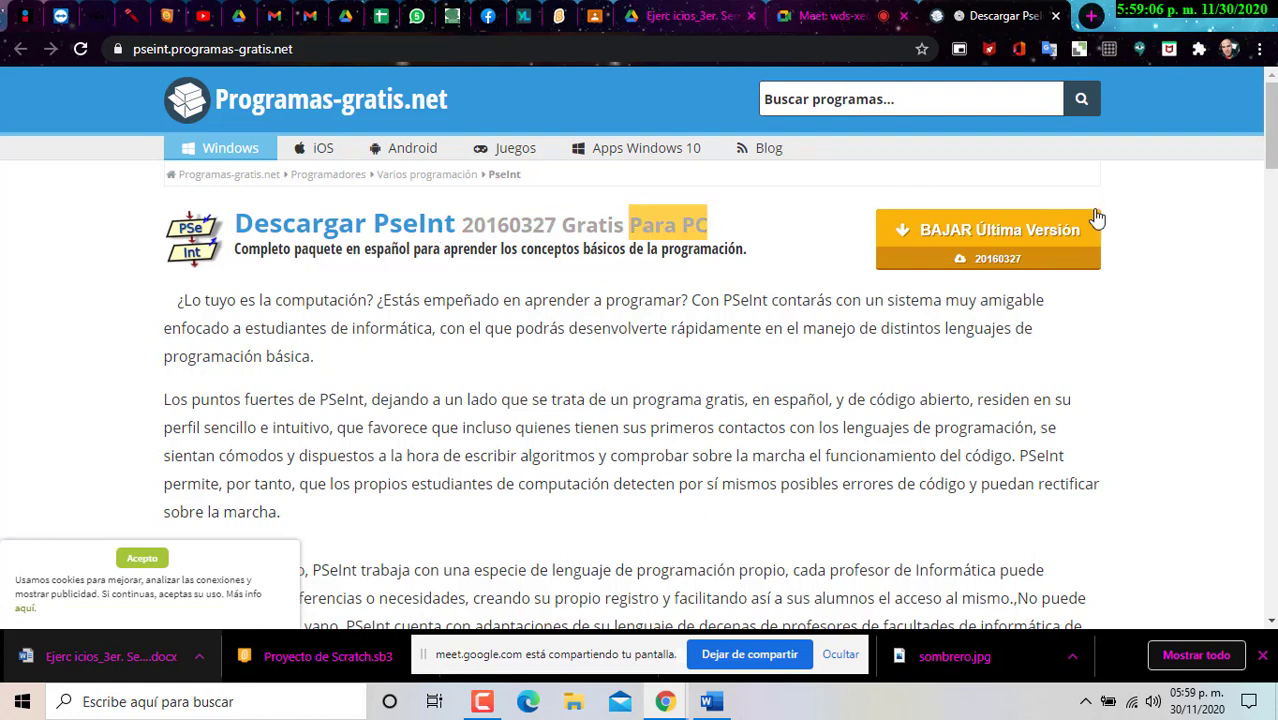
pyautogui.click(1056, 16)
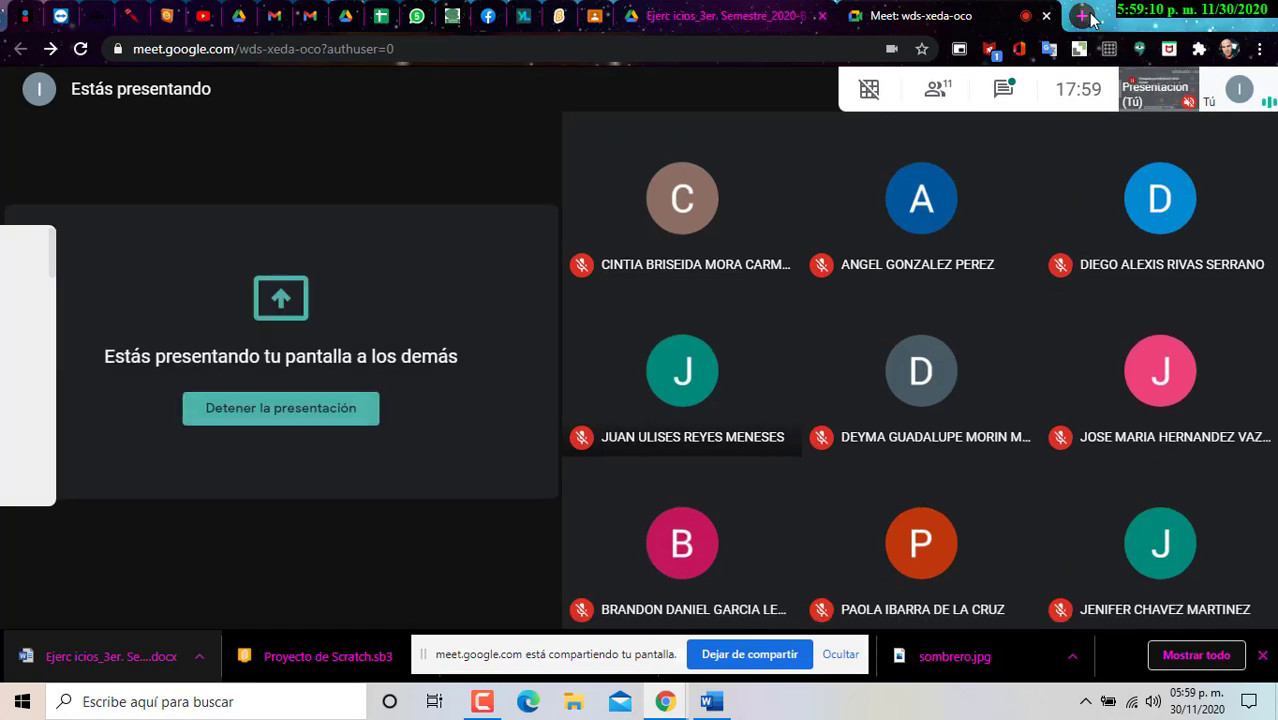
# Search the web for "pseint on line" in a new browser page and open the rollApp PSeInt result.
pyautogui.click(1083, 16)
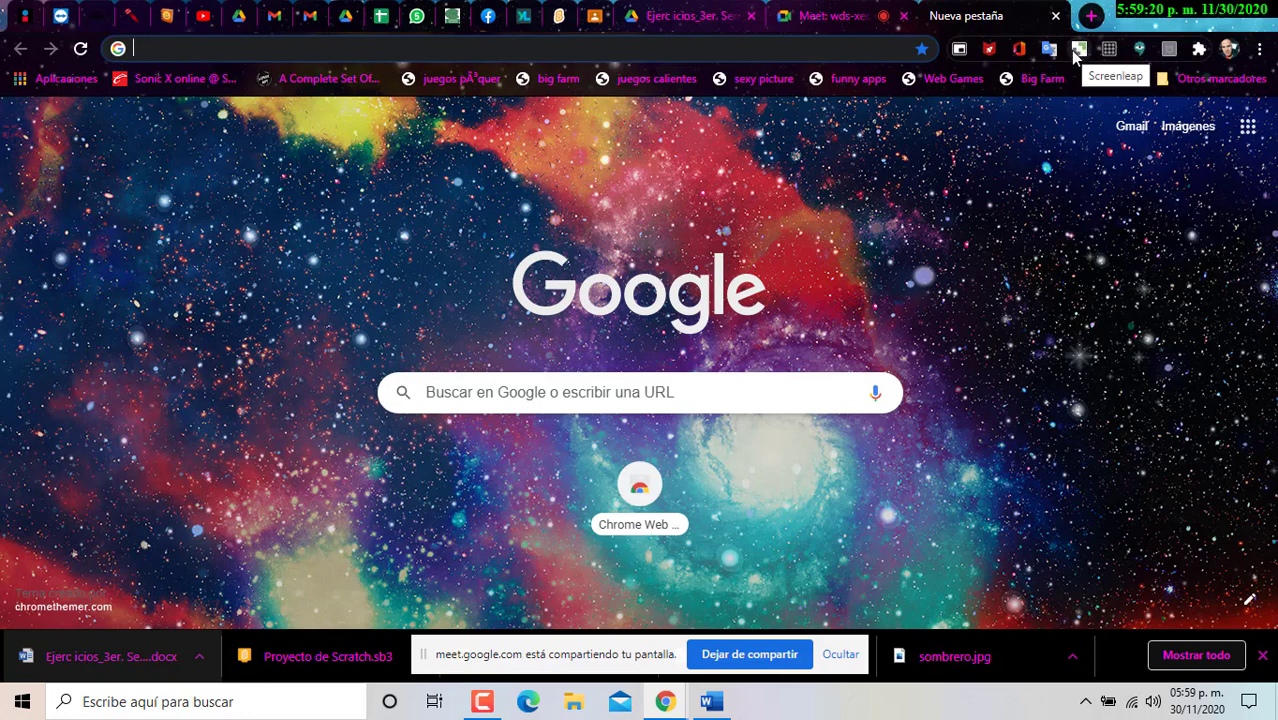
pyautogui.write('ps')
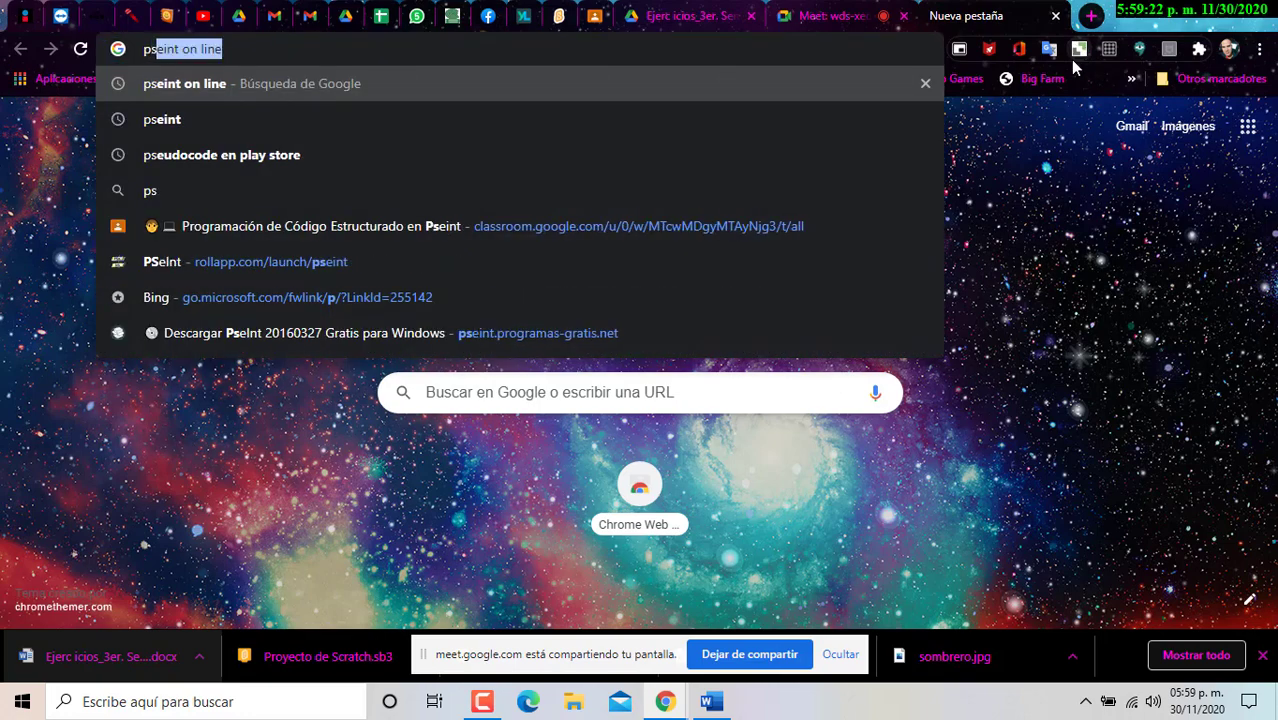
pyautogui.write('eint on line')
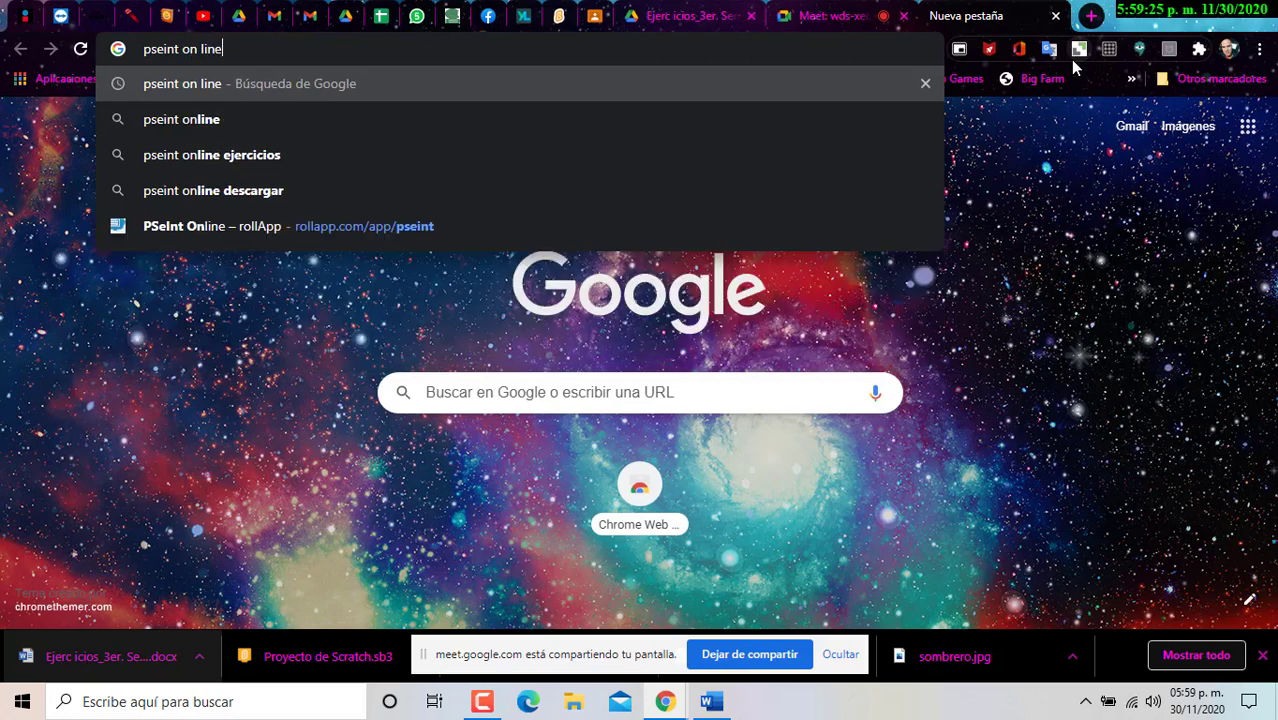
pyautogui.press('Return')
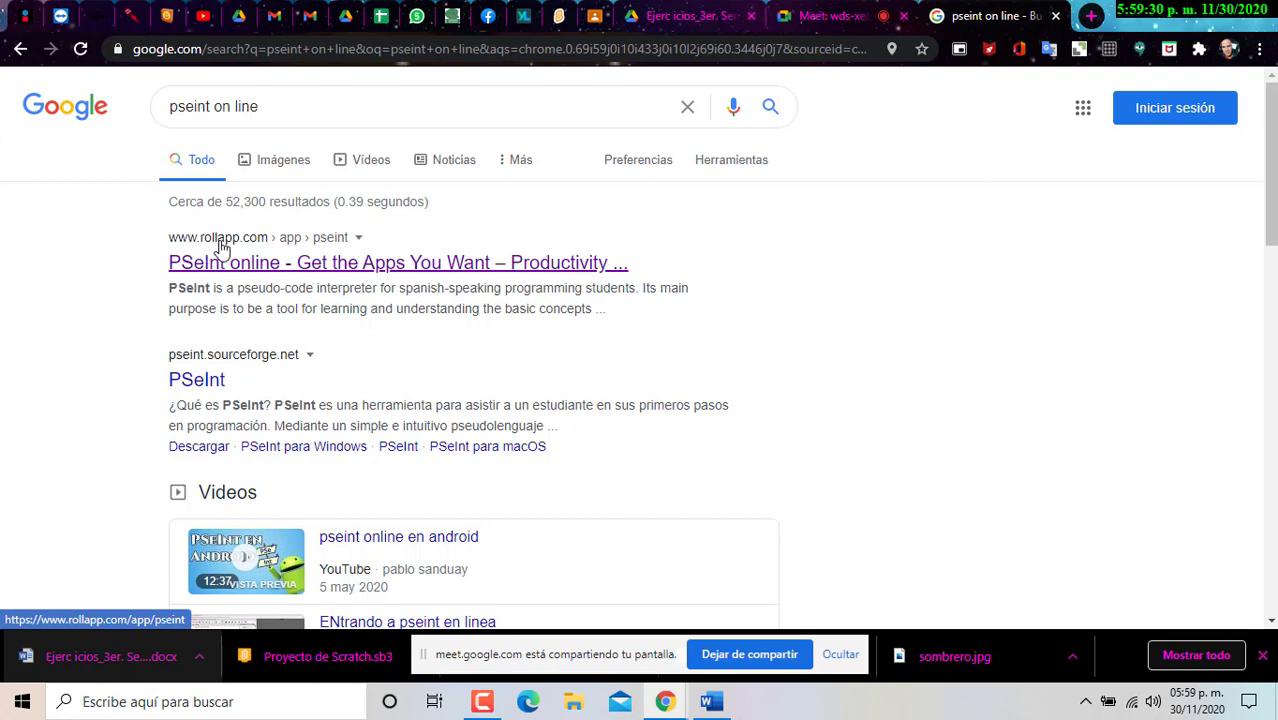
pyautogui.click(274, 266)
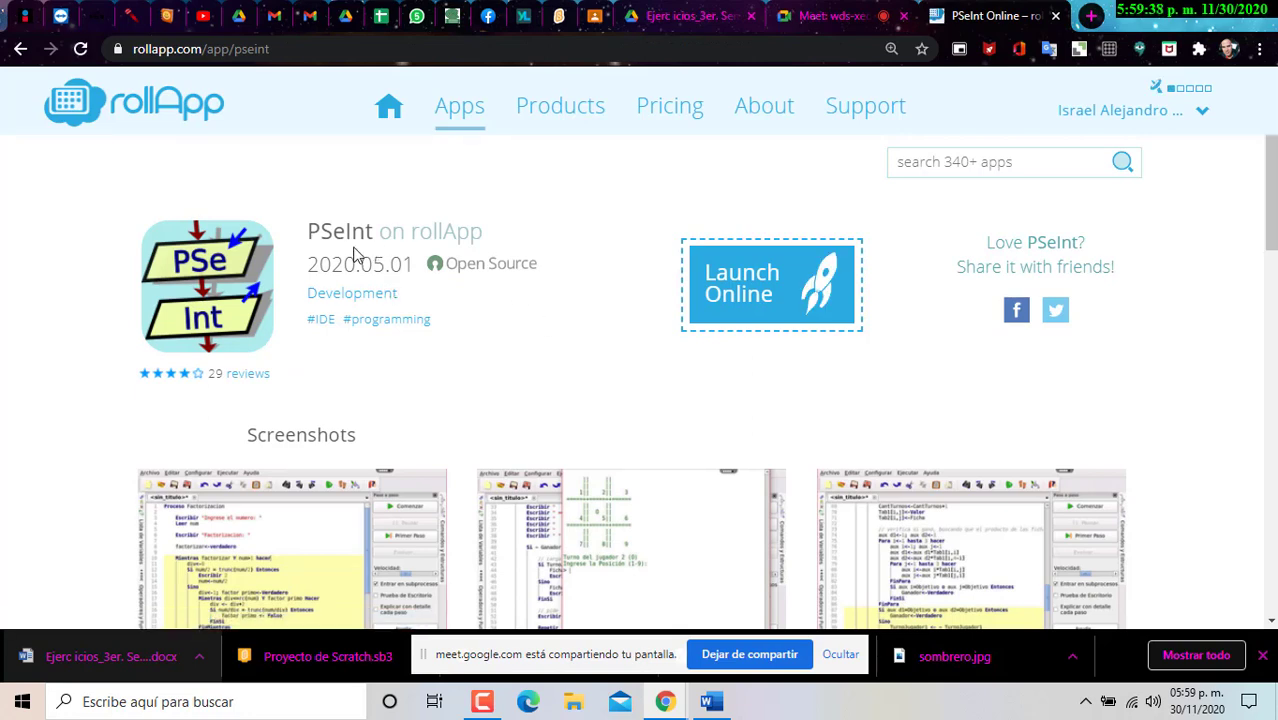
# Launch PSeInt online with limited capabilities, declining the launcher icons and choosing not to select a profile.
pyautogui.click(792, 294)
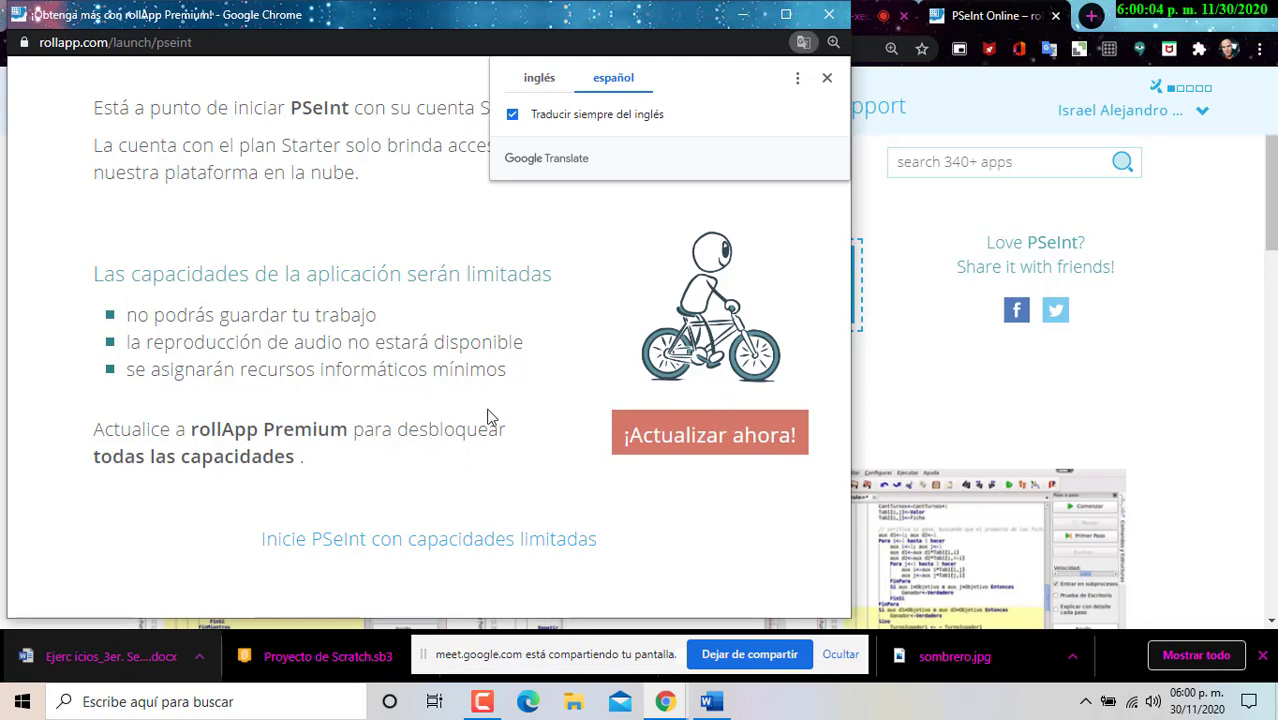
pyautogui.click(504, 550)
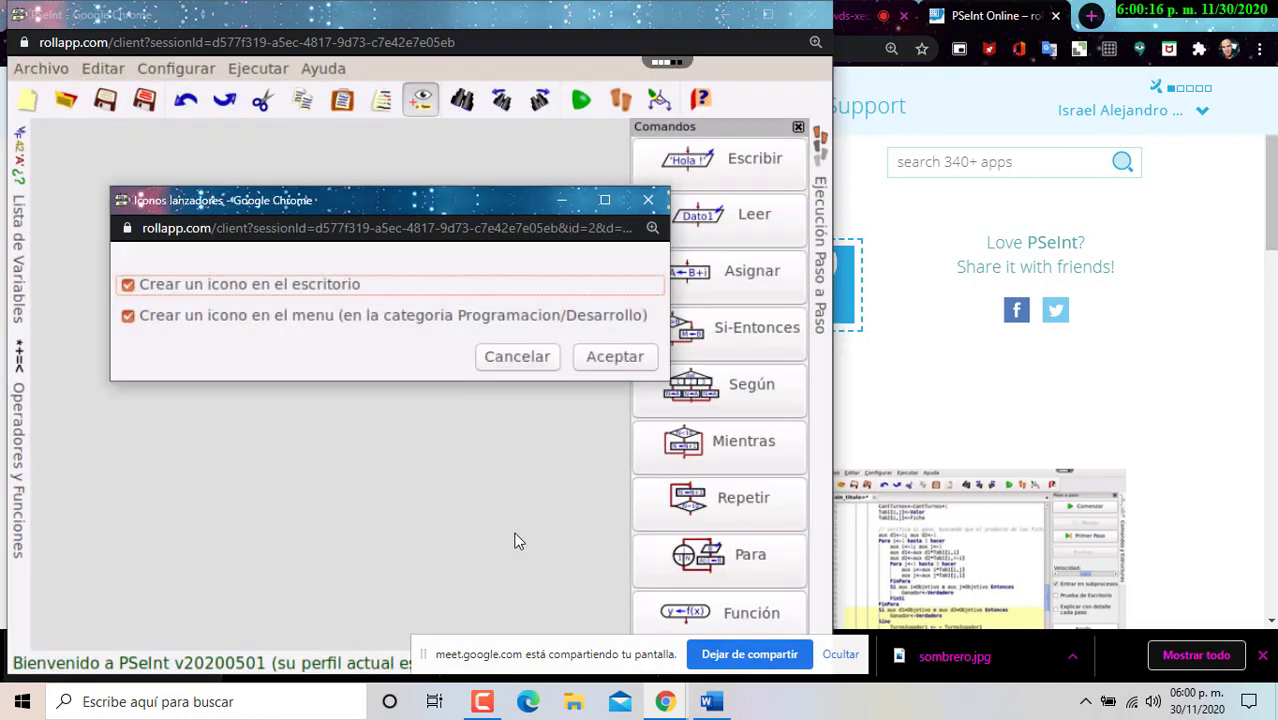
pyautogui.click(527, 358)
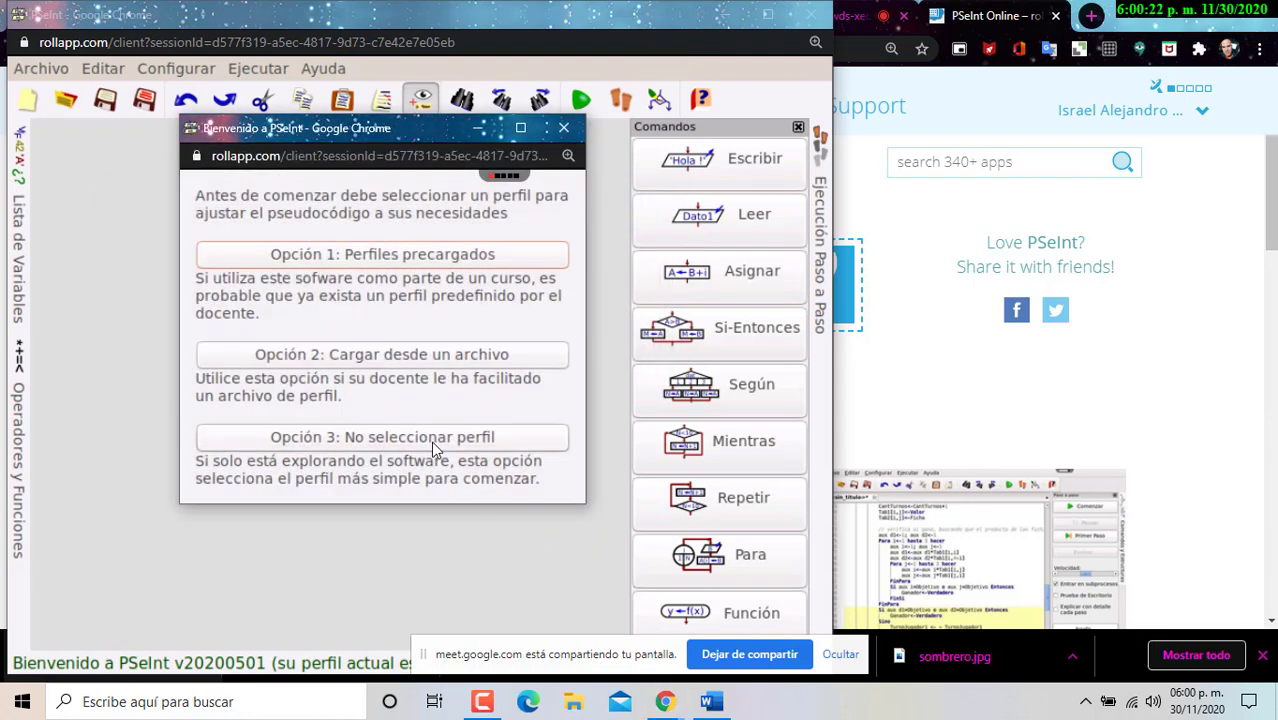
pyautogui.click(415, 437)
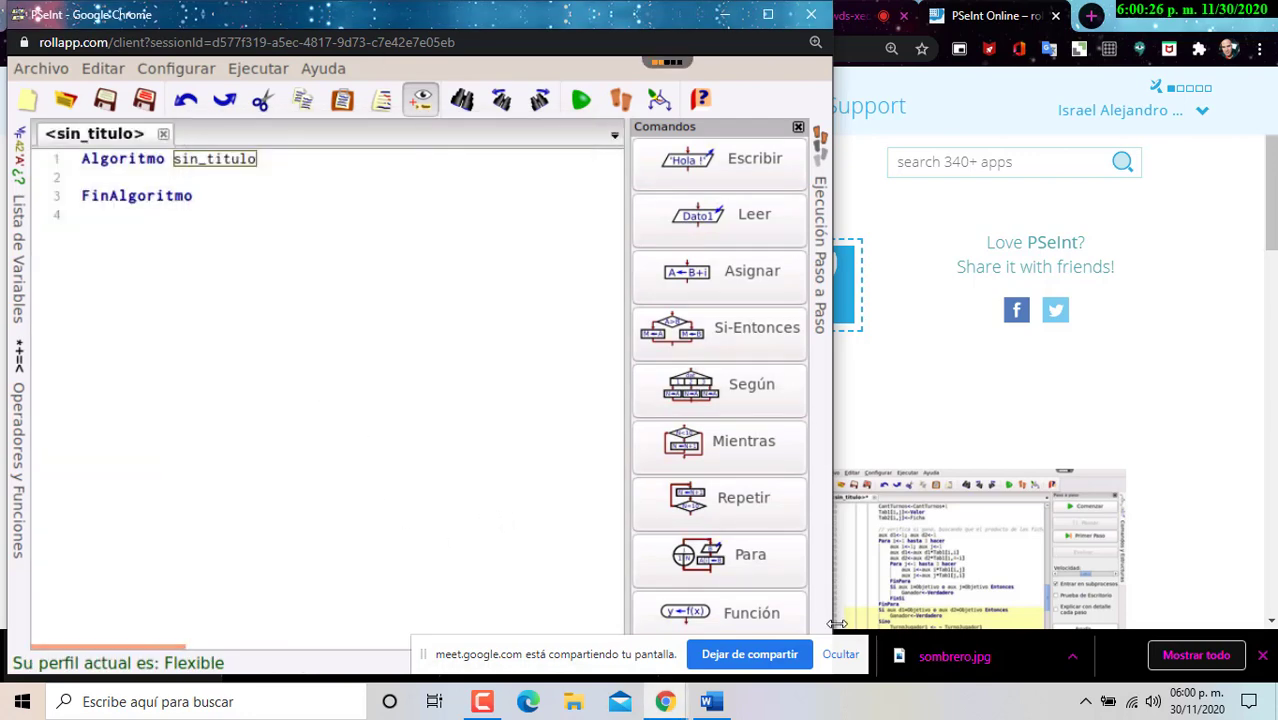
# Narrow the online PSeInt window and start the PSeInt version installed on the computer.
pyautogui.moveTo(832, 624); pyautogui.dragTo(749, 624)
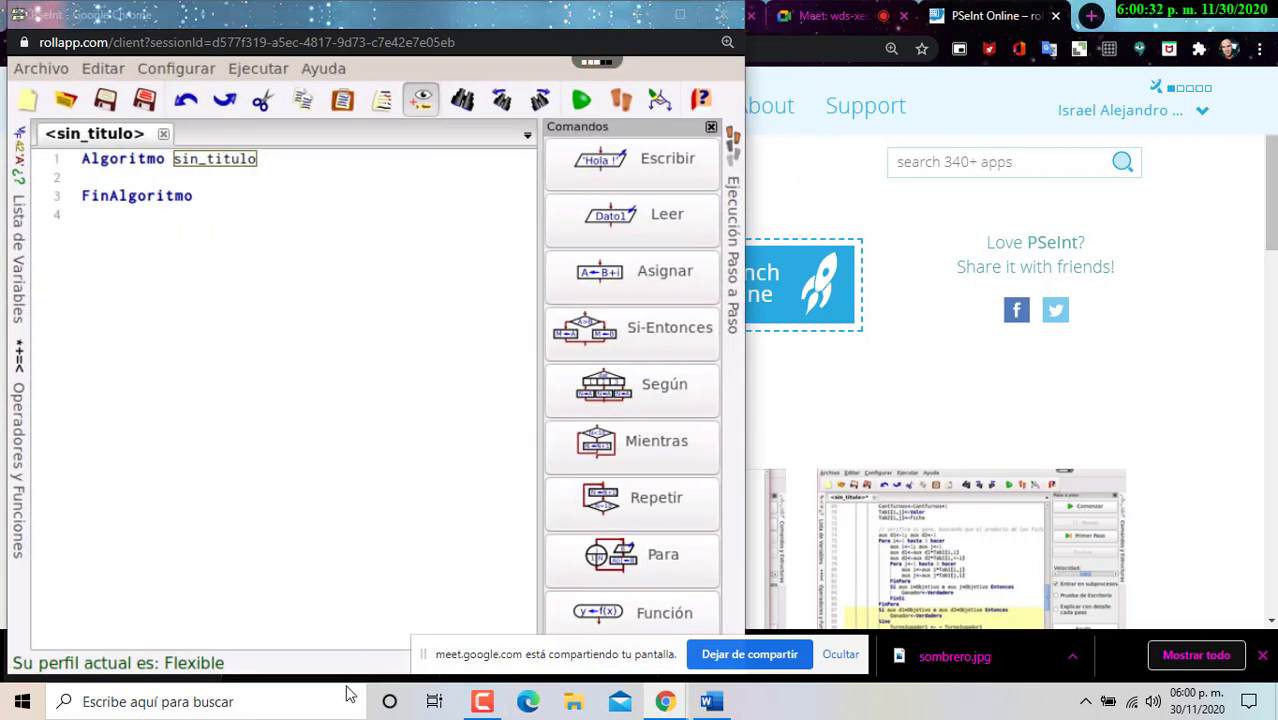
pyautogui.moveTo(421, 656); pyautogui.dragTo(12, 702)
pyautogui.click(20, 702)
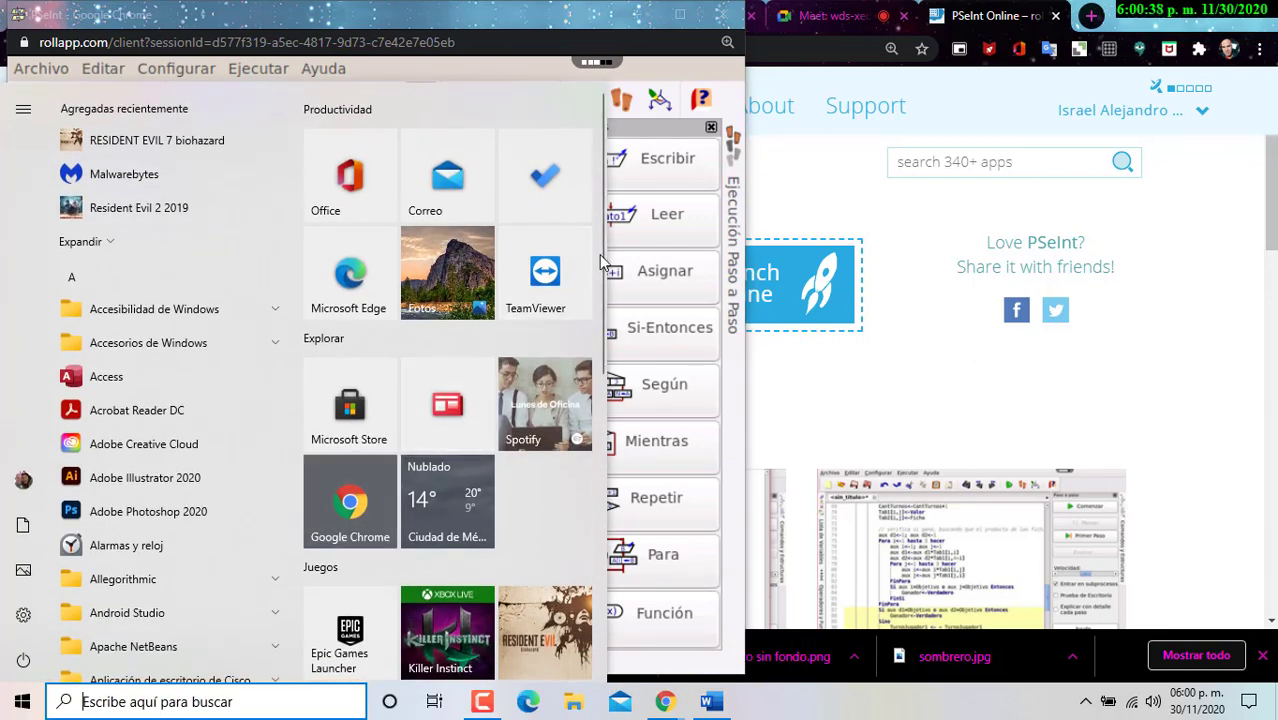
pyautogui.moveTo(603, 262); pyautogui.dragTo(606, 548)
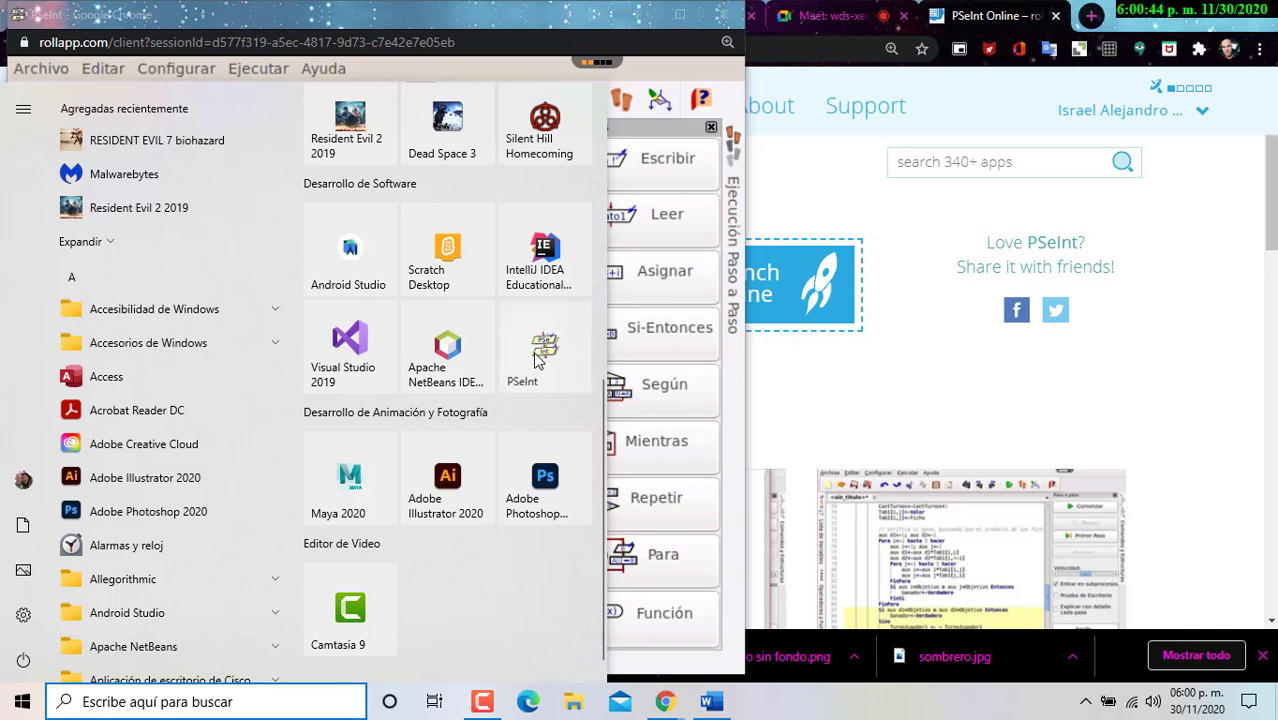
pyautogui.click(760, 318)
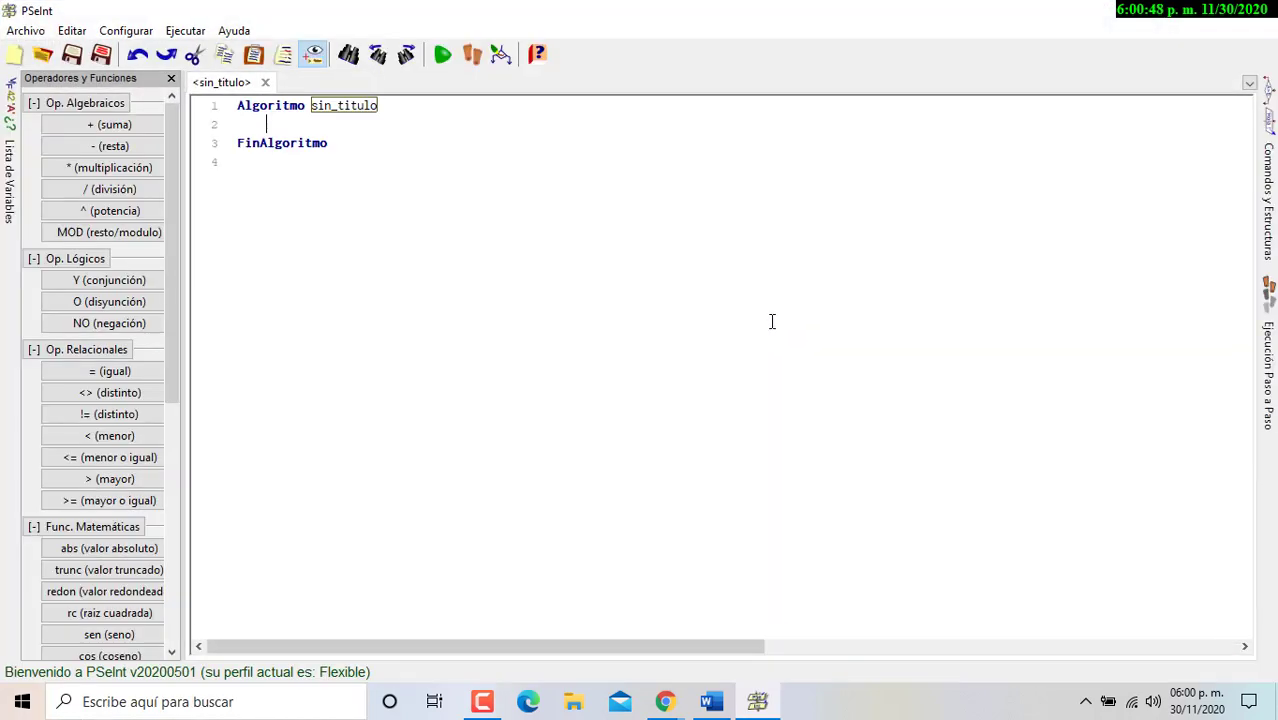
# Arrange the installed PSeInt window and the online PSeInt window side by side without overlap.
pyautogui.click(1245, 14)
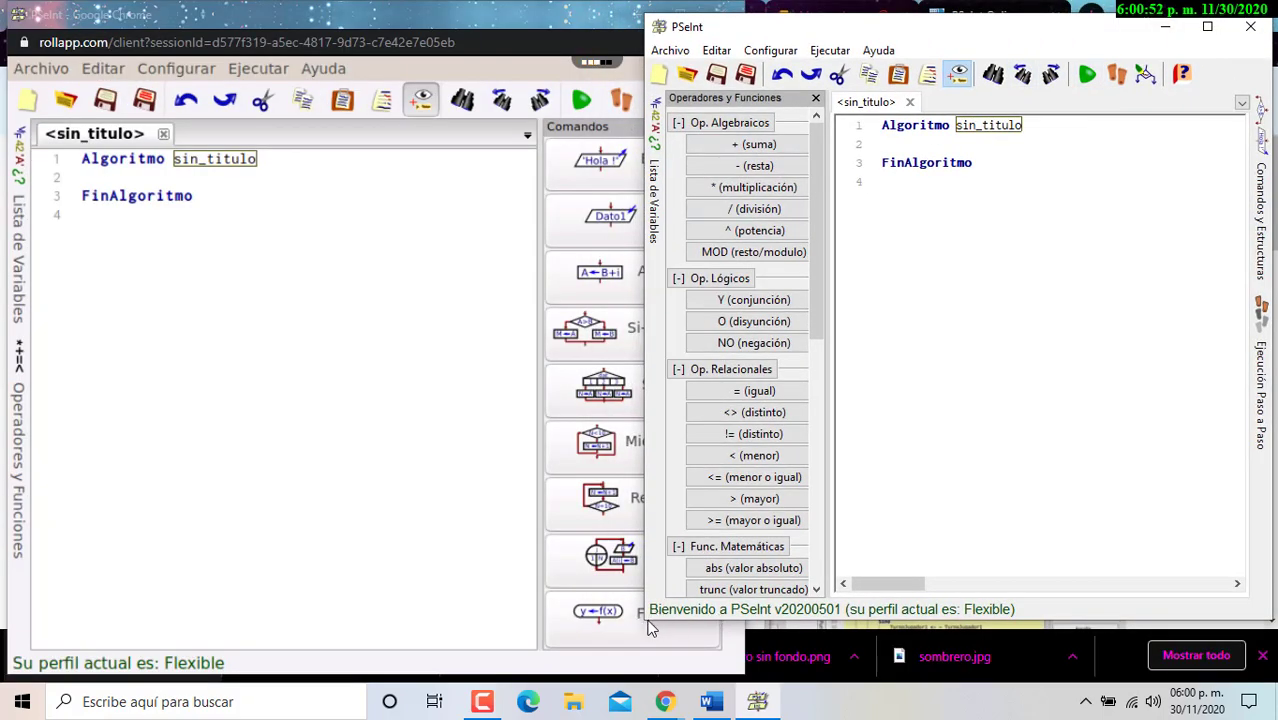
pyautogui.moveTo(643, 633); pyautogui.dragTo(606, 686)
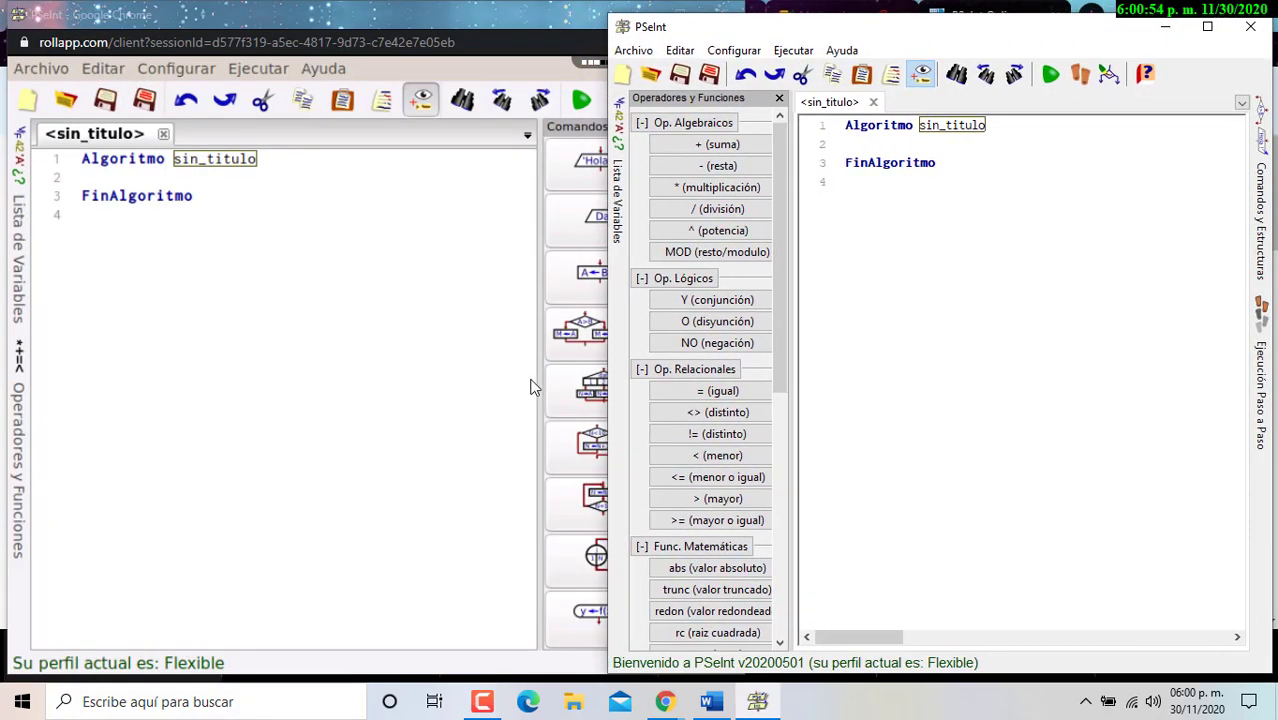
pyautogui.click(535, 386)
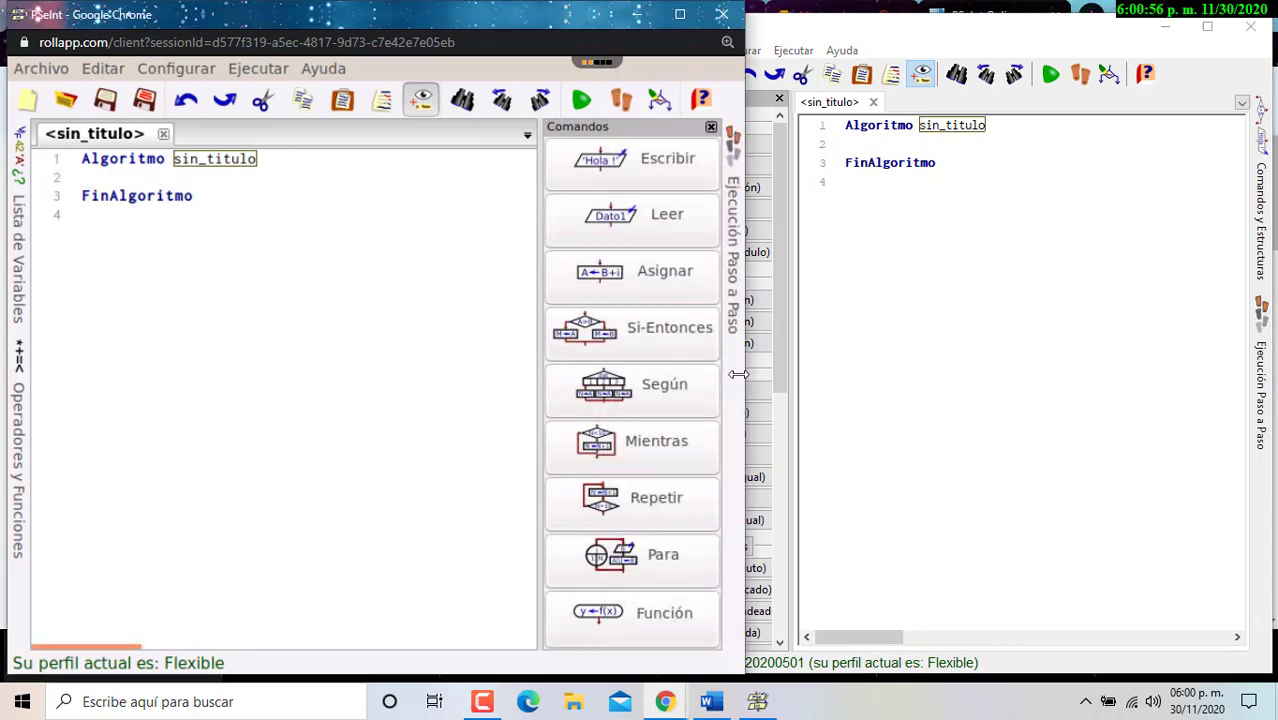
pyautogui.moveTo(743, 371); pyautogui.dragTo(600, 368)
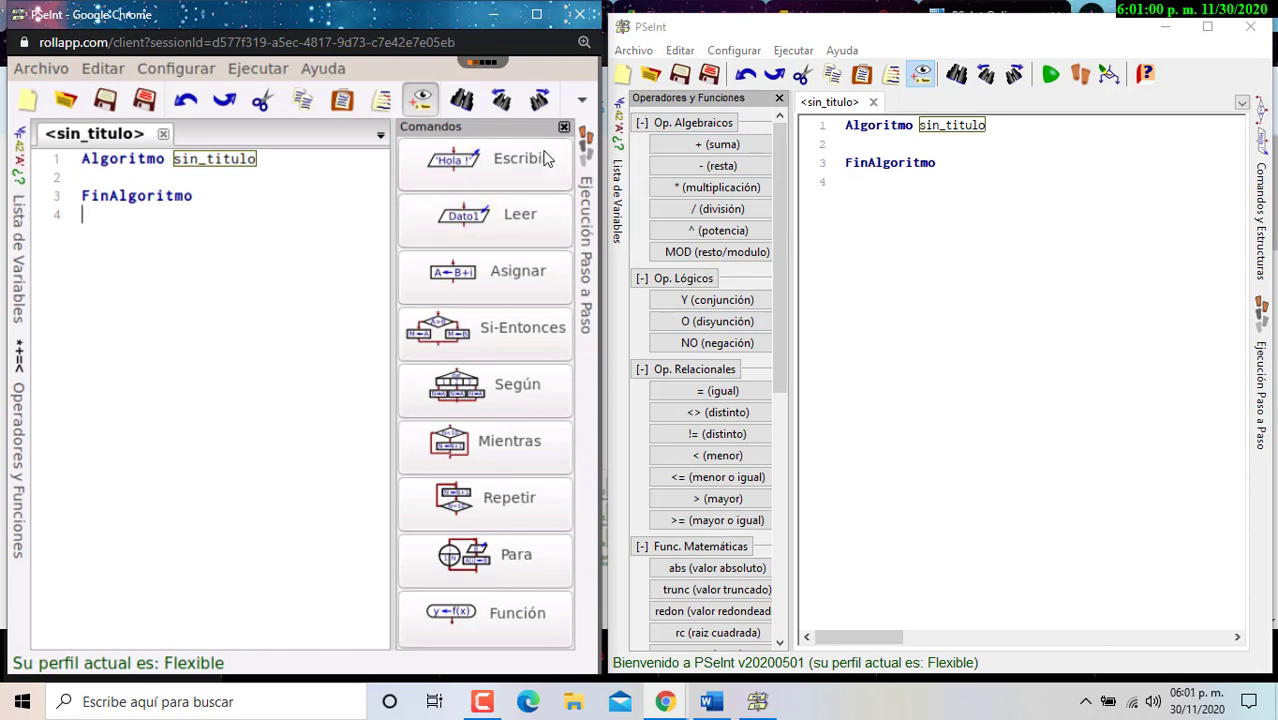
# Compare the Comandos, Paso a paso, Variables and Operadores y Funciones panels by displaying them in both PSeInt versions.
pyautogui.click(1263, 190)
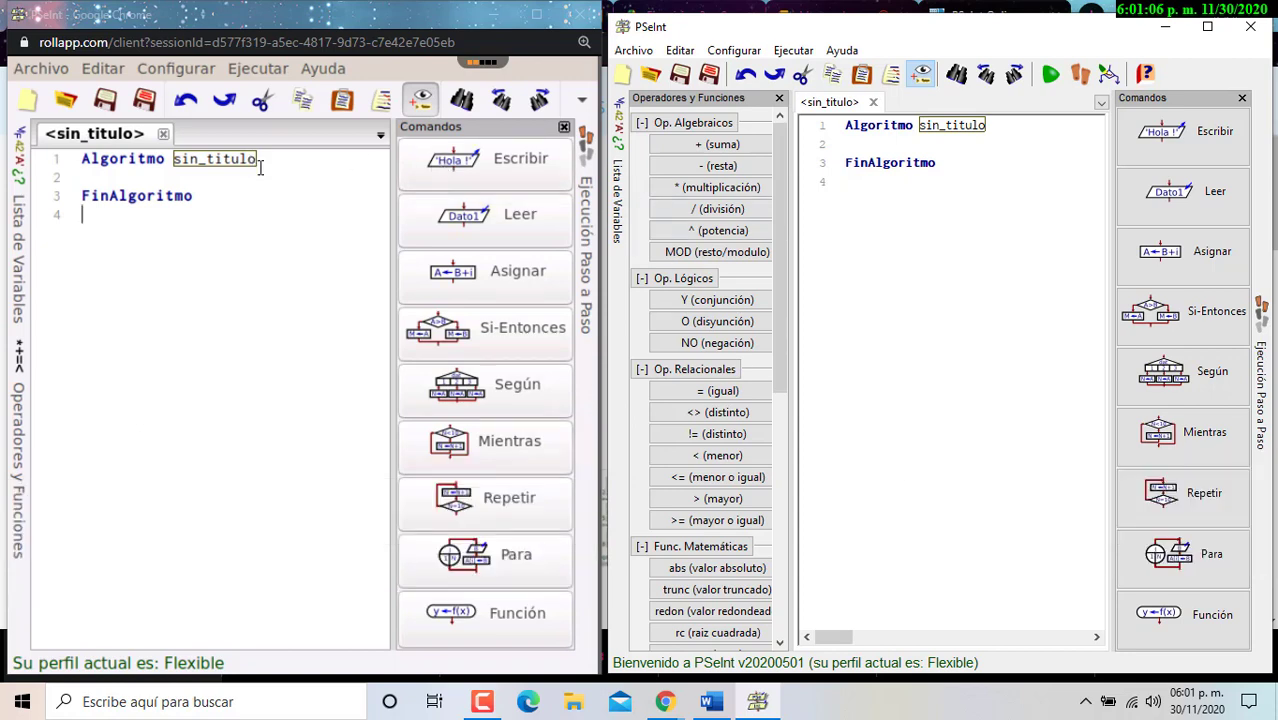
pyautogui.click(587, 235)
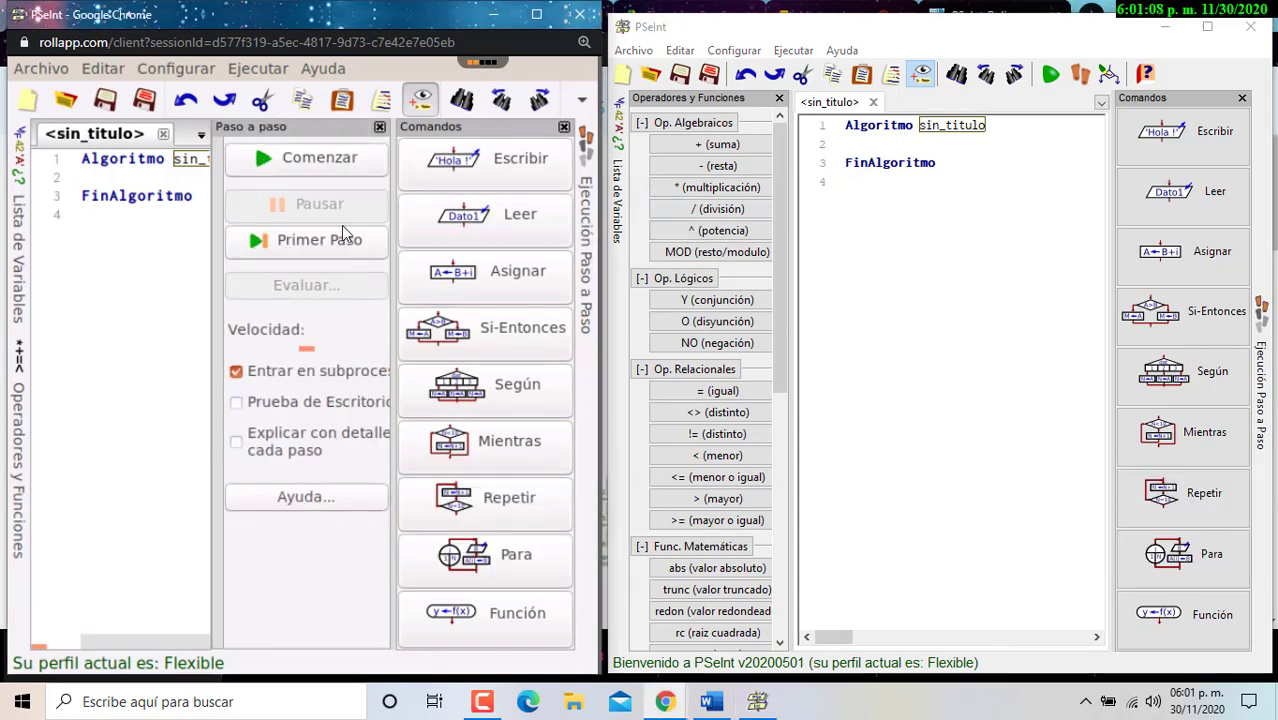
pyautogui.click(1265, 419)
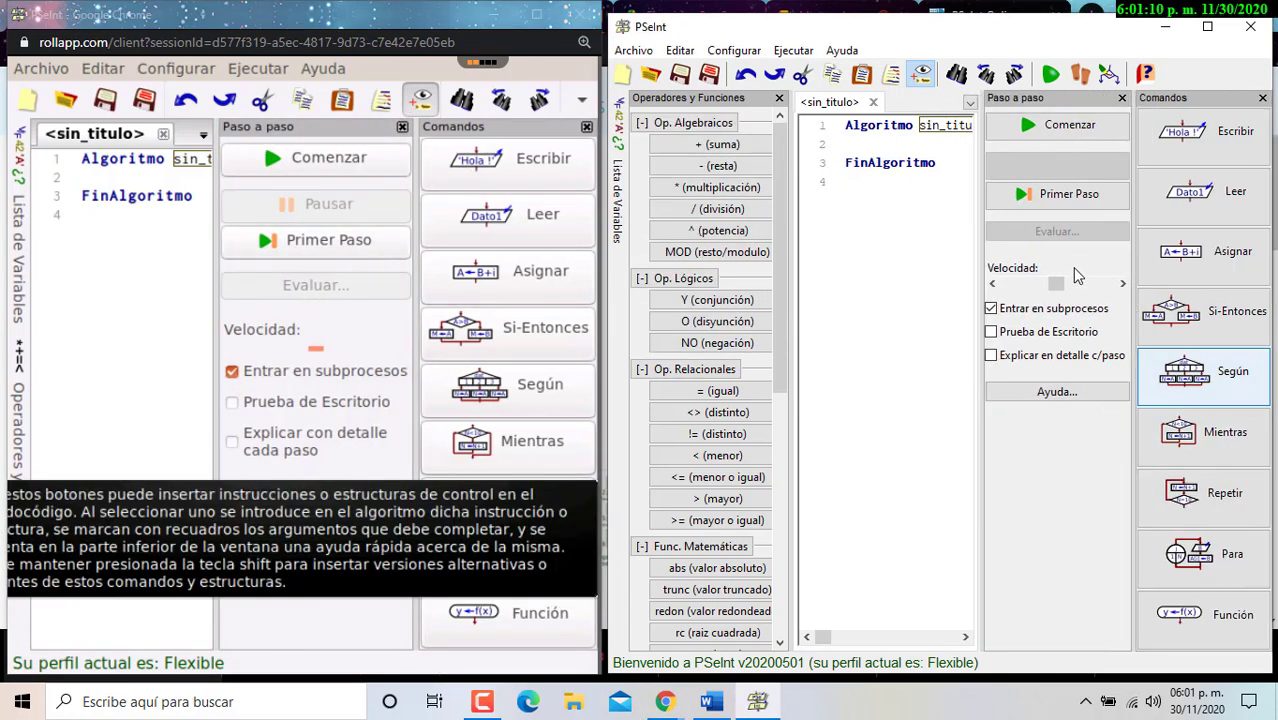
pyautogui.click(22, 248)
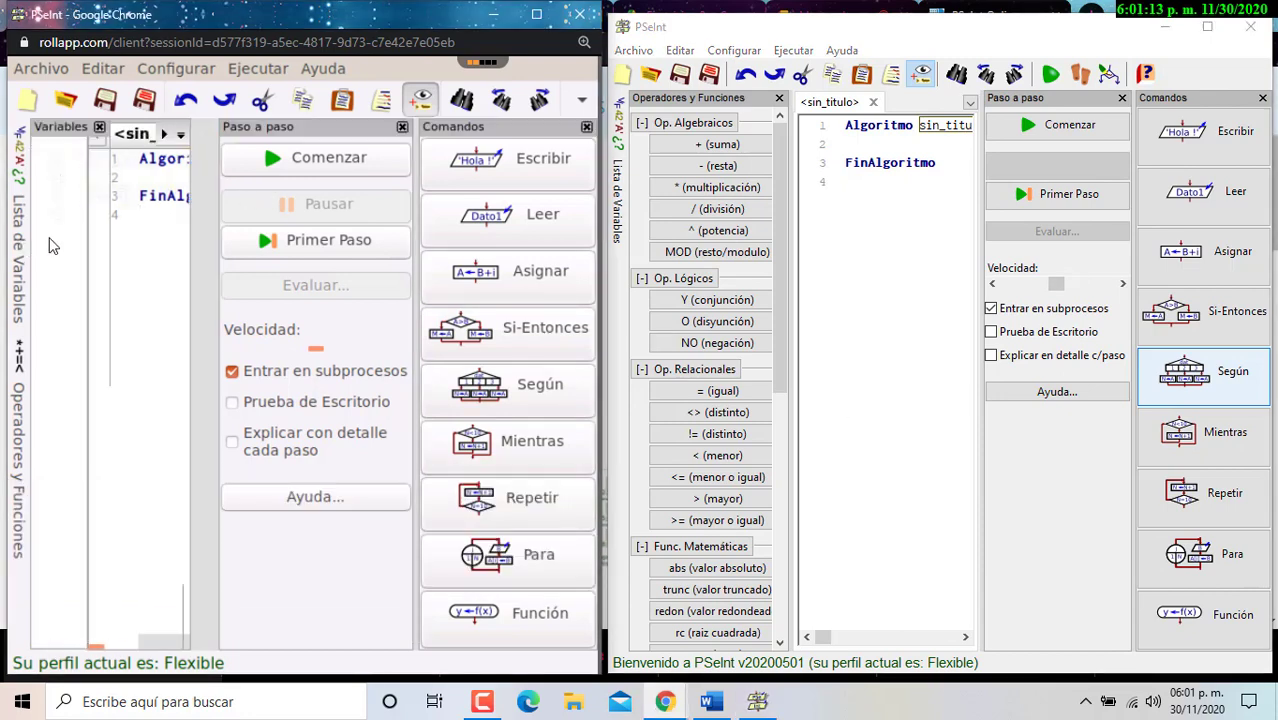
pyautogui.click(617, 165)
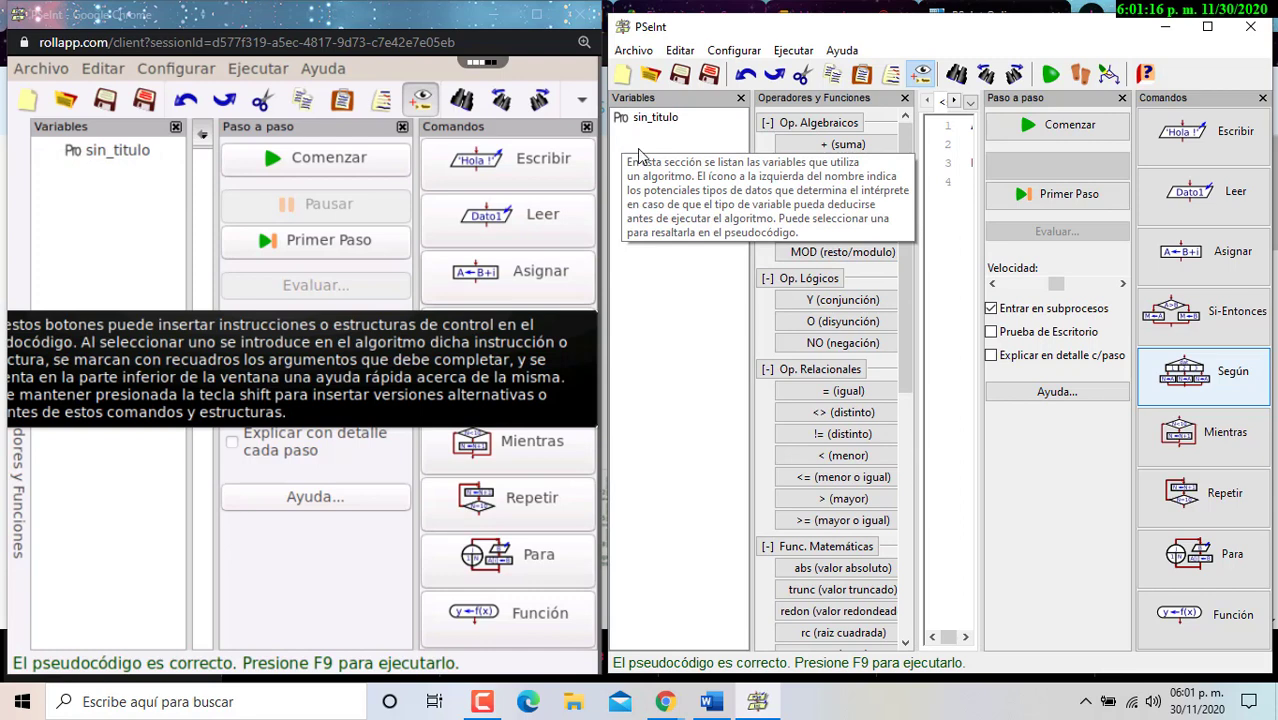
pyautogui.click(27, 478)
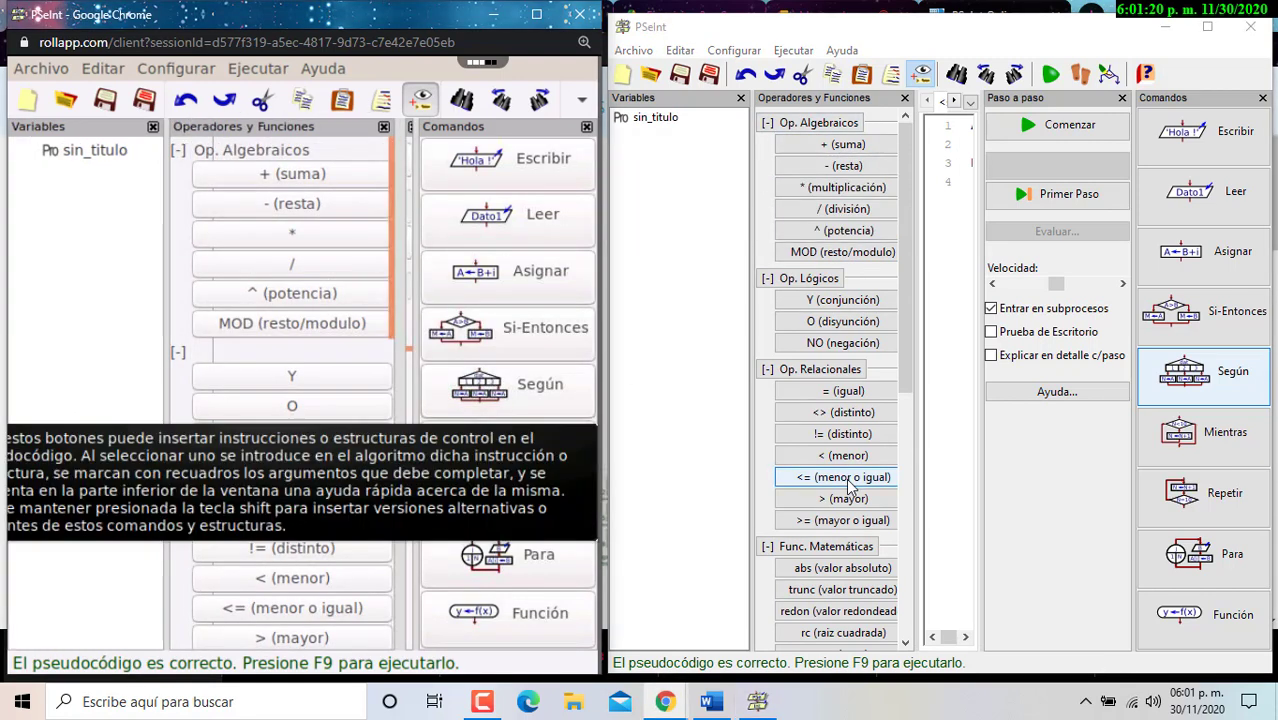
# Close the Variables, Operadores y Funciones, Paso a paso and Comandos panels in the installed PSeInt.
pyautogui.click(741, 98)
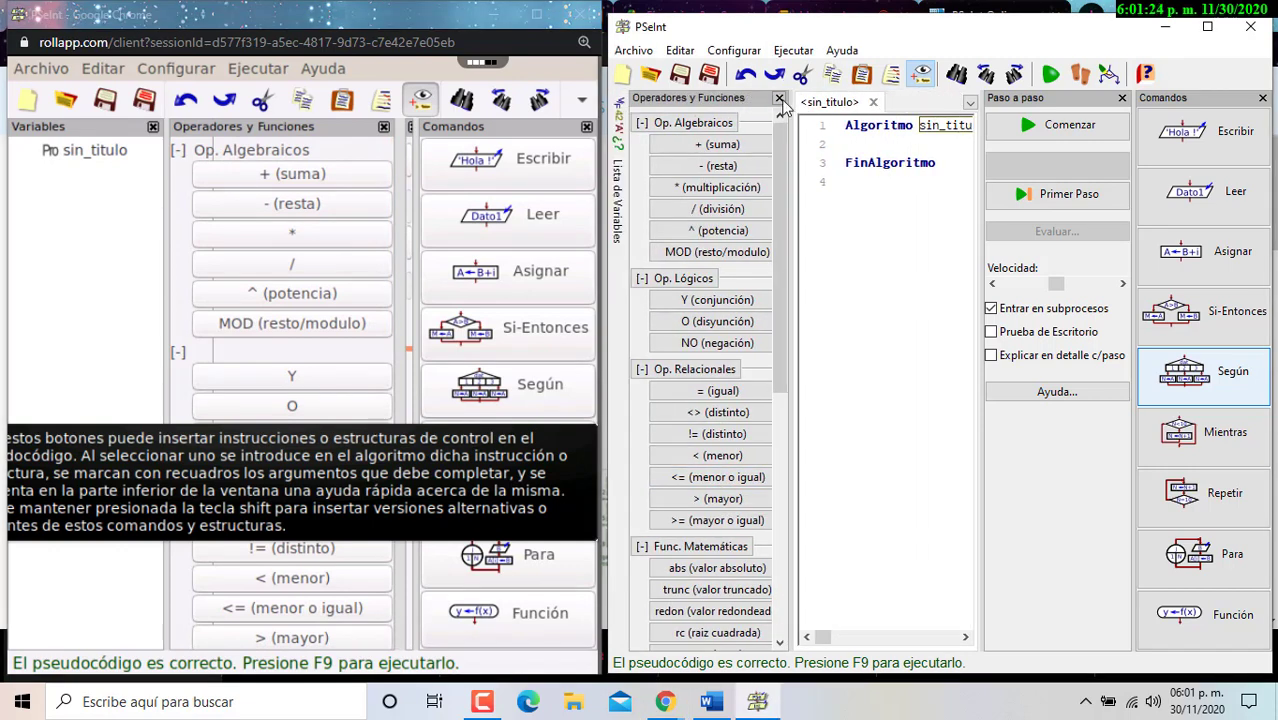
pyautogui.click(779, 98)
pyautogui.click(1122, 98)
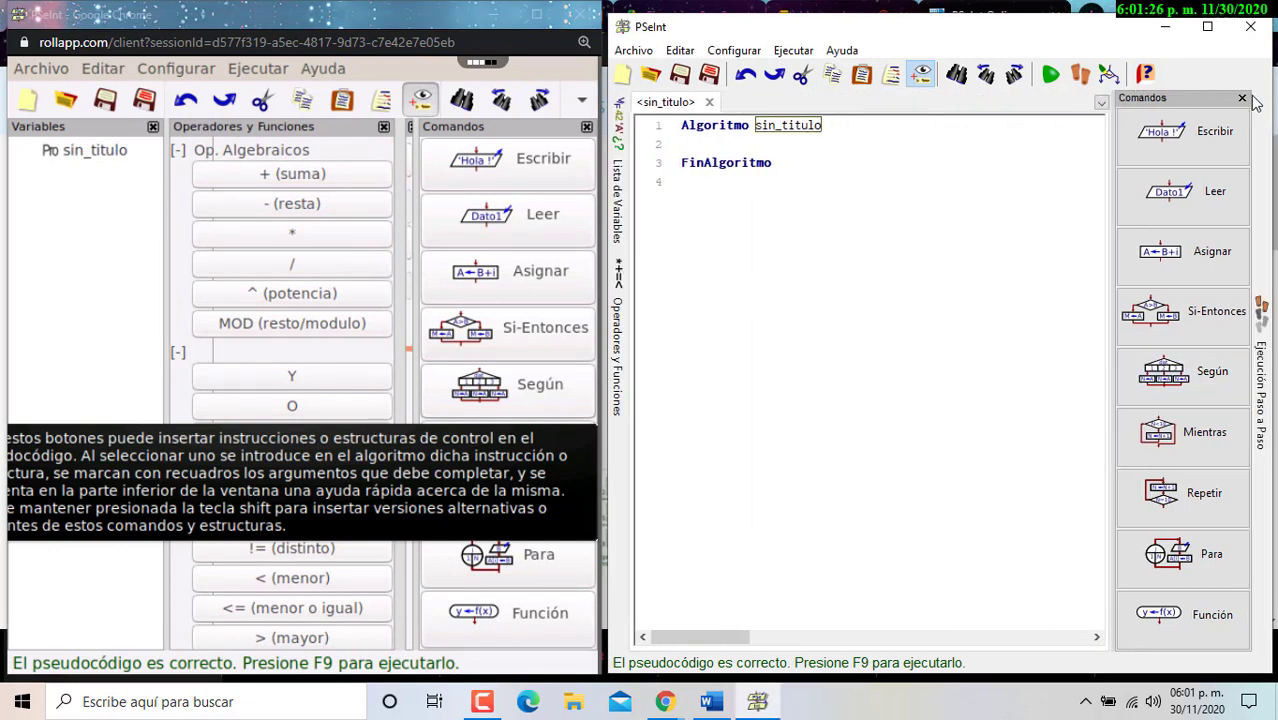
pyautogui.click(1262, 98)
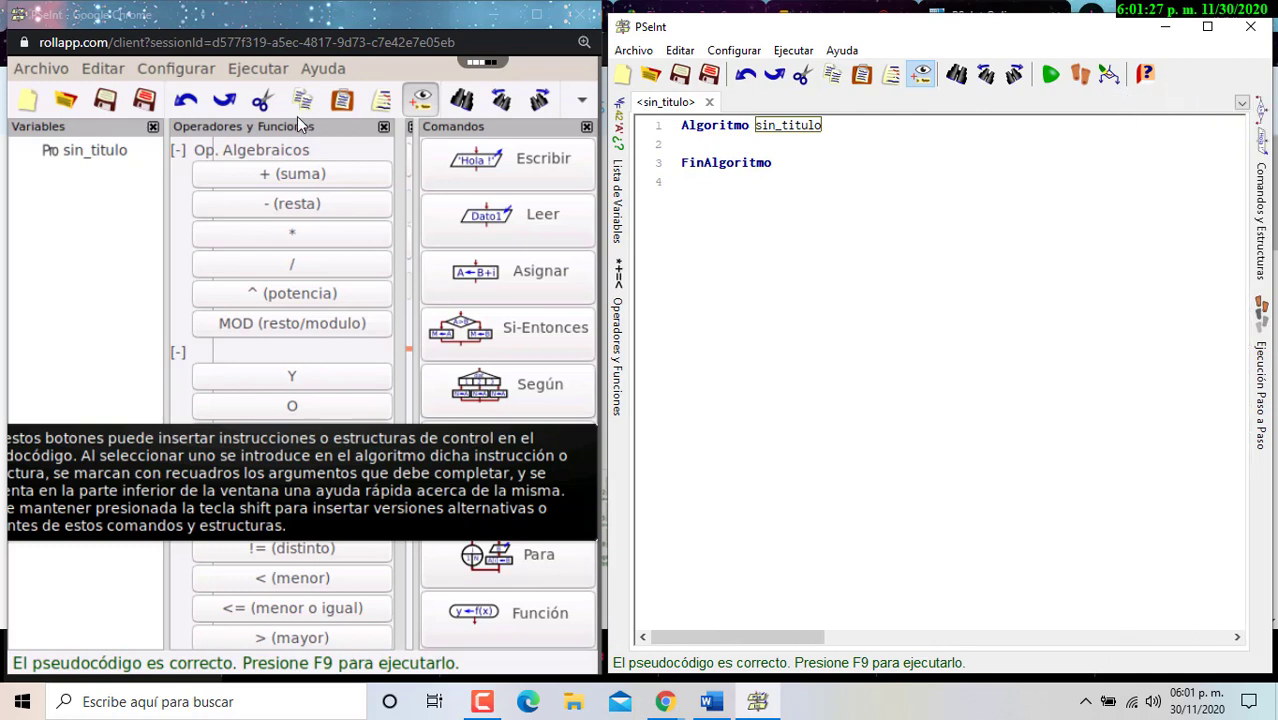
# Close the Variables, Operadores y Funciones, Paso a paso and Comandos panels in the online PSeInt.
pyautogui.click(153, 126)
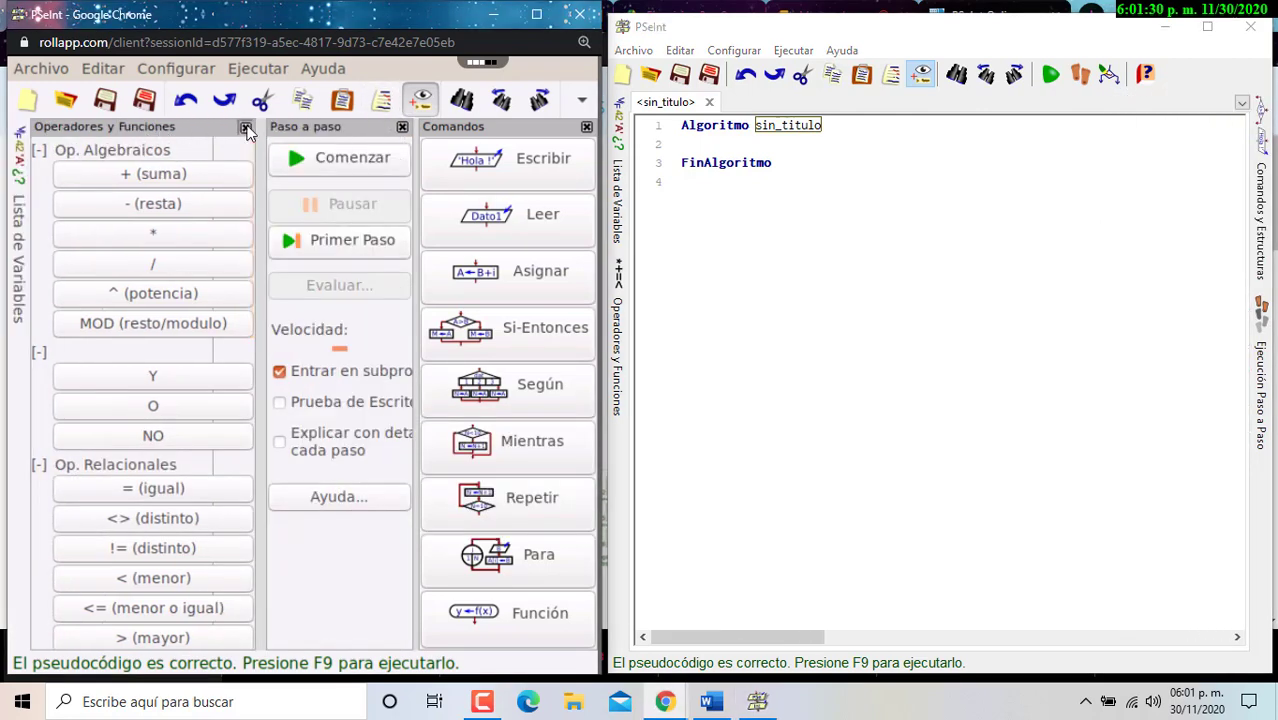
pyautogui.click(244, 127)
pyautogui.click(402, 129)
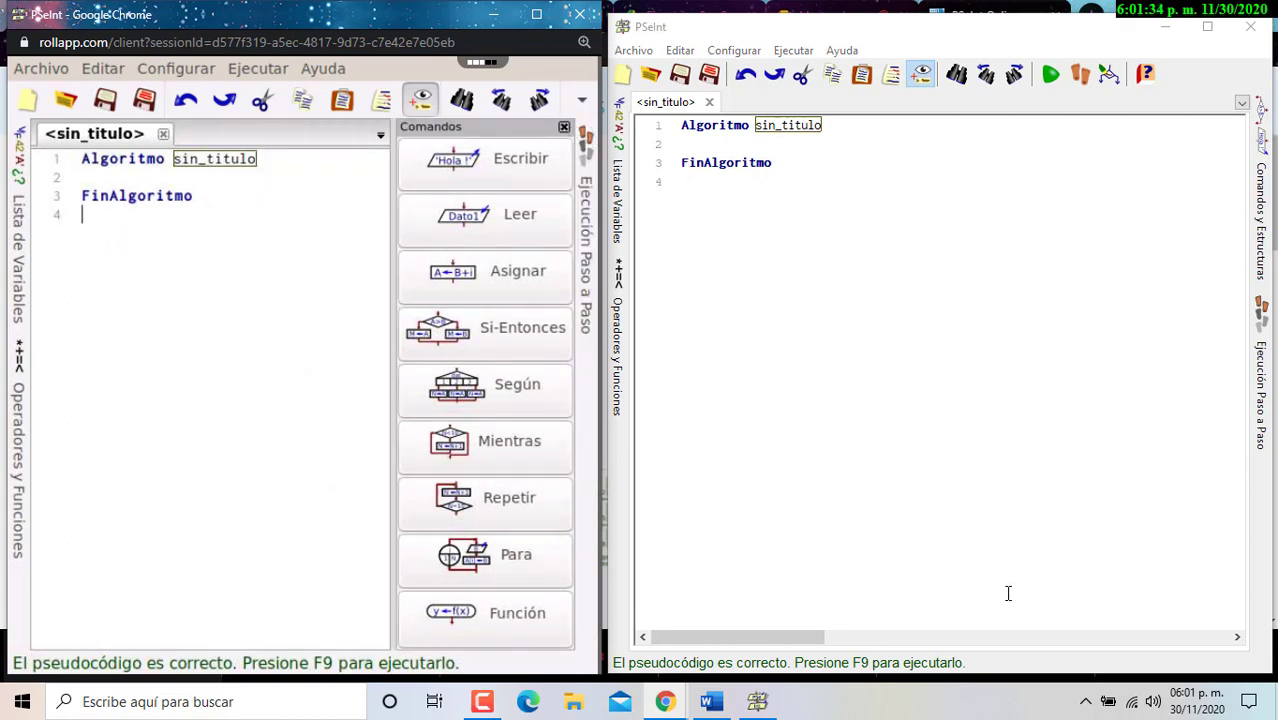
pyautogui.click(564, 129)
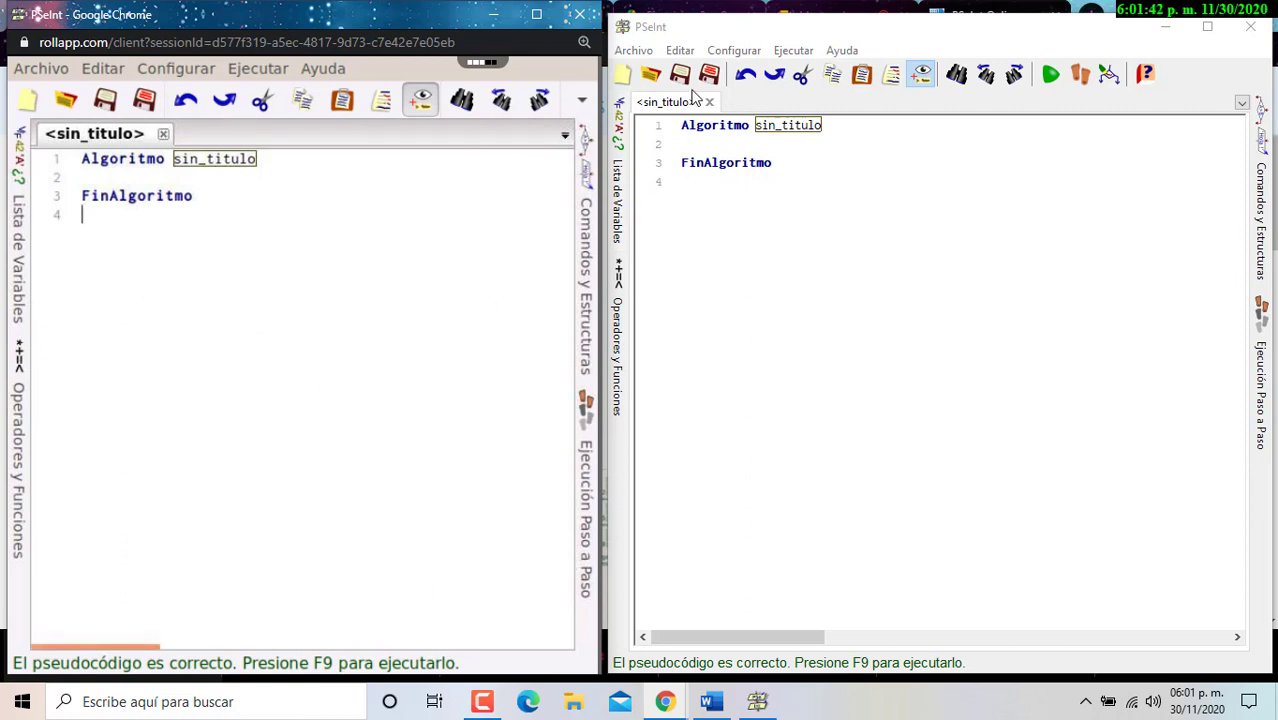
pyautogui.doubleClick(694, 18)
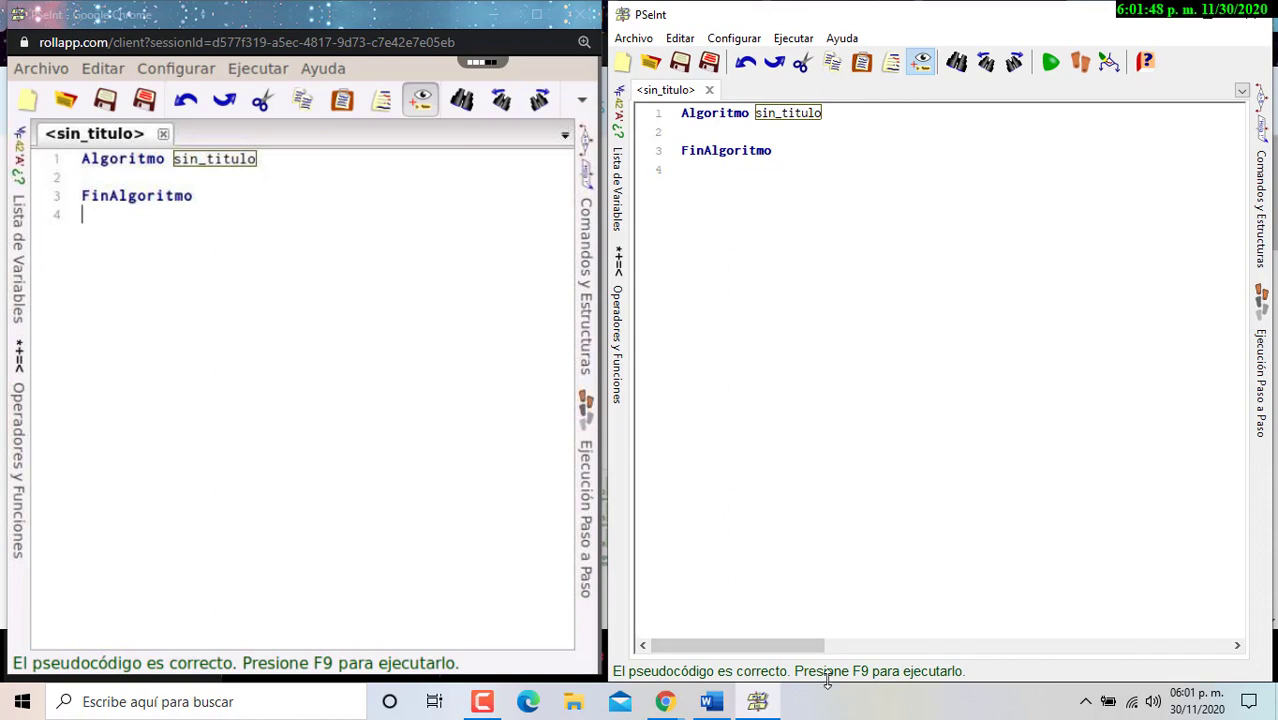
pyautogui.moveTo(827, 680); pyautogui.dragTo(827, 675)
pyautogui.click(675, 708)
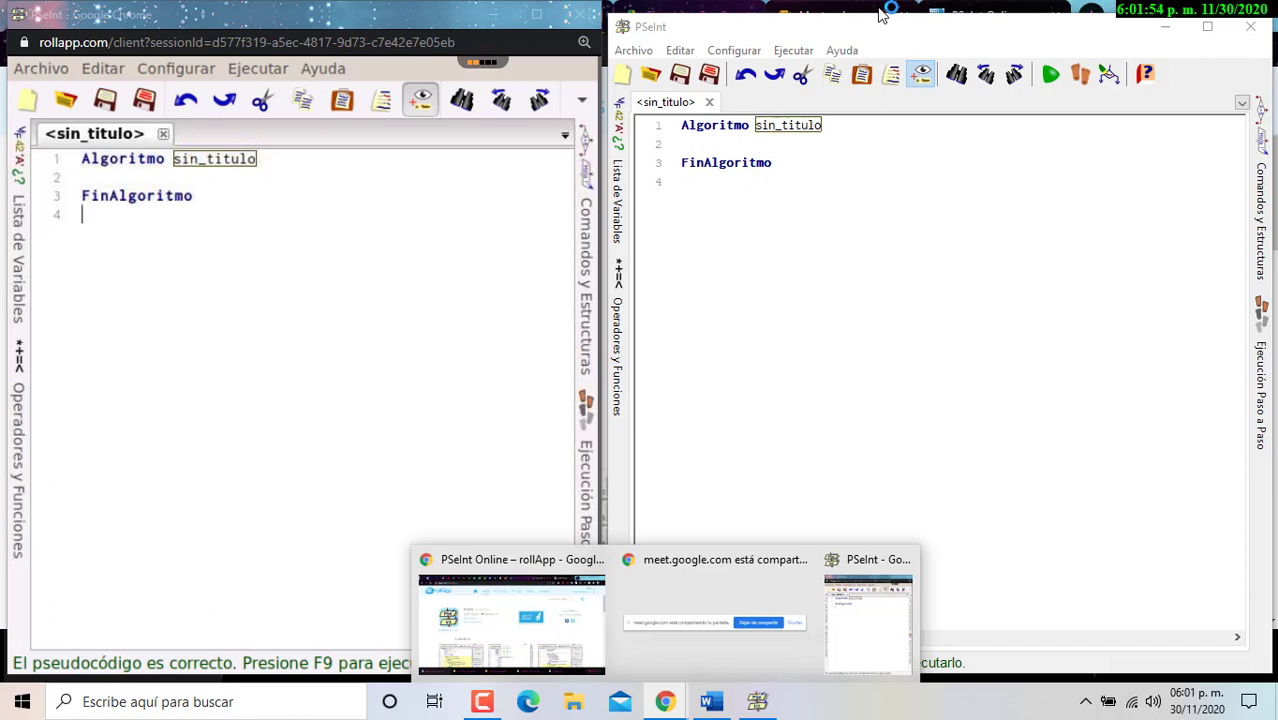
# Switch to Microsoft Edge and search the web for "play store".
pyautogui.click(589, 241)
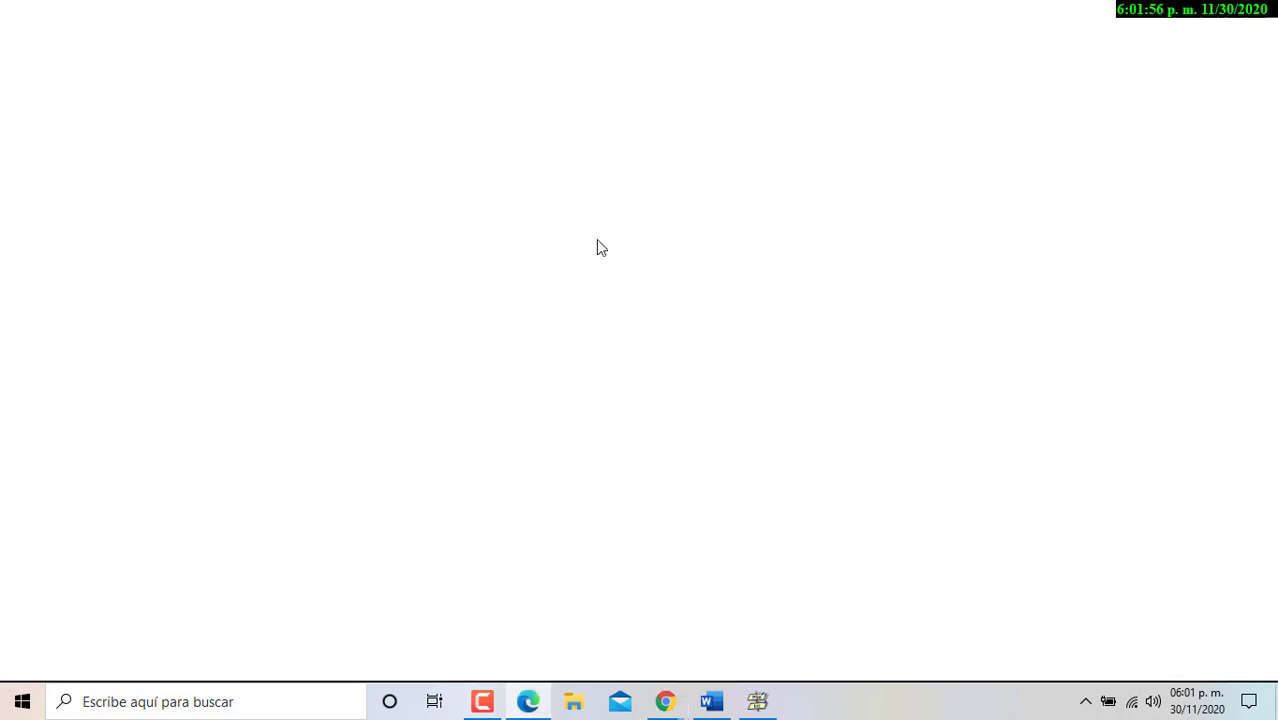
pyautogui.write('p')
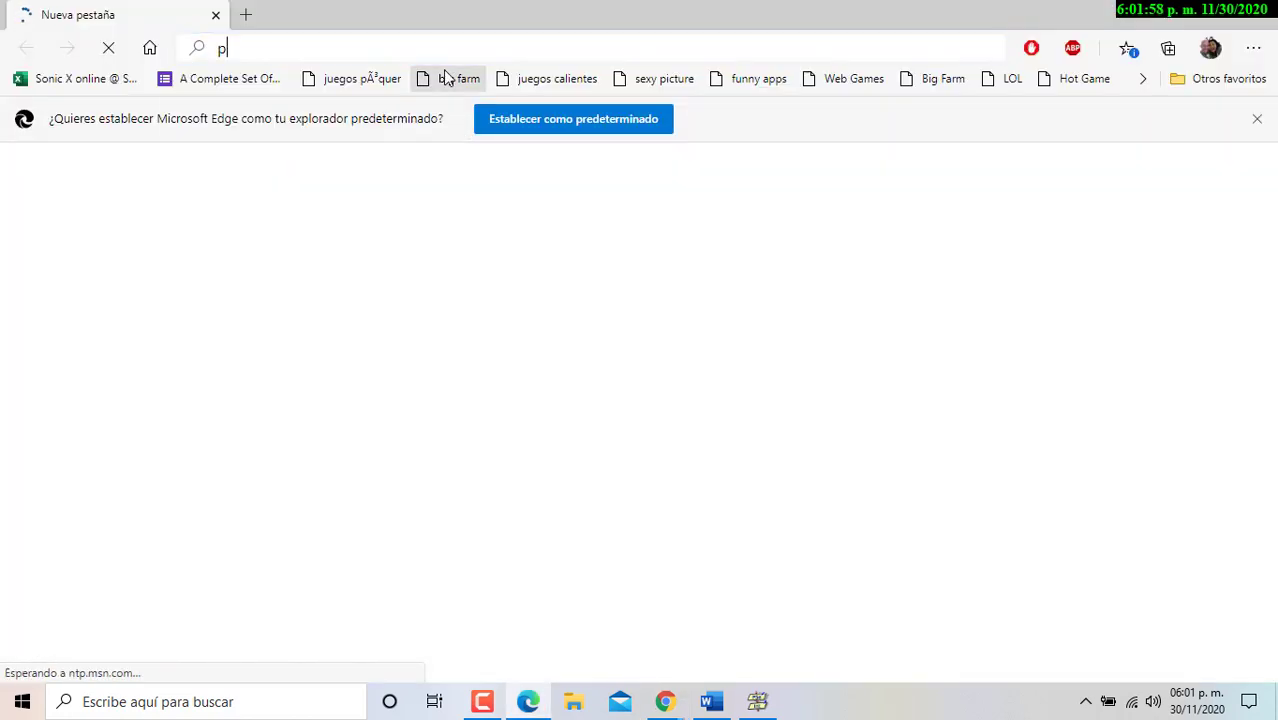
pyautogui.write('lay')
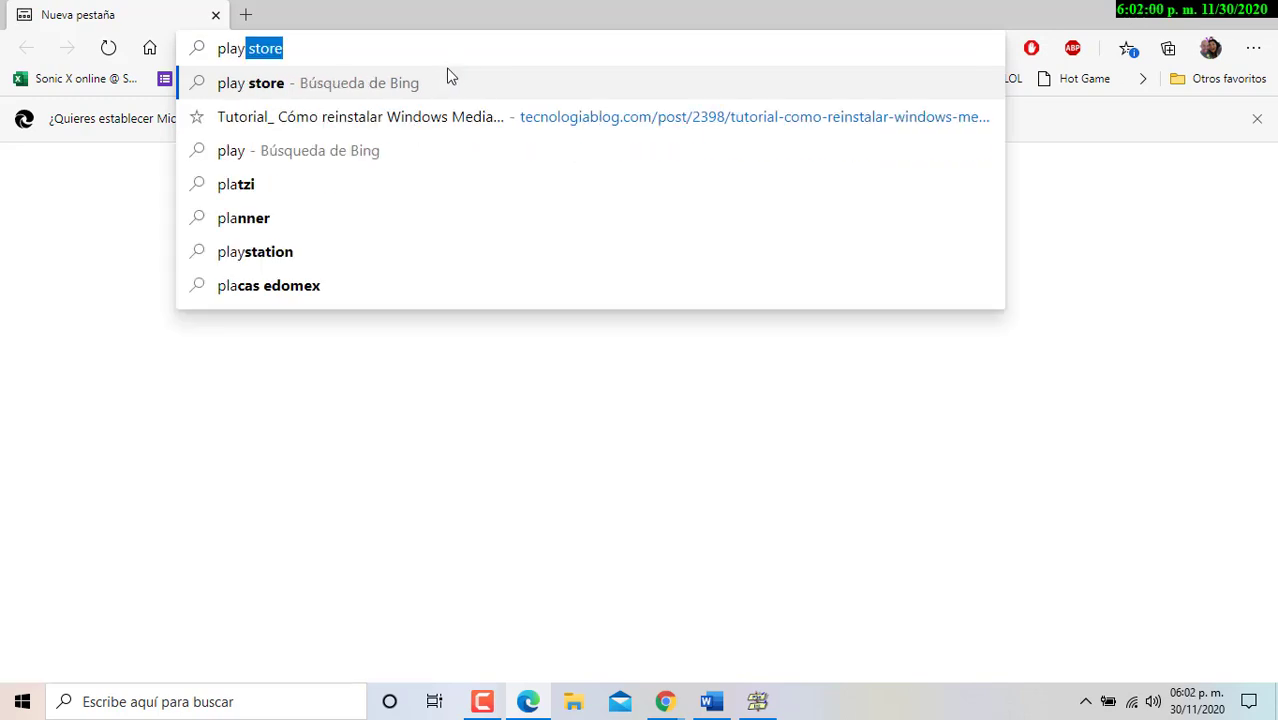
pyautogui.press('Return')
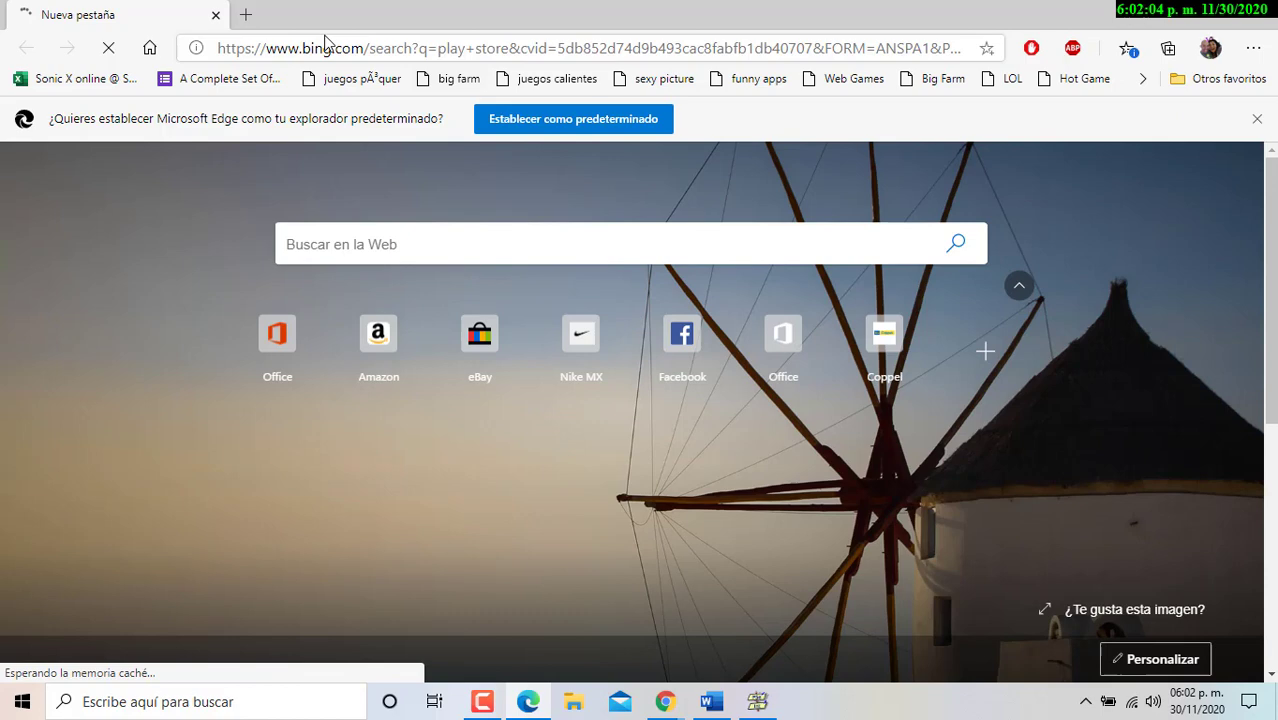
pyautogui.click(325, 47)
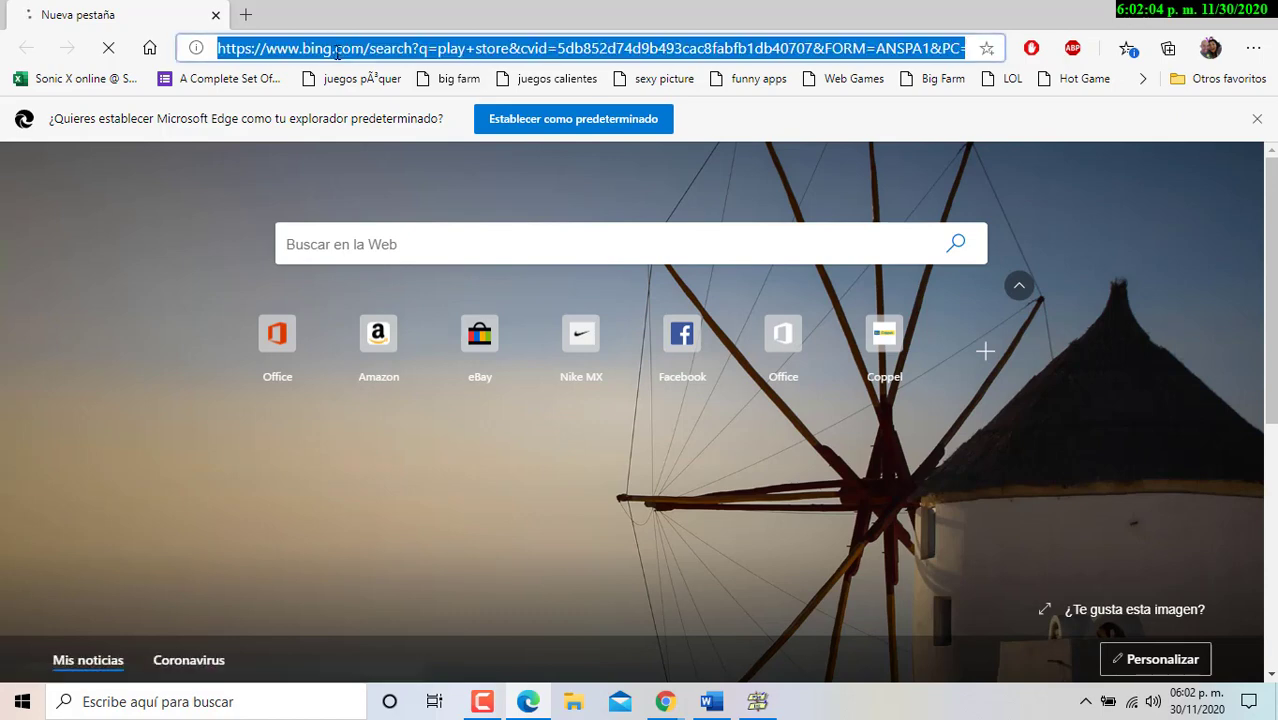
pyautogui.write('play s')
pyautogui.write('tore')
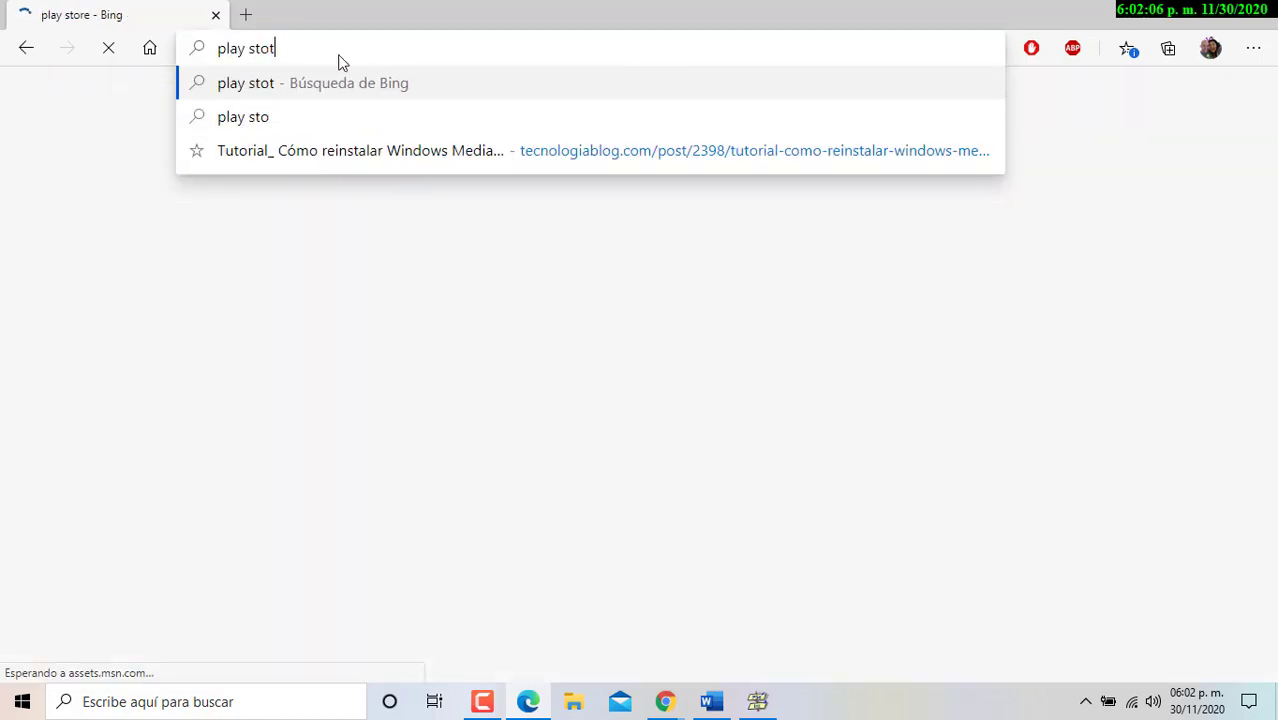
pyautogui.press('BackSpace')
pyautogui.press('BackSpace')
pyautogui.press('BackSpace')
pyautogui.press('BackSpace')
pyautogui.press('BackSpace')
pyautogui.press('BackSpace')
pyautogui.press('BackSpace')
pyautogui.press('BackSpace')
pyautogui.press('BackSpace')
pyautogui.press('BackSpace')
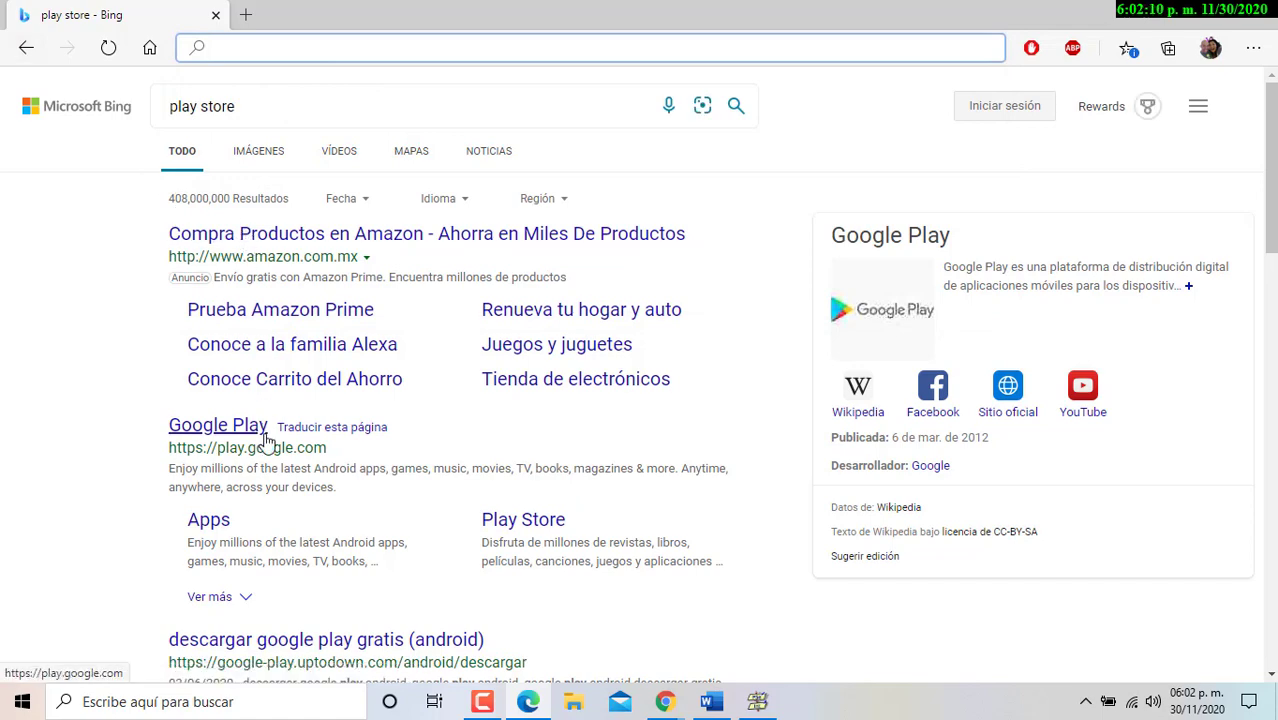
# Open the Play Store site from the search results and search it for "pseint".
pyautogui.scroll(-2, 270, 442)
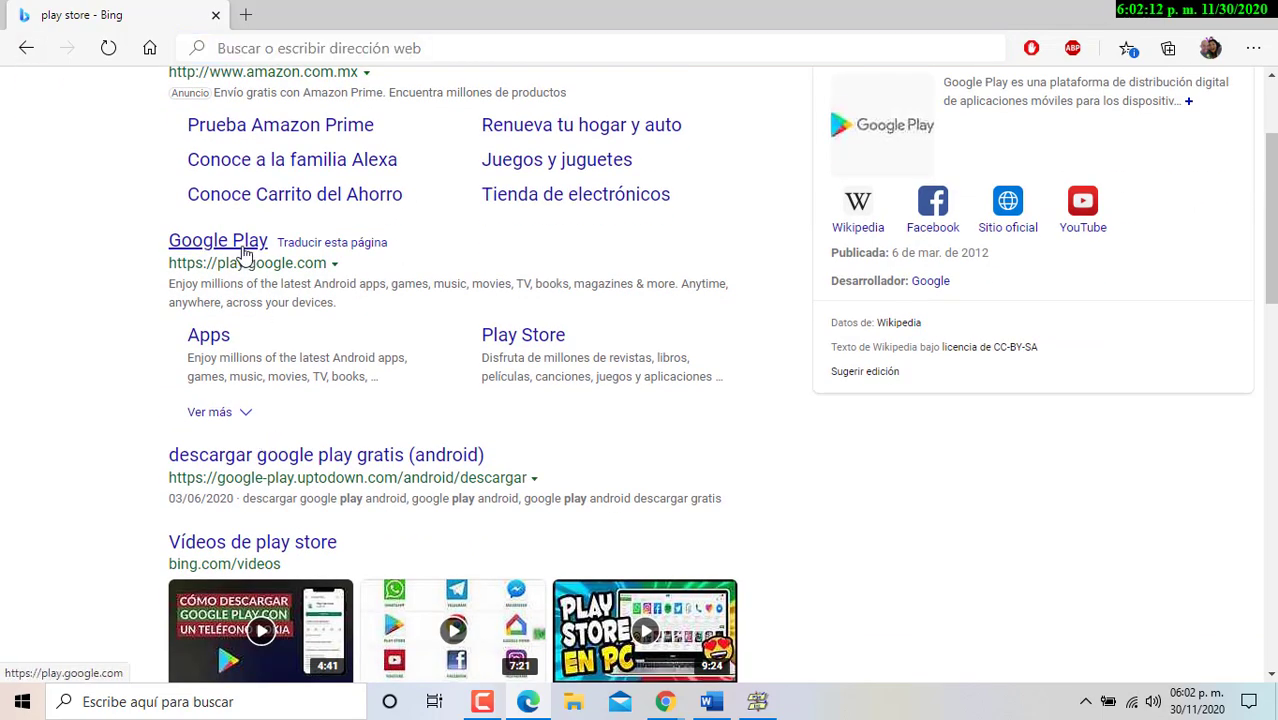
pyautogui.click(545, 336)
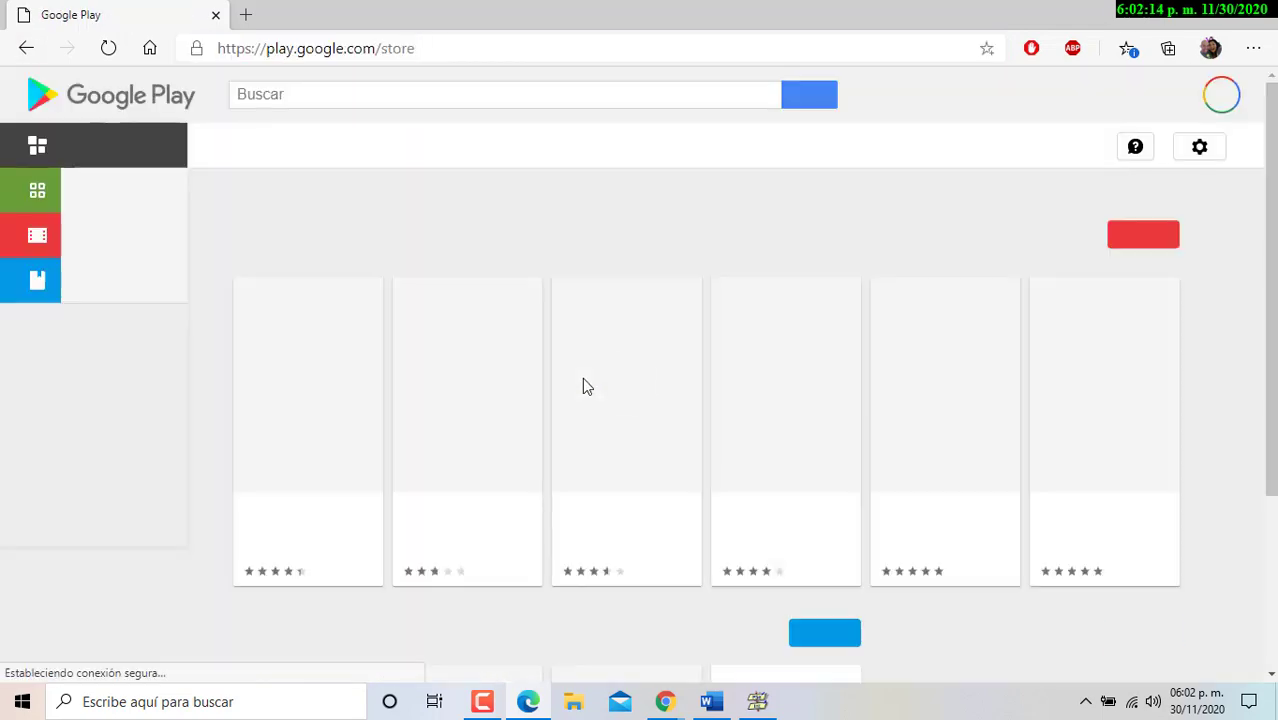
pyautogui.click(346, 91)
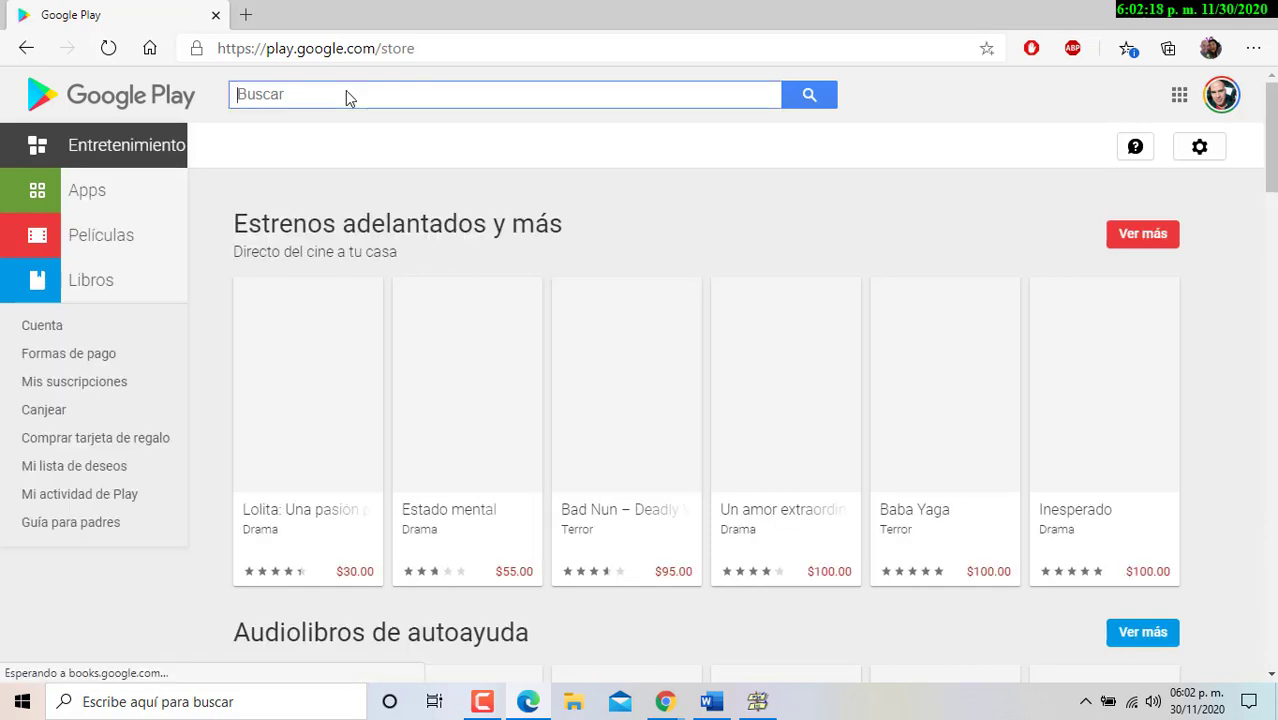
pyautogui.write('pseint')
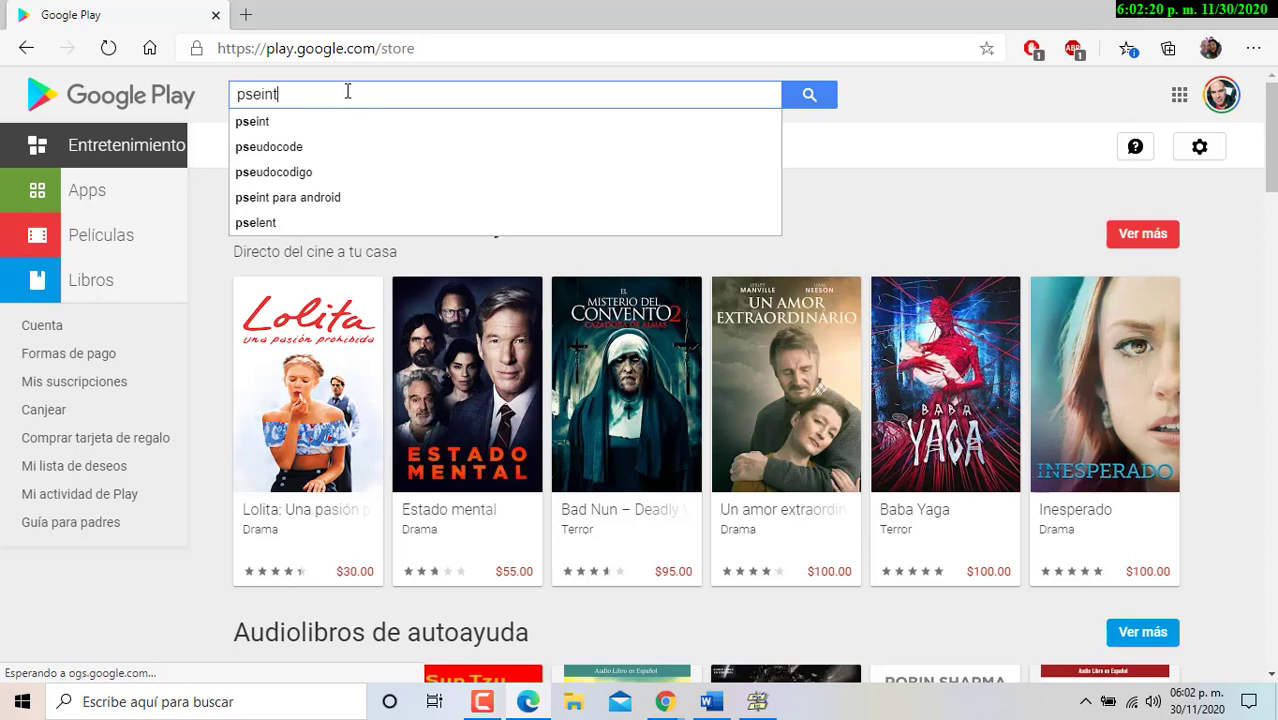
pyautogui.click(279, 122)
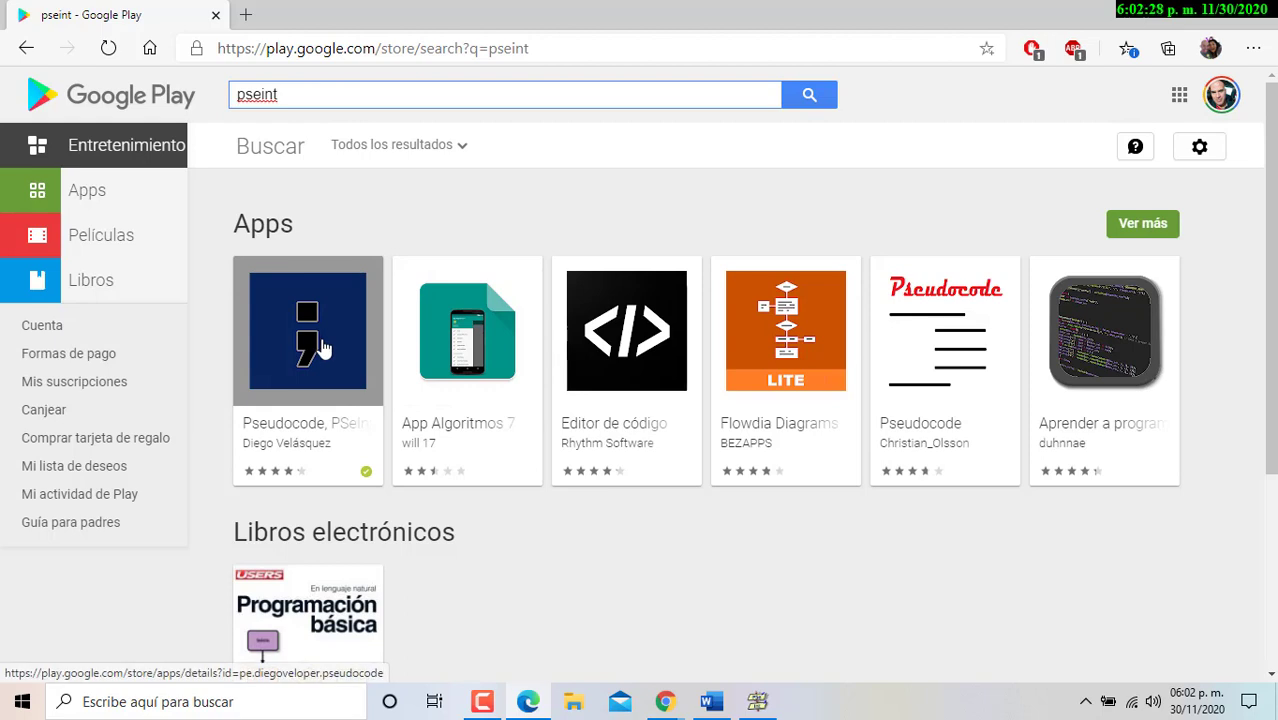
# Open the Pseudocode, PSeInt Algoritmos app page and view its editor, side menu and example list screenshots enlarged.
pyautogui.click(322, 348)
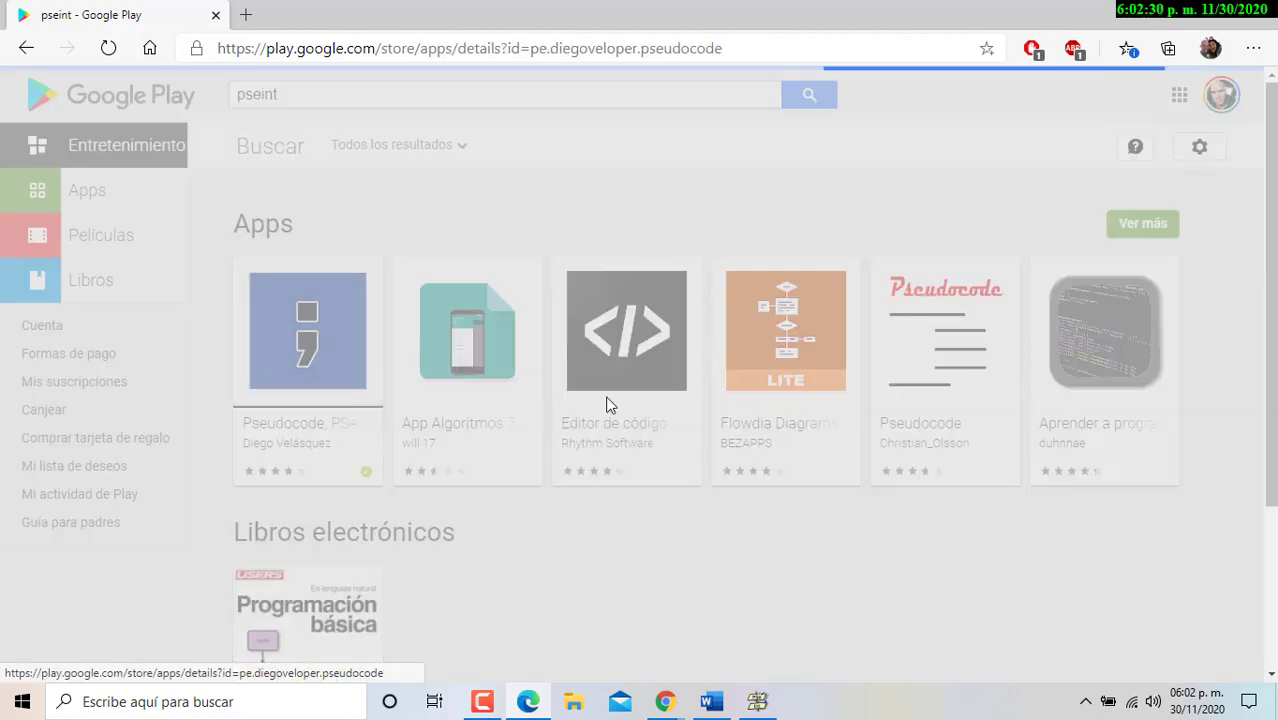
pyautogui.scroll(-1, 430, 440)
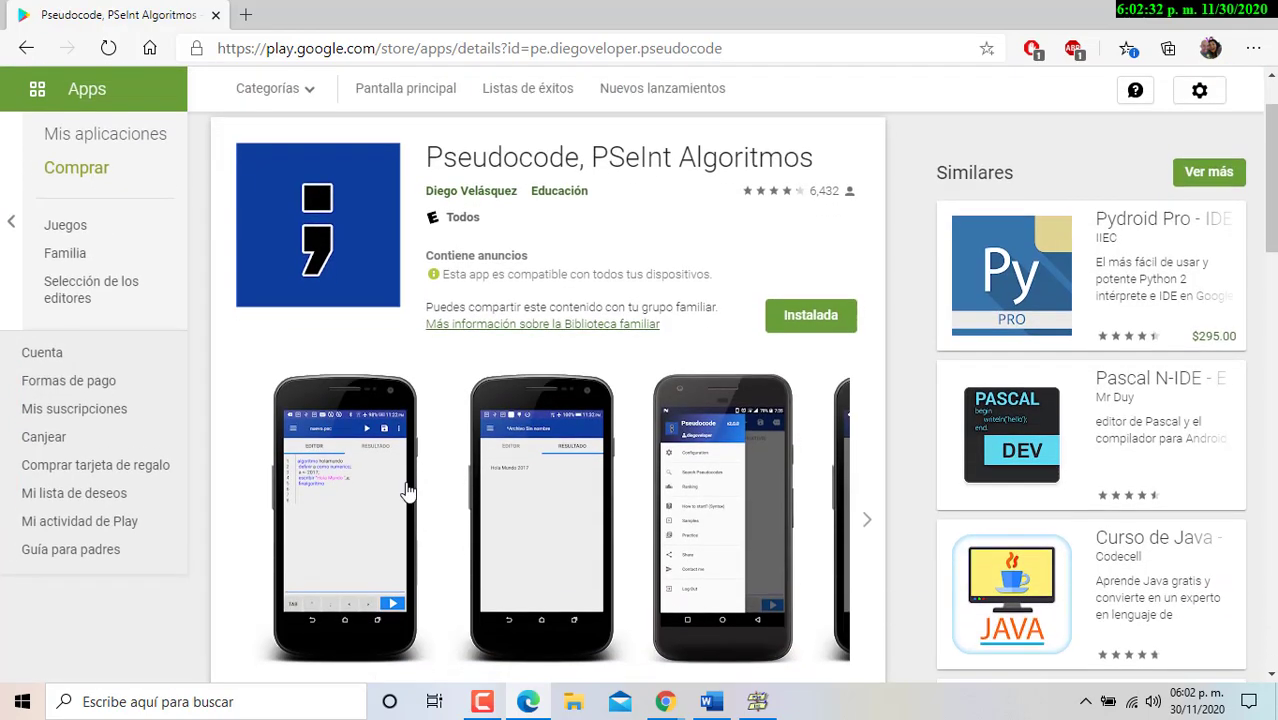
pyautogui.click(406, 480)
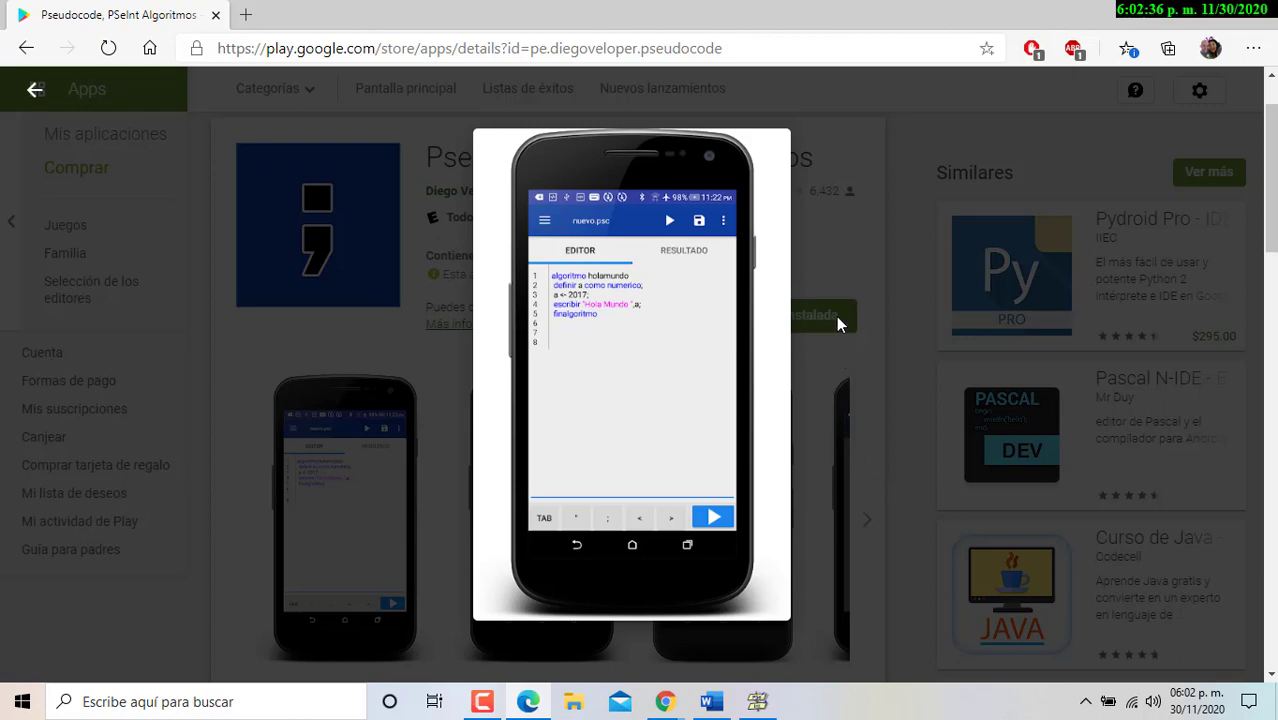
pyautogui.click(843, 256)
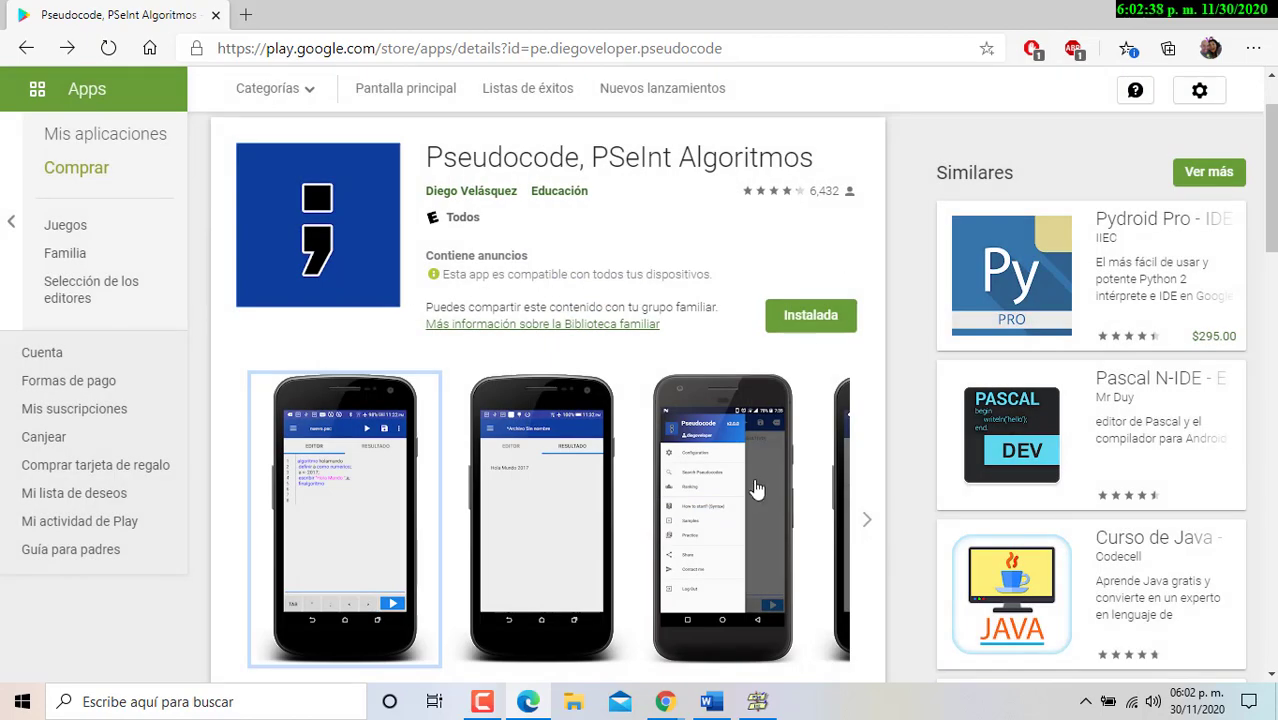
pyautogui.click(707, 533)
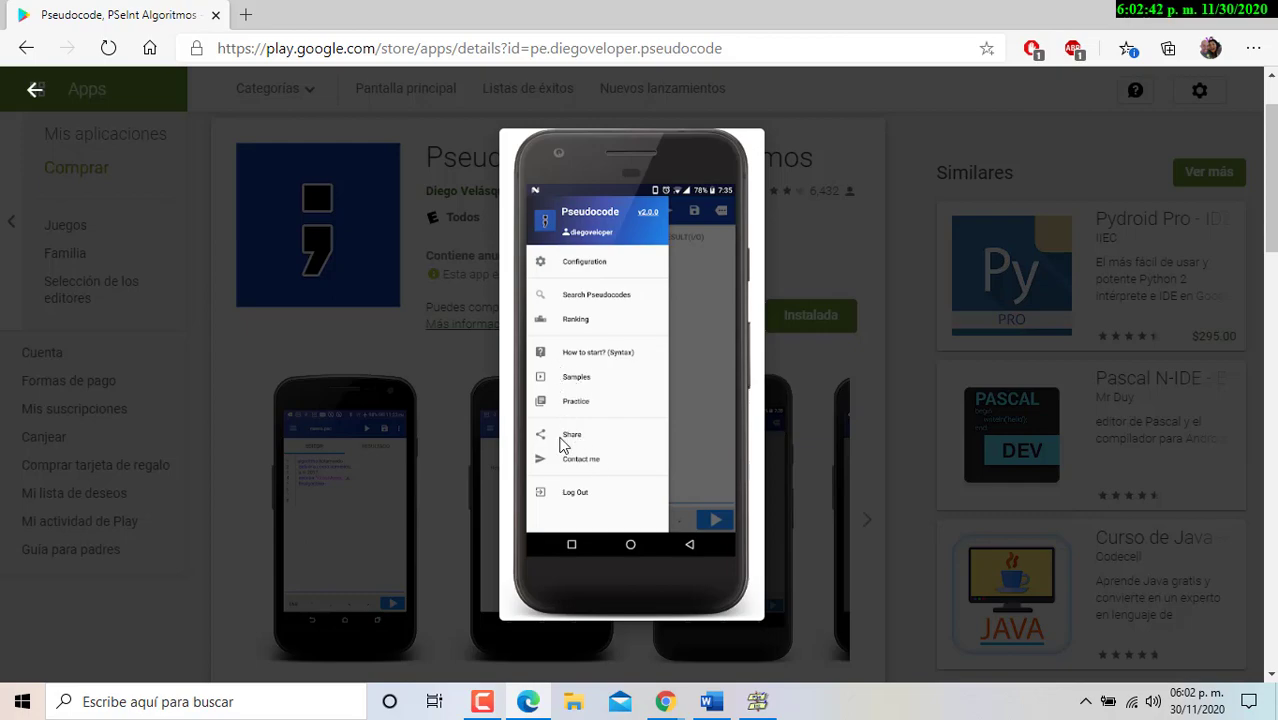
pyautogui.click(783, 405)
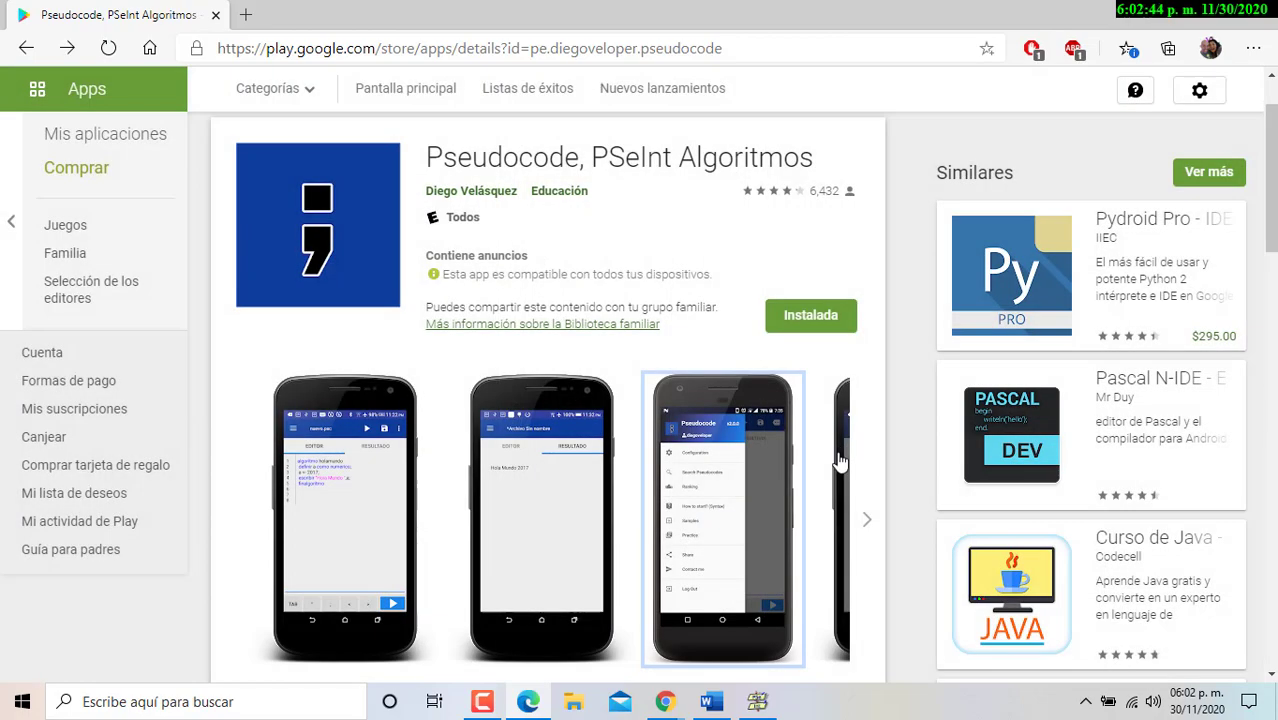
pyautogui.click(870, 524)
pyautogui.click(722, 536)
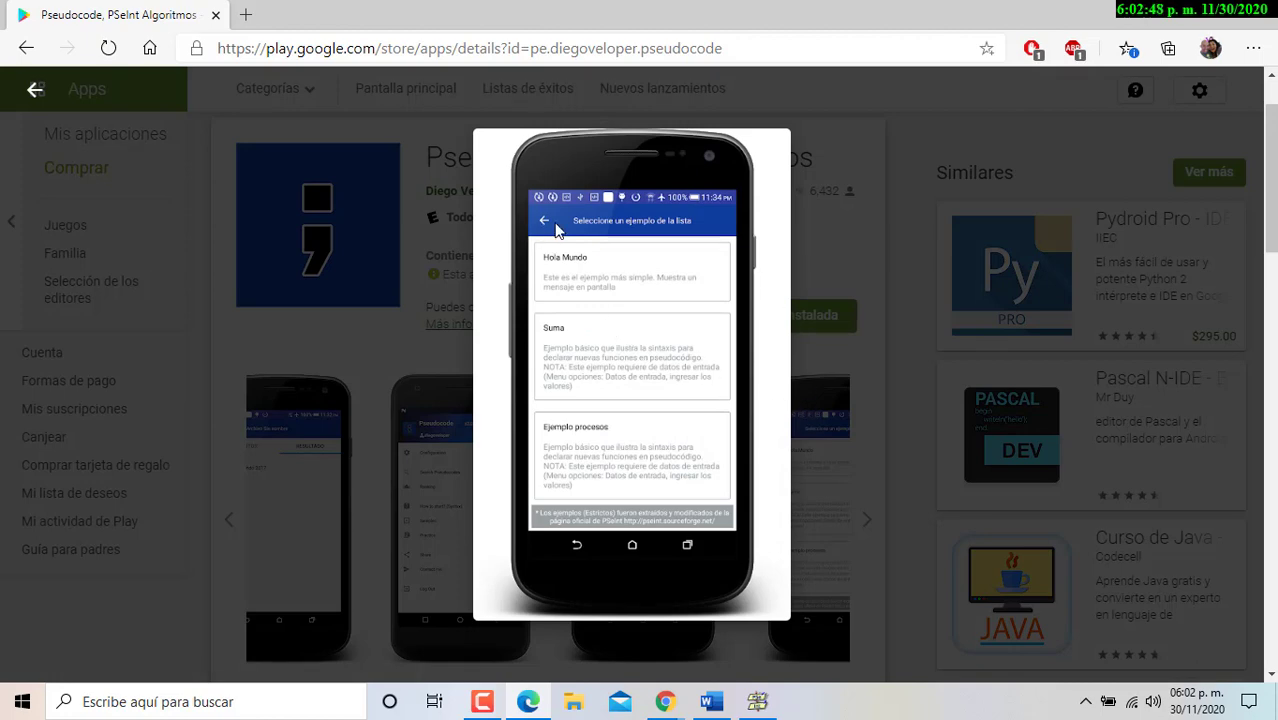
pyautogui.click(862, 313)
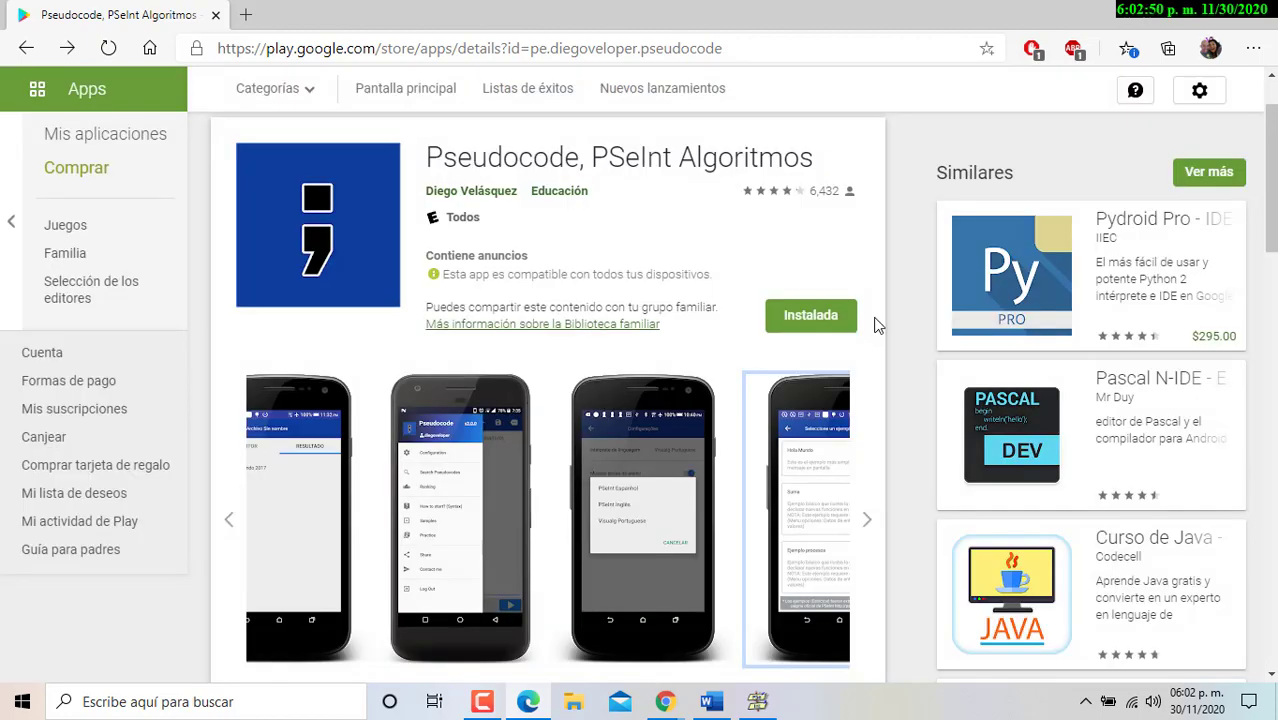
# Search Google Play for "scratch" and open the Scratch Foundation's Scratch app page.
pyautogui.scroll(1, 311, 360)
pyautogui.click(300, 92)
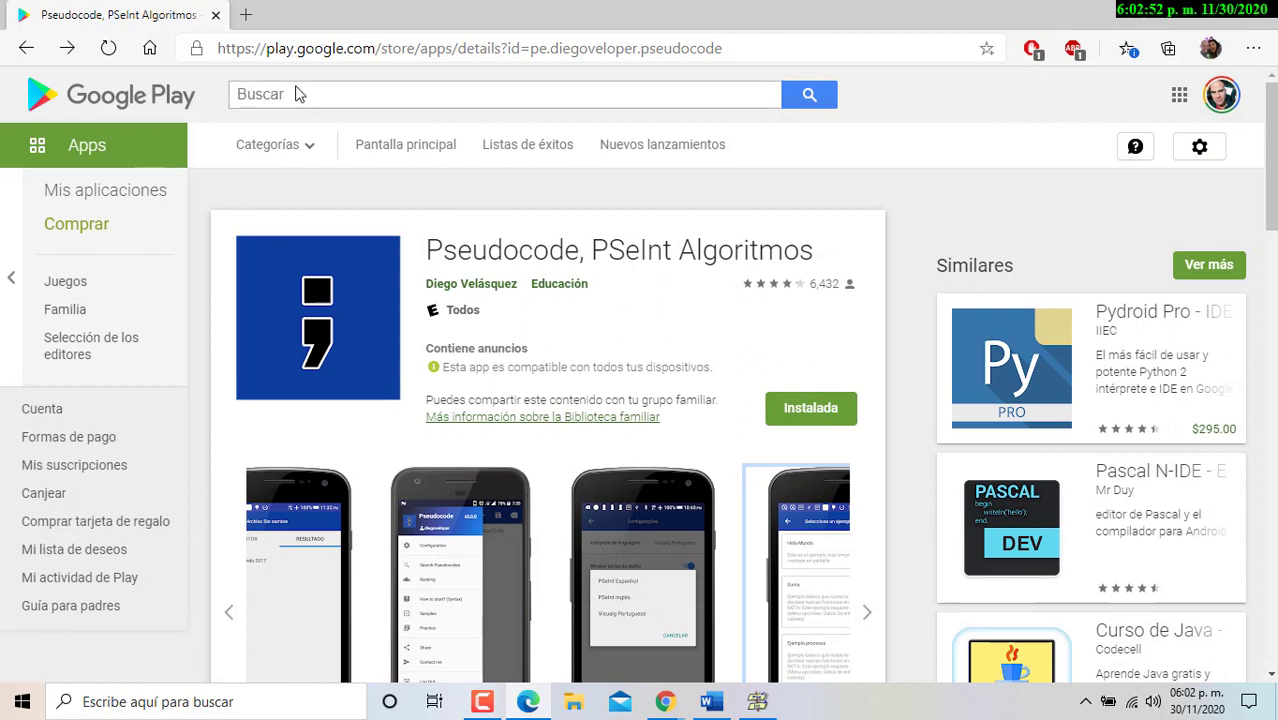
pyautogui.write('scratc')
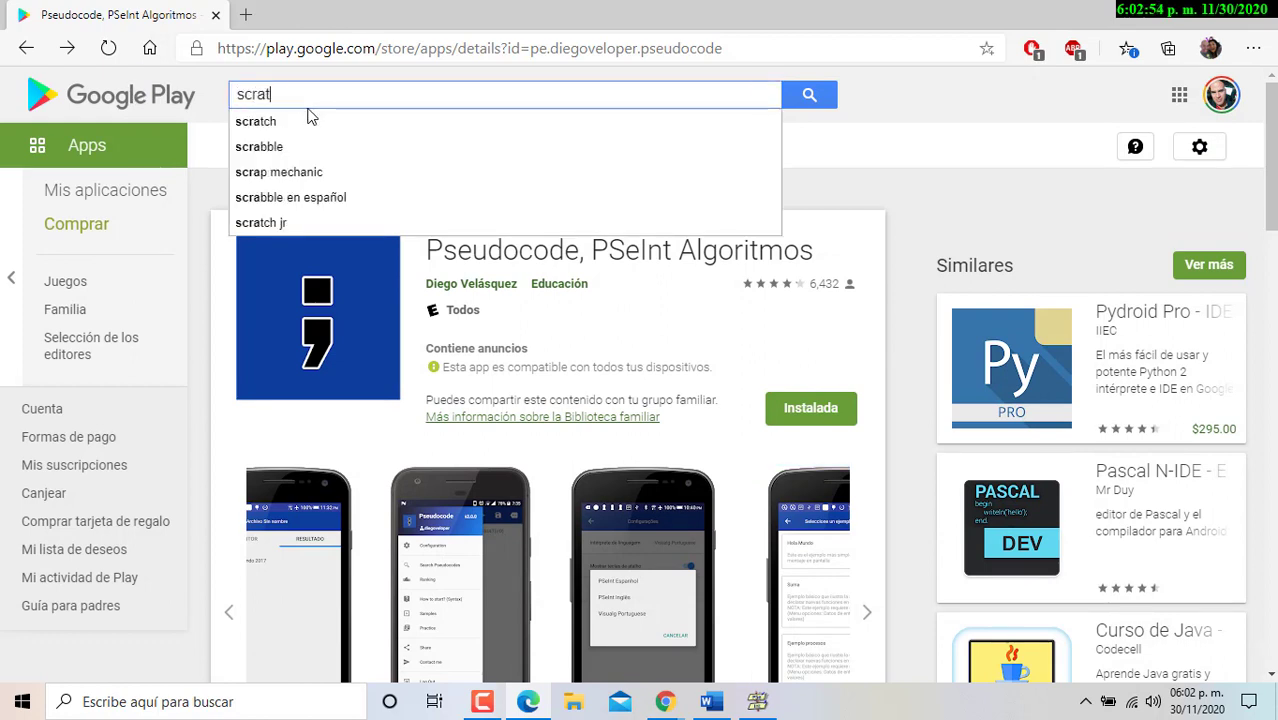
pyautogui.click(294, 131)
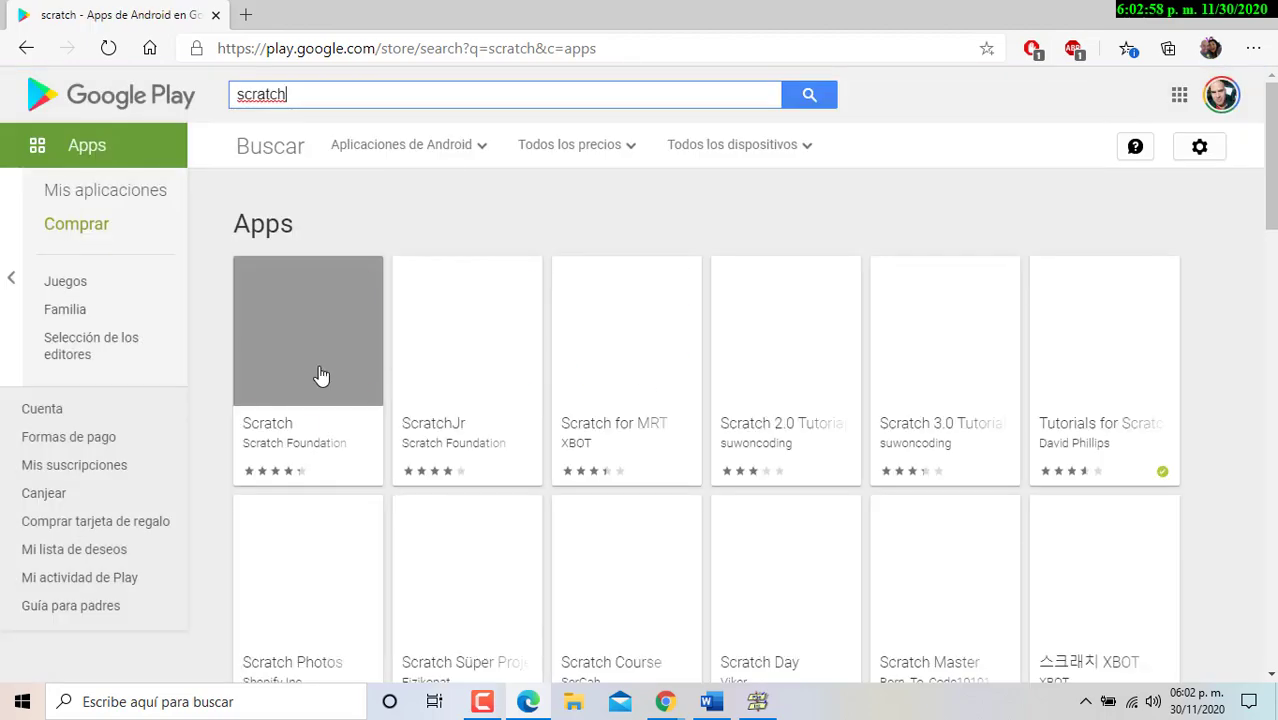
pyautogui.click(330, 392)
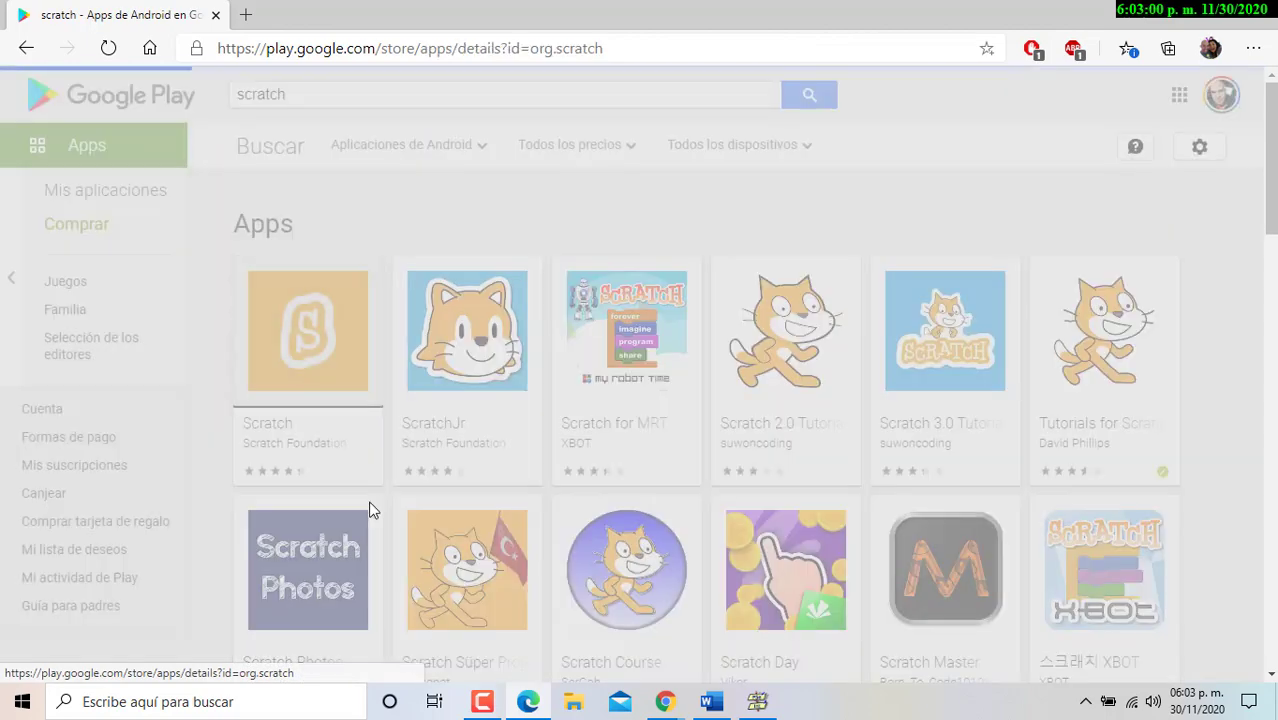
# Browse back and forth through the screenshots on the Scratch app page.
pyautogui.scroll(-2, 493, 544)
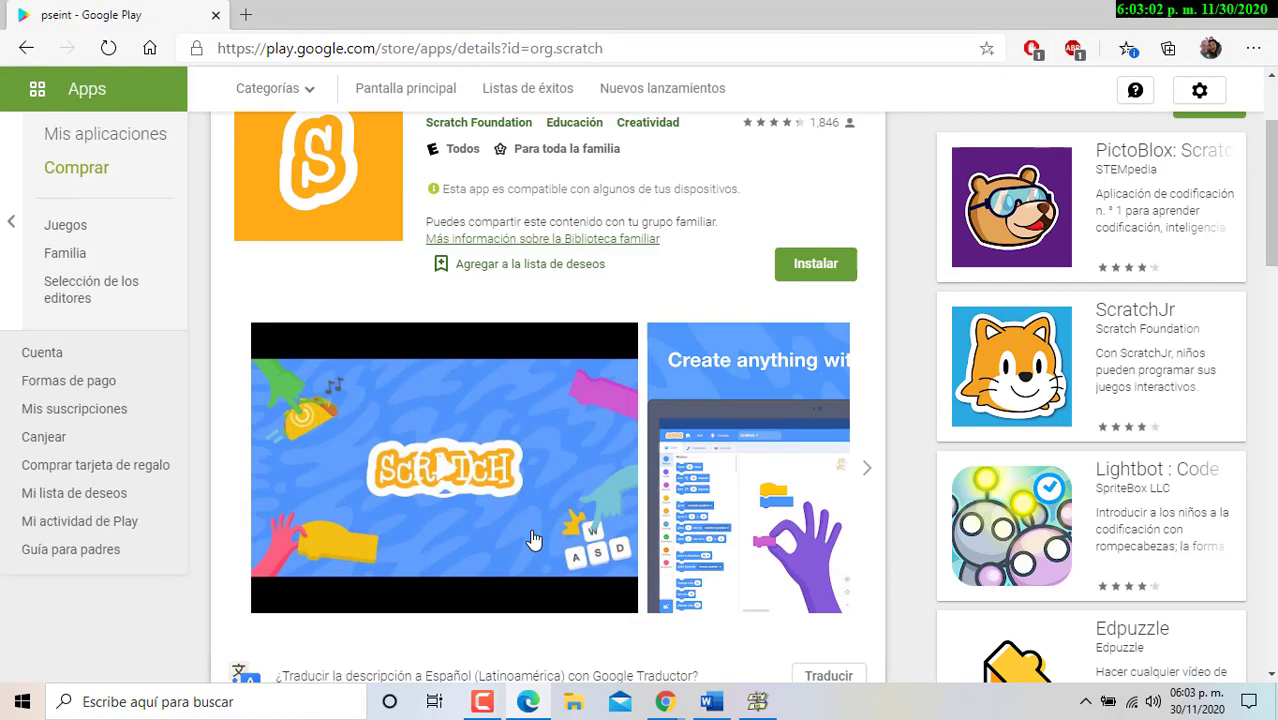
pyautogui.click(867, 450)
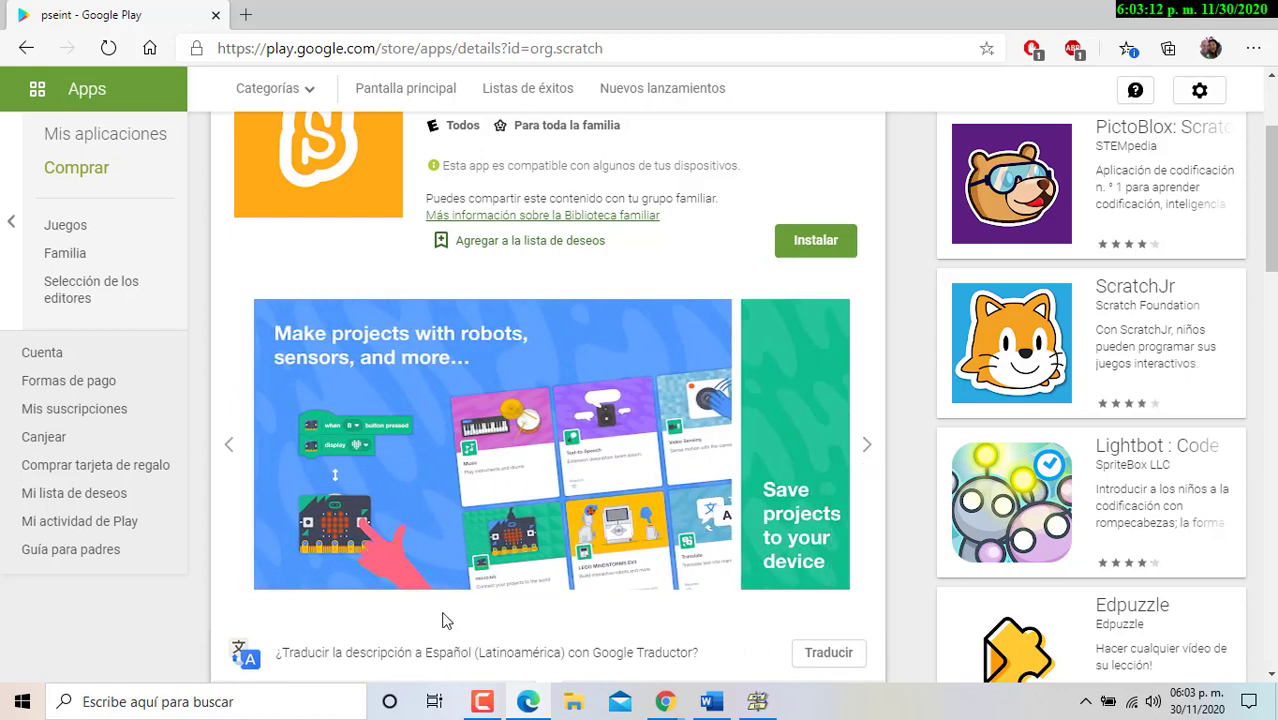
pyautogui.click(230, 446)
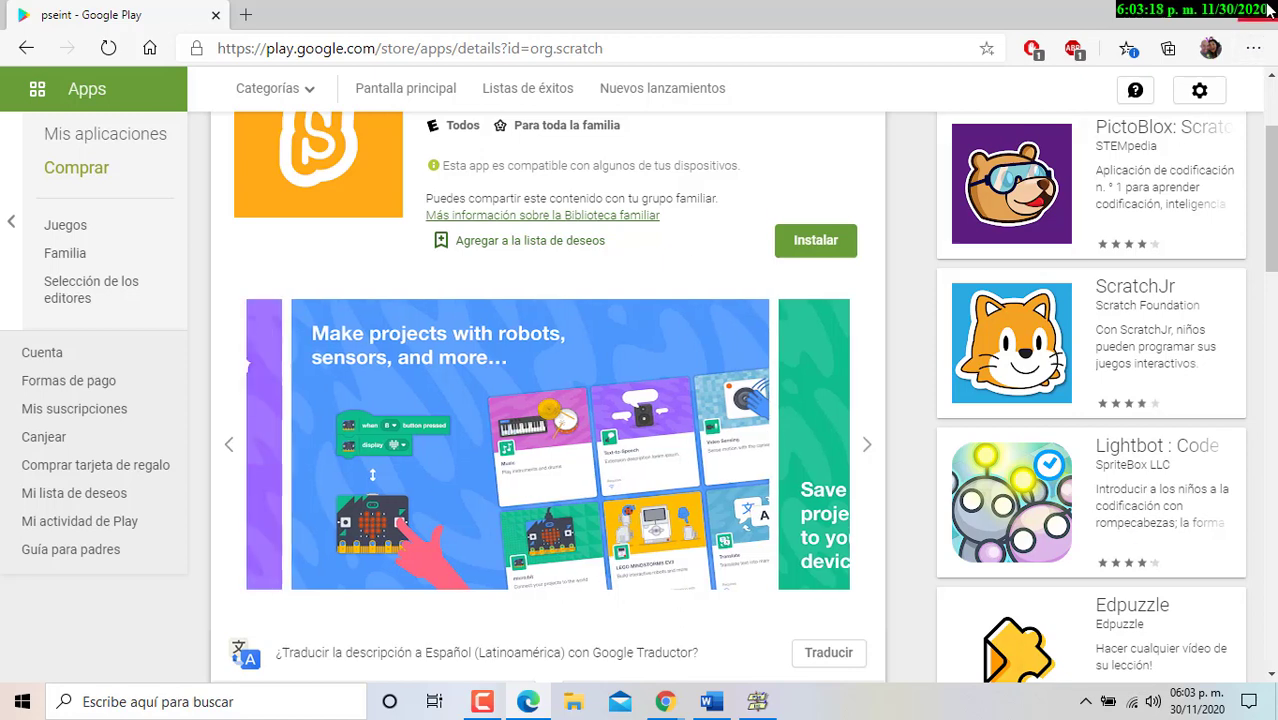
# Close the Google Play browser window, maximize the desktop PSeInt window and enlarge the text in its editor.
pyautogui.click(1264, 14)
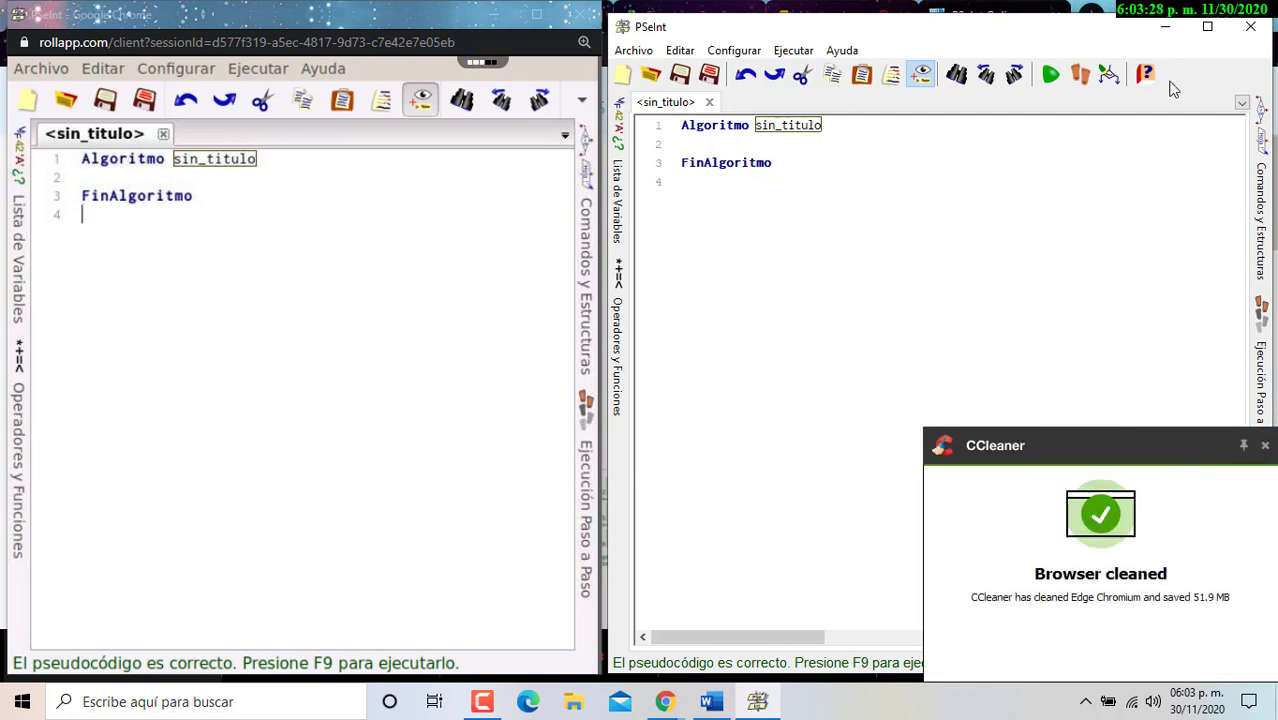
pyautogui.click(1208, 30)
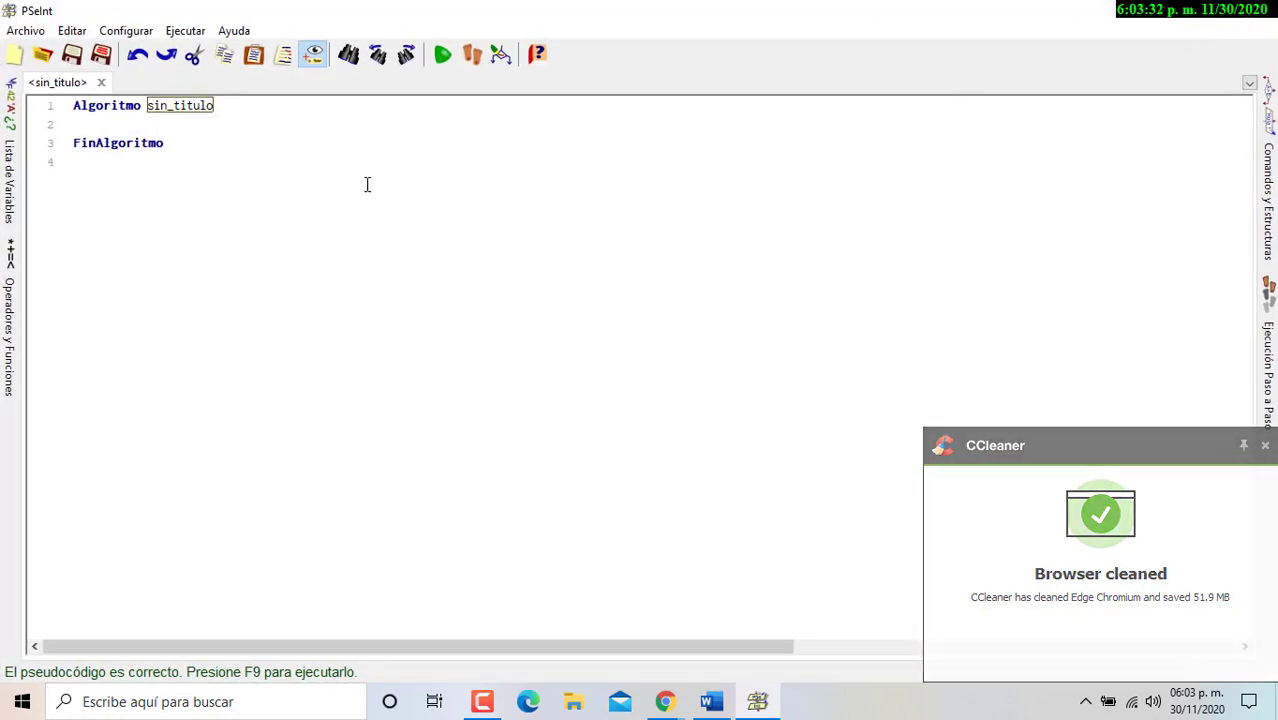
pyautogui.keyDown('ctrl'); pyautogui.scroll(2, 367, 184); pyautogui.keyUp('ctrl')
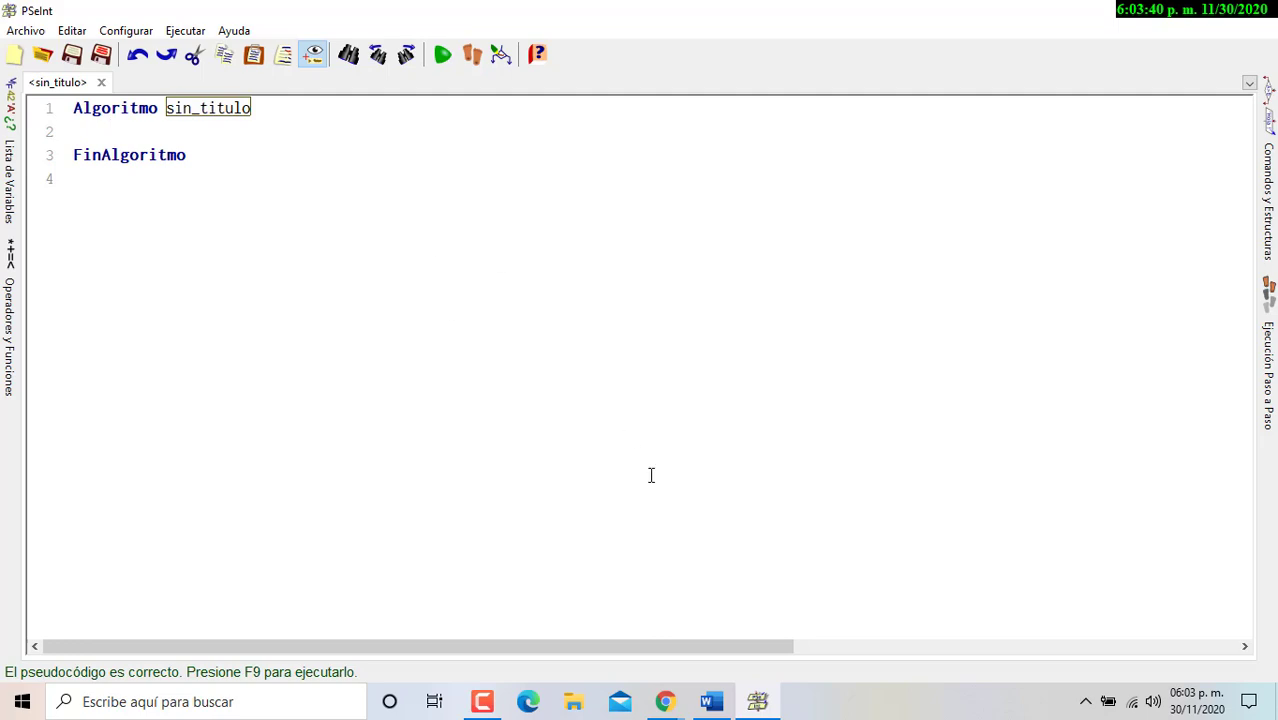
# Switch to the exercise document in Word and review exercise VI's algorithm steps for knowing and assigning variables A and B.
pyautogui.click(718, 704)
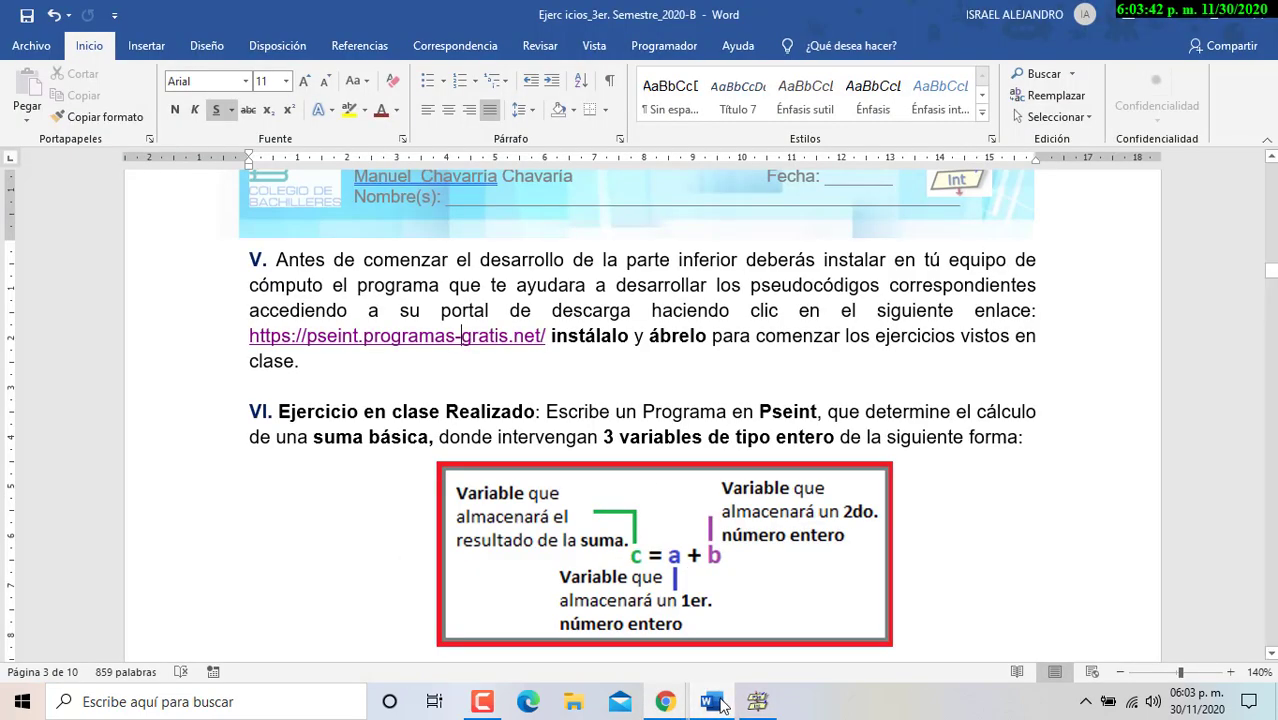
pyautogui.scroll(-3, 710, 433)
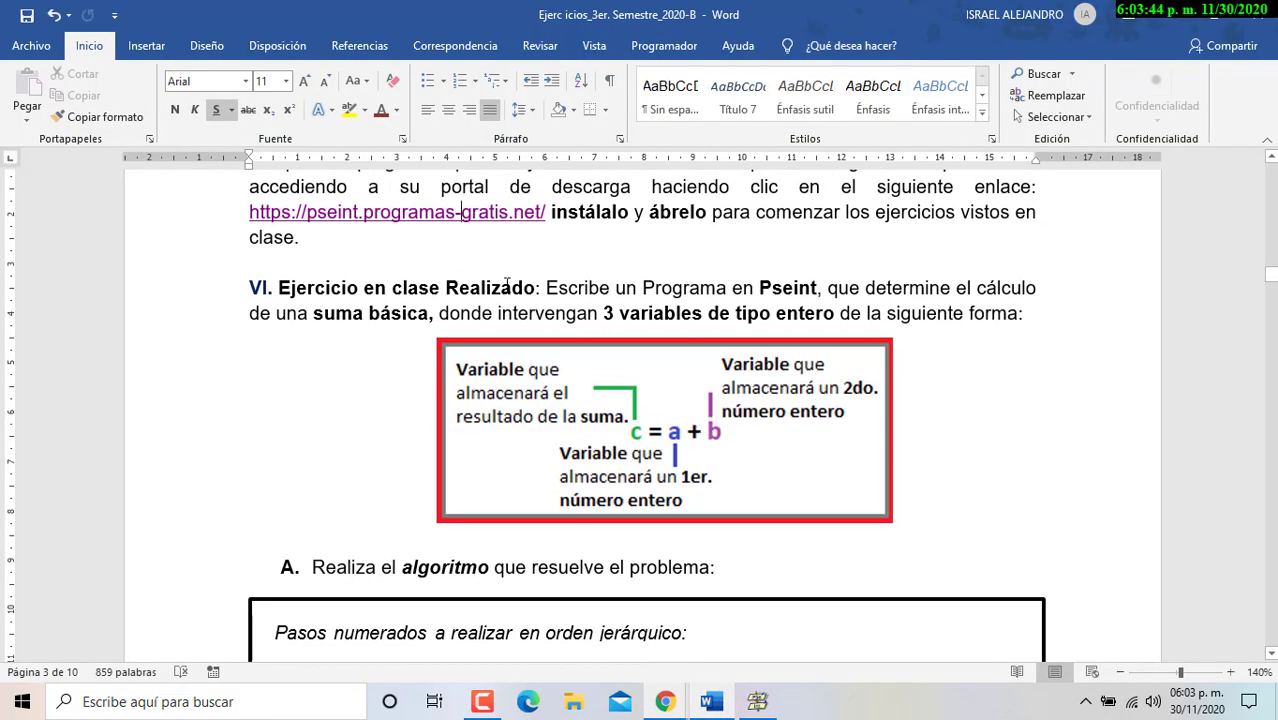
pyautogui.scroll(-10, 510, 258)
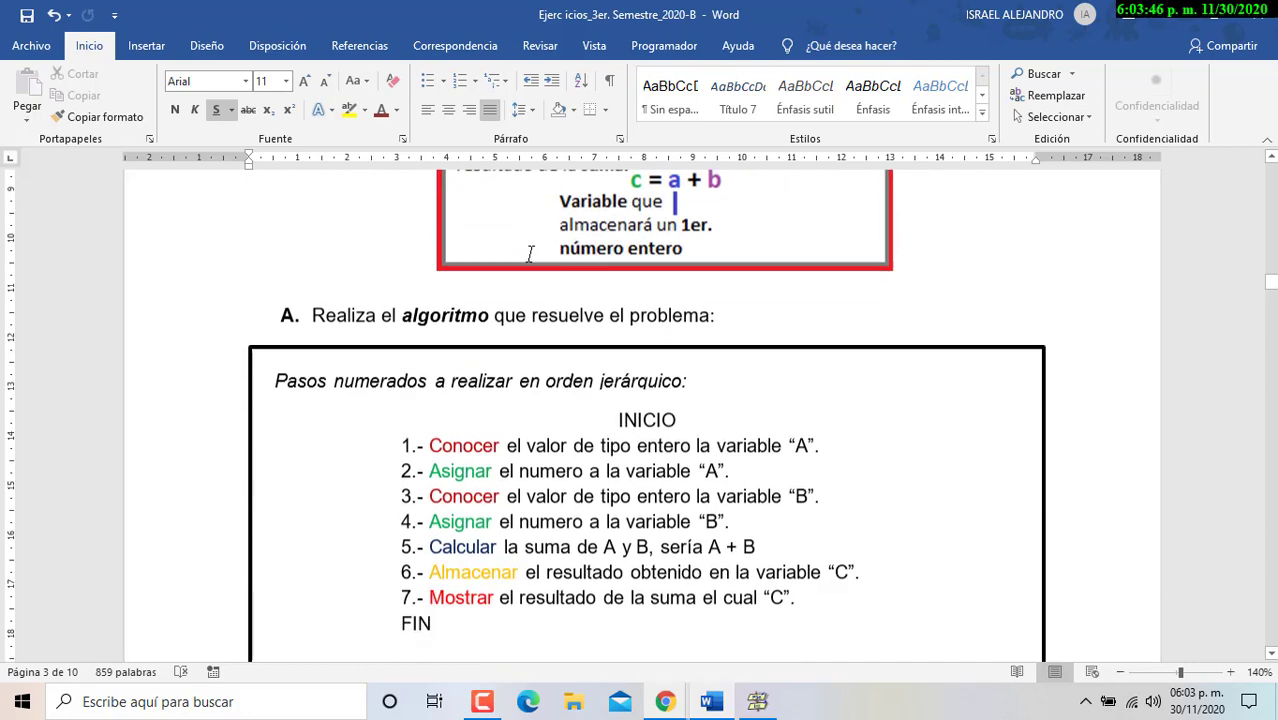
pyautogui.scroll(2, 481, 262)
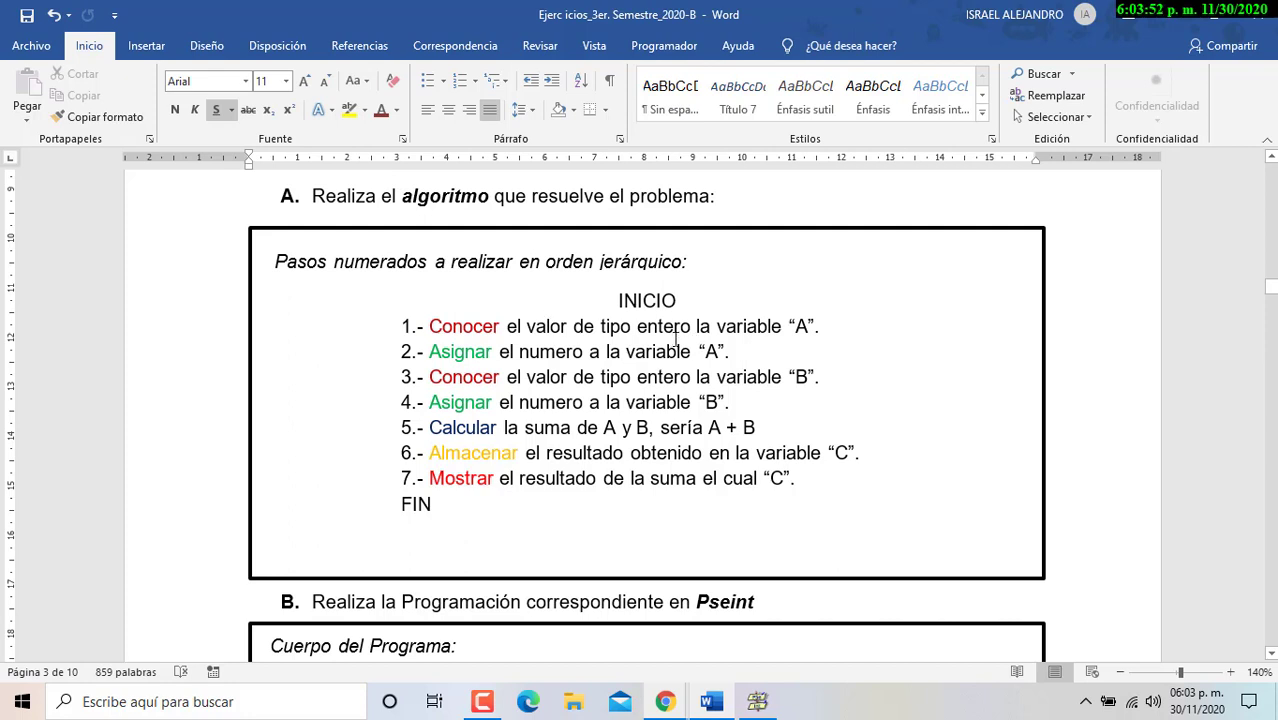
pyautogui.doubleClick(795, 326)
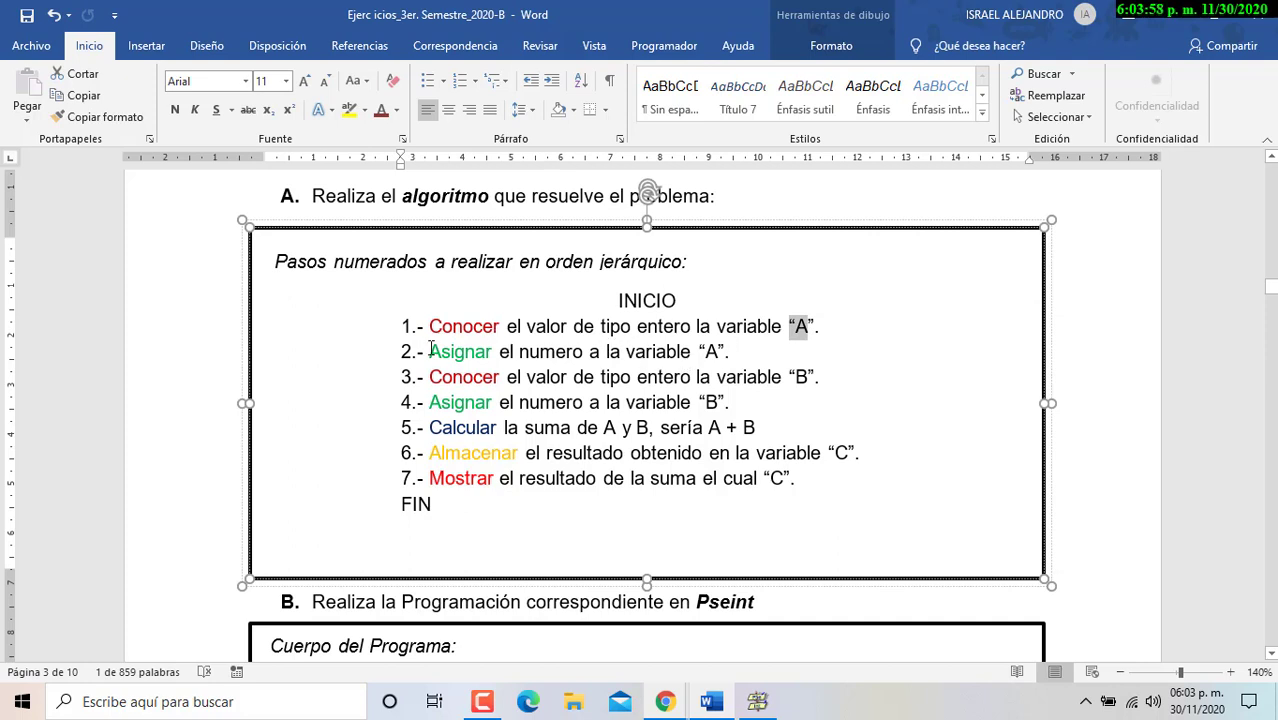
pyautogui.moveTo(702, 352); pyautogui.dragTo(720, 352)
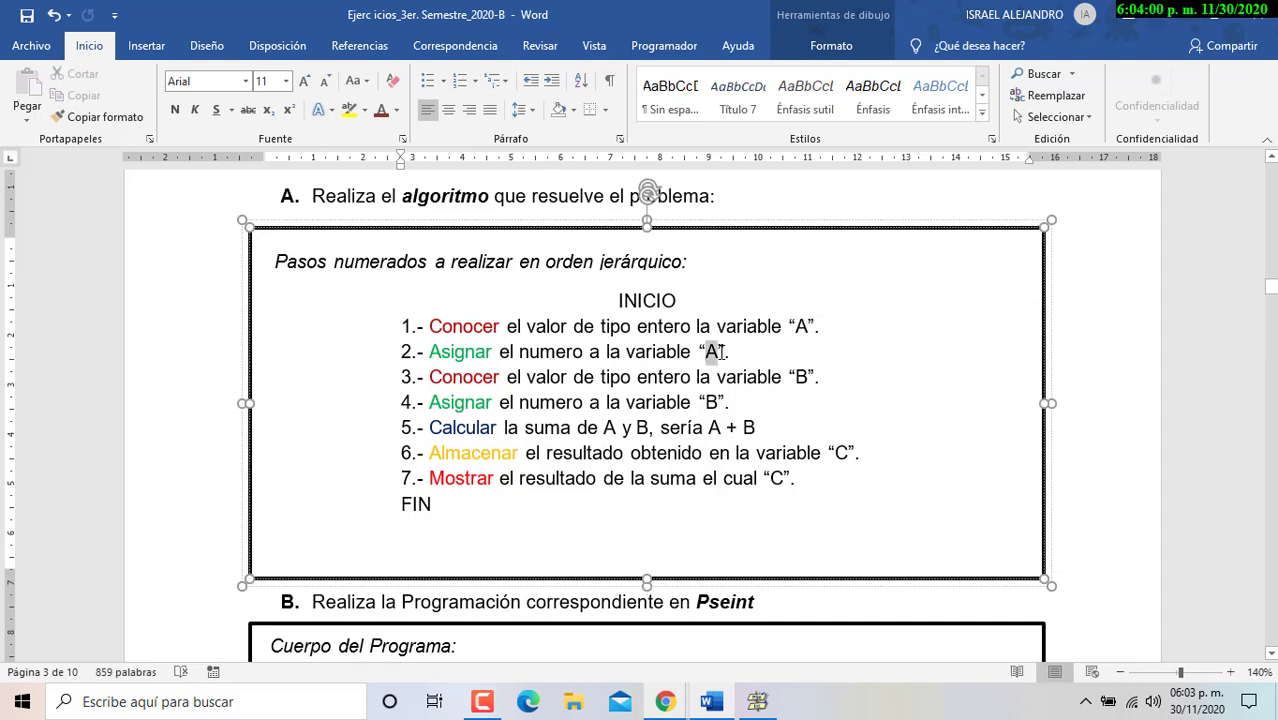
pyautogui.moveTo(789, 377); pyautogui.dragTo(807, 377)
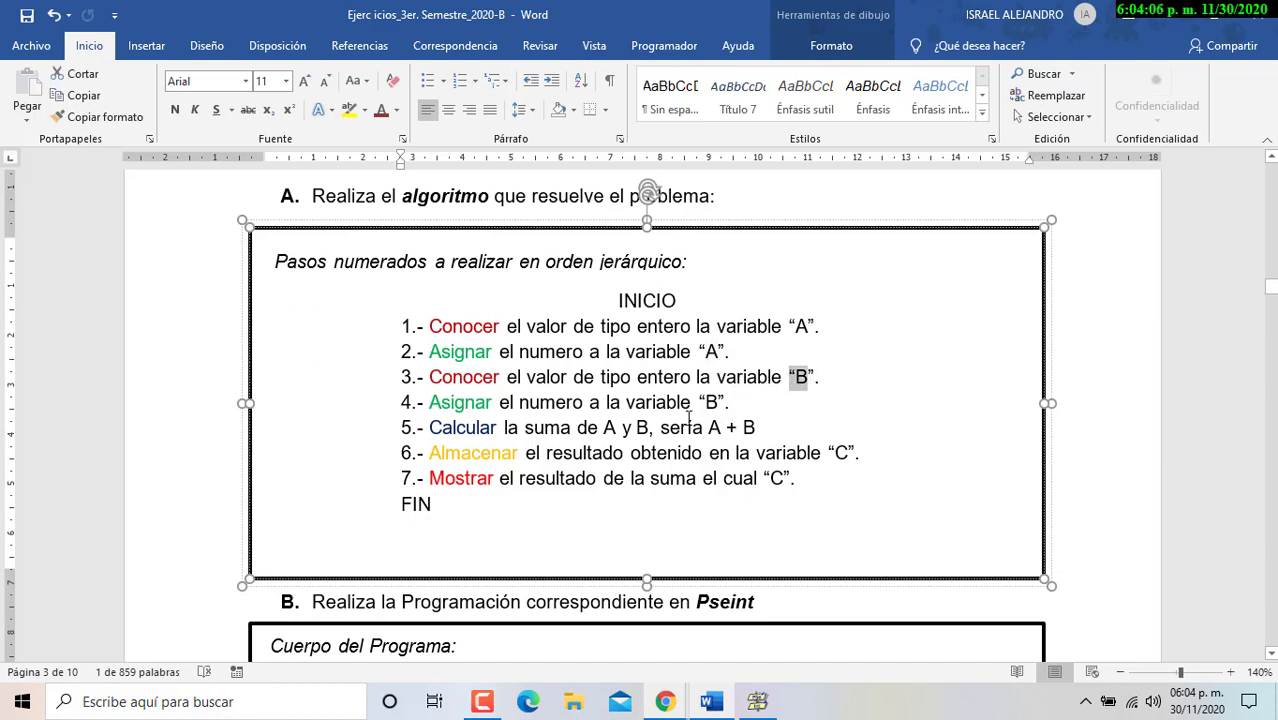
pyautogui.moveTo(705, 401); pyautogui.dragTo(720, 398)
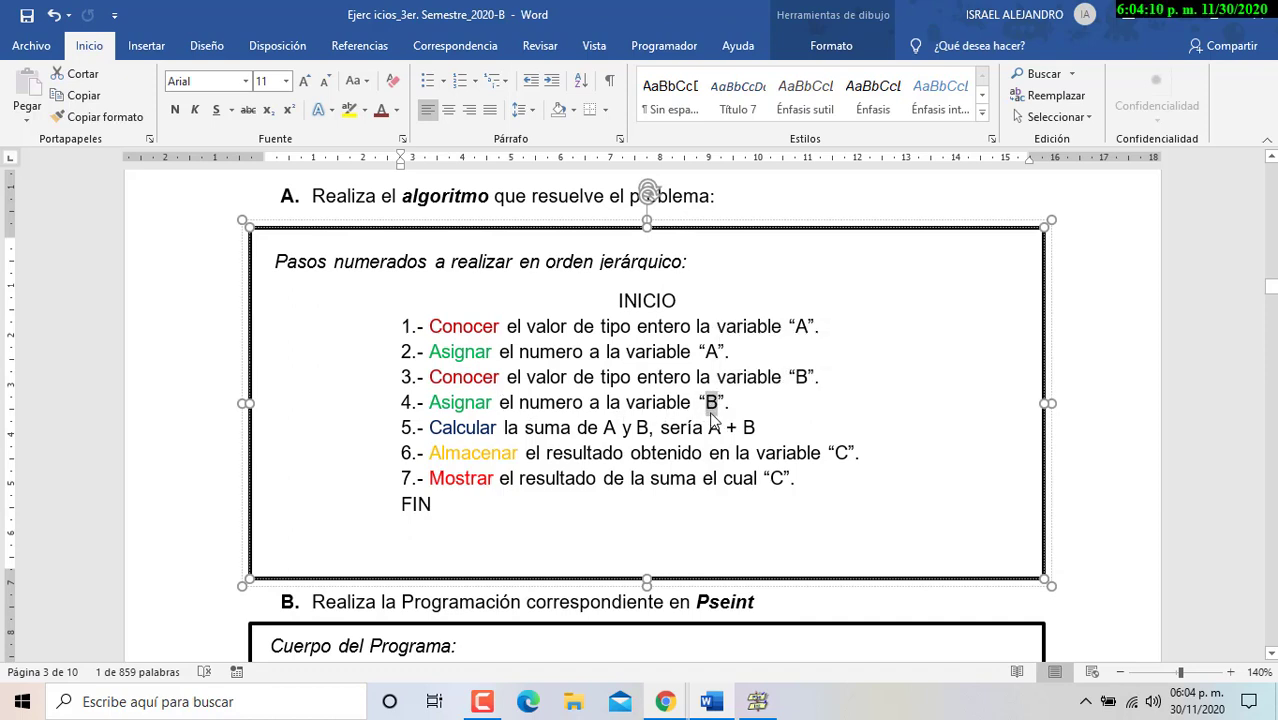
# Highlight the algorithm's parts on calculating A + B, storing the result in C and showing it.
pyautogui.moveTo(432, 427); pyautogui.dragTo(502, 428)
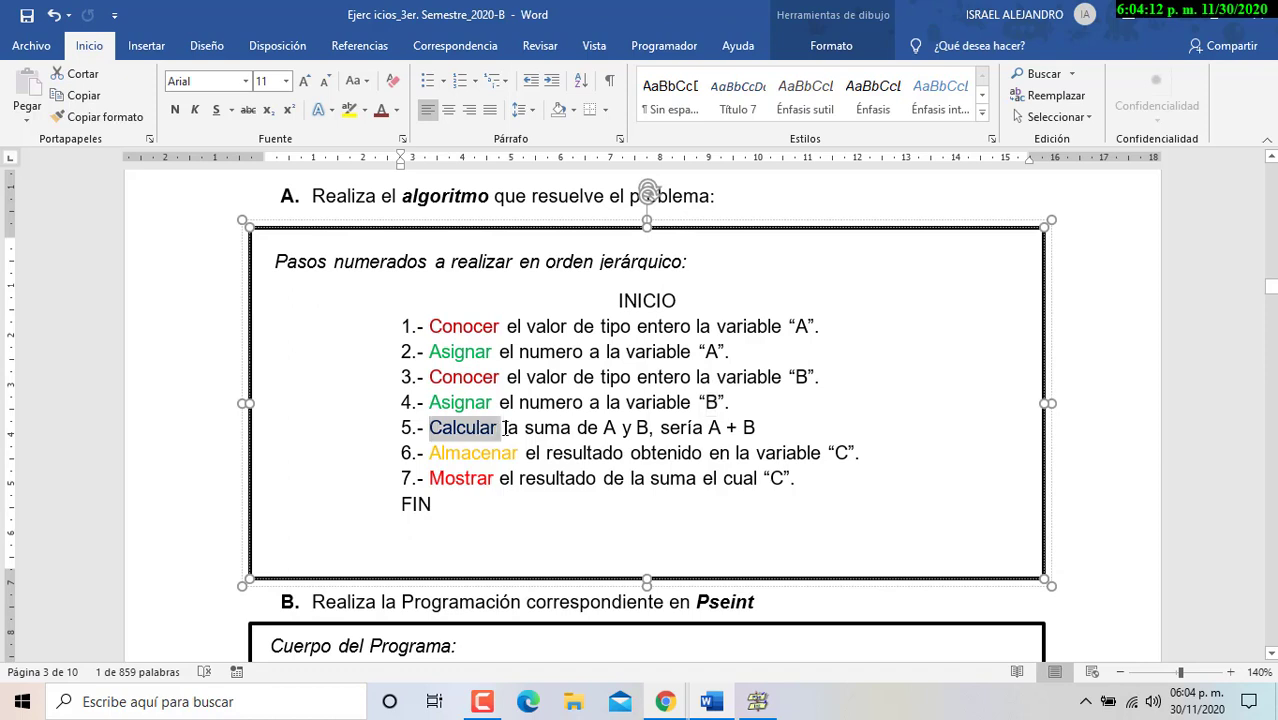
pyautogui.moveTo(709, 427); pyautogui.dragTo(757, 428)
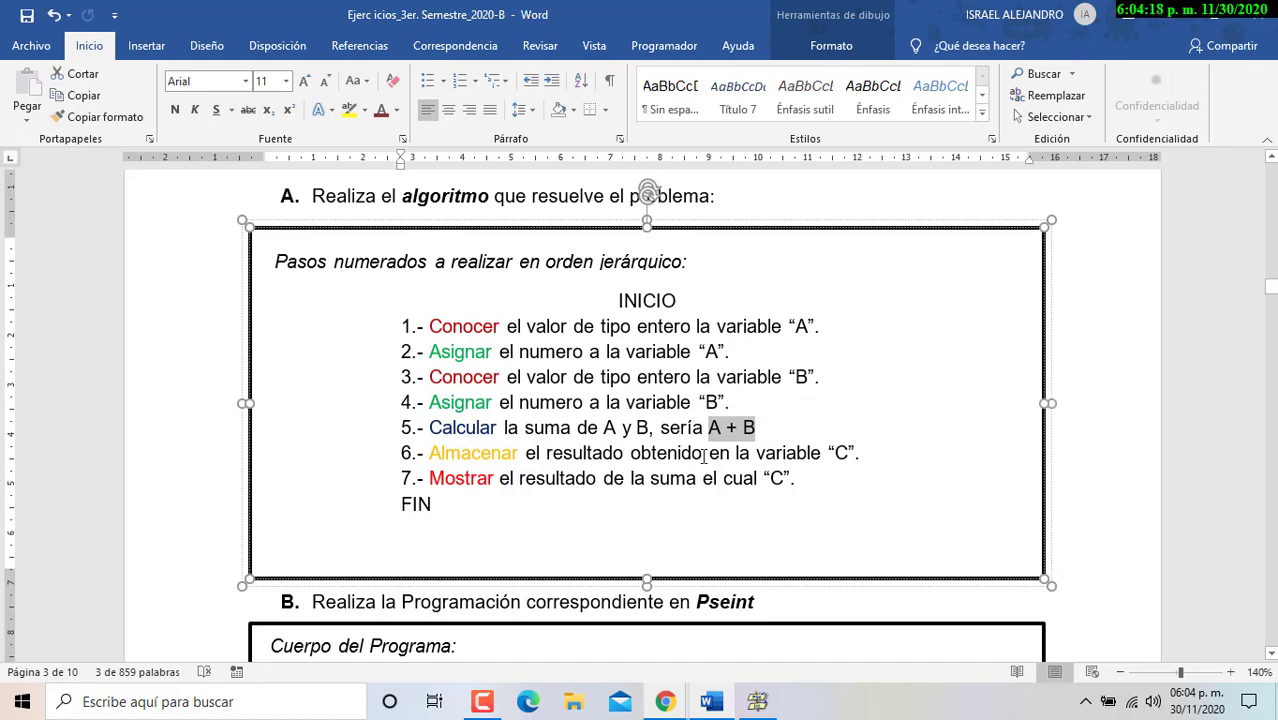
pyautogui.doubleClick(836, 452)
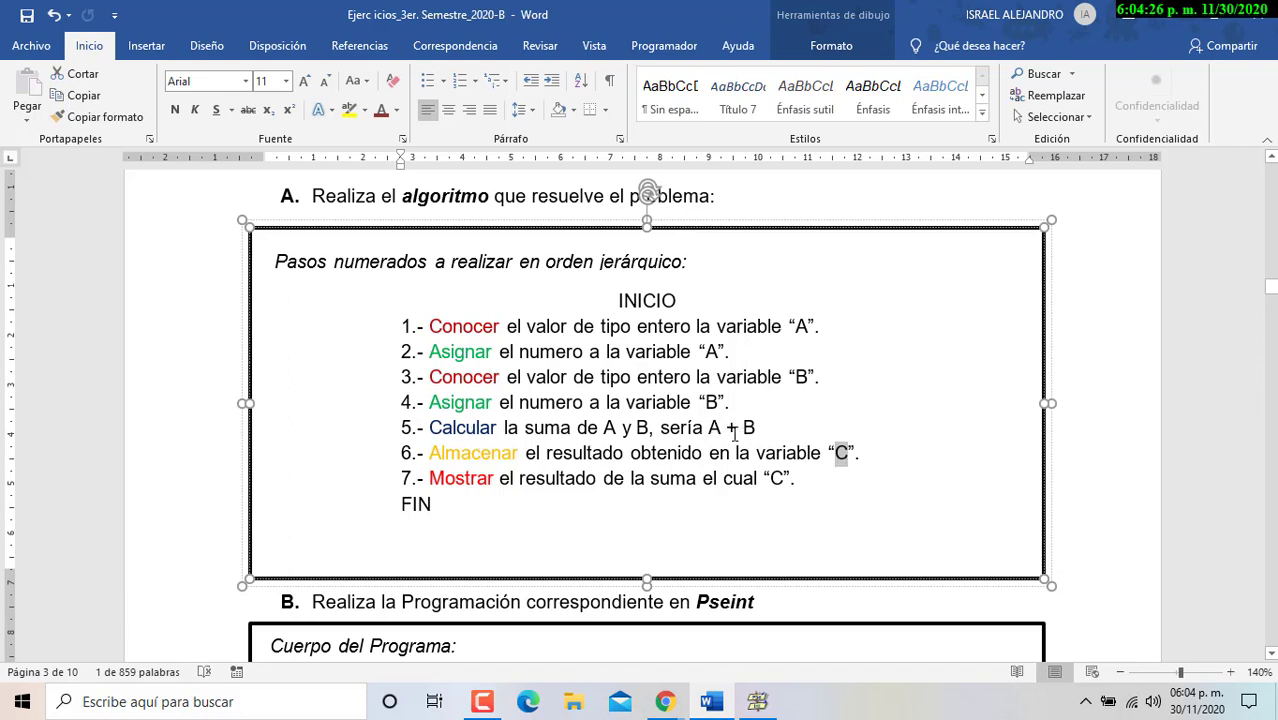
pyautogui.scroll(-2, 476, 366)
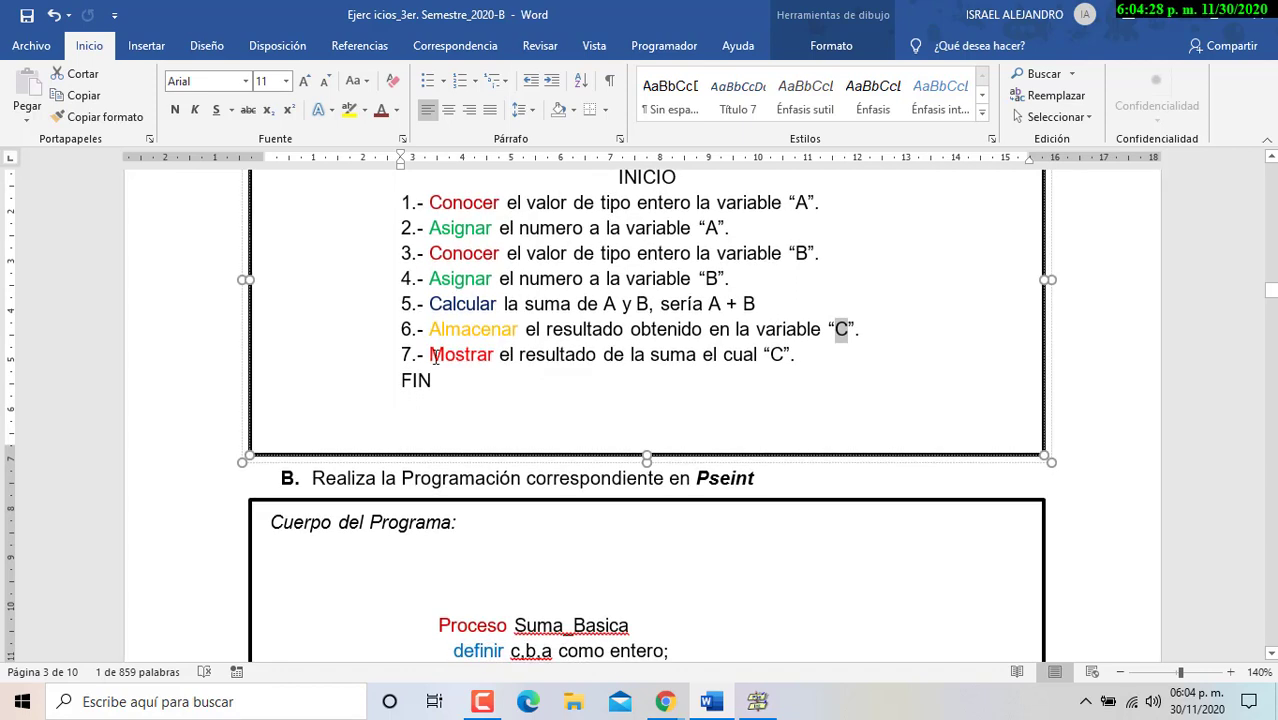
pyautogui.moveTo(428, 355); pyautogui.dragTo(493, 356)
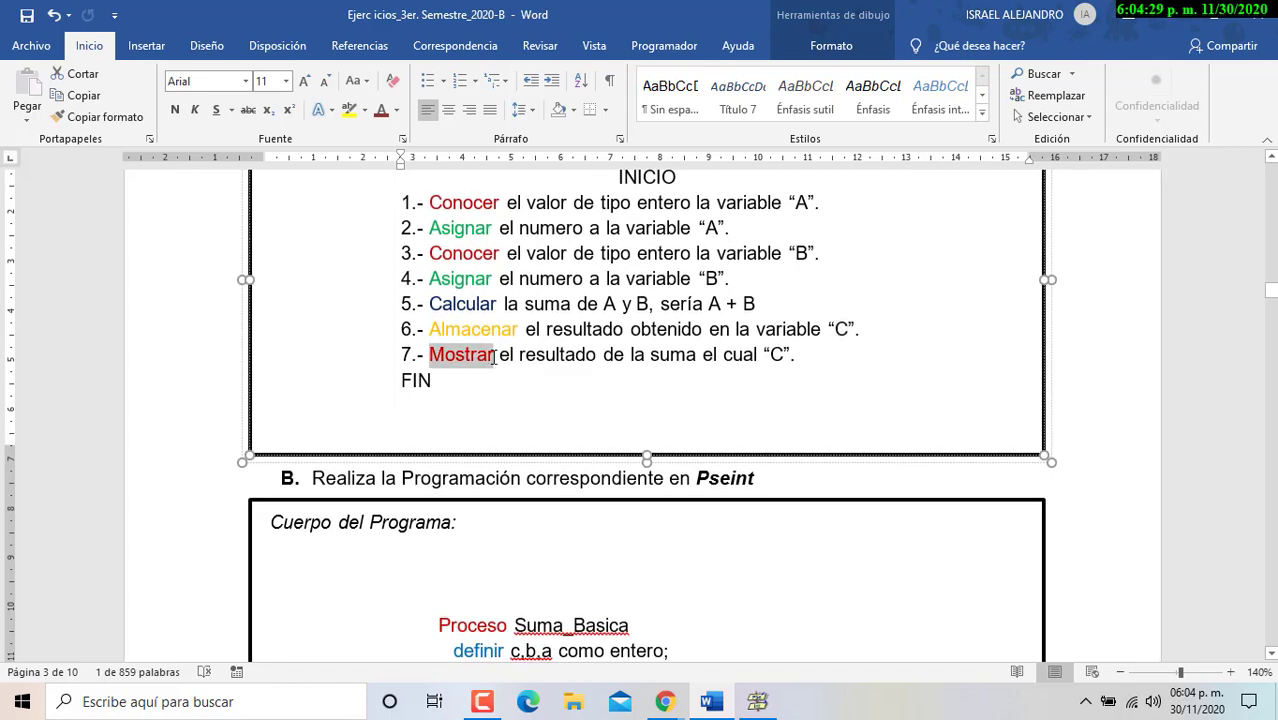
pyautogui.doubleClick(777, 354)
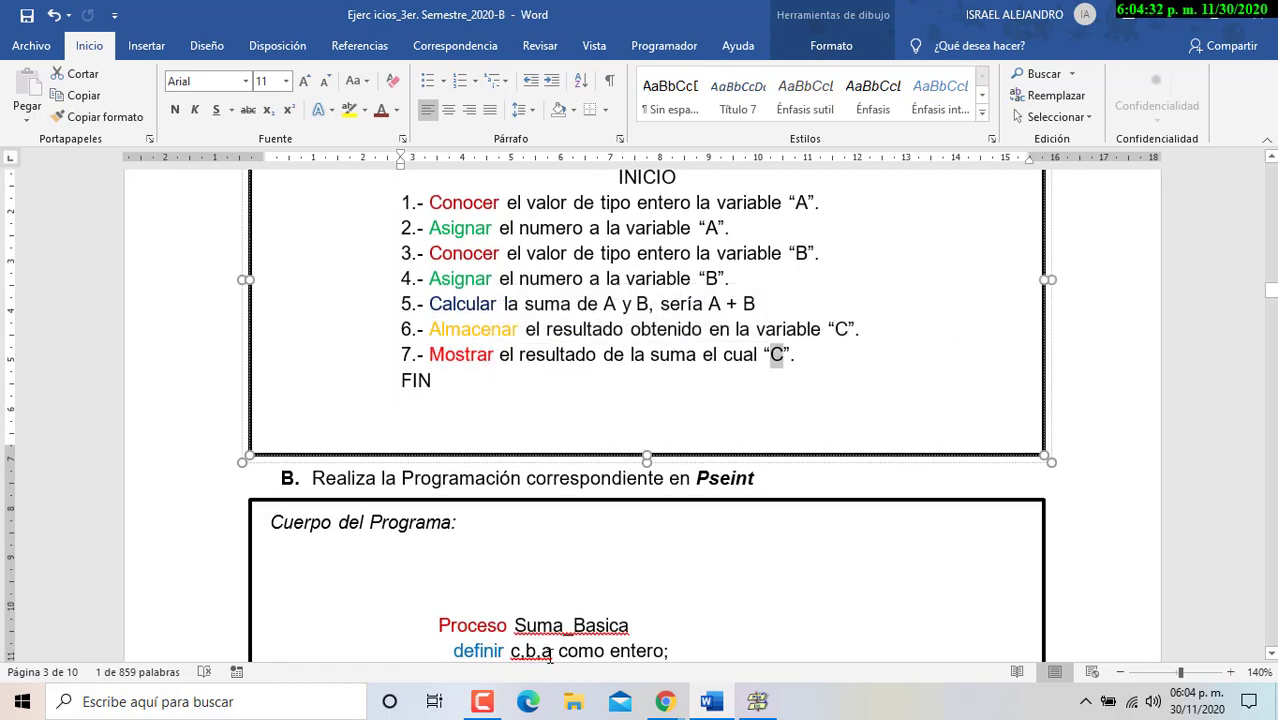
# Review the Suma_Basica program's name, its integer variables c,b,a and the value assignments for a and b.
pyautogui.scroll(-4, 525, 555)
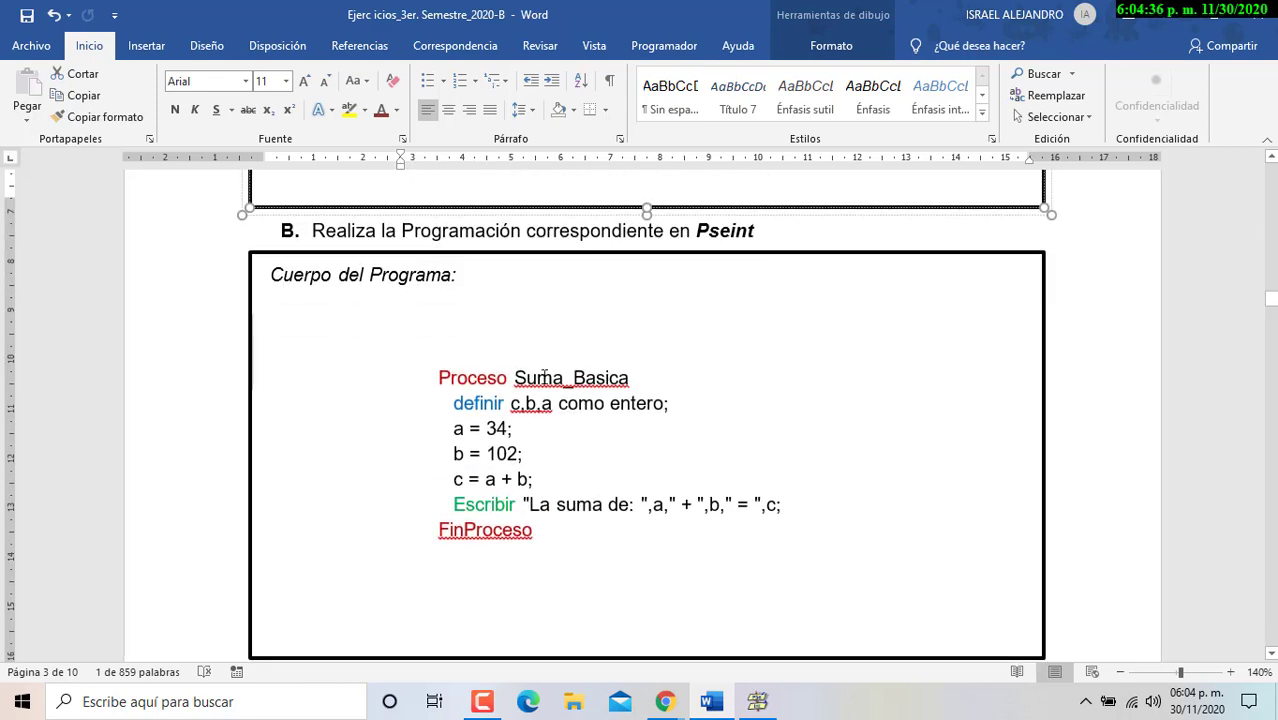
pyautogui.moveTo(513, 378); pyautogui.dragTo(630, 378)
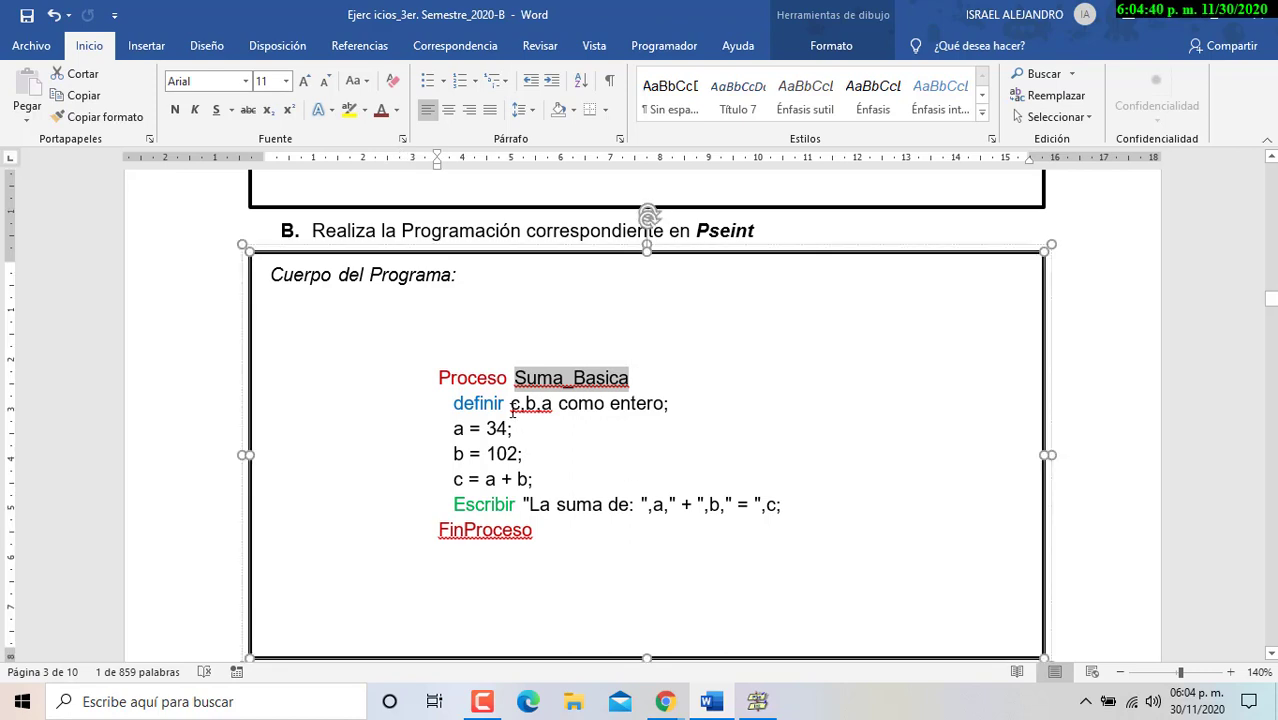
pyautogui.moveTo(511, 405); pyautogui.dragTo(556, 405)
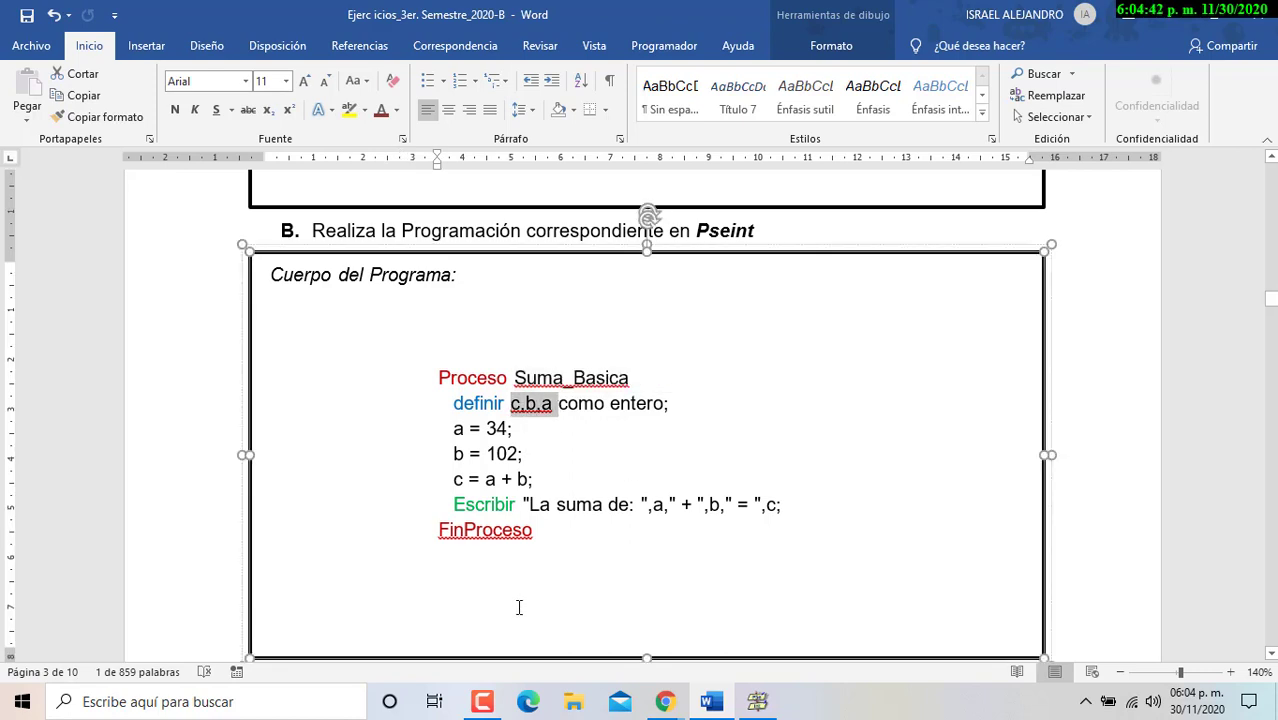
pyautogui.click(636, 403)
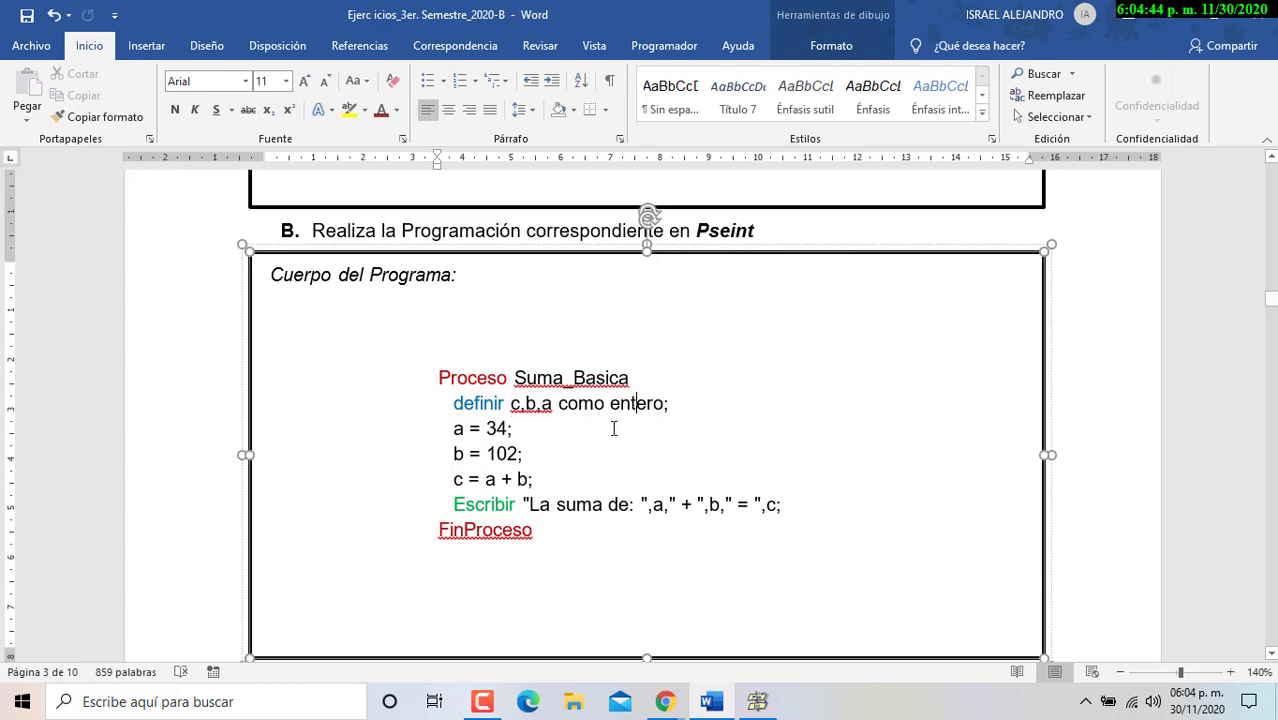
pyautogui.doubleClick(491, 428)
pyautogui.press('Home')
pyautogui.doubleClick(510, 453)
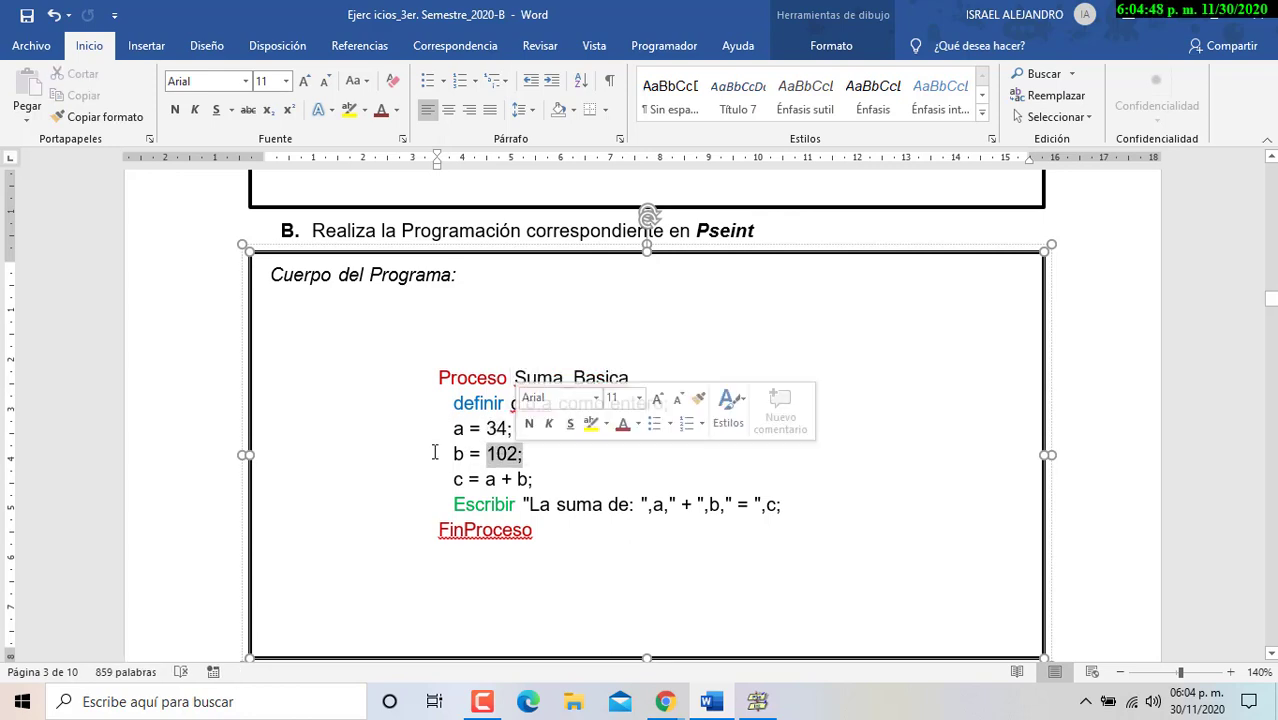
pyautogui.tripleClick(434, 449)
# Highlight the c = a + b line, the variable c in the Escribir line and the closing FinProceso.
pyautogui.click(490, 478)
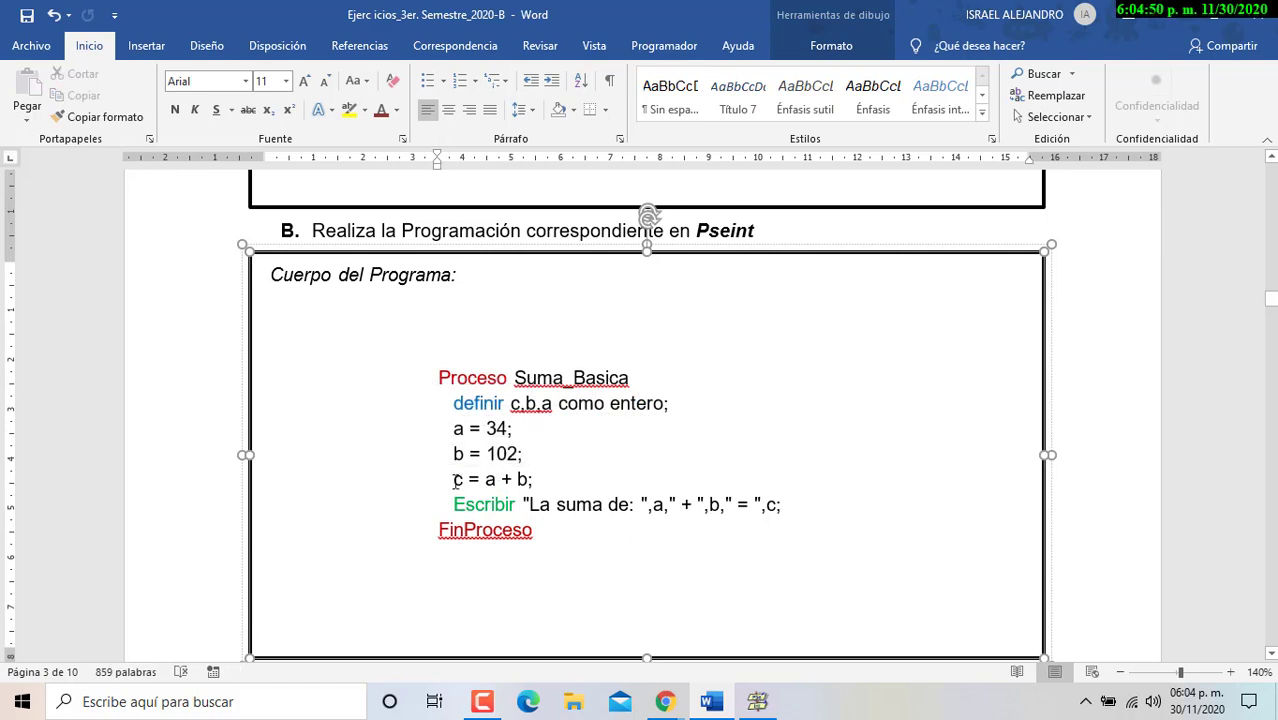
pyautogui.moveTo(455, 480); pyautogui.dragTo(536, 478)
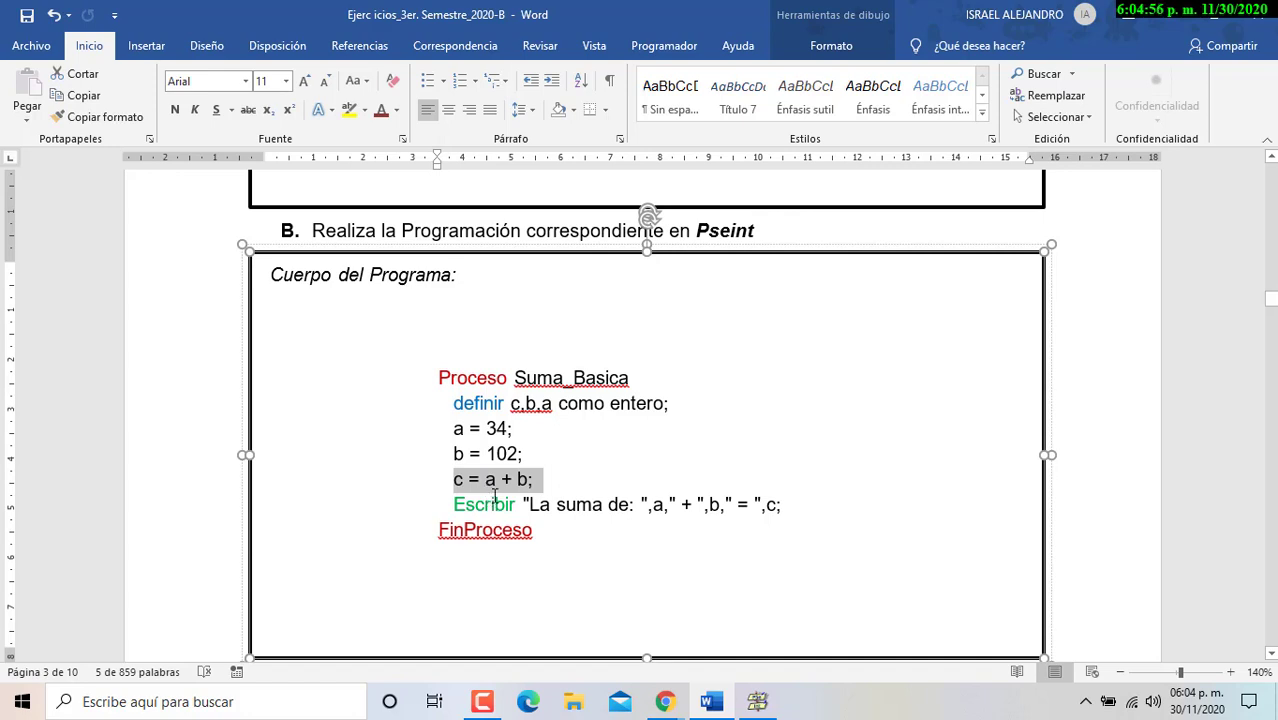
pyautogui.doubleClick(767, 506)
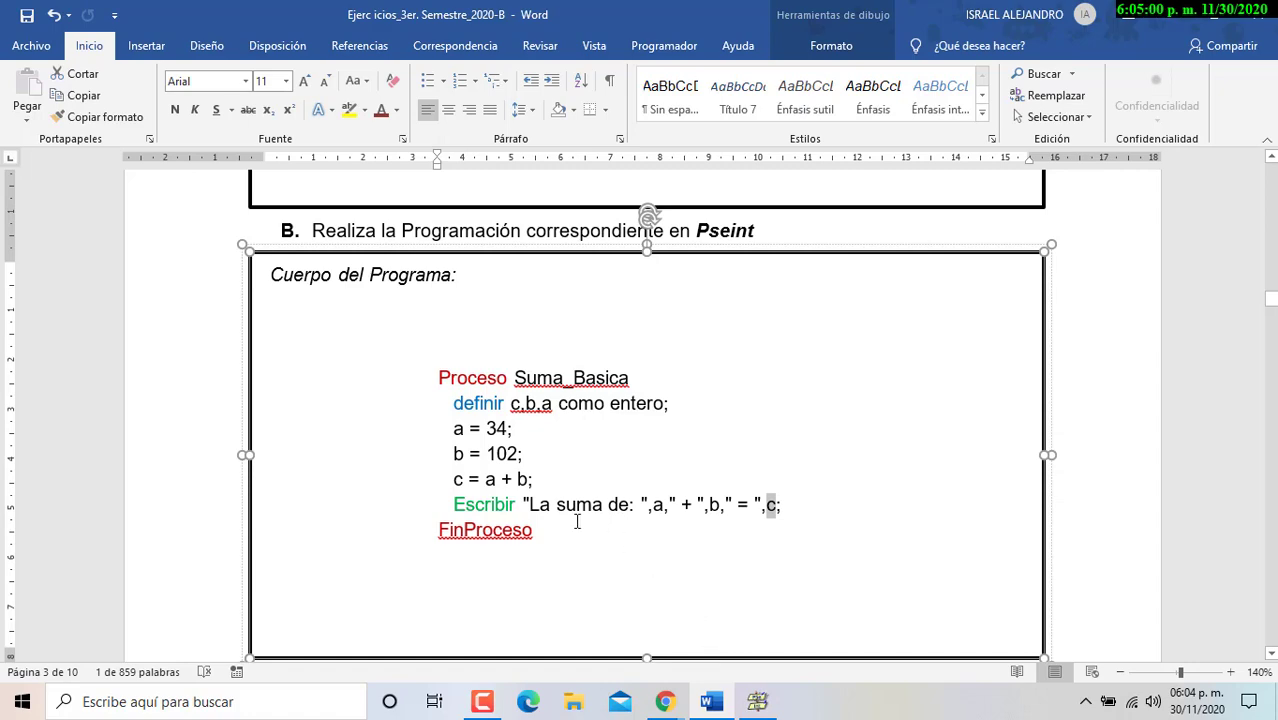
pyautogui.moveTo(442, 526); pyautogui.dragTo(540, 648)
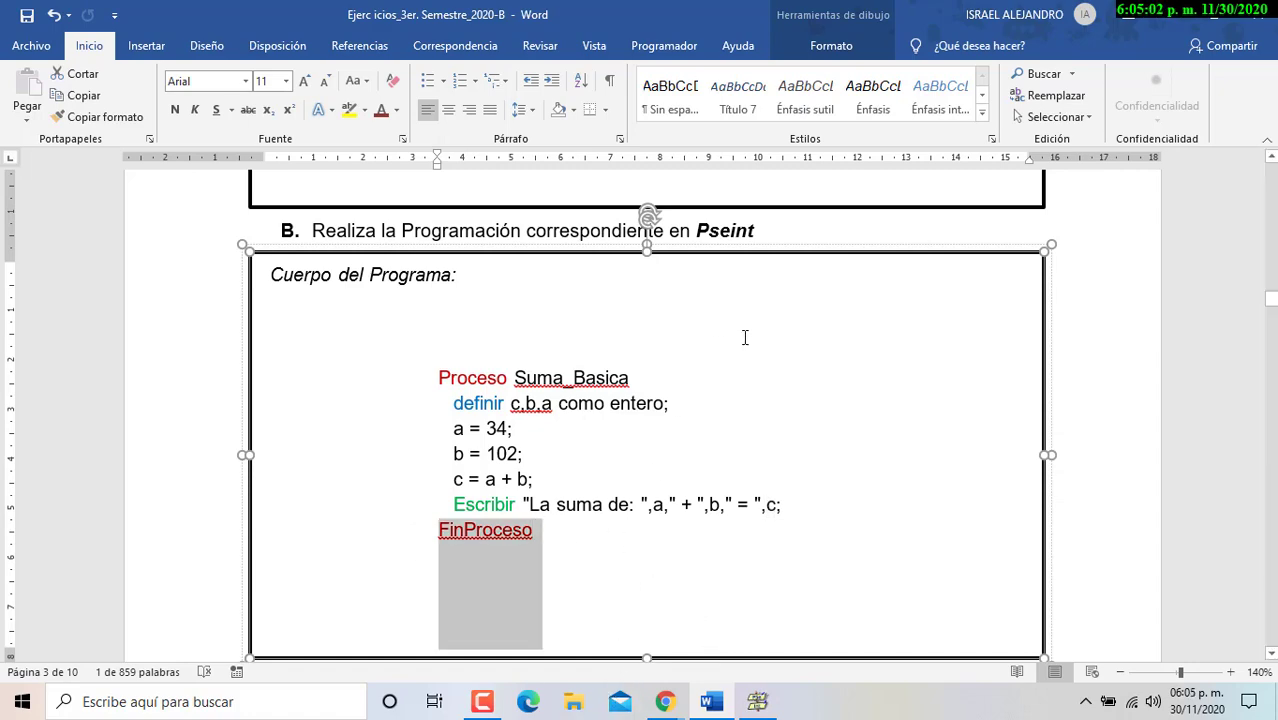
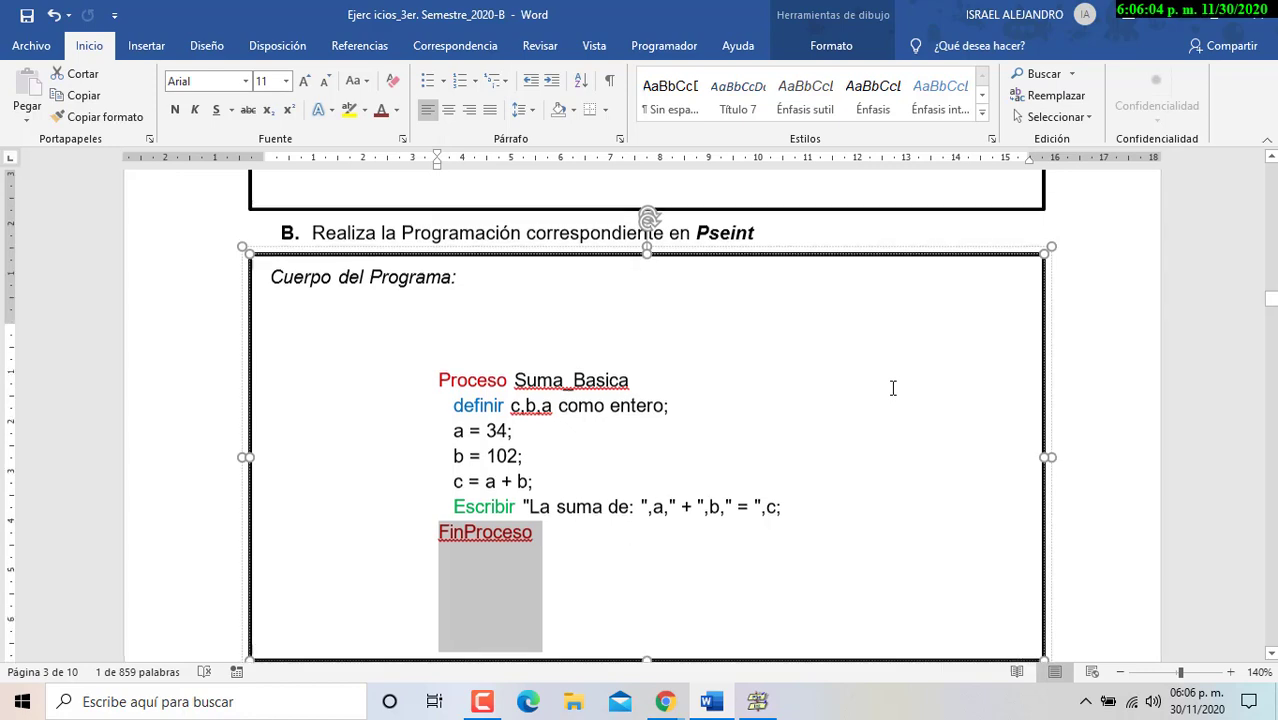
# Highlight the whole Suma_Basica pseudocode from Proceso to FinProceso, then clear the selection.
pyautogui.scroll(2, 893, 388)
pyautogui.click(439, 345)
pyautogui.scroll(-2, 439, 345)
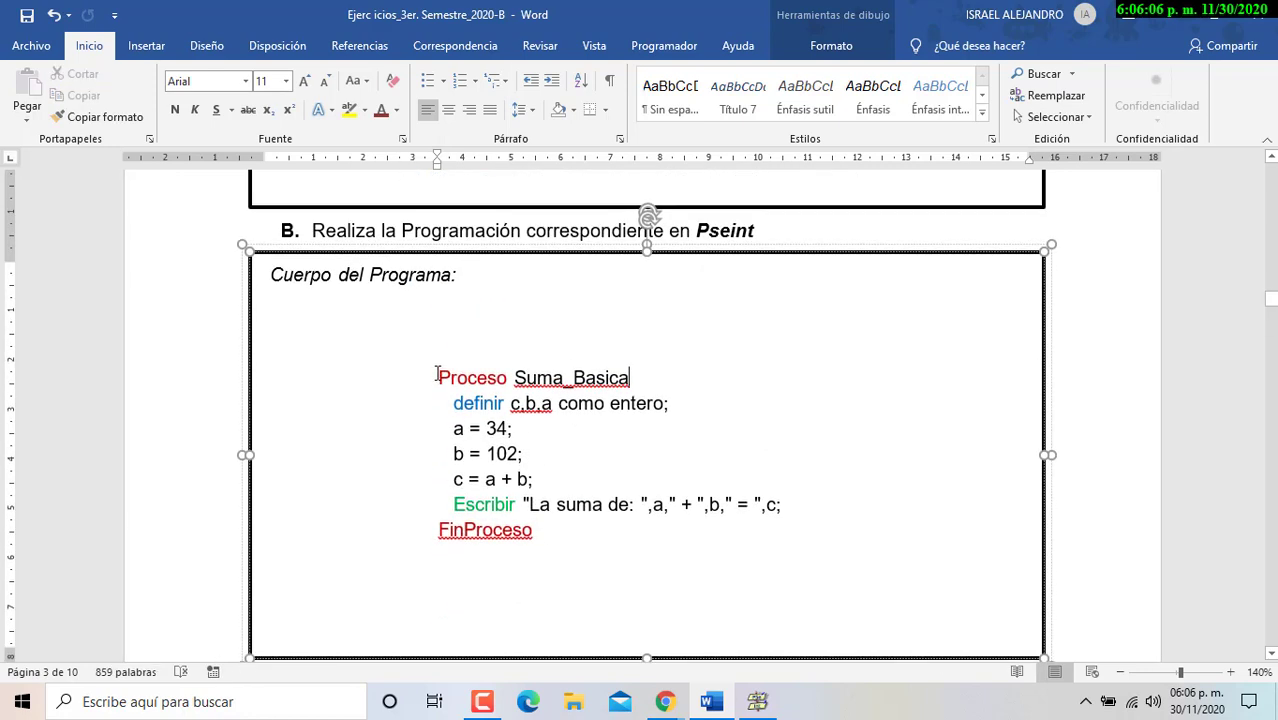
pyautogui.moveTo(438, 378); pyautogui.dragTo(600, 585)
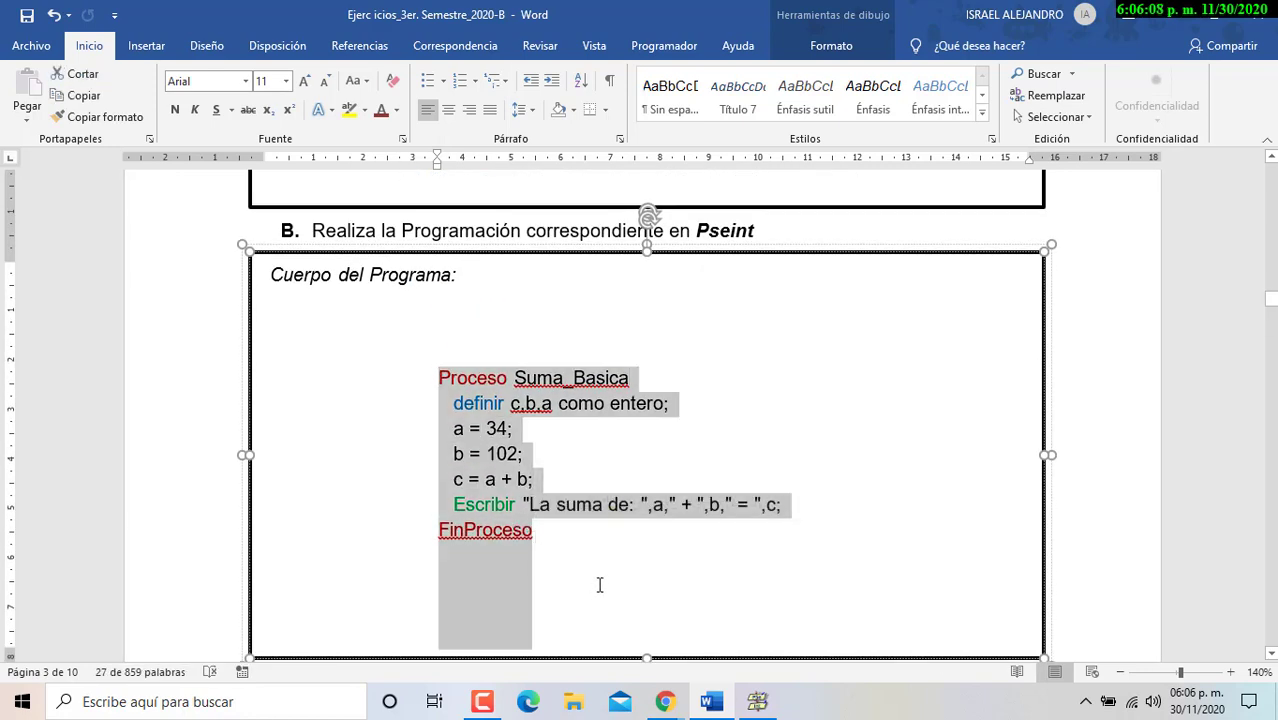
pyautogui.click(750, 463)
# Examine exercise VII's velocity problem, highlighting the 45 minutos value and the Dato – Formula – Despeje – Sustitución – Operaciones – Resultados method.
pyautogui.scroll(-3, 757, 479)
pyautogui.scroll(-20, 757, 479)
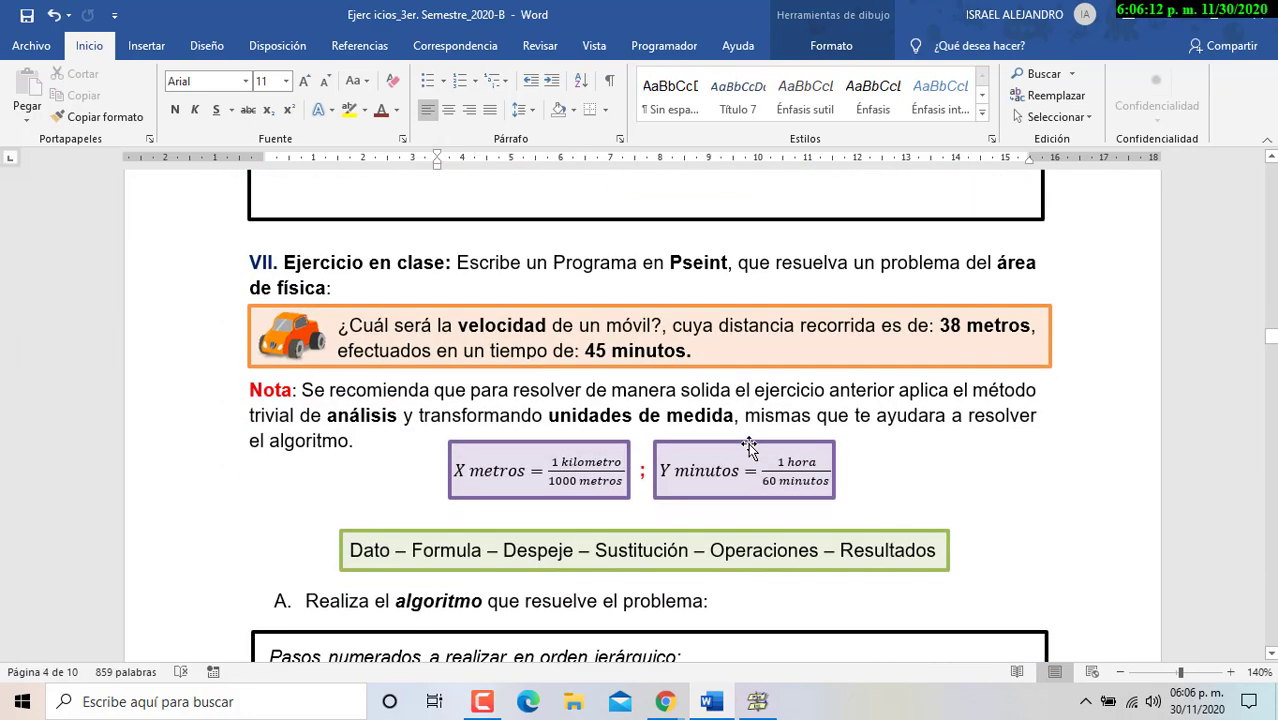
pyautogui.scroll(-1, 748, 443)
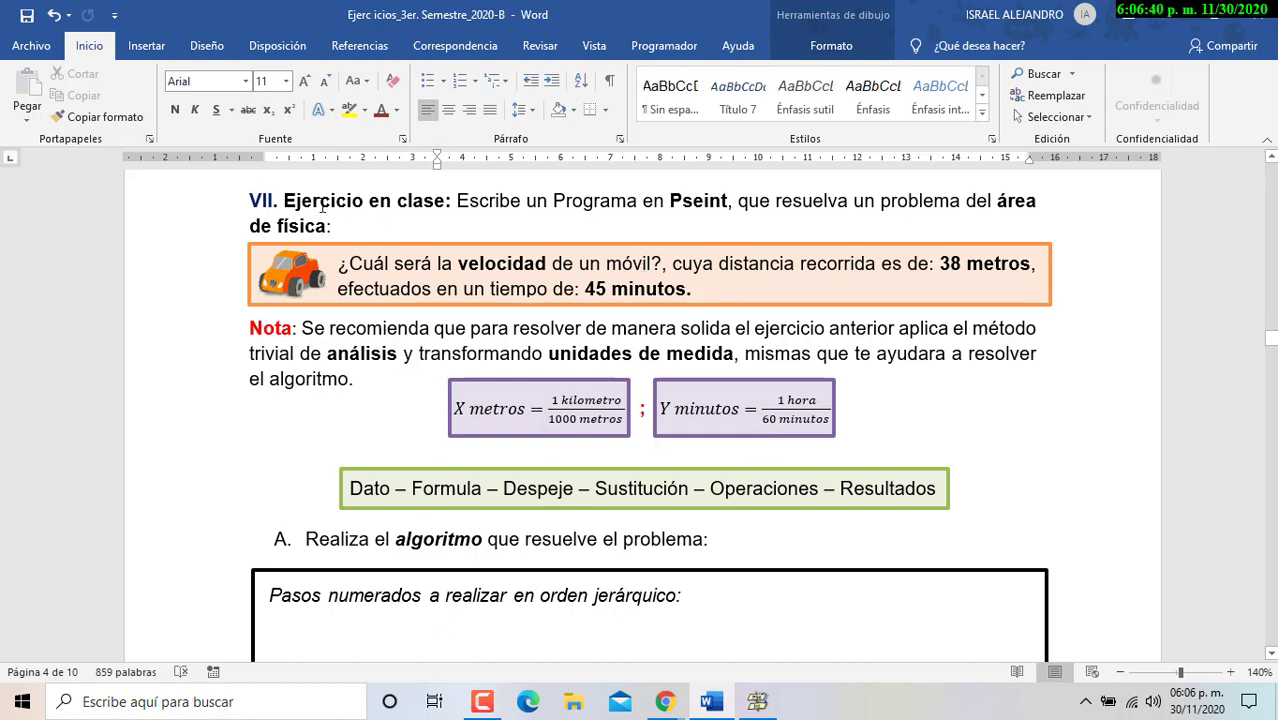
pyautogui.moveTo(586, 290); pyautogui.dragTo(688, 290)
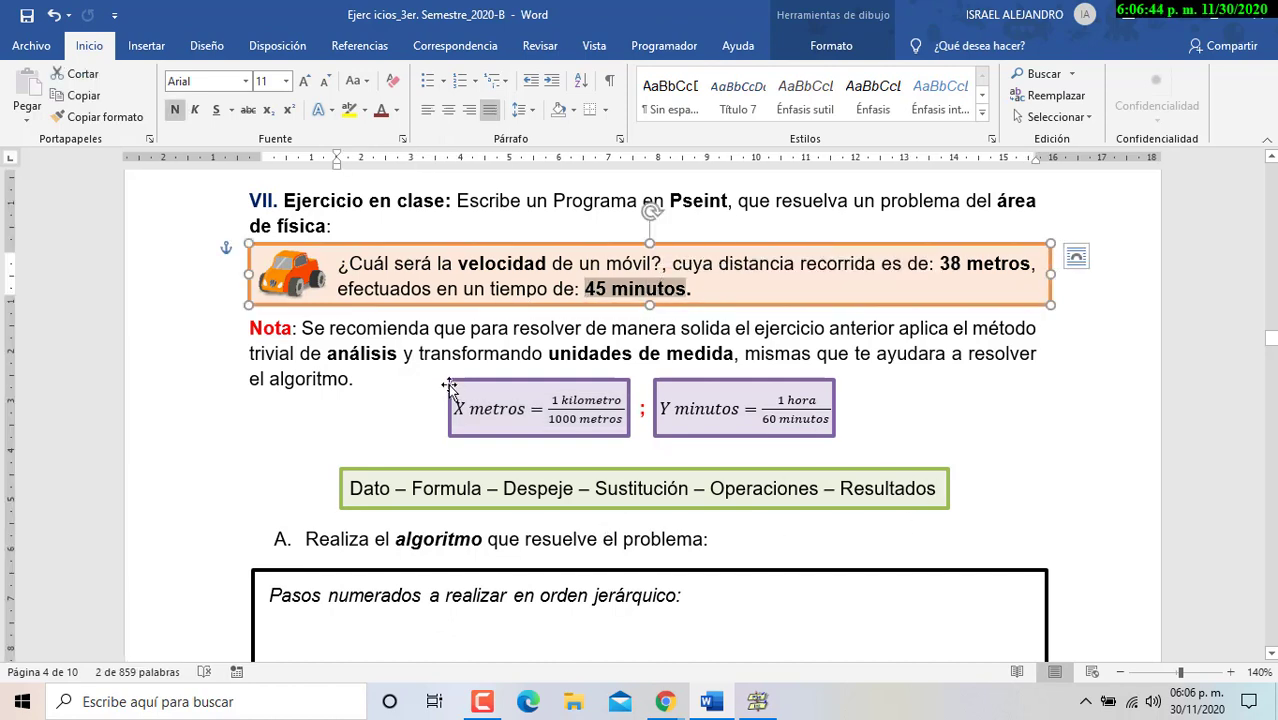
pyautogui.click(383, 346)
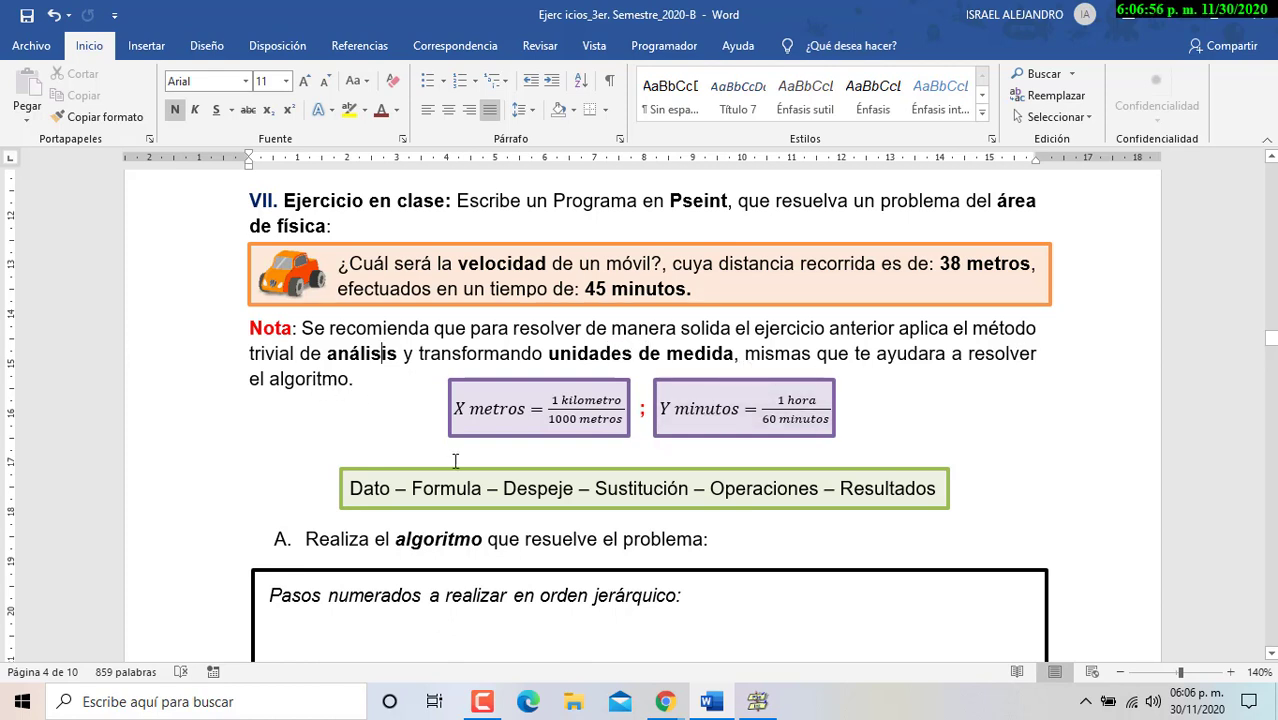
pyautogui.moveTo(352, 488); pyautogui.dragTo(927, 500)
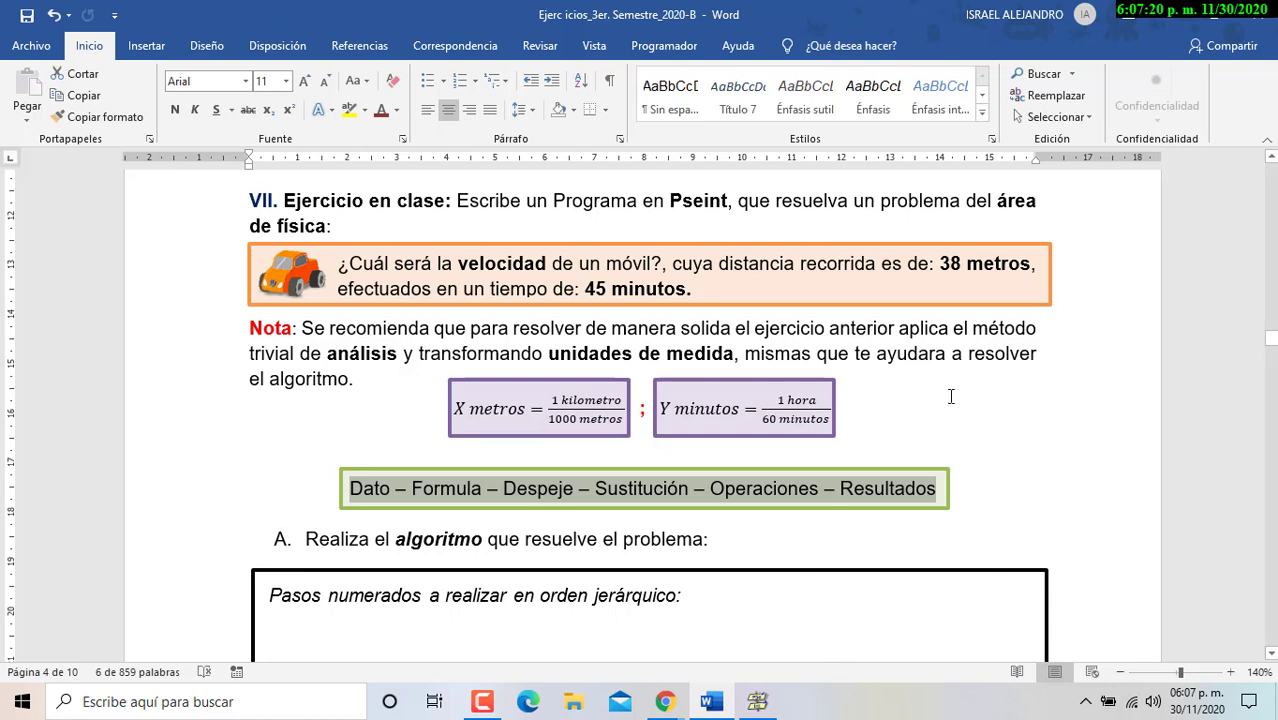
pyautogui.click(958, 288)
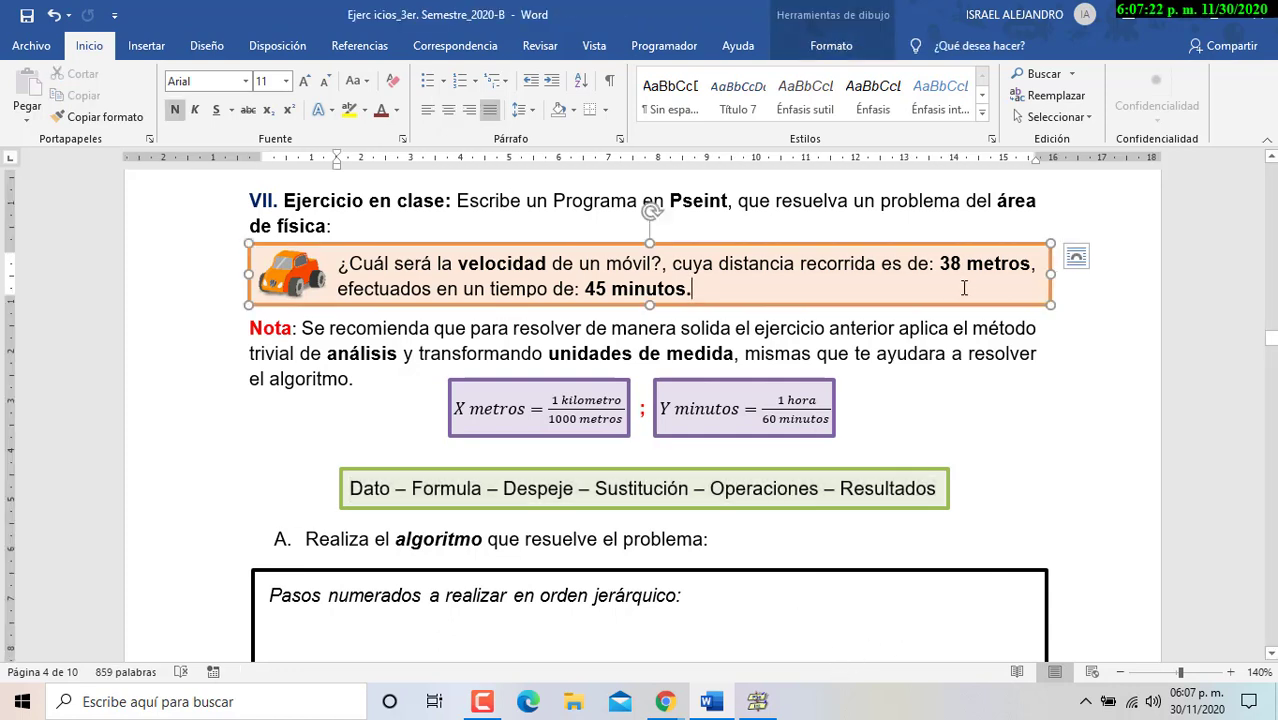
# Highlight the 38 metros distance and the 45 minutos time in exercise VII's problem, and clear the selection.
pyautogui.moveTo(940, 263); pyautogui.dragTo(1030, 263)
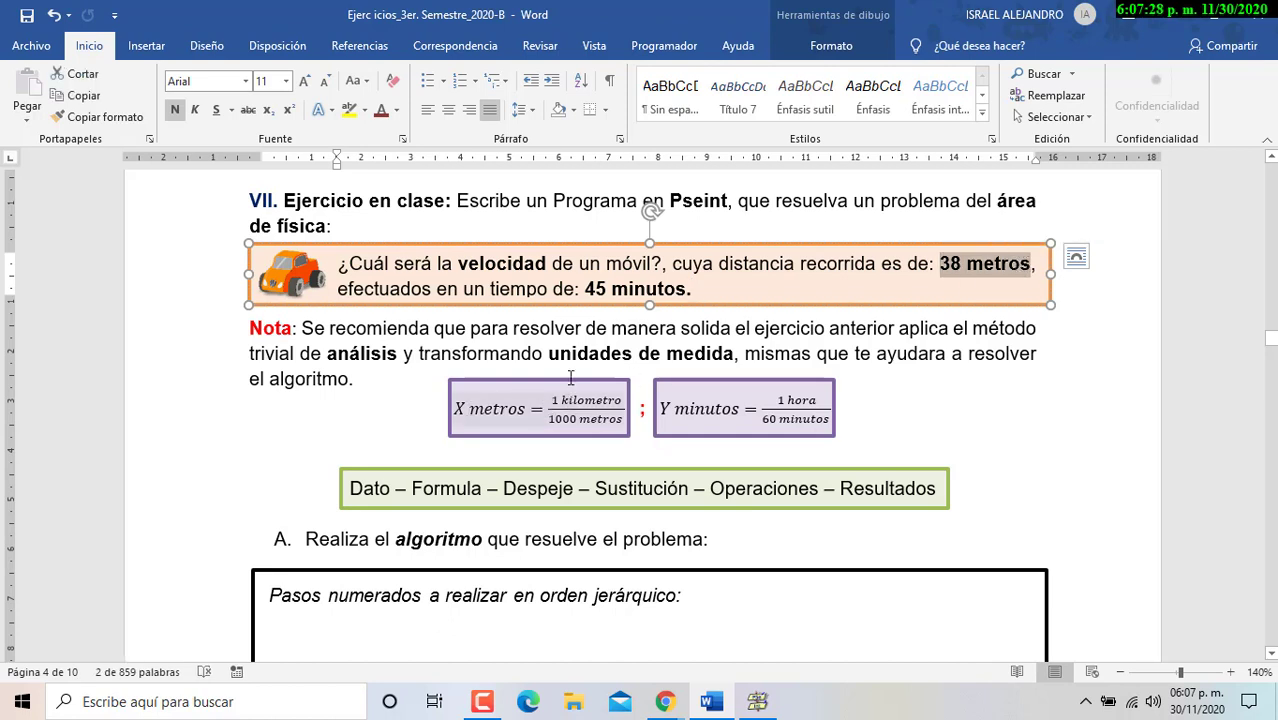
pyautogui.moveTo(584, 289); pyautogui.dragTo(688, 288)
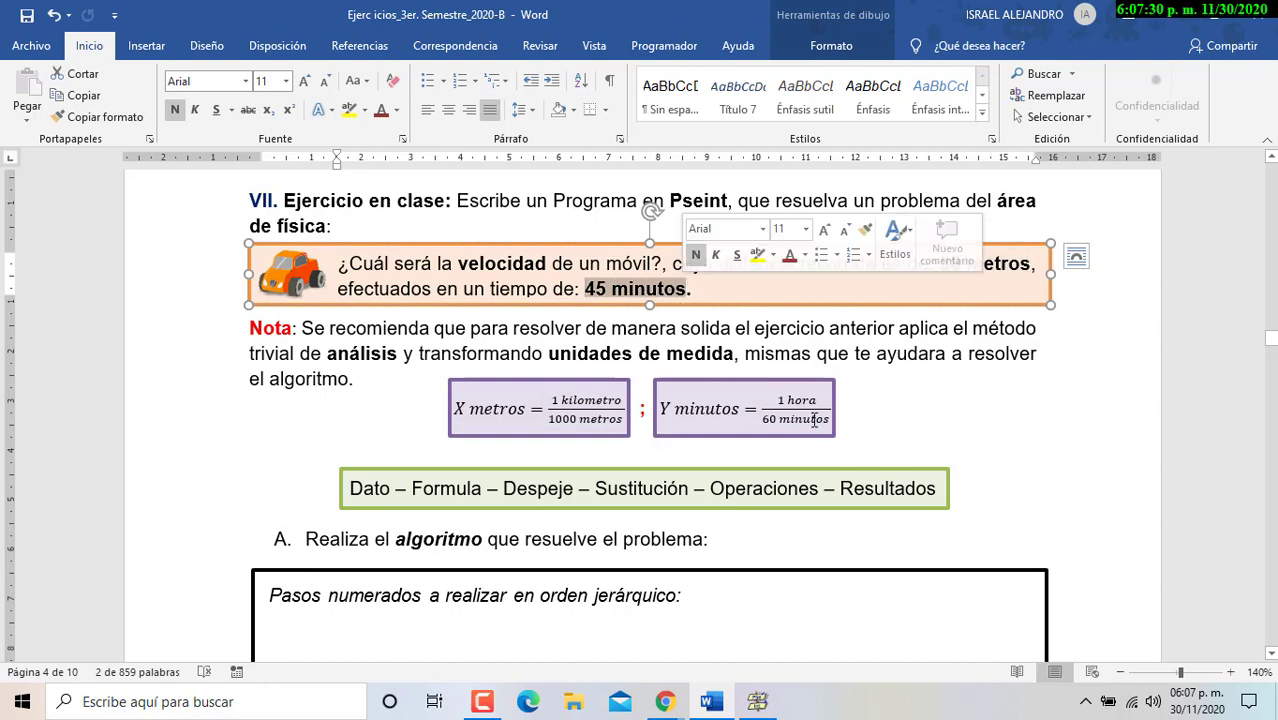
pyautogui.click(957, 400)
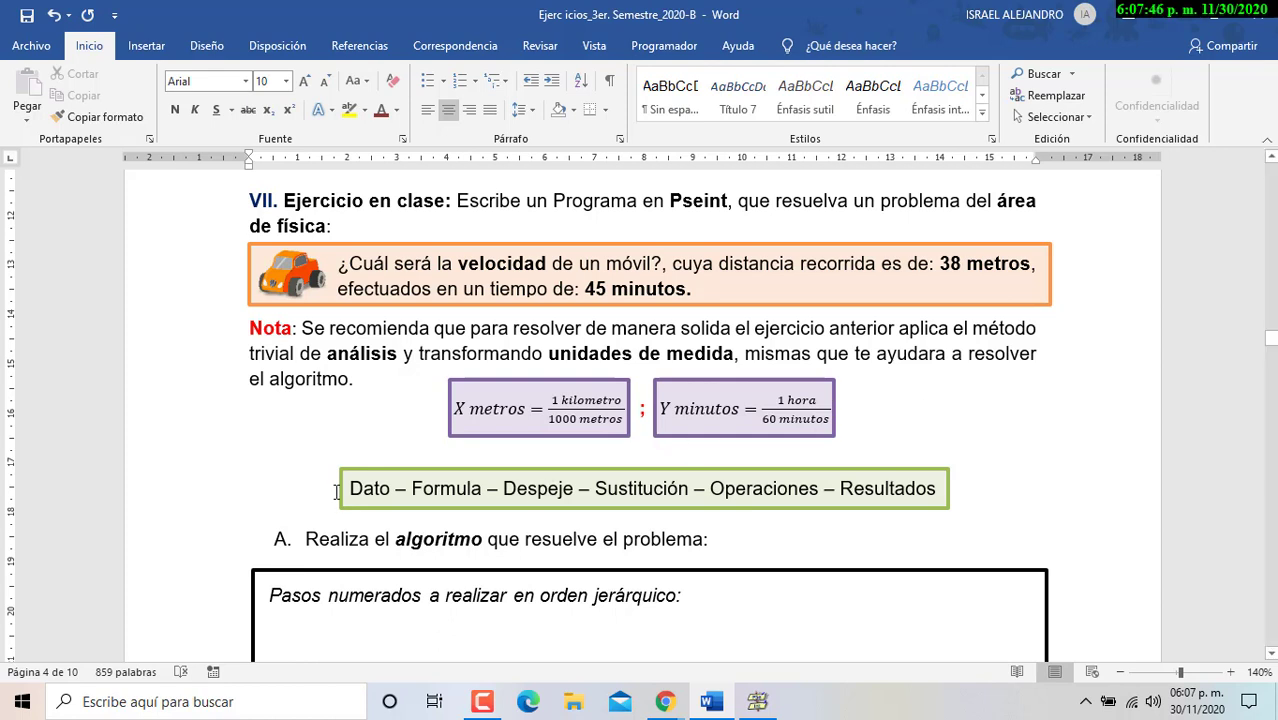
# Examine the metre-to-kilometre and minute-to-hour conversion formulas, and highlight “velocidad de un móvil” in the problem statement.
pyautogui.click(468, 409)
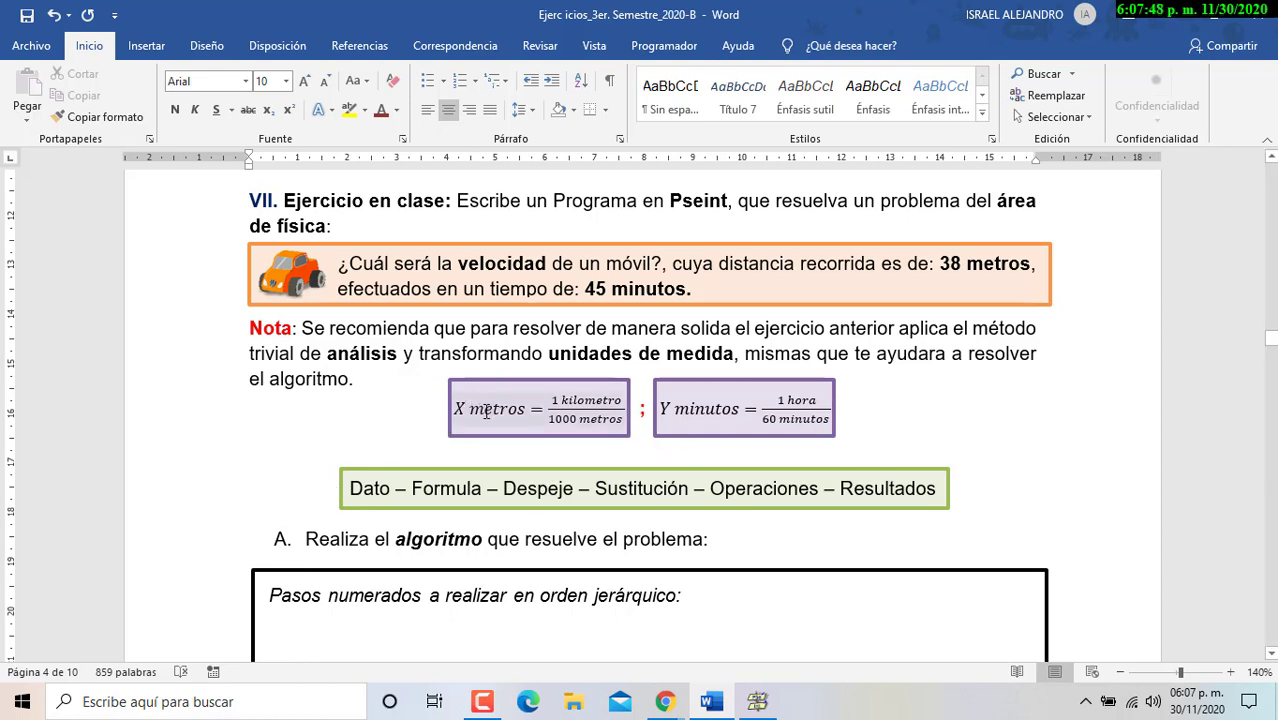
pyautogui.click(569, 422)
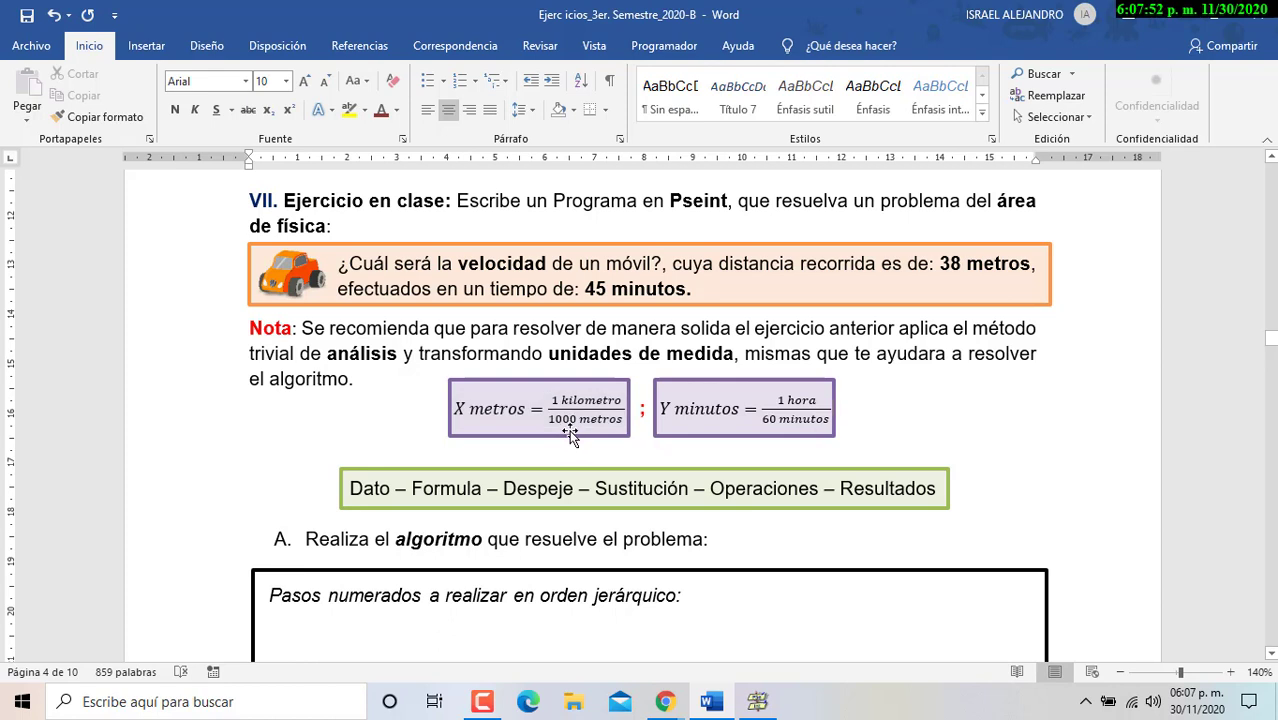
pyautogui.click(591, 413)
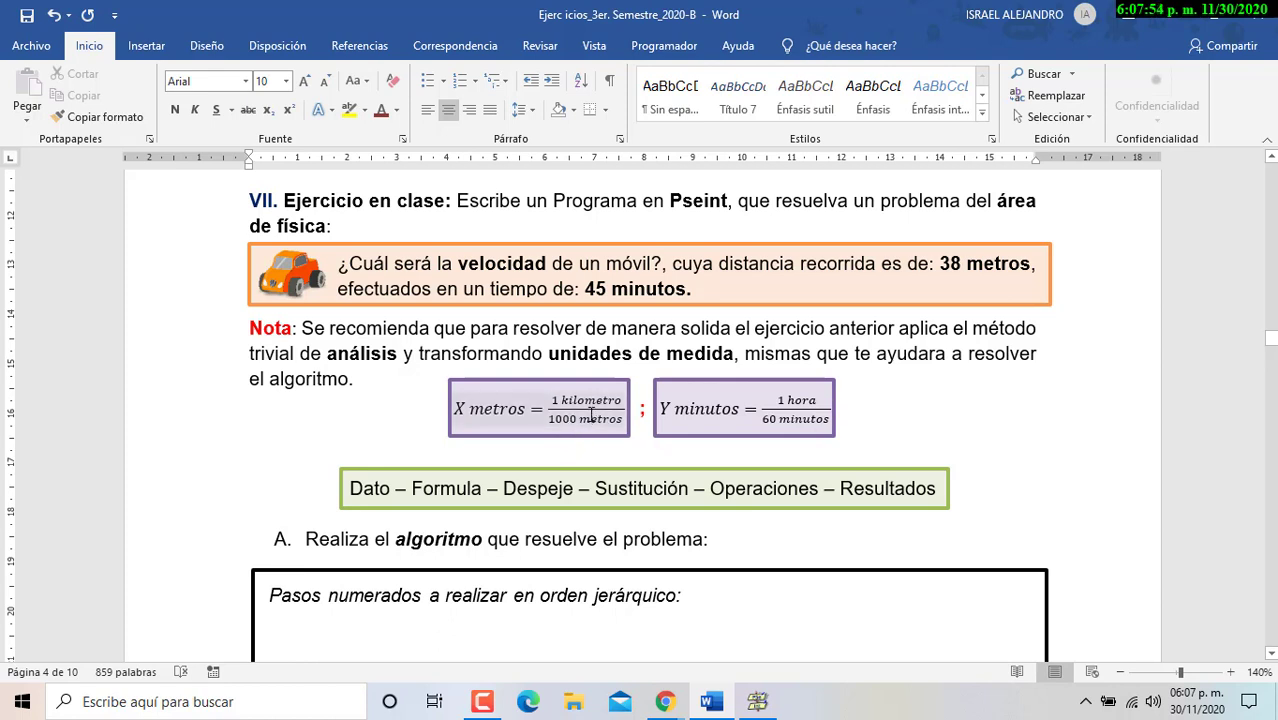
pyautogui.click(703, 401)
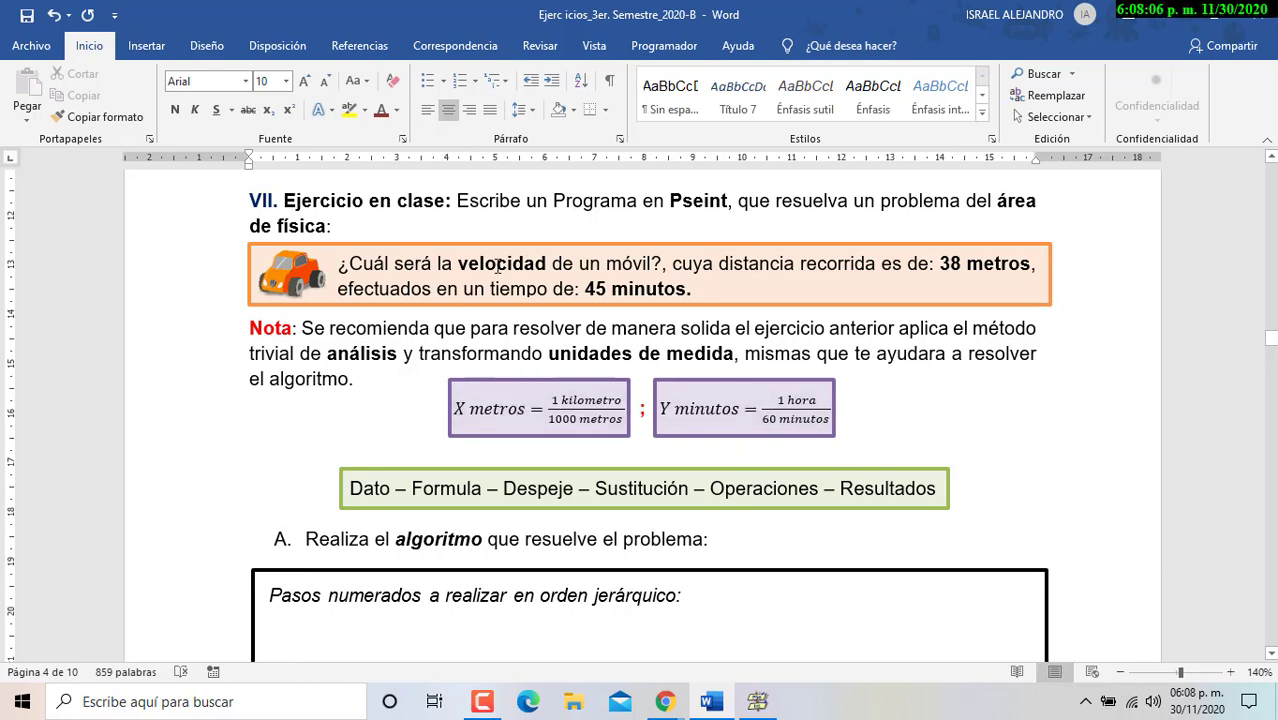
pyautogui.moveTo(458, 264); pyautogui.dragTo(645, 268)
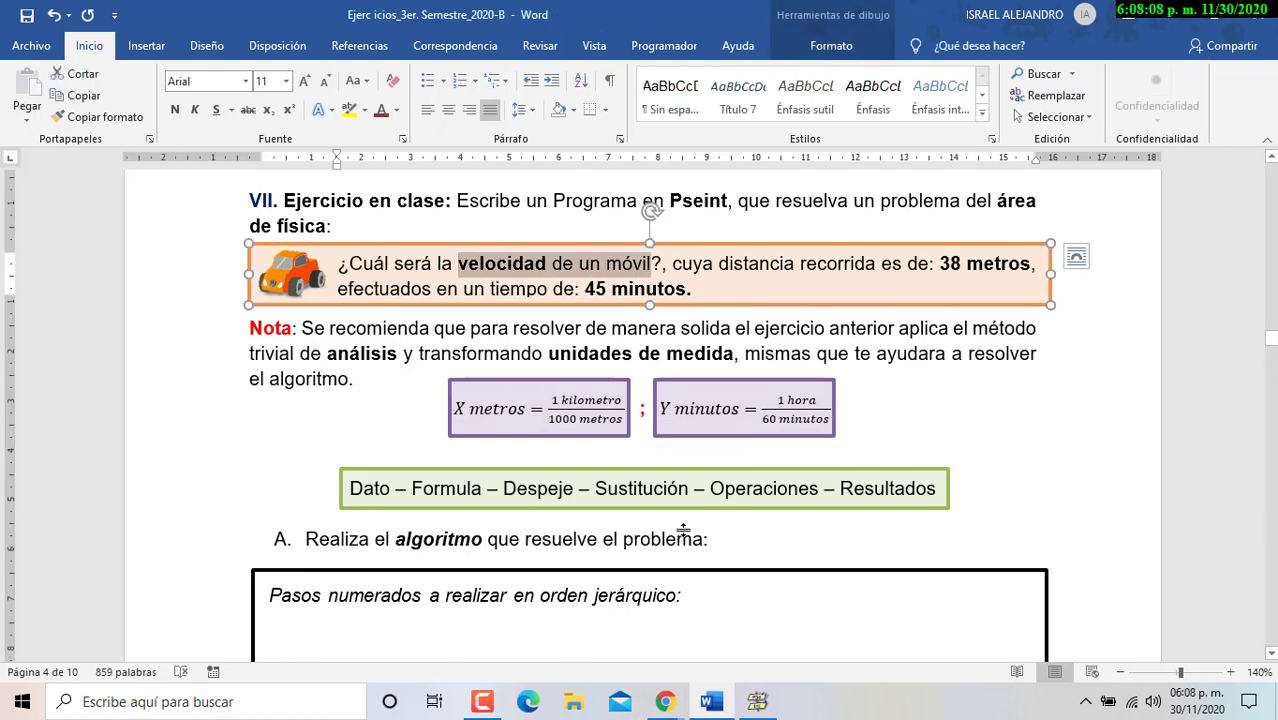
# Review exercise VII's answer boxes for the algorithm, PSeInt program, flowchart and screen output.
pyautogui.scroll(-1, 729, 598)
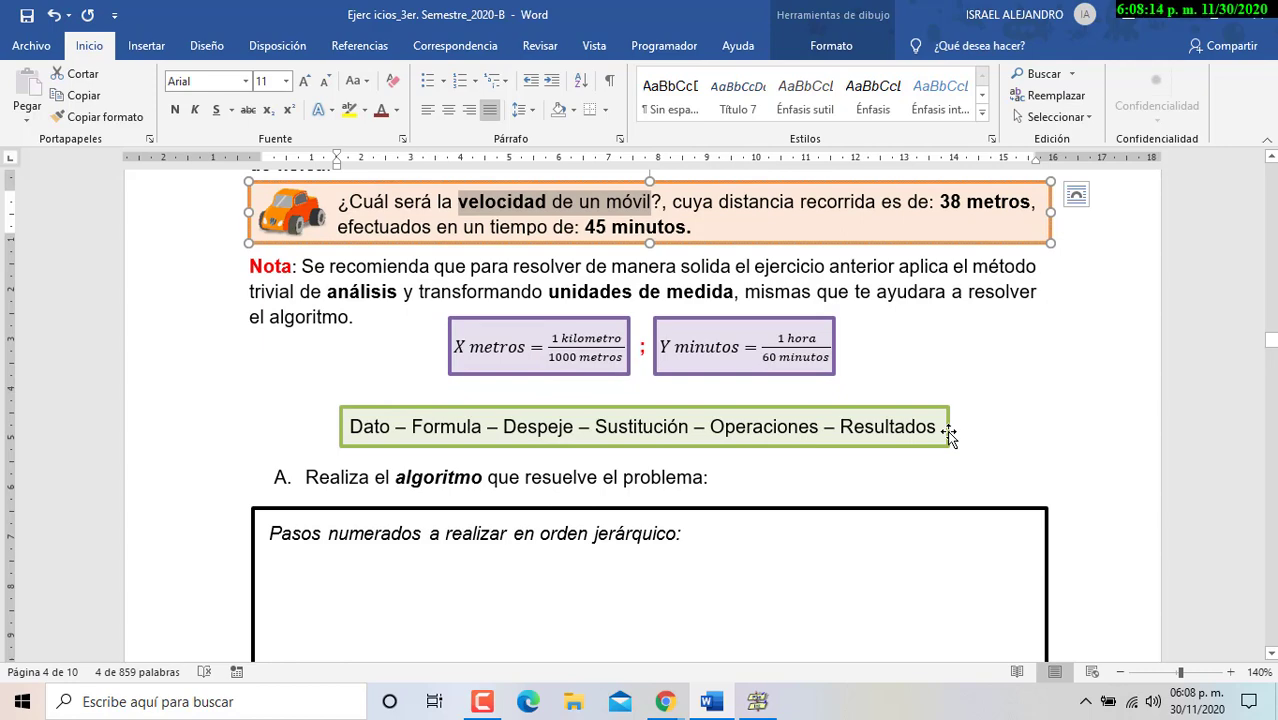
pyautogui.scroll(-5, 899, 408)
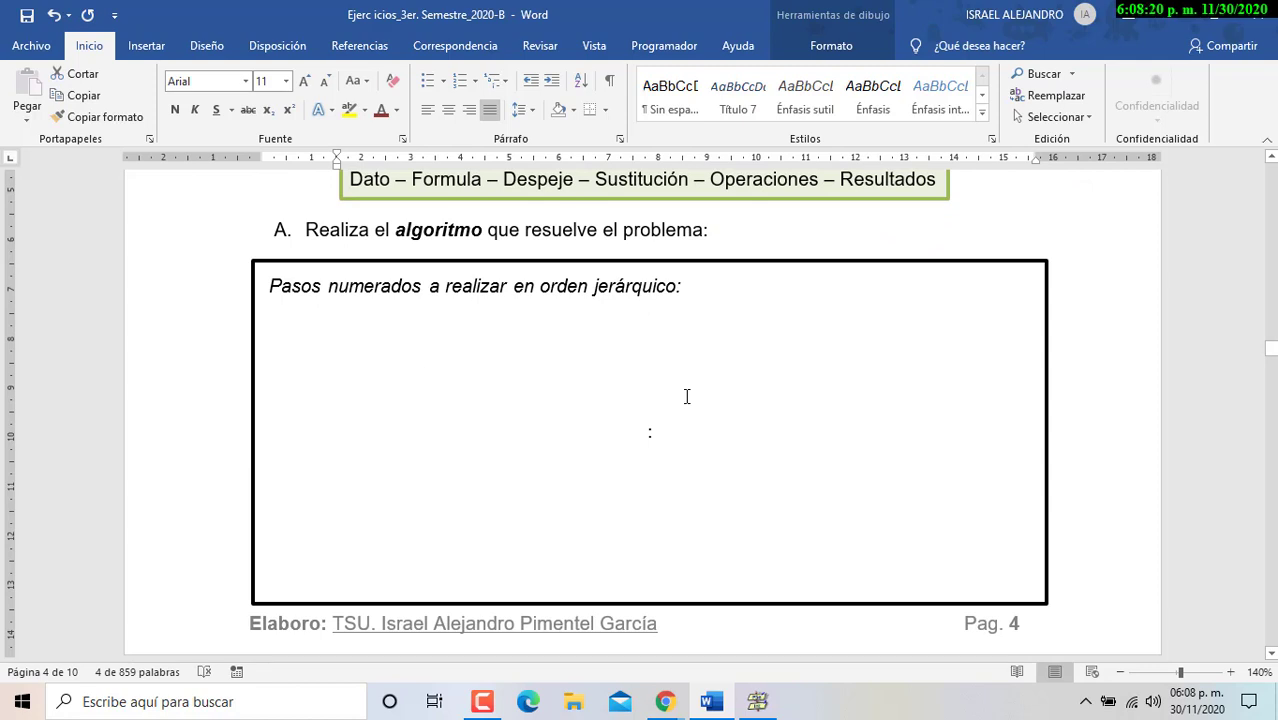
pyautogui.scroll(-8, 668, 385)
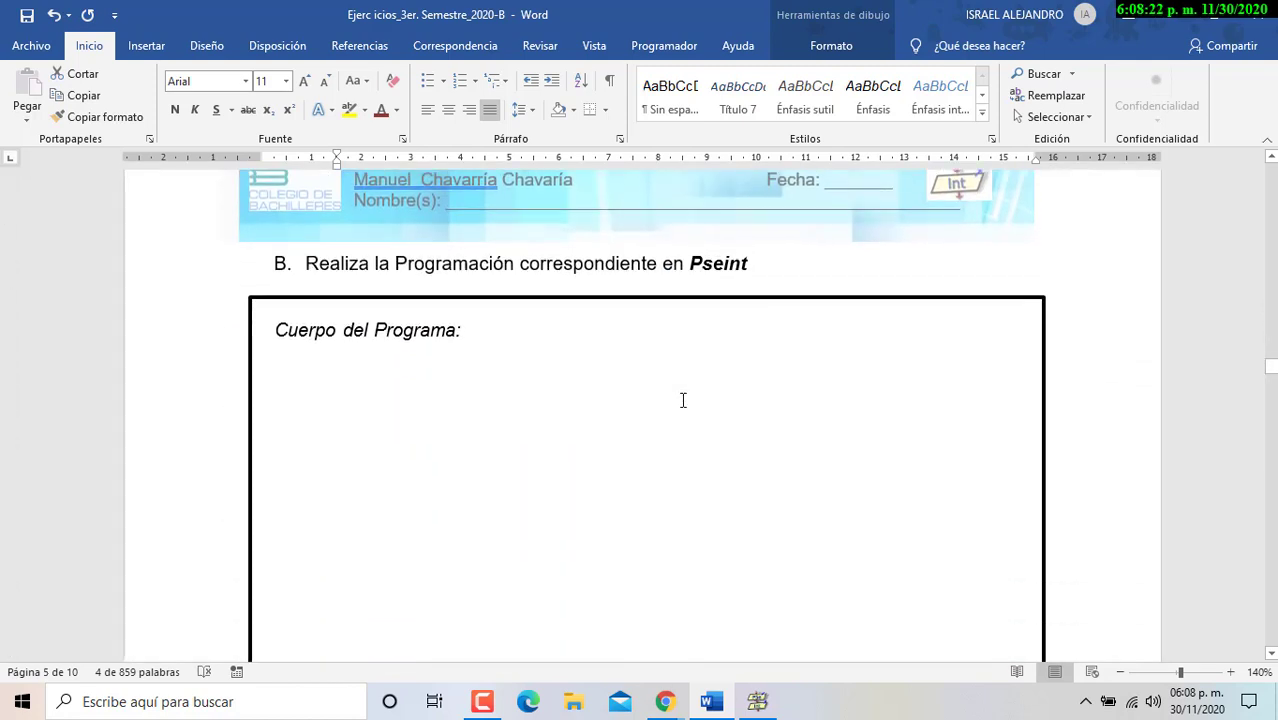
pyautogui.scroll(-1, 683, 400)
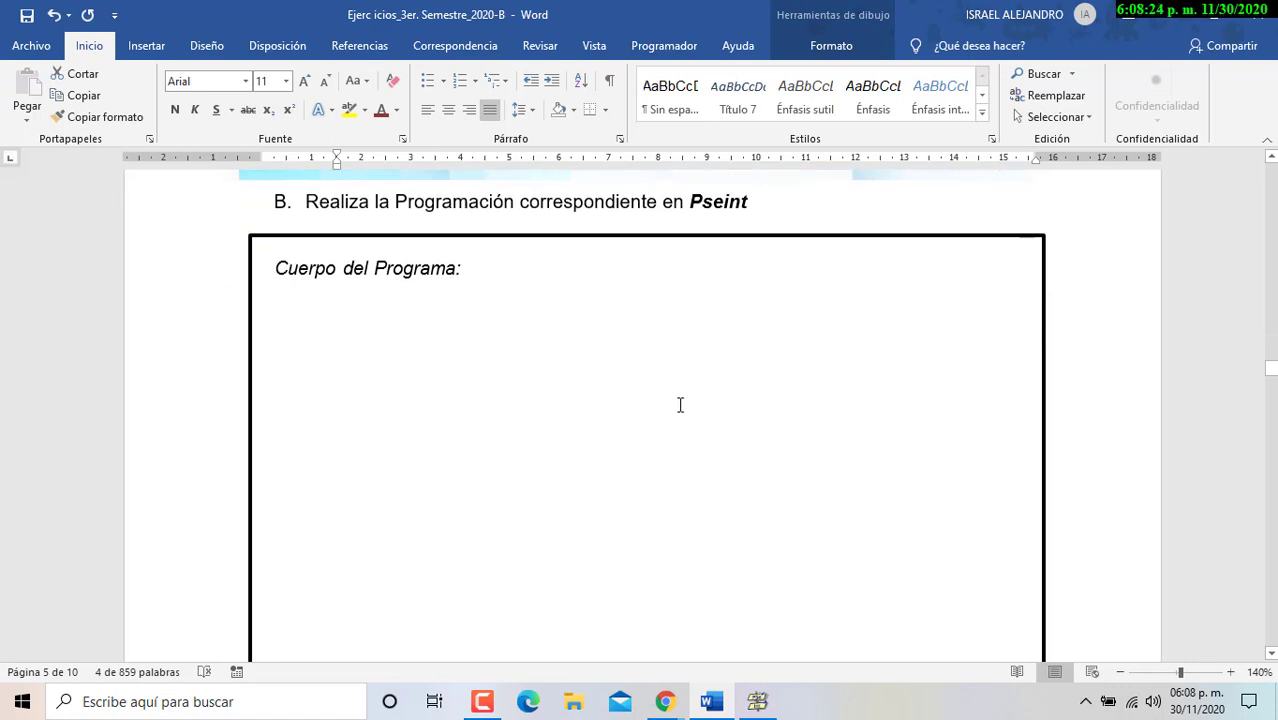
pyautogui.scroll(-1, 676, 418)
pyautogui.scroll(-5, 676, 418)
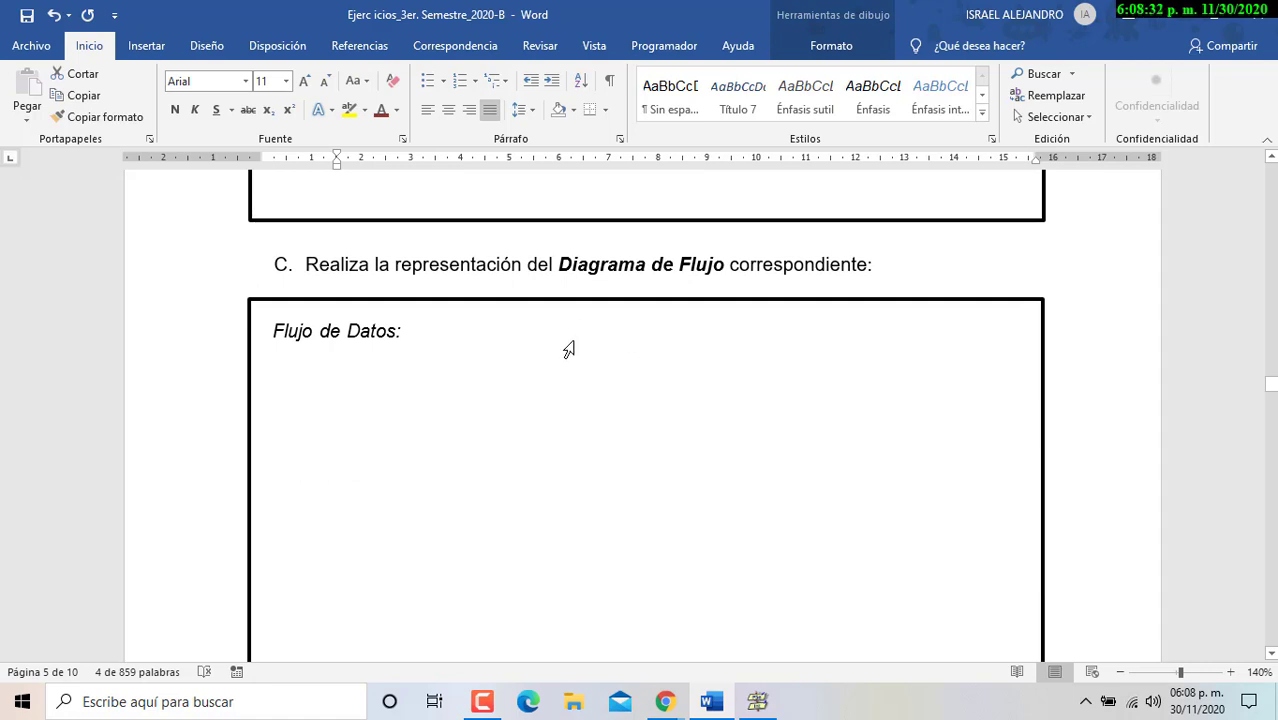
pyautogui.scroll(-8, 582, 359)
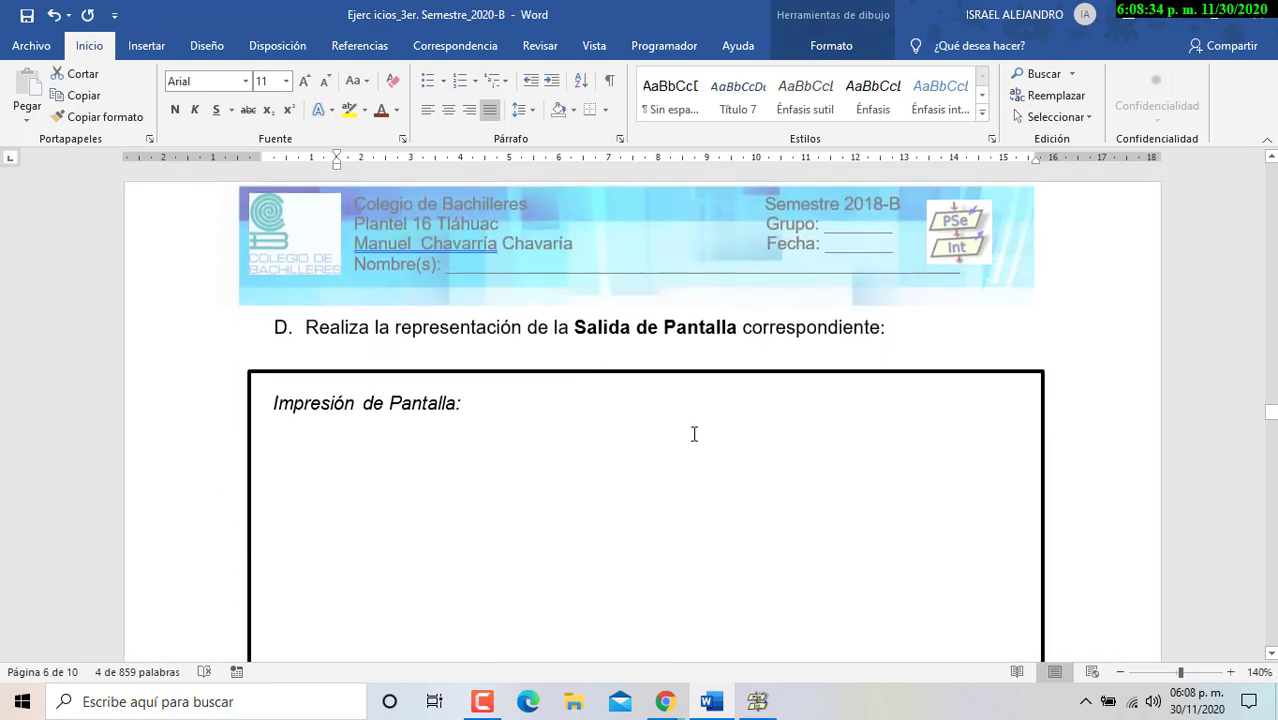
pyautogui.scroll(-1, 694, 434)
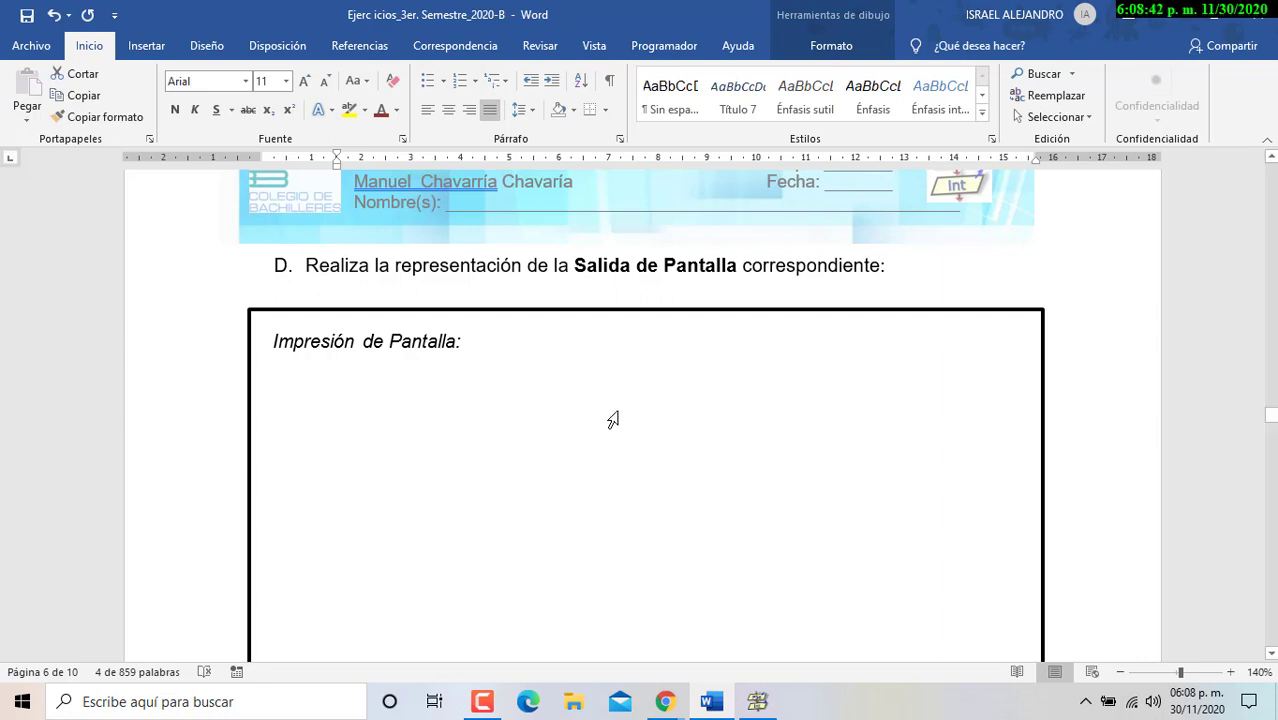
# Go back over exercise VII's Cuerpo del Programa and Flujo de Datos boxes.
pyautogui.scroll(10, 612, 414)
pyautogui.scroll(-1, 630, 416)
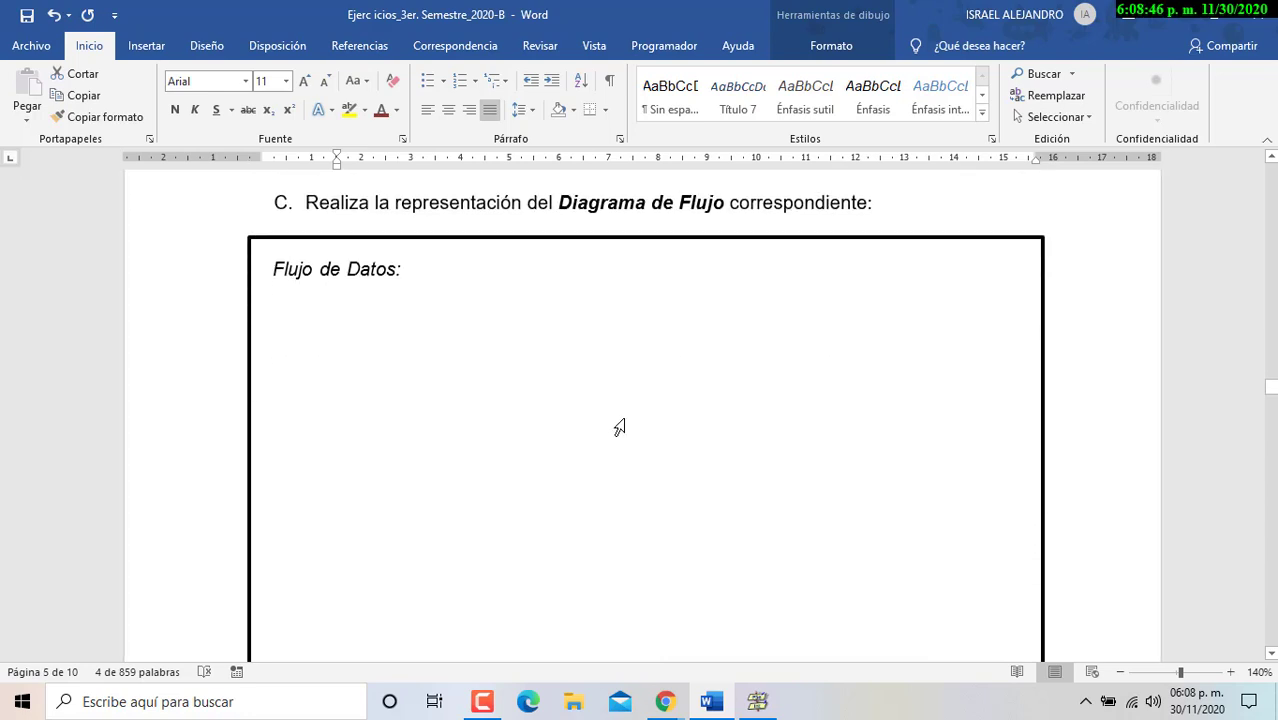
pyautogui.scroll(3, 616, 425)
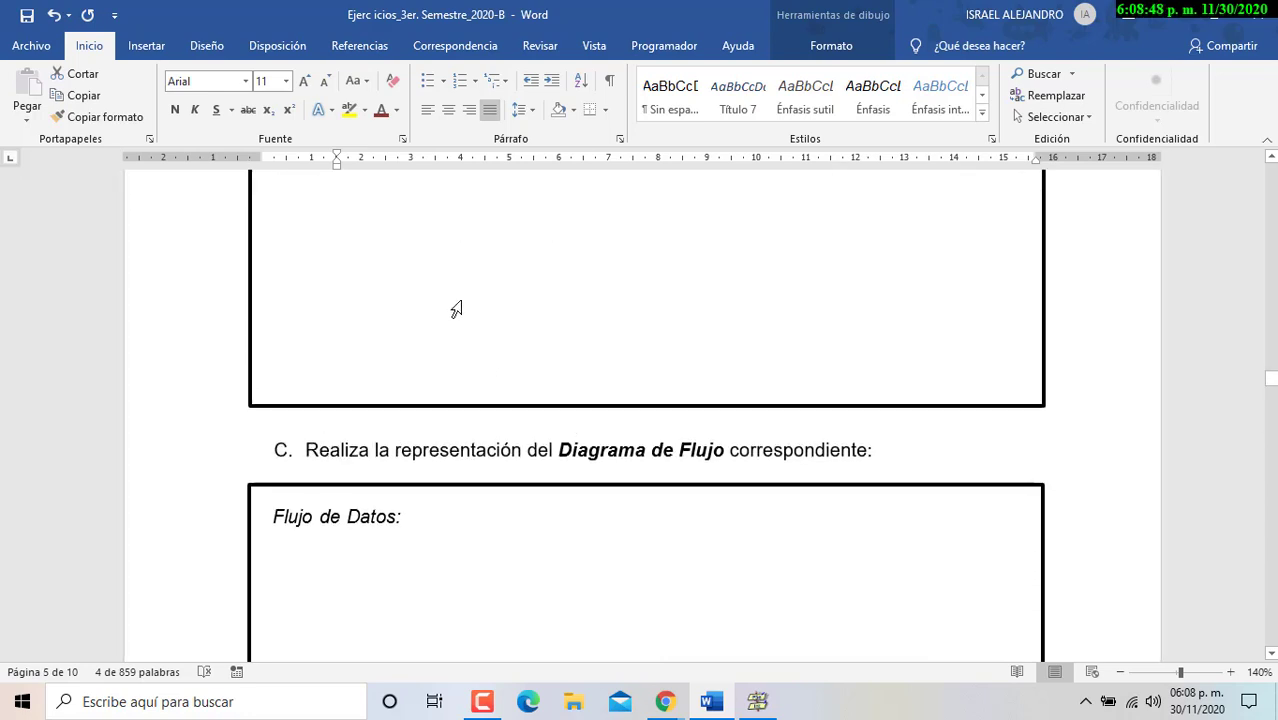
pyautogui.scroll(2, 499, 353)
pyautogui.scroll(1, 495, 358)
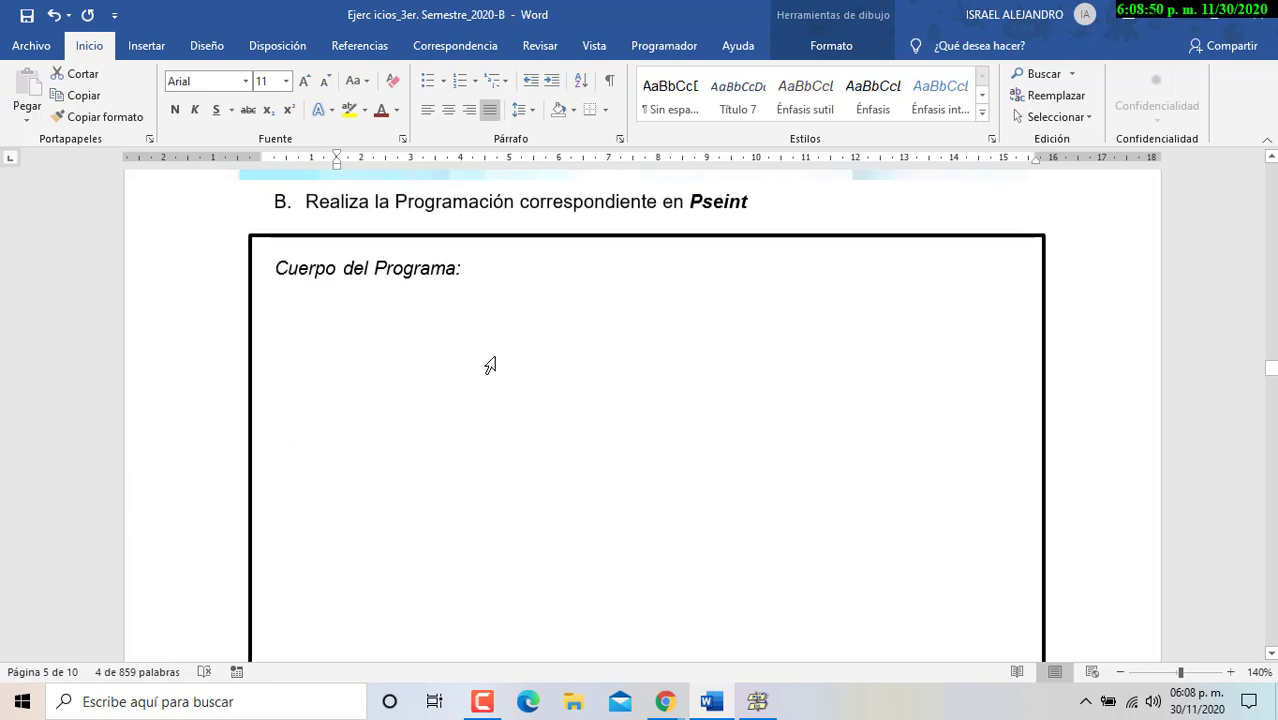
pyautogui.scroll(-1, 507, 340)
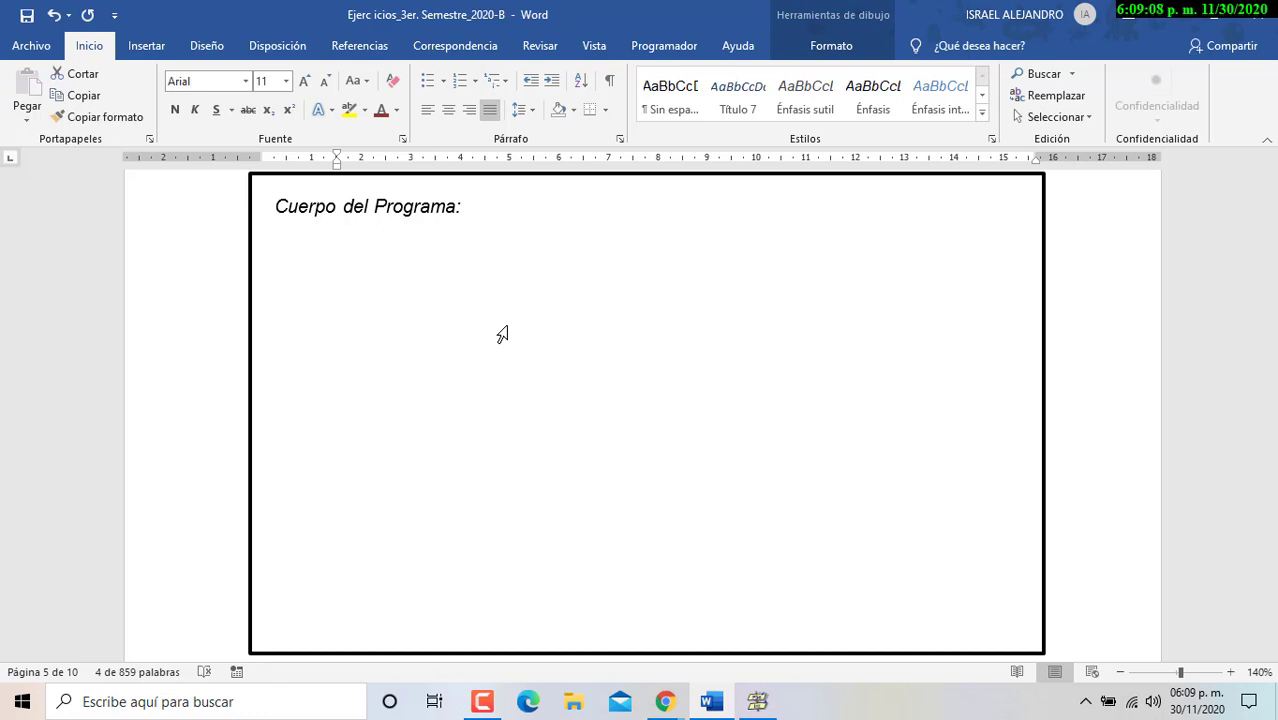
pyautogui.scroll(-20, 408, 330)
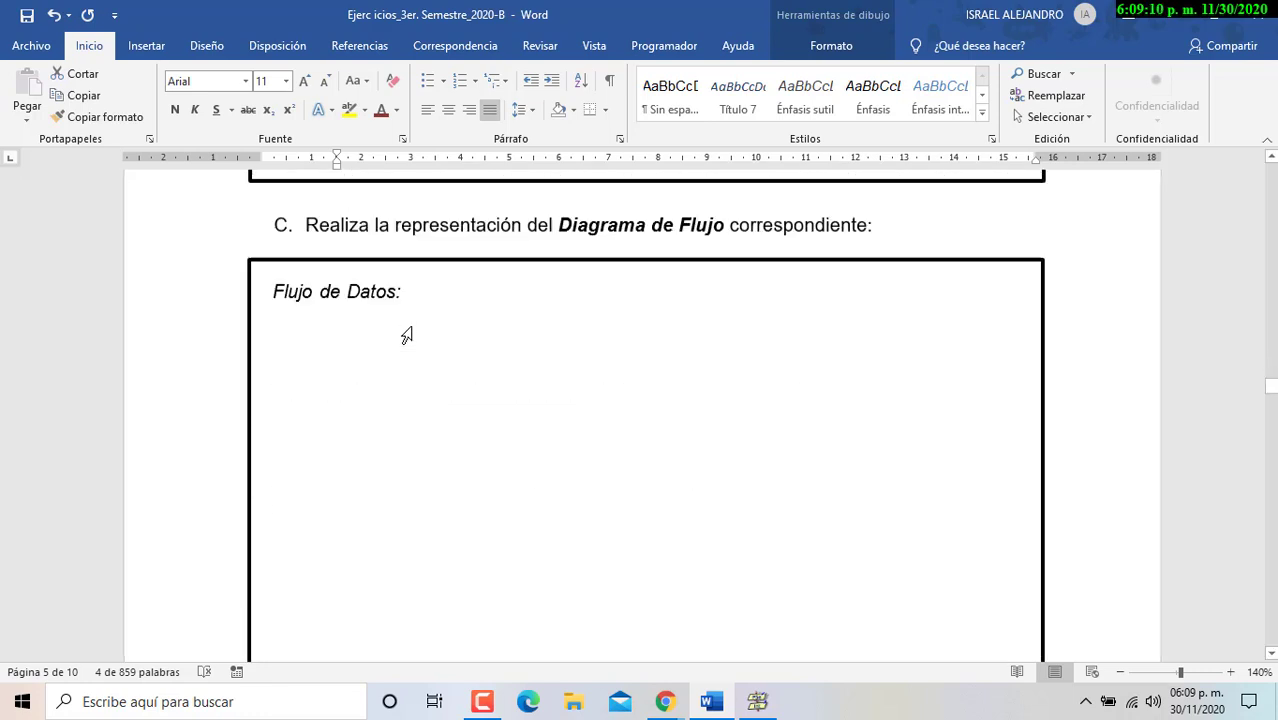
# Examine exercise VIII's sphere area and volume problem with radius 18.6, its formulas and its answer boxes E onward.
pyautogui.scroll(-7, 410, 345)
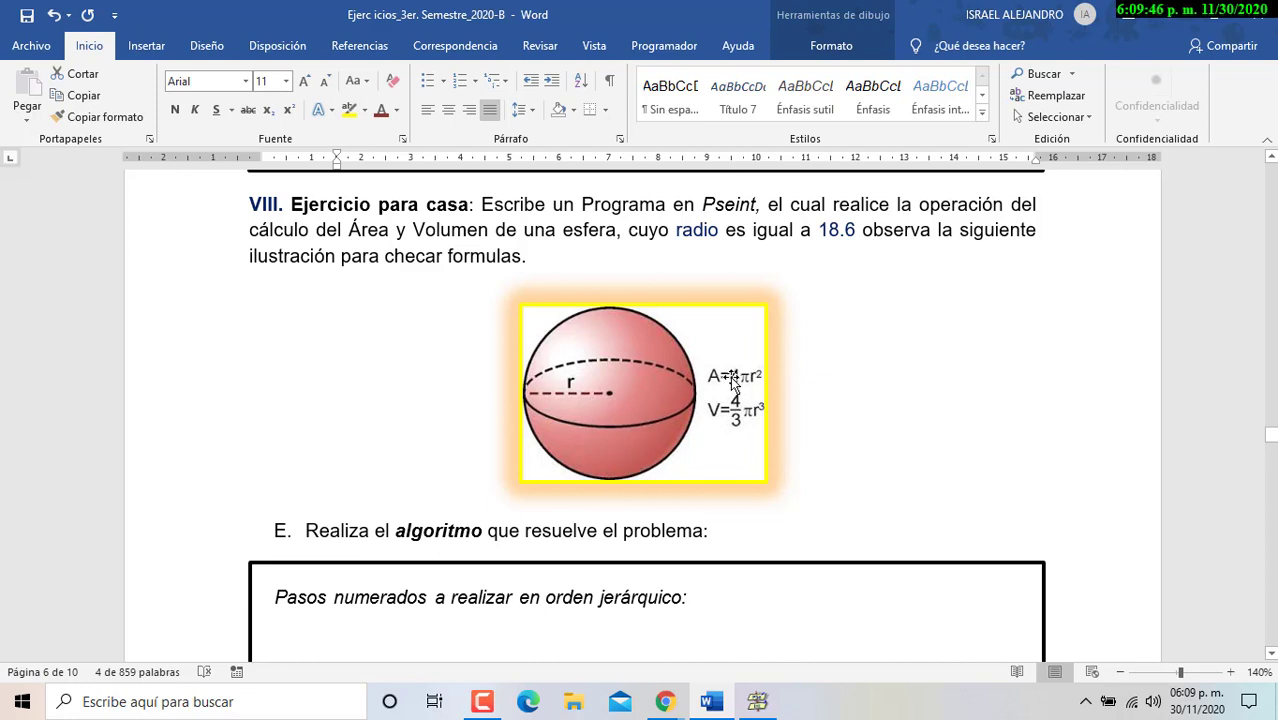
pyautogui.scroll(-3, 673, 468)
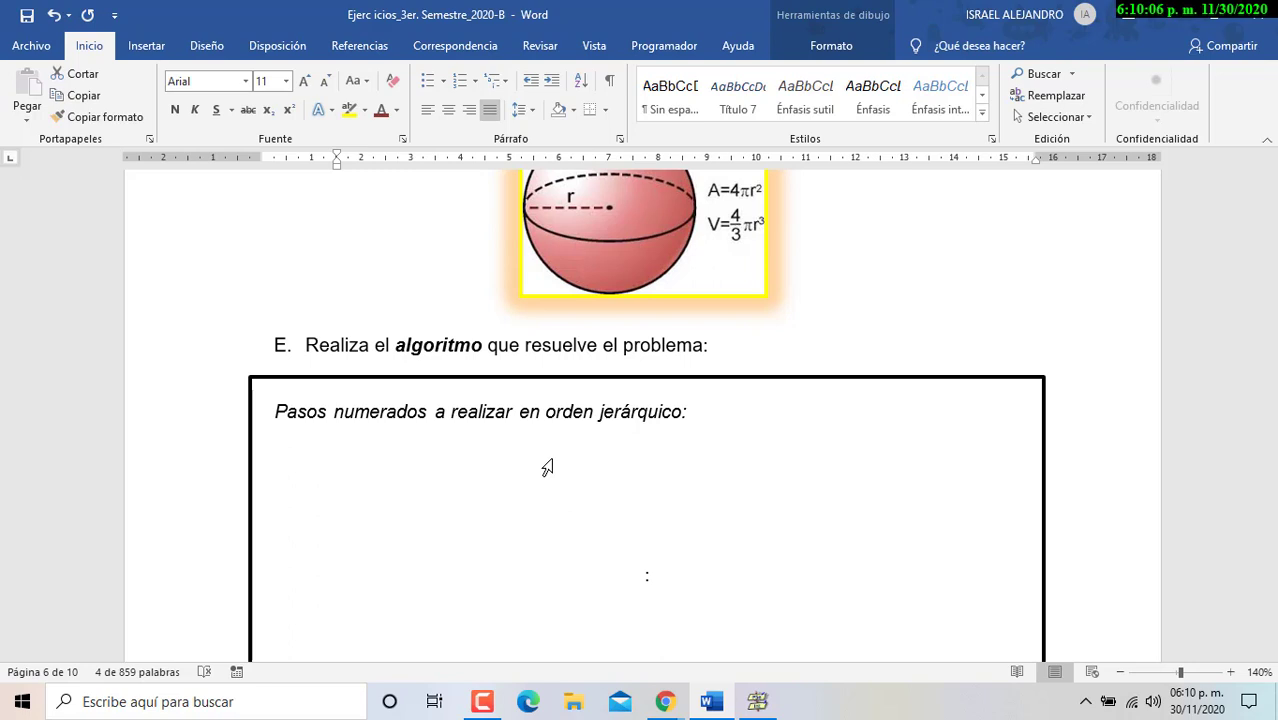
pyautogui.scroll(-10, 491, 534)
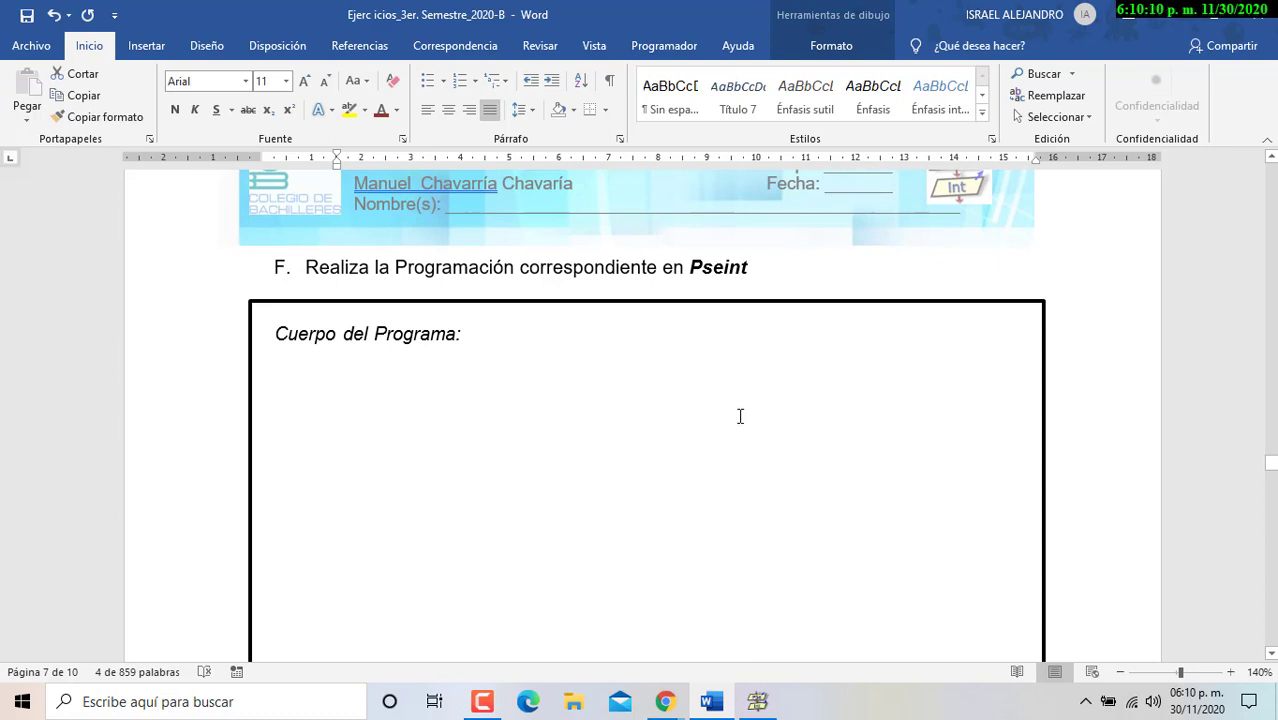
pyautogui.scroll(-10, 739, 420)
pyautogui.scroll(-3, 735, 438)
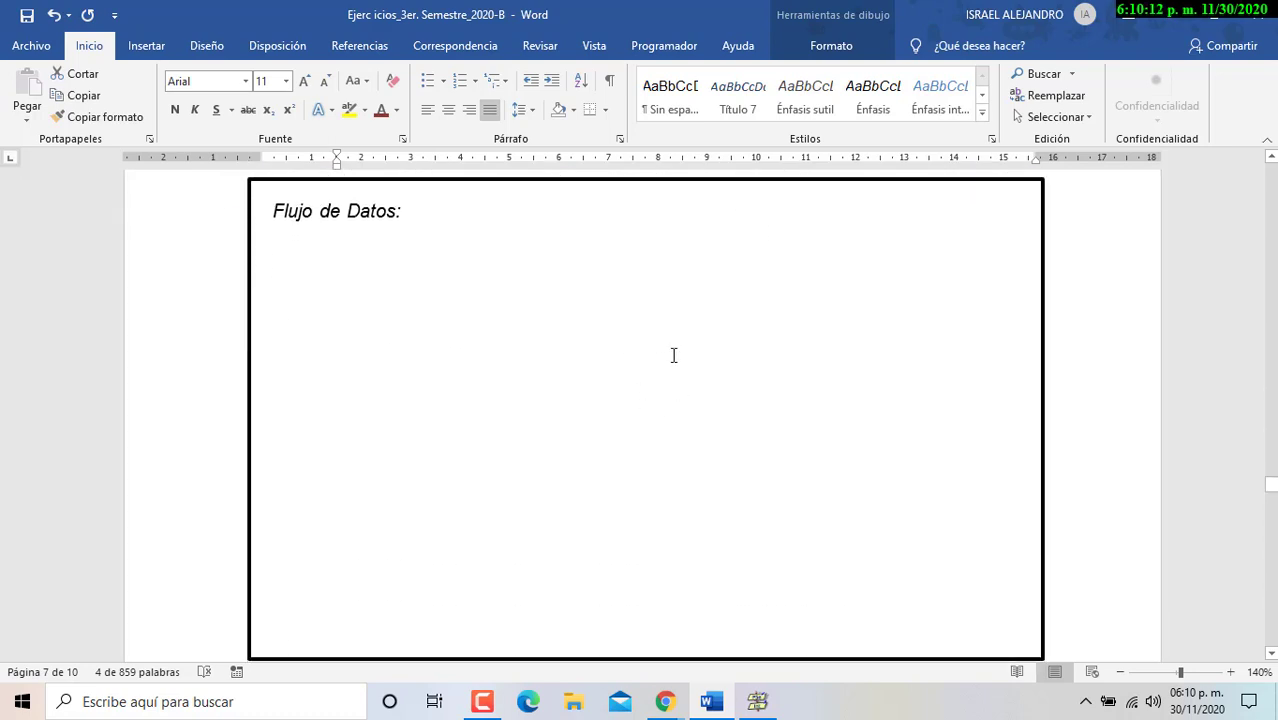
pyautogui.scroll(-8, 673, 354)
pyautogui.scroll(-6, 675, 358)
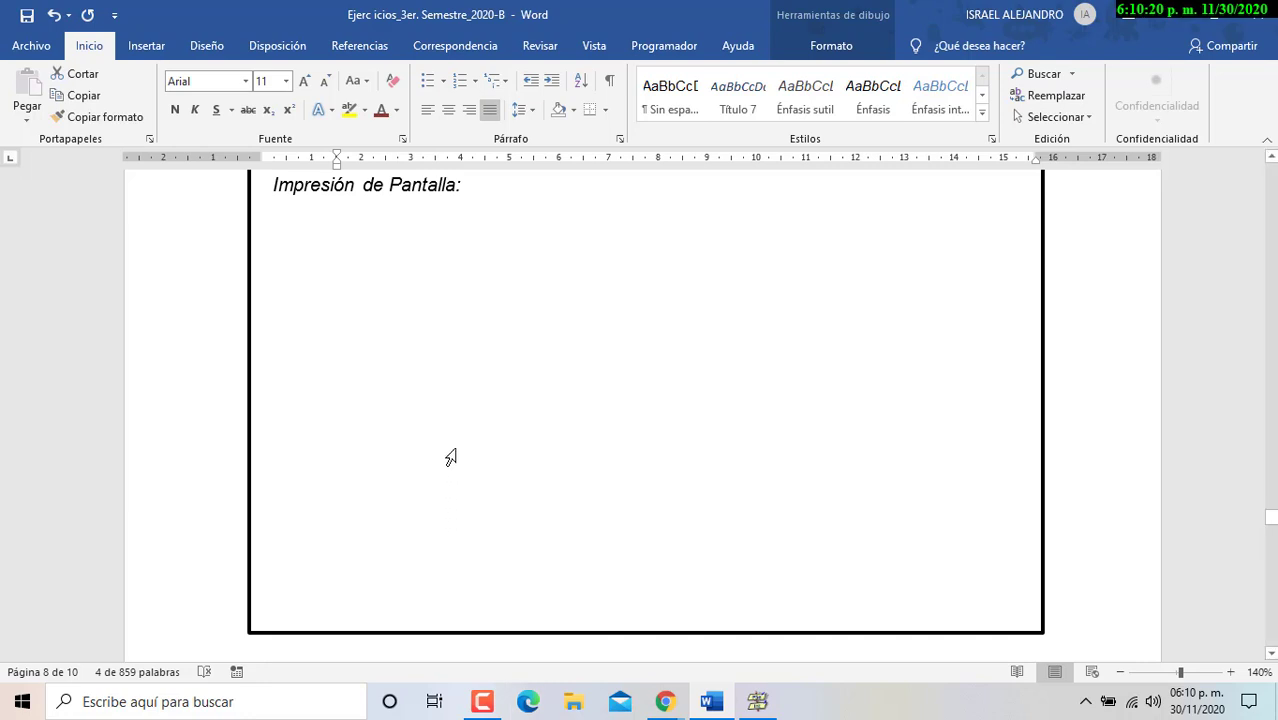
# Examine exercise IX's triangle perimeter and area problem and its answer boxes, and select the text placeholder under Reflexión.
pyautogui.scroll(-5, 456, 437)
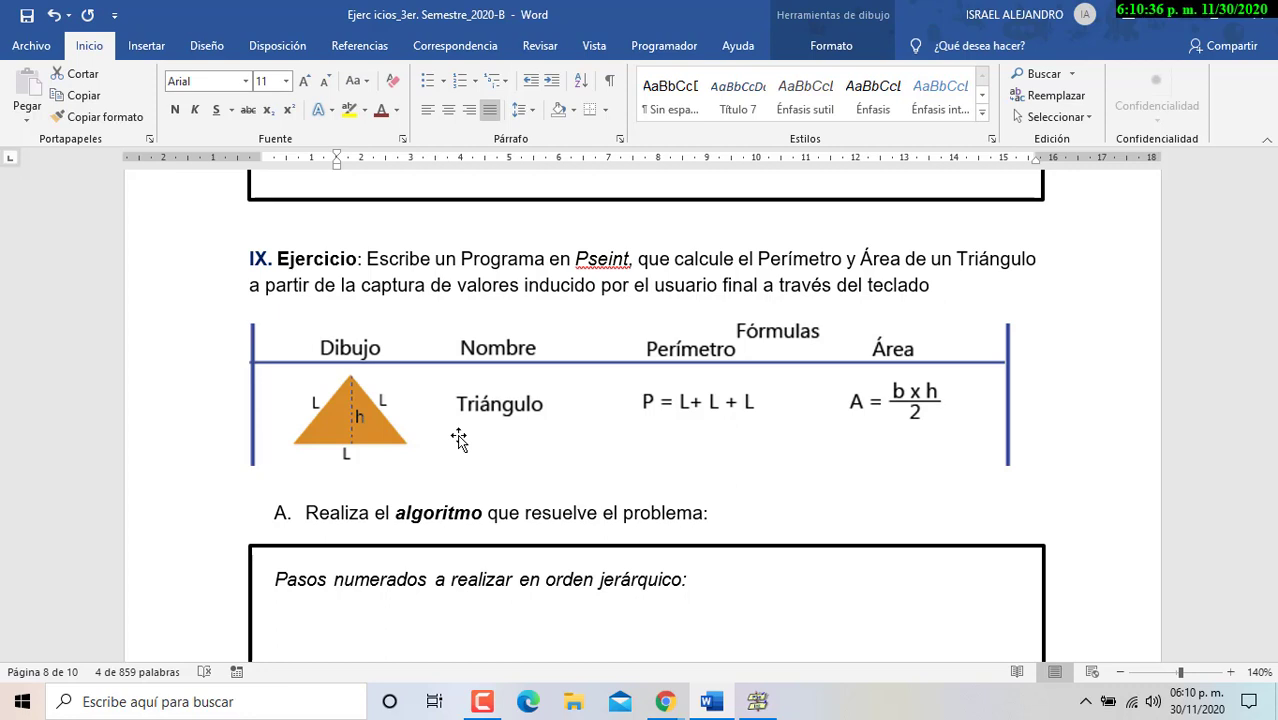
pyautogui.scroll(-3, 510, 450)
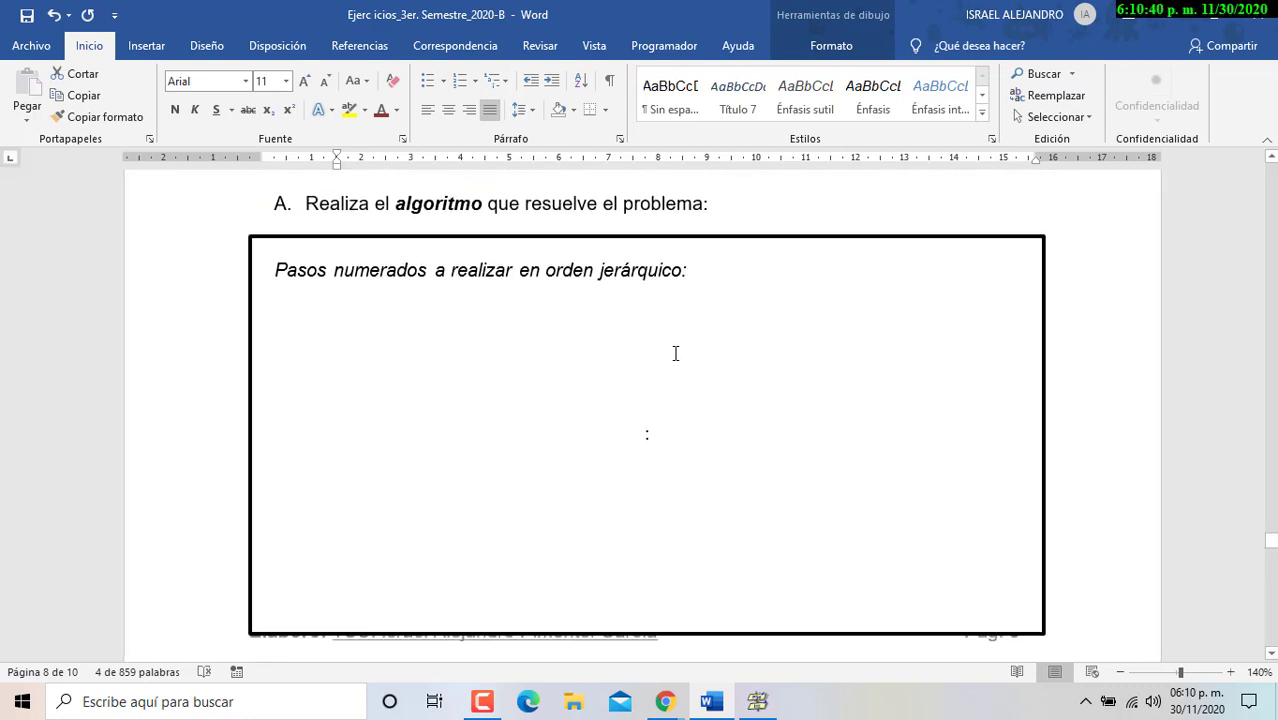
pyautogui.scroll(-12, 675, 353)
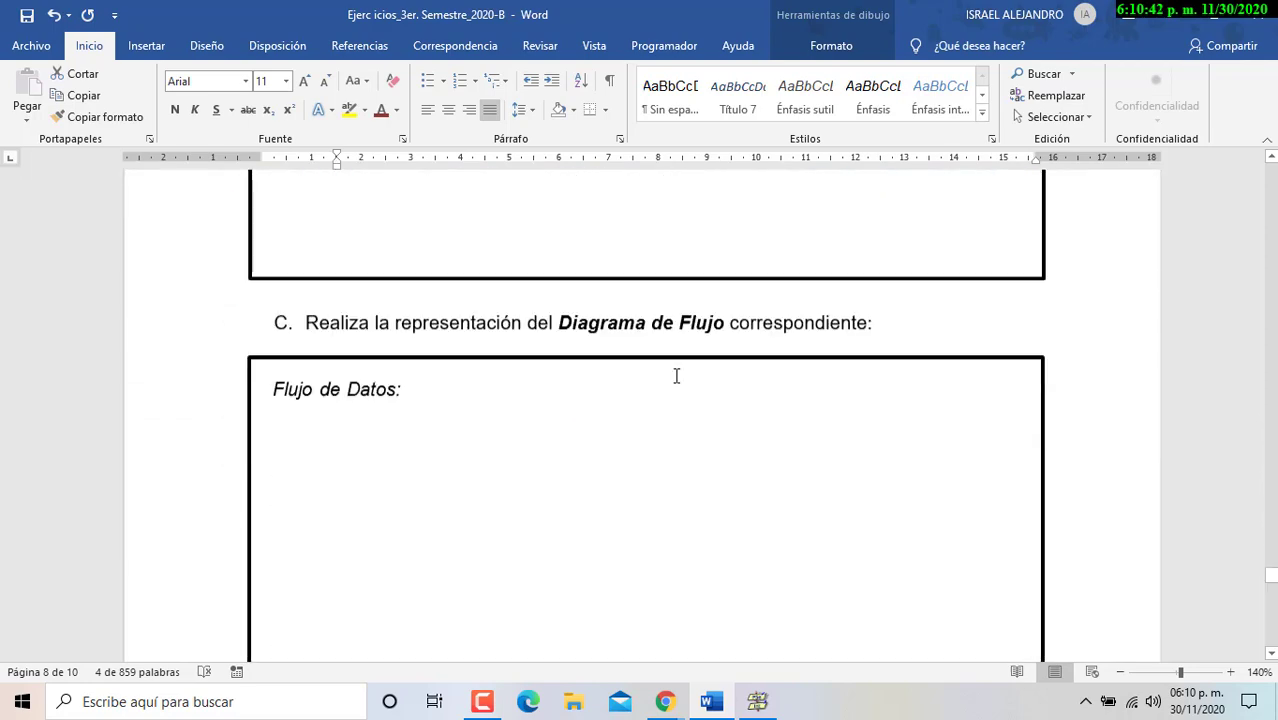
pyautogui.scroll(-10, 676, 376)
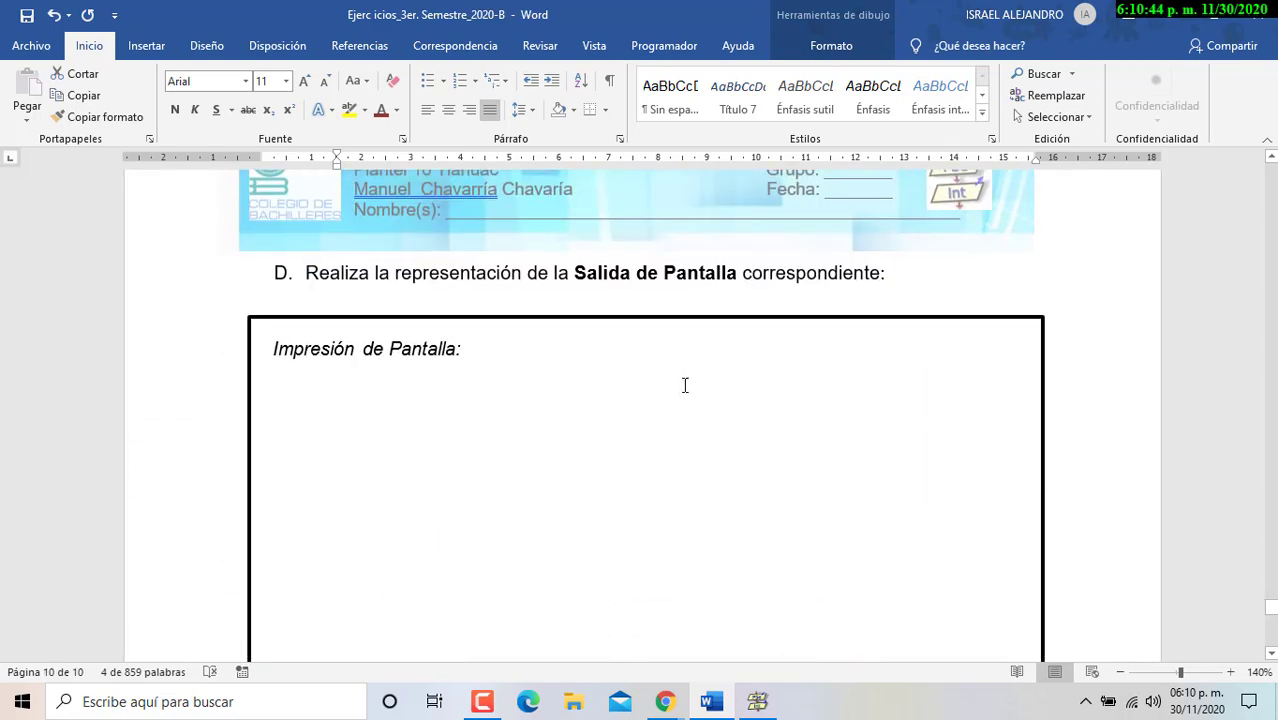
pyautogui.scroll(-6, 685, 400)
pyautogui.click(534, 333)
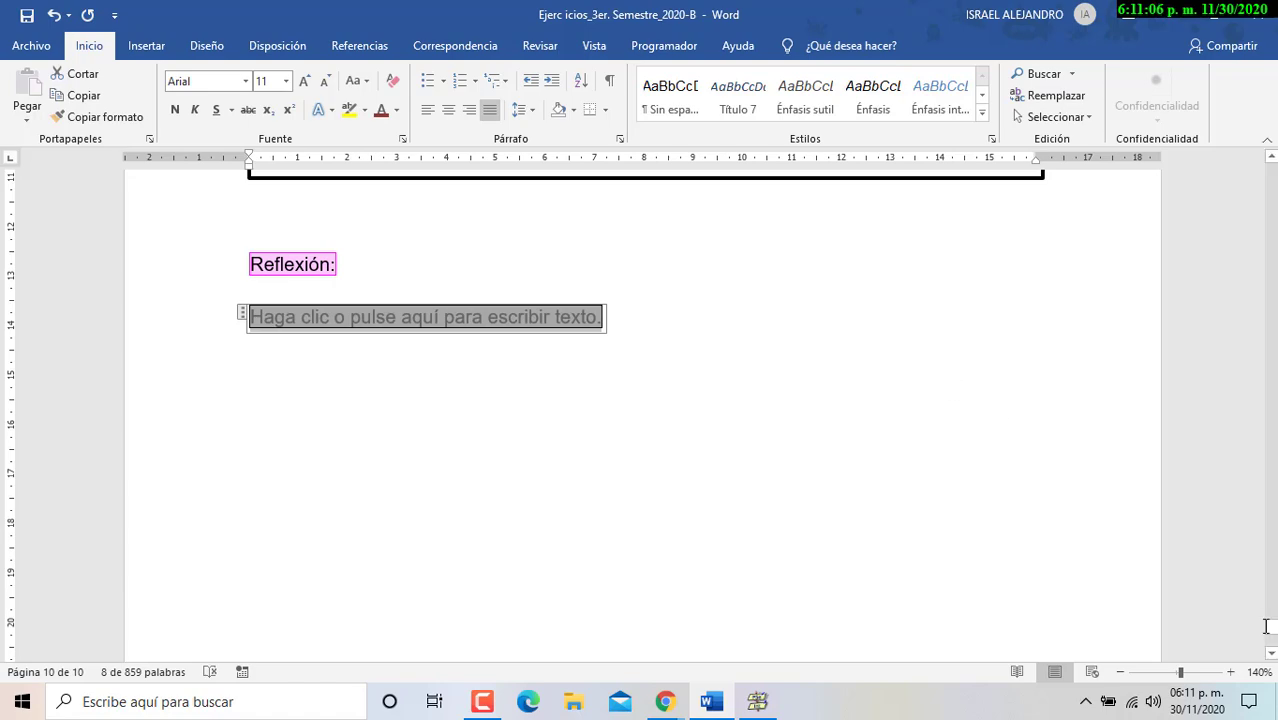
# Return to the beginning of the document to review the Objetivo and the first instructions.
pyautogui.moveTo(1274, 632); pyautogui.dragTo(1270, 170)
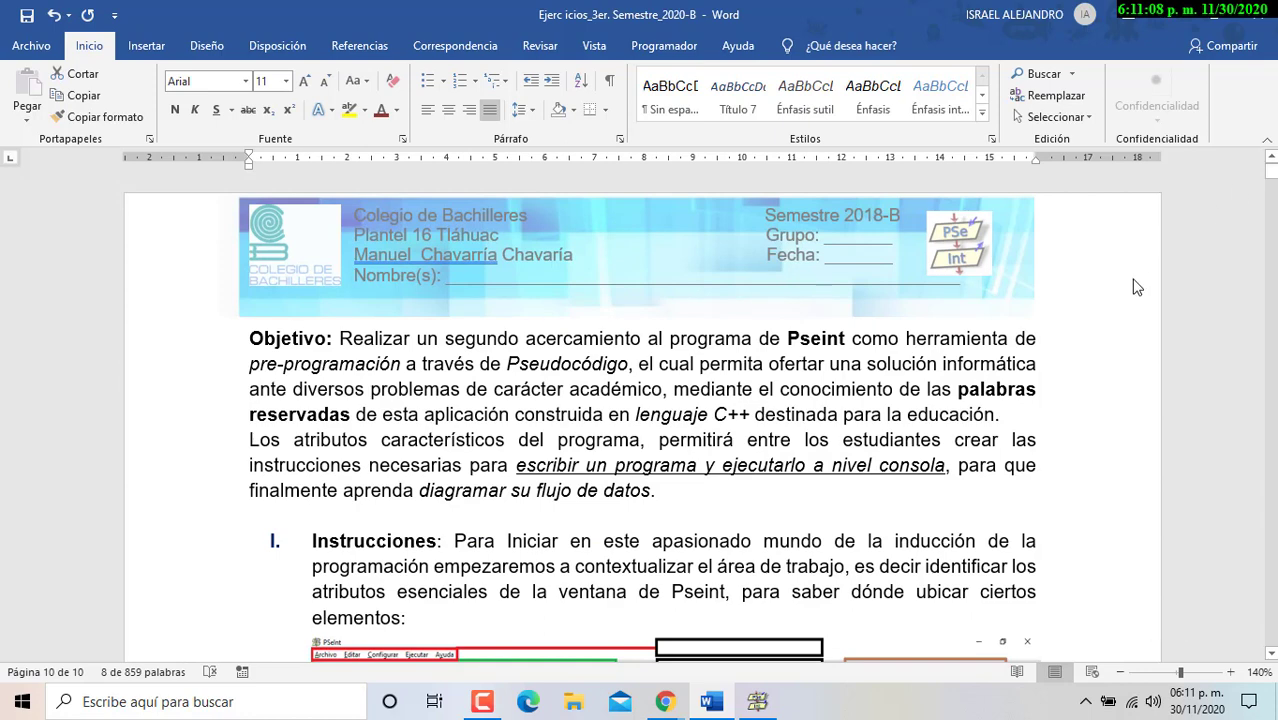
pyautogui.scroll(-1, 1133, 288)
pyautogui.scroll(1, 1133, 288)
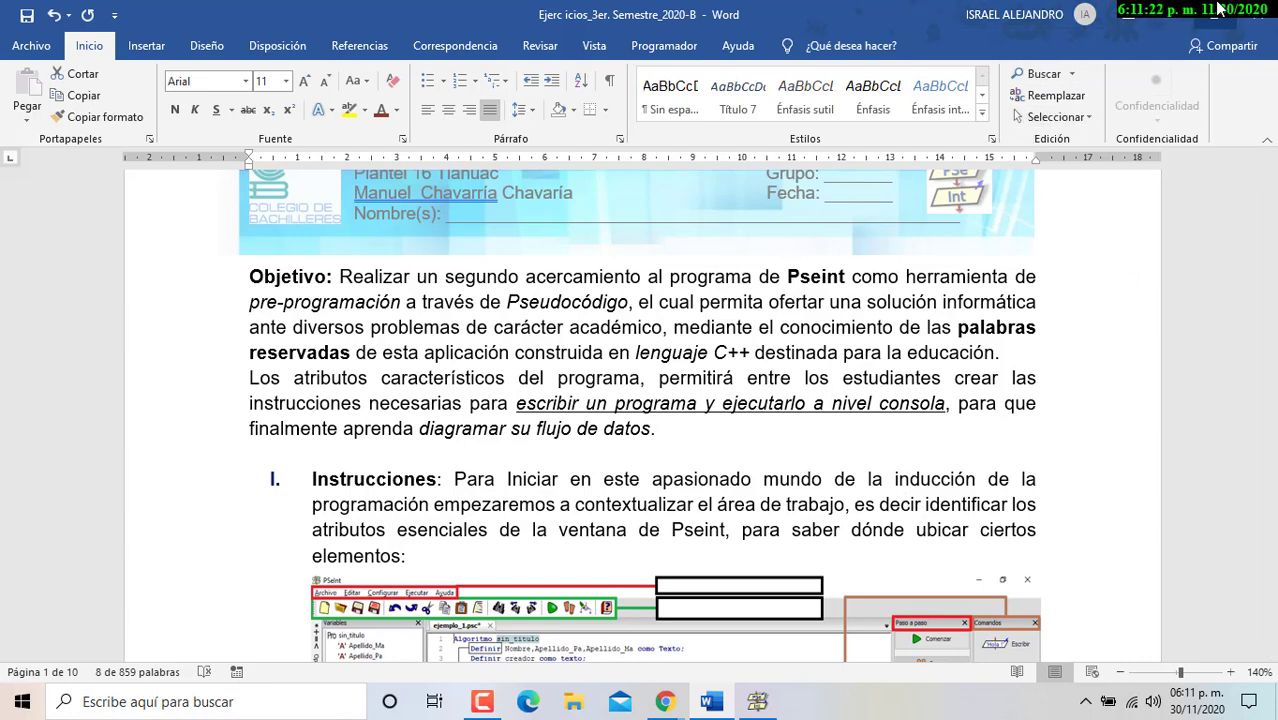
# Close the exercise document, the PSeInt desktop program and the online PSeInt session window from rollApp.
pyautogui.click(1255, 20)
pyautogui.click(638, 387)
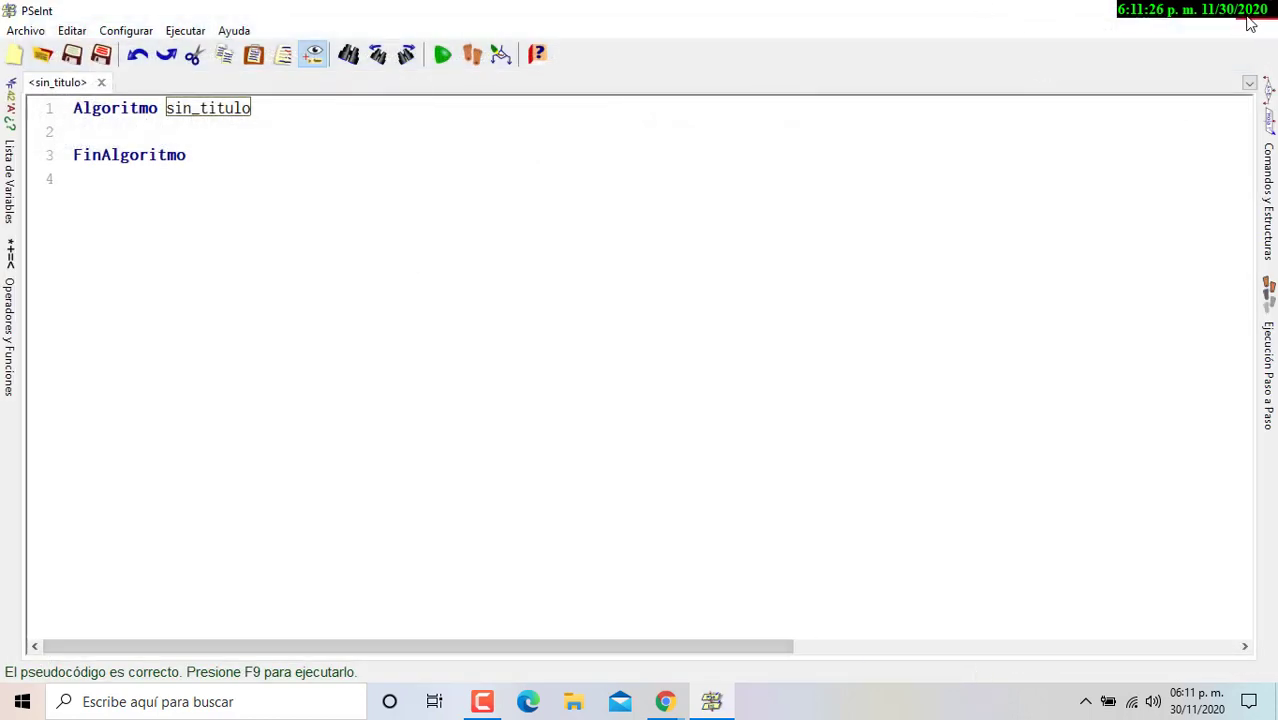
pyautogui.click(1266, 10)
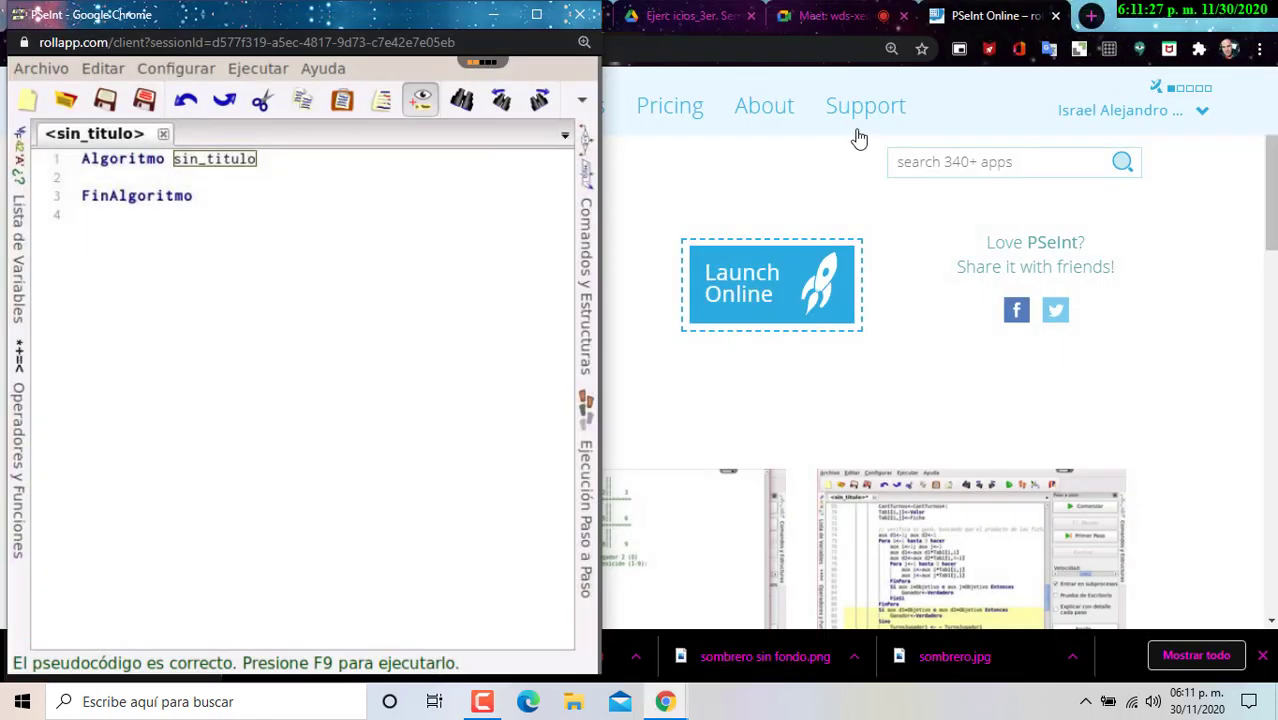
pyautogui.click(579, 14)
pyautogui.click(397, 147)
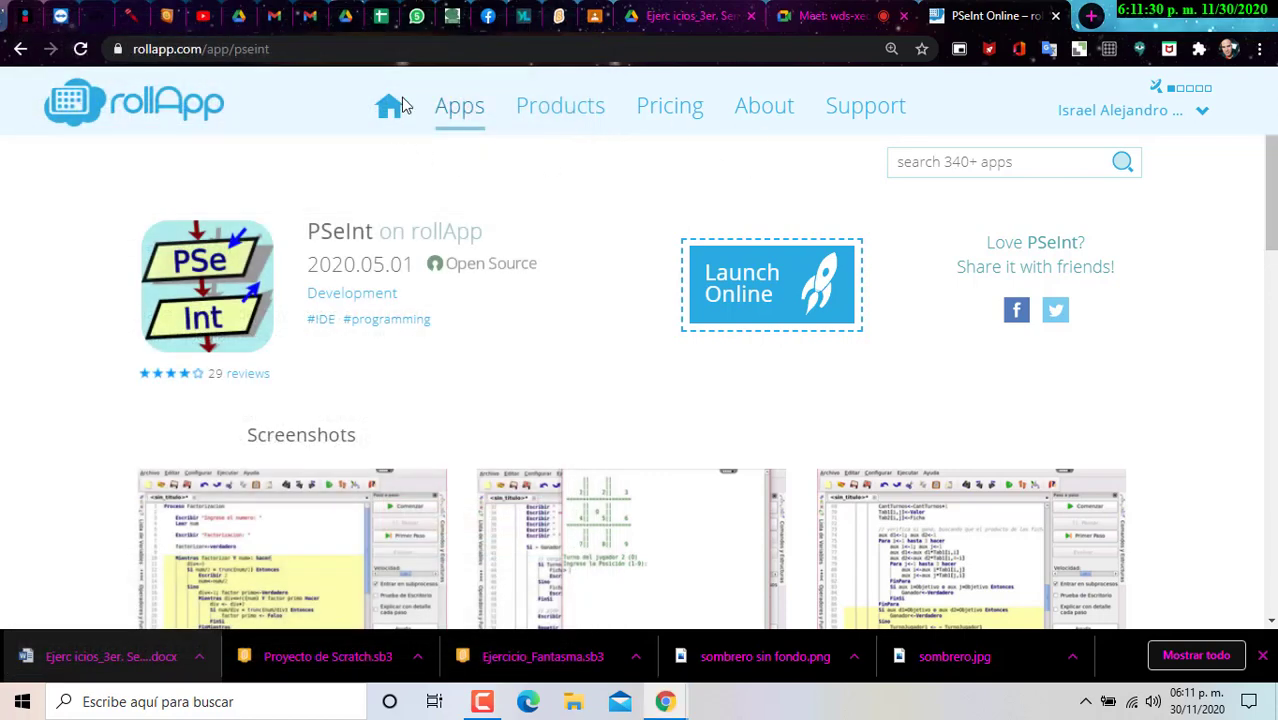
# Switch to the exercise document in the browser, and open File Explorer with the folders of drive E: in view.
pyautogui.click(640, 16)
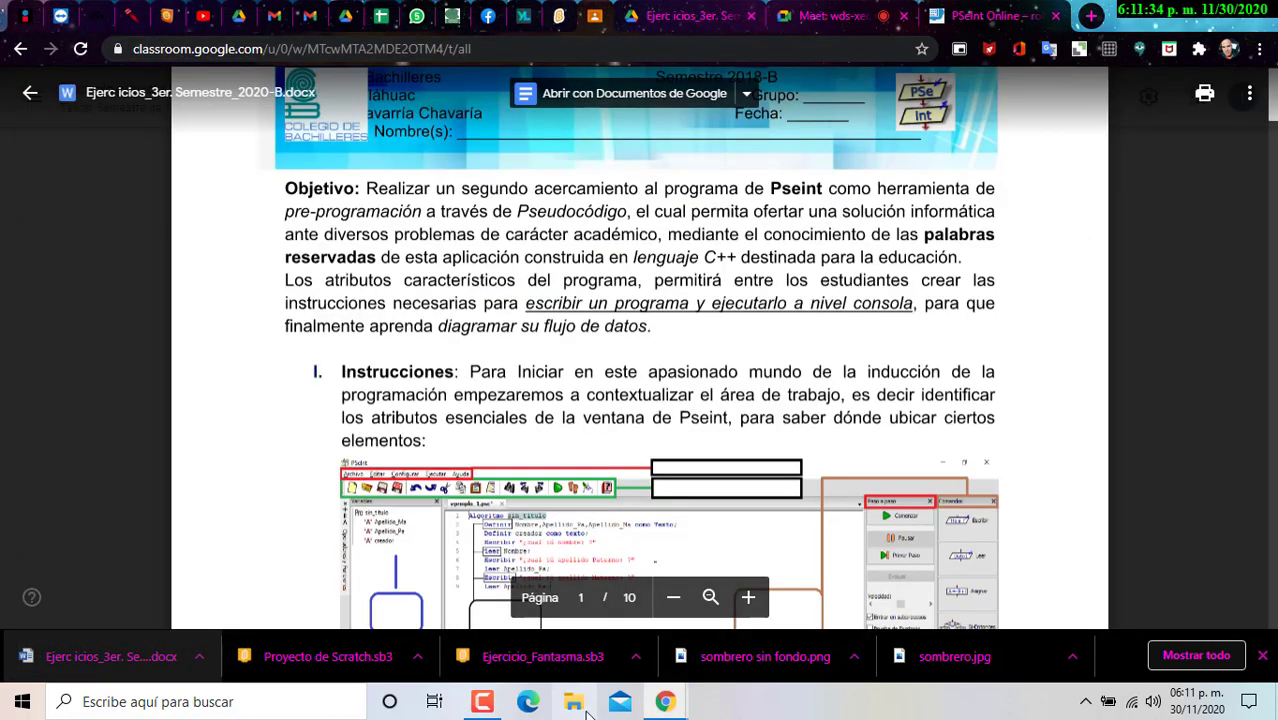
pyautogui.press('super+e')
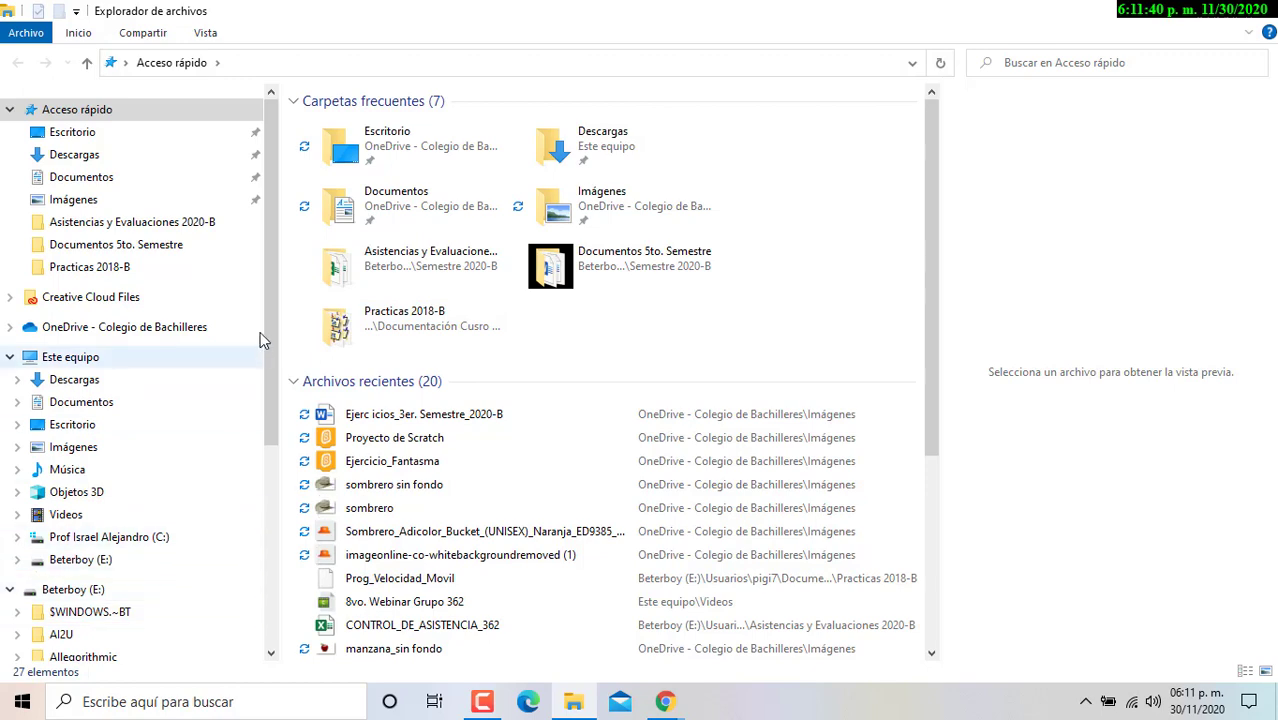
pyautogui.moveTo(267, 299); pyautogui.dragTo(267, 479)
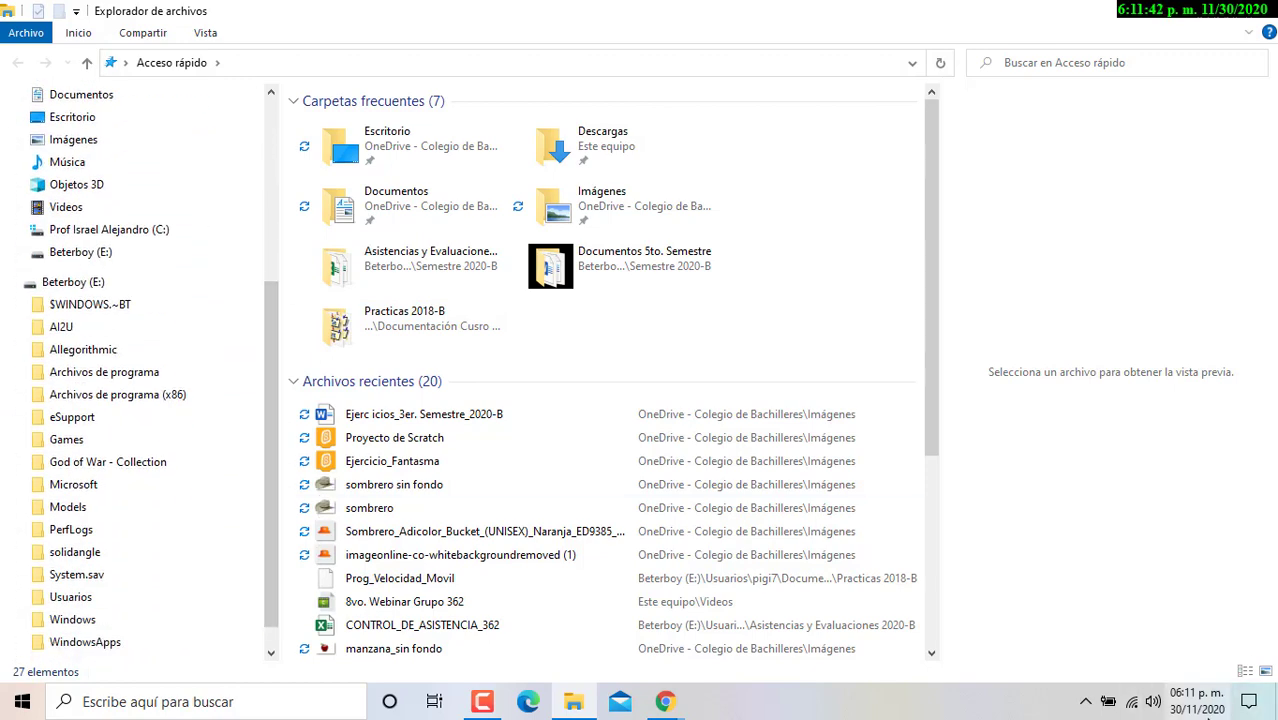
# Open the system calendar and point out Monday, 30 November 2020.
pyautogui.click(1196, 701)
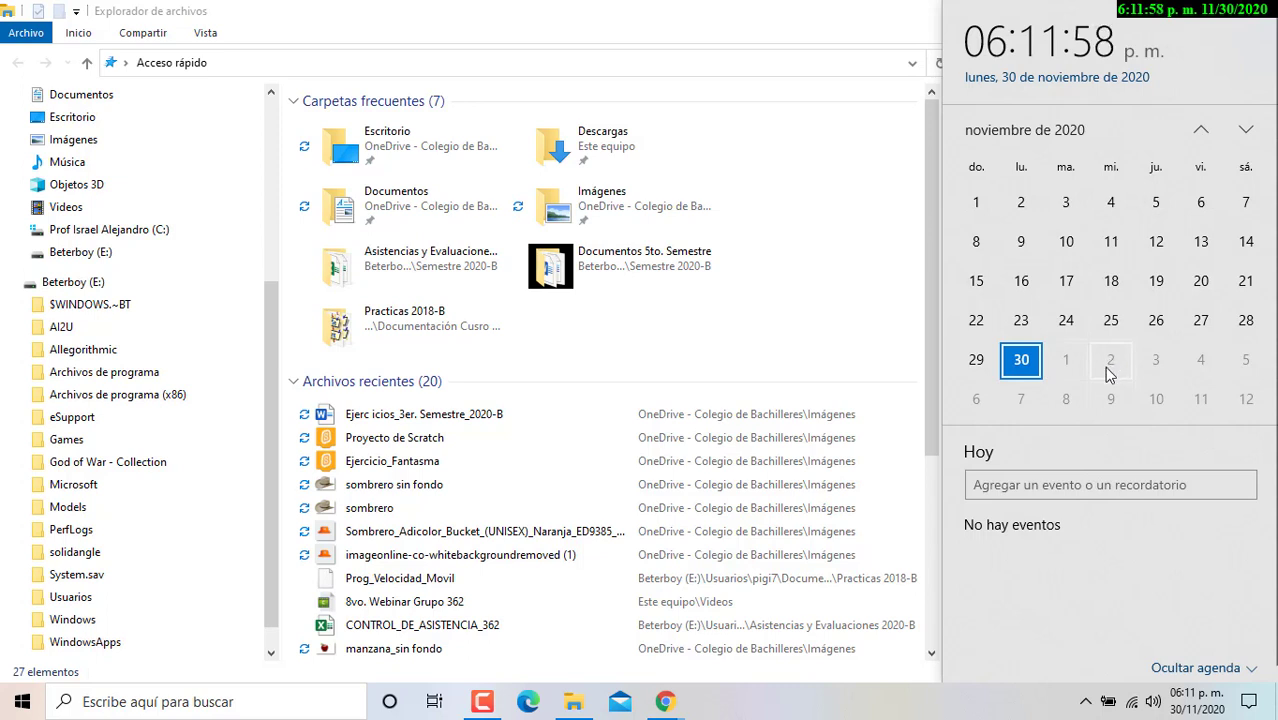
pyautogui.click(1024, 362)
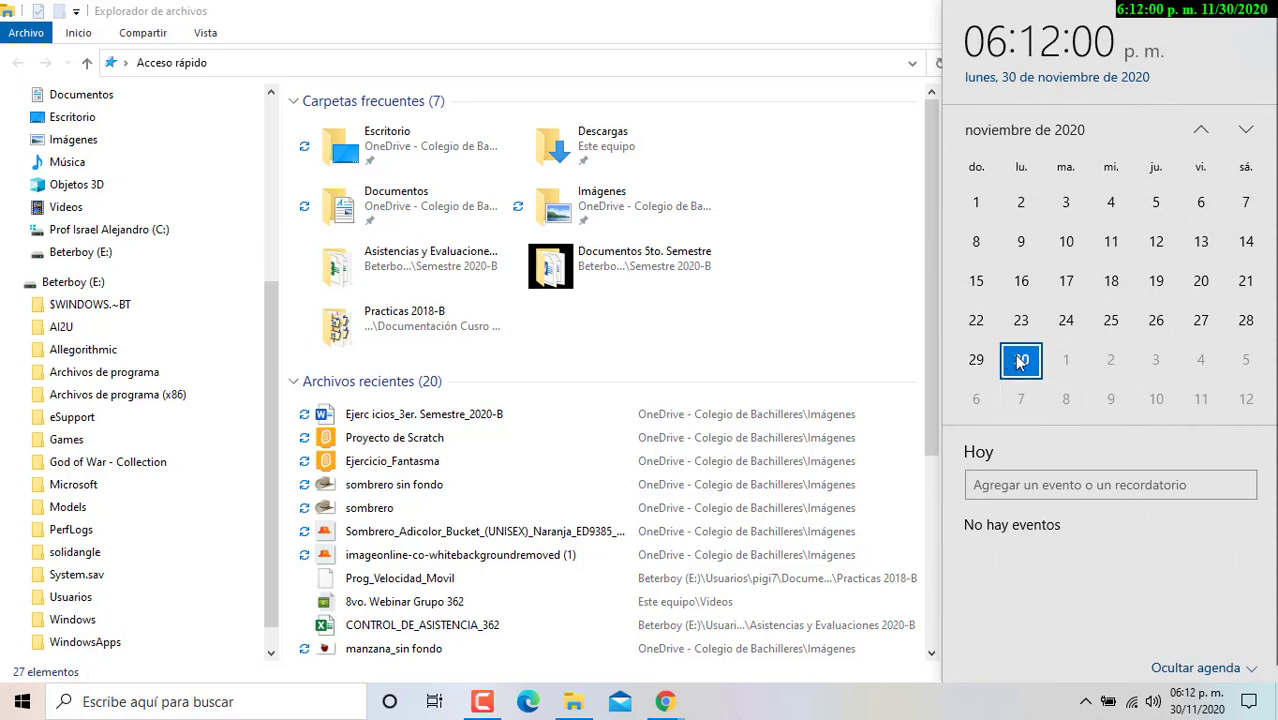
pyautogui.click(1032, 368)
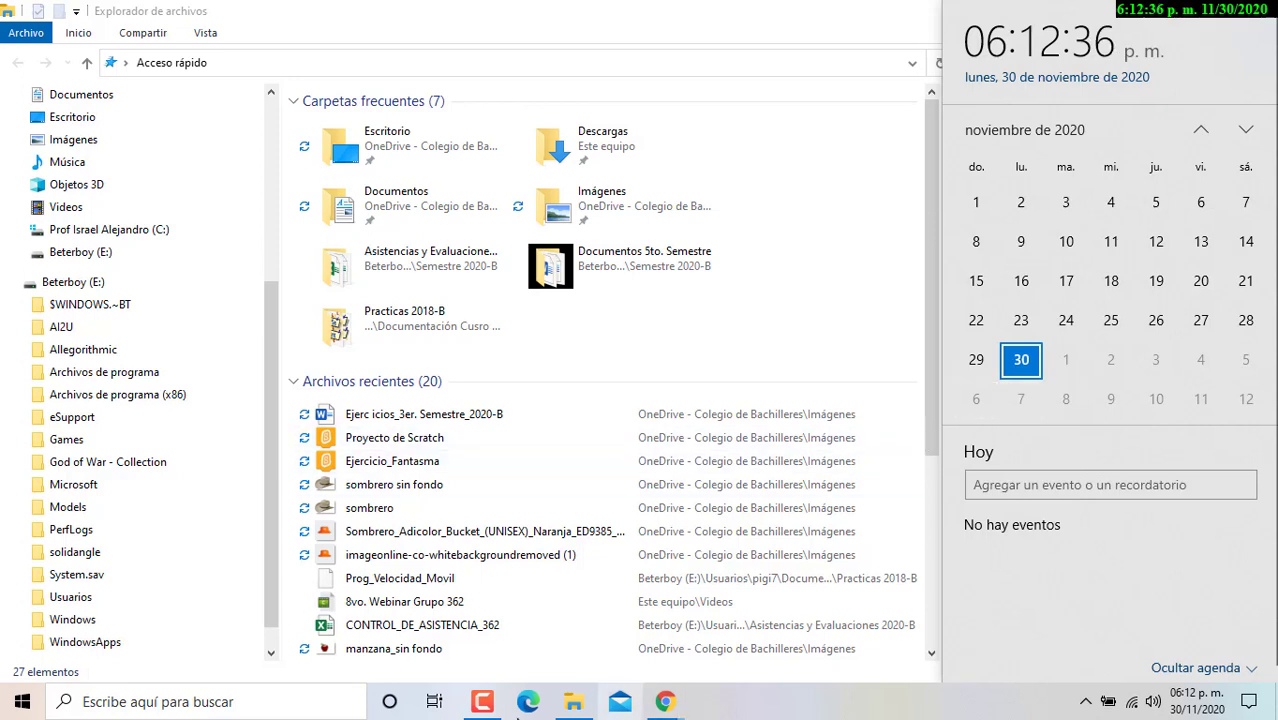
# Open the pigi7 folder inside Usuarios on drive E: and look through its subfolders for Documentos.
pyautogui.scroll(-1, 100, 500)
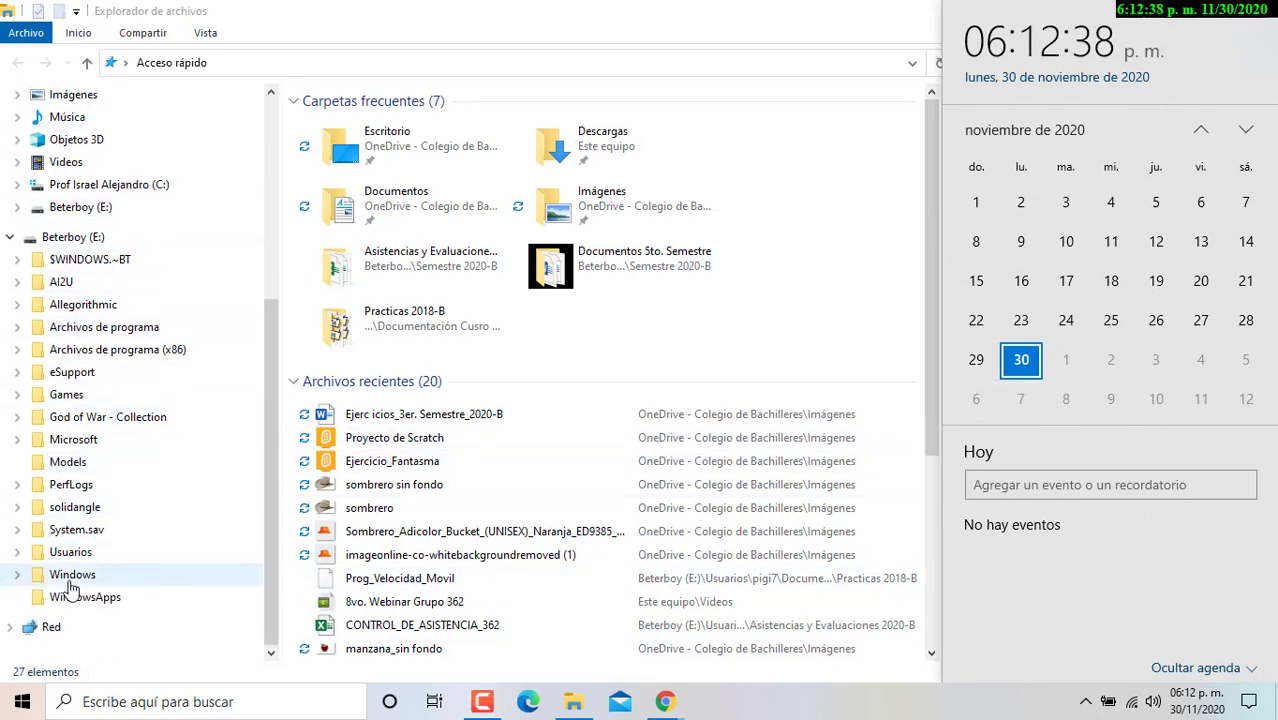
pyautogui.click(70, 553)
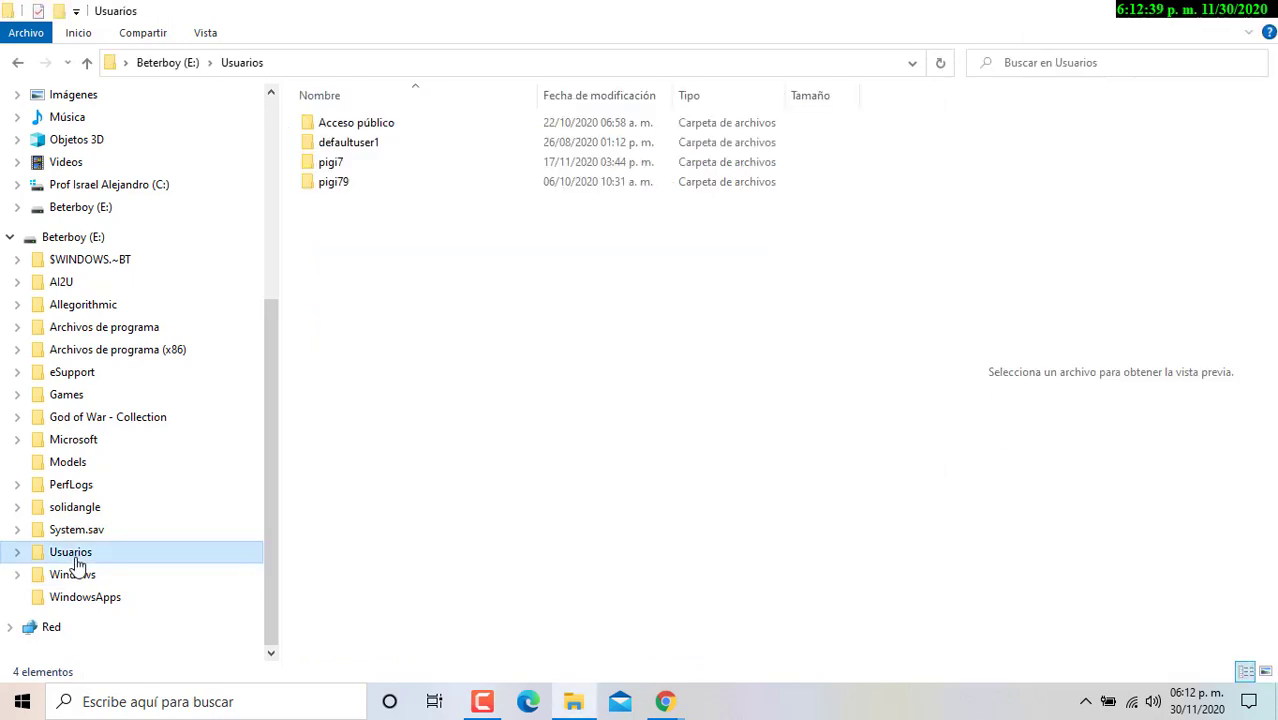
pyautogui.doubleClick(336, 164)
pyautogui.scroll(-6, 358, 453)
pyautogui.scroll(-1, 358, 453)
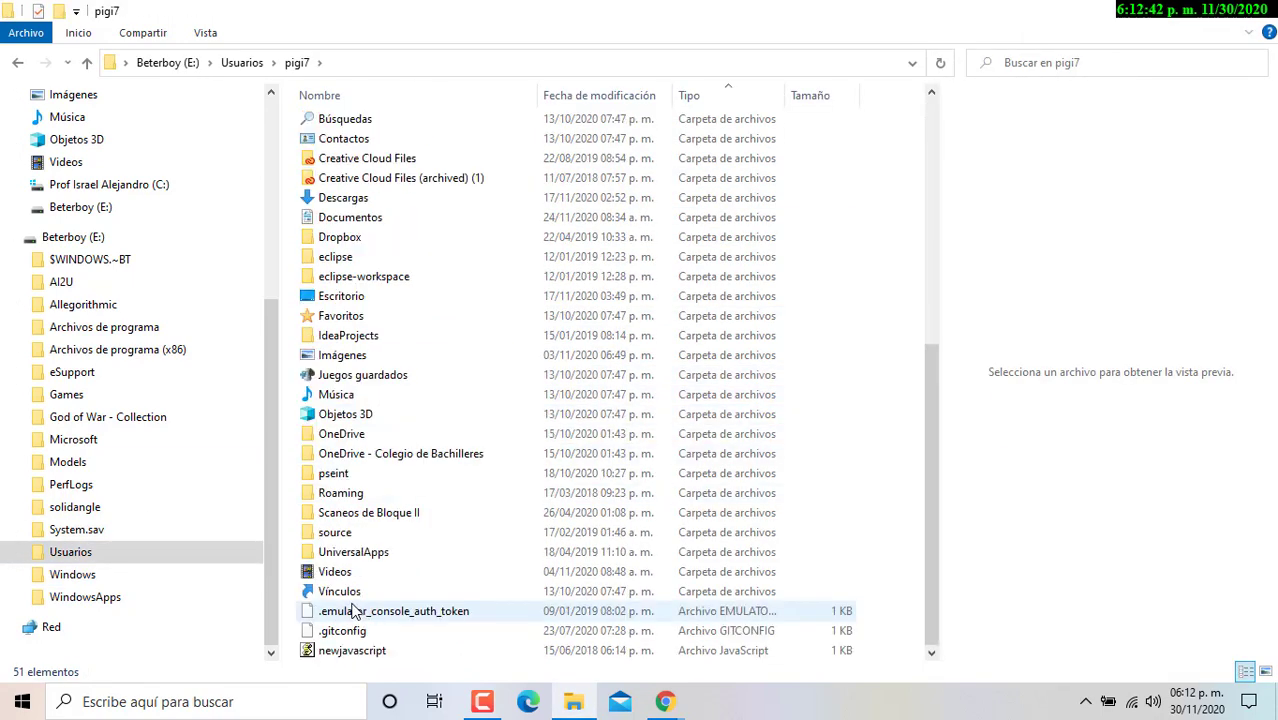
pyautogui.scroll(4, 360, 340)
pyautogui.click(358, 335)
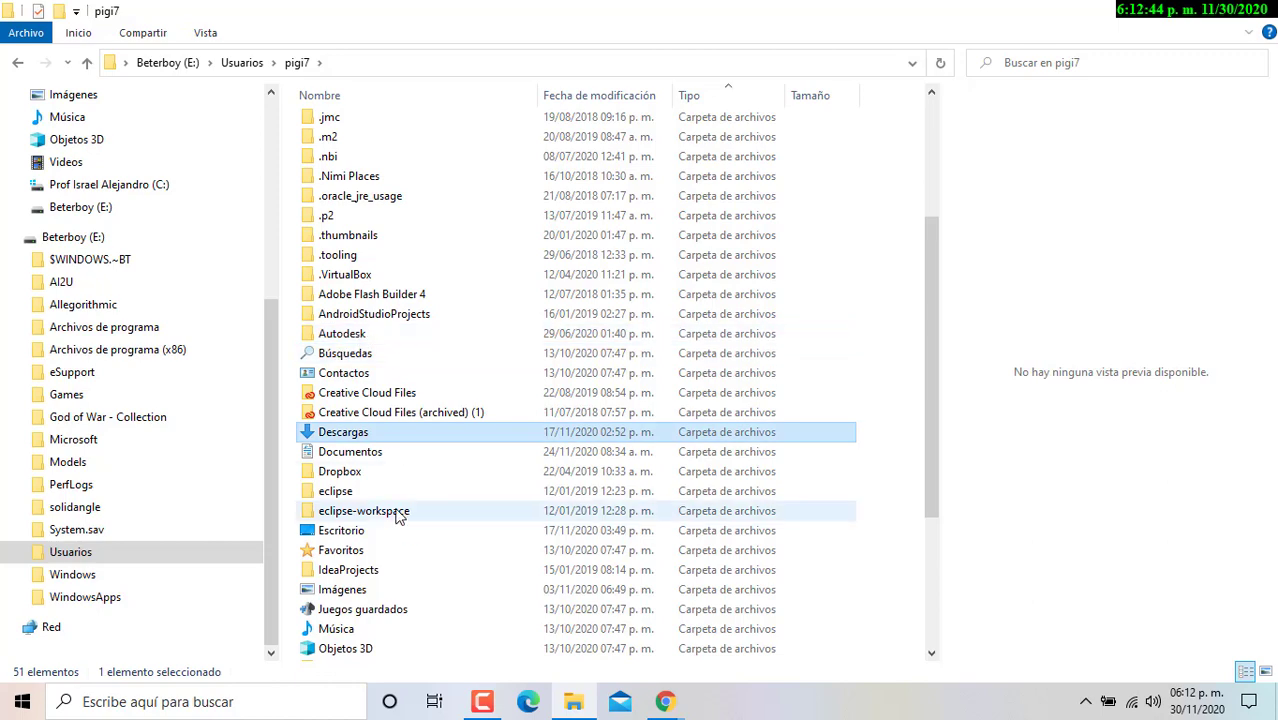
# Open the workbook CONTROL_DE_ASISTENCIA_353 from Documentos, Semestre 2020-B, Asistencias y Evaluaciones 2020-B.
pyautogui.doubleClick(335, 453)
pyautogui.click(412, 181)
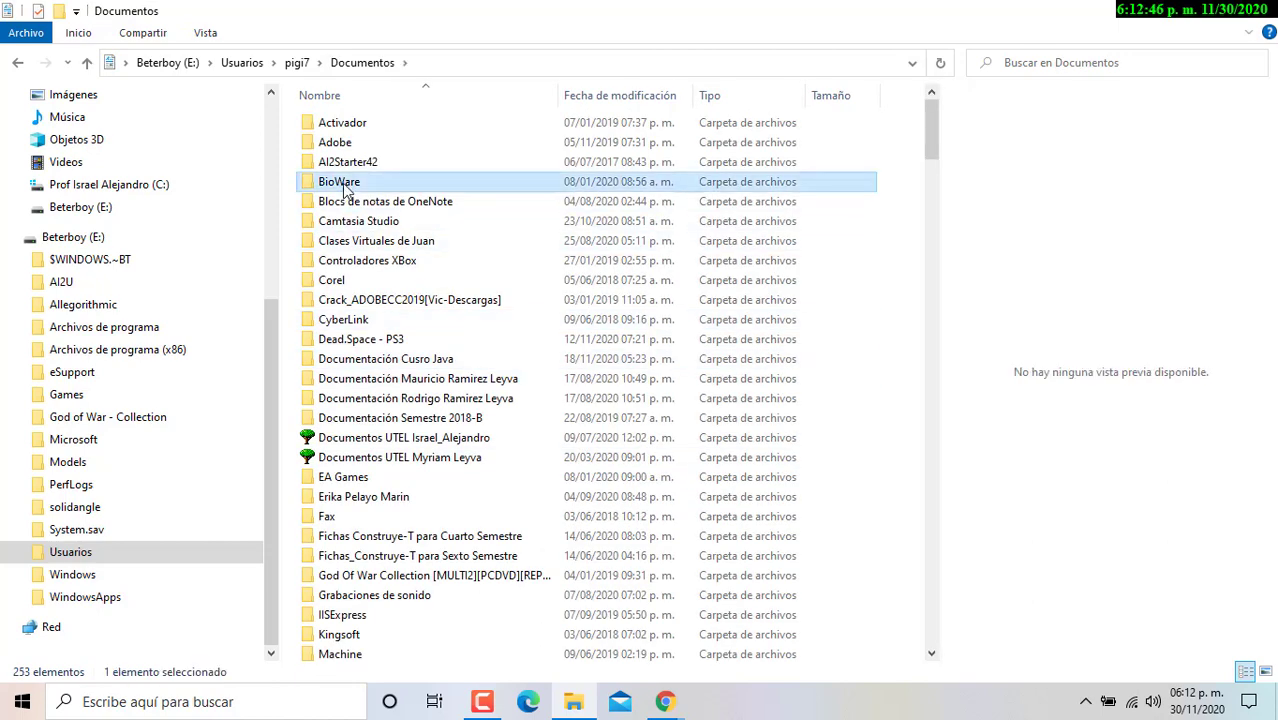
pyautogui.scroll(-5, 402, 342)
pyautogui.press('s')
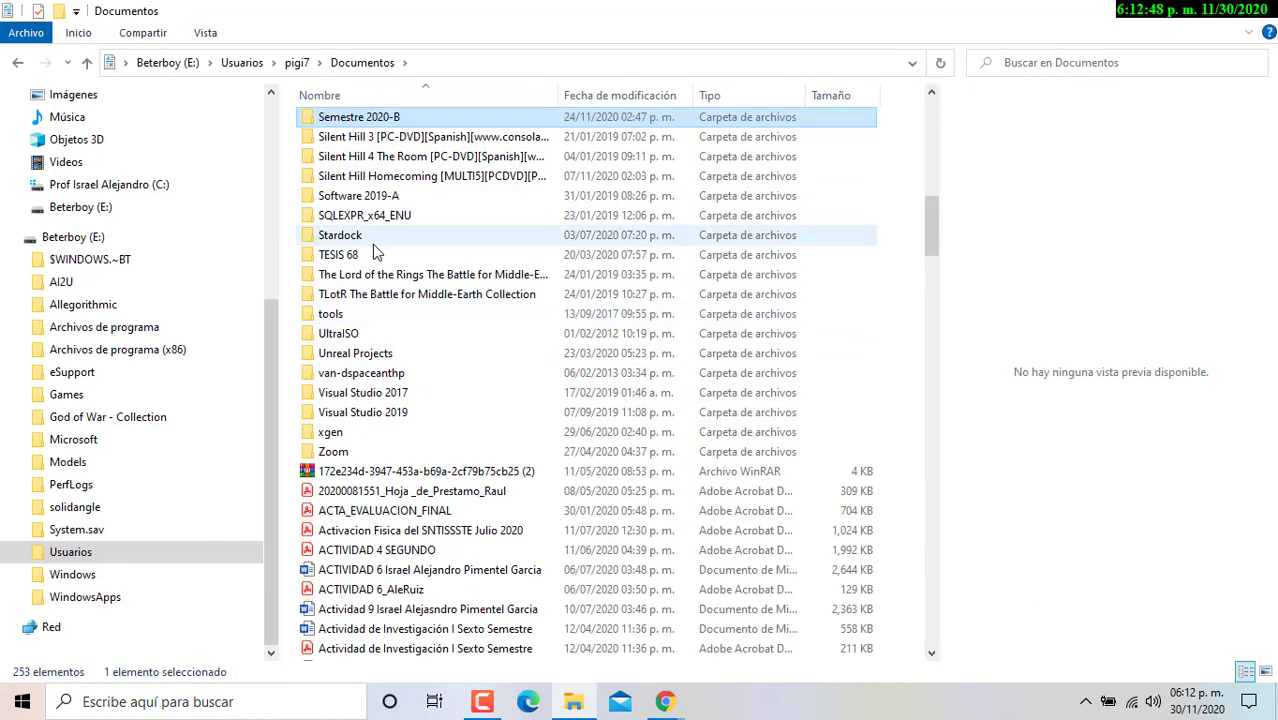
pyautogui.doubleClick(352, 118)
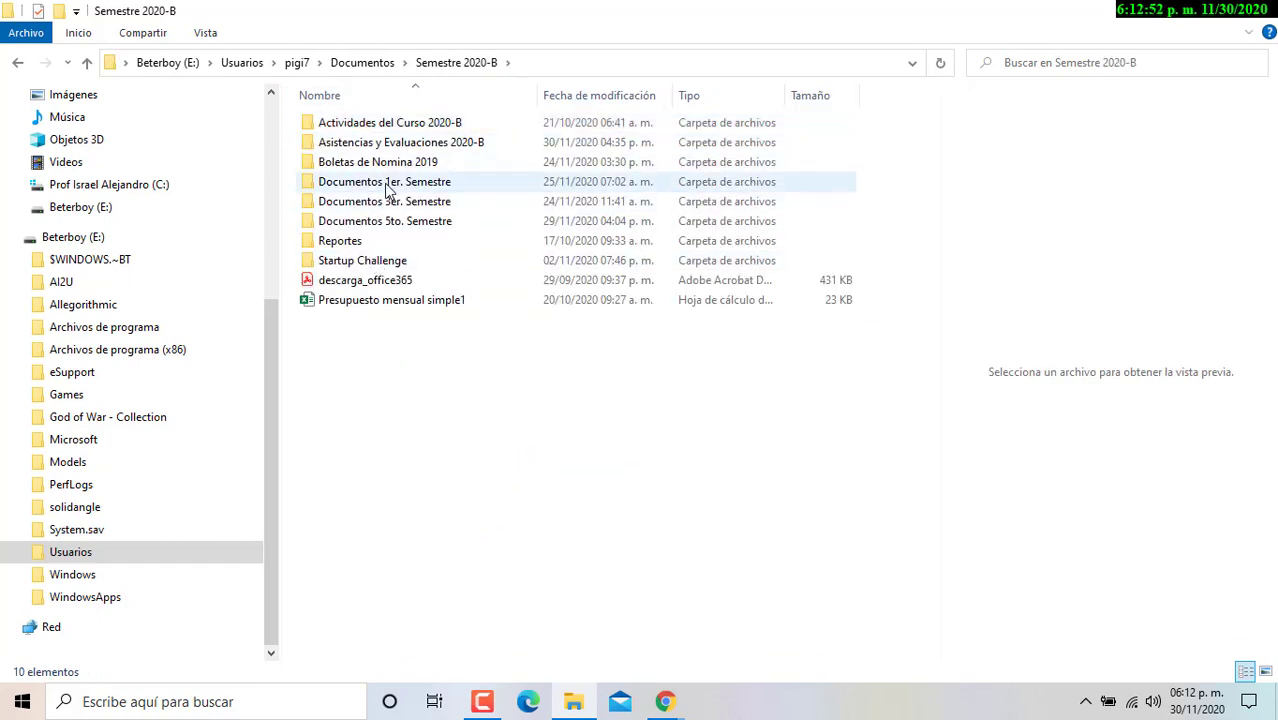
pyautogui.doubleClick(383, 145)
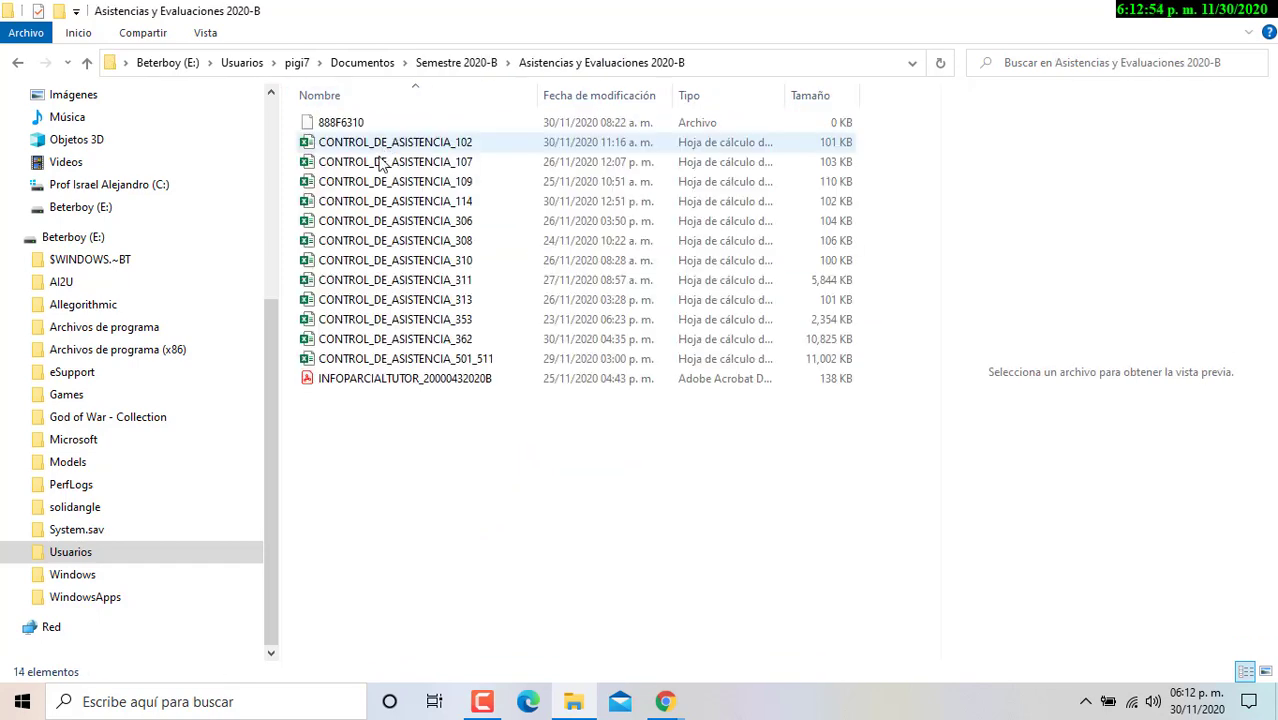
pyautogui.click(385, 319)
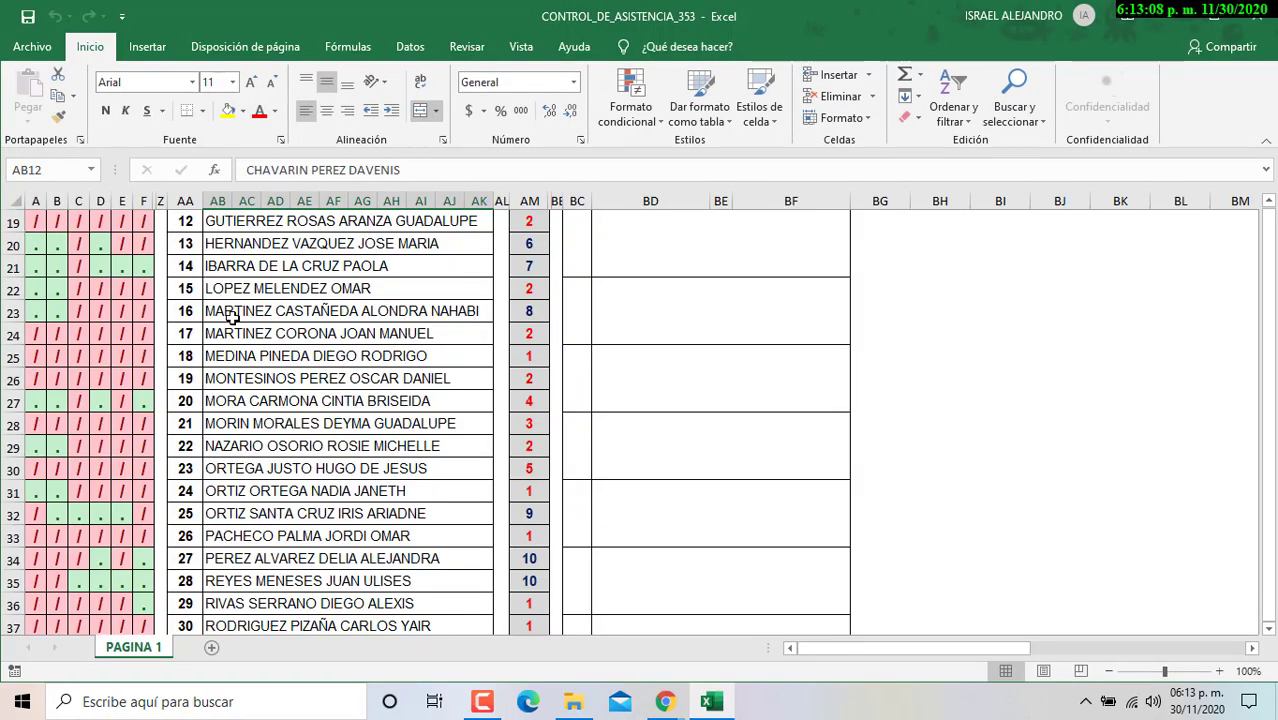
# Unhide the hidden attendance columns that follow column F in the group 353 attendance sheet.
pyautogui.scroll(6, 123, 455)
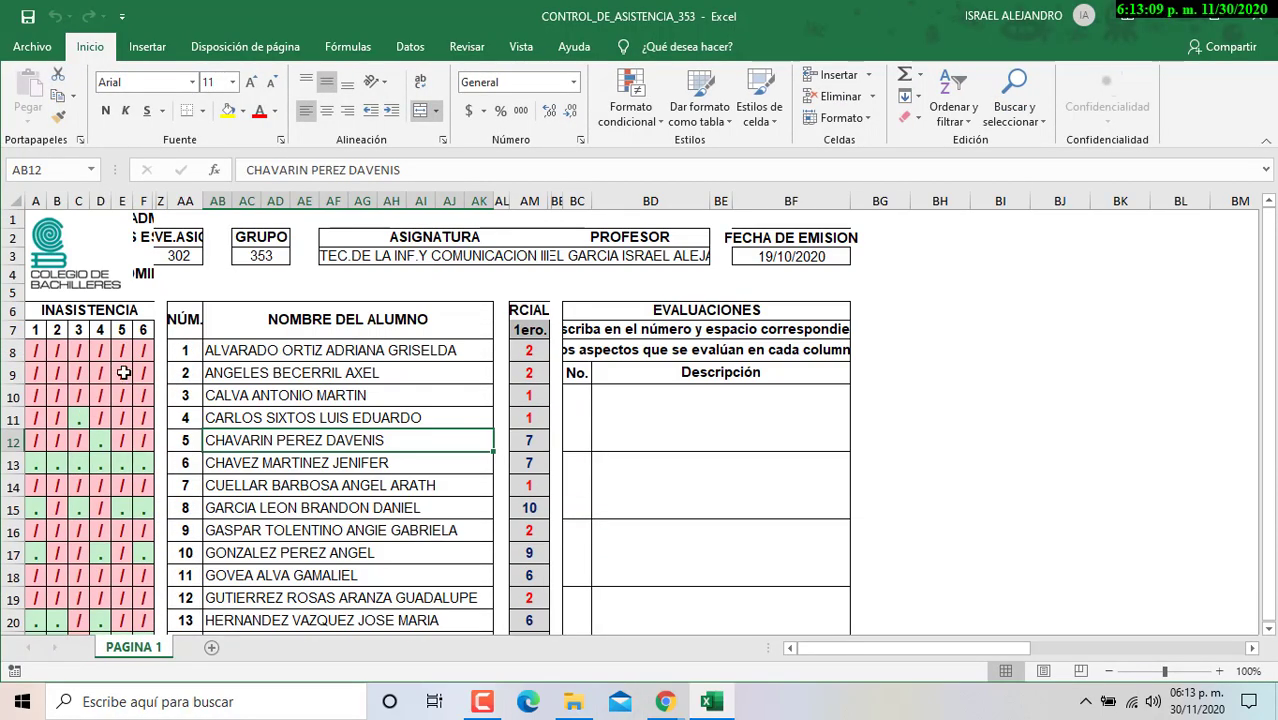
pyautogui.moveTo(138, 199); pyautogui.dragTo(190, 200)
pyautogui.rightClick(148, 200)
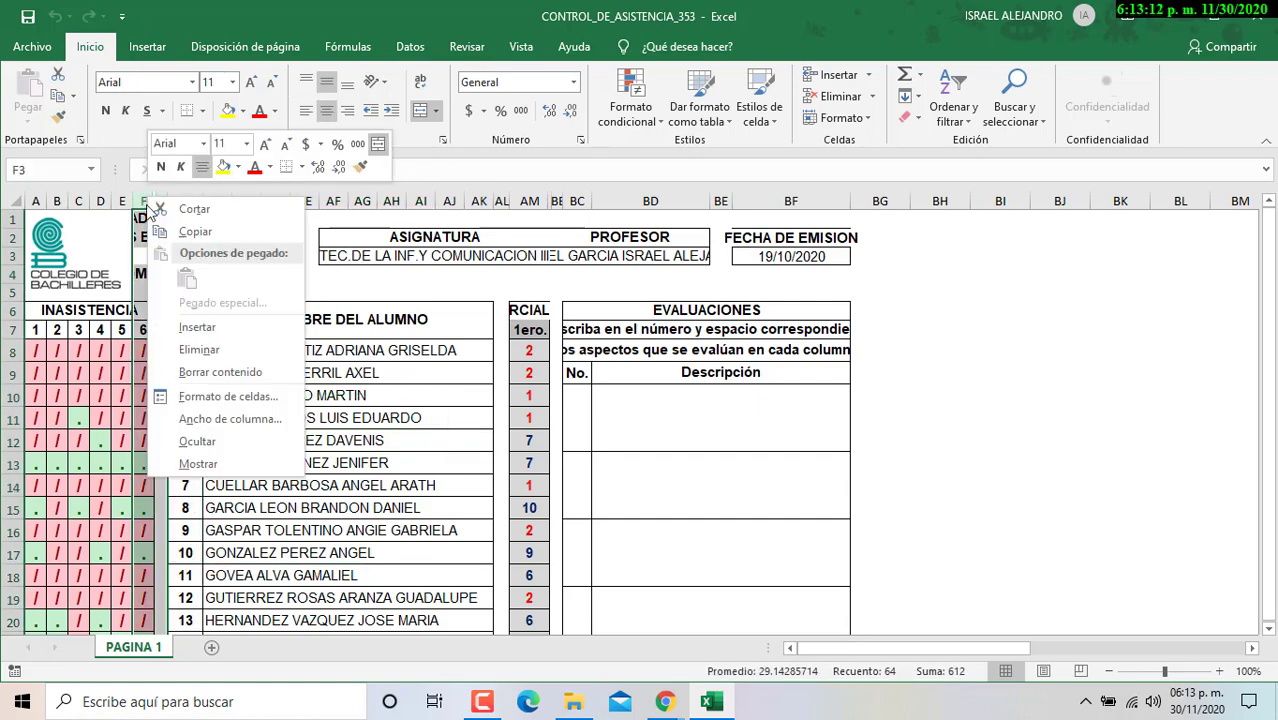
pyautogui.click(200, 463)
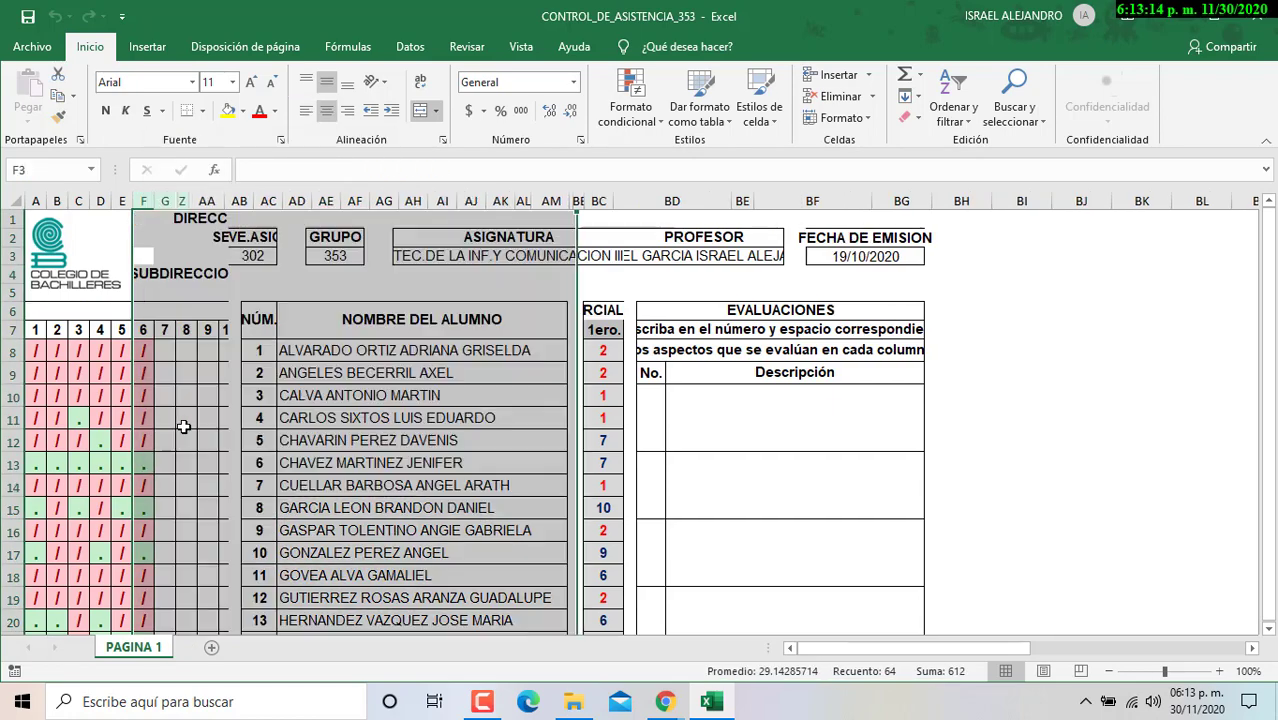
# Hide columns H through Y, leaving attendance column 7 as the last session, and select cell G8.
pyautogui.moveTo(188, 201)
pyautogui.mouseDown()
pyautogui.moveTo(640, 201)
pyautogui.moveTo(563, 201)
pyautogui.mouseUp()
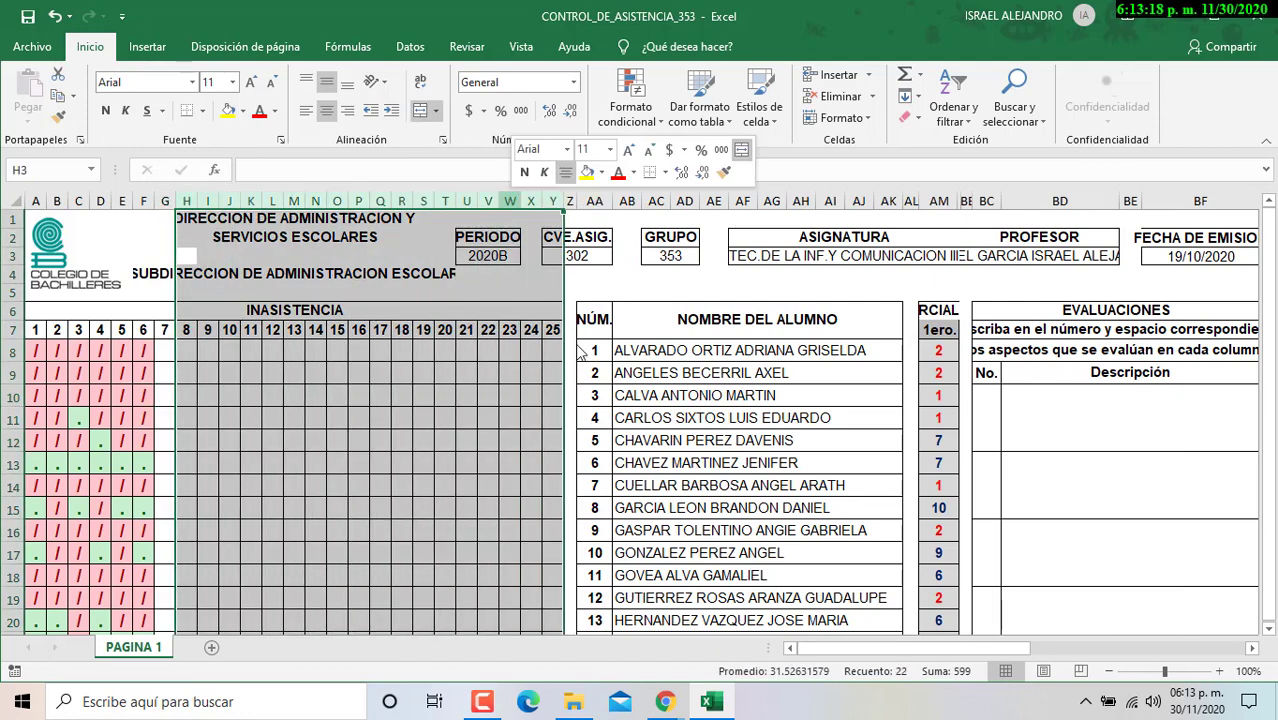
pyautogui.rightClick(500, 201)
pyautogui.click(609, 446)
pyautogui.click(165, 350)
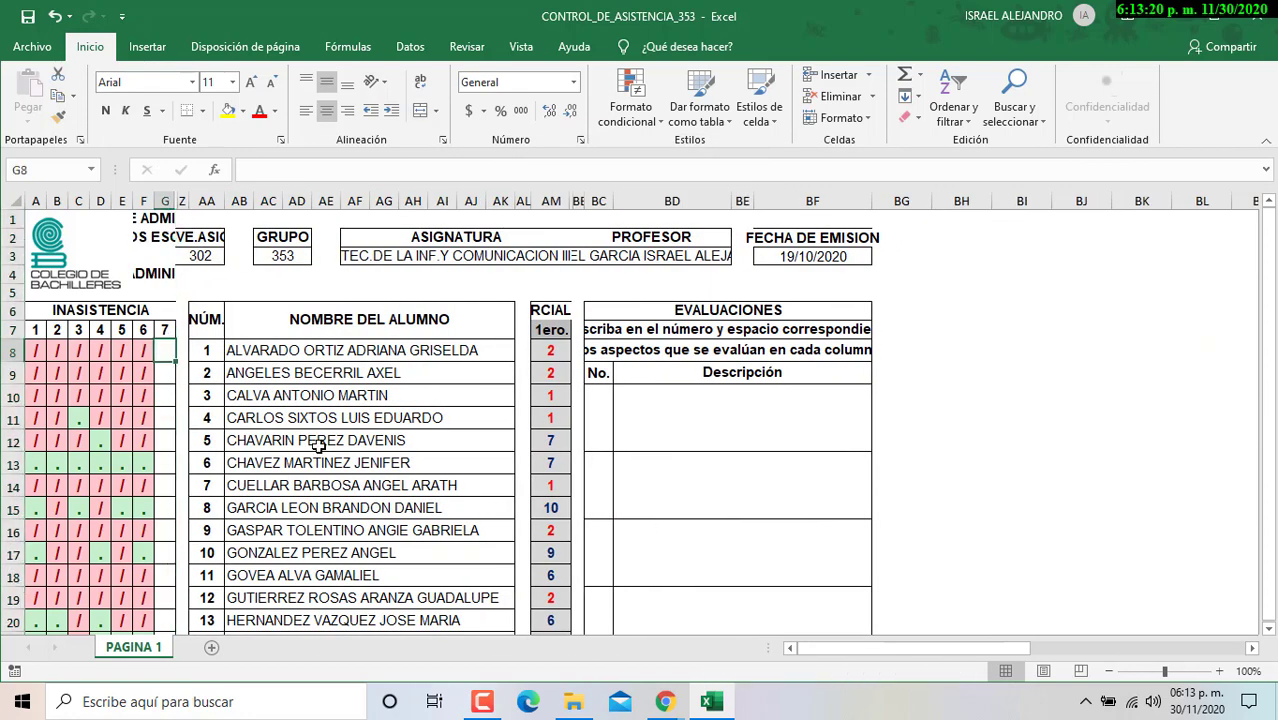
# Copy the dot attendance mark of student 6 from cell F13.
pyautogui.press('Down')
pyautogui.press('Down')
pyautogui.press('Down')
pyautogui.press('Down')
pyautogui.press('Down')
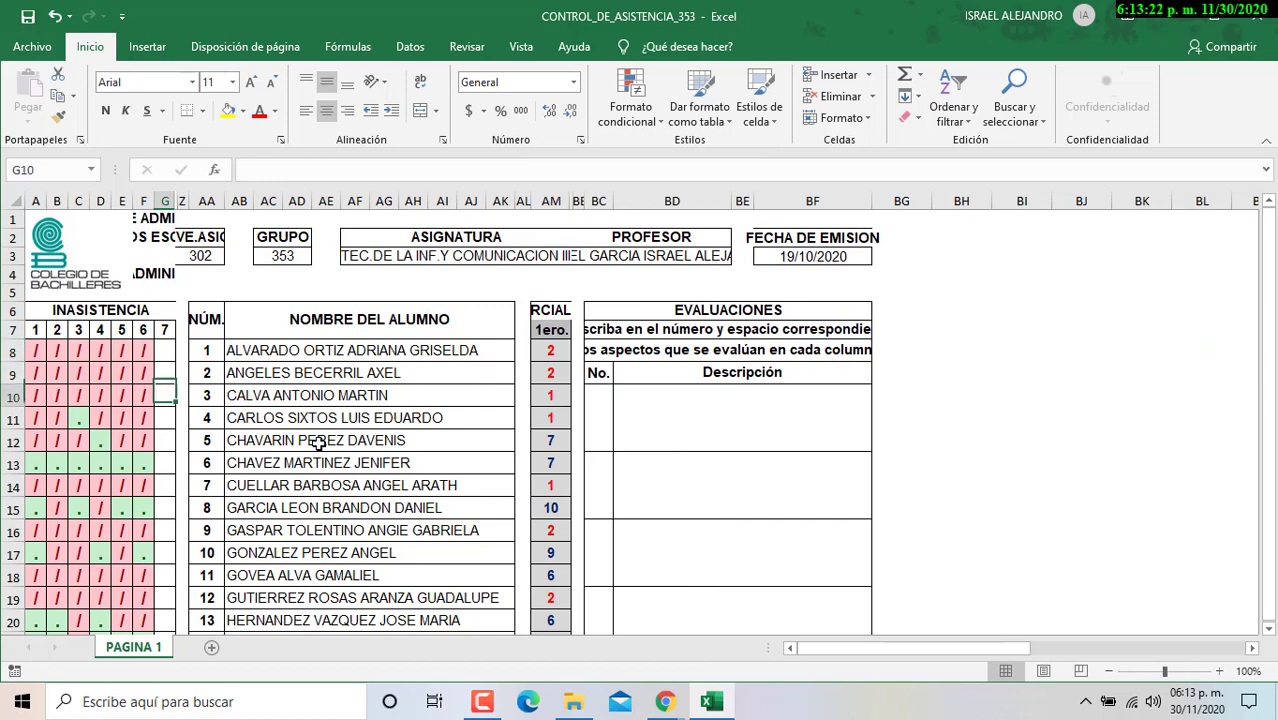
pyautogui.press('Left')
pyautogui.hotkey('ctrl', 'c')
# Go through the first students in session 7 and paste the dot mark for student 6 in cell G13.
pyautogui.press('Up')
pyautogui.press('Up')
pyautogui.press('Up')
pyautogui.press('Up')
pyautogui.press('Up')
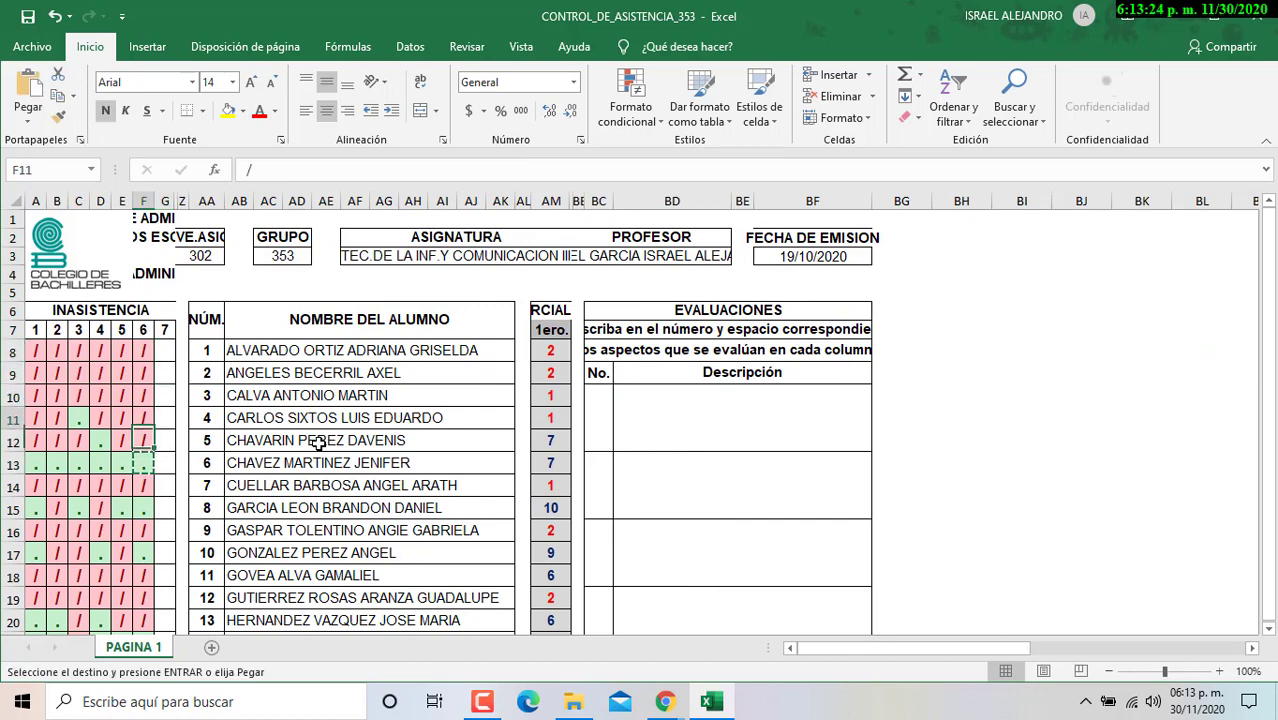
pyautogui.press('Right')
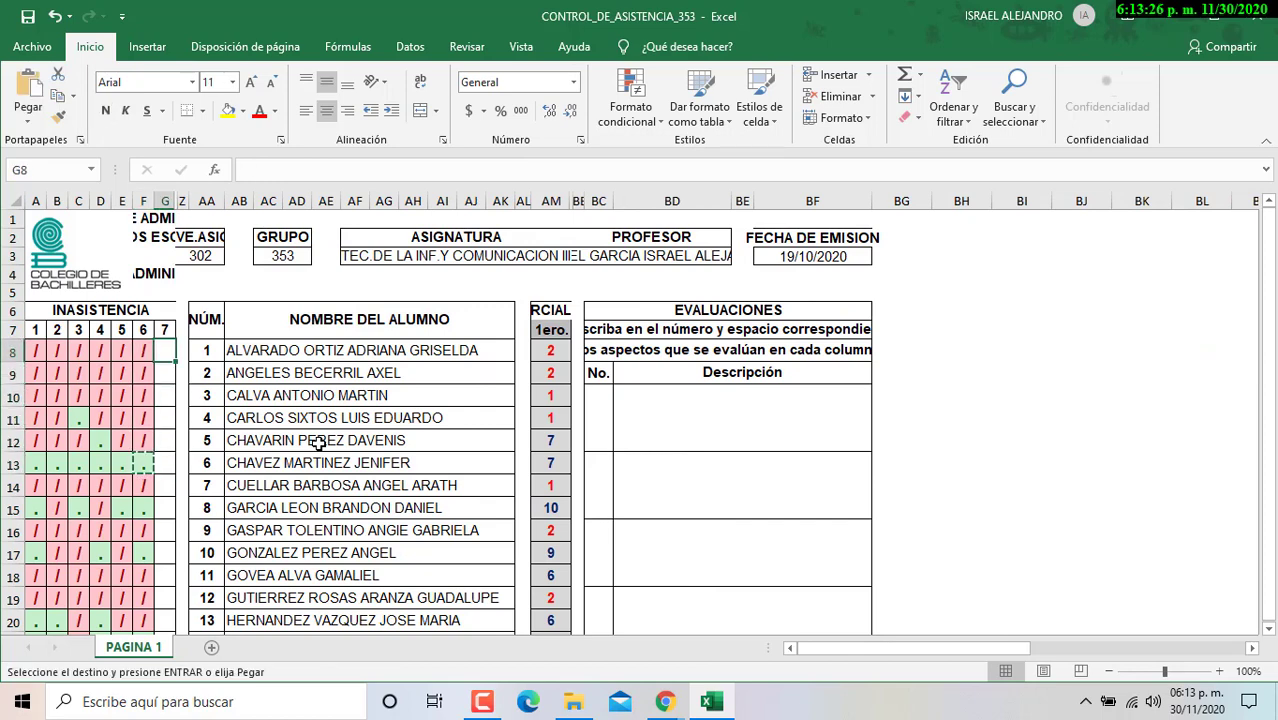
pyautogui.press('Down')
pyautogui.press('Down')
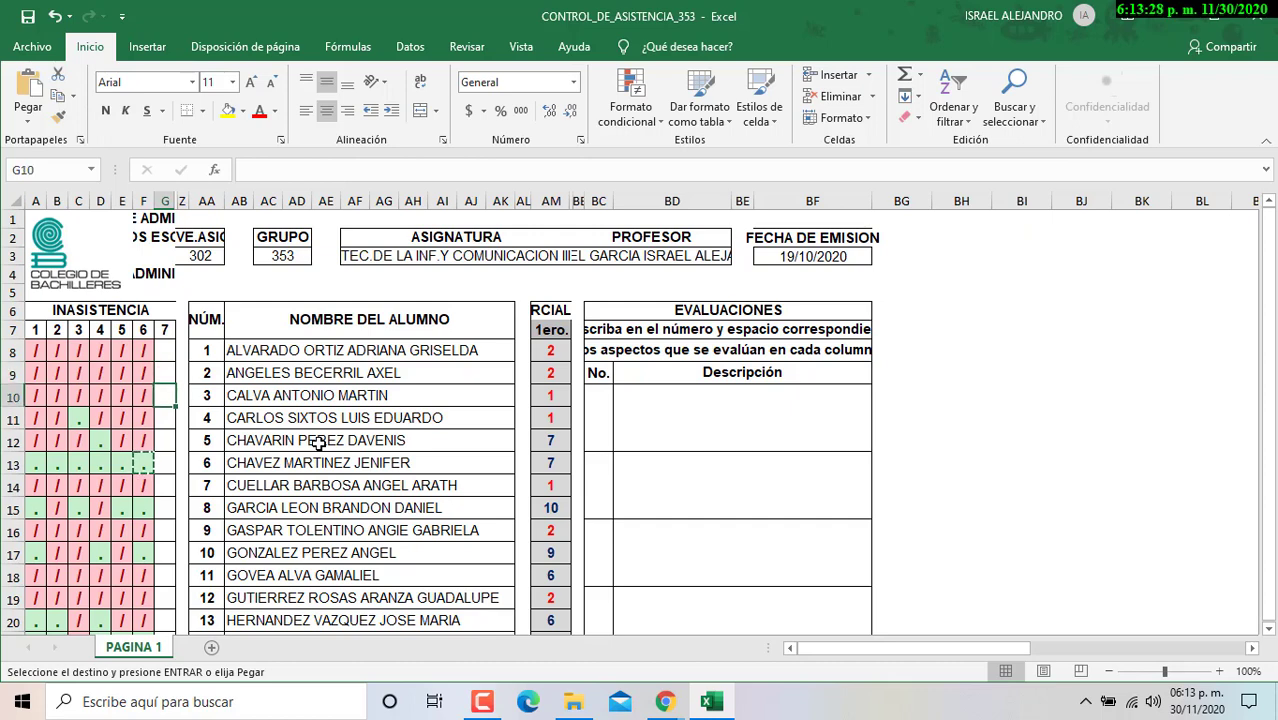
pyautogui.press('Down')
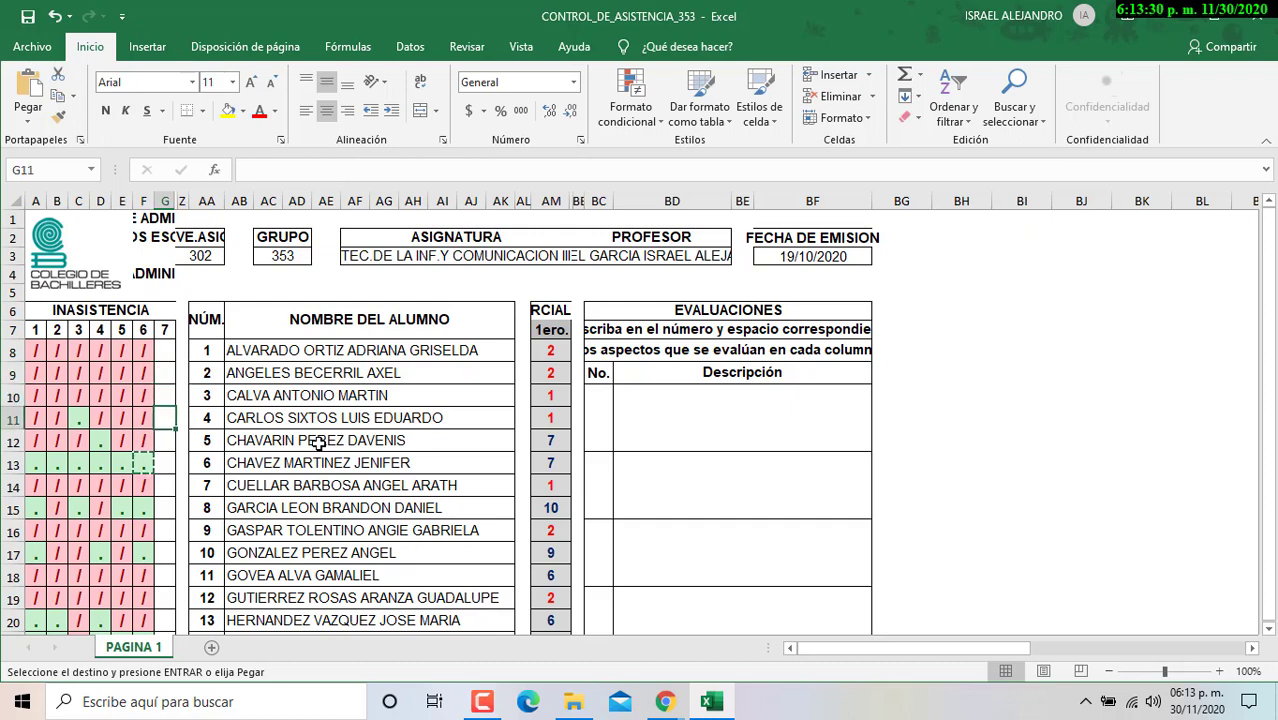
pyautogui.press('Down')
pyautogui.press('Down')
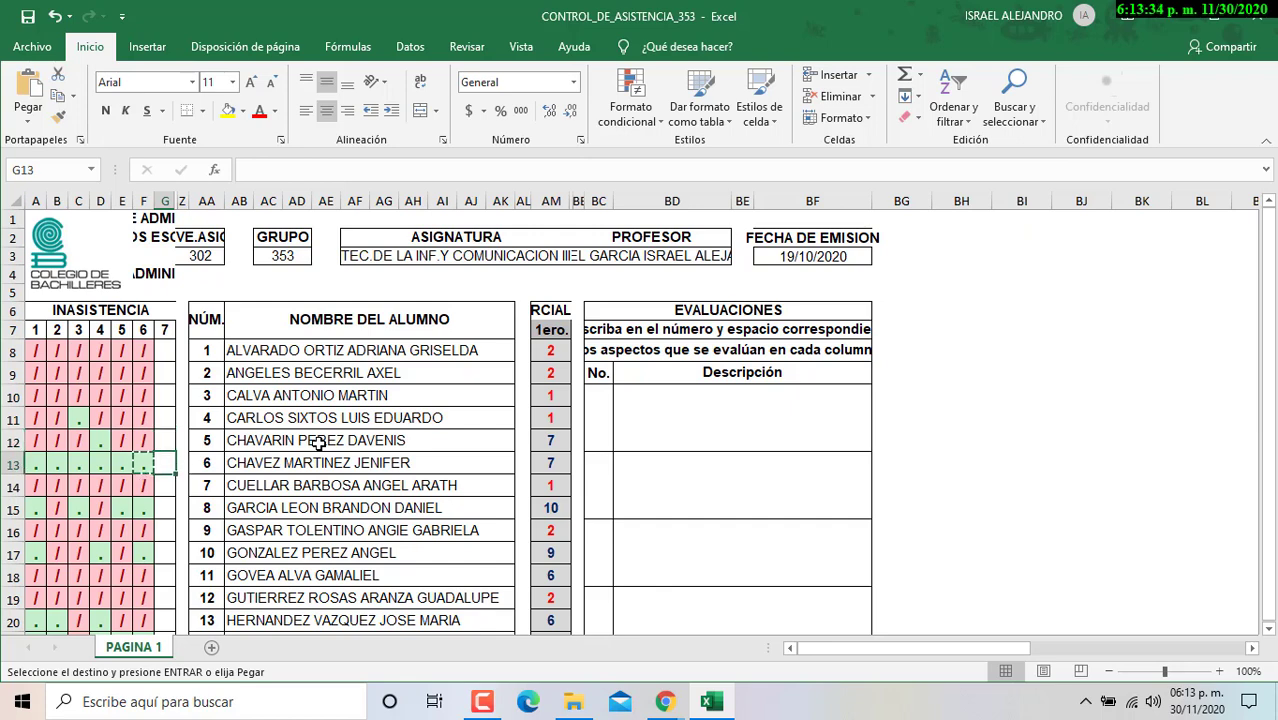
pyautogui.hotkey('ctrl', 'v')
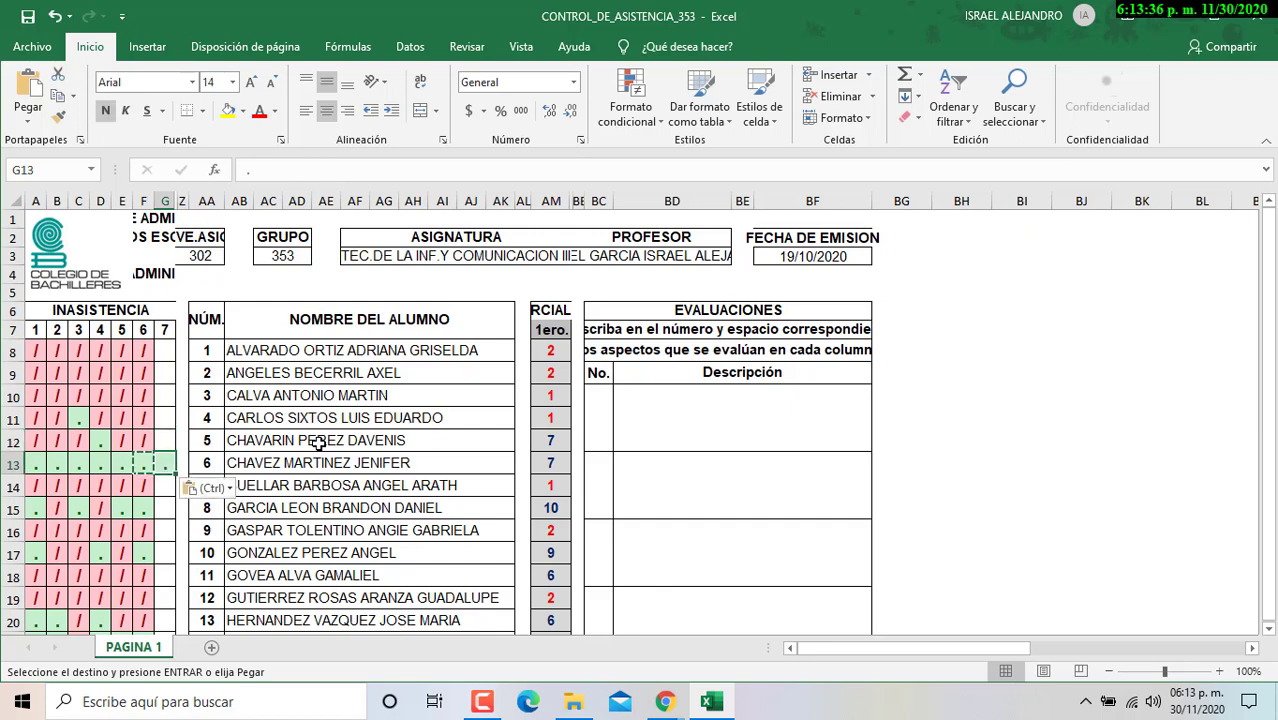
# Continue down session 7 and paste the dot mark for student 10 in cell G17.
pyautogui.press('Down')
pyautogui.press('Down')
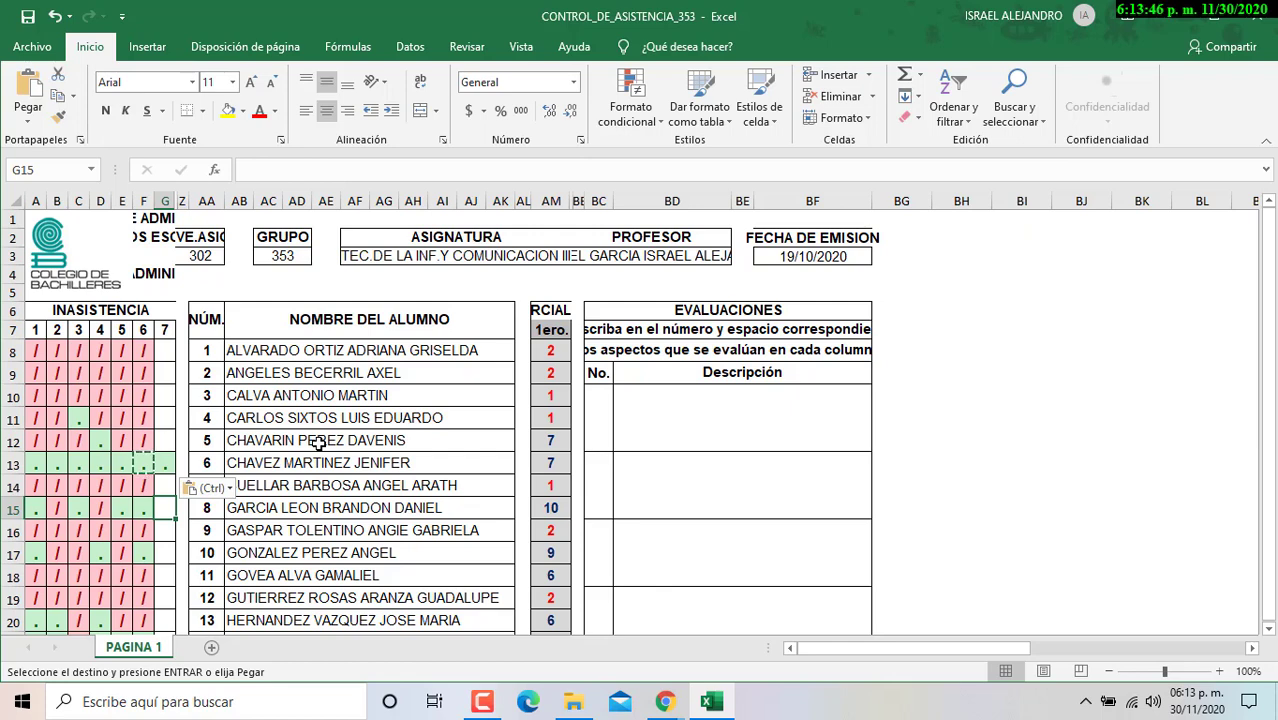
pyautogui.press('Down')
pyautogui.press('Down')
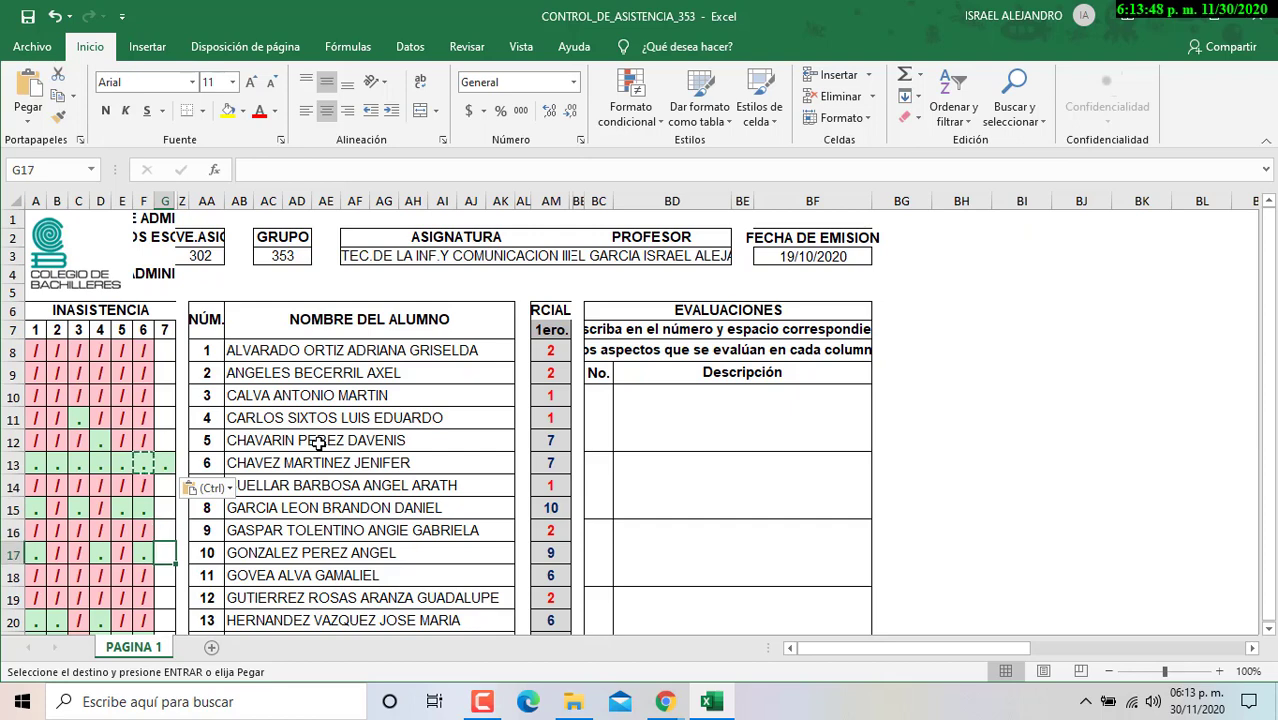
pyautogui.press('Up')
pyautogui.press('Down')
pyautogui.press('Down')
pyautogui.press('Down')
pyautogui.press('Down')
pyautogui.press('Down')
pyautogui.press('Down')
pyautogui.press('Down')
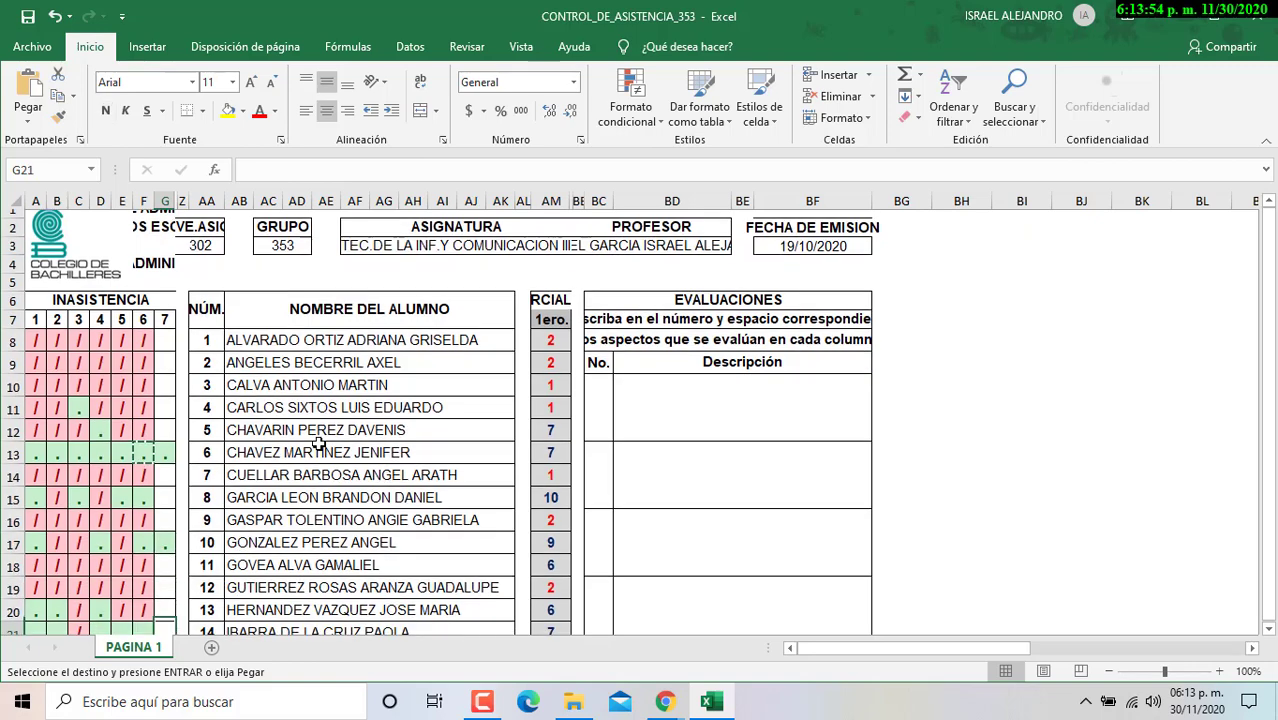
# Paste the dot mark in session 7 for students 14 and 13, in cells G21 and G20.
pyautogui.press('Up')
pyautogui.press('Up')
pyautogui.hotkey('ctrl', 'v')
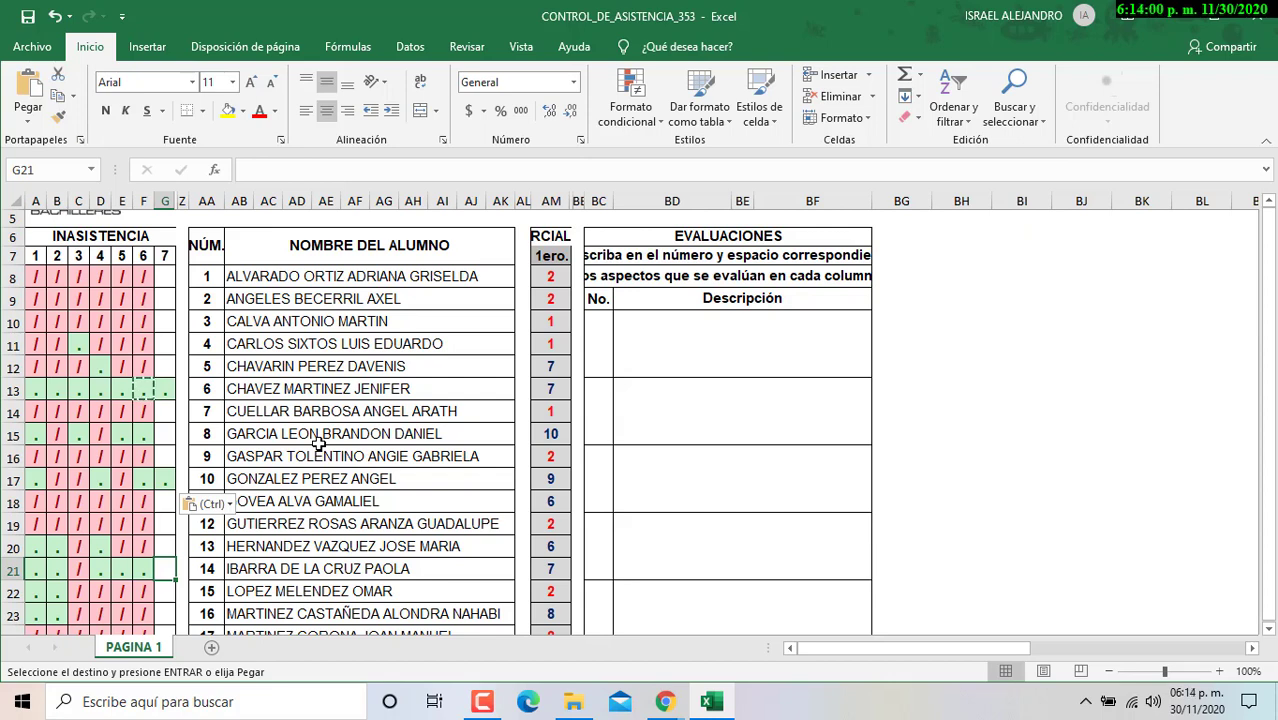
pyautogui.hotkey('ctrl', 'v')
pyautogui.press('Up')
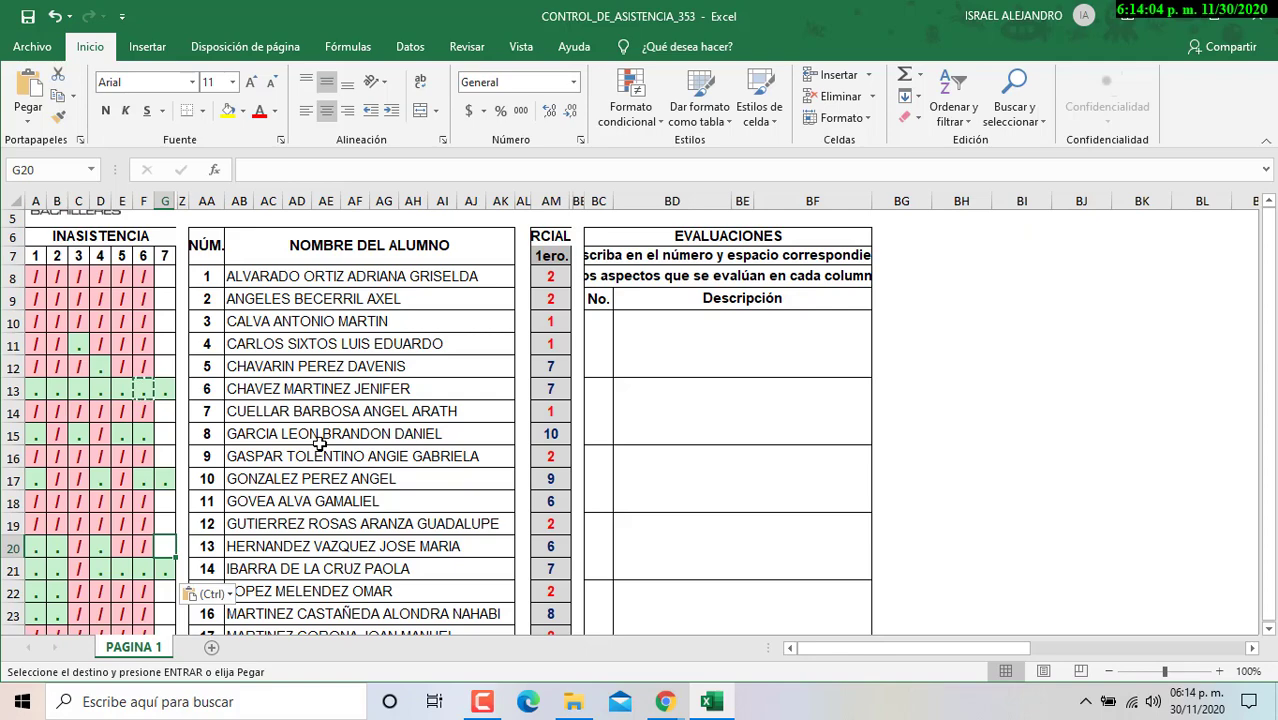
pyautogui.hotkey('ctrl', 'v')
# Continue down session 7 from student 14 and paste the dot mark for student 20 in cell G27.
pyautogui.press('Down')
pyautogui.press('Down')
pyautogui.press('Down')
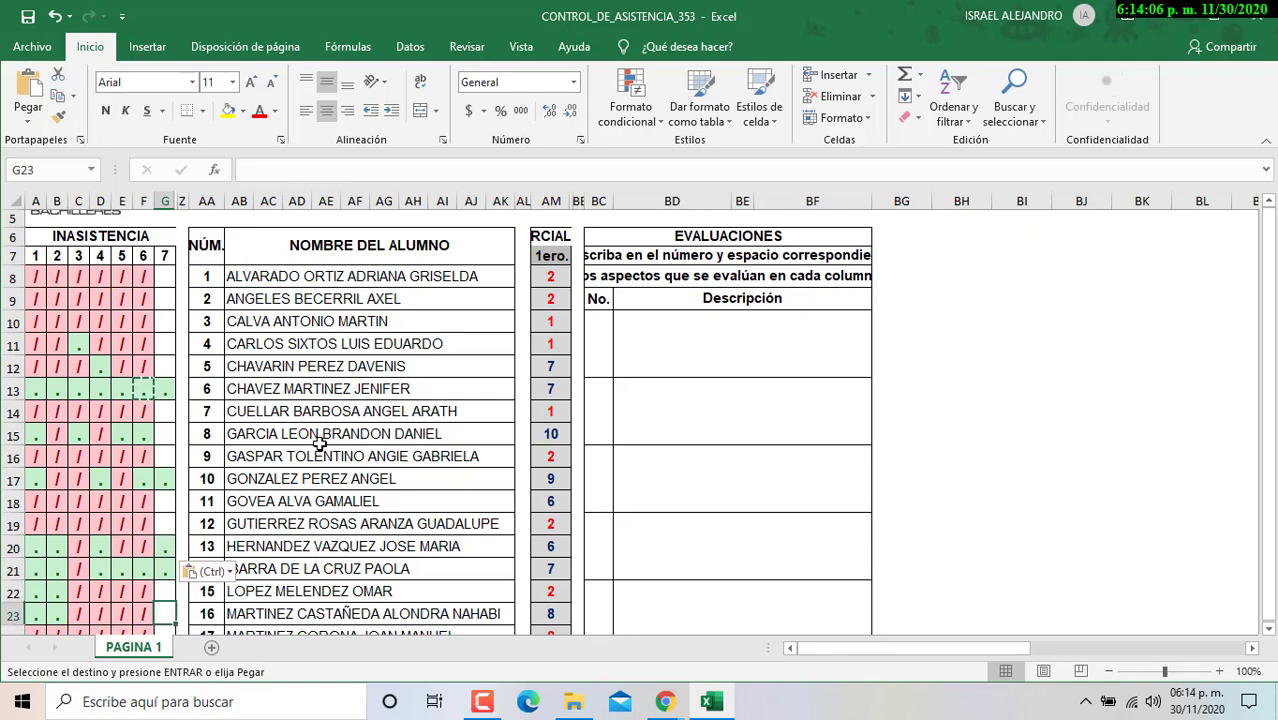
pyautogui.scroll(-2, 319, 443)
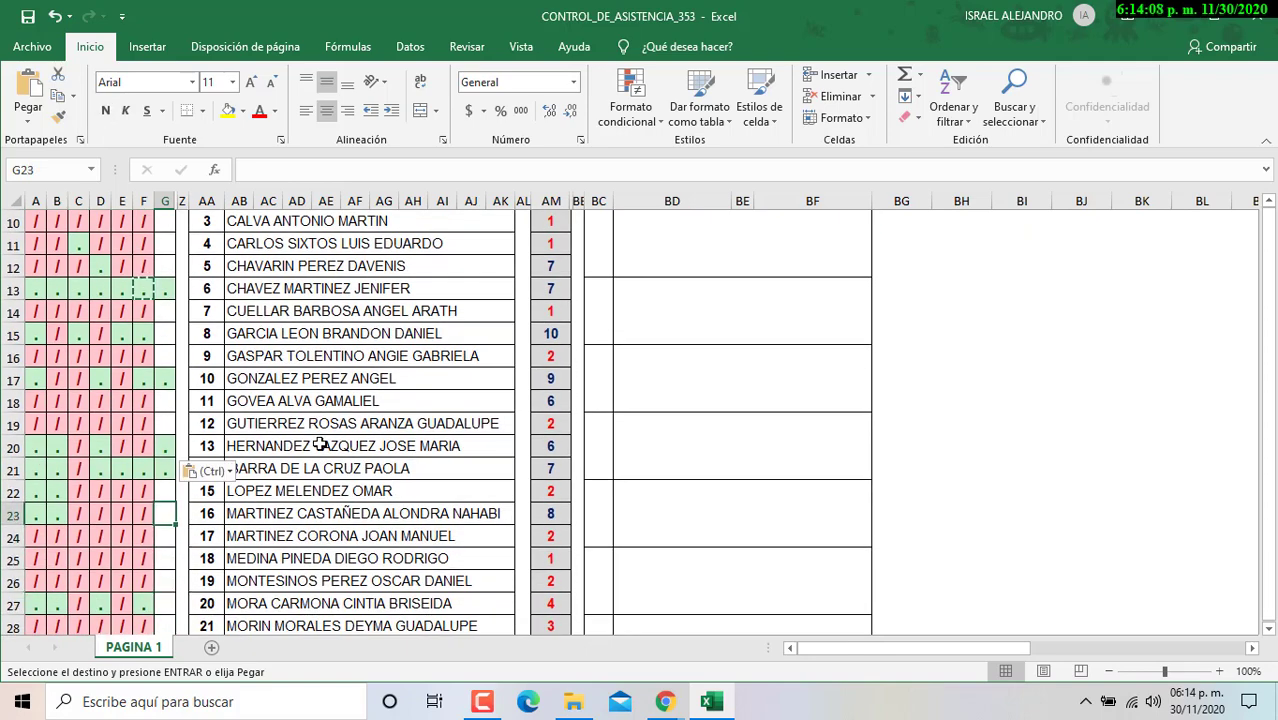
pyautogui.press('Up')
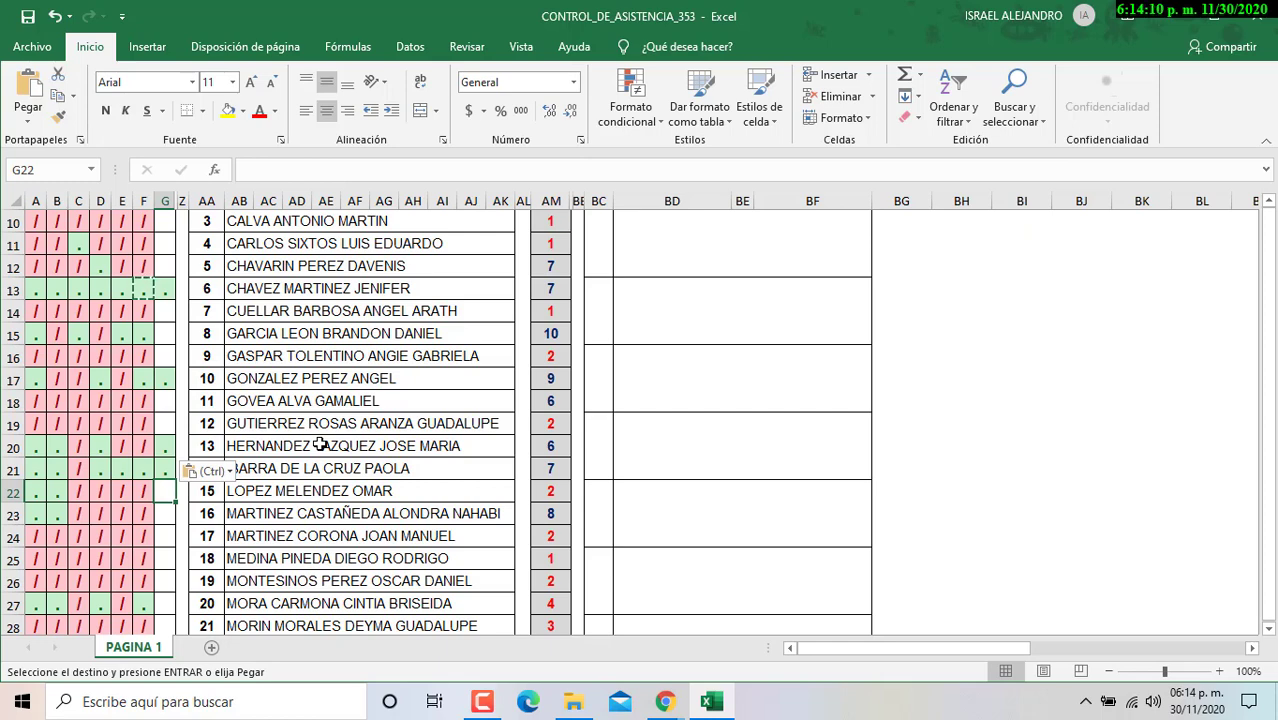
pyautogui.press('Down')
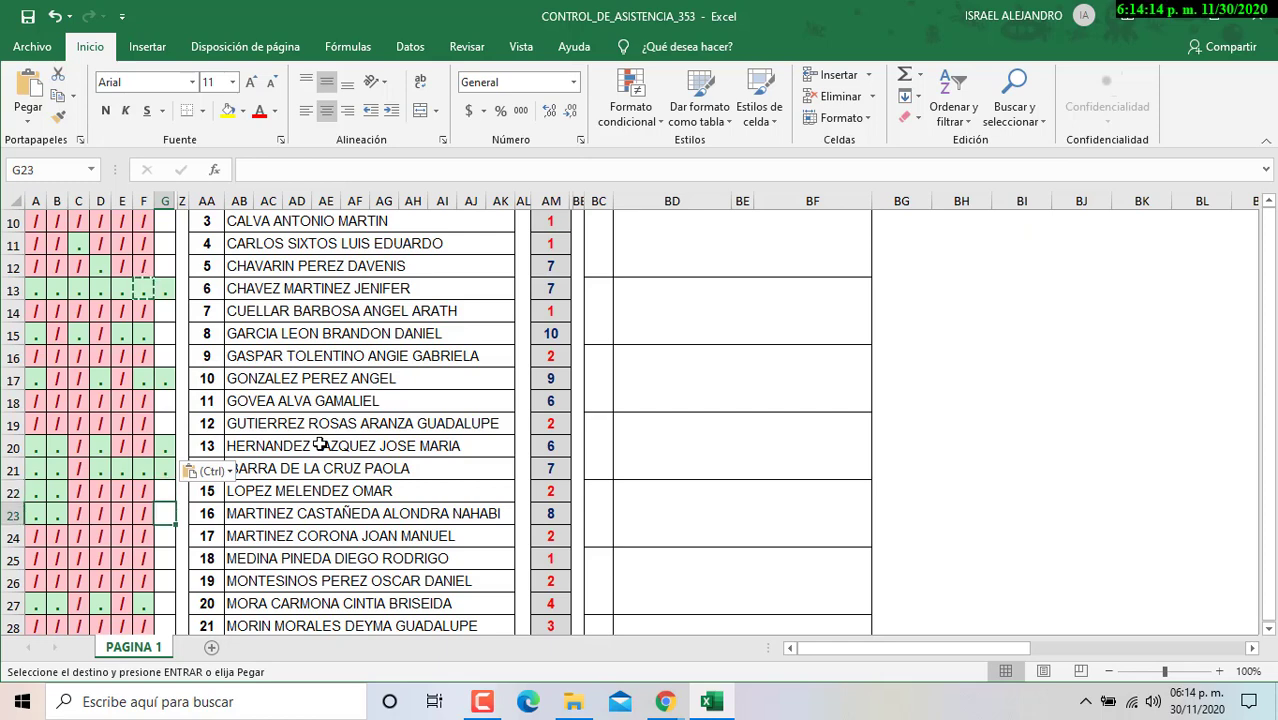
pyautogui.press('Down')
pyautogui.press('Down')
pyautogui.press('Down')
pyautogui.press('Down')
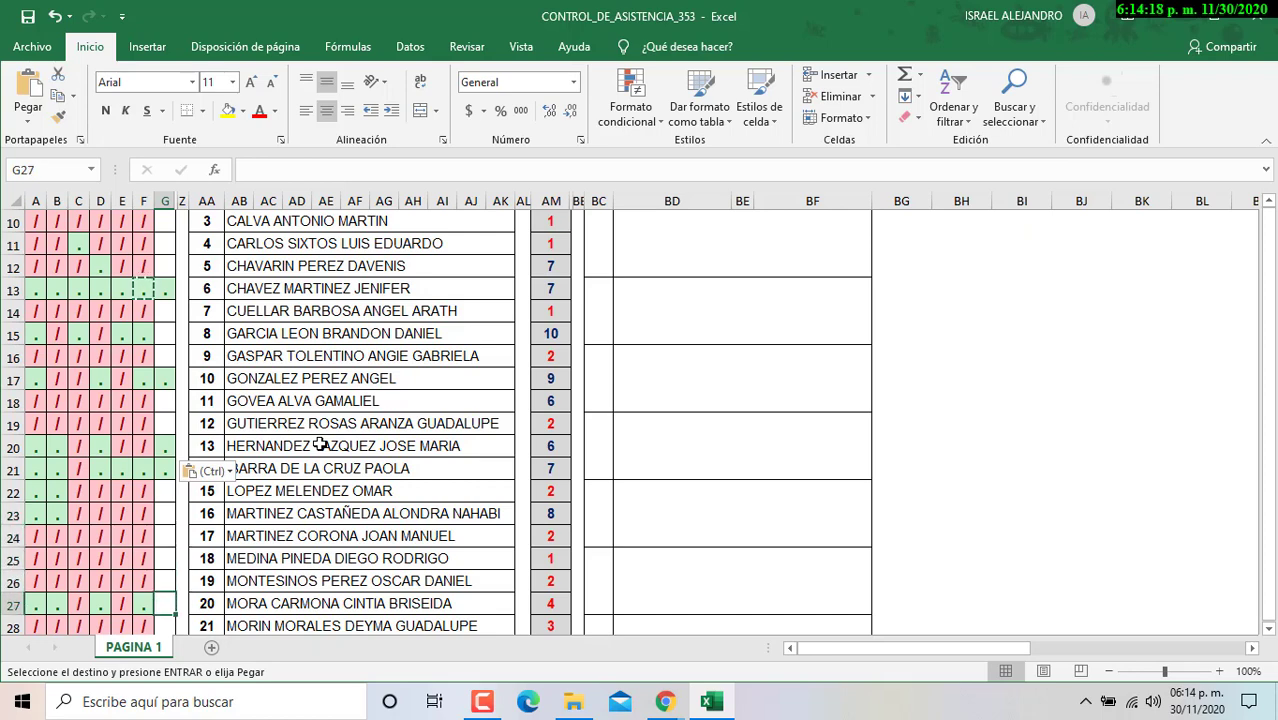
# Go through the session 7 cells of students 21 to 36 to check who attended.
pyautogui.press('Down')
pyautogui.press('Down')
pyautogui.press('Down')
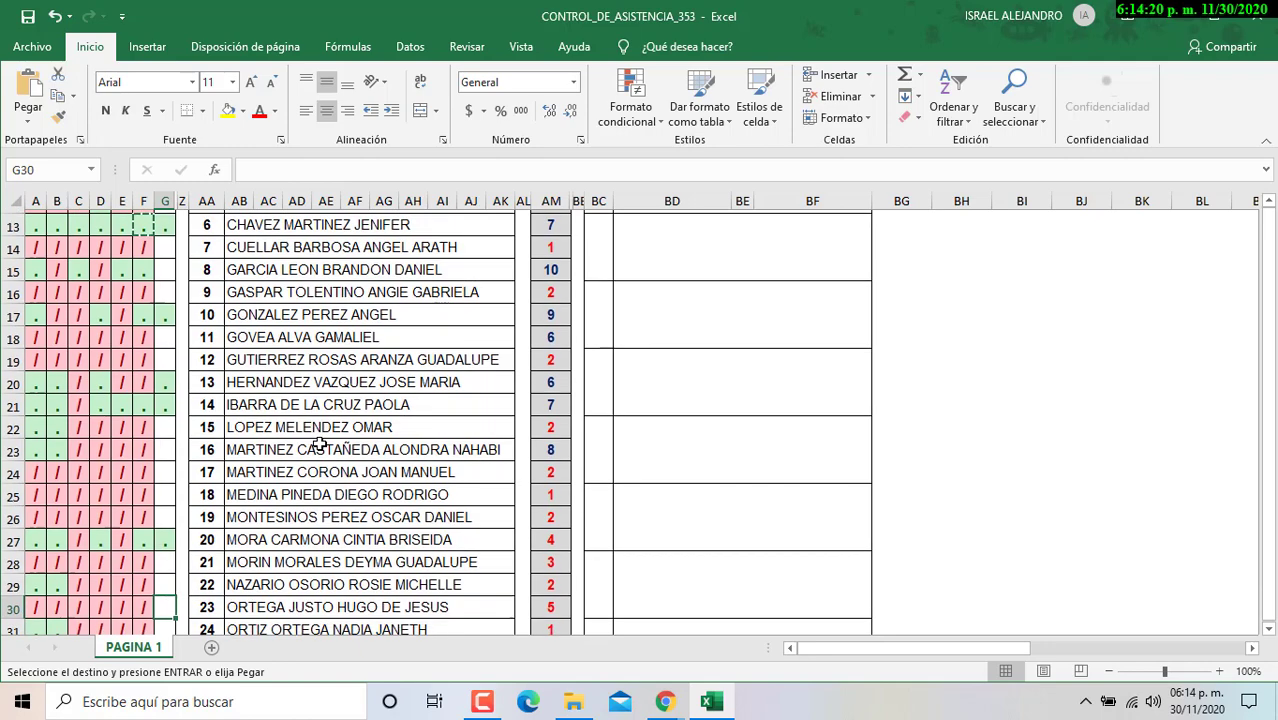
pyautogui.press('Down')
pyautogui.press('Down')
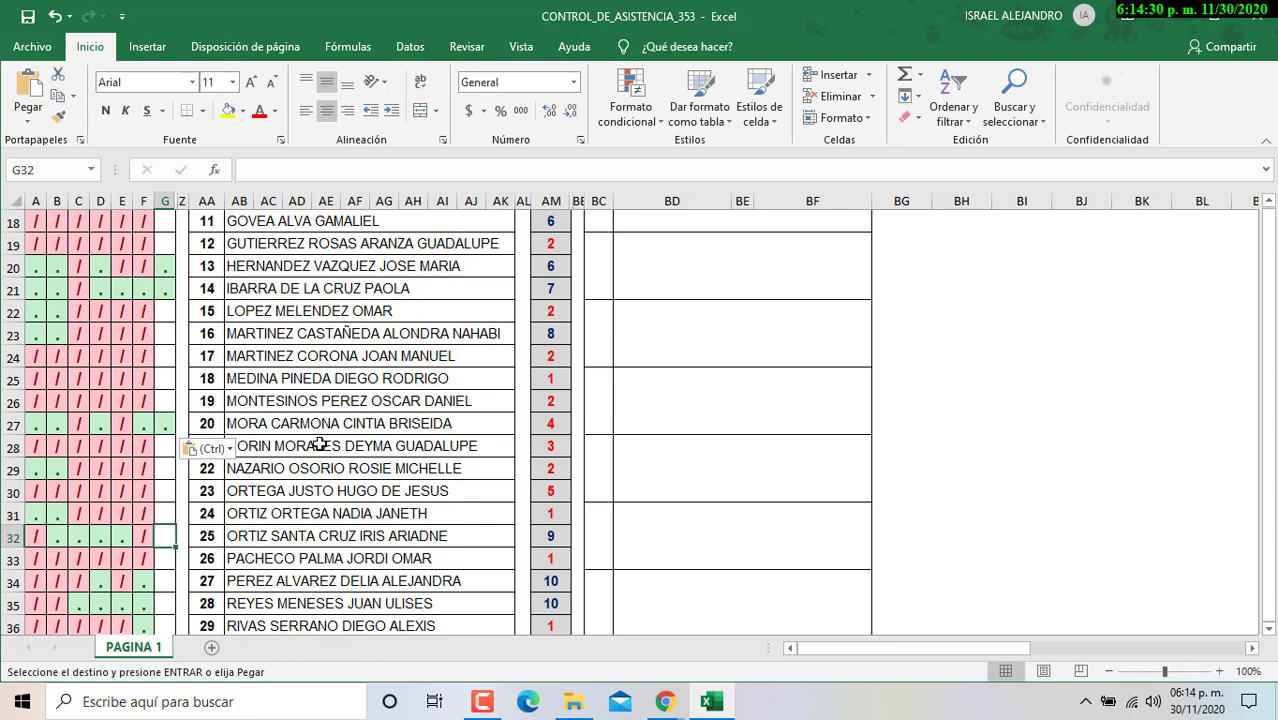
pyautogui.press('Down')
pyautogui.press('Down')
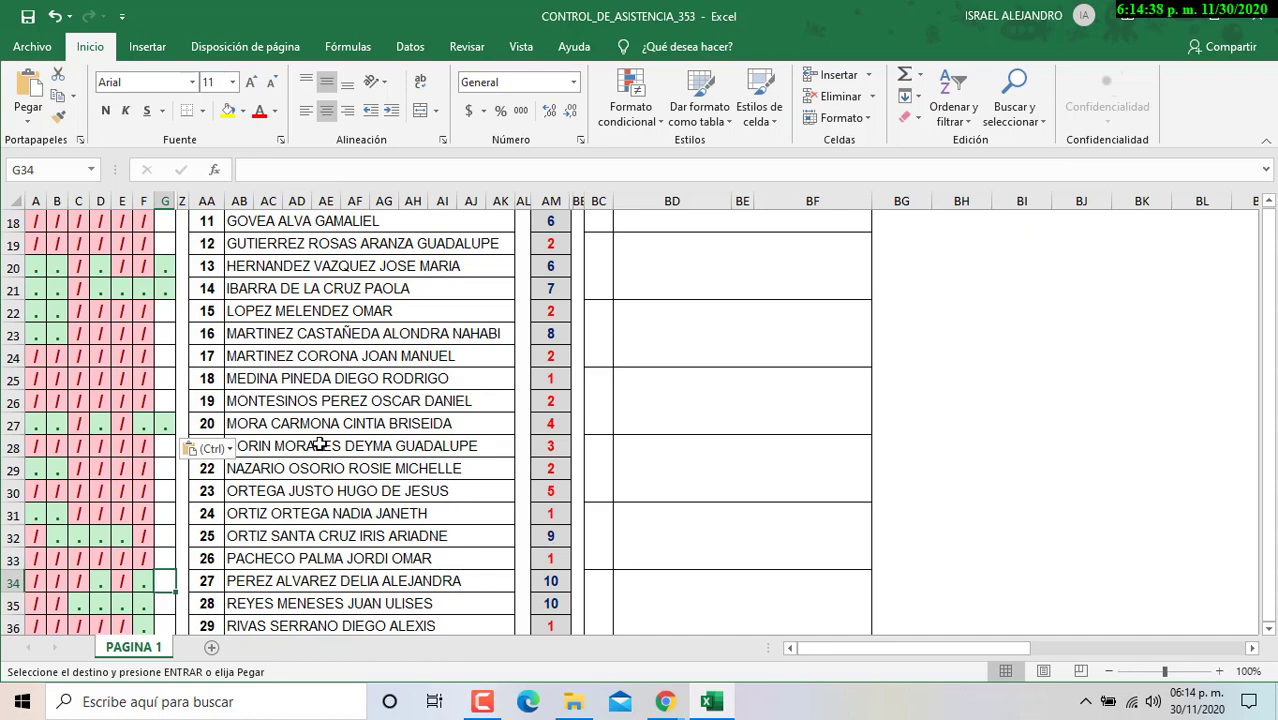
pyautogui.press('Down')
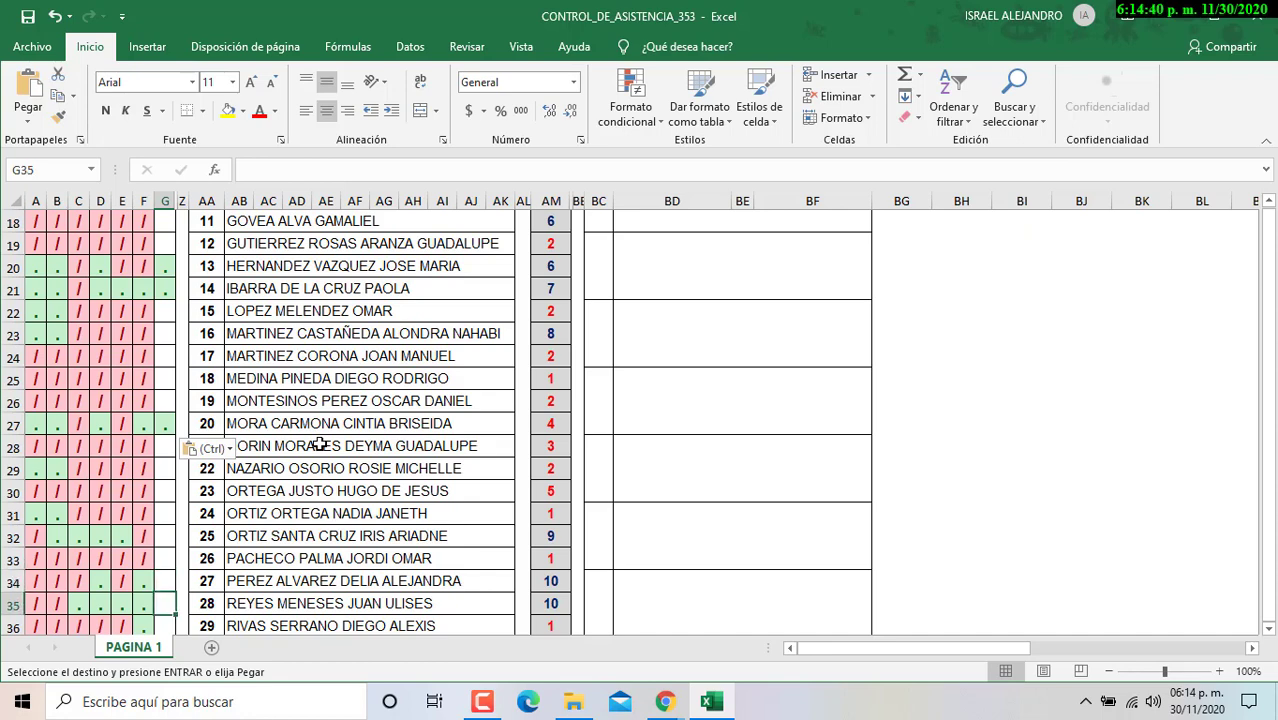
pyautogui.press('Down')
pyautogui.press('Down')
pyautogui.press('Down')
pyautogui.press('Down')
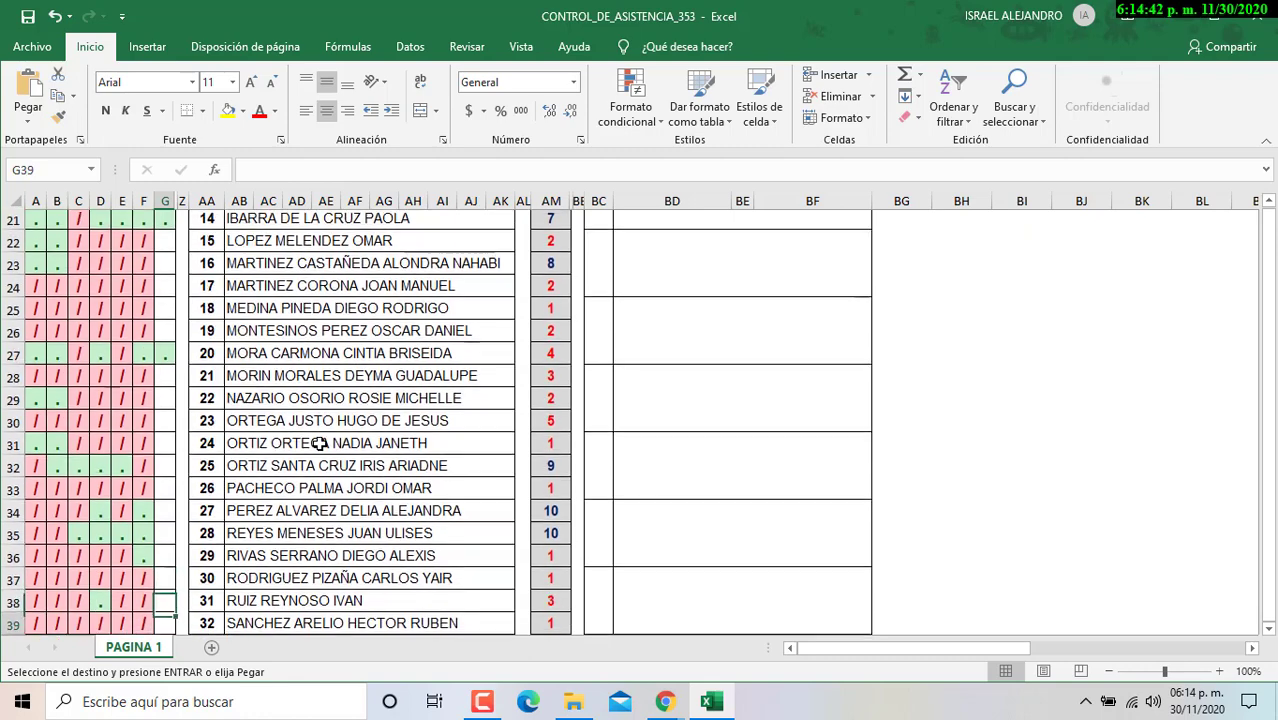
pyautogui.press('Down')
pyautogui.press('Down')
pyautogui.press('Down')
pyautogui.press('Down')
# Return to student 28 and enter the dot mark for session 7 in cell G35.
pyautogui.press('Up')
pyautogui.press('Up')
pyautogui.press('Up')
pyautogui.press('Up')
pyautogui.press('Up')
pyautogui.press('Up')
pyautogui.press('Up')
pyautogui.press('Up')
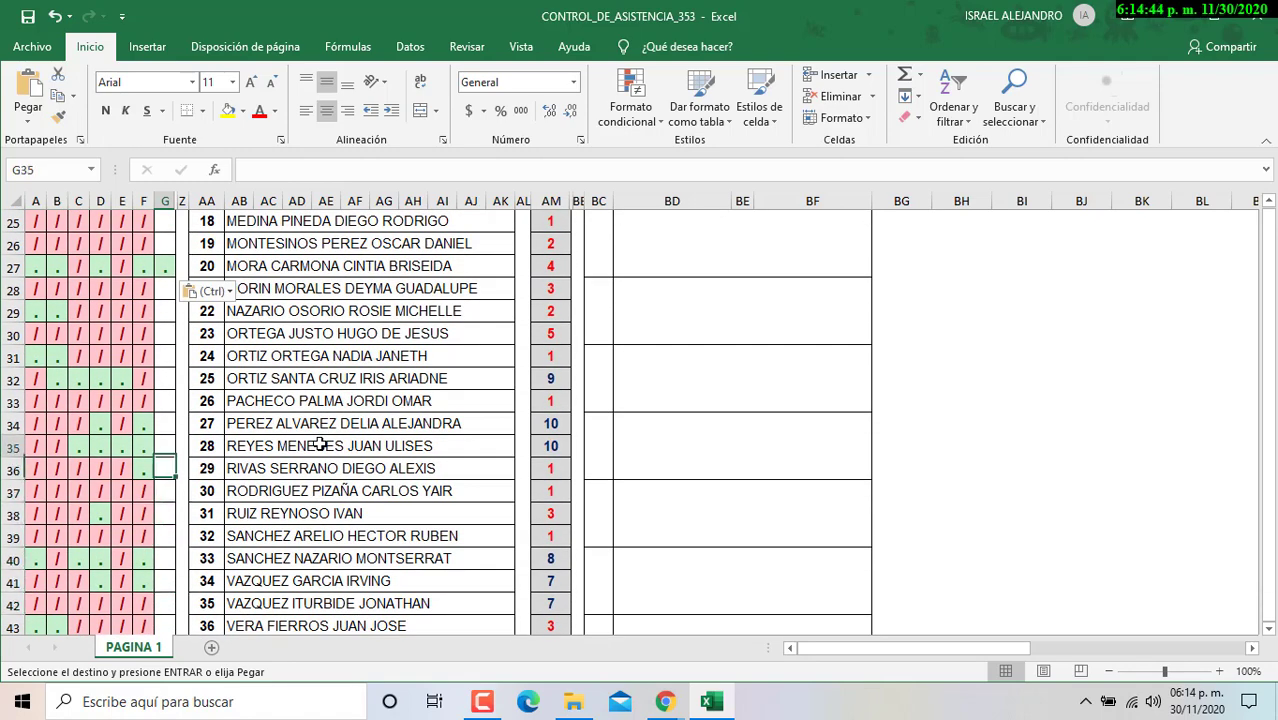
pyautogui.write('.')
# Try to enter the dot mark in session 7 for student 33, in cell G40.
pyautogui.press('Down')
pyautogui.press('Down')
pyautogui.press('Down')
pyautogui.press('Down')
pyautogui.press('Down')
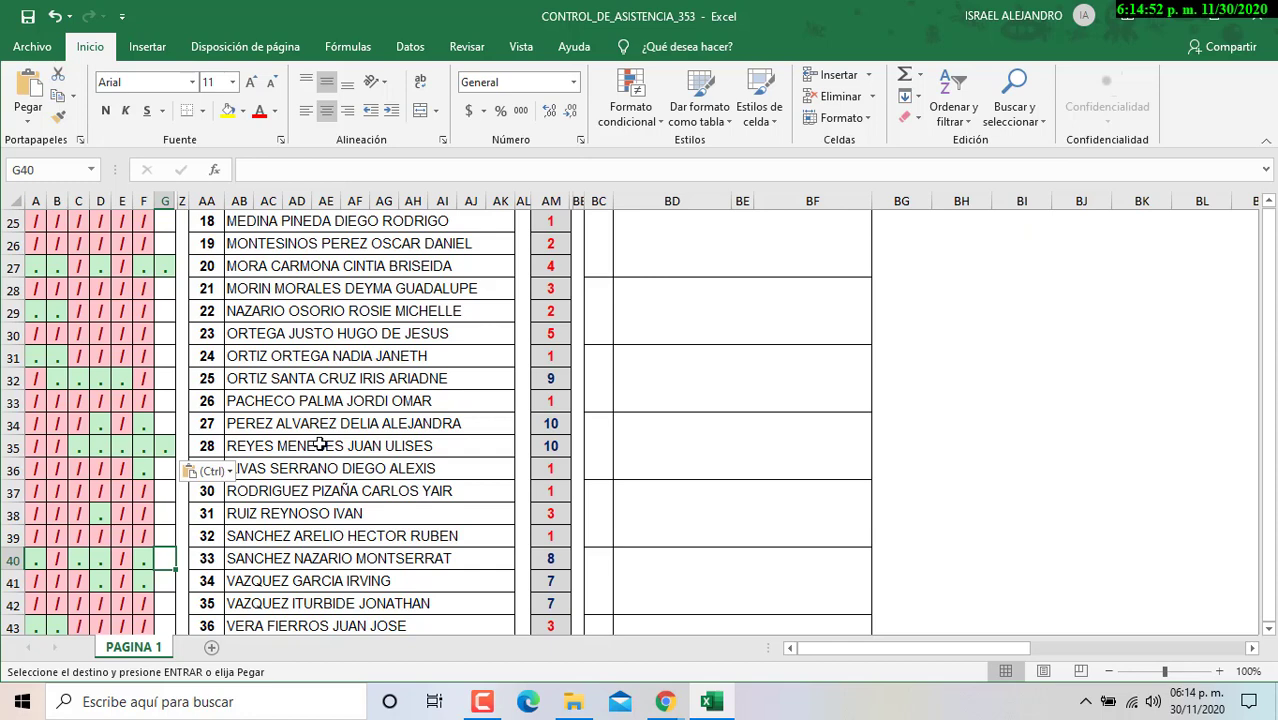
pyautogui.write('.')
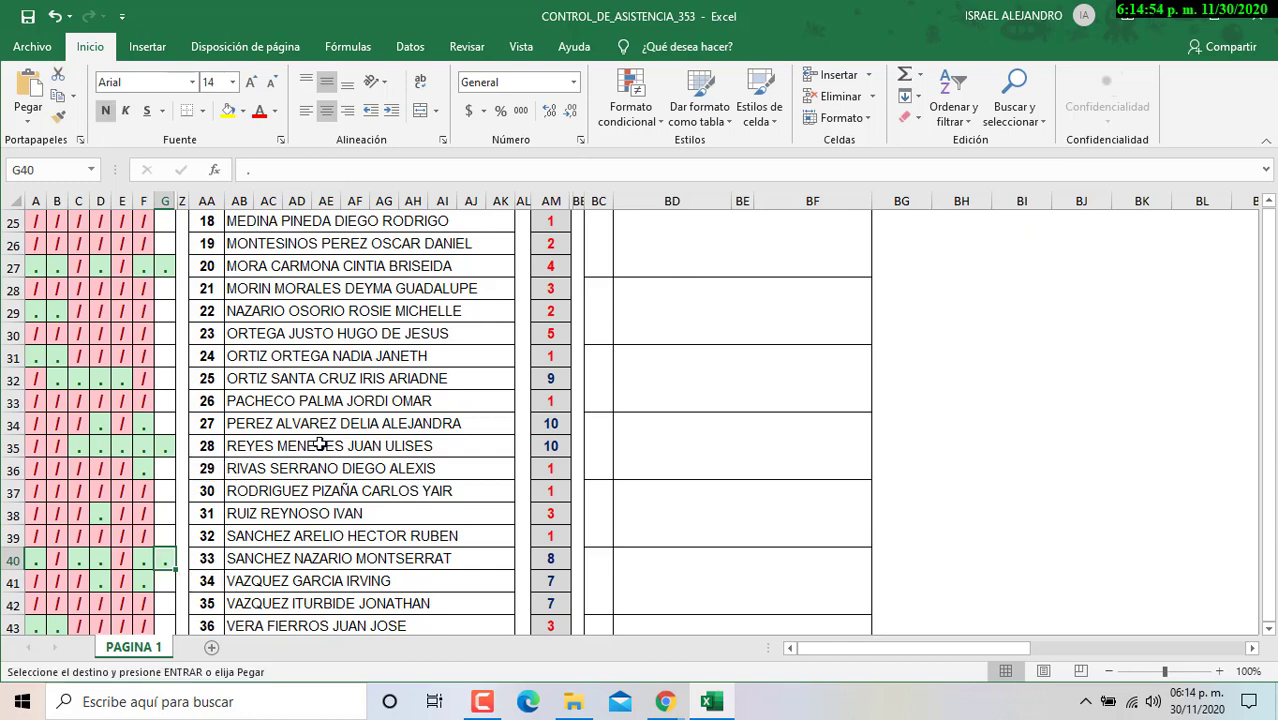
# Copy the dot mark of student 28 from cell G35 and paste it for student 29 in cell G36.
pyautogui.press('Up')
pyautogui.press('Up')
pyautogui.press('Up')
pyautogui.press('Up')
pyautogui.press('Up')
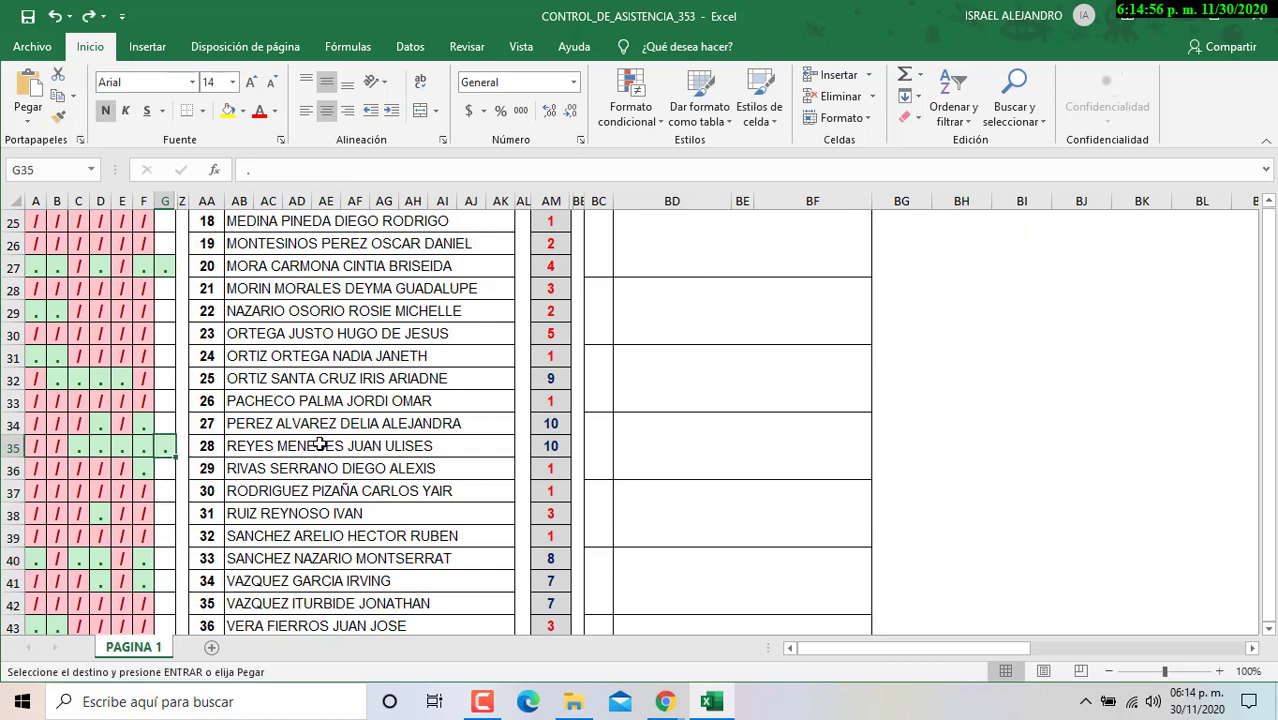
pyautogui.hotkey('ctrl', 'c')
pyautogui.press('Down')
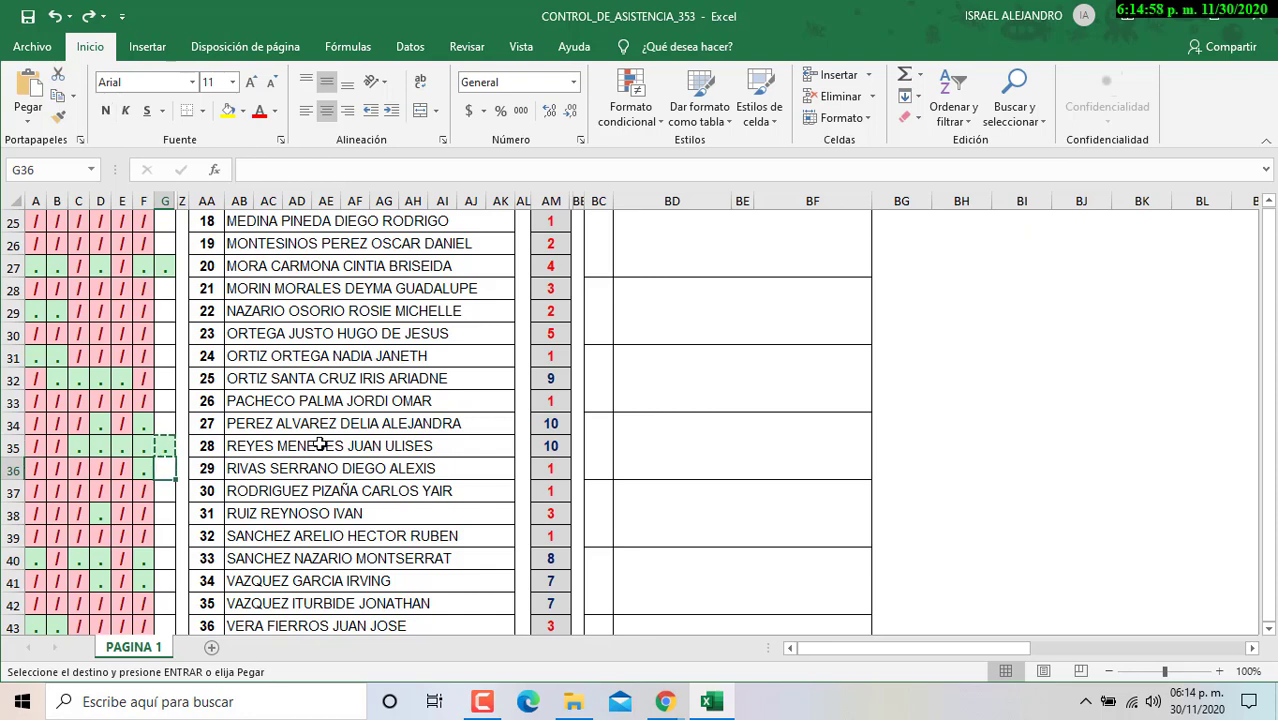
pyautogui.hotkey('ctrl', 'v')
# Go through the session 7 cells of students 30 to 37 down to the end of the list.
pyautogui.press('Down')
pyautogui.press('Down')
pyautogui.press('Down')
pyautogui.press('Down')
pyautogui.press('Down')
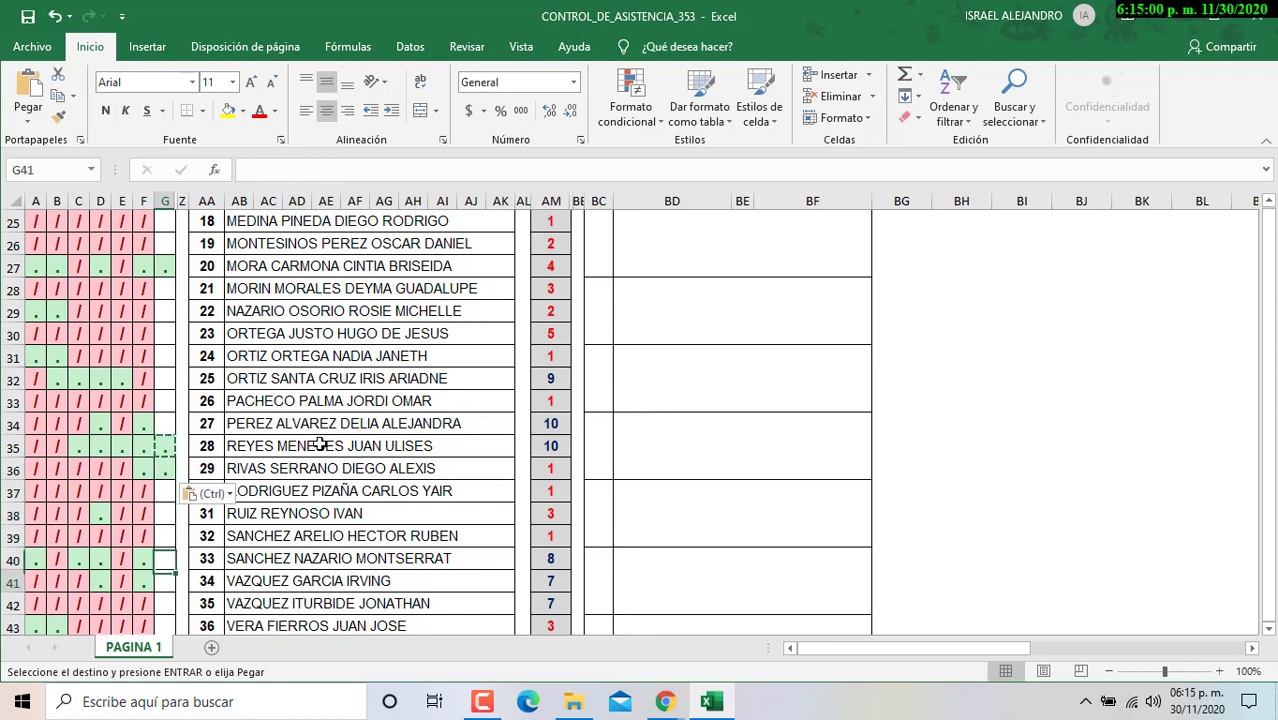
pyautogui.press('Down')
pyautogui.press('Down')
pyautogui.press('Down')
pyautogui.press('Up')
pyautogui.press('Up')
pyautogui.press('Up')
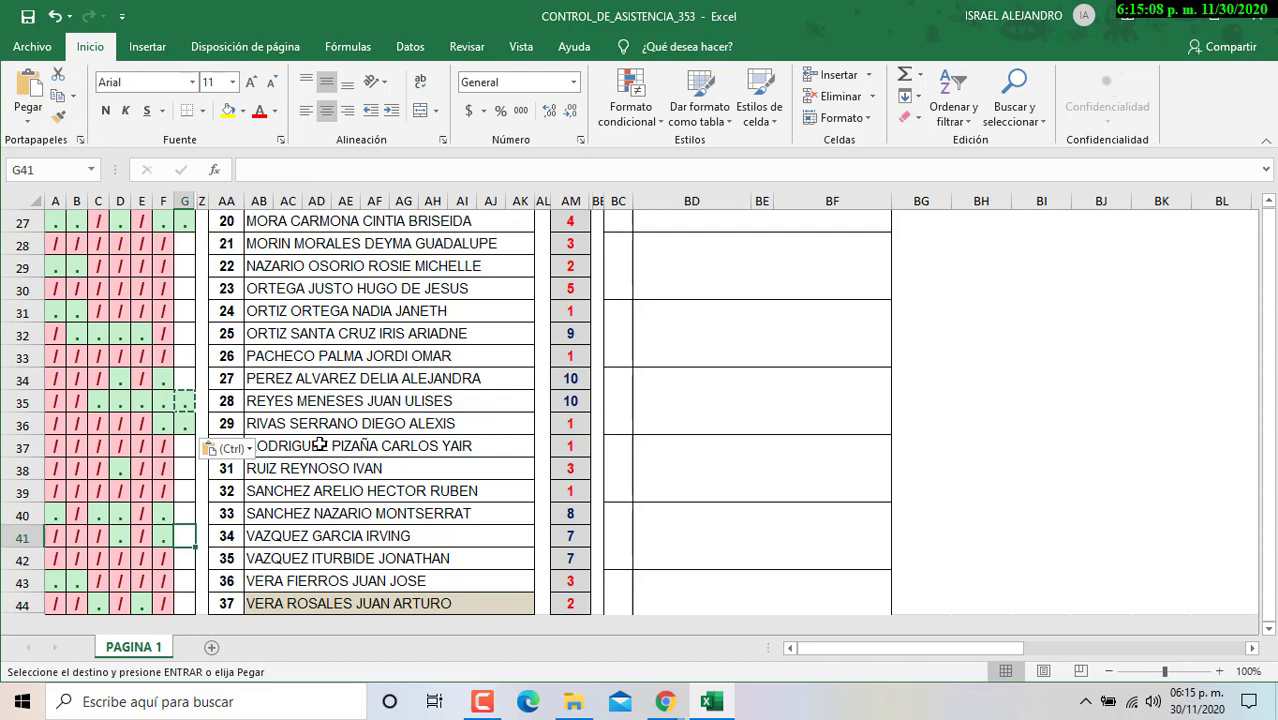
pyautogui.press('Down')
pyautogui.press('Down')
pyautogui.press('Down')
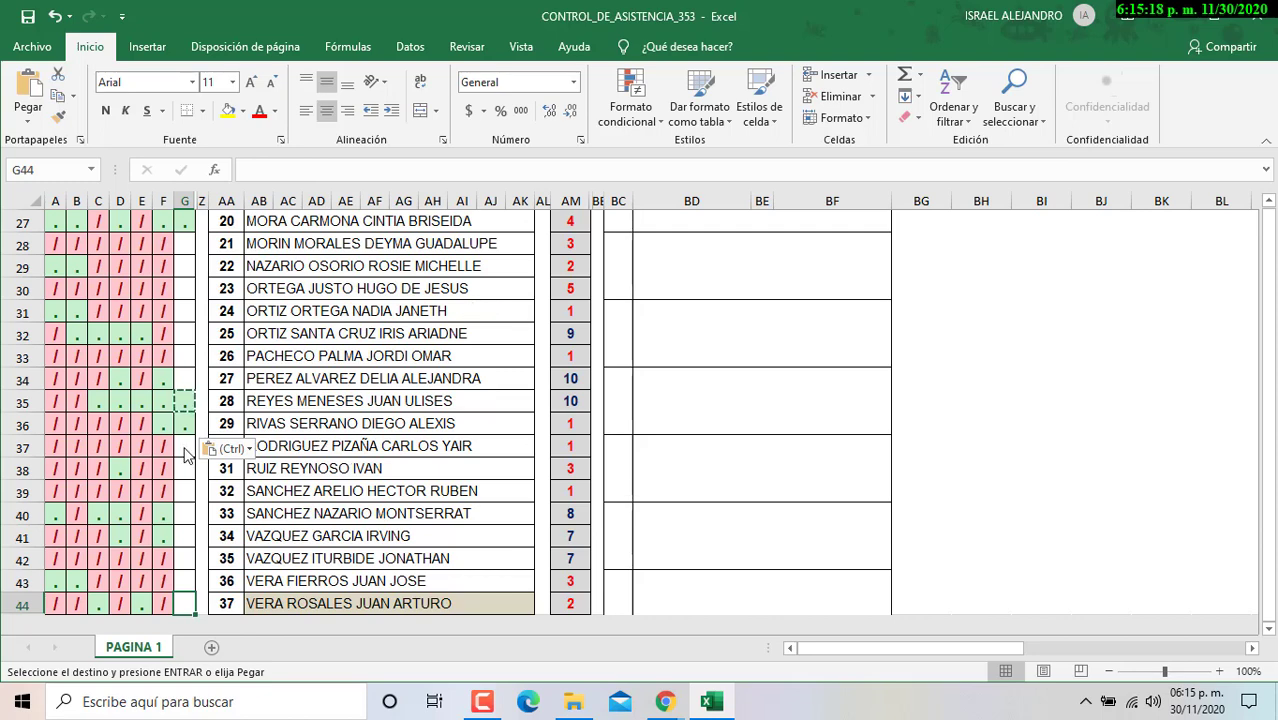
# Copy the slash absence mark from F8 to session 7 for student 1 and fill it down to student 5, cells G8 to G12.
pyautogui.scroll(7, 134, 412)
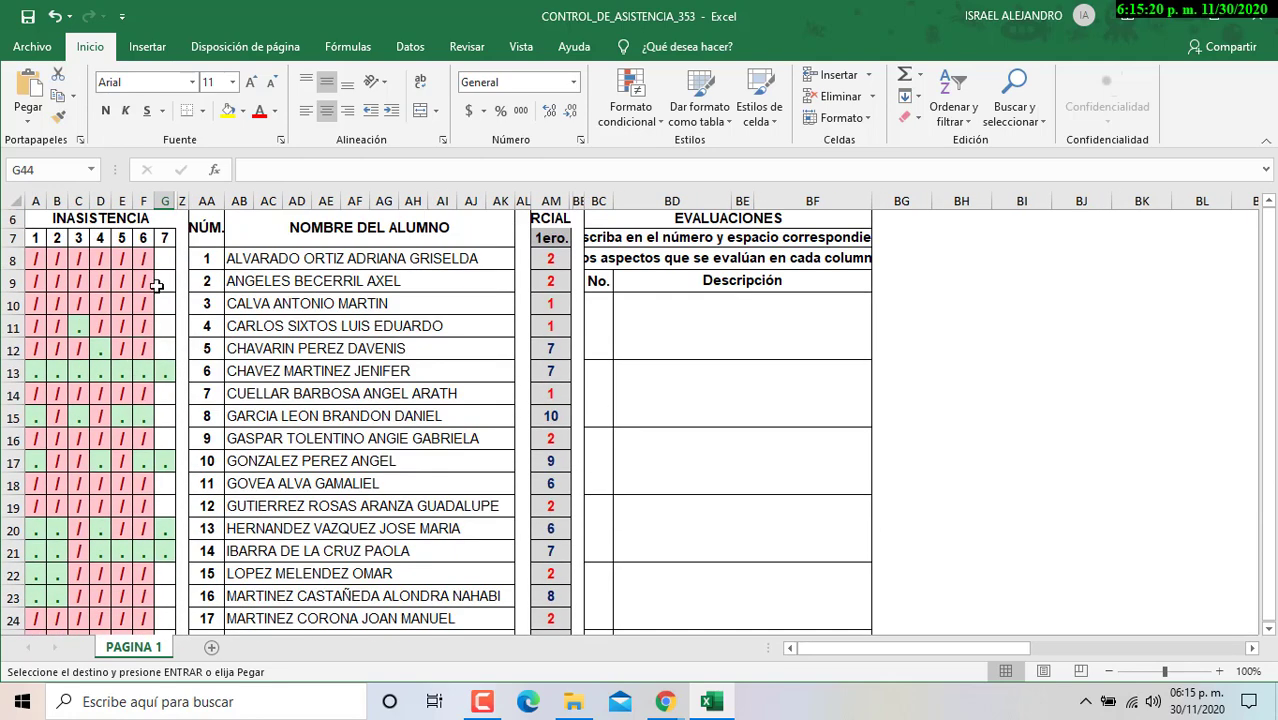
pyautogui.click(150, 261)
pyautogui.hotkey('ctrl', 'c')
pyautogui.click(165, 257)
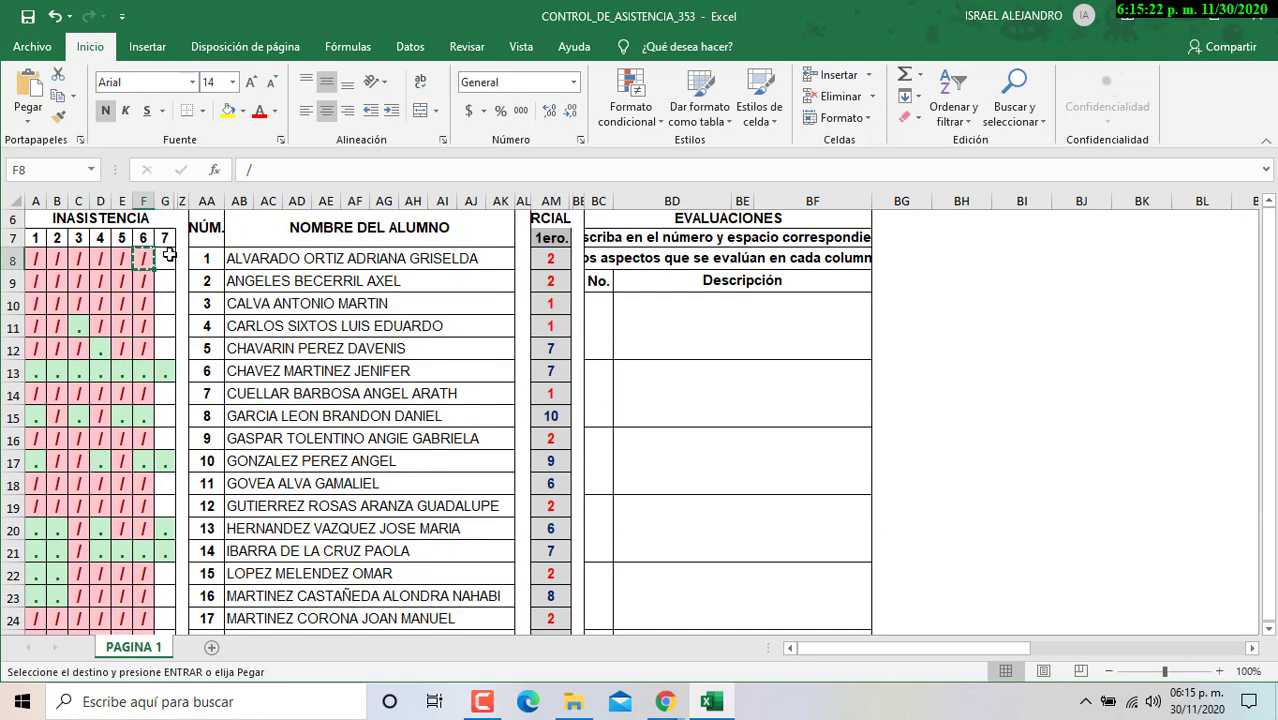
pyautogui.hotkey('ctrl', 'v')
pyautogui.moveTo(176, 348); pyautogui.dragTo(177, 358)
pyautogui.click(167, 396)
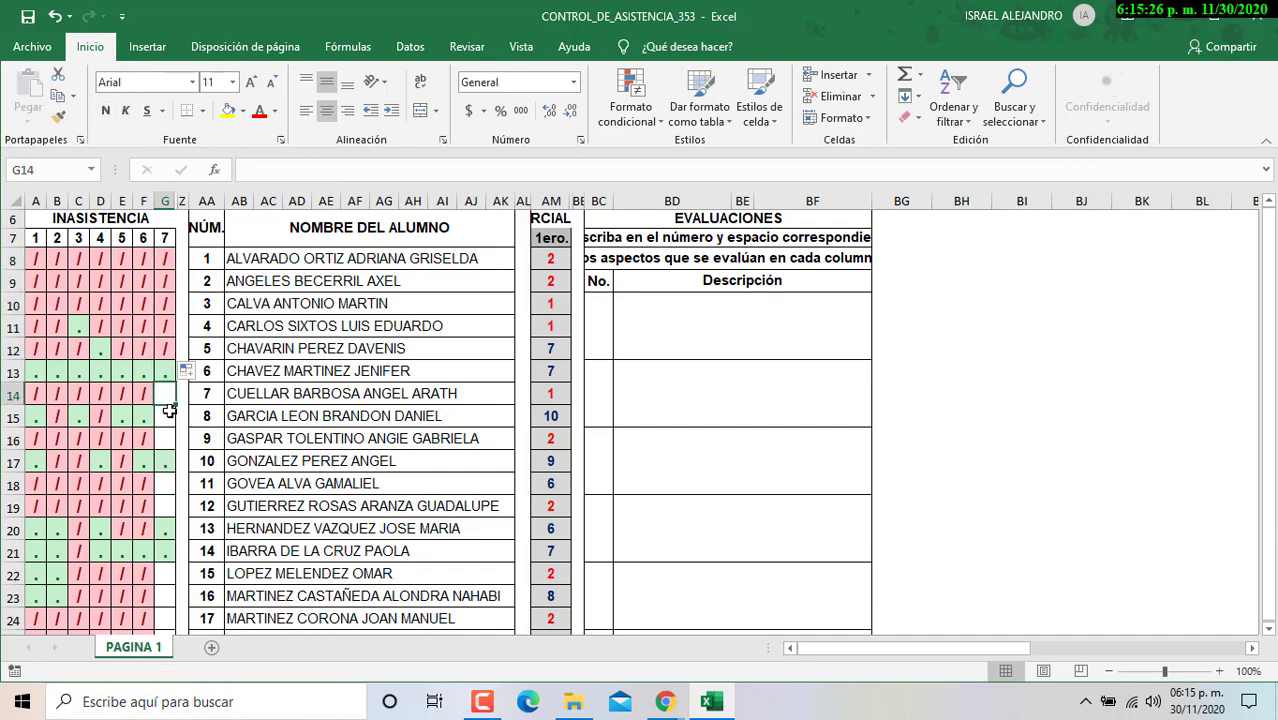
# Copy the dot mark from cell F27 and paste it in session 7 for student 21, in cell G28.
pyautogui.scroll(-4, 186, 485)
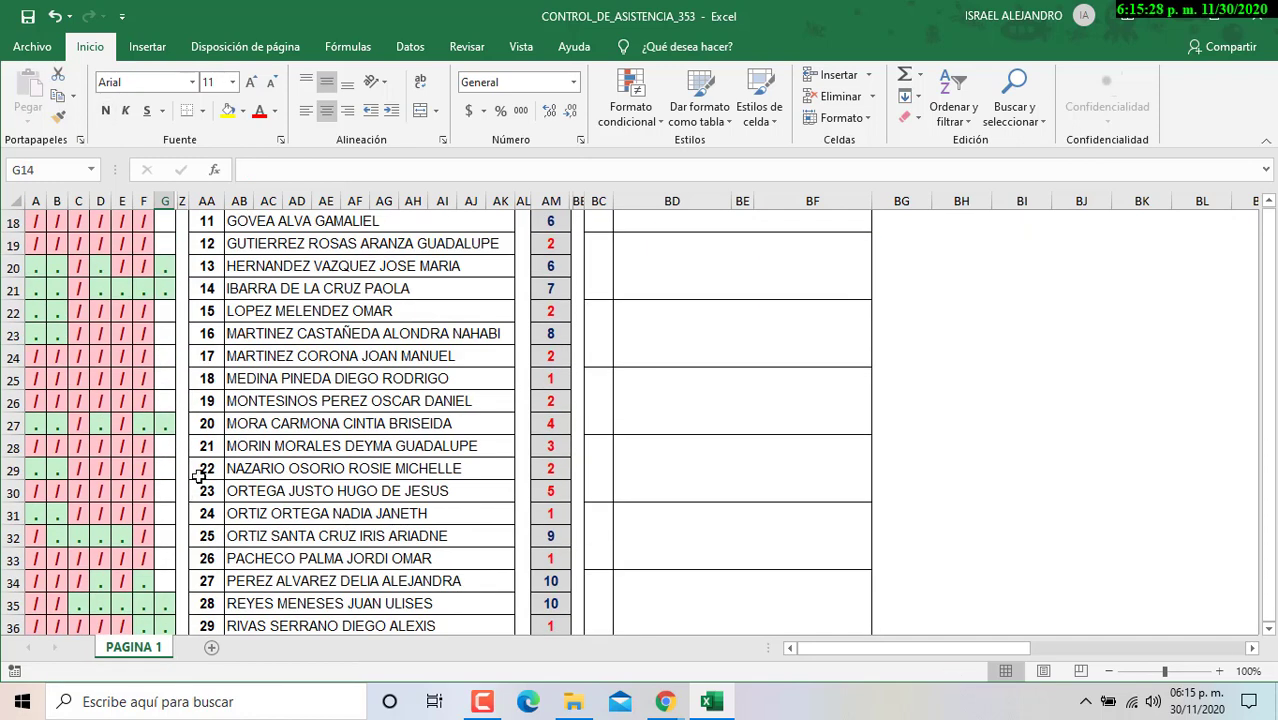
pyautogui.click(141, 428)
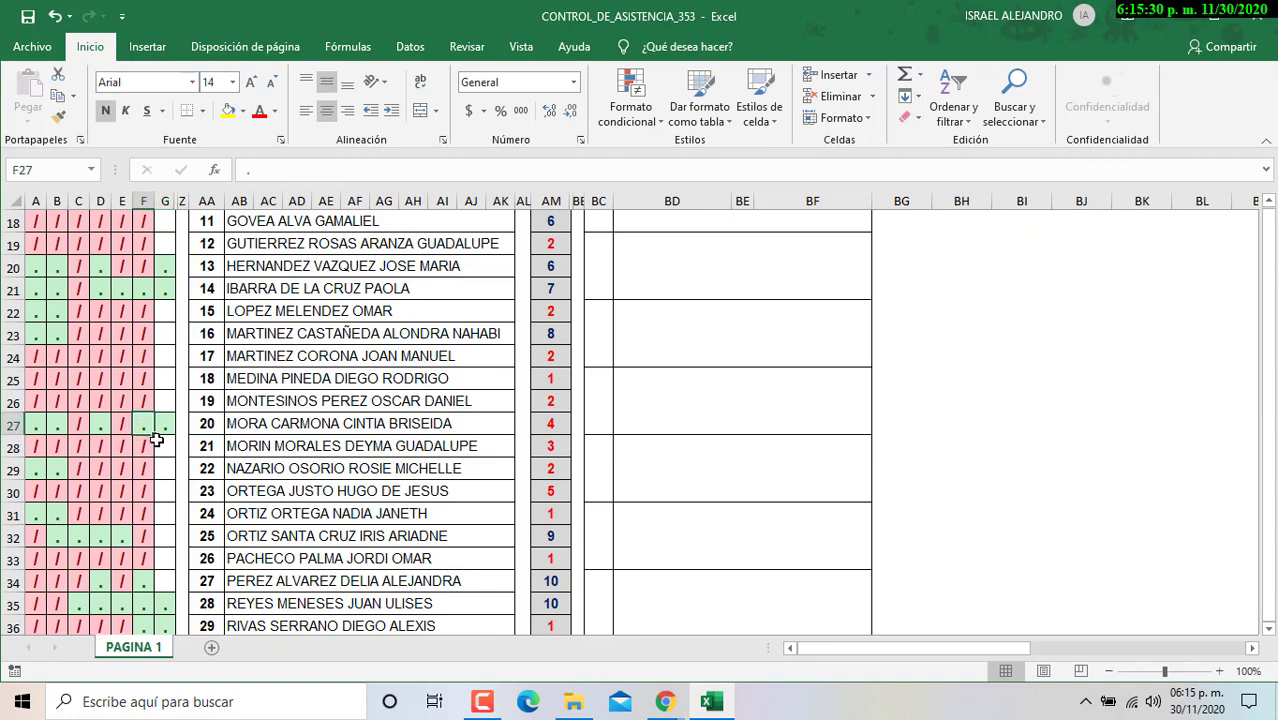
pyautogui.hotkey('ctrl', 'c')
pyautogui.click(163, 445)
pyautogui.hotkey('ctrl', 'v')
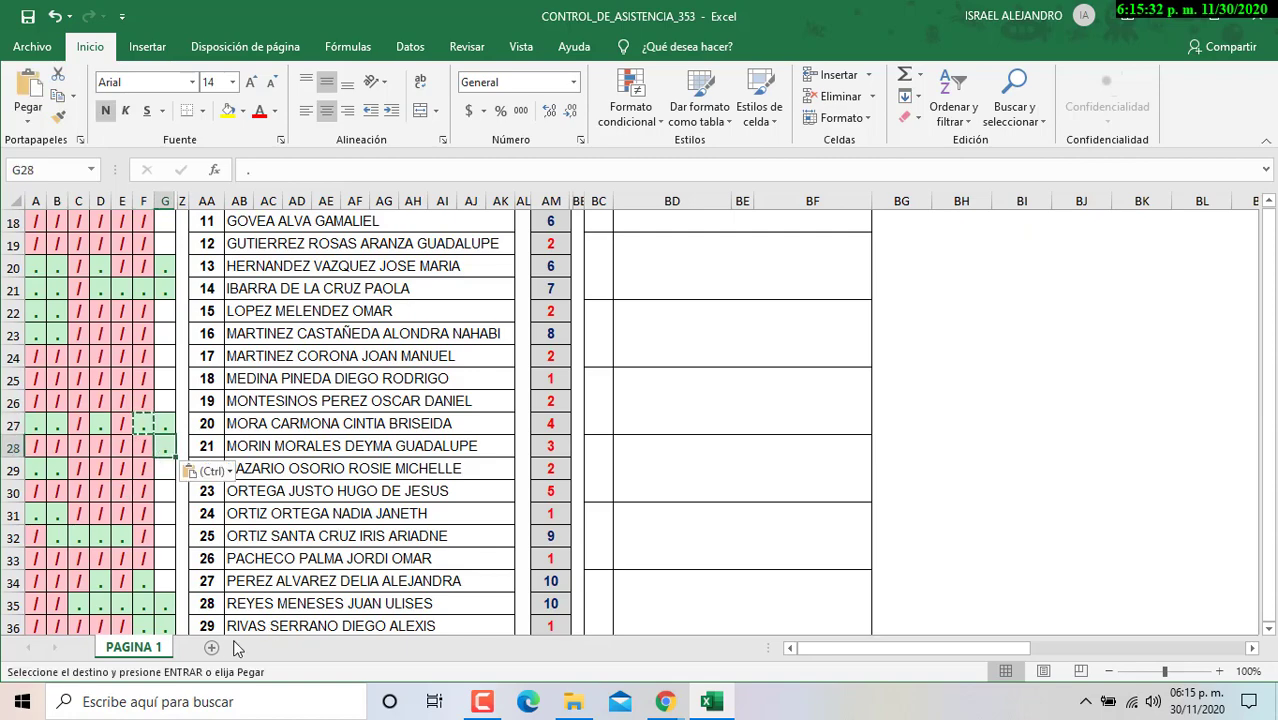
pyautogui.scroll(5, 194, 404)
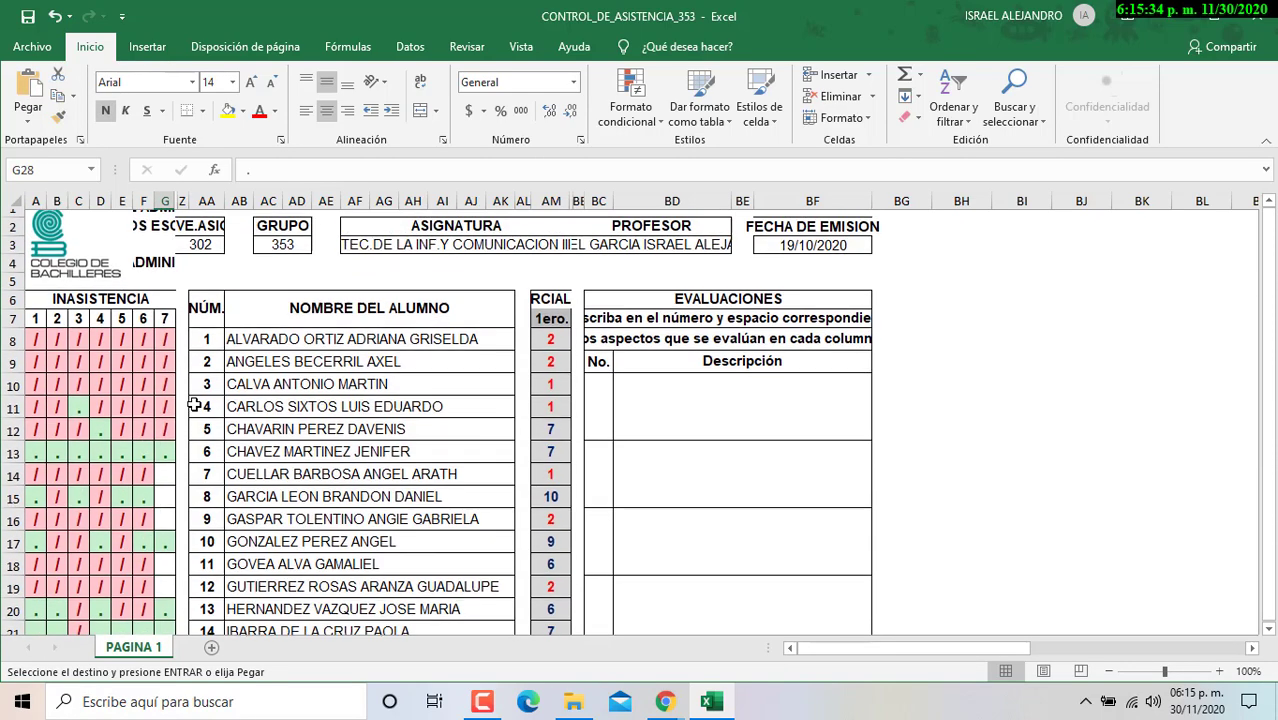
pyautogui.scroll(-1, 160, 425)
pyautogui.click(143, 430)
pyautogui.hotkey('ctrl', 'v')
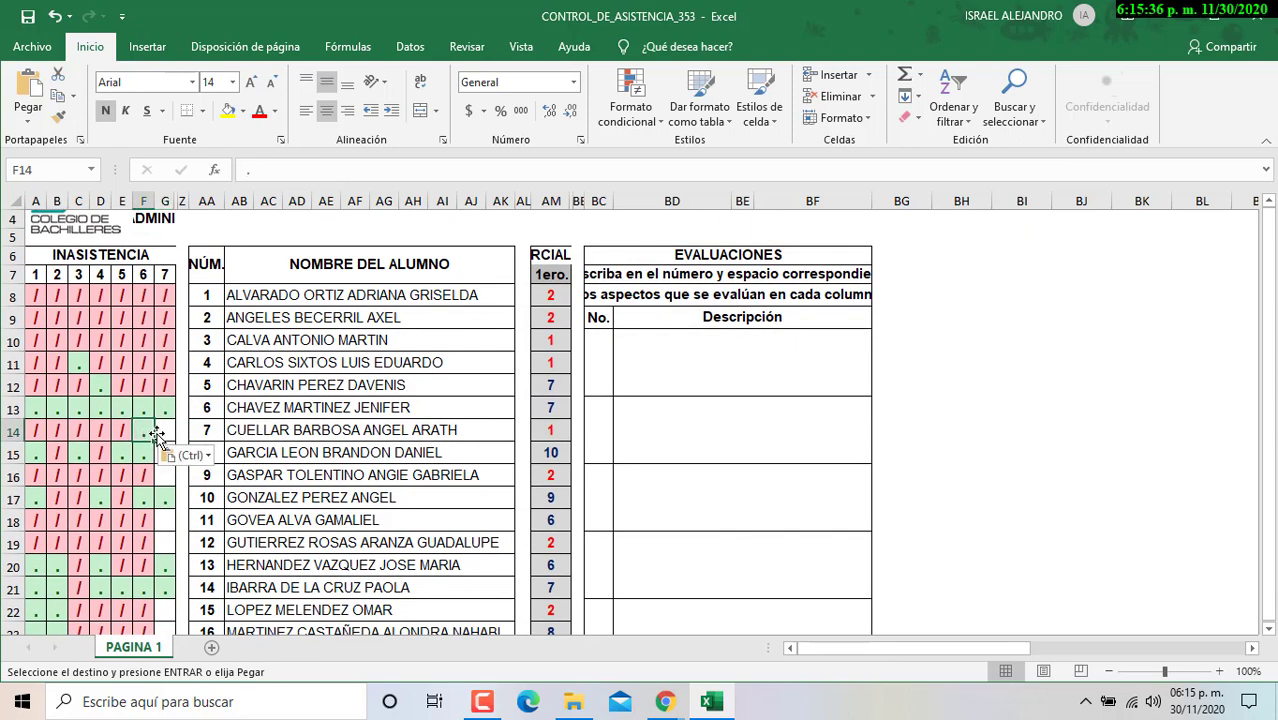
pyautogui.hotkey('ctrl', 'z')
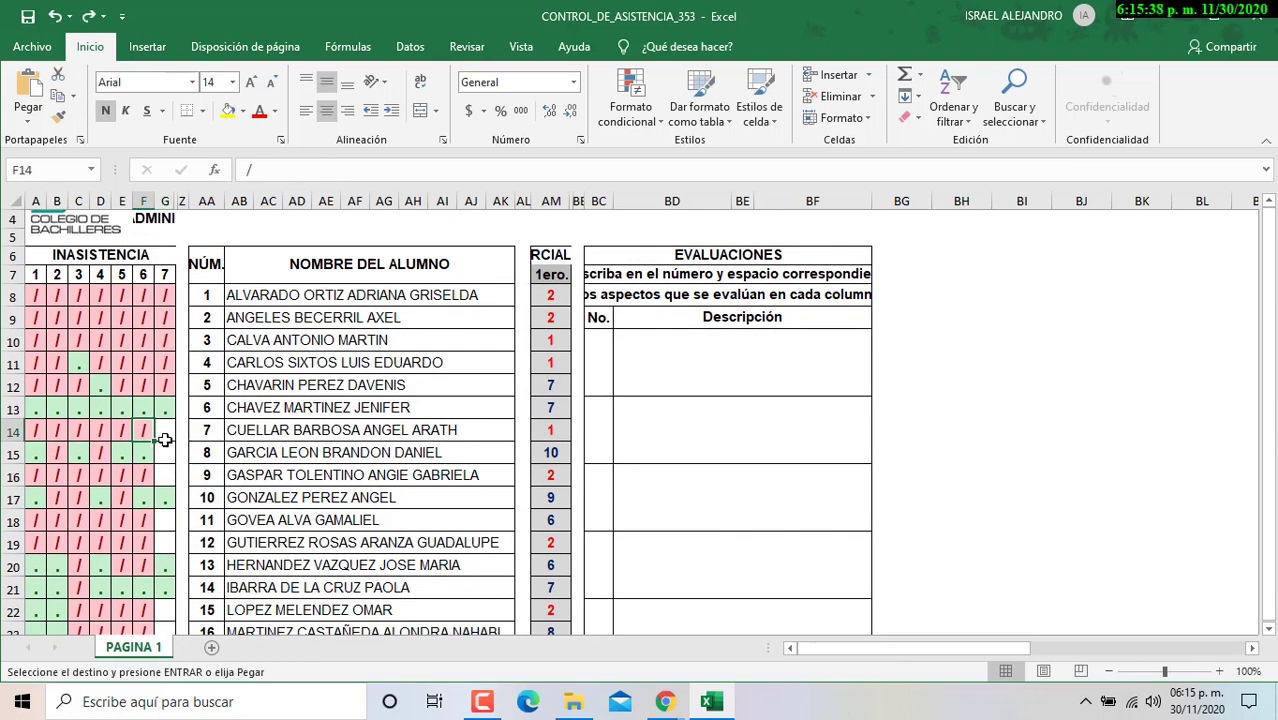
# Paste the slash absence mark in session 7 for student 7 and fill it down to student 9, cells G14 to G16.
pyautogui.click(165, 430)
pyautogui.hotkey('ctrl', 'v')
pyautogui.moveTo(175, 441); pyautogui.dragTo(175, 482)
pyautogui.click(145, 521)
pyautogui.hotkey('ctrl', 'c')
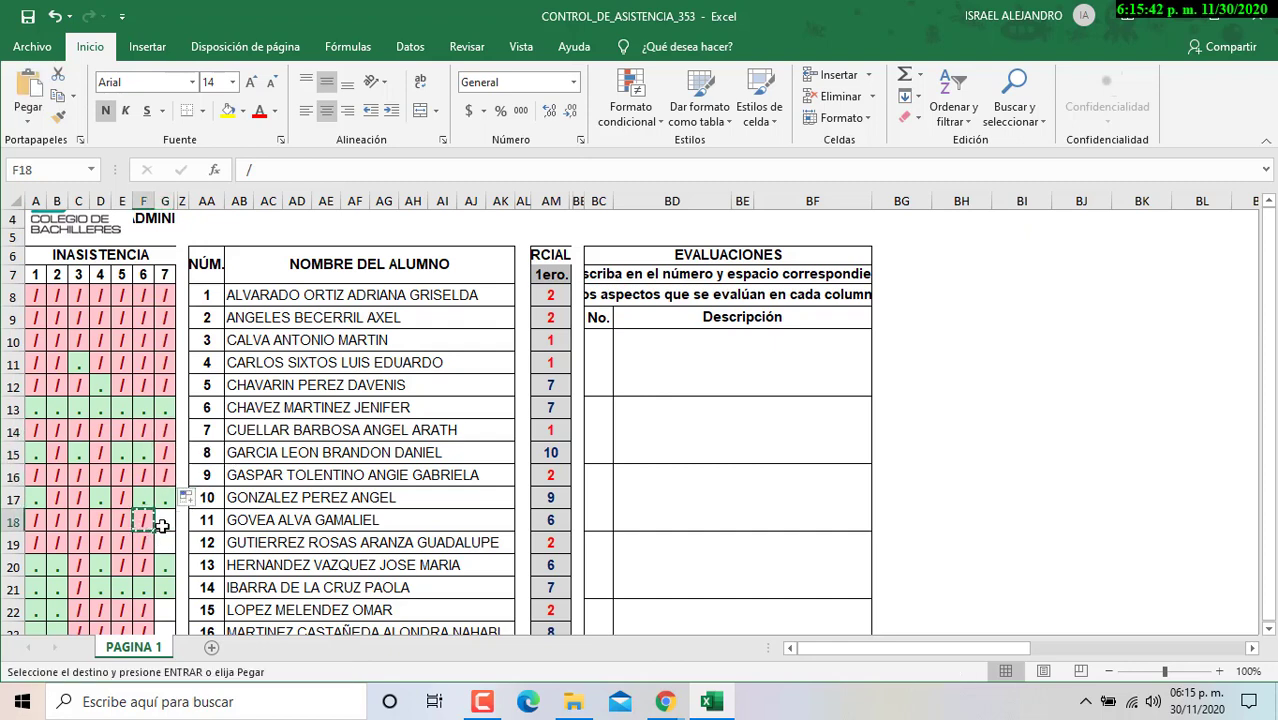
pyautogui.click(165, 520)
pyautogui.moveTo(176, 531)
pyautogui.mouseDown()
pyautogui.moveTo(175, 562)
pyautogui.moveTo(172, 547)
pyautogui.mouseUp()
# Copy the slash mark from F18 to session 7 for student 11 and fill it down to student 12, cells G18 to G19.
pyautogui.click(145, 521)
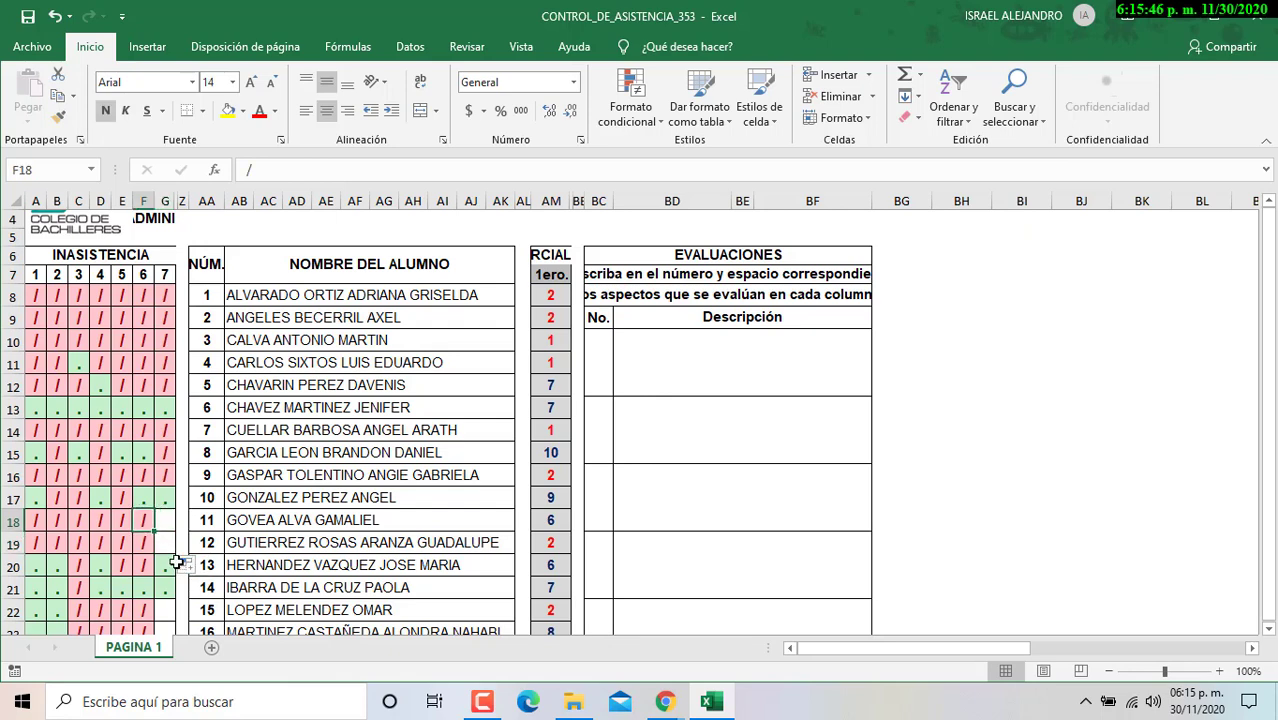
pyautogui.hotkey('ctrl', 'c')
pyautogui.click(170, 522)
pyautogui.hotkey('ctrl', 'v')
pyautogui.moveTo(176, 531); pyautogui.dragTo(172, 548)
# Copy the slash mark from F22 to session 7 for student 15 and fill it down to student 19, cells G22 to G26.
pyautogui.scroll(-2, 160, 520)
pyautogui.click(144, 488)
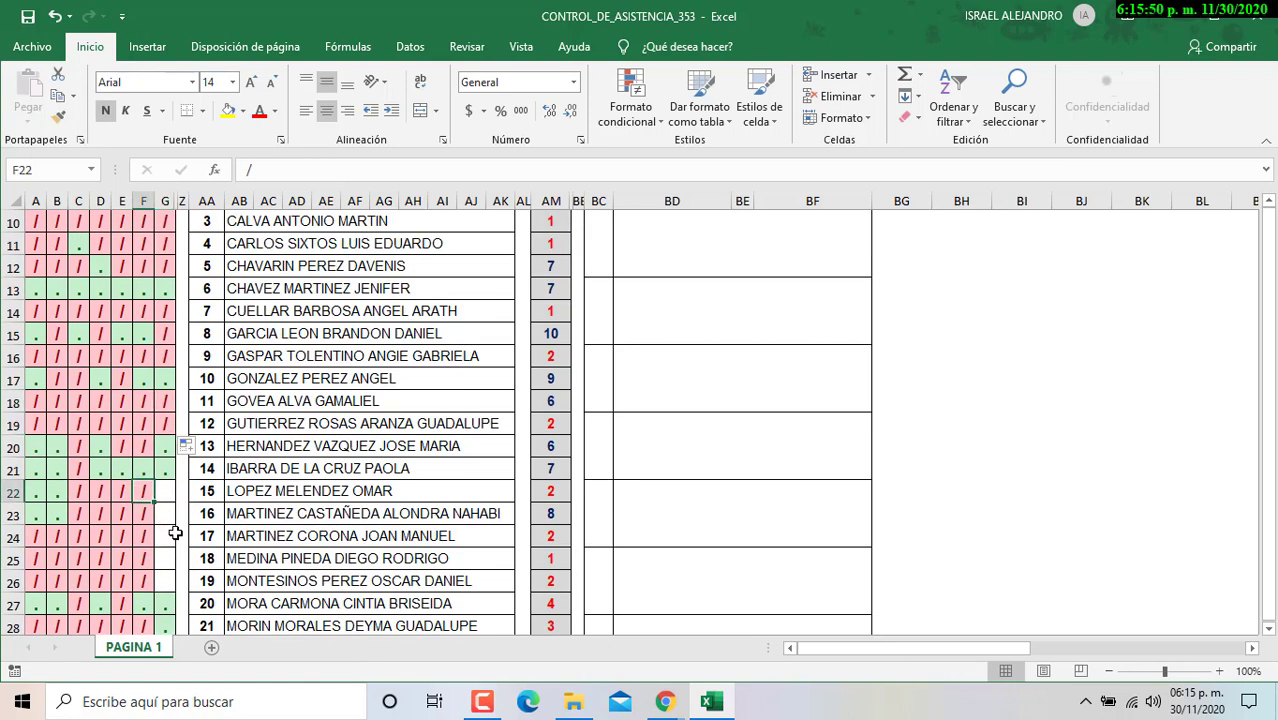
pyautogui.hotkey('ctrl', 'c')
pyautogui.click(165, 490)
pyautogui.hotkey('ctrl', 'v')
pyautogui.moveTo(176, 501); pyautogui.dragTo(175, 588)
# Copy the slash mark from F29 to session 7 for student 22 and fill it down to student 27, cells G29 to G34.
pyautogui.scroll(-5, 165, 560)
pyautogui.click(145, 311)
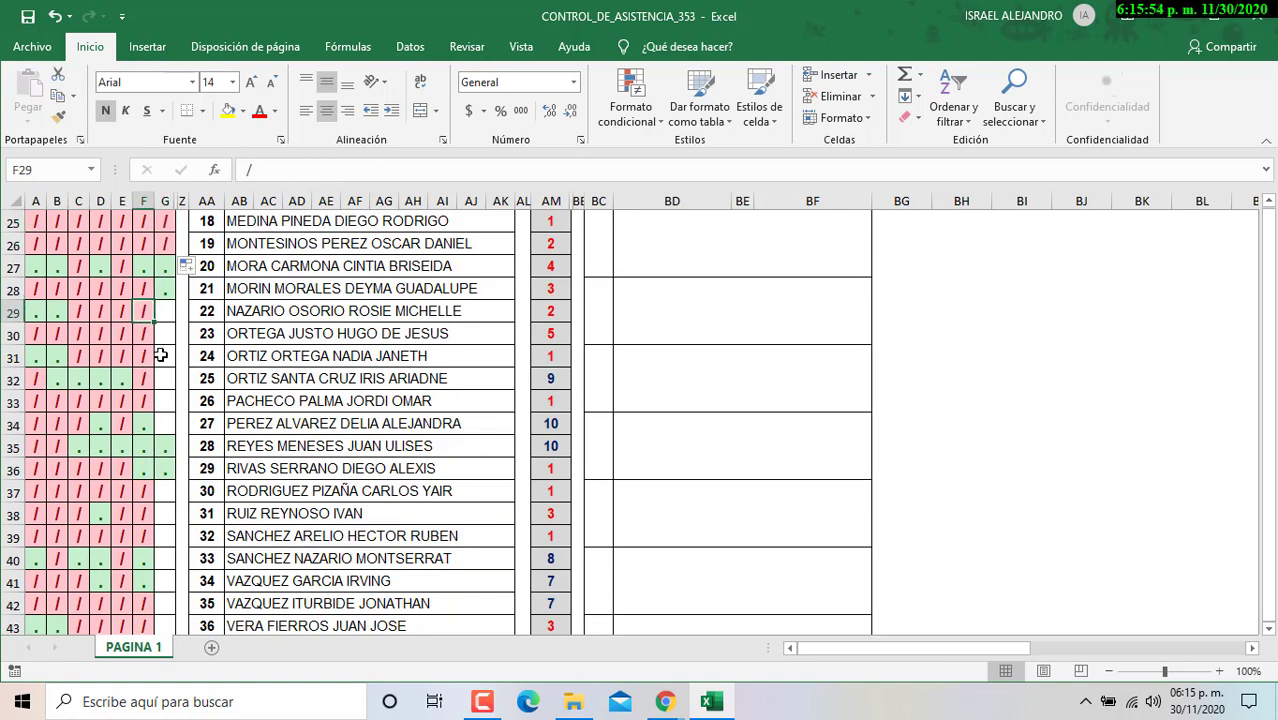
pyautogui.hotkey('ctrl', 'c')
pyautogui.click(166, 313)
pyautogui.hotkey('ctrl', 'v')
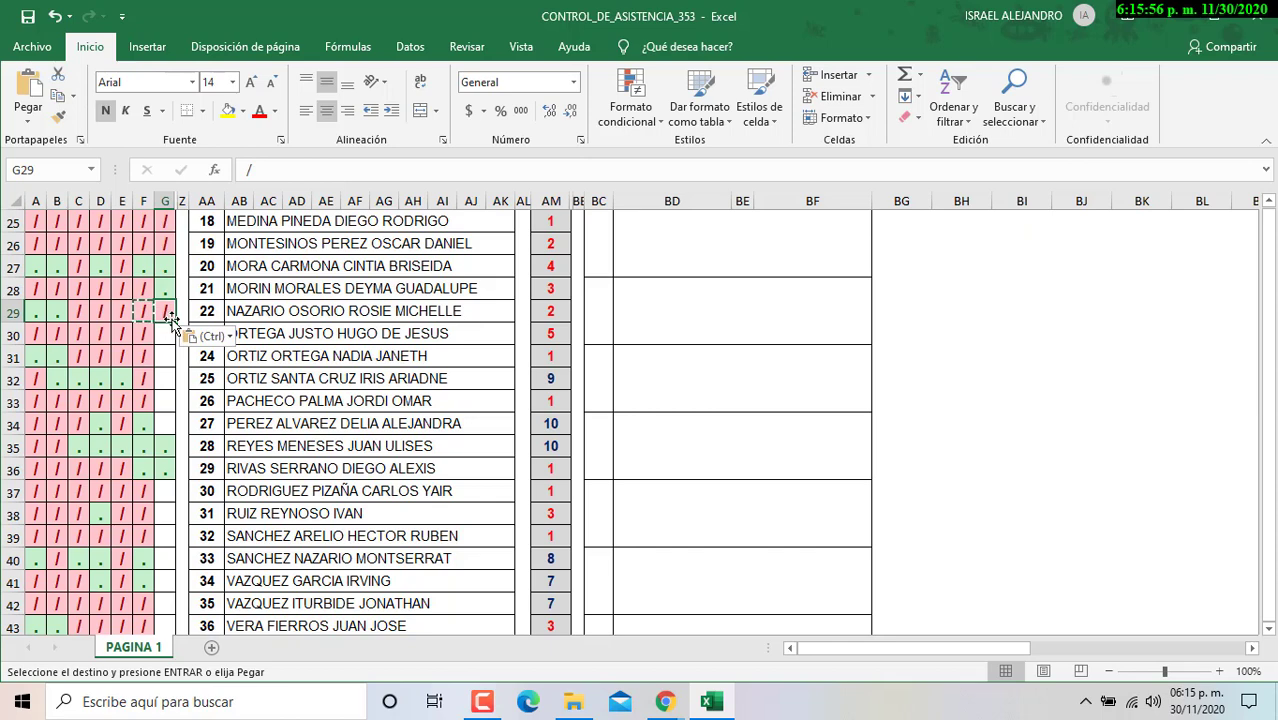
pyautogui.moveTo(176, 321); pyautogui.dragTo(174, 445)
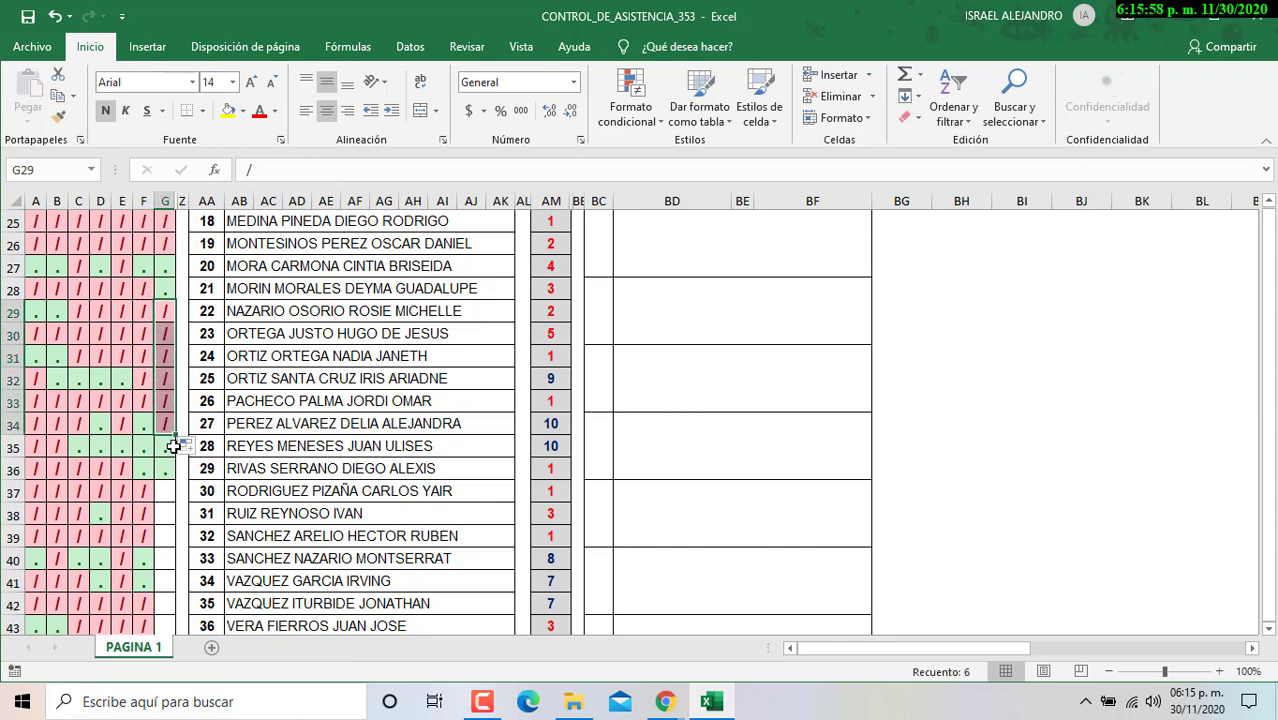
# Copy the slash mark from F37 to session 7 for student 30 and fill it down to student 37, cells G37 to G44.
pyautogui.click(165, 491)
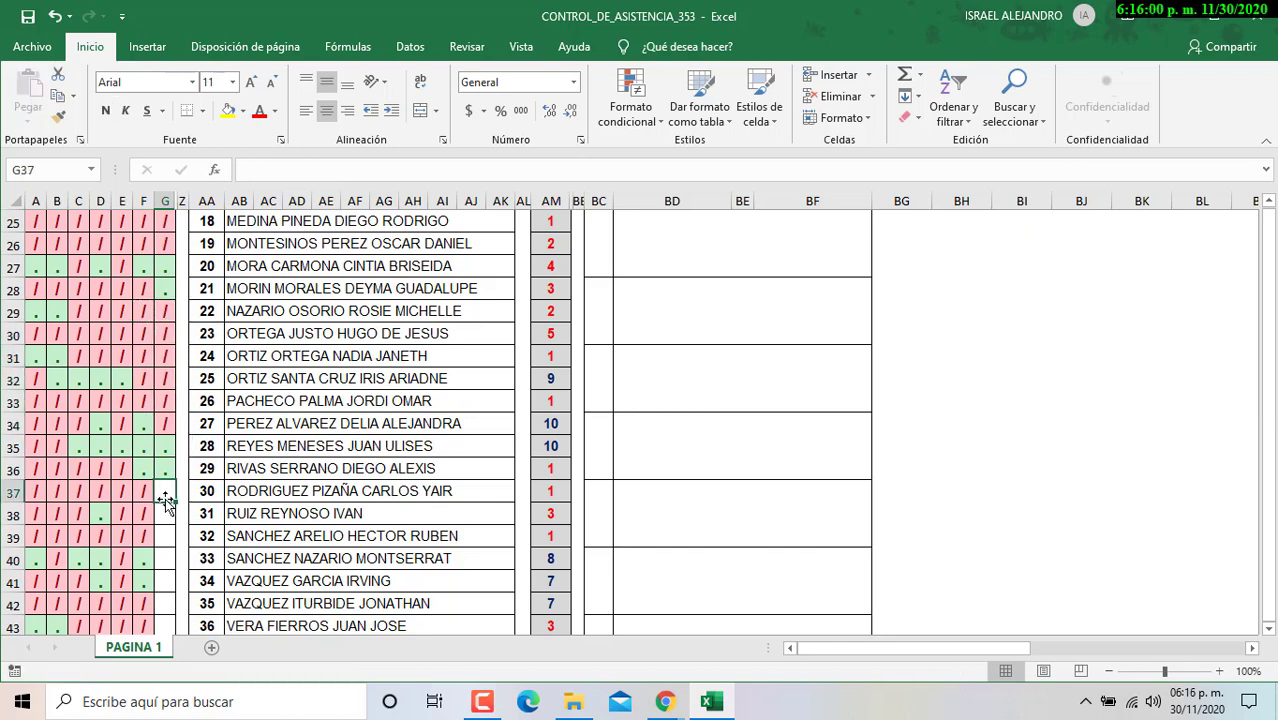
pyautogui.scroll(-2, 165, 498)
pyautogui.click(166, 356)
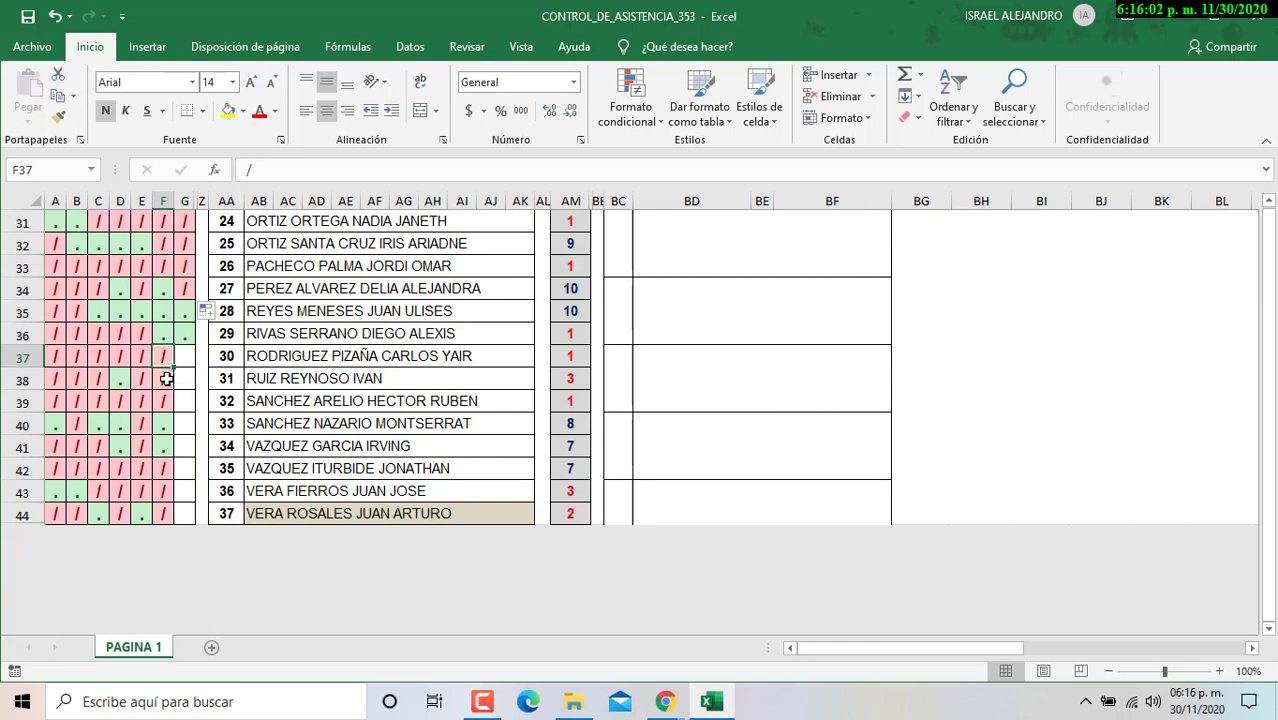
pyautogui.hotkey('ctrl', 'c')
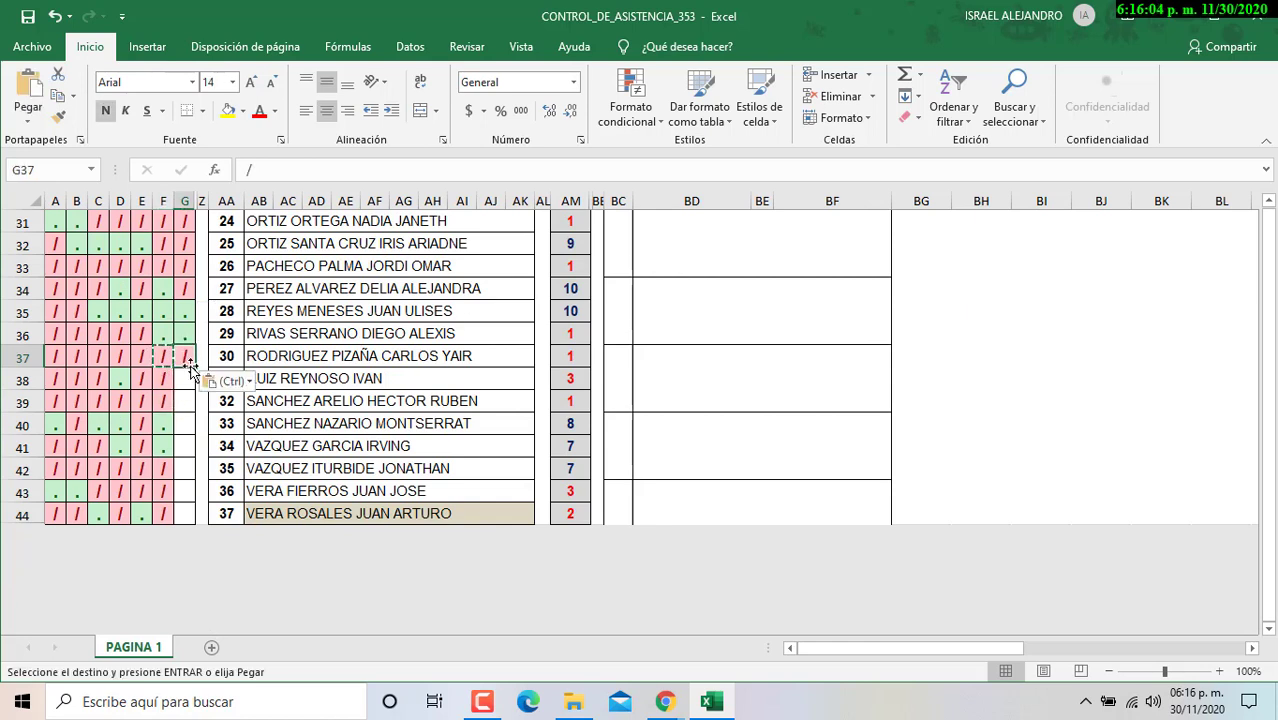
pyautogui.moveTo(191, 367); pyautogui.dragTo(202, 522)
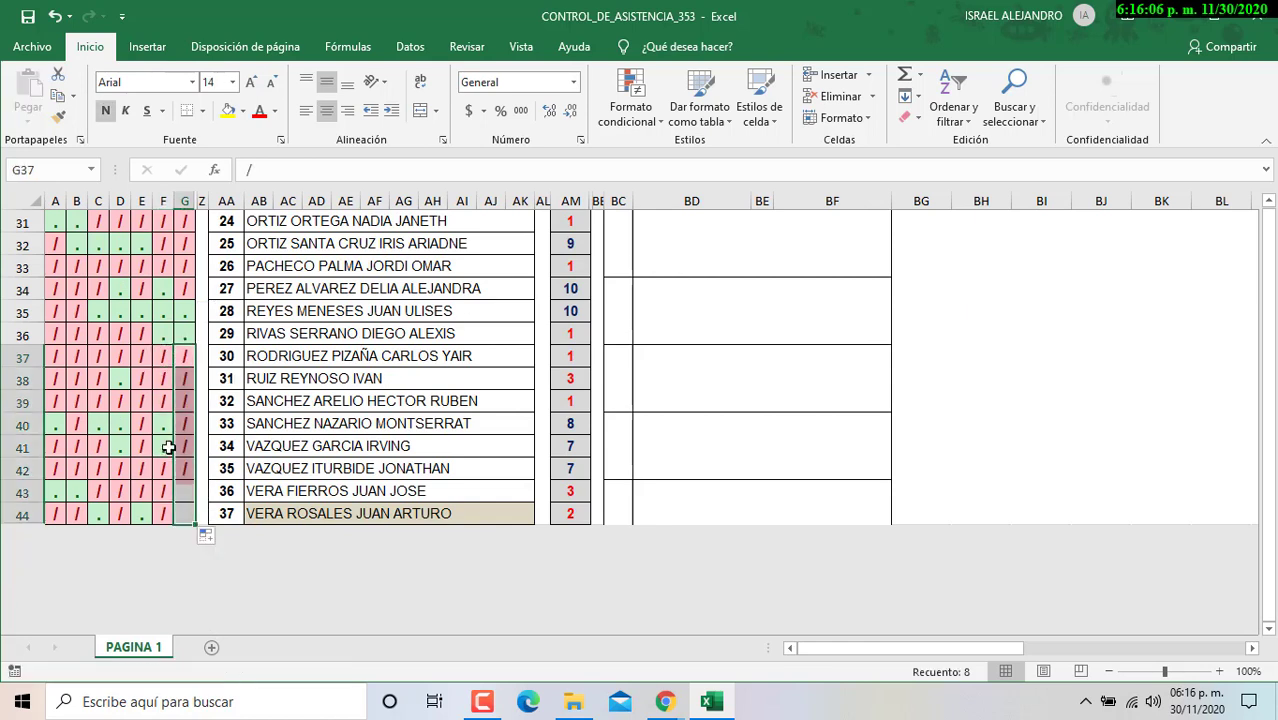
# Review the absence marks in student 30's row and across the whole group 353 attendance list.
pyautogui.moveTo(56, 357); pyautogui.dragTo(140, 362)
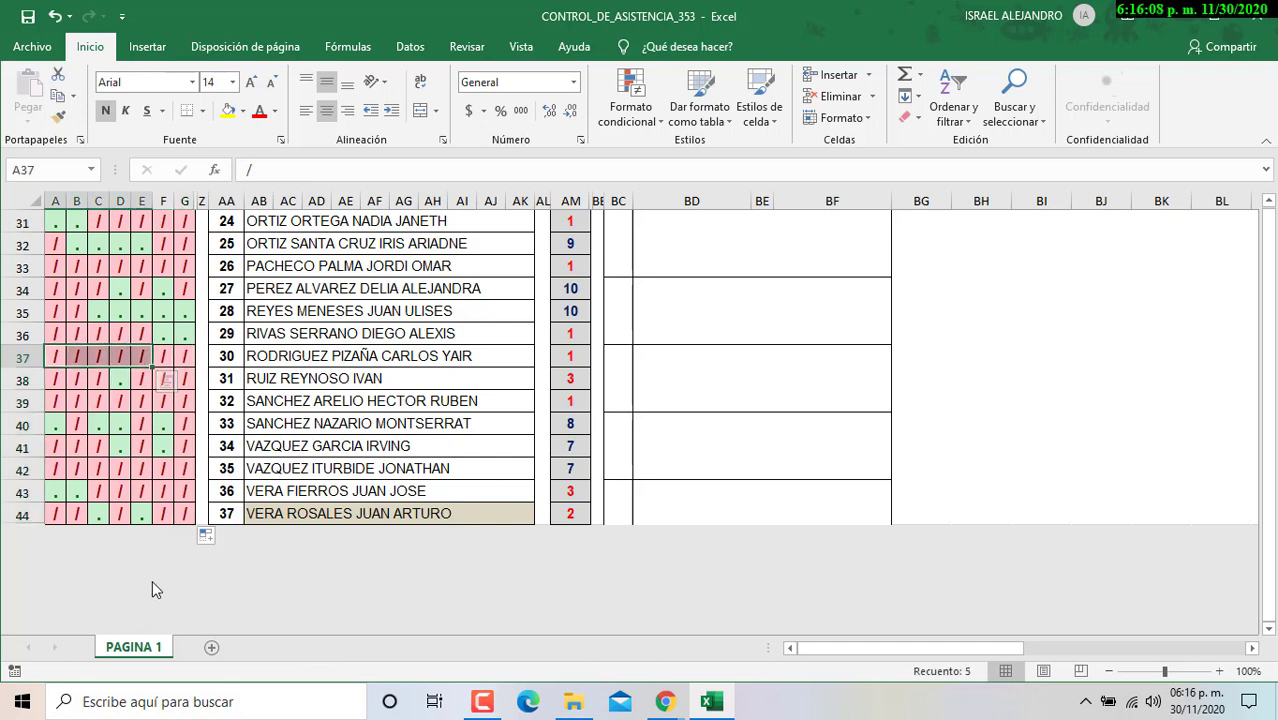
pyautogui.click(22, 357)
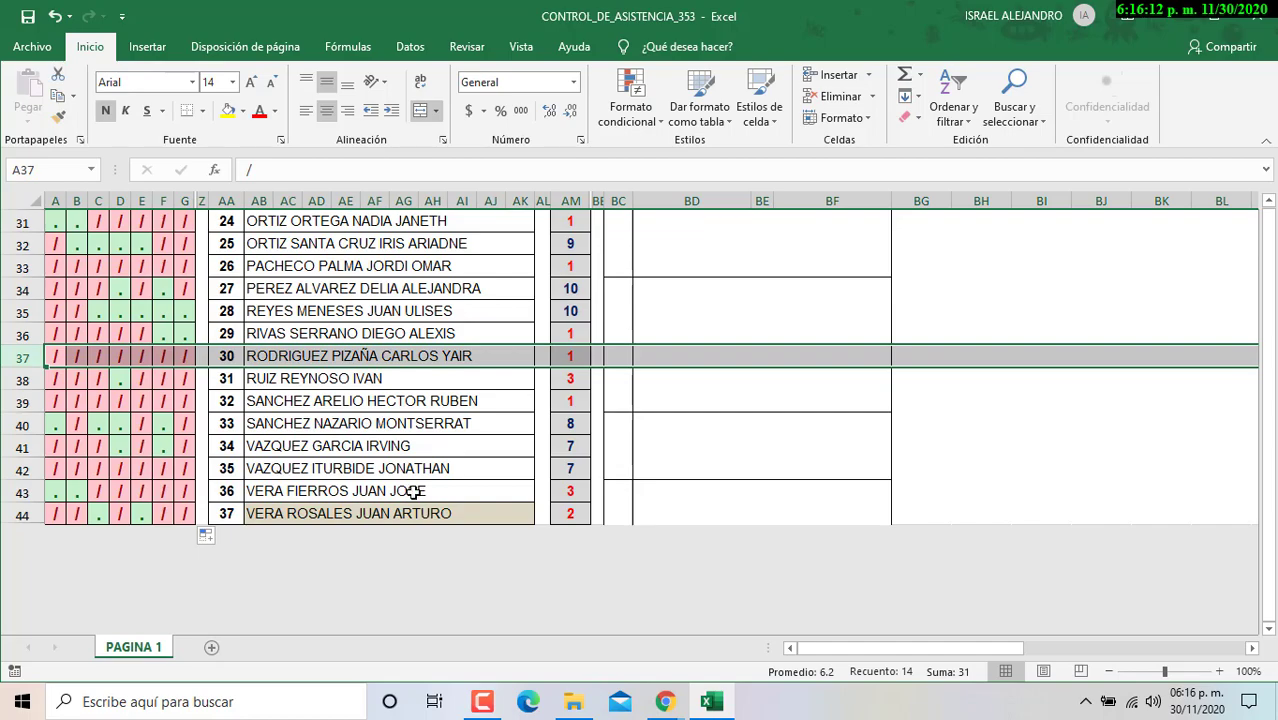
pyautogui.scroll(4, 440, 445)
pyautogui.scroll(-10, 444, 447)
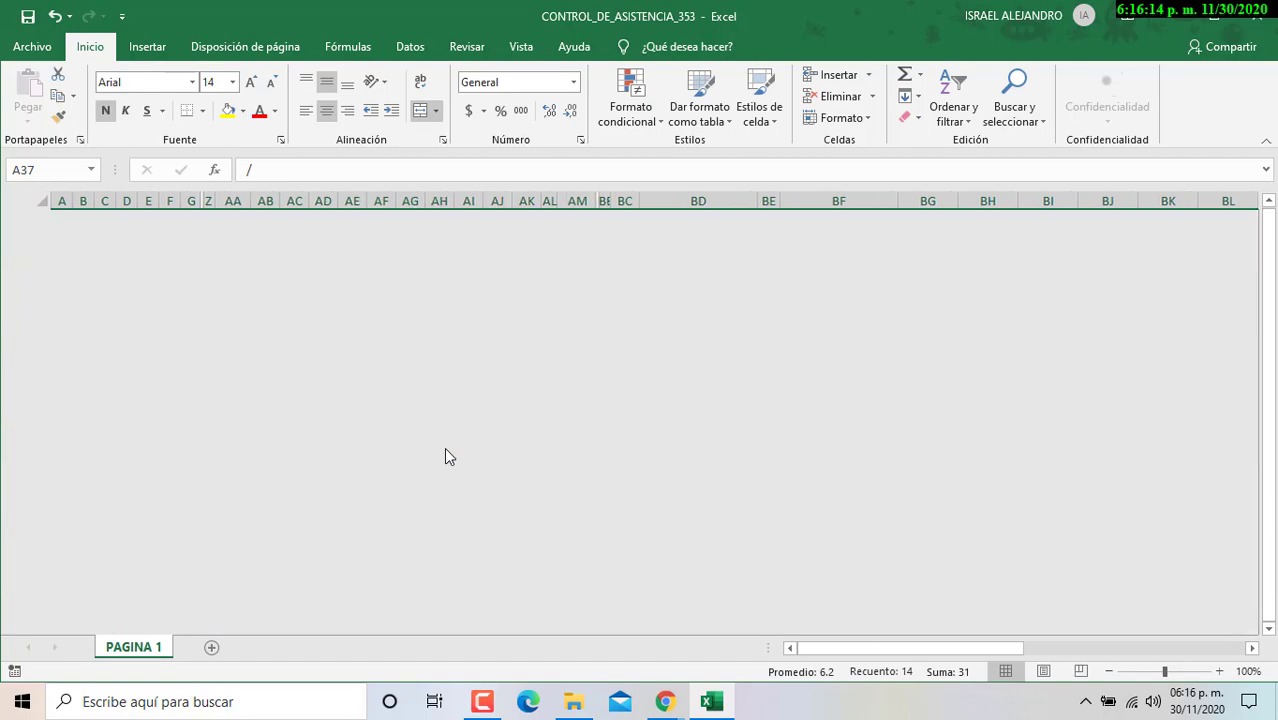
pyautogui.scroll(13, 444, 447)
pyautogui.scroll(4, 445, 448)
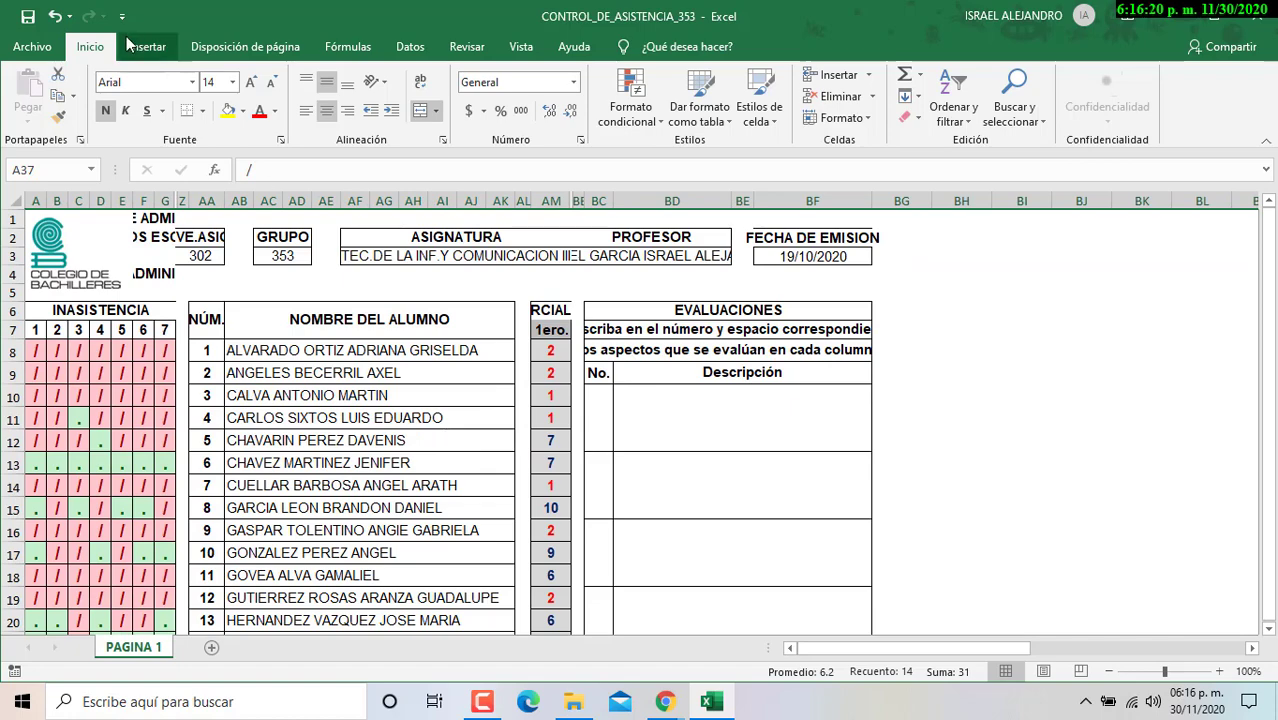
pyautogui.scroll(-5, 335, 378)
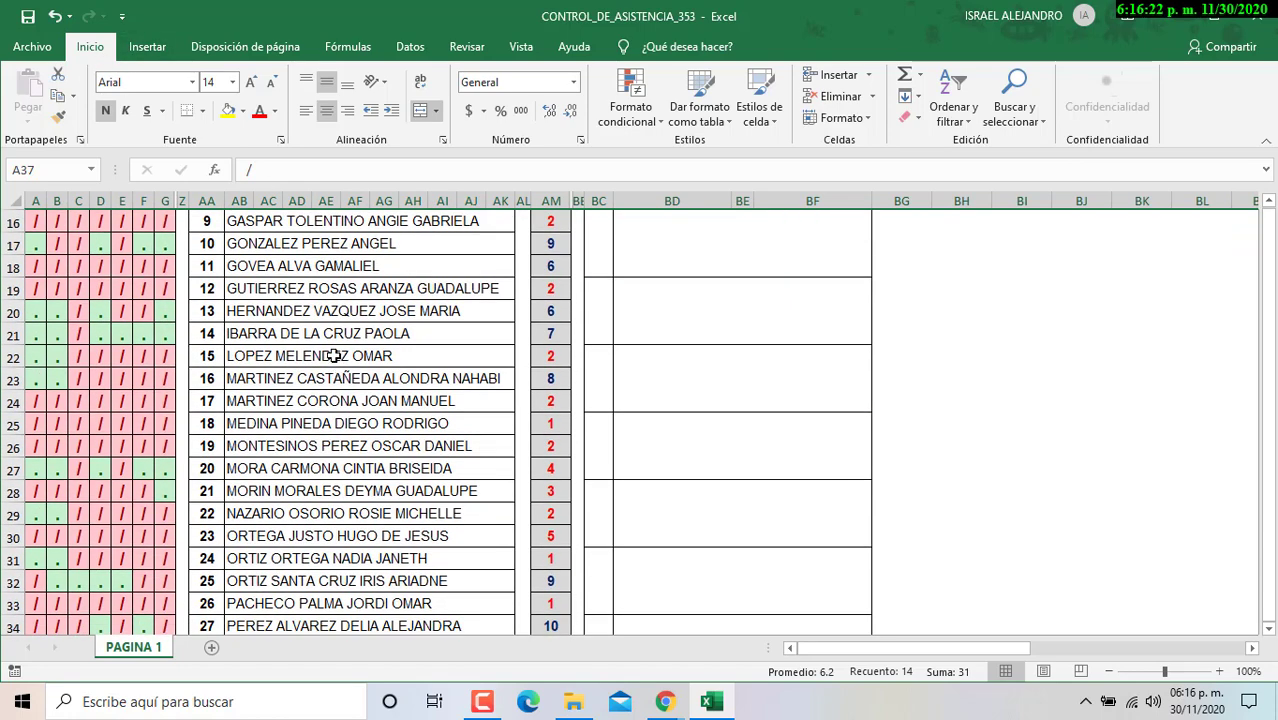
pyautogui.scroll(-1, 335, 360)
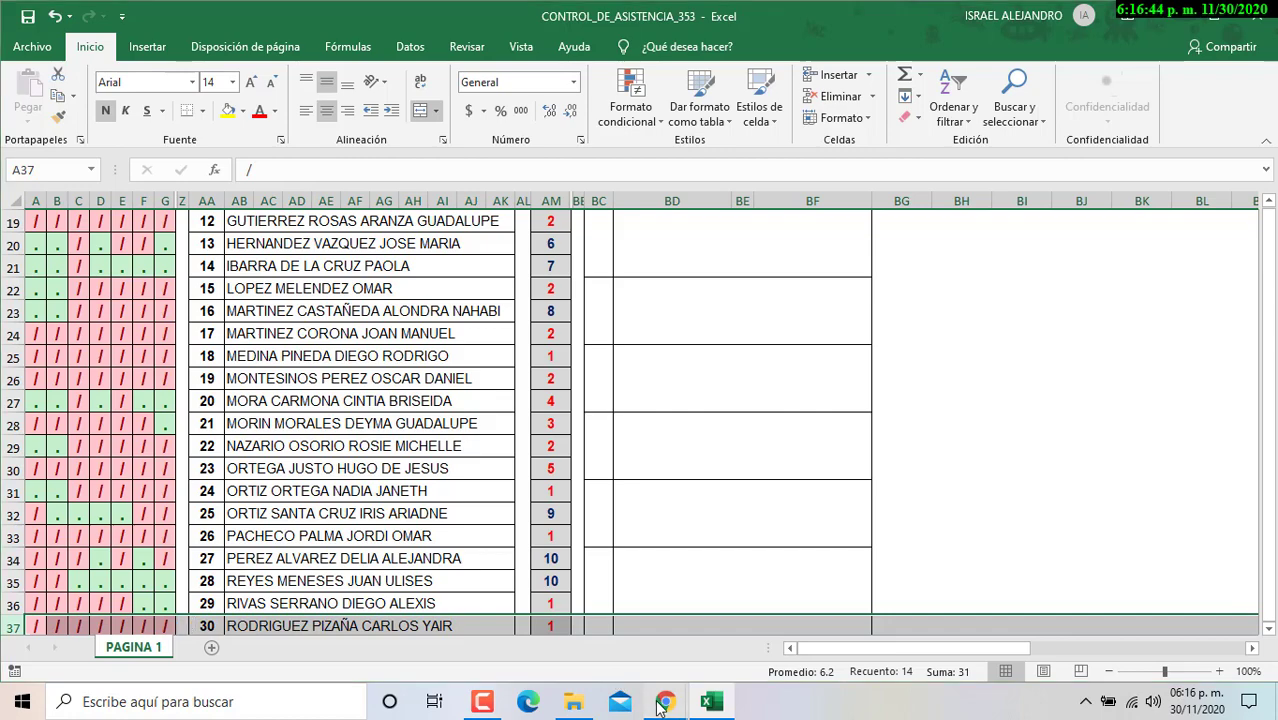
# Switch to Google Classroom in Chrome, close the document preview and examine the class's grades across all assignments.
pyautogui.moveTo(665, 701)
pyautogui.click(565, 625)
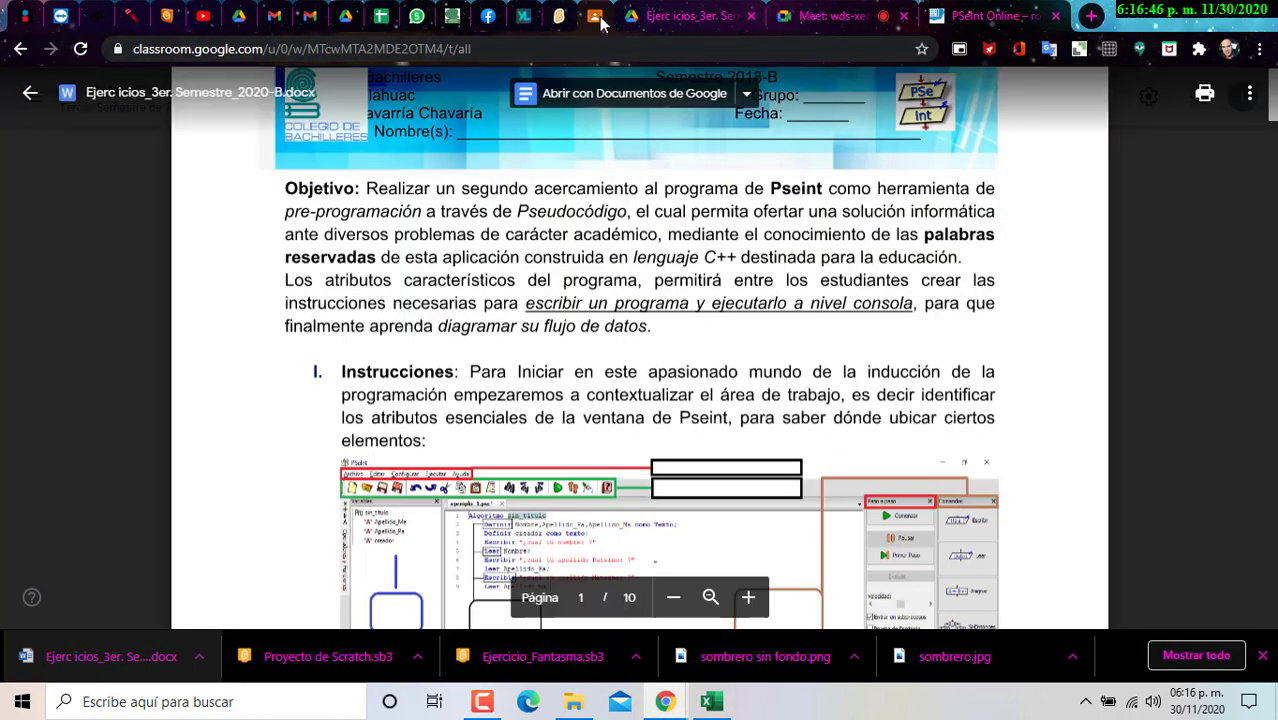
pyautogui.click(26, 96)
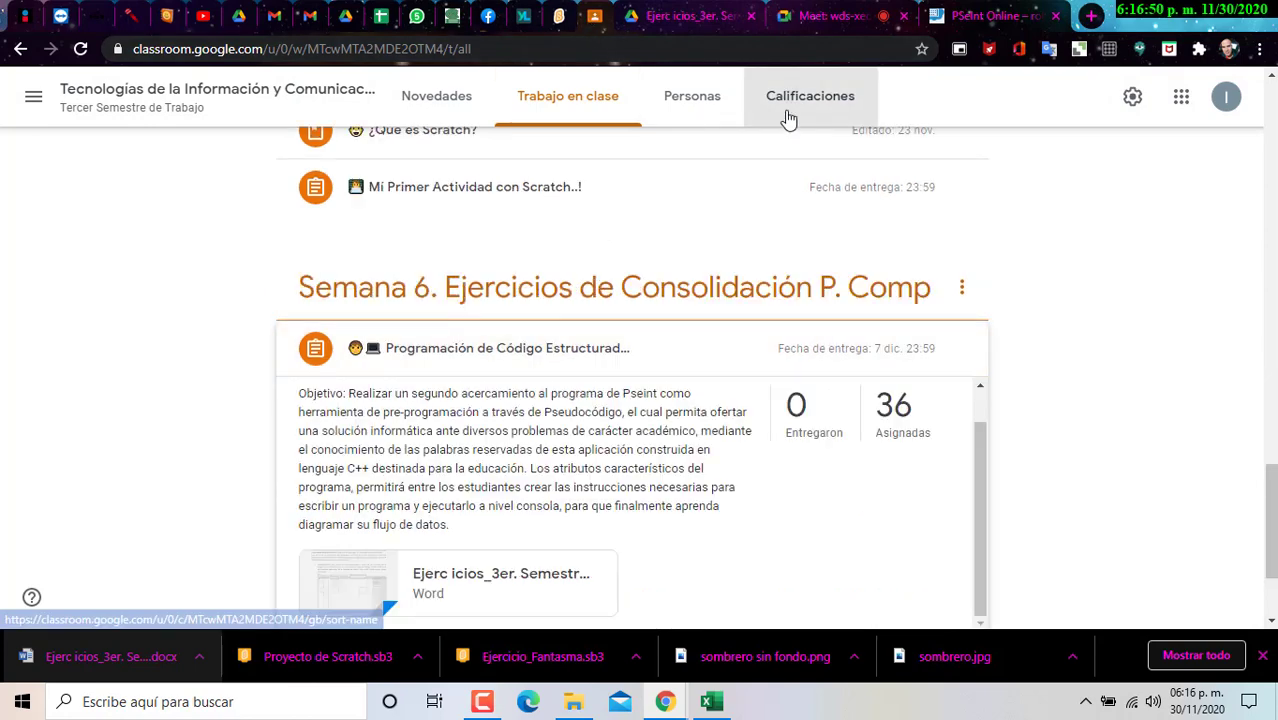
pyautogui.click(788, 108)
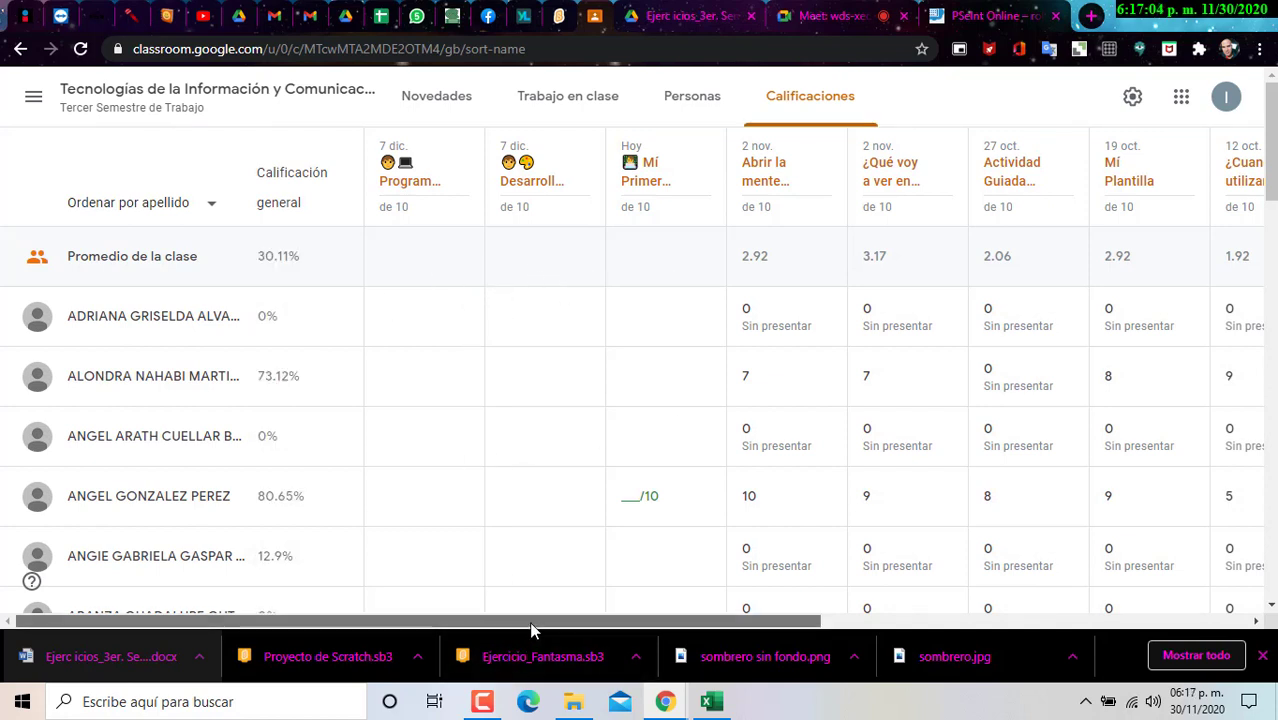
pyautogui.moveTo(530, 628); pyautogui.dragTo(957, 624)
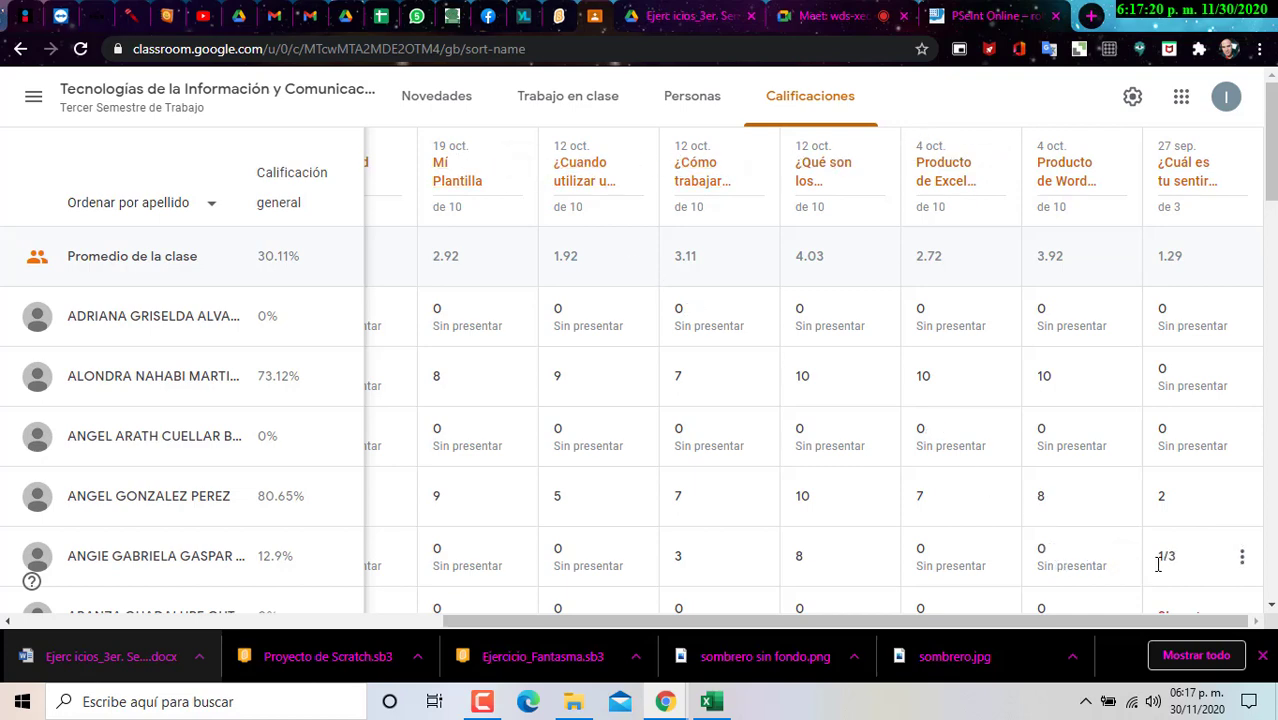
pyautogui.scroll(-2, 1058, 568)
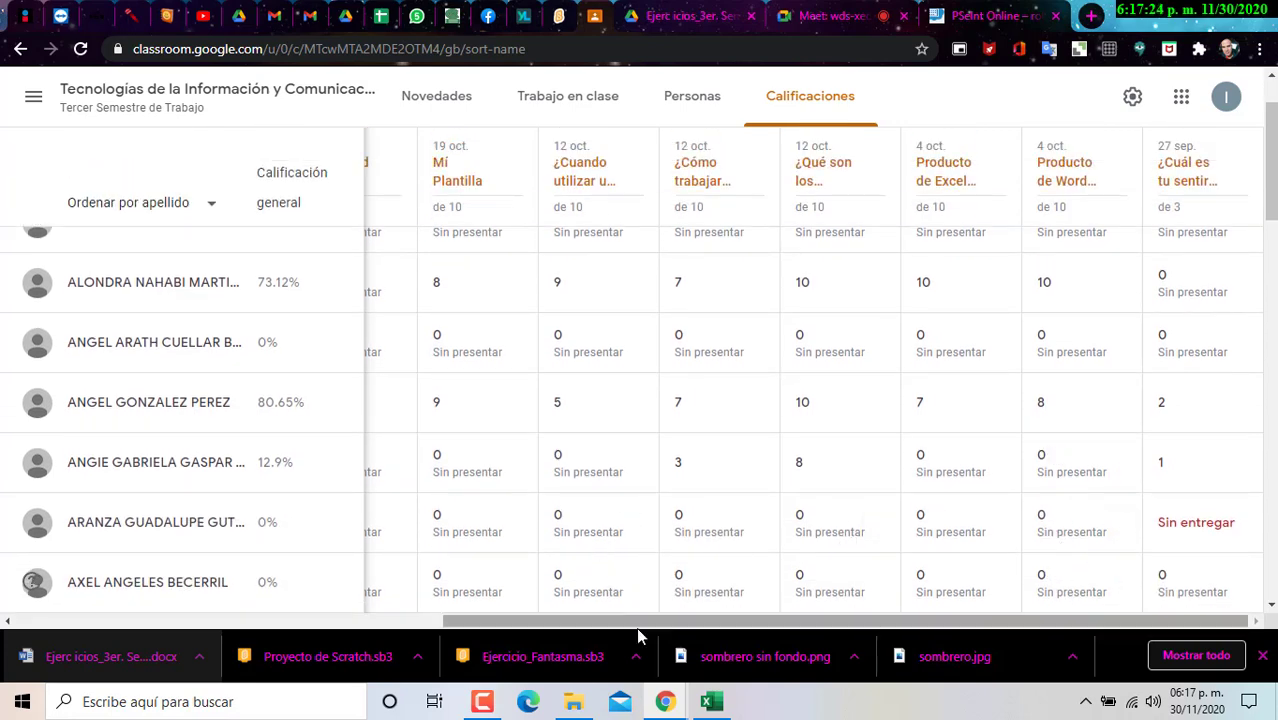
pyautogui.moveTo(630, 622); pyautogui.dragTo(157, 622)
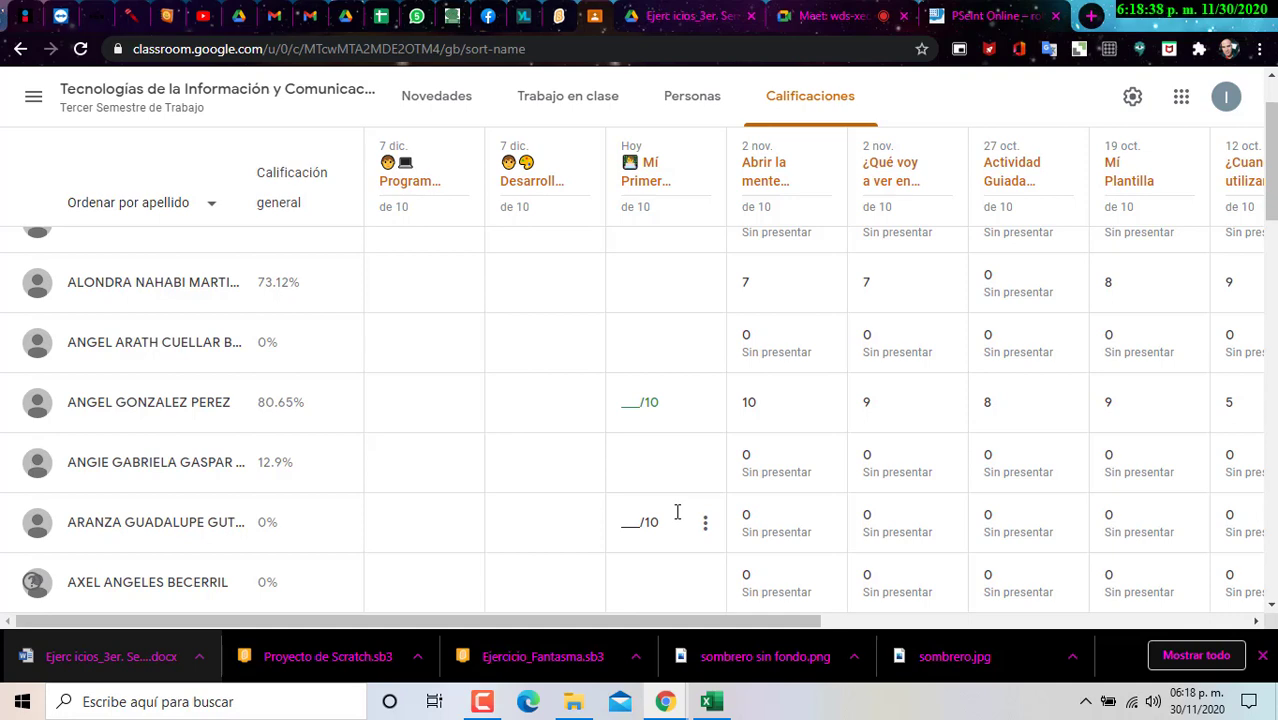
# Check the participants in the Google Meet call and return to the start of the student list in the Excel attendance workbook.
pyautogui.click(835, 16)
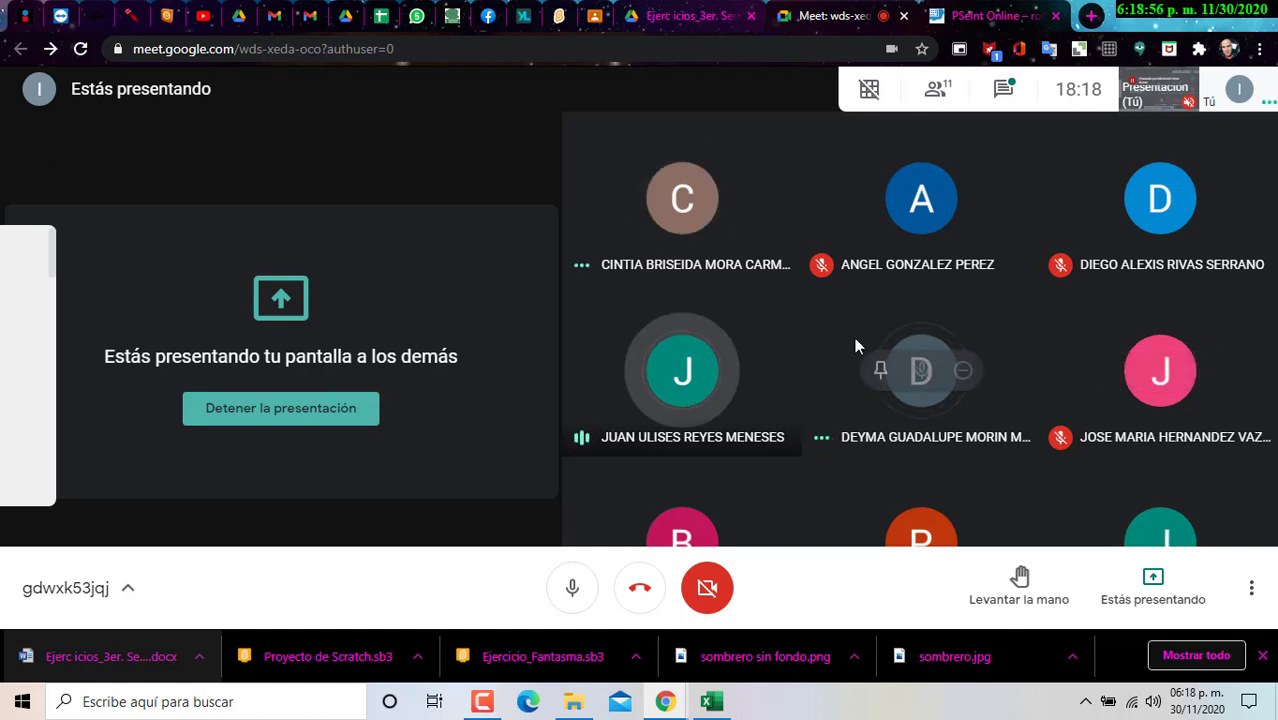
pyautogui.click(711, 701)
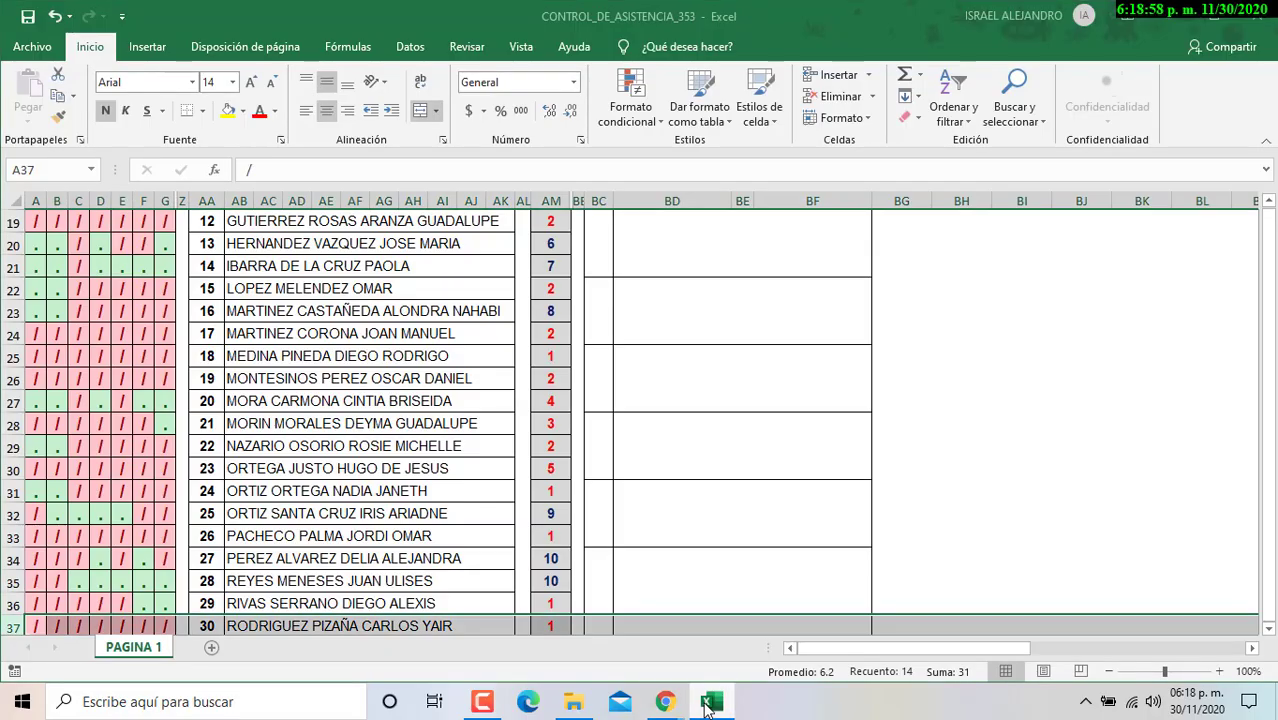
pyautogui.scroll(1, 598, 404)
pyautogui.scroll(5, 598, 404)
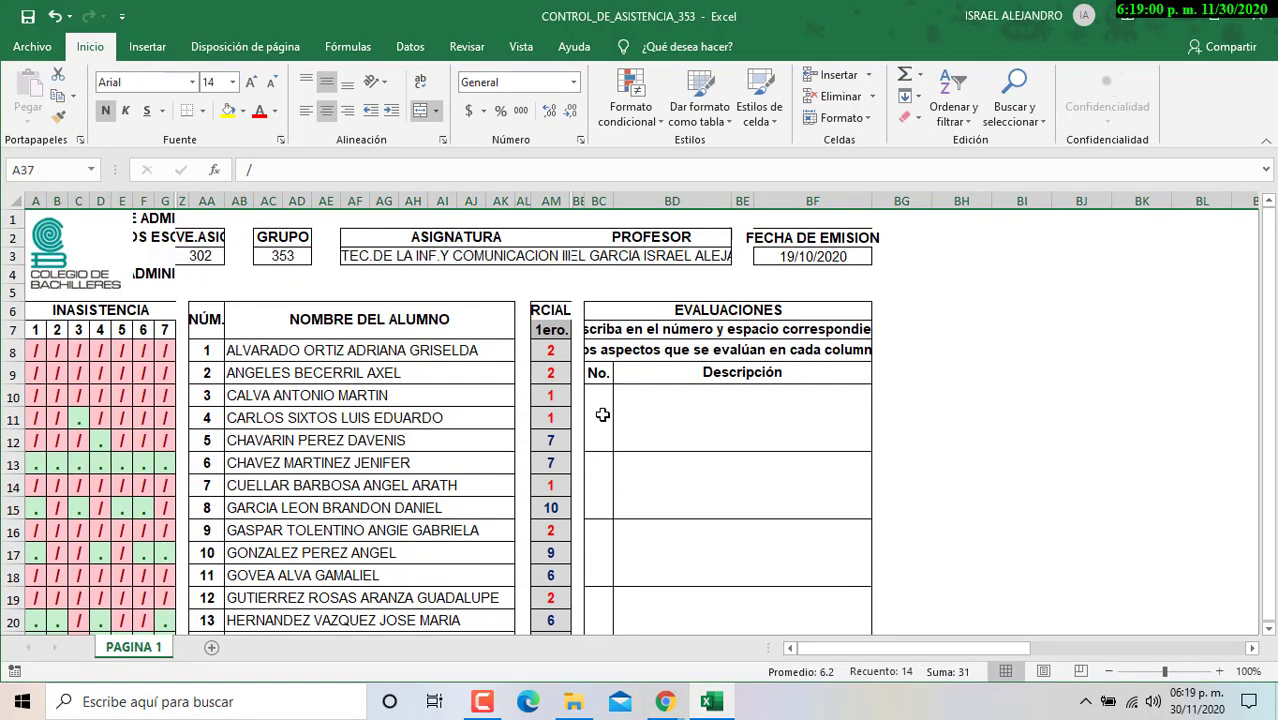